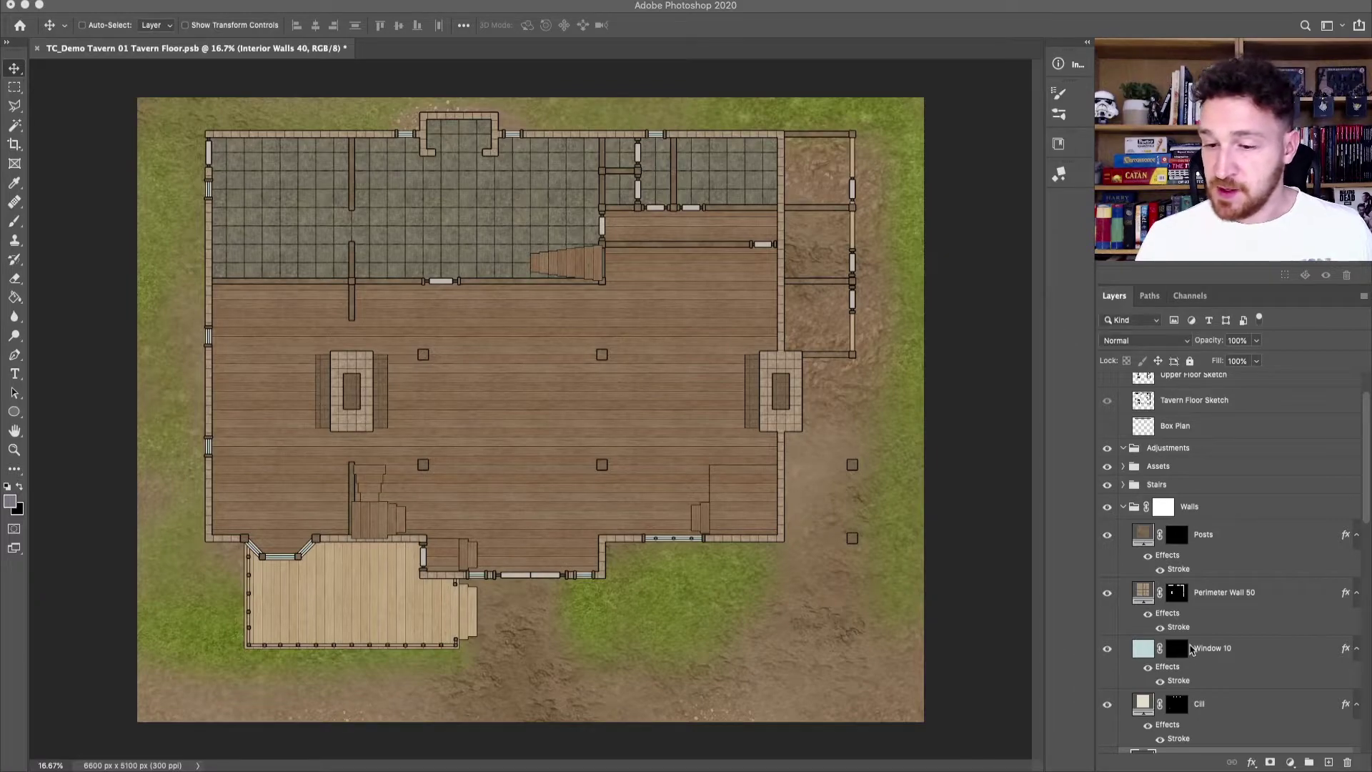
Step: Add a Bevel & Emboss effect to the Perimeter Wall 50 layer
right_click(782, 425)
click(856, 436)
right_click(790, 418)
click(847, 436)
right_click(795, 427)
click(856, 427)
click(1250, 599)
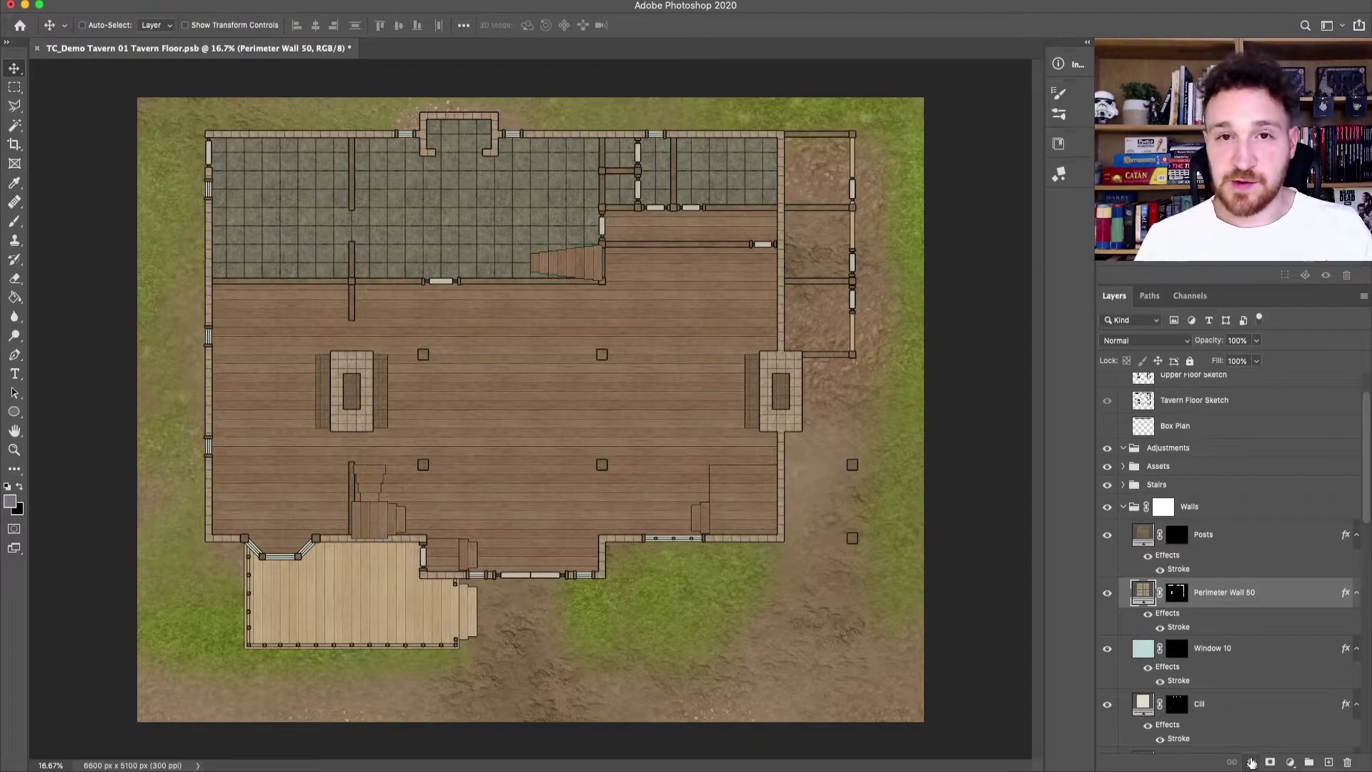
click(1251, 763)
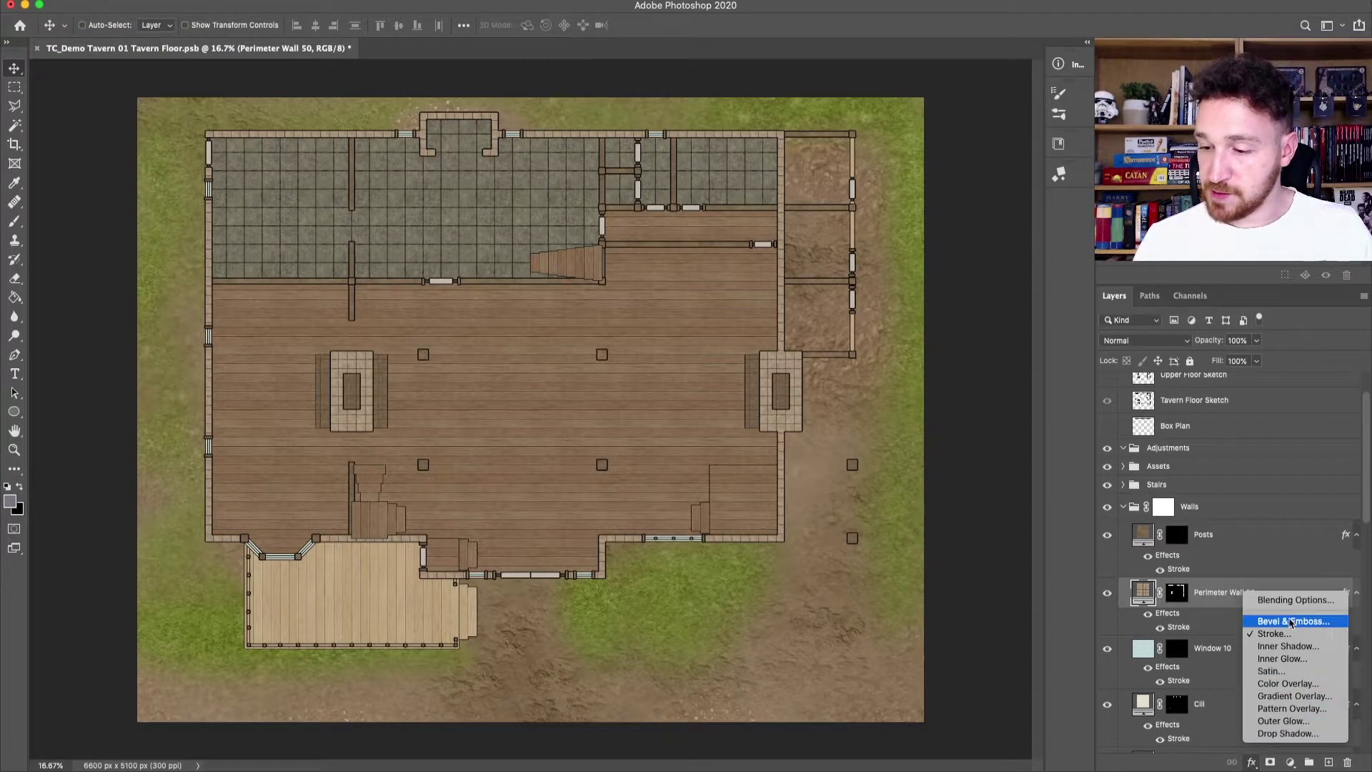
click(1292, 621)
drag(1040, 221, 680, 214)
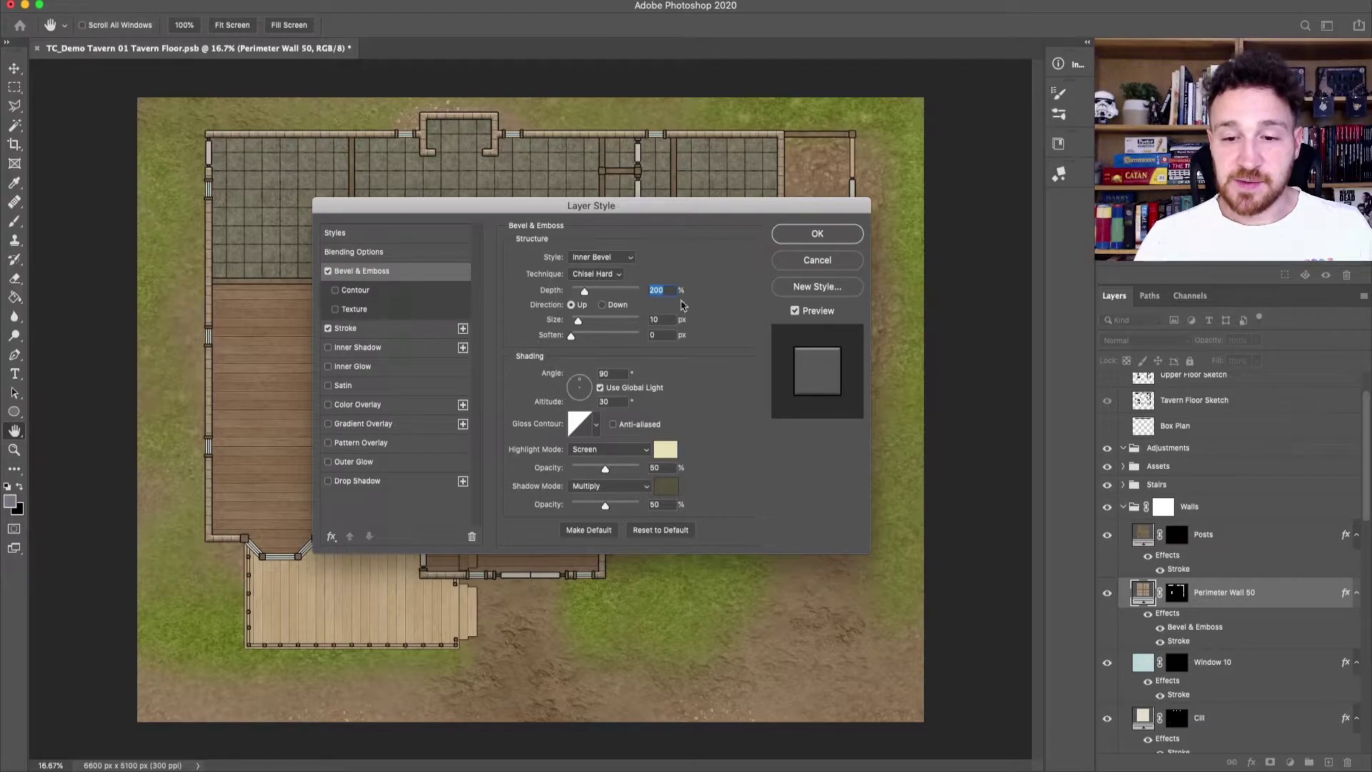
Step: Set the perimeter wall bevel's light angle to -125° and altitude to 45°, and apply the layer style
click(604, 373)
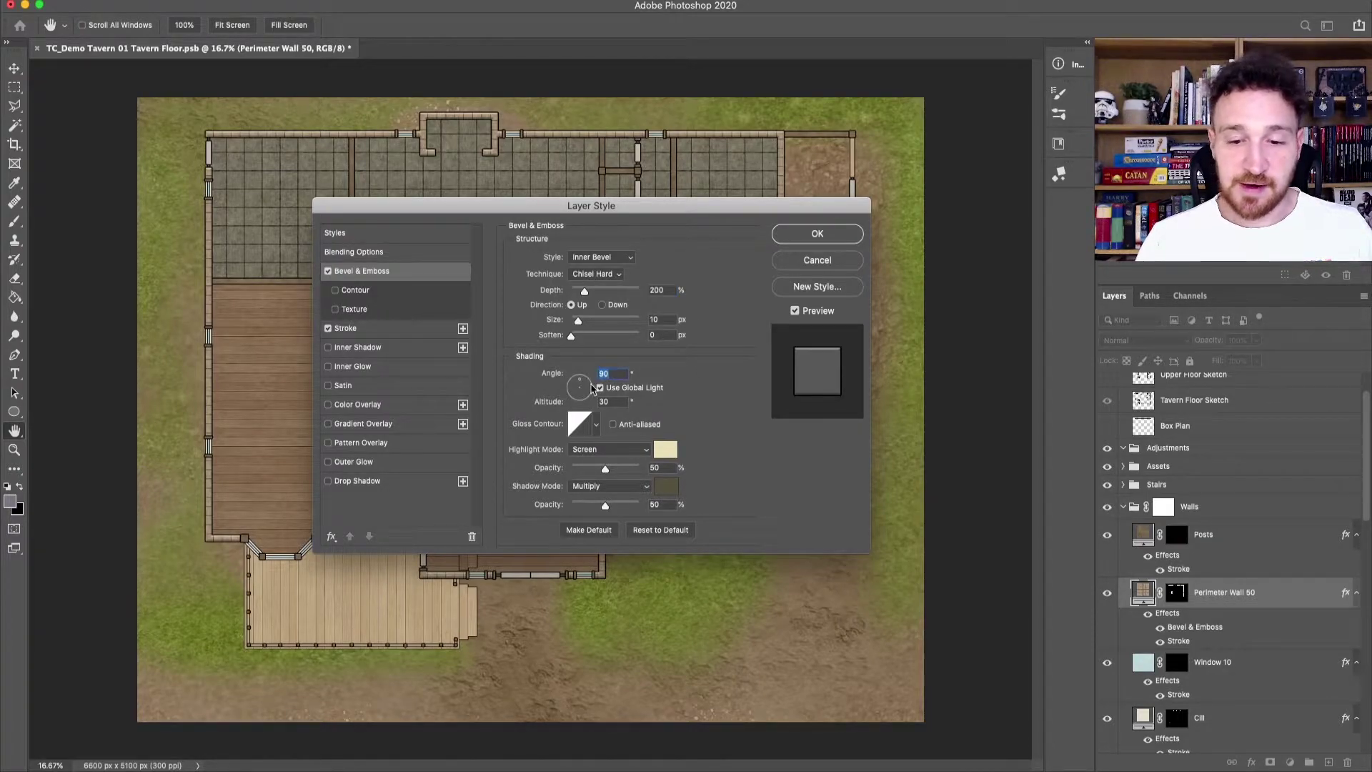
text(-125)
key(Tab)
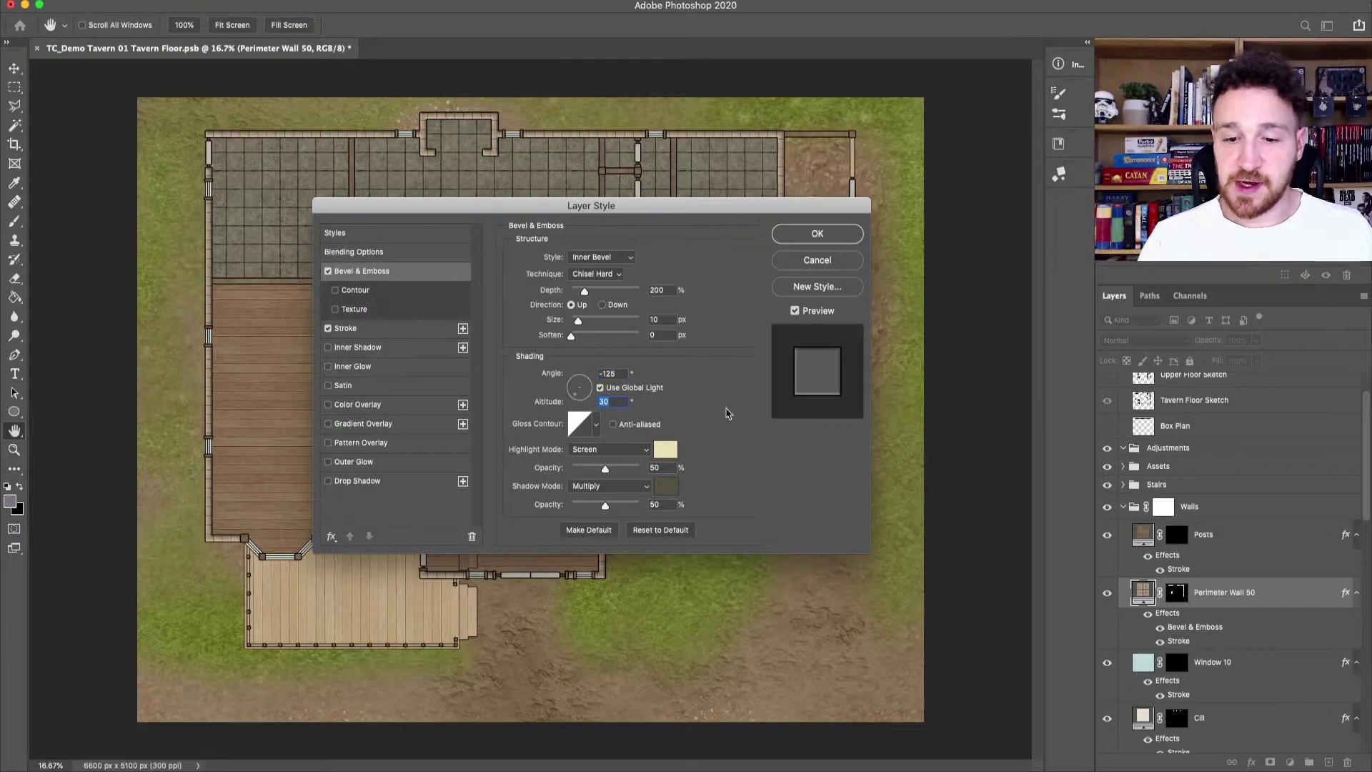
text(45)
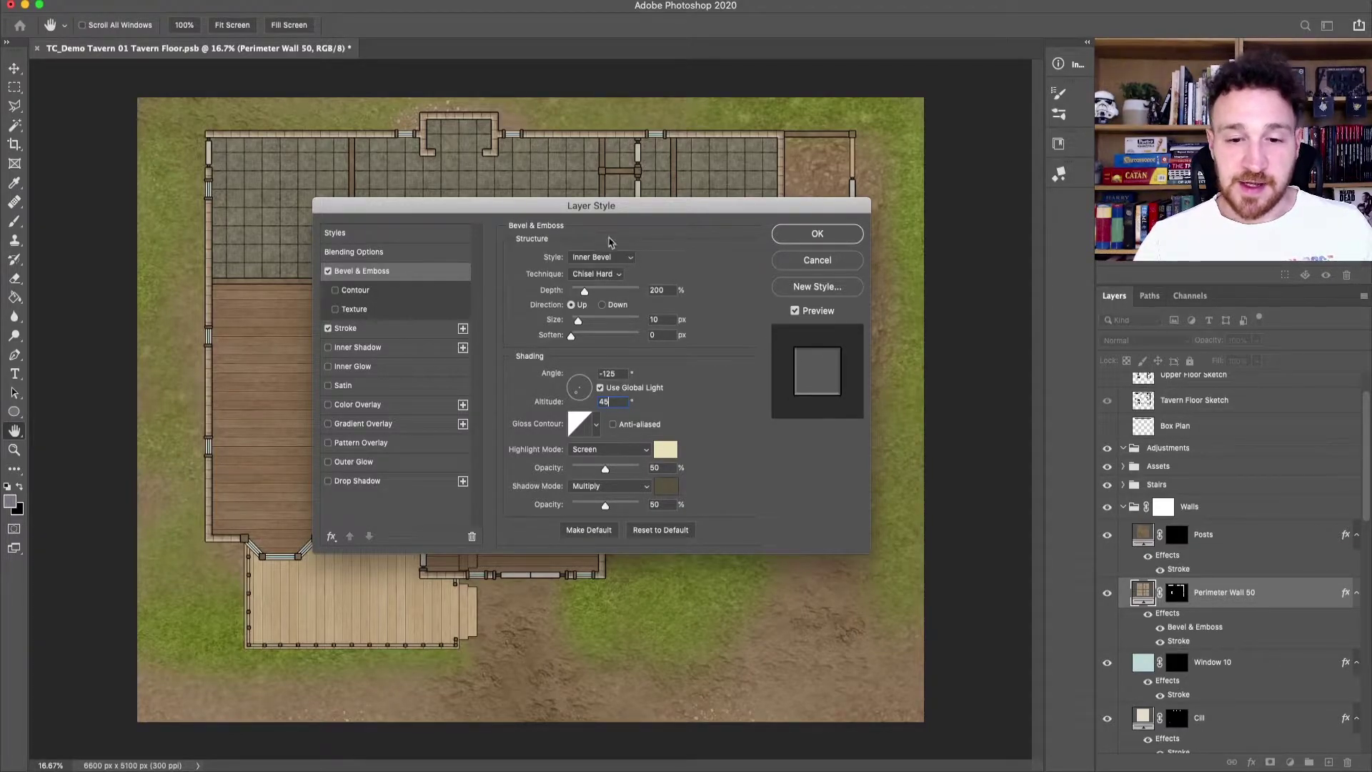
drag(616, 207, 674, 192)
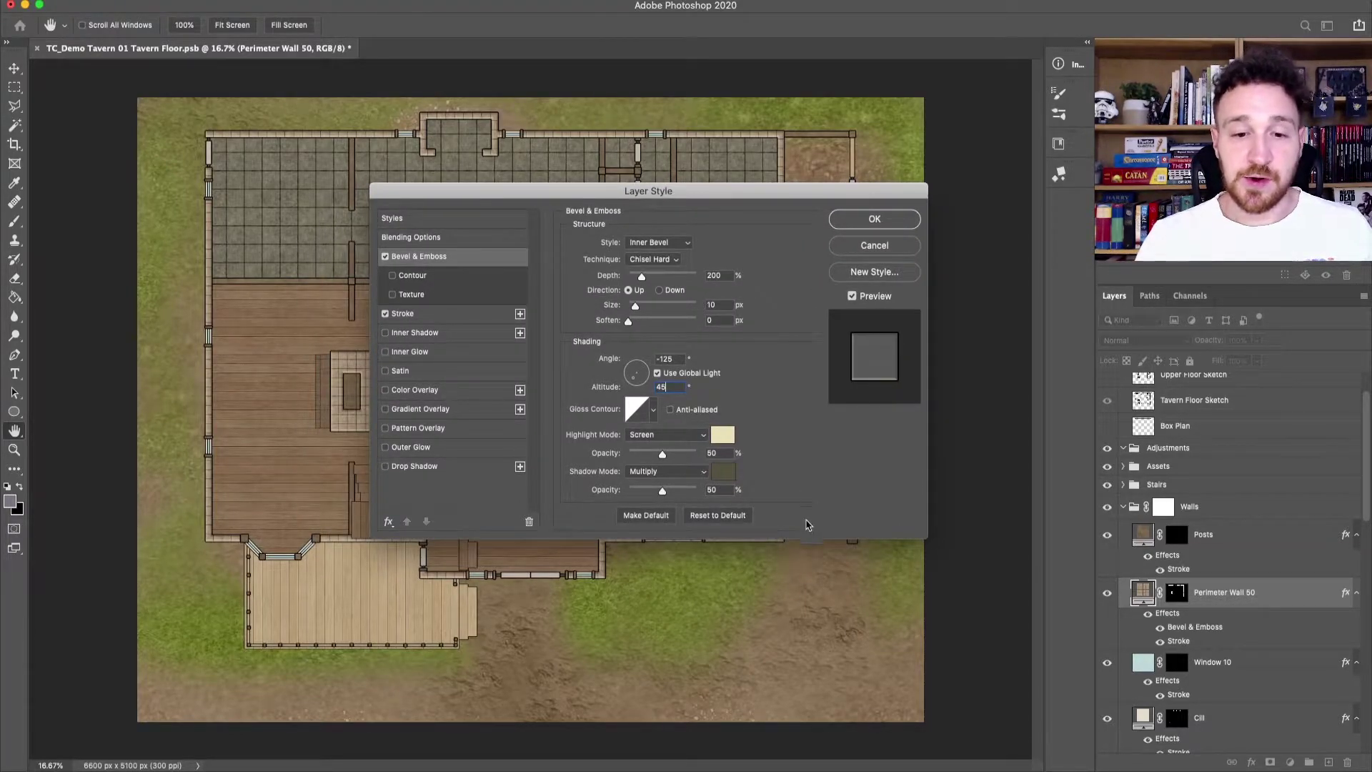
click(868, 221)
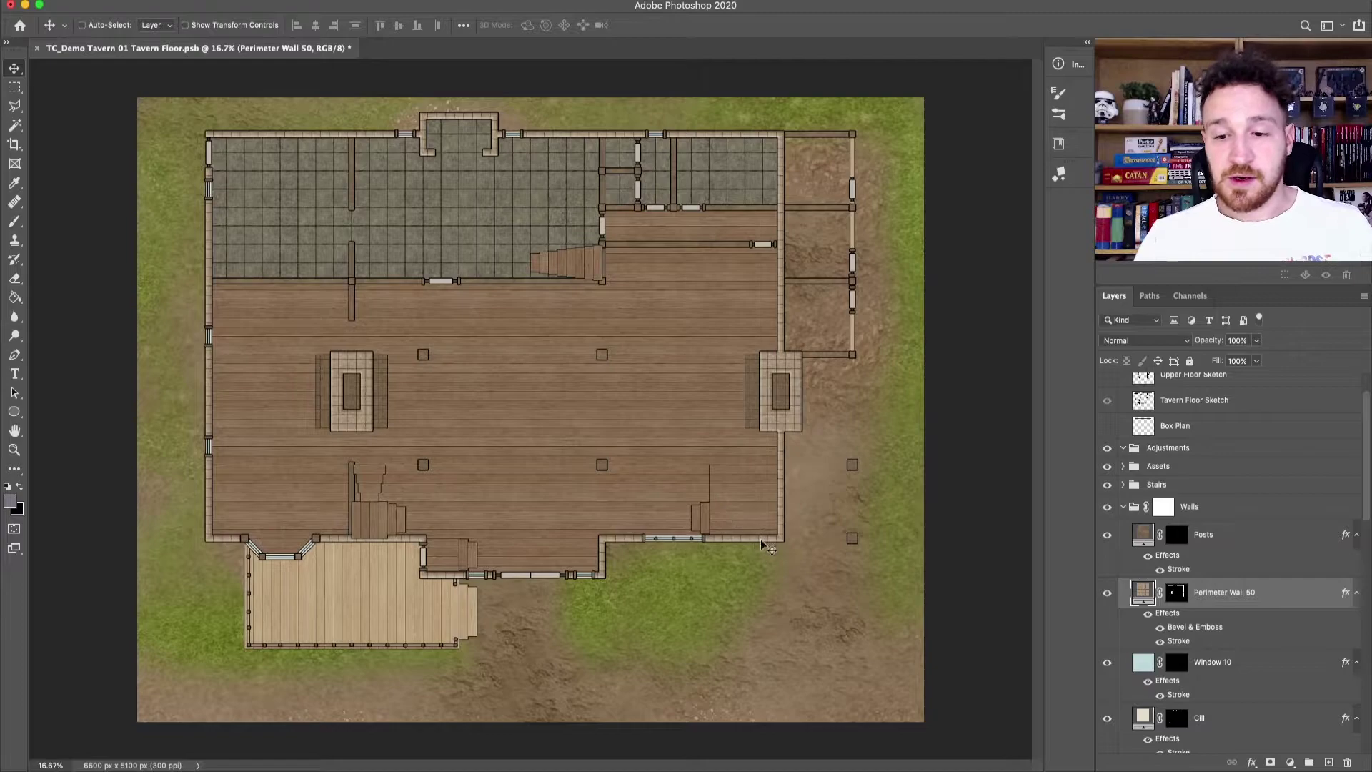
Step: Add a Bevel & Emboss effect to the Interior Walls 40 layer and adjust its size
key(super+plus)
right_click(949, 322)
click(989, 320)
click(1252, 762)
click(1278, 619)
double_click(716, 306)
click(874, 219)
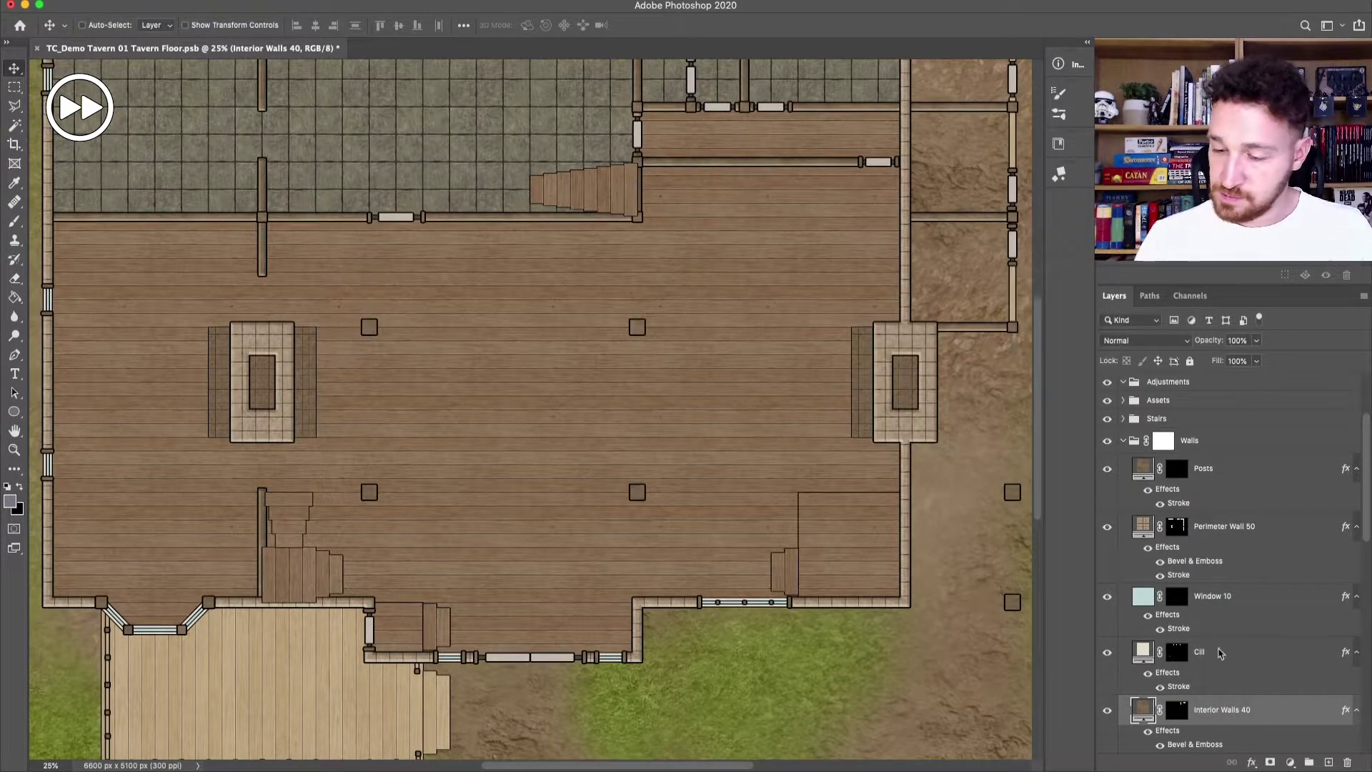
scroll(1218, 579, down, 1)
double_click(1195, 744)
click(874, 219)
scroll(1215, 500, up, 1)
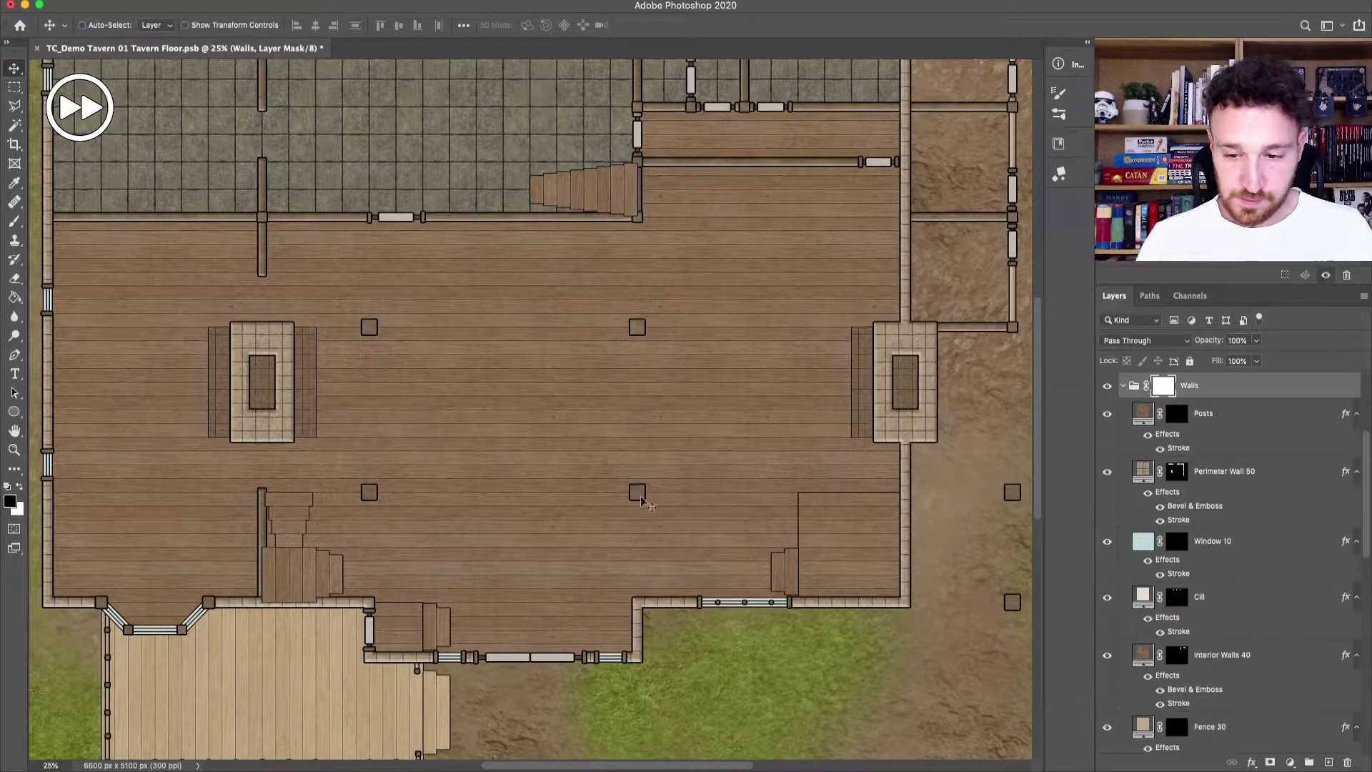
Step: Add a Bevel & Emboss effect with a size of 12 px to the Posts layer
click(1179, 411)
click(1251, 762)
click(1278, 618)
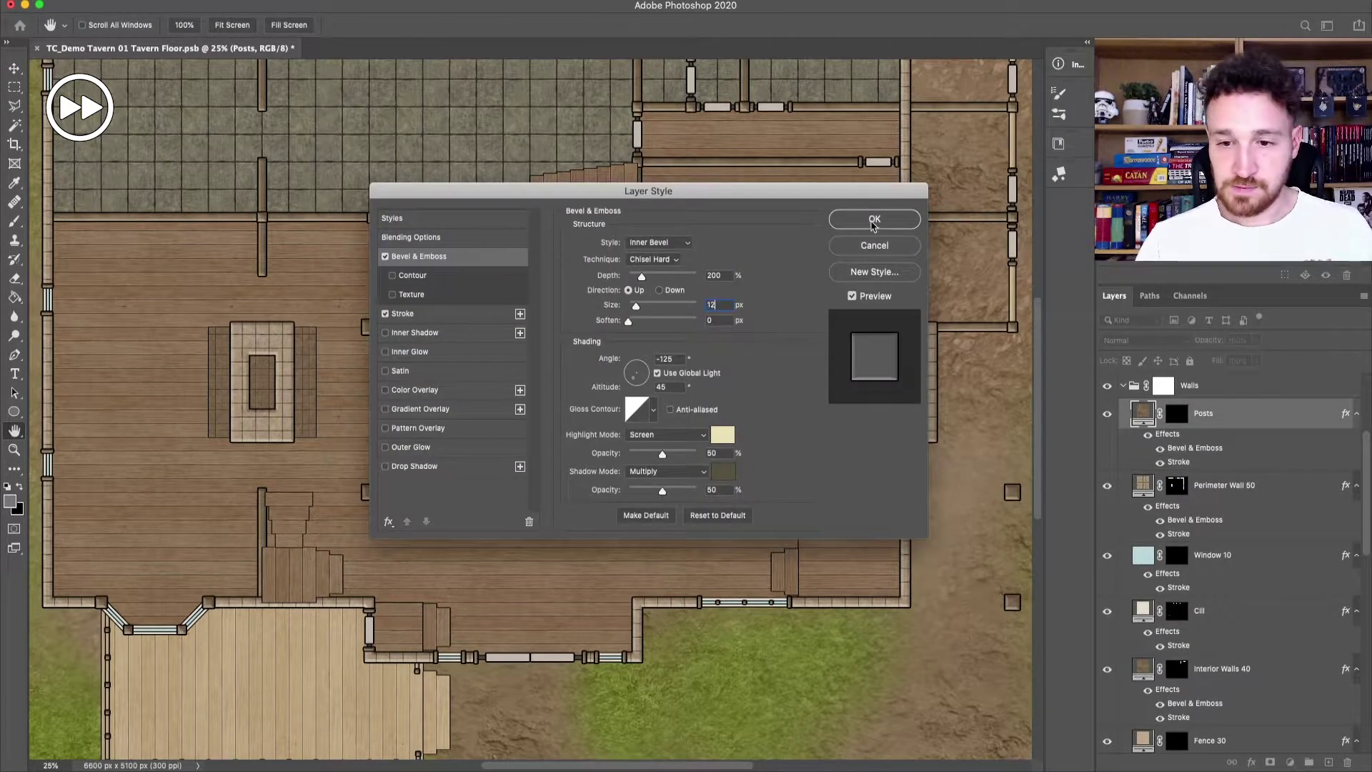
click(874, 219)
Step: Save the Perimeter Wall 50 layer's Bevel & Emboss settings as the default
right_click(913, 431)
click(936, 433)
click(1251, 761)
click(1273, 633)
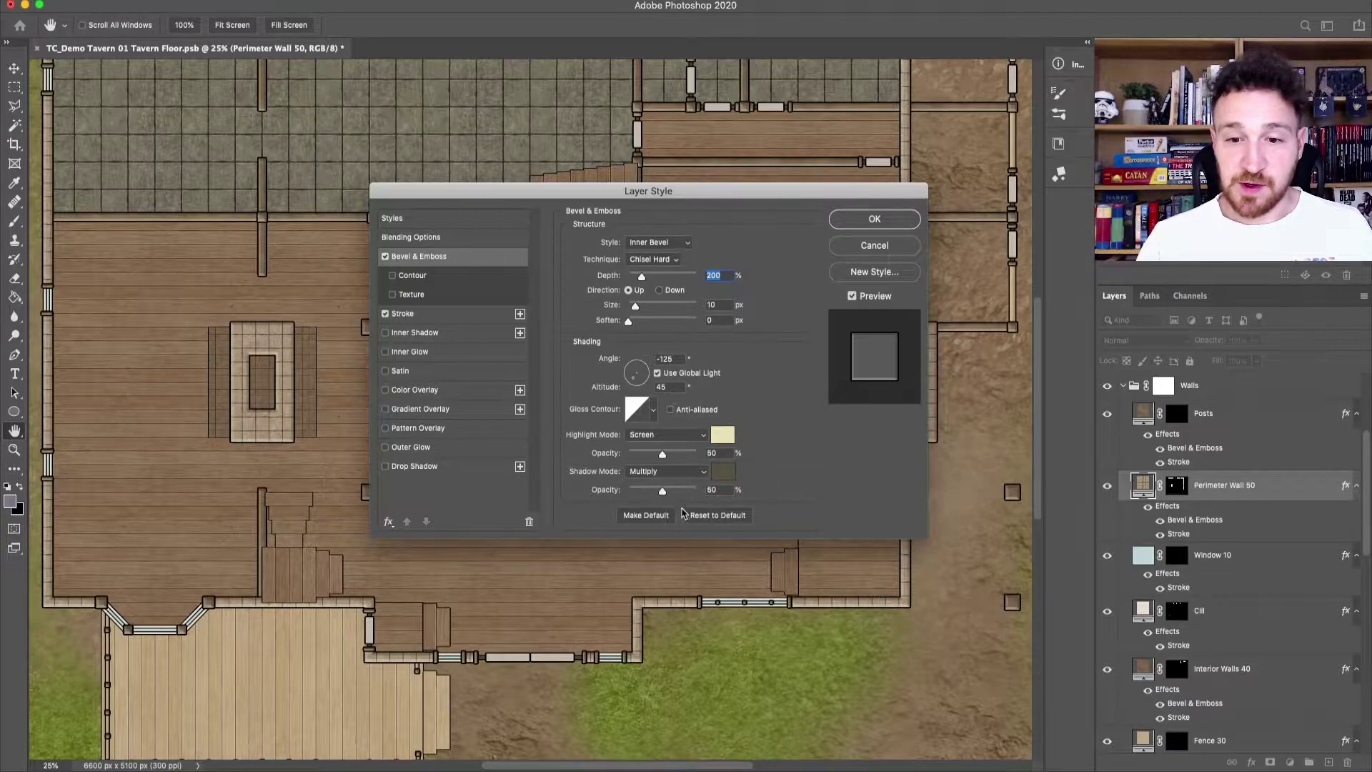
click(648, 516)
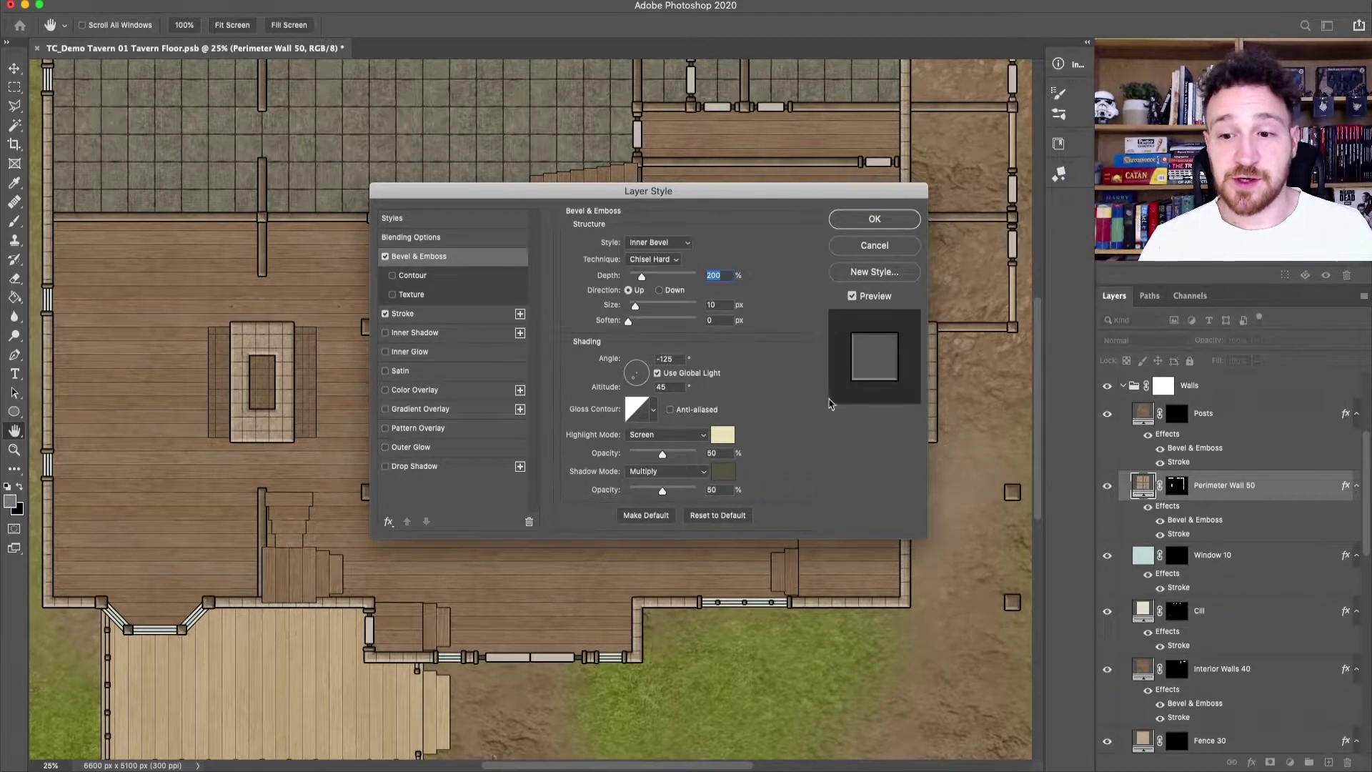
click(875, 220)
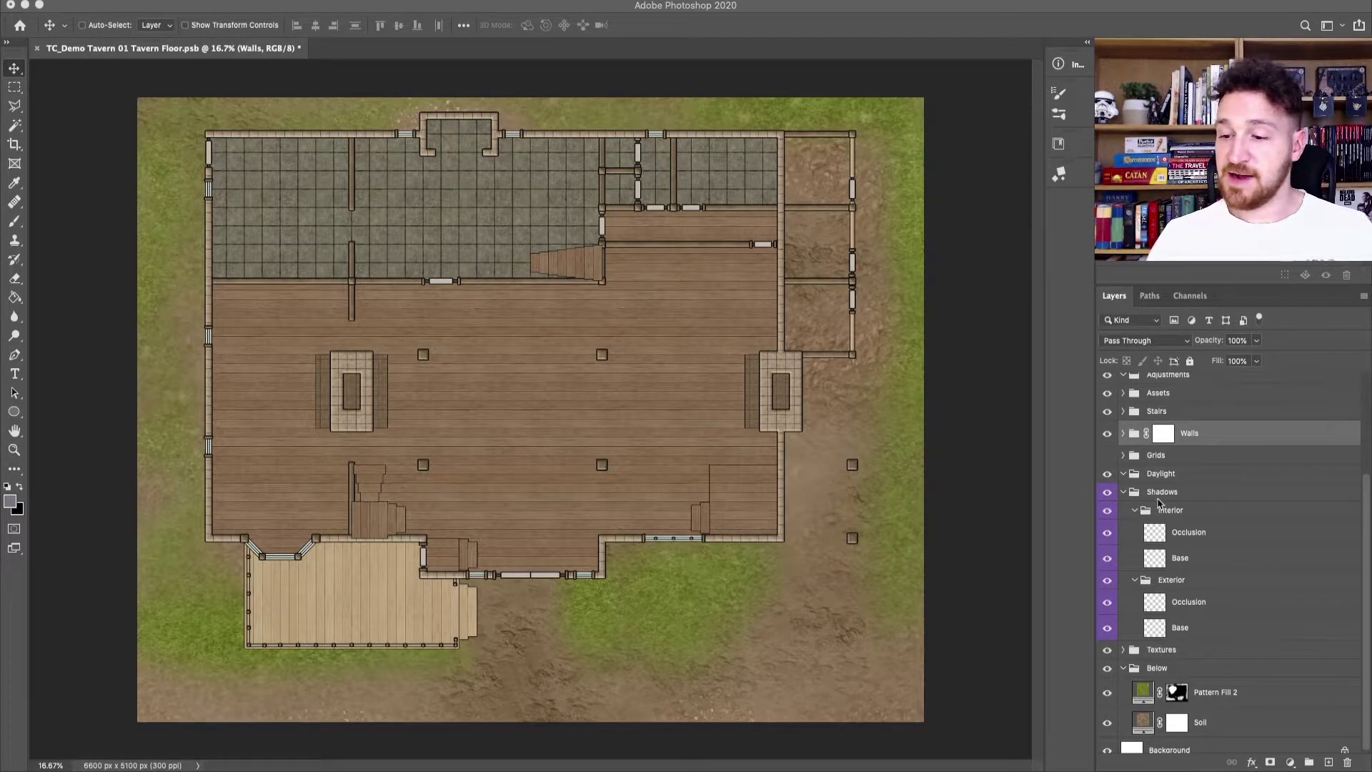
Step: Examine the Shadows group's blend mode, its color label options, and its Interior and Exterior subgroups
click(1186, 493)
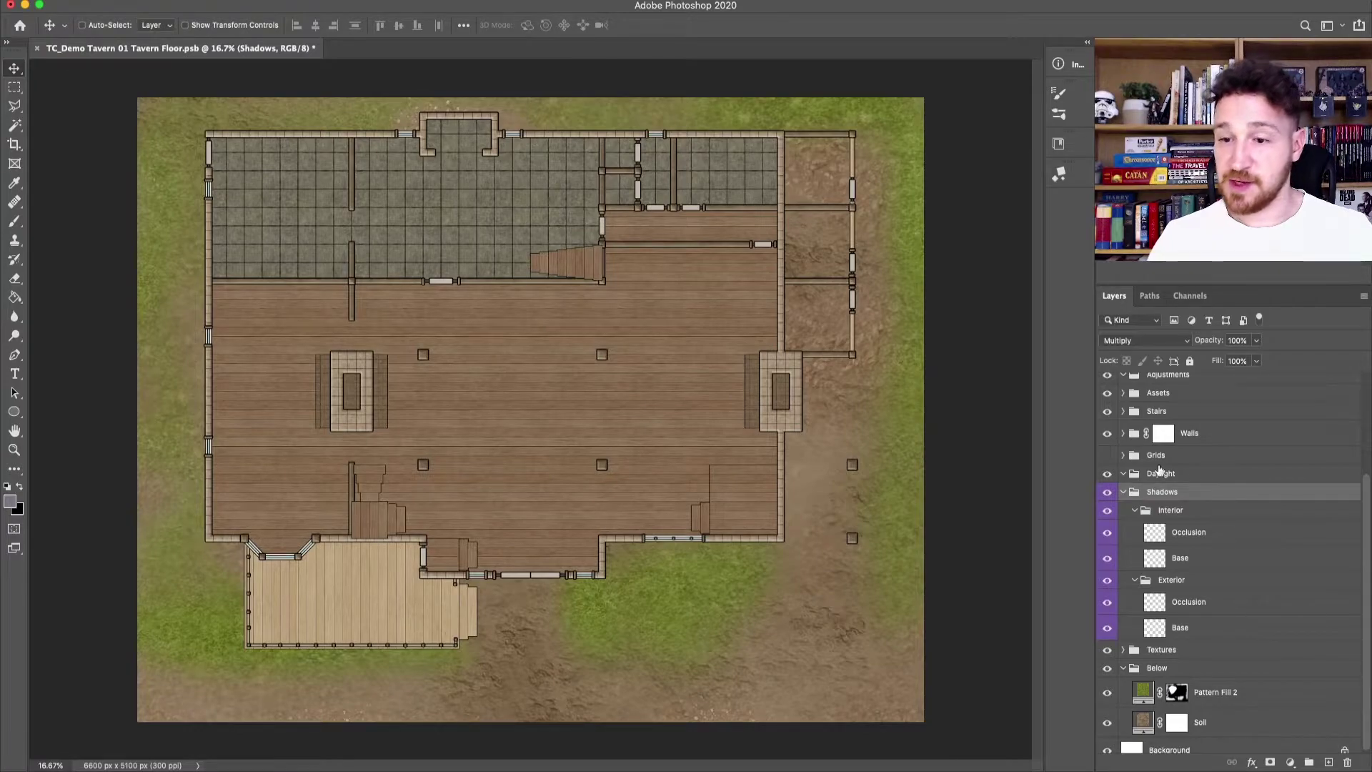
right_click(1198, 496)
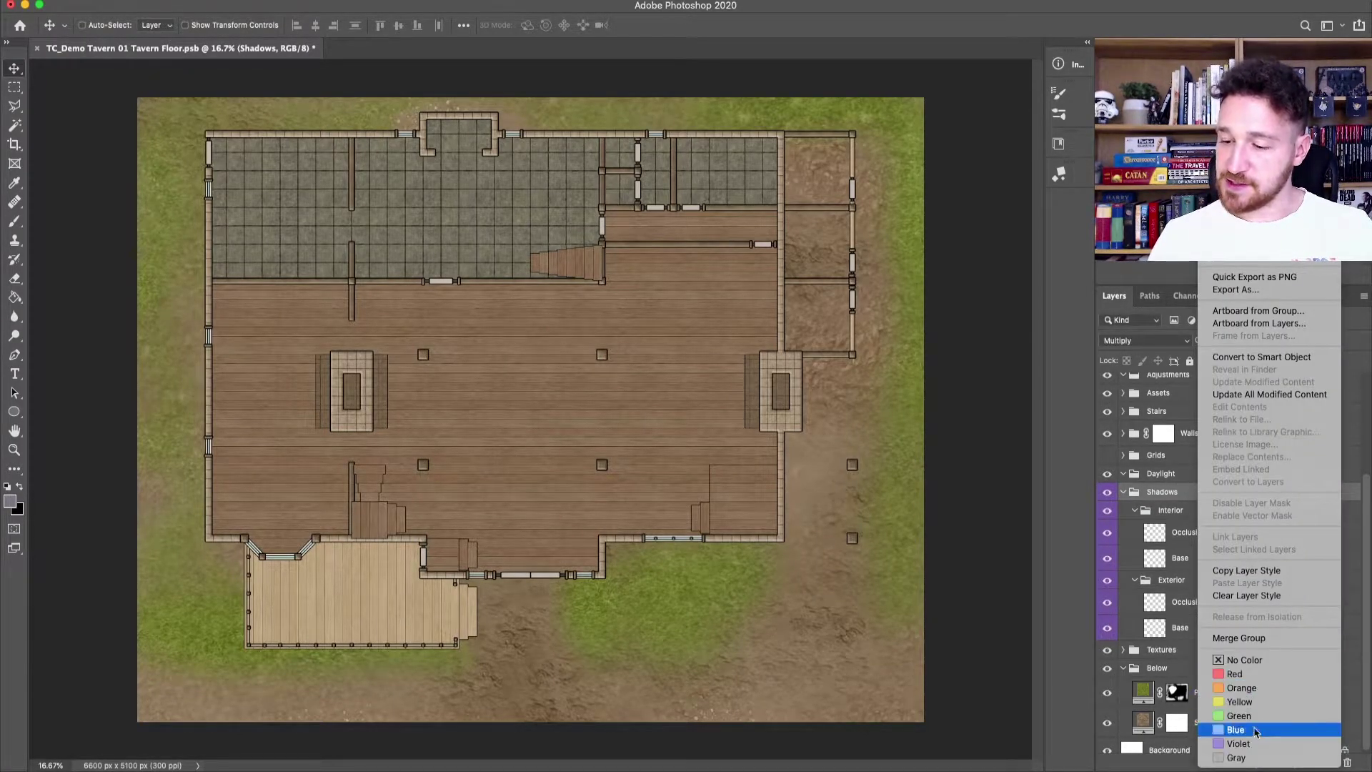
click(1178, 497)
click(1202, 516)
click(1200, 582)
click(1210, 516)
click(1199, 588)
click(1208, 518)
click(1205, 585)
click(1209, 518)
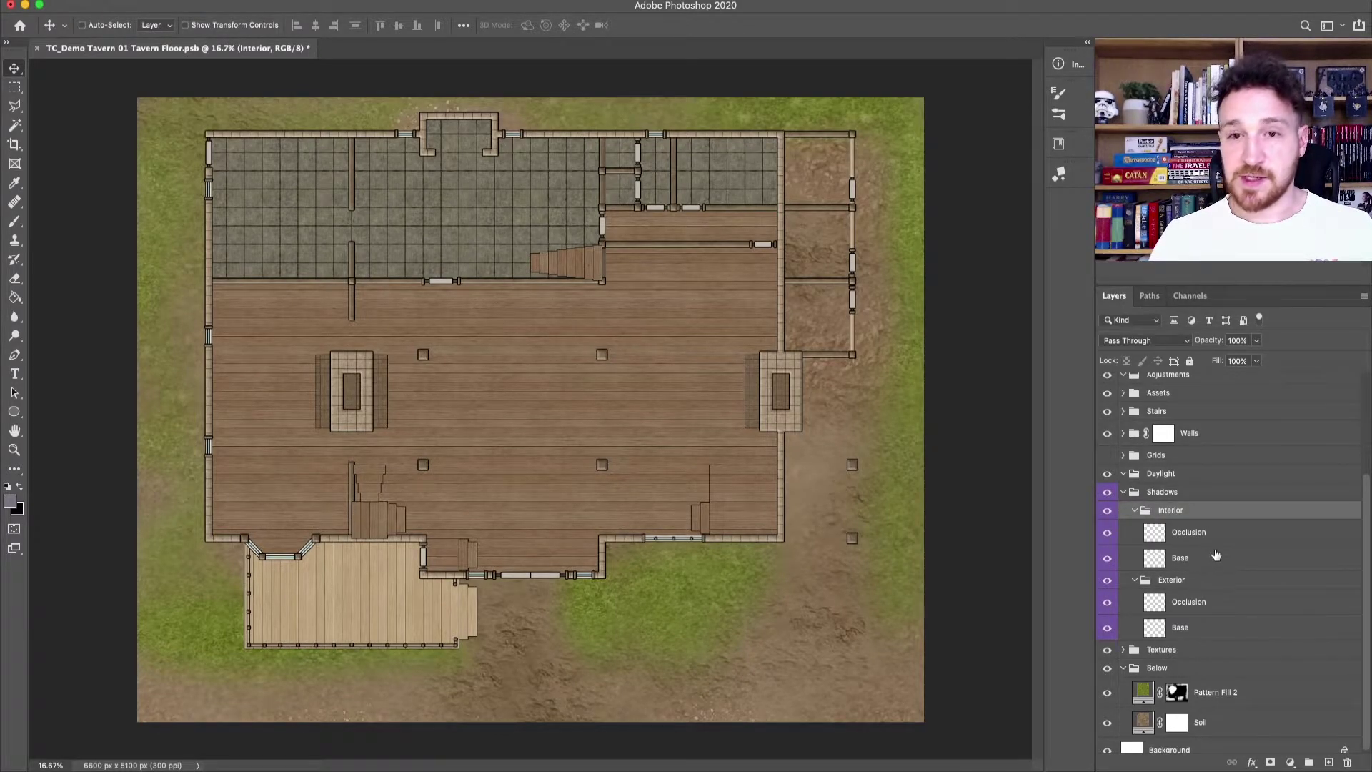
Step: Examine the Occlusion and Base layers inside the Interior and Exterior shadow groups
click(1222, 542)
click(1215, 563)
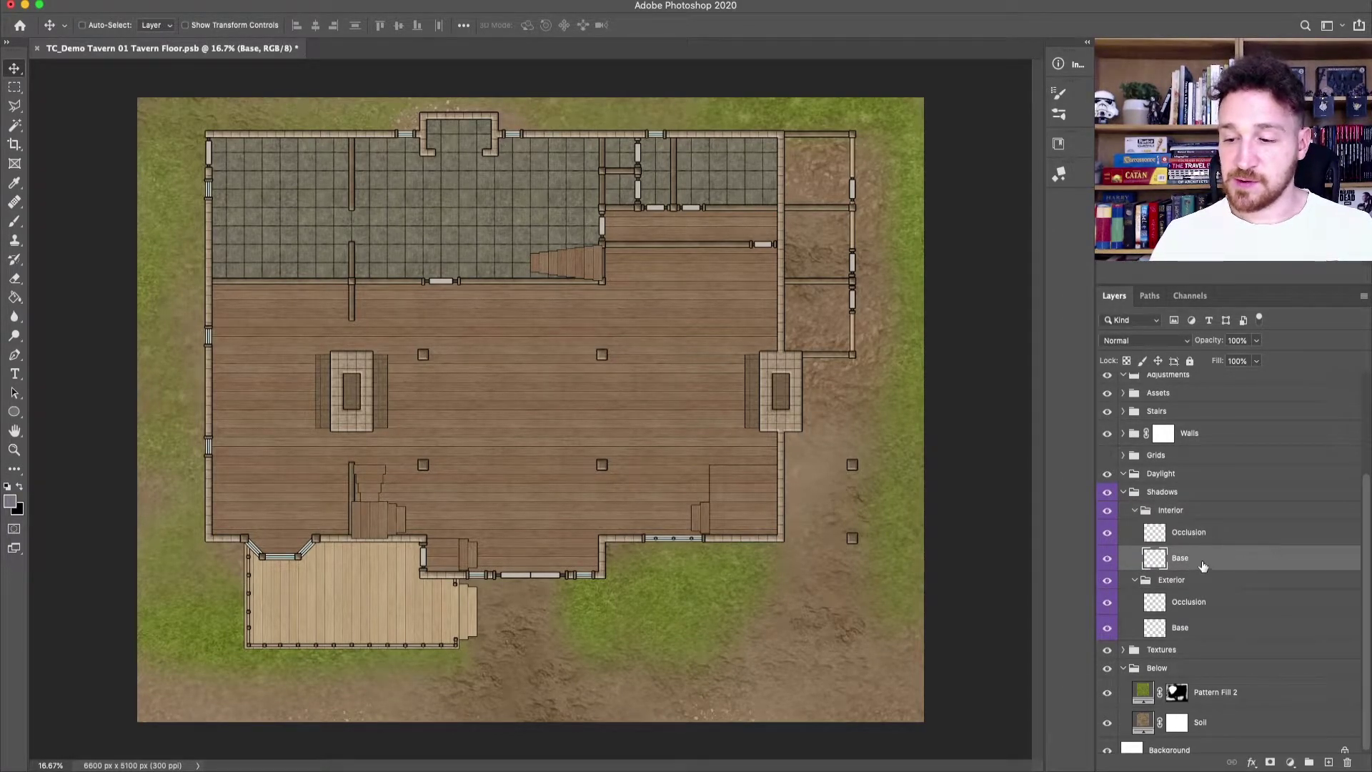
click(1209, 536)
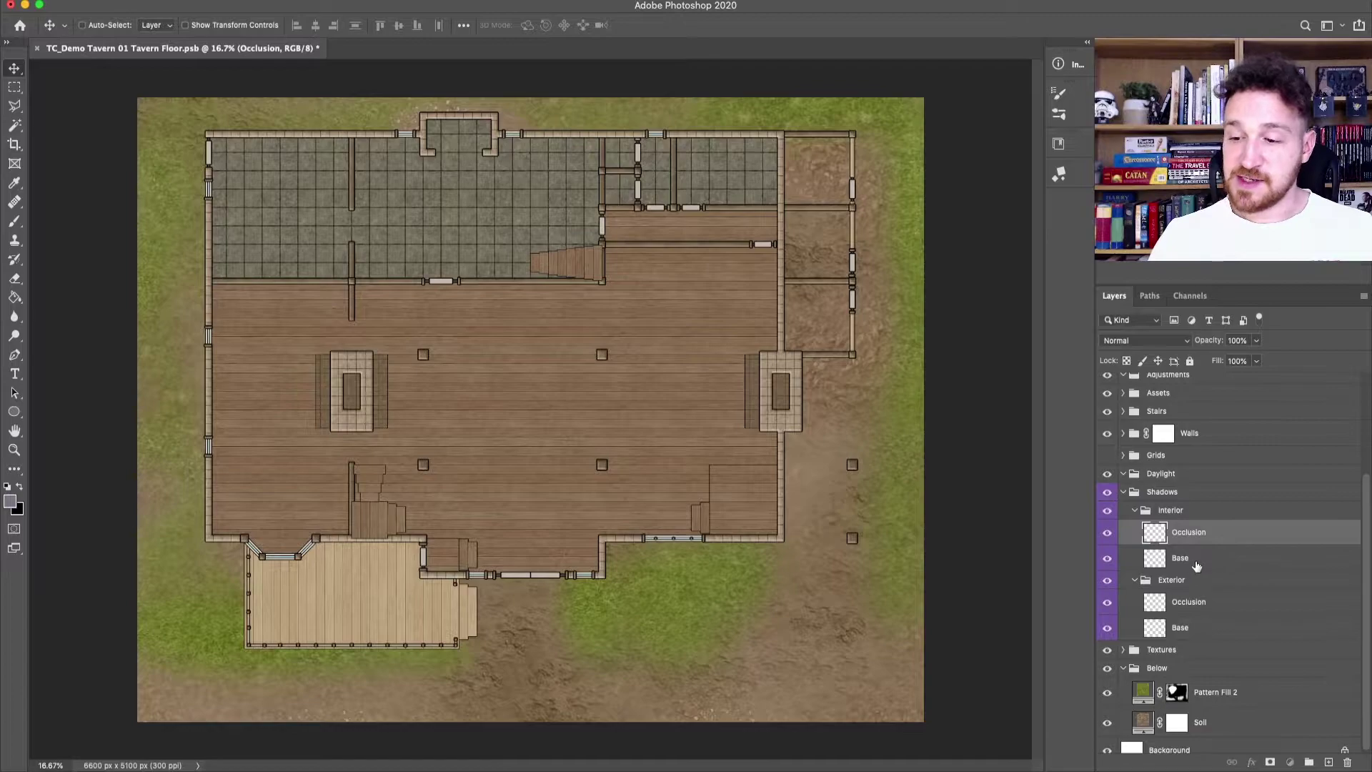
click(1194, 564)
click(1196, 613)
click(1201, 629)
click(1198, 604)
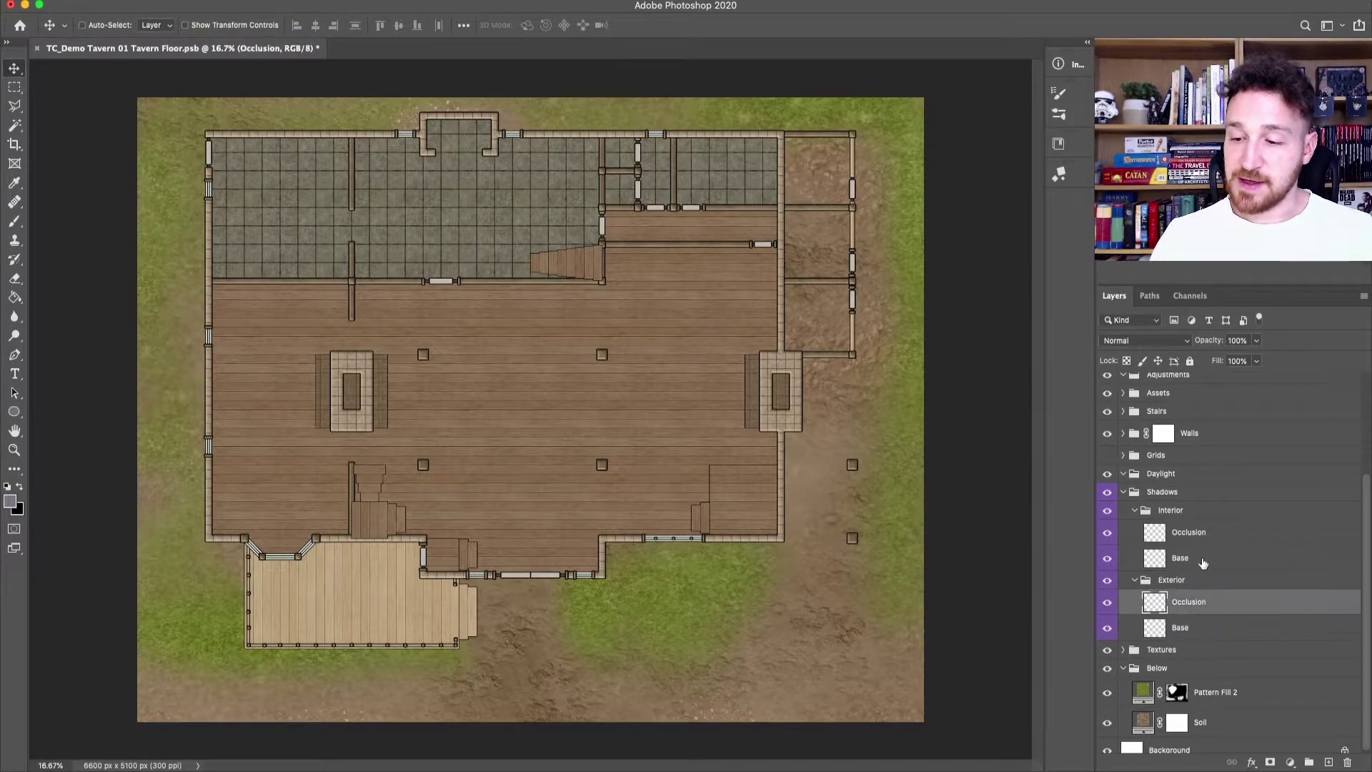
click(1195, 559)
click(1193, 533)
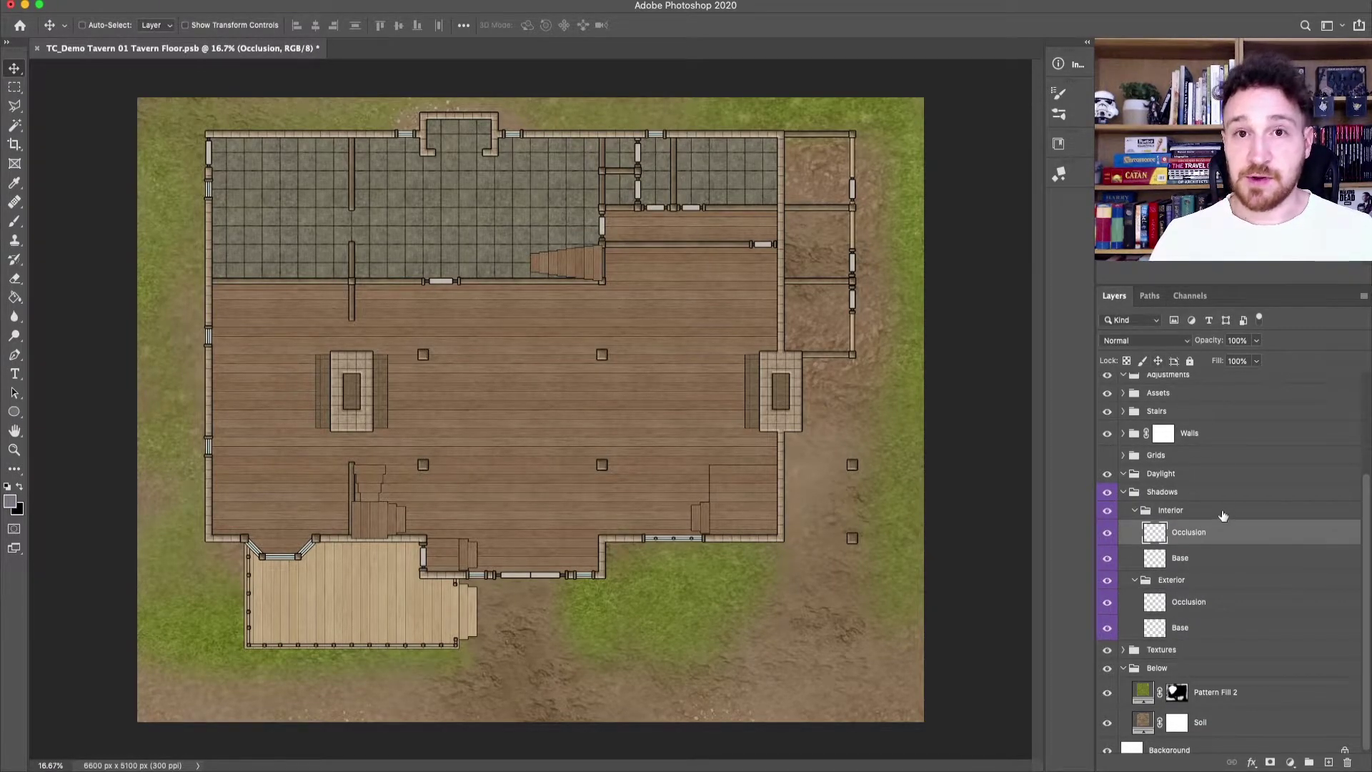
click(1201, 496)
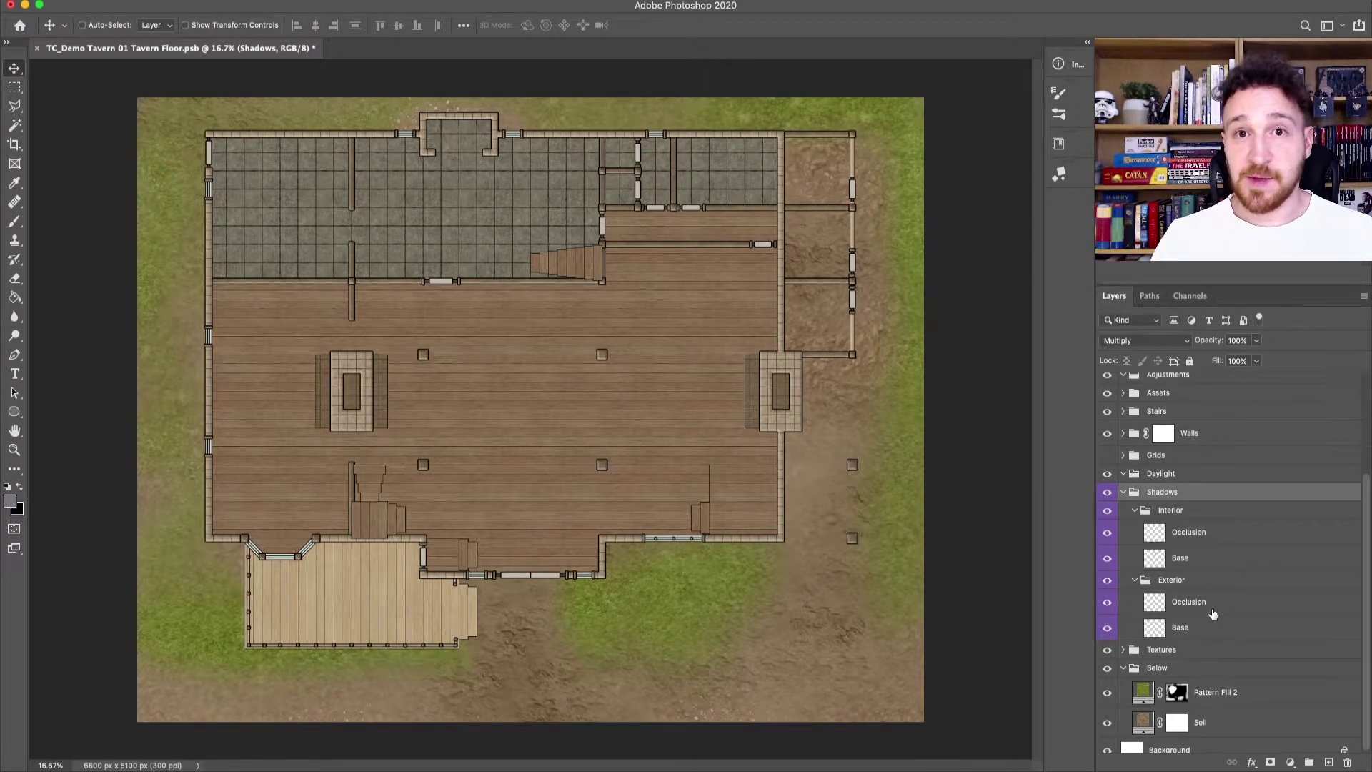
click(1192, 565)
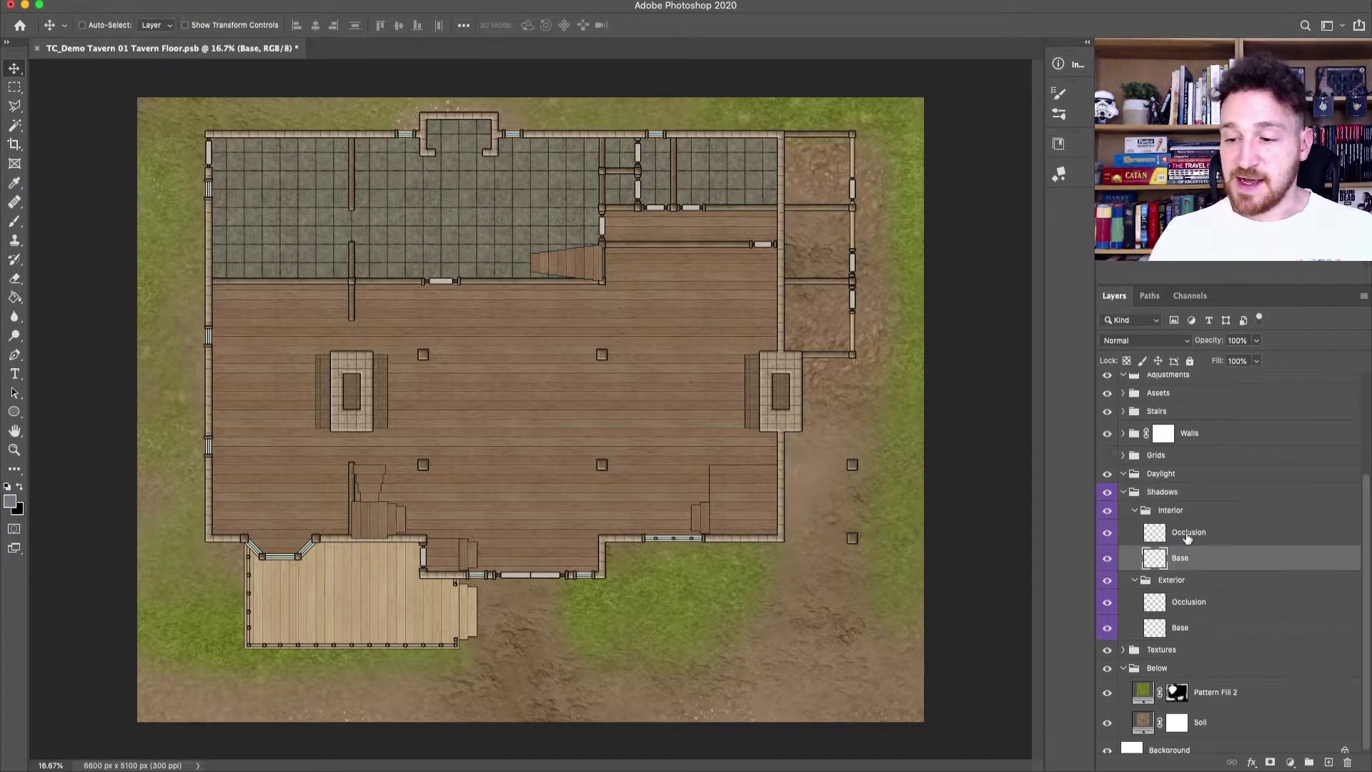
click(1188, 538)
click(1194, 568)
click(1205, 538)
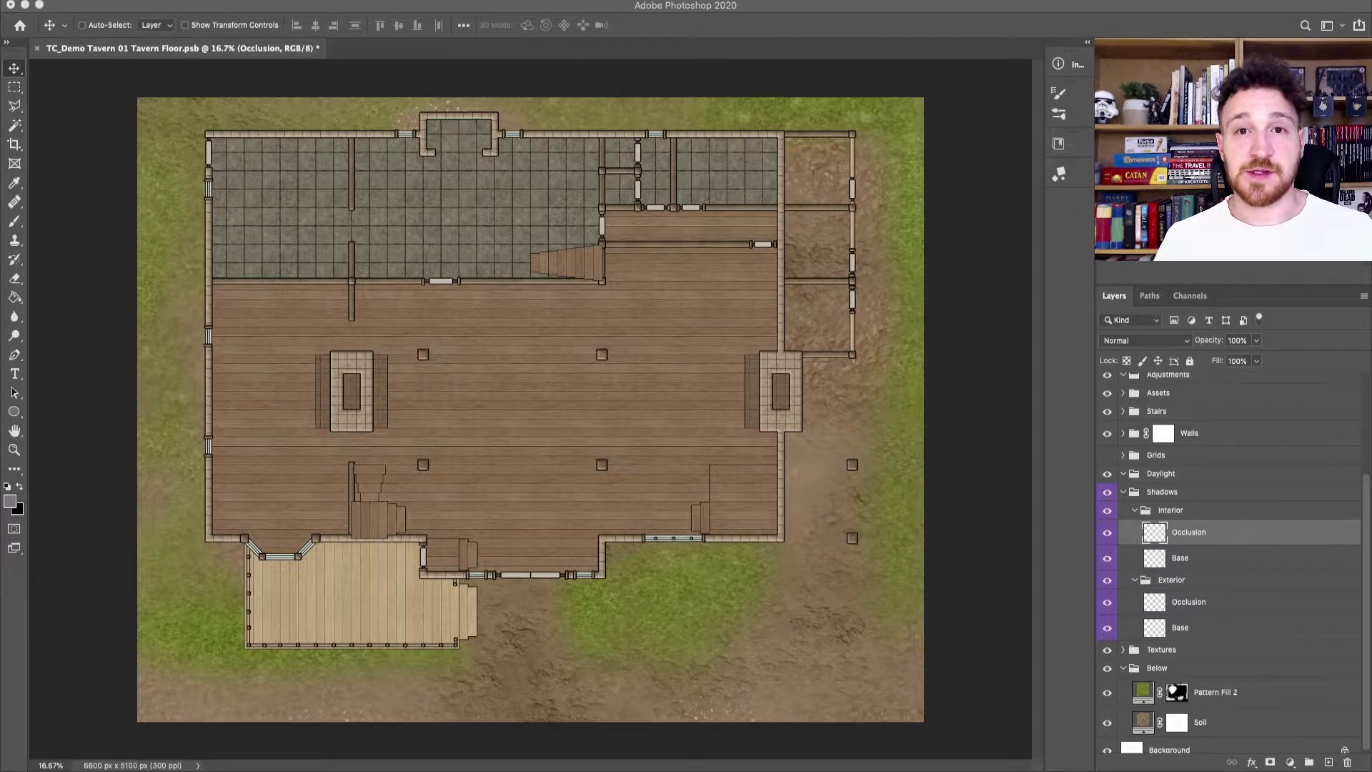
Step: Show the grid and select the whole building footprint, including the side rooms and the angled bay window
click(14, 87)
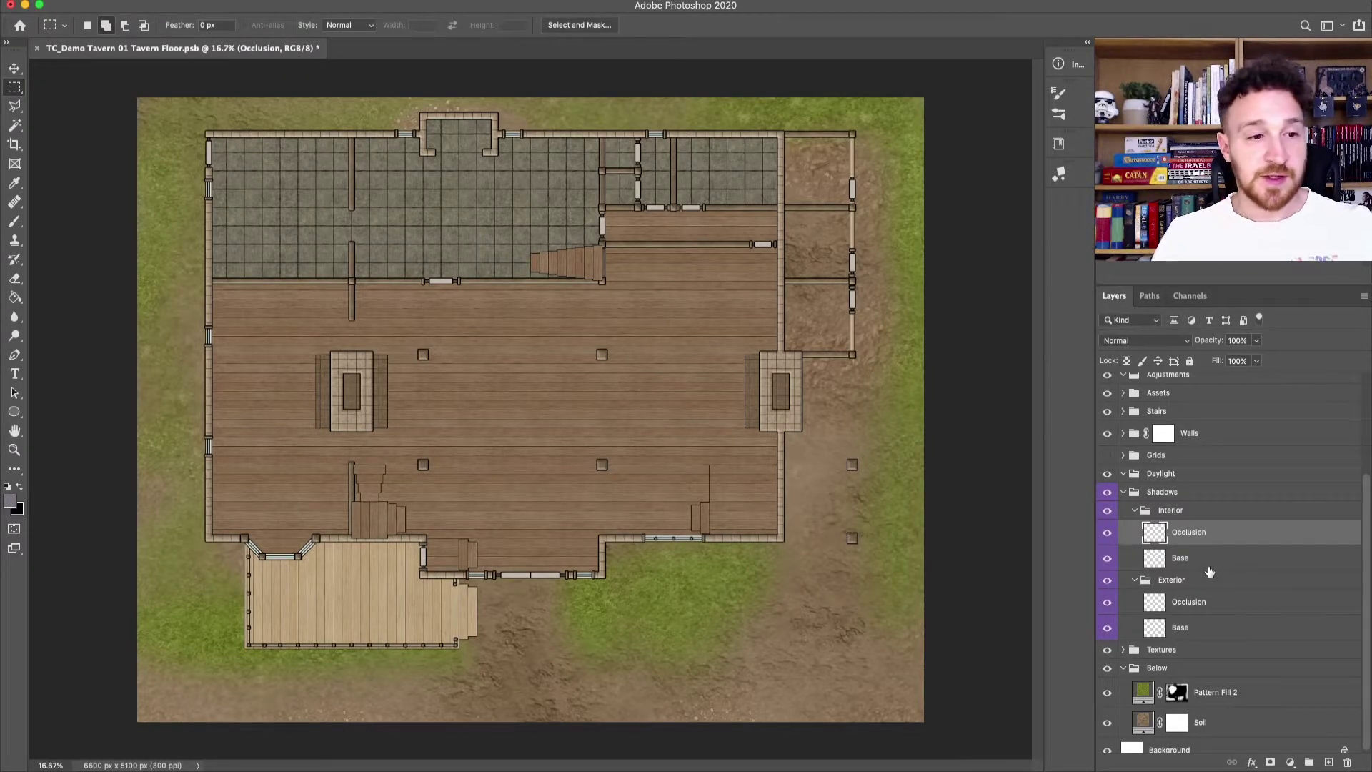
key(super+apostrophe)
drag(208, 537, 759, 160)
drag(781, 134, 782, 135)
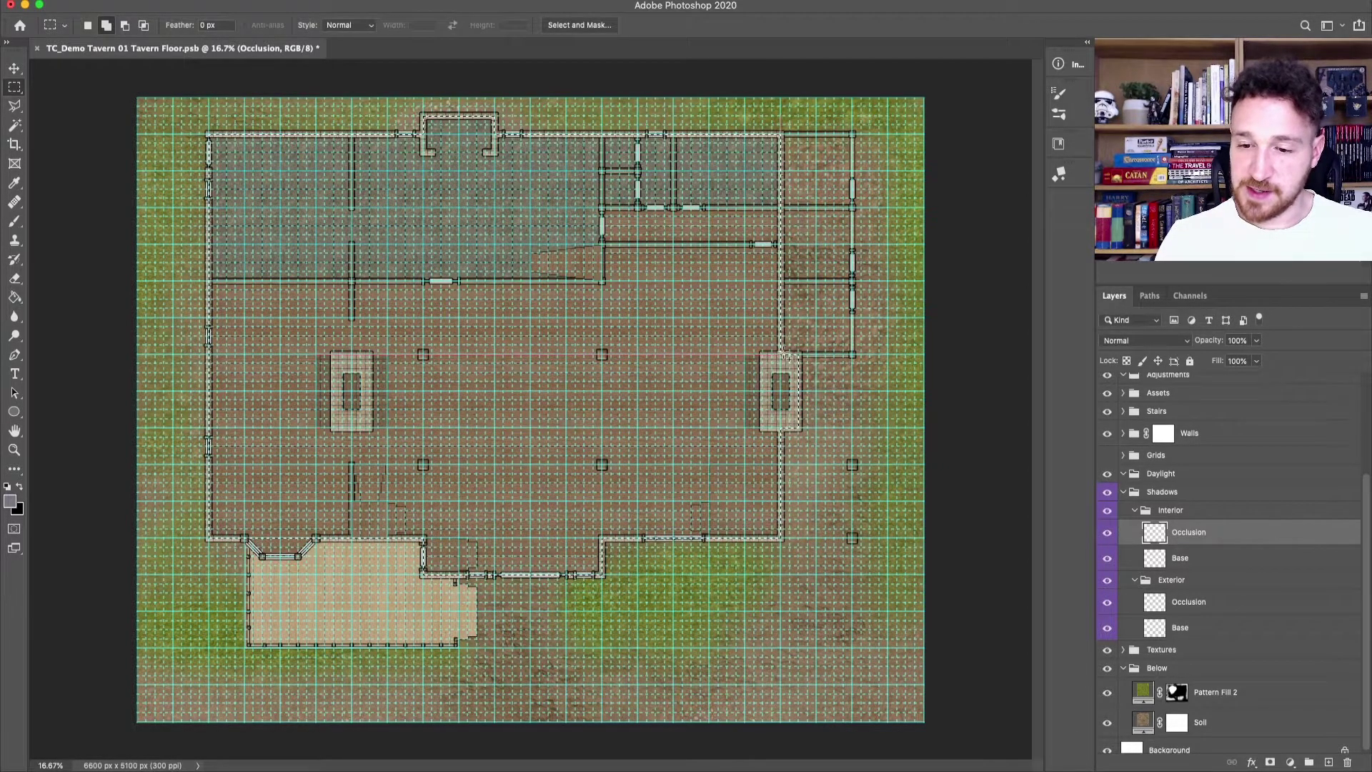
drag(849, 163, 858, 141)
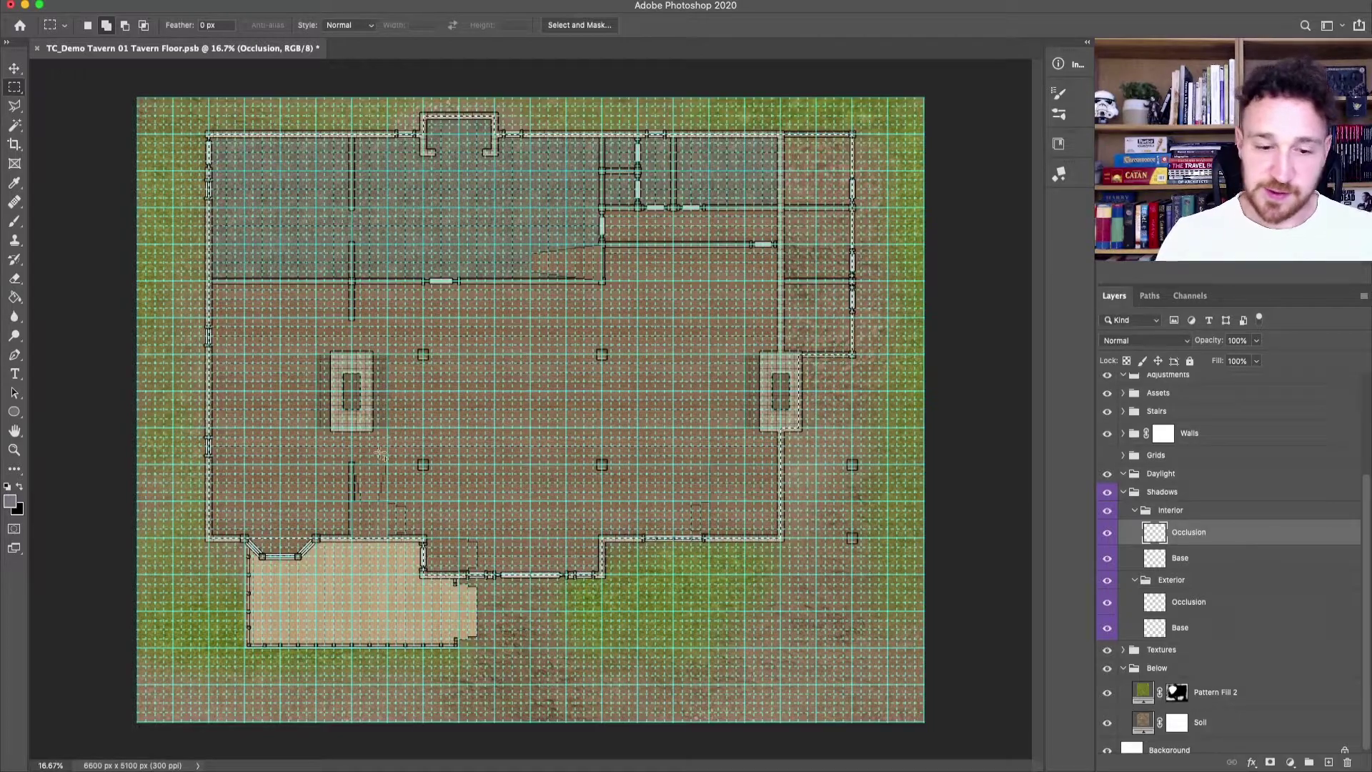
click(13, 106)
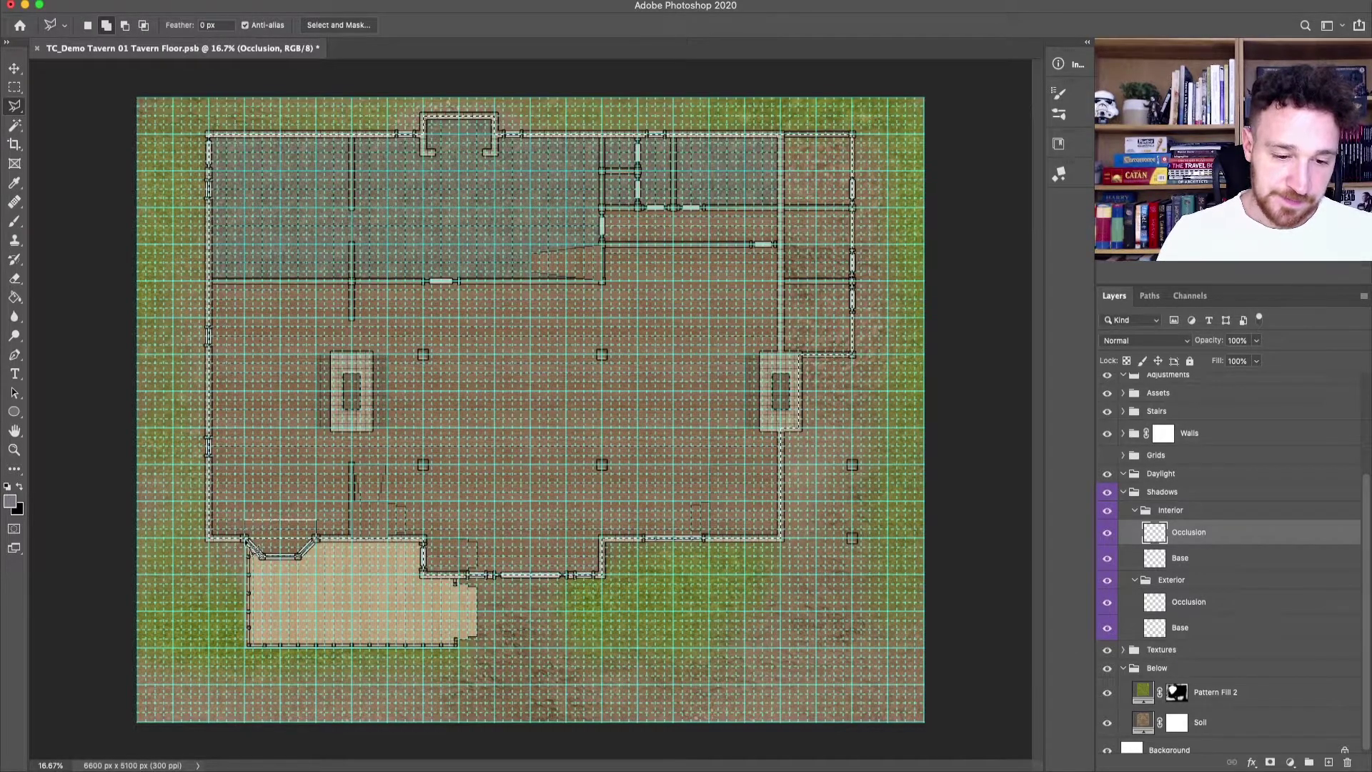
Step: Mask the Interior shadow group with the building selection and inspect the mask on its own
click(1152, 510)
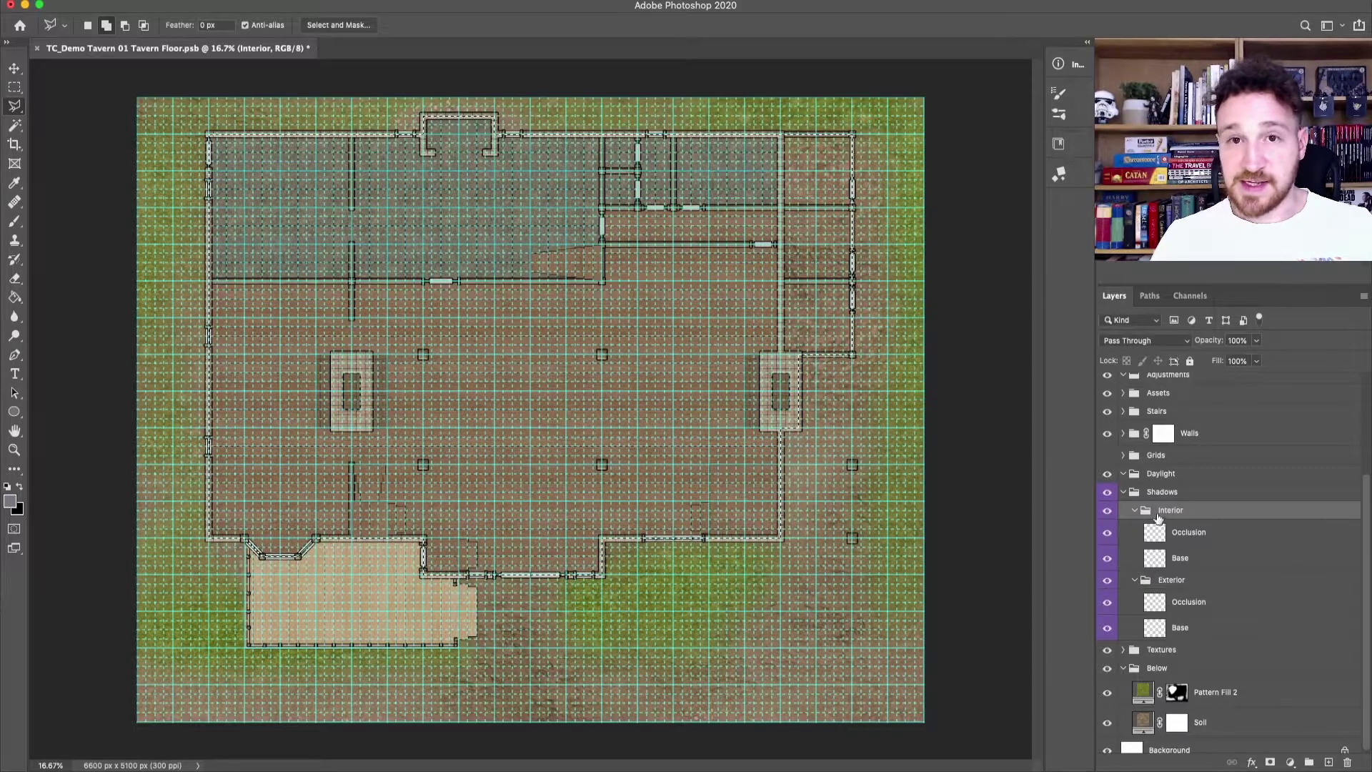
click(1270, 762)
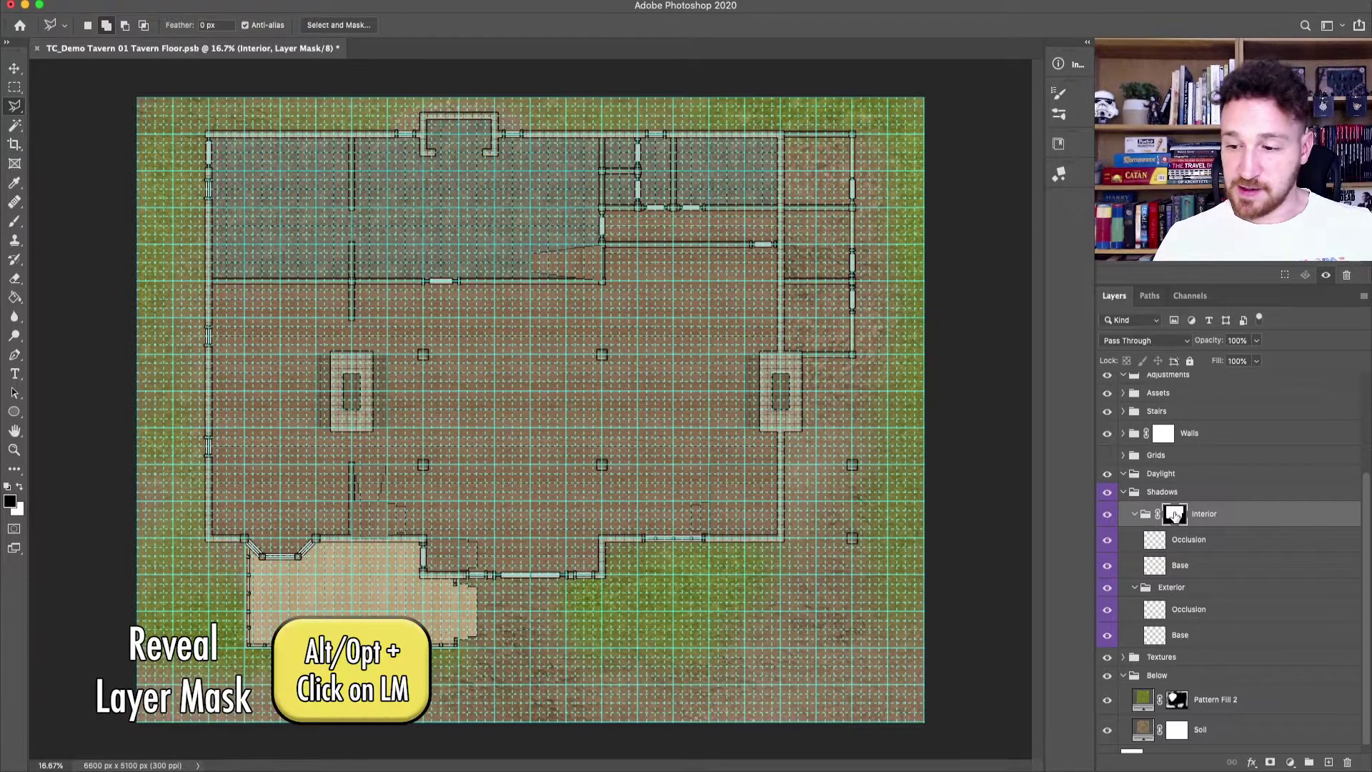
alt+click(1176, 516)
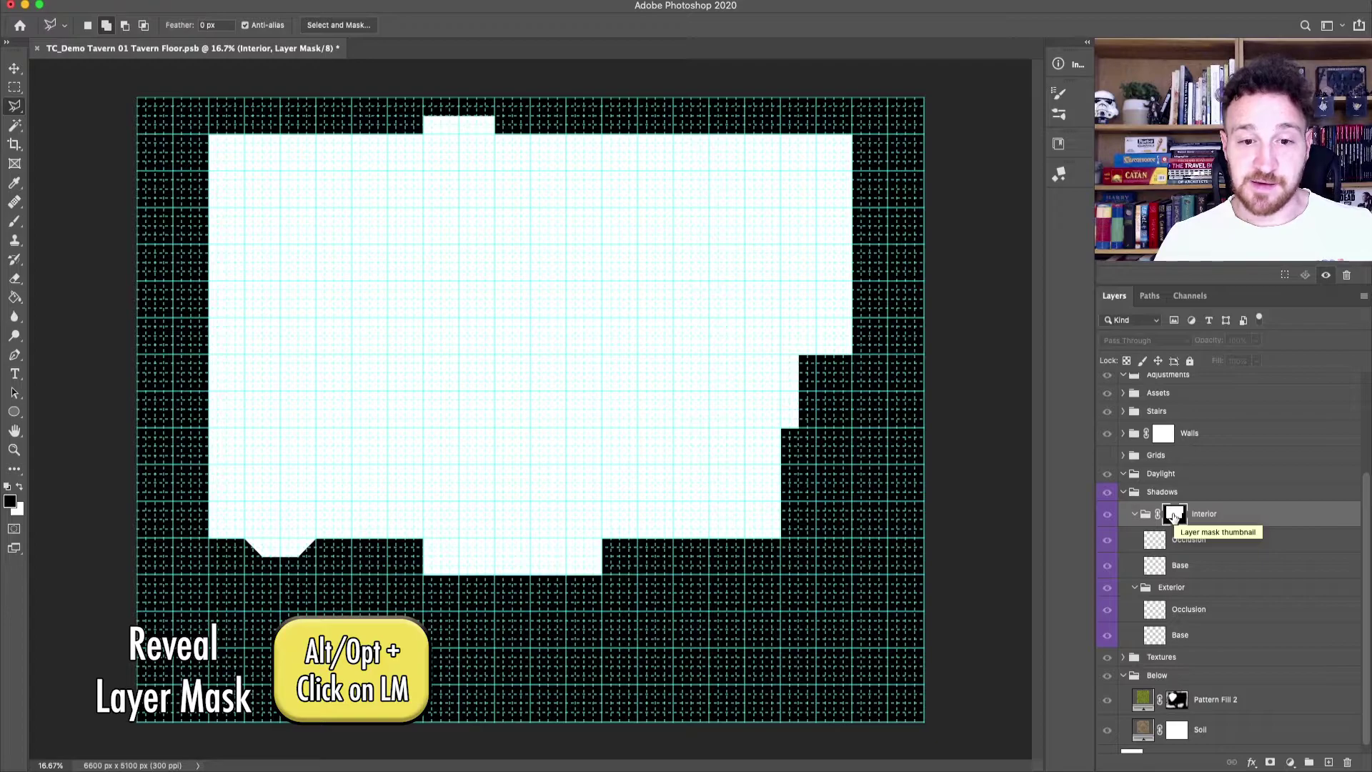
alt+click(1175, 516)
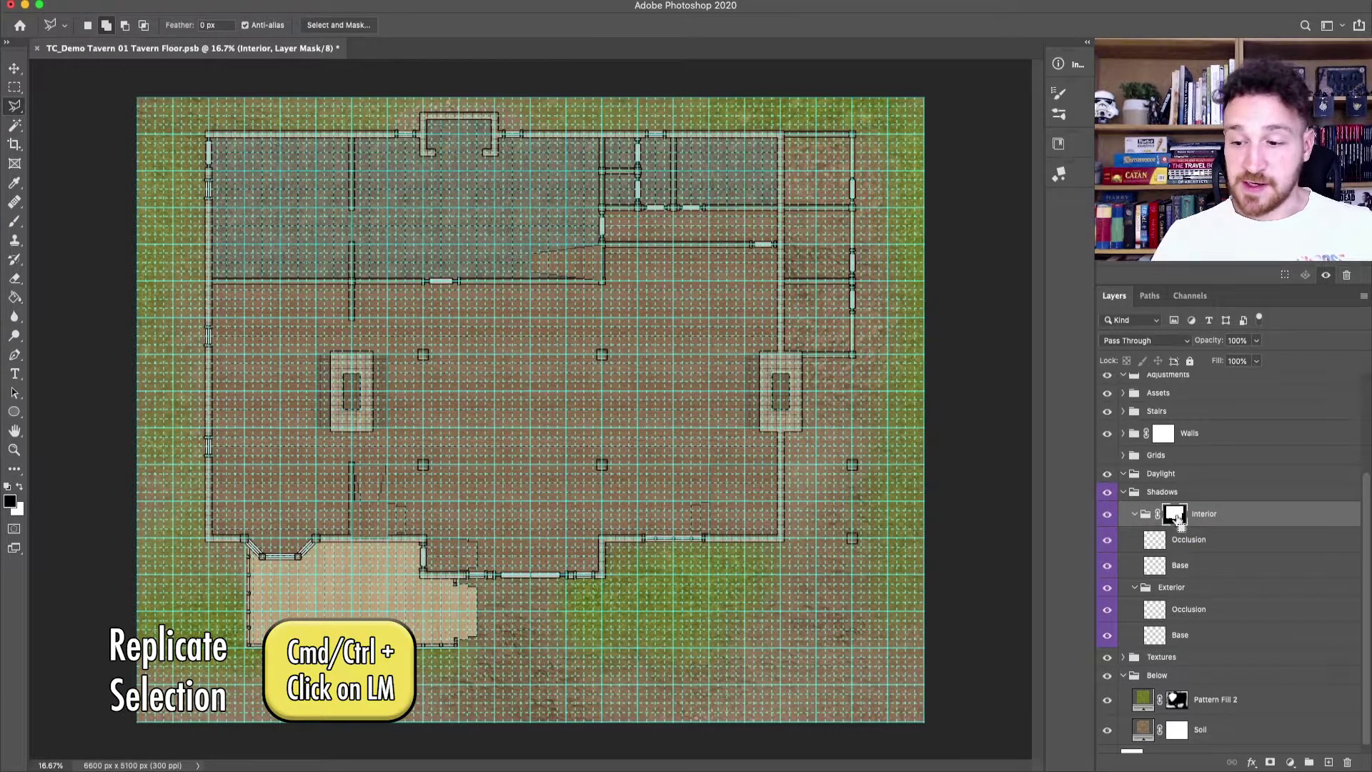
Step: Mask the Exterior shadow group with the inverse of the Interior mask and inspect the new mask on its own
super+click(1175, 515)
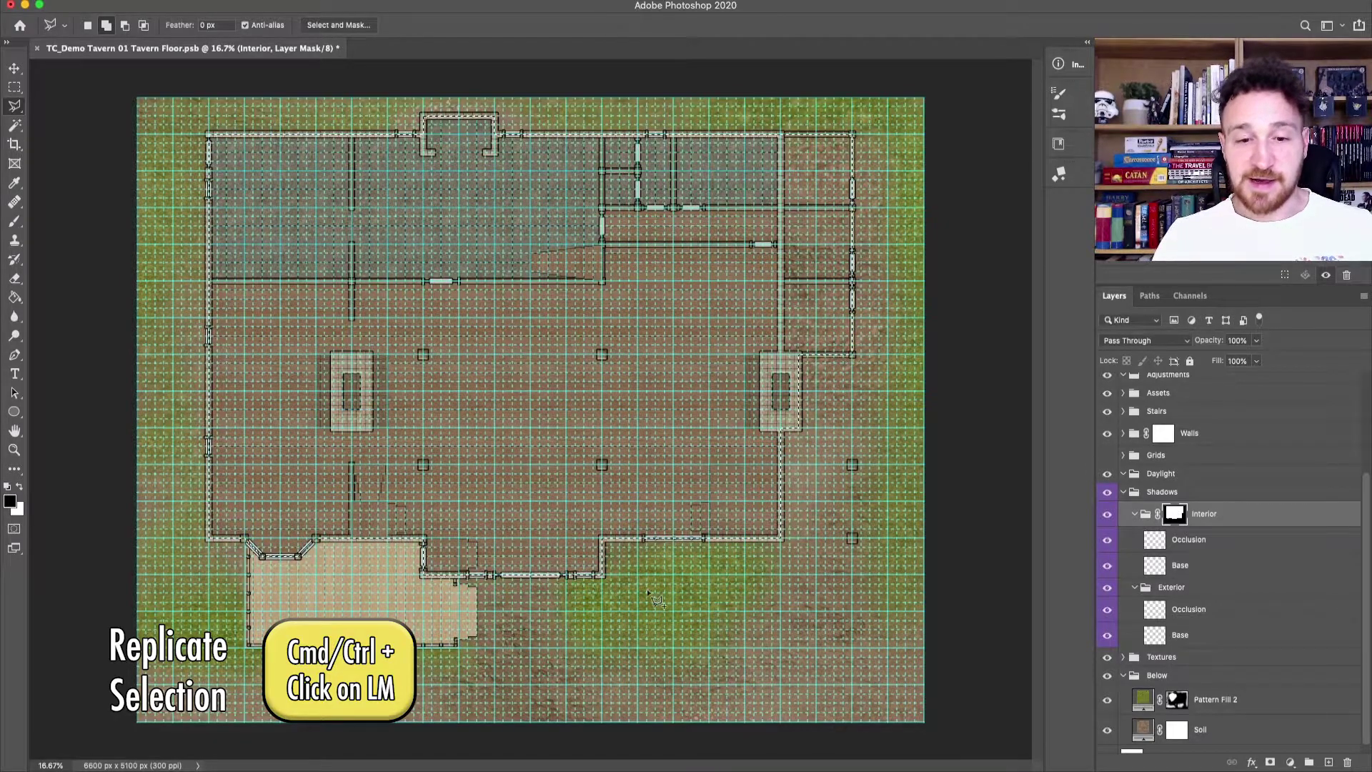
click(297, 0)
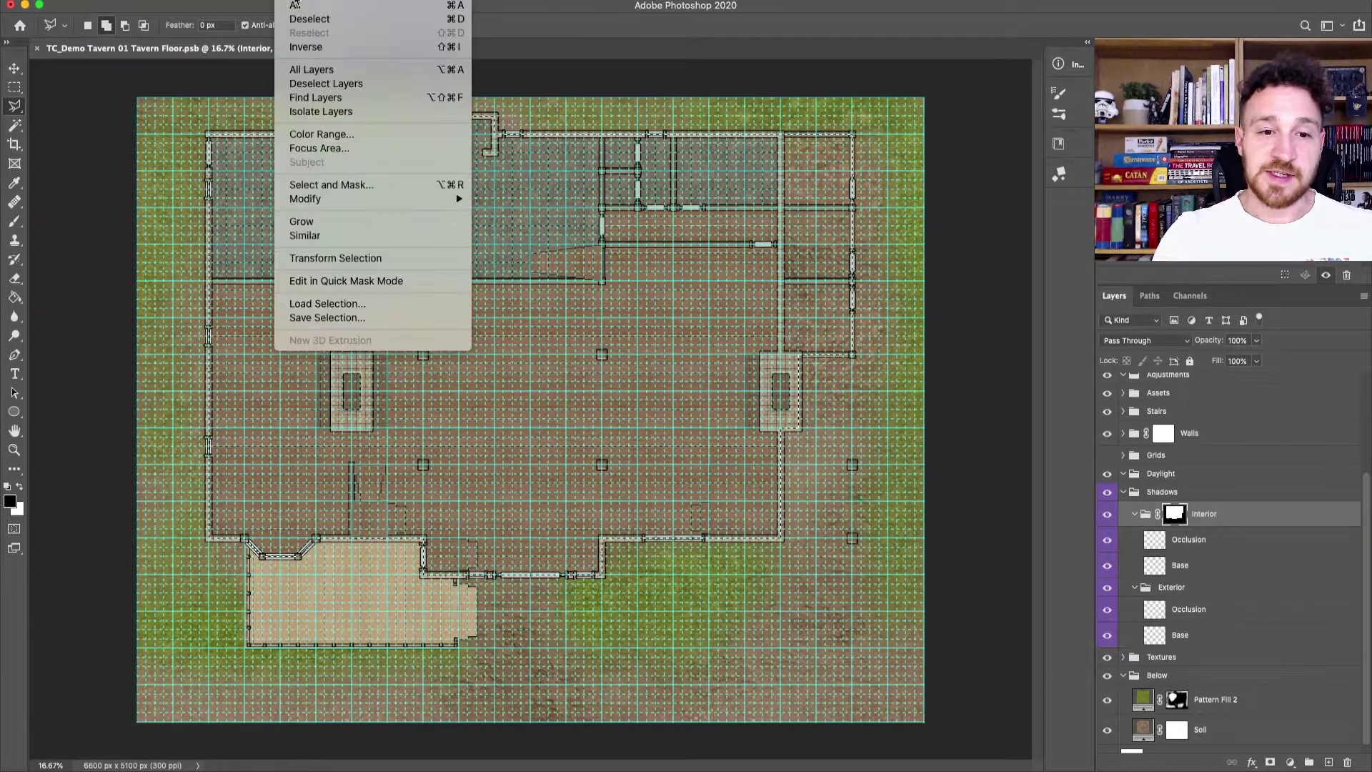
click(326, 48)
click(1215, 590)
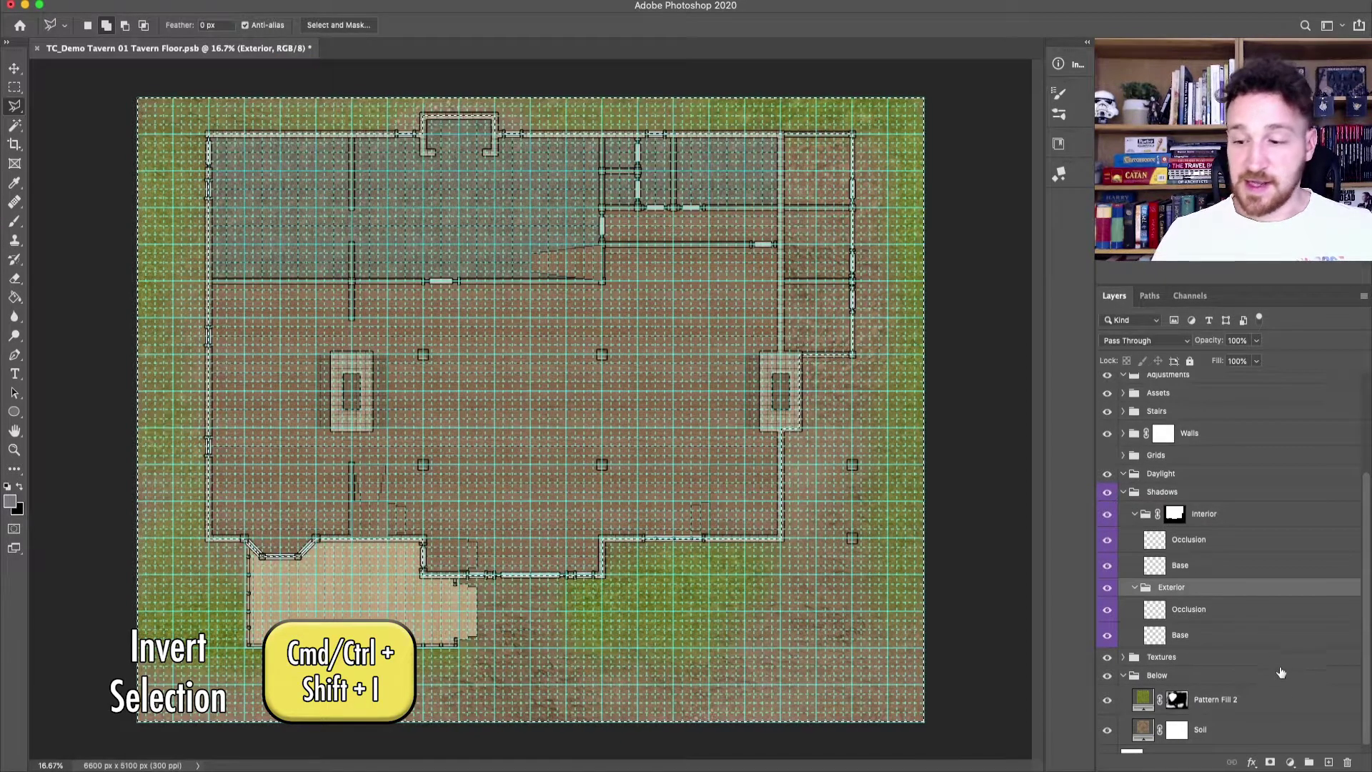
click(1270, 762)
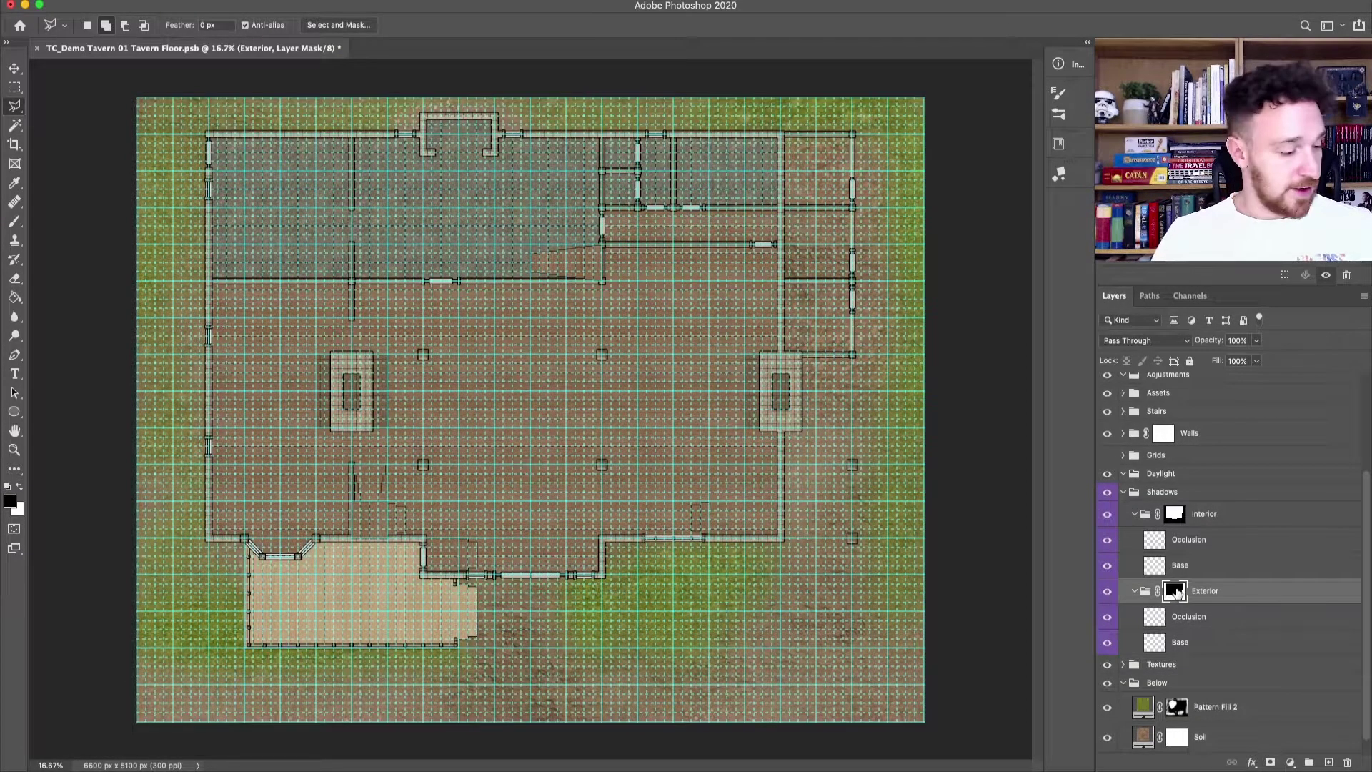
alt+click(1176, 592)
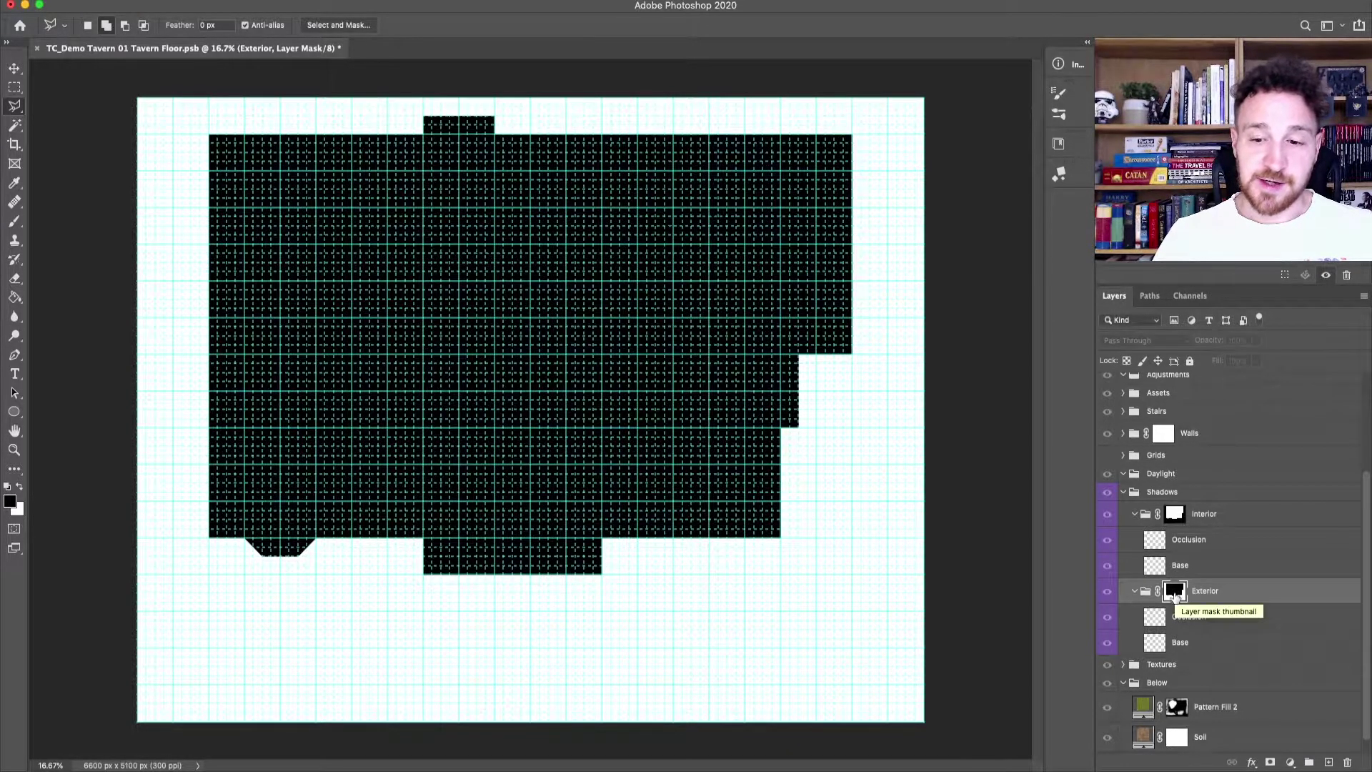
alt+click(1176, 592)
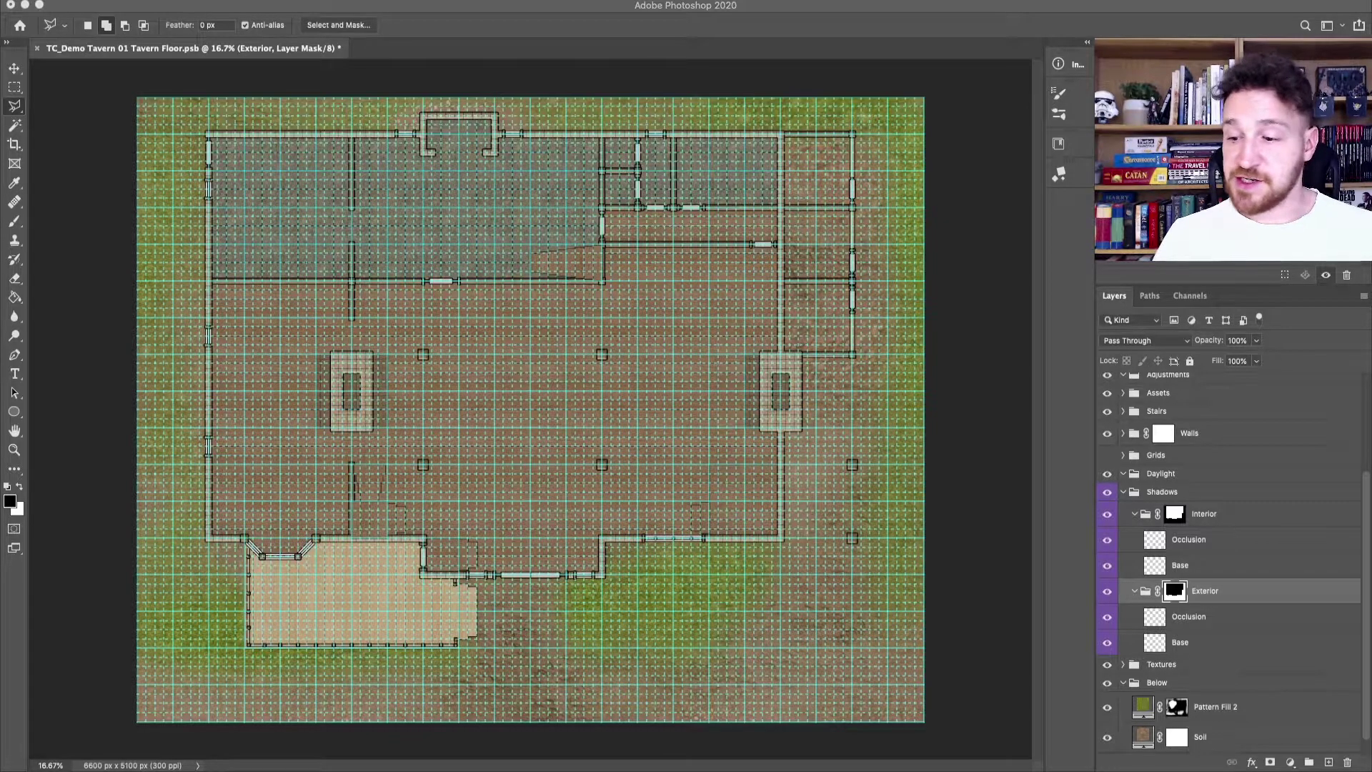
Step: Select the Interior group's Base layer and set up the soft DG_MainAIRBRUSH brush at 600 px
click(1192, 525)
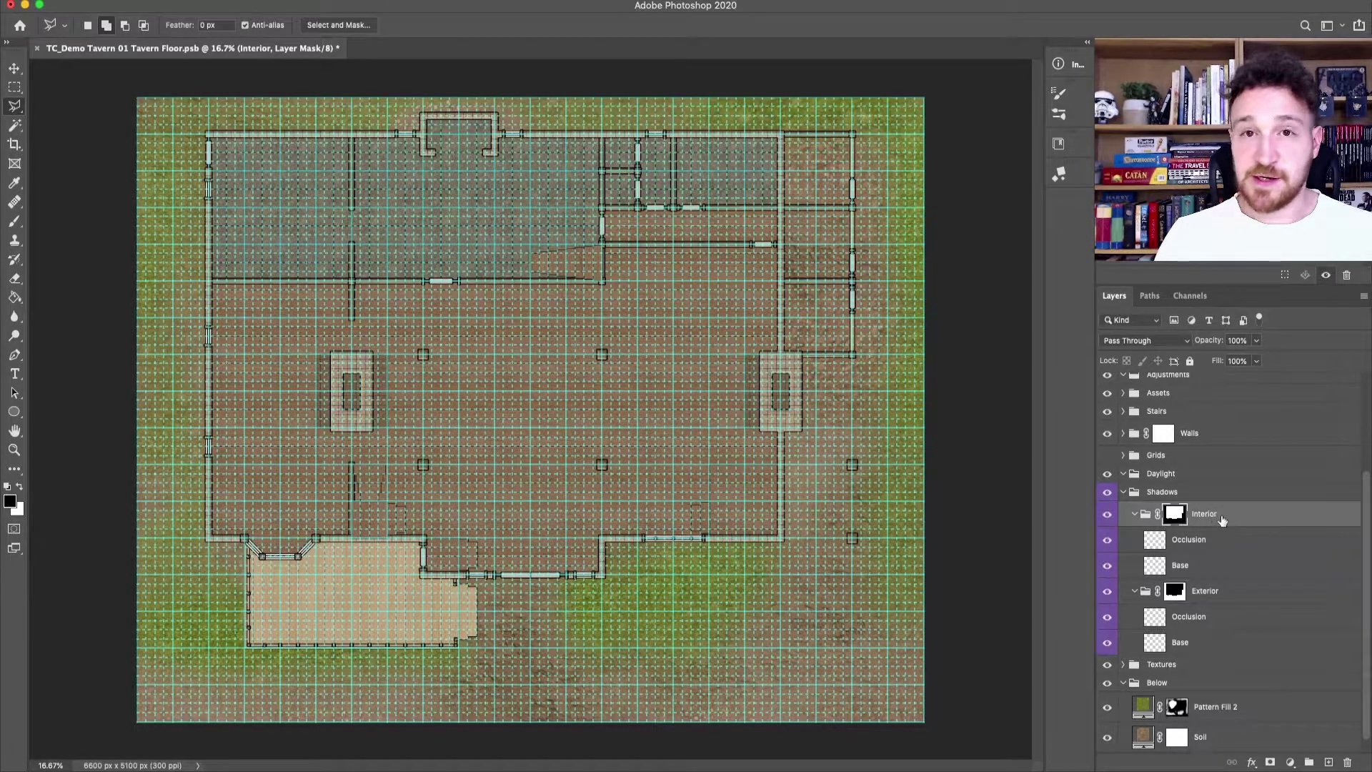
click(1156, 567)
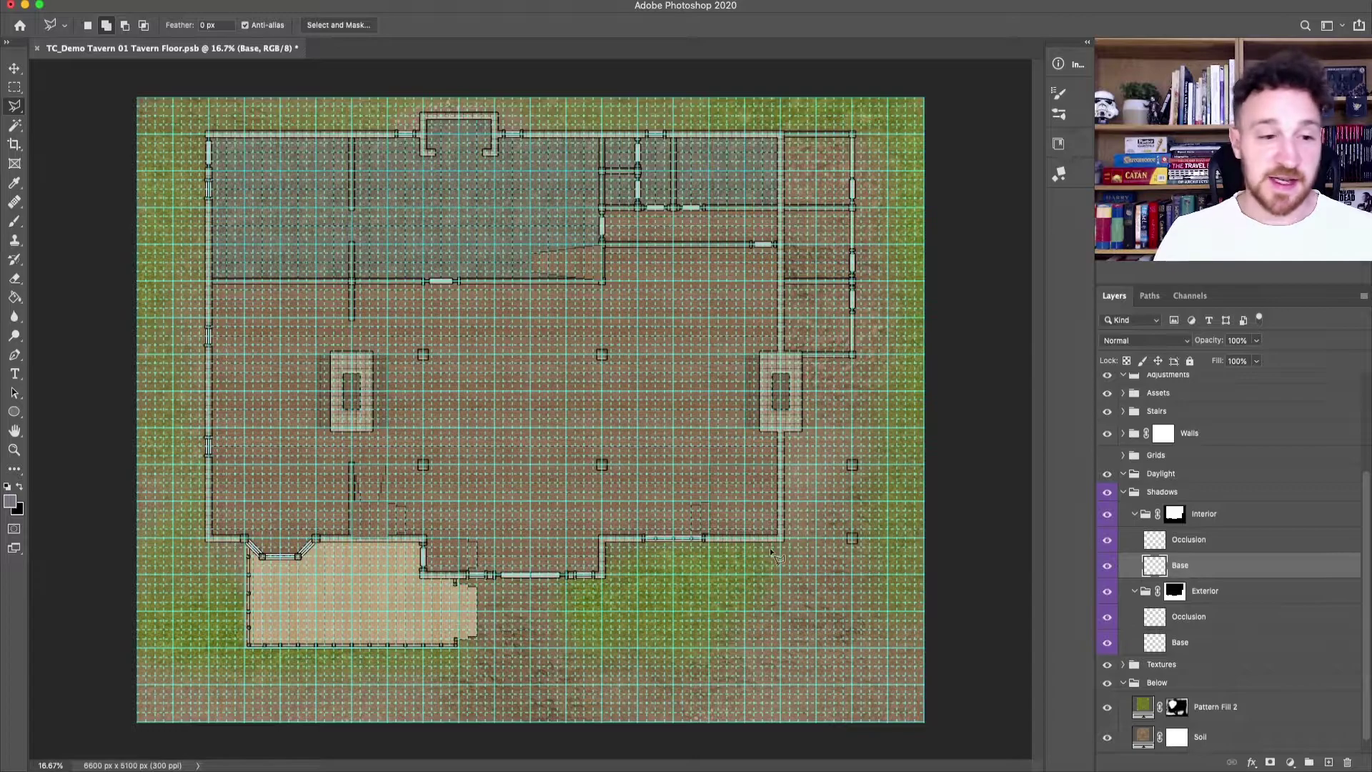
click(14, 221)
click(98, 25)
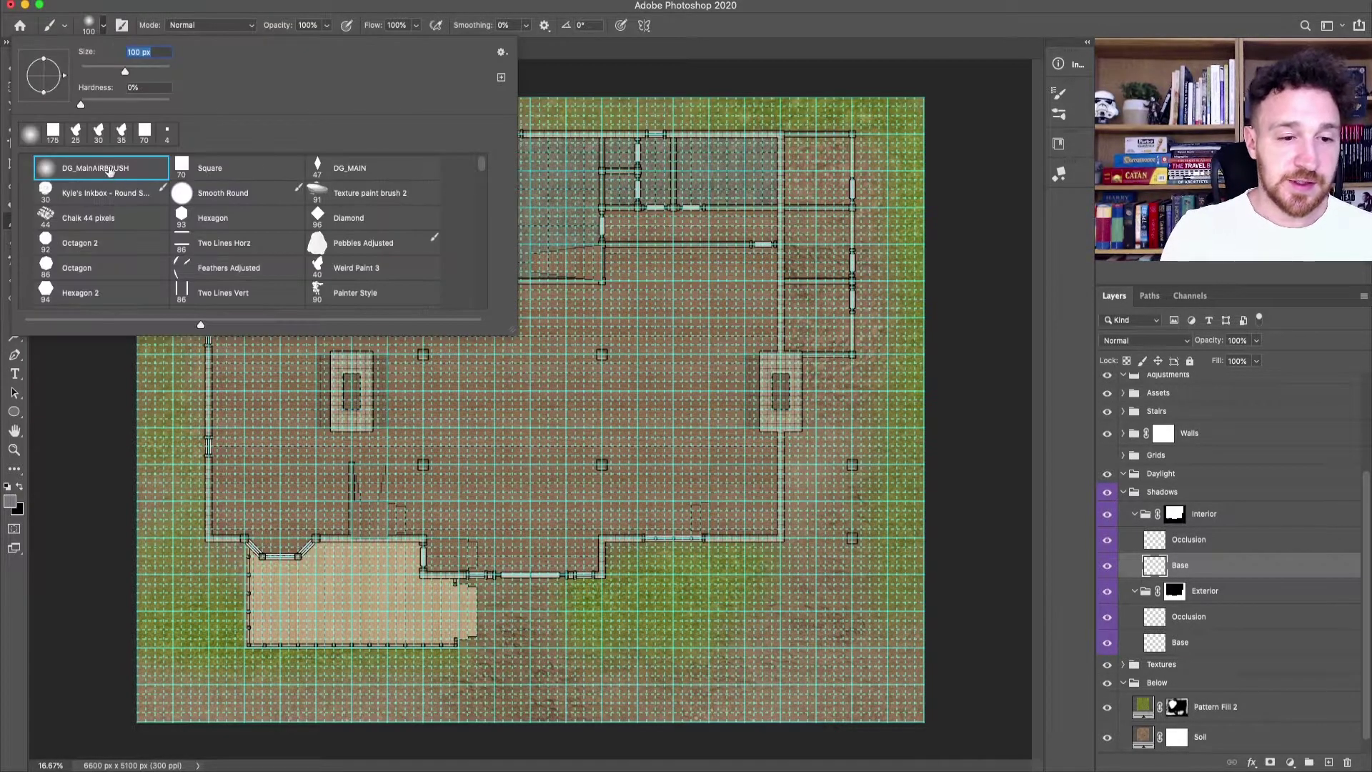
click(104, 25)
key(bracketright)
key(bracketright)
key(bracketright)
key(bracketright)
key(bracketright)
key(bracketright)
key(bracketright)
key(bracketleft)
key(bracketleft)
key(bracketleft)
key(bracketleft)
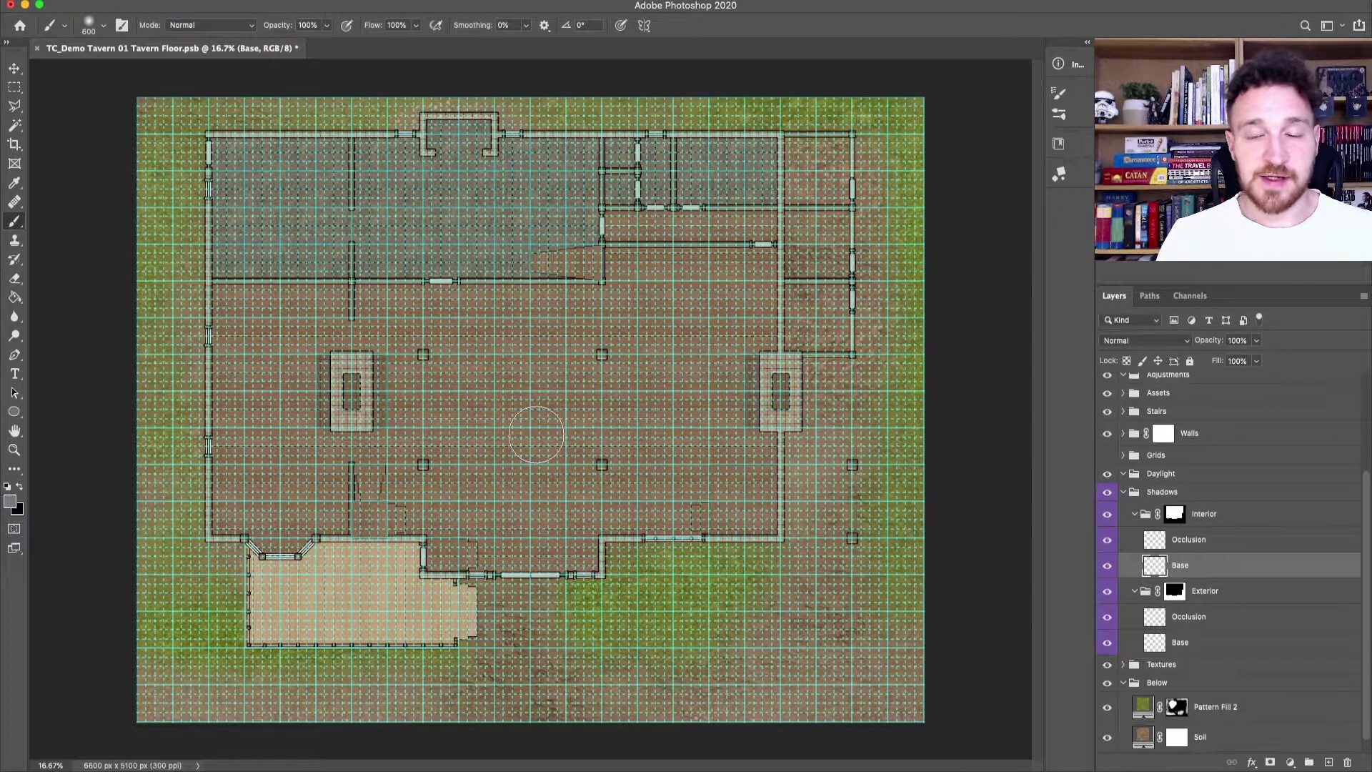
Step: Set the foreground color to the muted purple-gray 77747c for painting with the brush
click(10, 501)
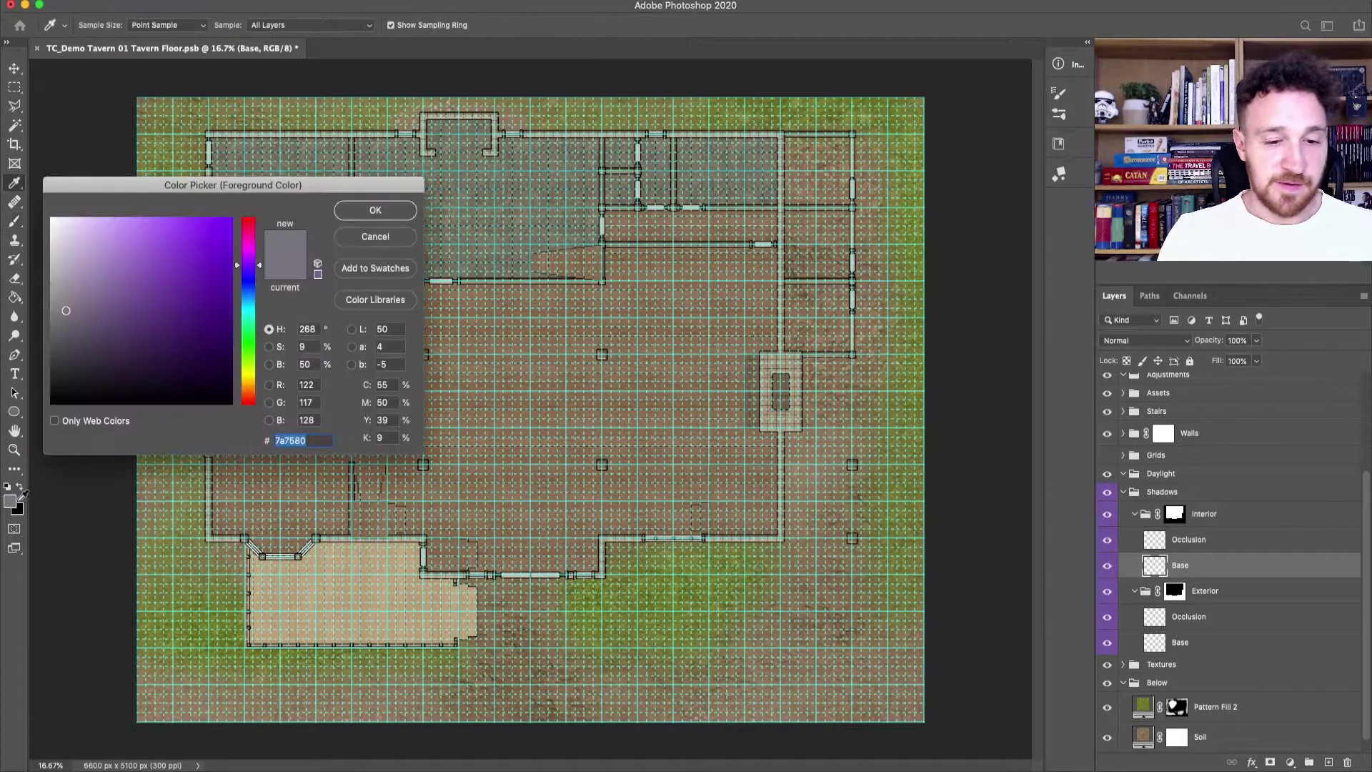
drag(251, 270, 251, 268)
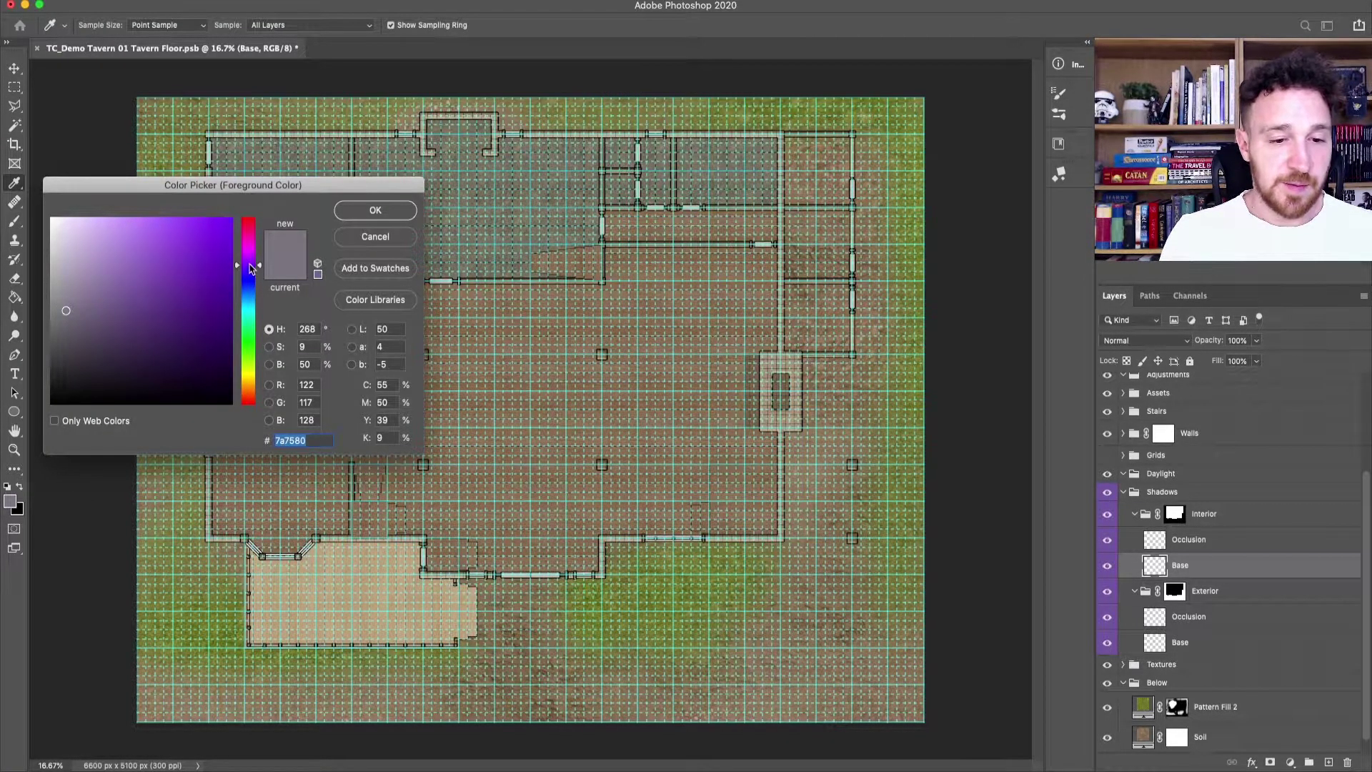
drag(64, 308, 61, 313)
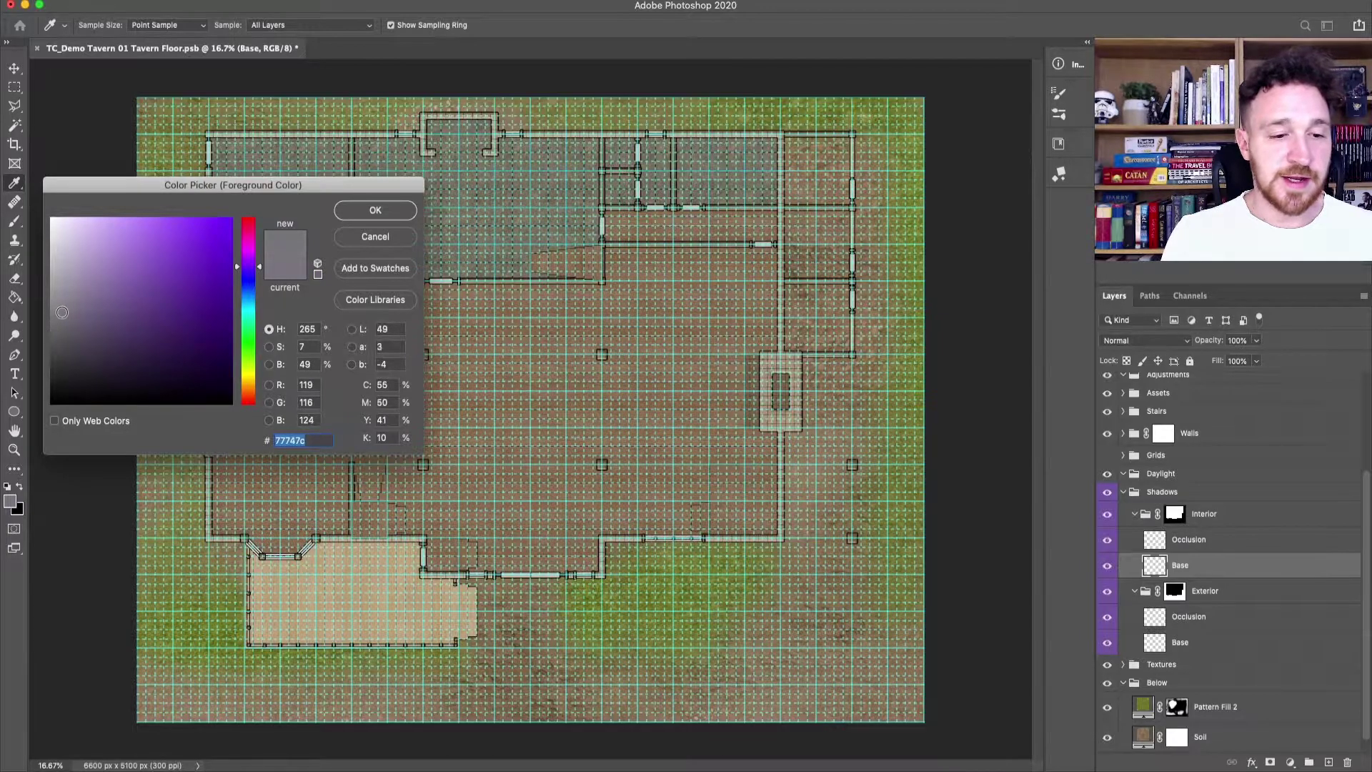
click(373, 209)
key(b)
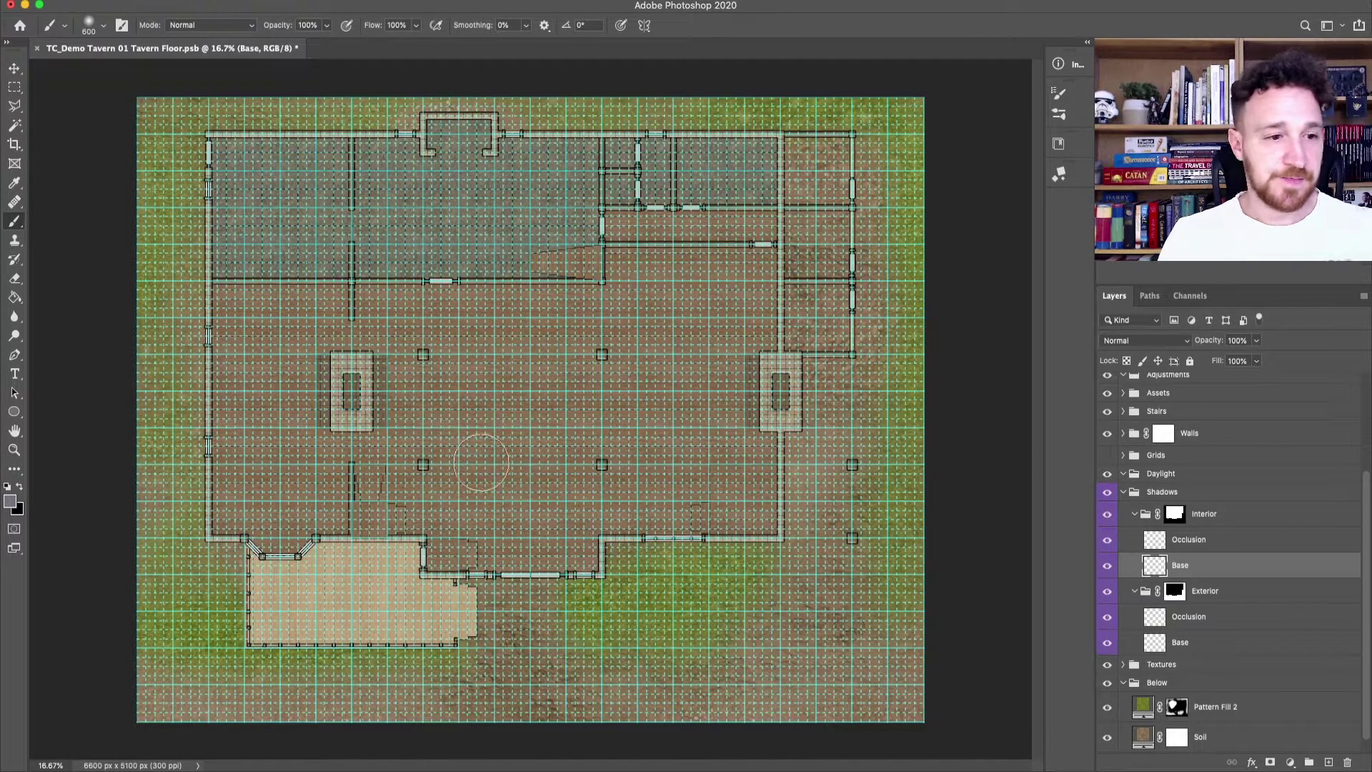
Step: Hide the grid and paint soft base shadows along the outer walls at 600 px and the inner walls at 400 px
key(super+apostrophe)
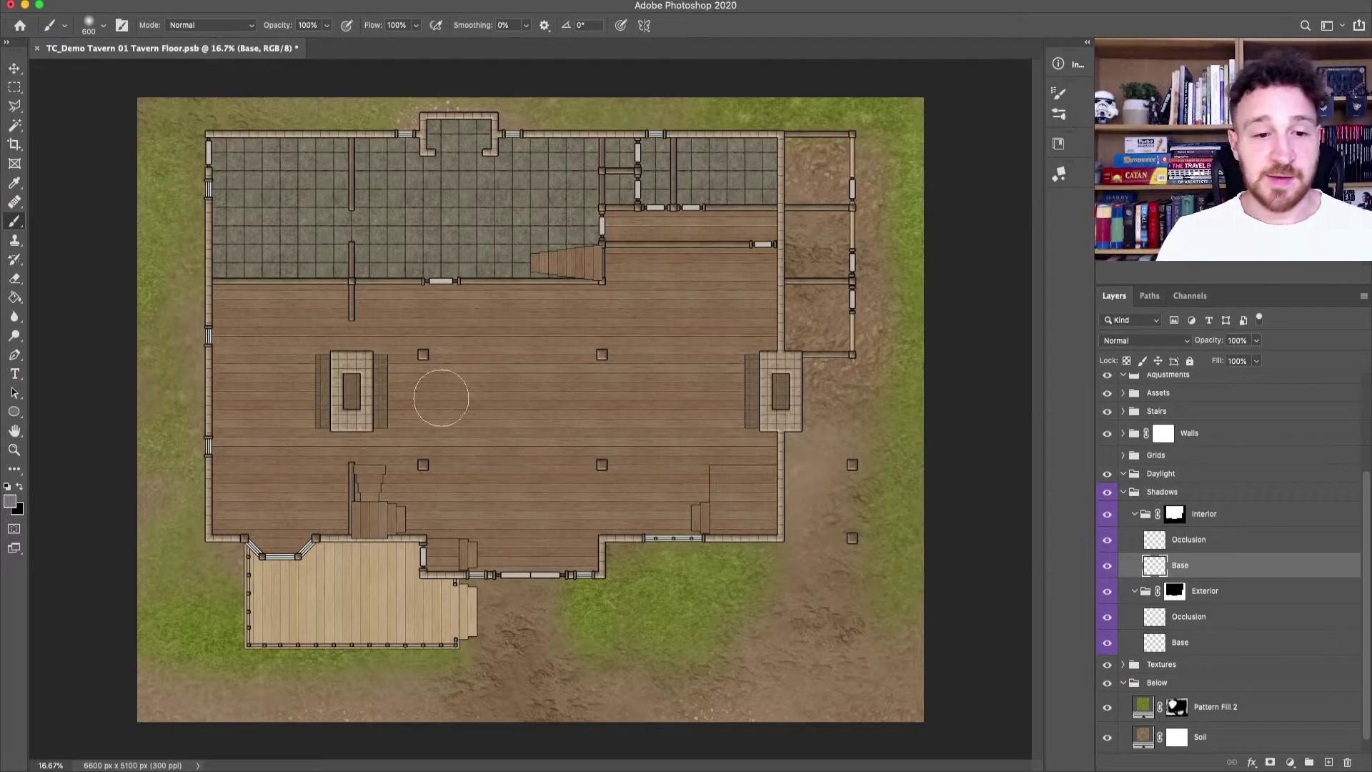
mouse_move(208, 141)
mouse_down()
mouse_move(209, 443)
mouse_move(223, 539)
mouse_move(242, 525)
mouse_move(264, 543)
mouse_move(322, 527)
mouse_move(426, 532)
mouse_move(438, 568)
mouse_move(576, 570)
mouse_move(600, 561)
mouse_move(603, 532)
mouse_move(786, 527)
mouse_move(782, 414)
mouse_move(769, 422)
mouse_move(765, 384)
mouse_move(784, 140)
mouse_move(502, 134)
mouse_move(486, 152)
mouse_move(497, 128)
mouse_move(456, 118)
mouse_move(421, 150)
mouse_move(403, 131)
mouse_move(247, 140)
mouse_move(195, 205)
mouse_up()
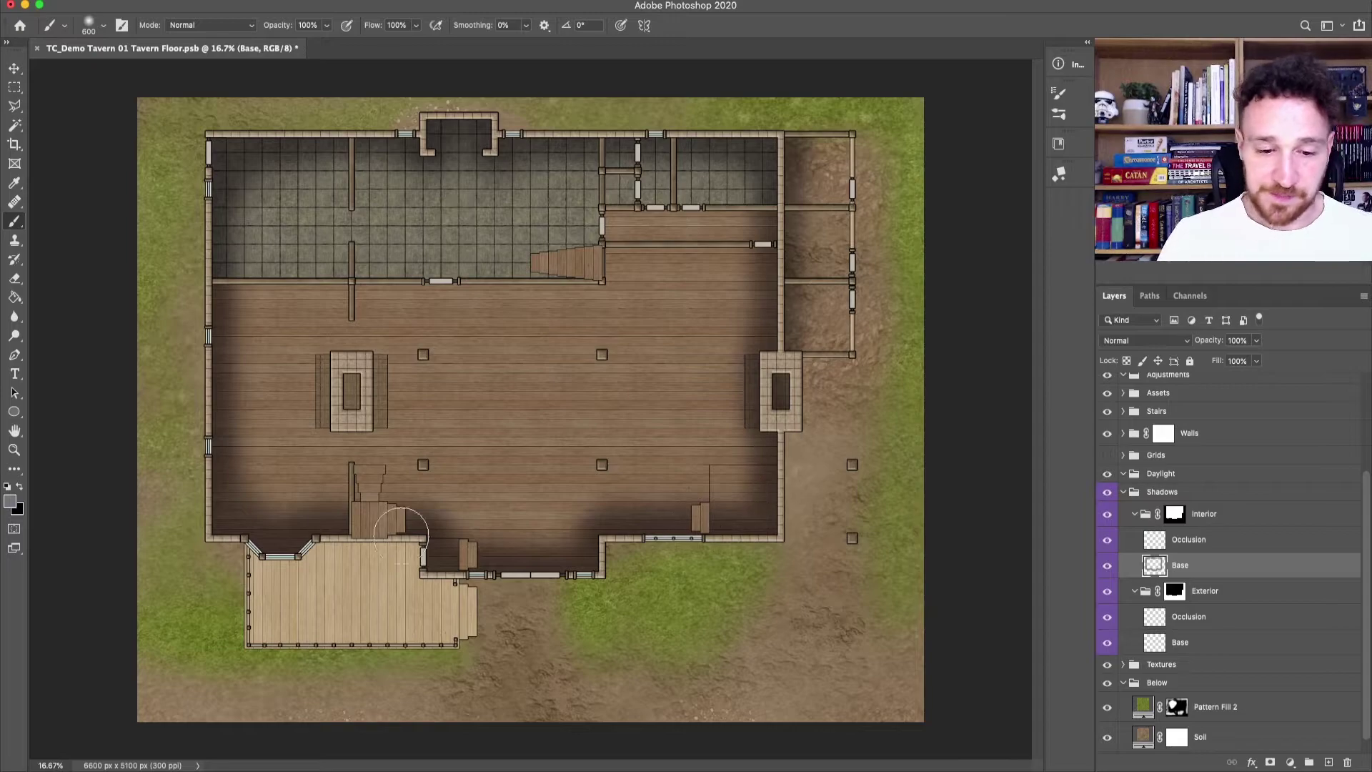
key(bracketleft)
key(bracketleft)
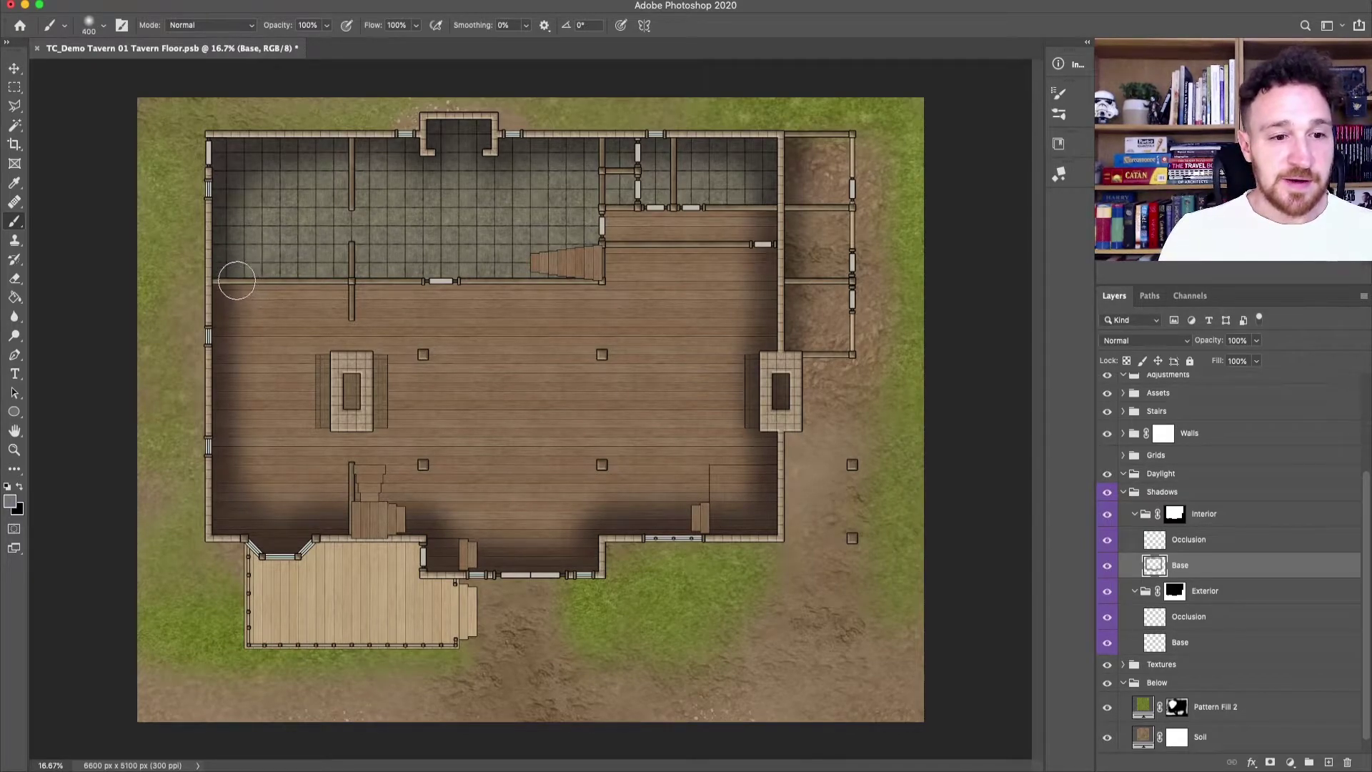
mouse_move(218, 281)
mouse_down()
mouse_move(594, 276)
mouse_move(617, 117)
mouse_up()
mouse_move(605, 245)
mouse_down()
mouse_move(789, 235)
mouse_move(772, 204)
mouse_move(616, 214)
mouse_up()
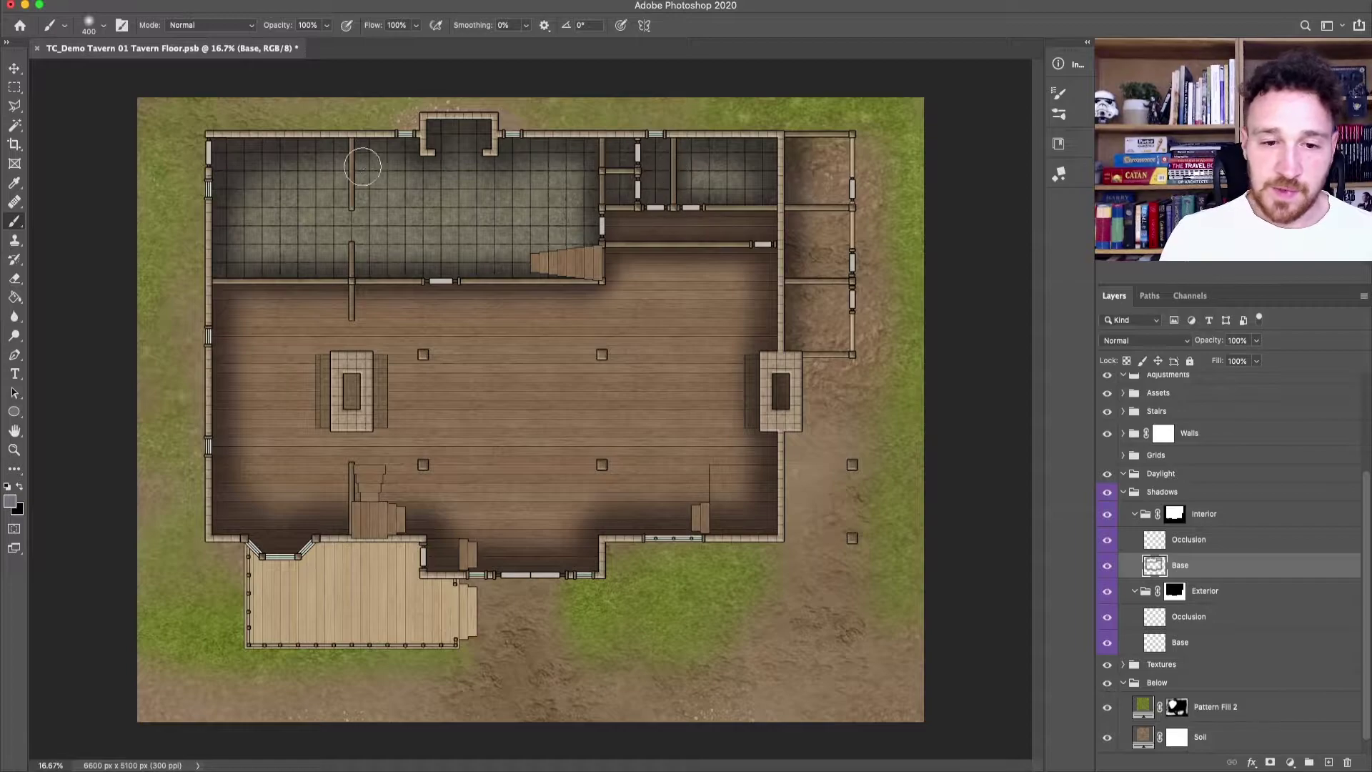
Step: Paint base shadows around the vertical partition walls, the freestanding fireplace and the four interior posts with the 400 px brush
mouse_move(352, 168)
mouse_down()
mouse_move(355, 308)
mouse_move(371, 329)
mouse_move(368, 350)
mouse_move(336, 352)
mouse_move(336, 406)
mouse_move(358, 424)
mouse_move(368, 358)
mouse_move(353, 357)
mouse_move(429, 353)
mouse_up()
click(427, 354)
click(423, 463)
click(604, 355)
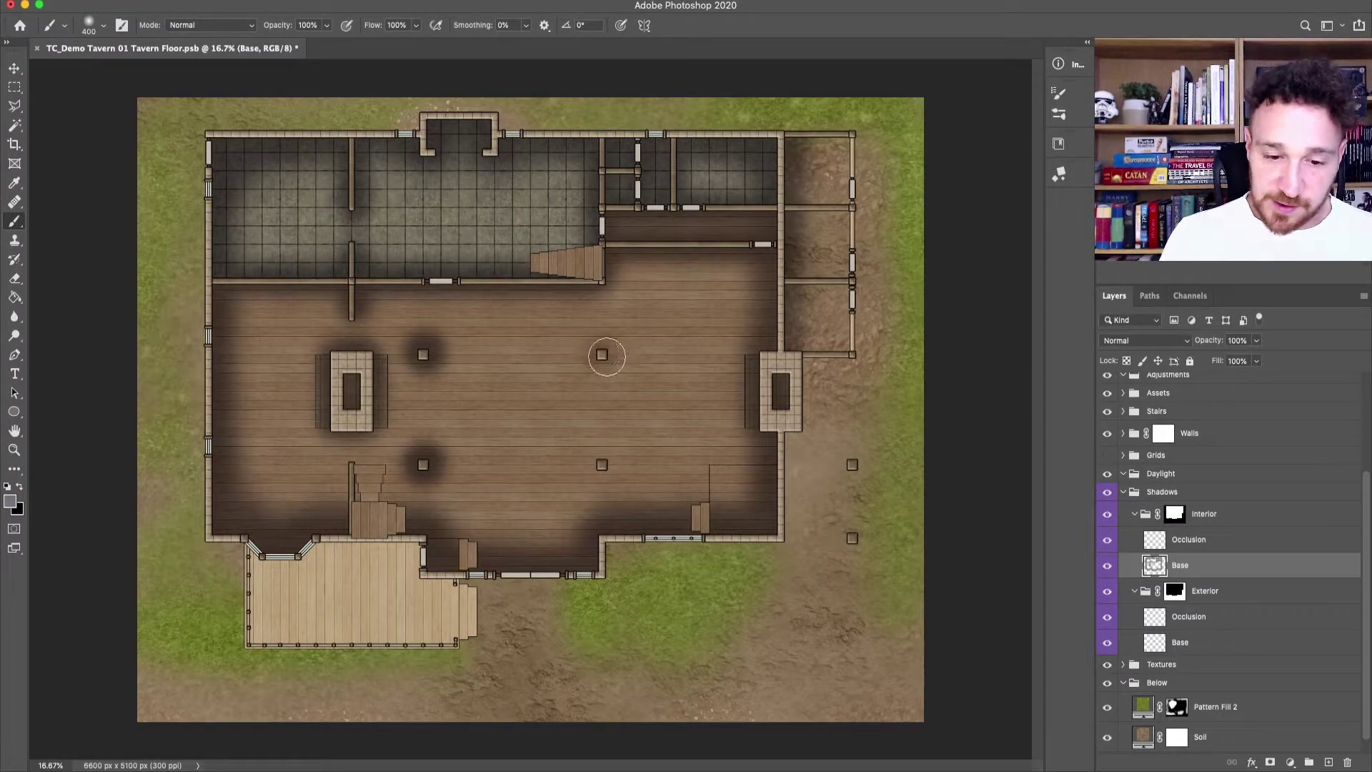
click(602, 469)
drag(351, 463, 354, 506)
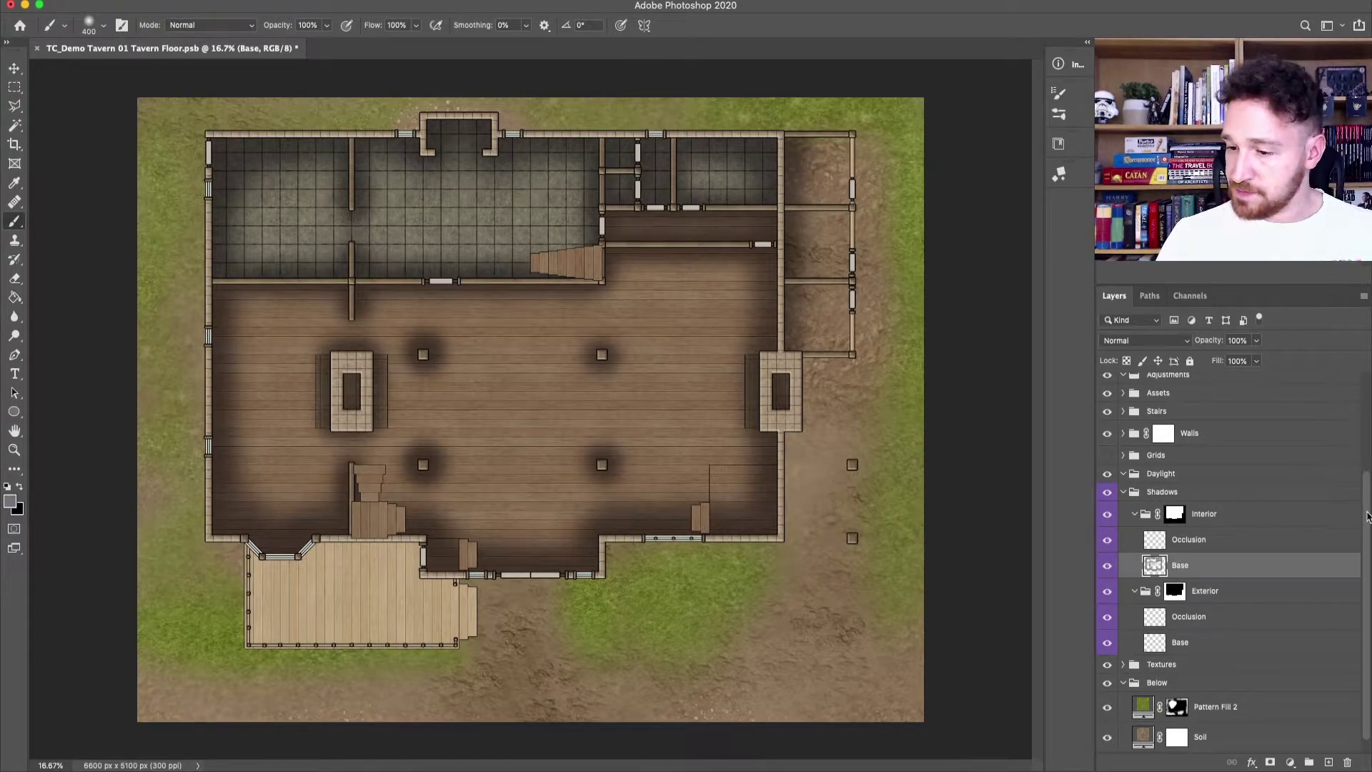
Step: Hide the Stairs group to expose the painted floor shadows beneath it
drag(1367, 516, 1370, 498)
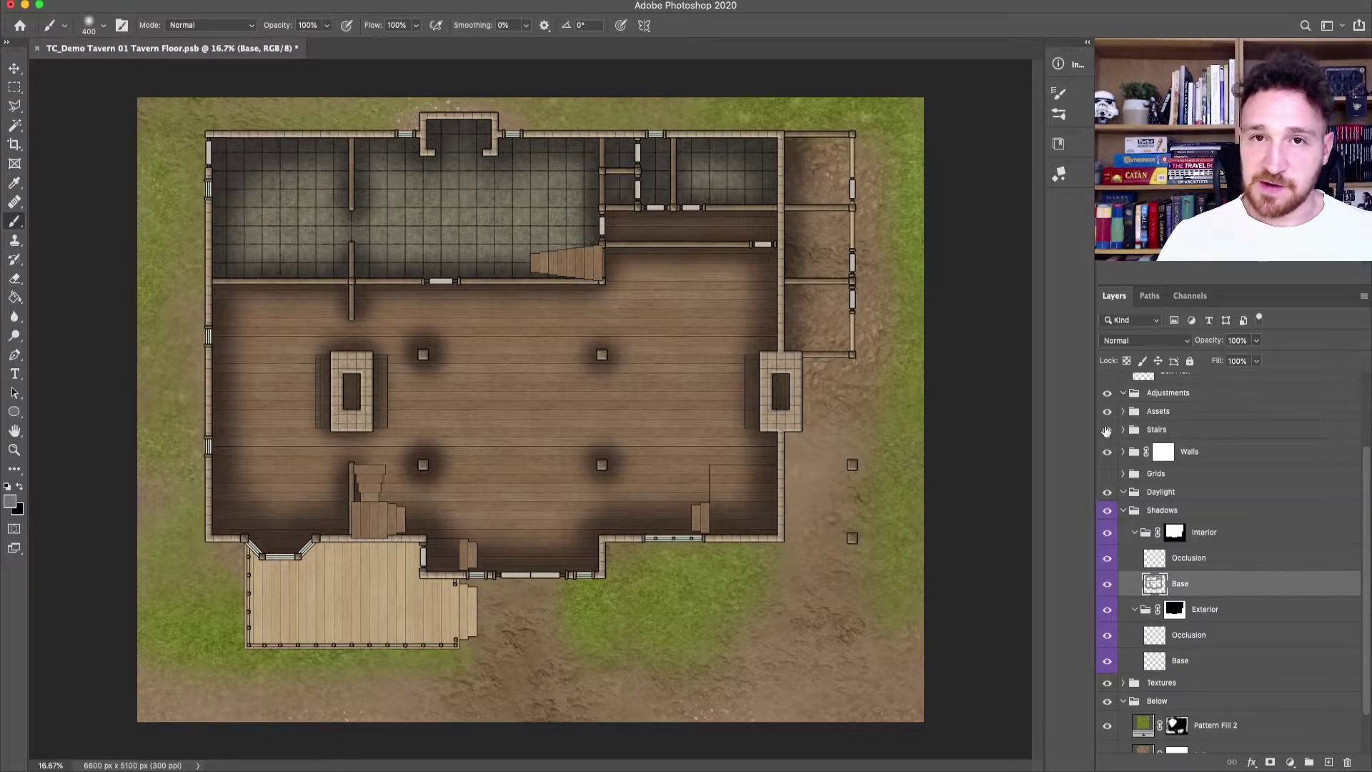
click(1108, 430)
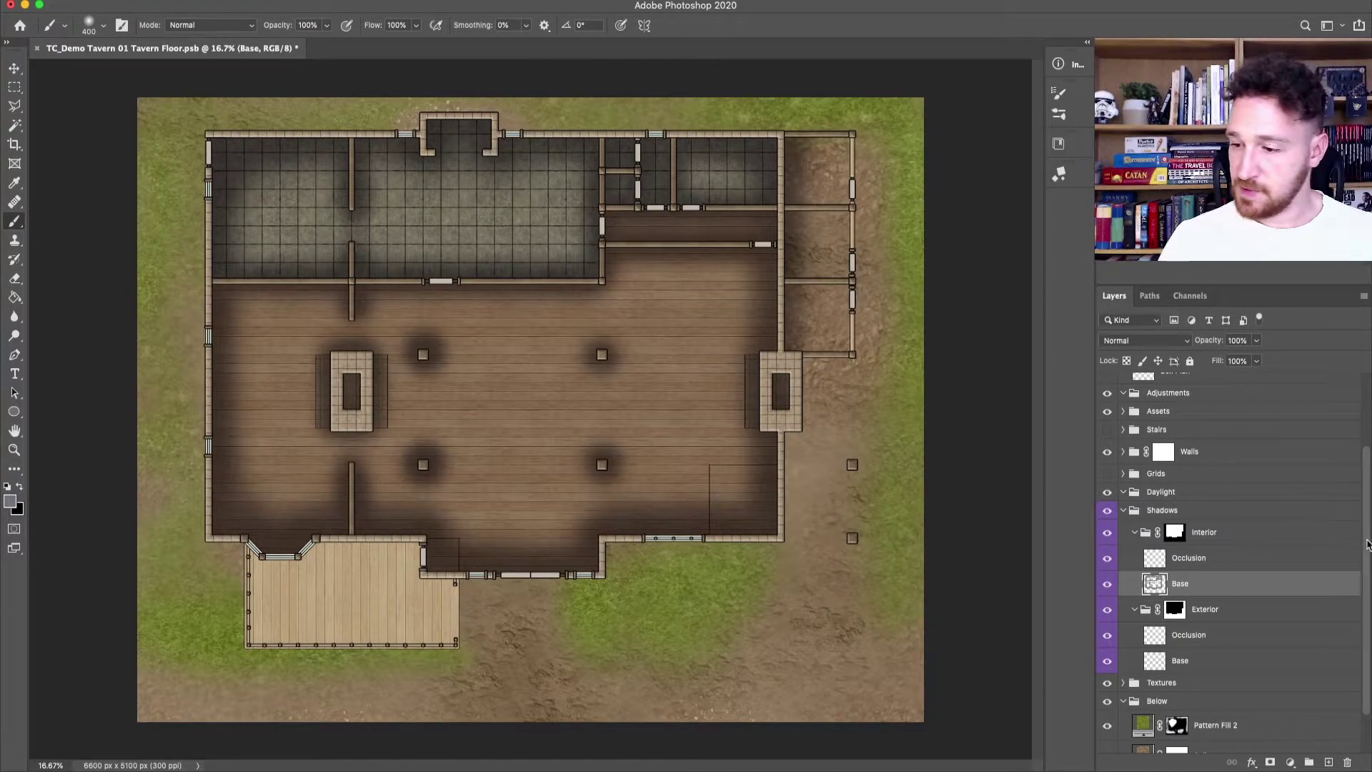
scroll(1215, 565, down, 1)
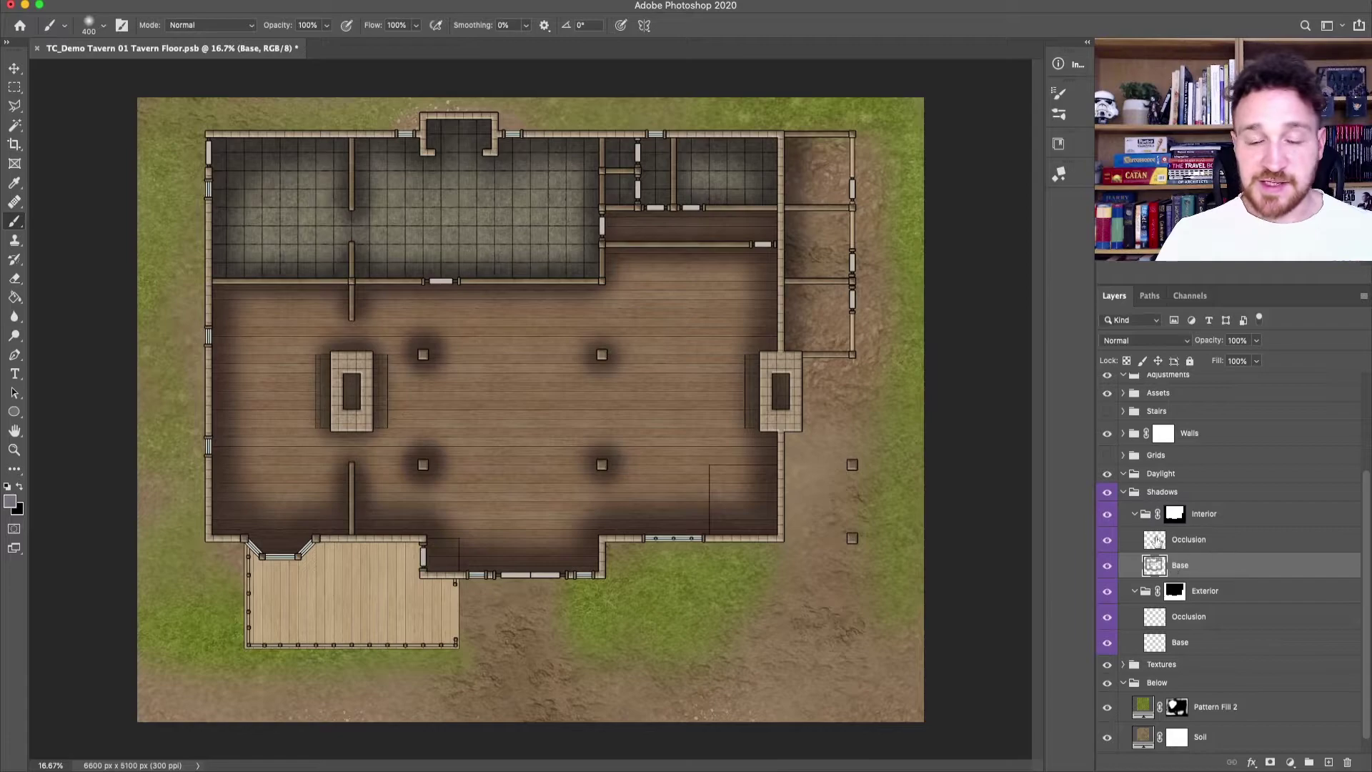
Step: On the Interior Occlusion layer, paint tighter shadows in dark gray 3b393d along the walls and around the posts with a 250 px brush
click(1227, 541)
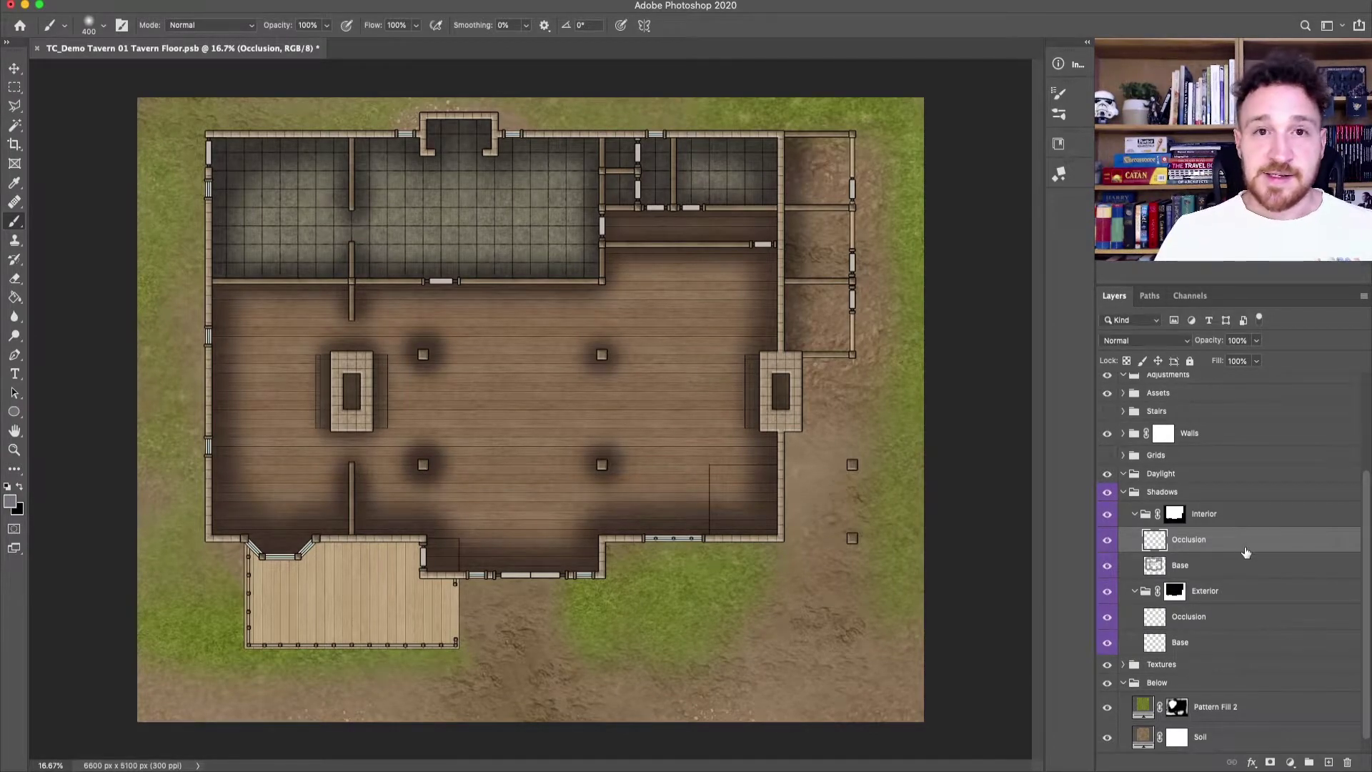
click(19, 508)
click(64, 351)
click(375, 212)
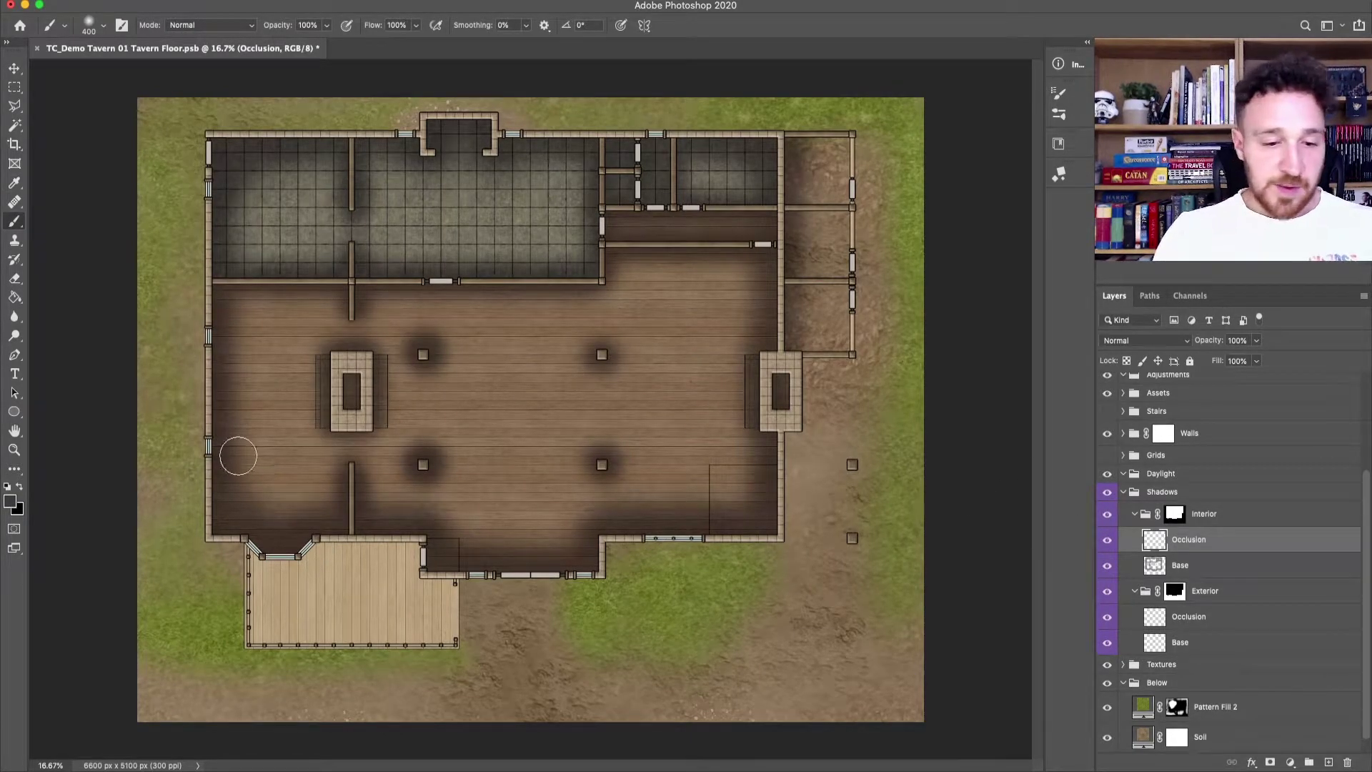
click(10, 500)
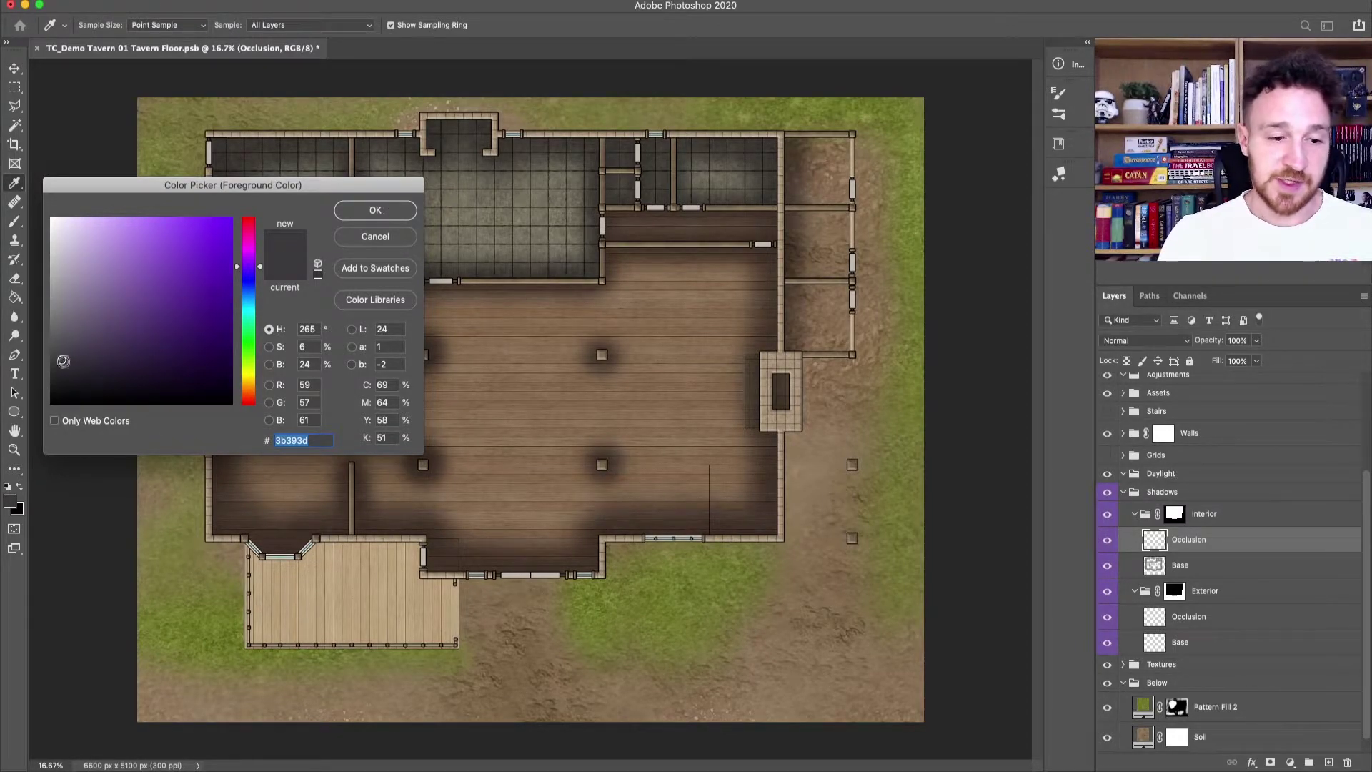
click(370, 211)
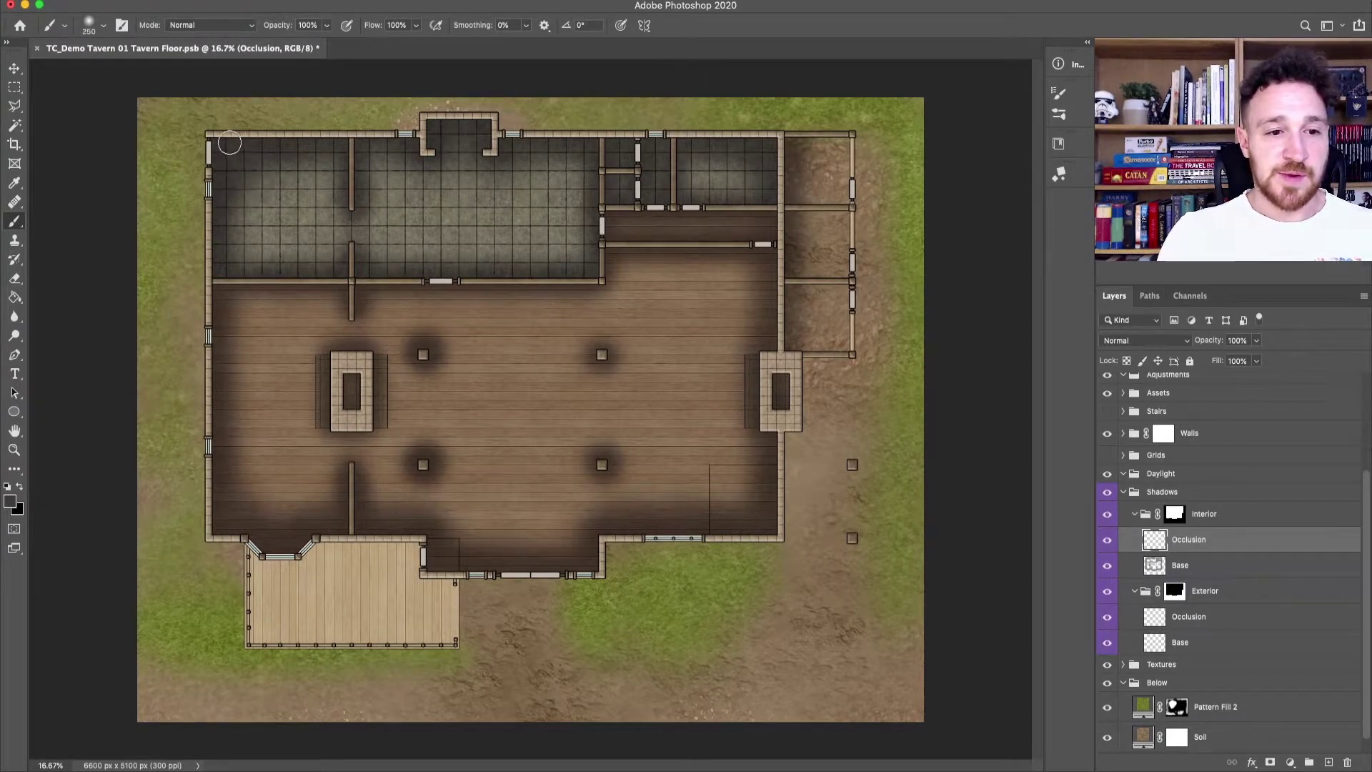
mouse_move(211, 138)
mouse_down()
mouse_move(211, 478)
mouse_move(226, 546)
mouse_move(279, 558)
mouse_move(304, 538)
mouse_move(409, 535)
mouse_move(433, 540)
mouse_move(433, 569)
mouse_move(513, 572)
mouse_move(600, 568)
mouse_move(600, 536)
mouse_move(780, 533)
mouse_move(779, 435)
mouse_move(763, 422)
mouse_move(764, 372)
mouse_move(780, 349)
mouse_move(783, 138)
mouse_move(501, 136)
mouse_move(486, 150)
mouse_move(493, 117)
mouse_move(447, 117)
mouse_move(425, 139)
mouse_move(429, 157)
mouse_move(420, 132)
mouse_move(211, 145)
mouse_move(354, 142)
mouse_move(351, 309)
mouse_move(229, 278)
mouse_move(602, 281)
mouse_move(606, 182)
mouse_move(625, 197)
mouse_move(601, 242)
mouse_move(754, 244)
mouse_move(594, 201)
mouse_move(818, 205)
mouse_move(633, 158)
mouse_move(639, 208)
mouse_move(675, 165)
mouse_move(461, 297)
mouse_up()
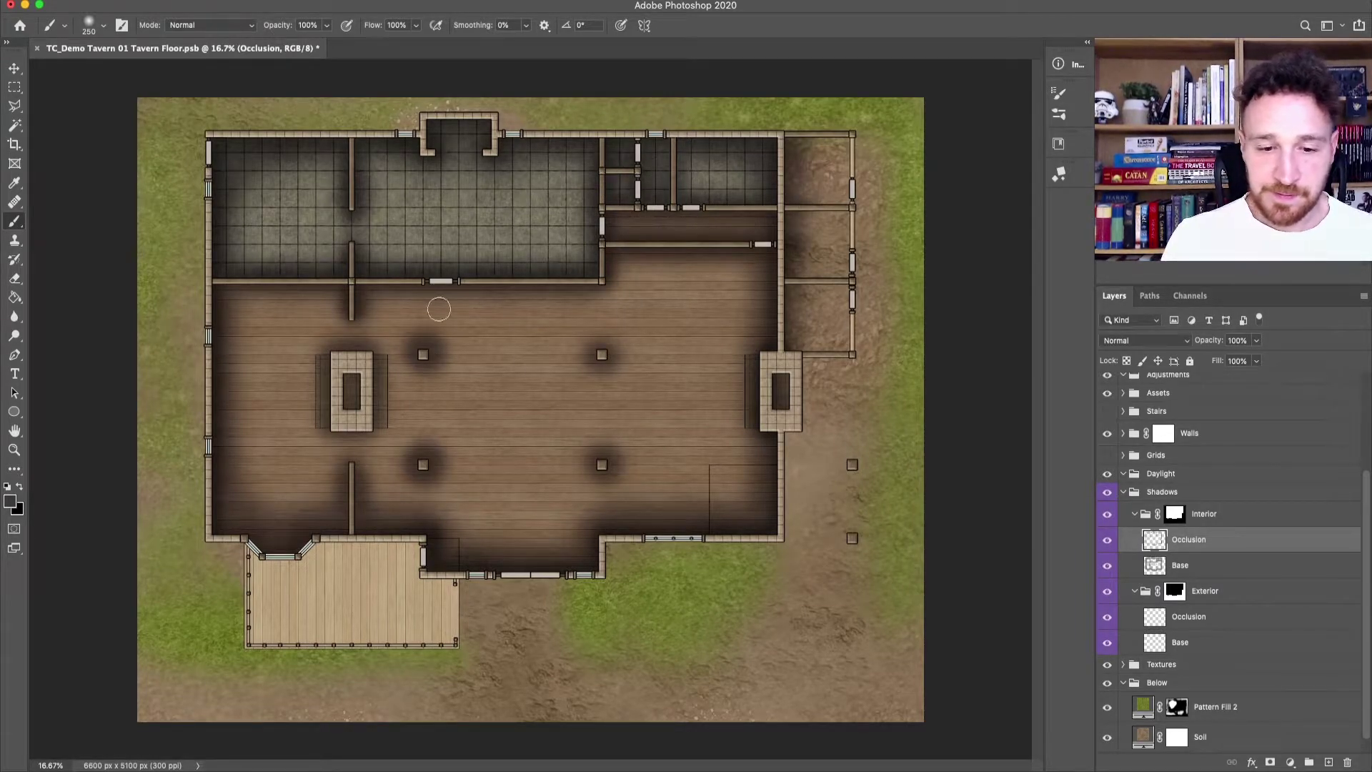
mouse_move(419, 359)
mouse_down()
mouse_move(371, 350)
mouse_move(329, 425)
mouse_move(375, 350)
mouse_move(425, 466)
mouse_up()
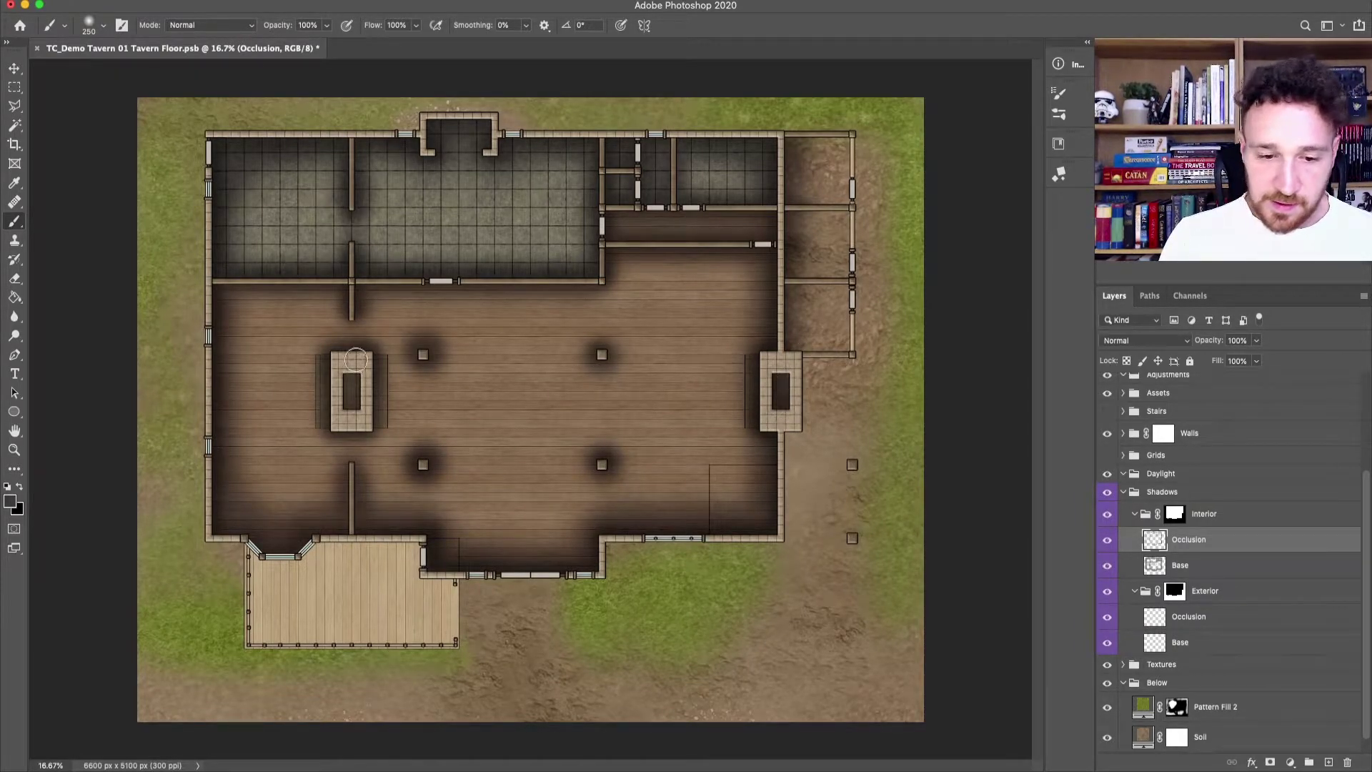
Step: On the Interior Base layer, paint base shadows in 78747d around the three dirt-floored side rooms with a 500 px brush
click(1215, 572)
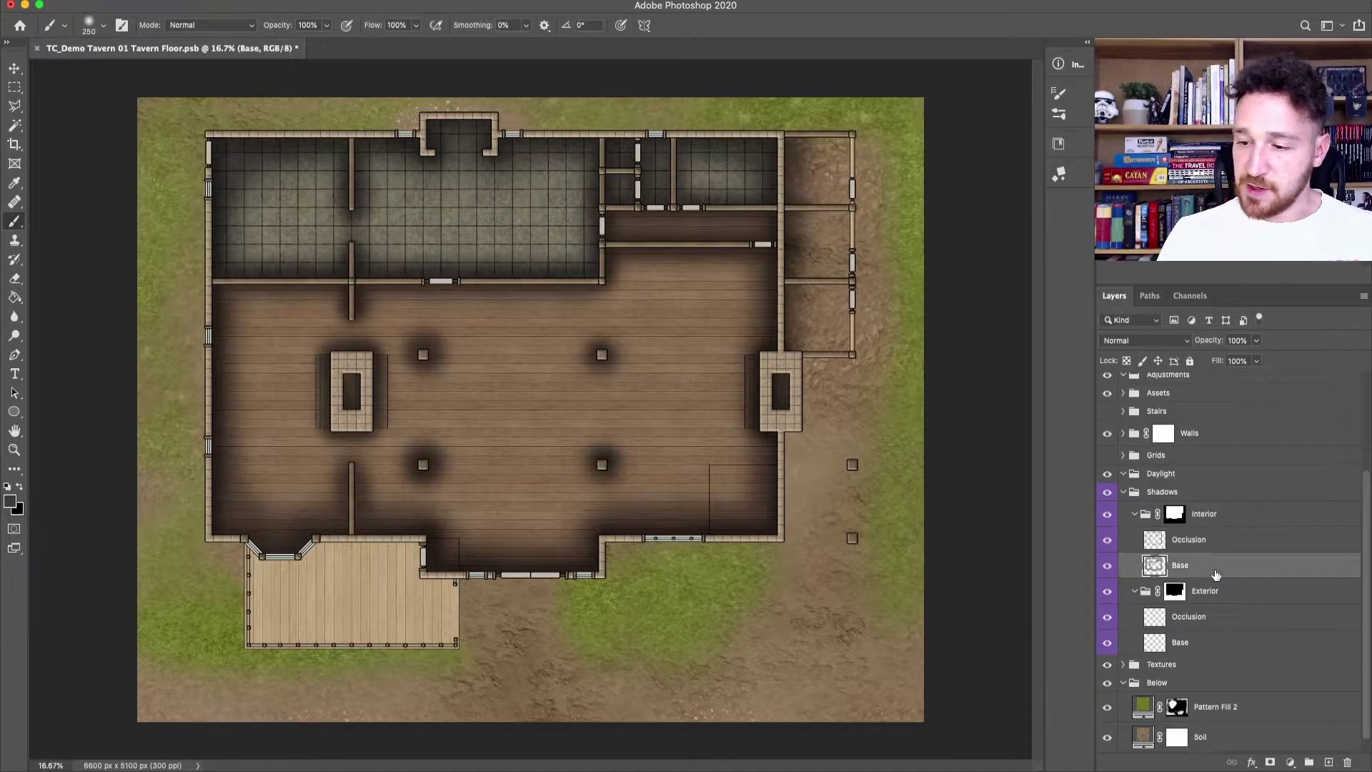
click(10, 503)
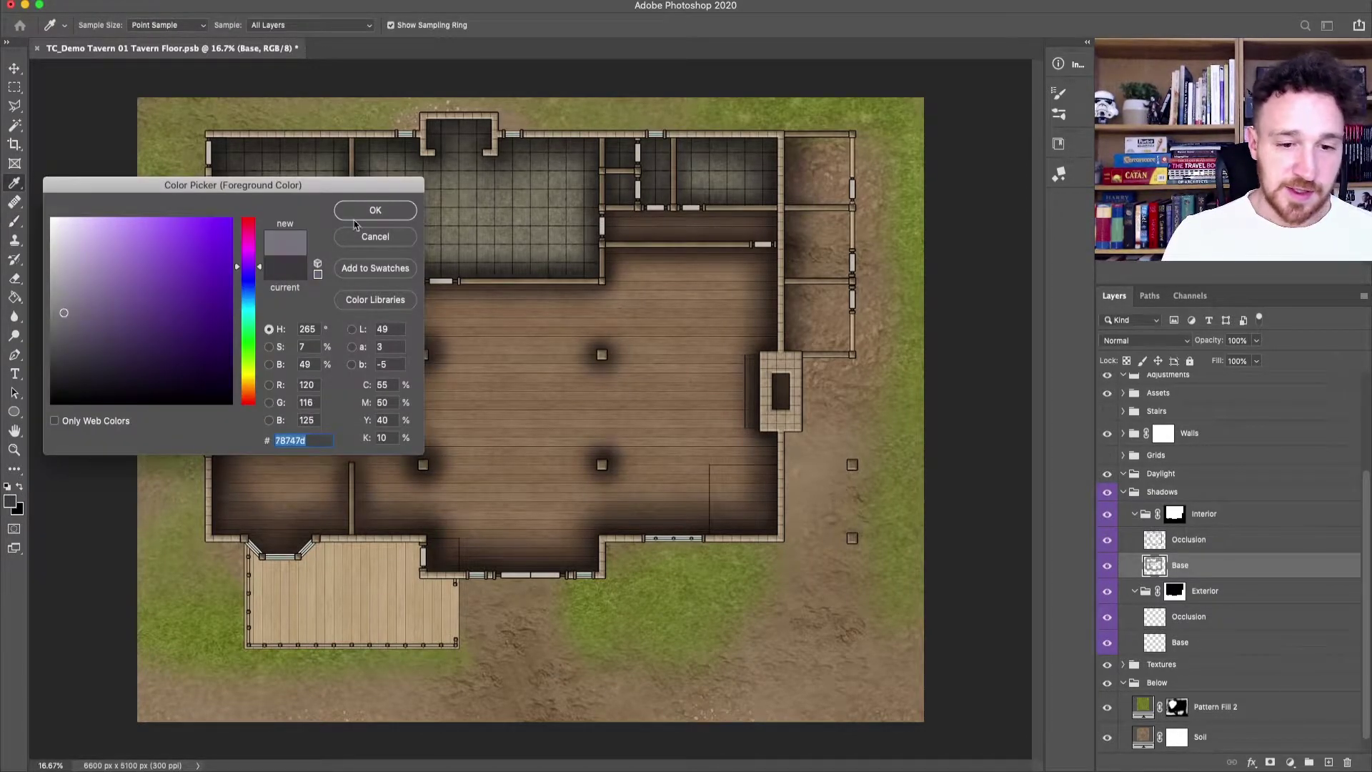
click(374, 213)
key(bracketleft)
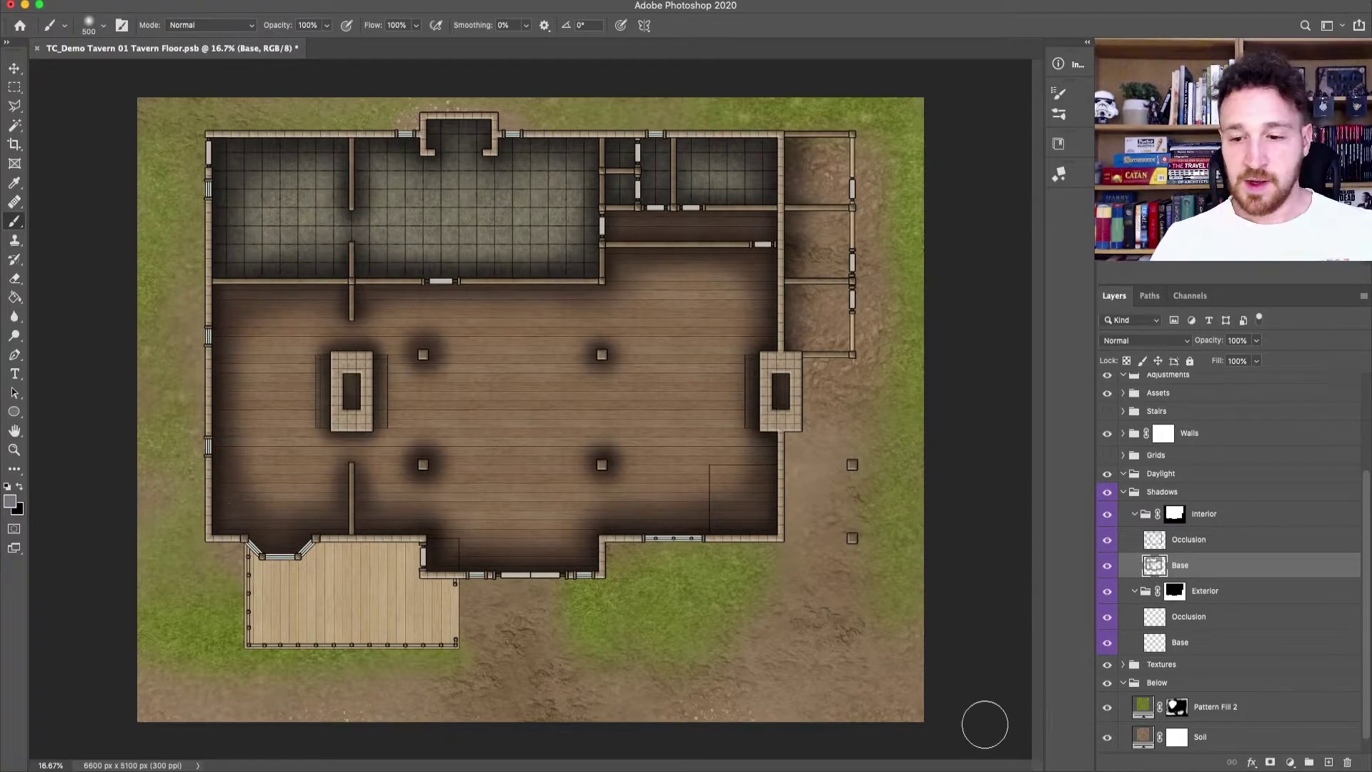
mouse_move(798, 349)
mouse_down()
mouse_move(858, 336)
mouse_move(853, 348)
mouse_move(856, 136)
mouse_move(791, 134)
mouse_move(789, 207)
mouse_move(871, 202)
mouse_move(791, 274)
mouse_move(871, 277)
mouse_move(788, 339)
mouse_move(838, 275)
mouse_up()
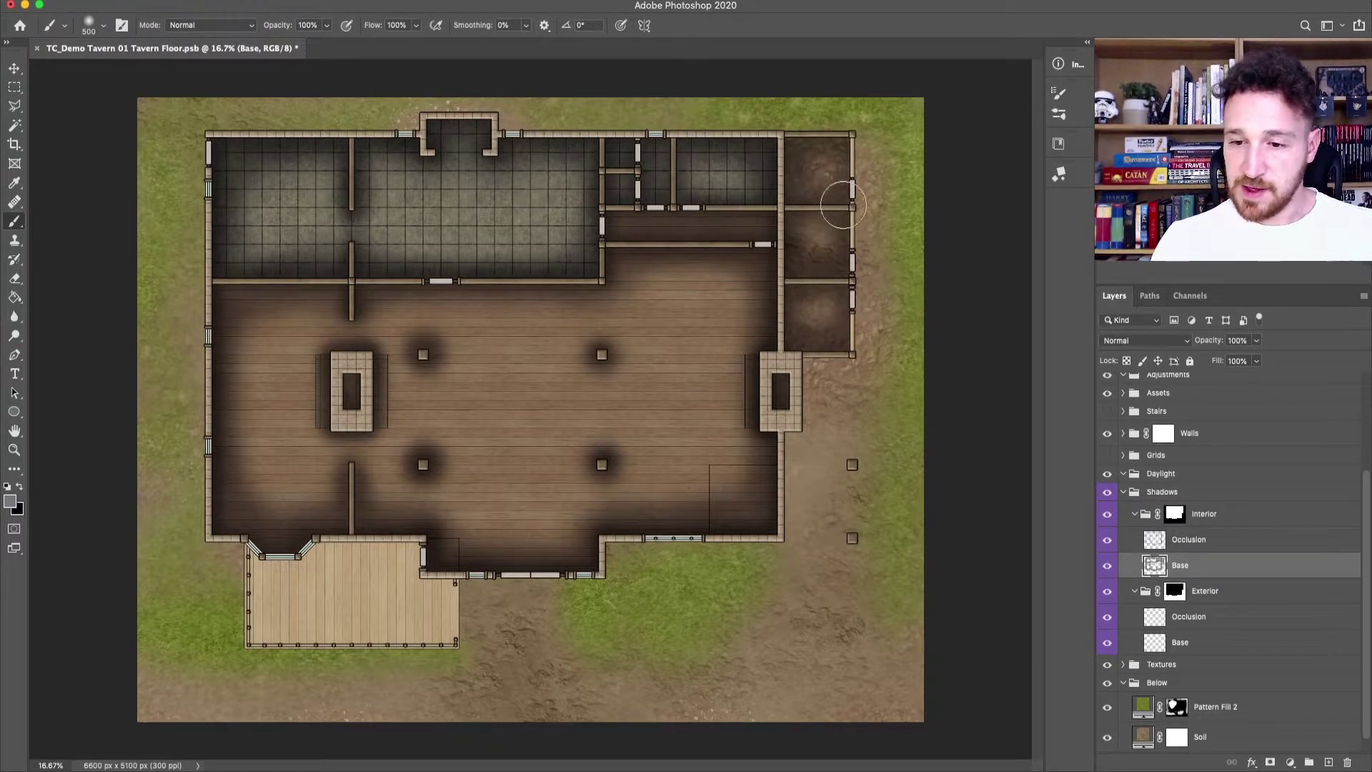
Step: On the Interior Occlusion layer, paint darker gray shadows along the walls of the three side rooms with a 250 px brush
click(1176, 543)
click(10, 501)
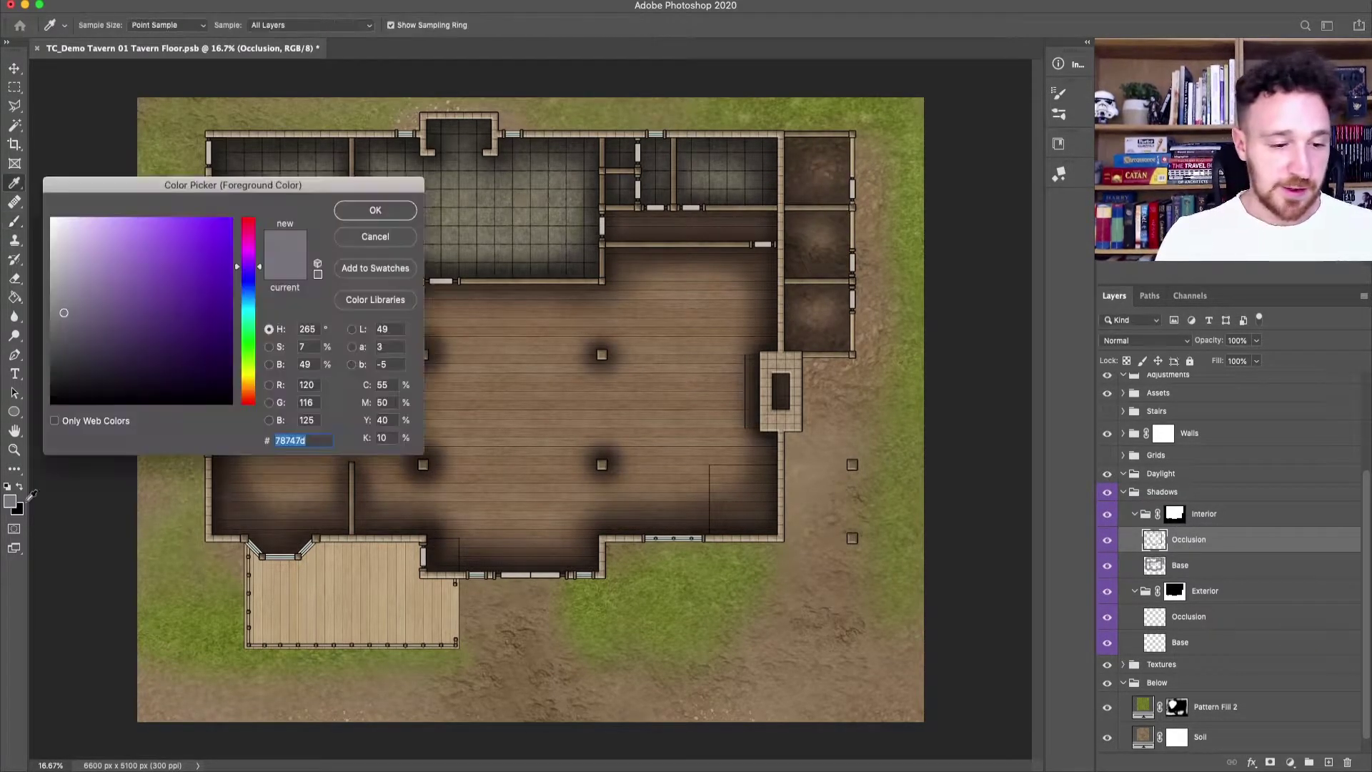
click(66, 347)
click(368, 211)
key(bracketleft)
key(bracketleft)
key(bracketleft)
mouse_move(787, 143)
mouse_down()
mouse_move(791, 211)
mouse_move(852, 186)
mouse_move(787, 136)
mouse_move(786, 208)
mouse_move(847, 277)
mouse_move(791, 221)
mouse_move(785, 352)
mouse_move(849, 281)
mouse_move(835, 296)
mouse_up()
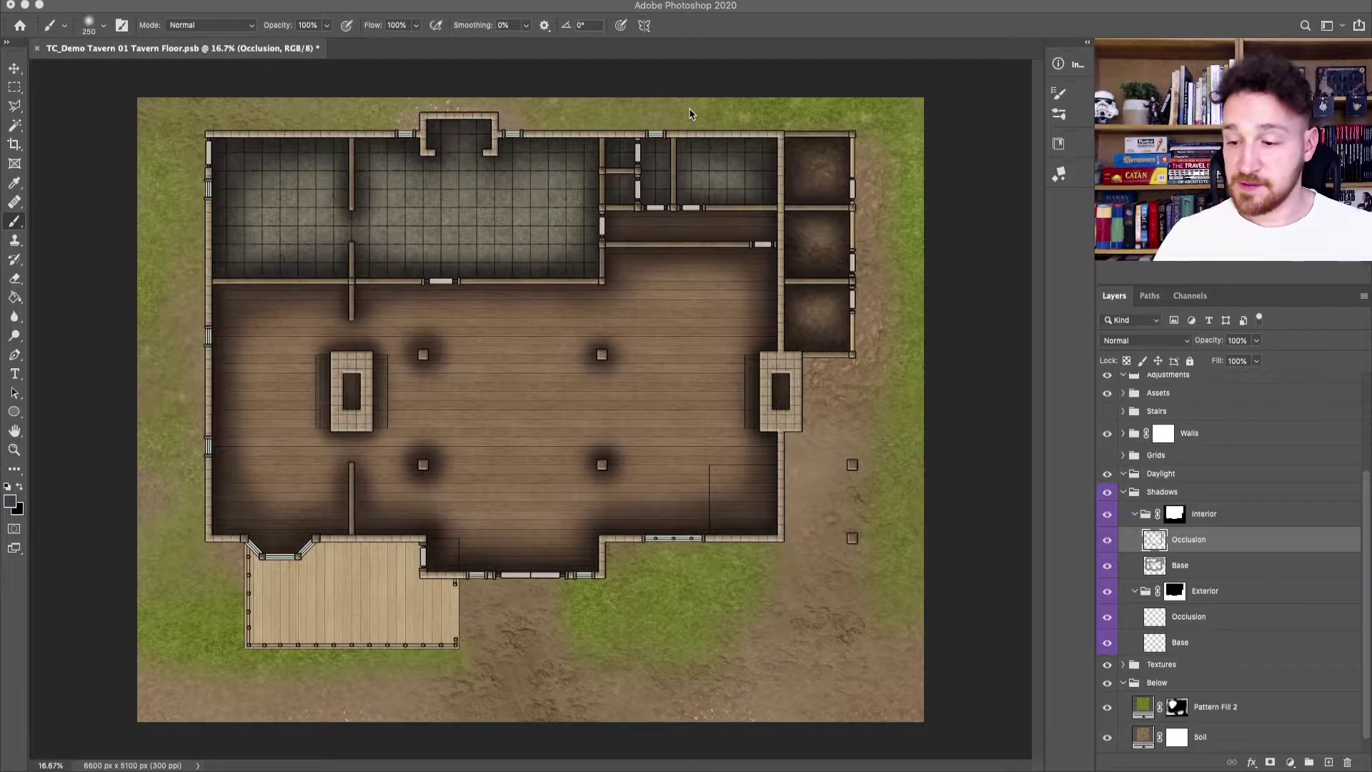
Step: On the Exterior Base layer, paint base shadows in 7e7885 along the tavern's outer walls with a 500 px brush
click(1220, 593)
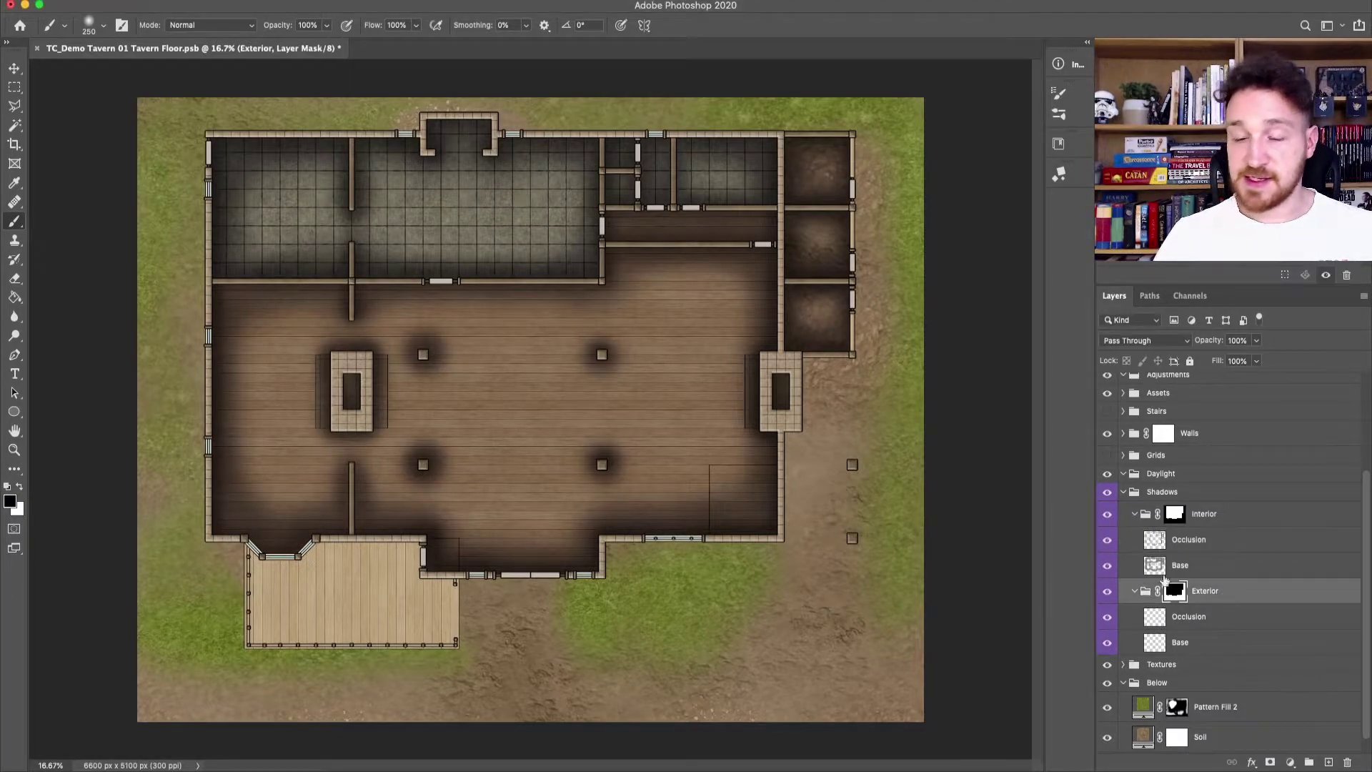
click(1203, 645)
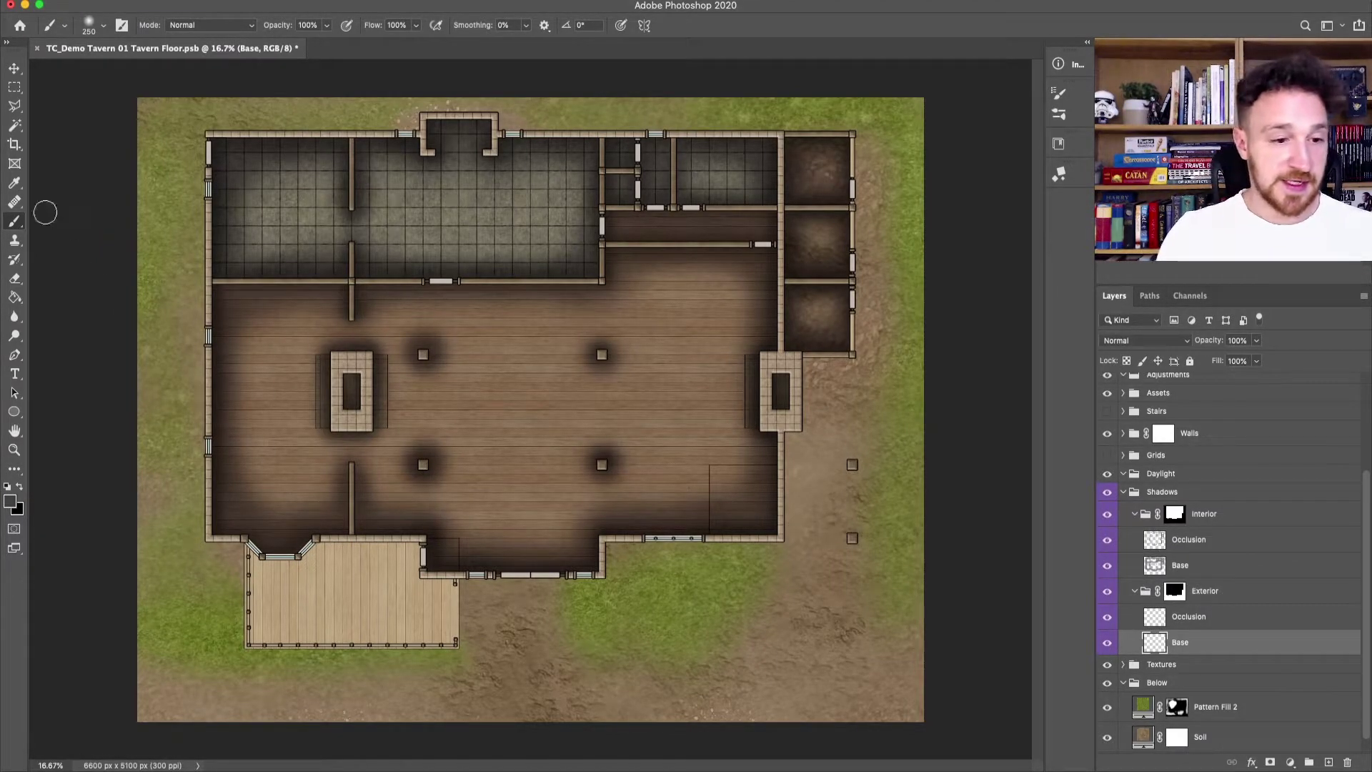
click(11, 501)
drag(80, 309, 67, 307)
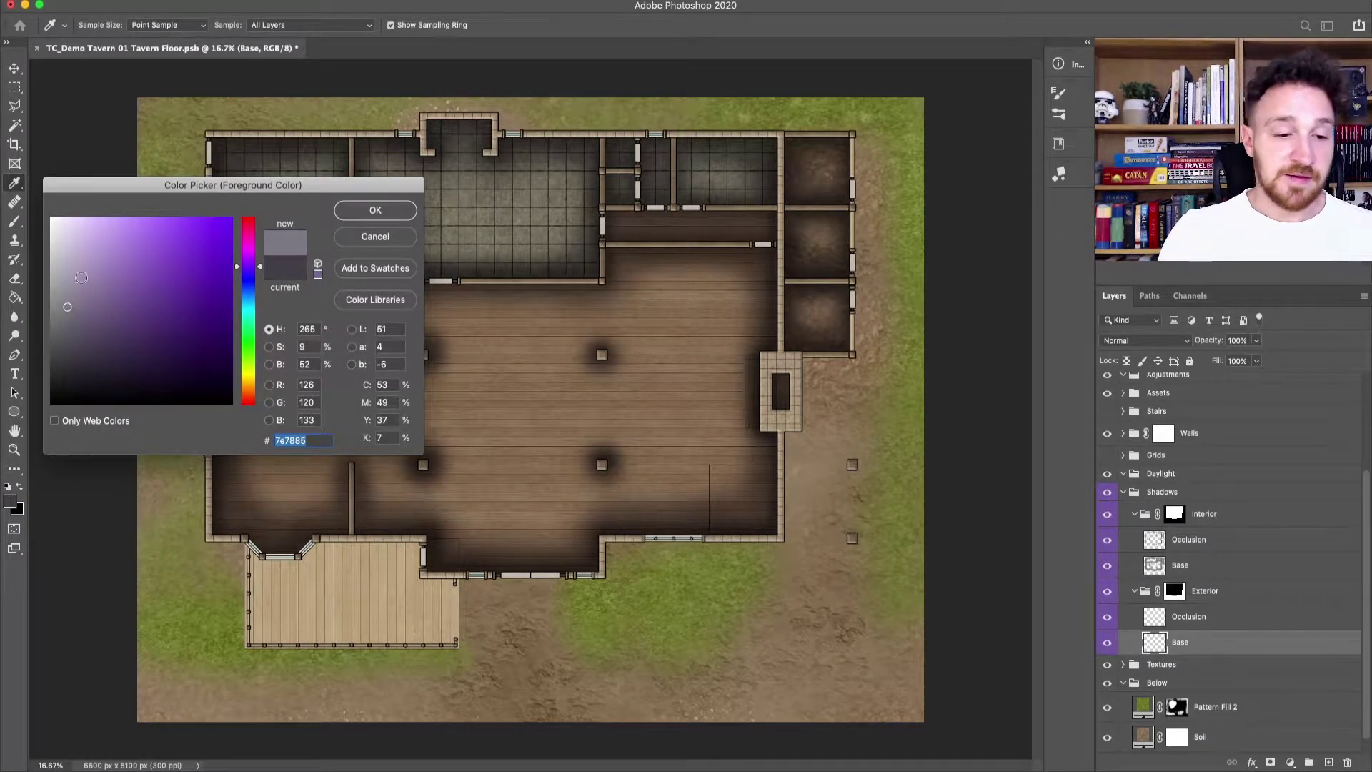
click(374, 212)
key(b)
key(bracketright)
key(bracketright)
key(bracketright)
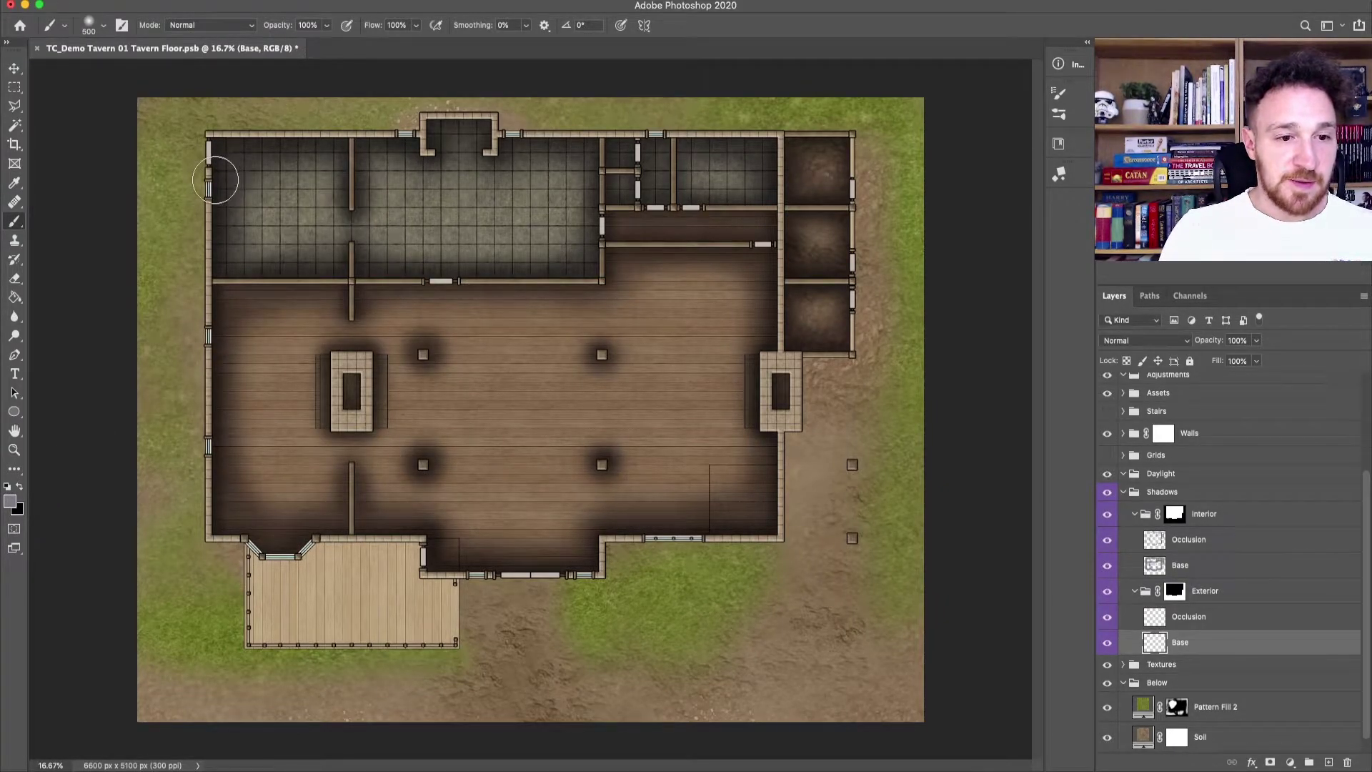
mouse_move(215, 139)
mouse_down()
mouse_move(223, 532)
mouse_move(279, 549)
mouse_move(385, 531)
mouse_move(433, 566)
mouse_move(533, 569)
mouse_move(624, 566)
mouse_move(624, 544)
mouse_move(764, 536)
mouse_move(796, 522)
mouse_up()
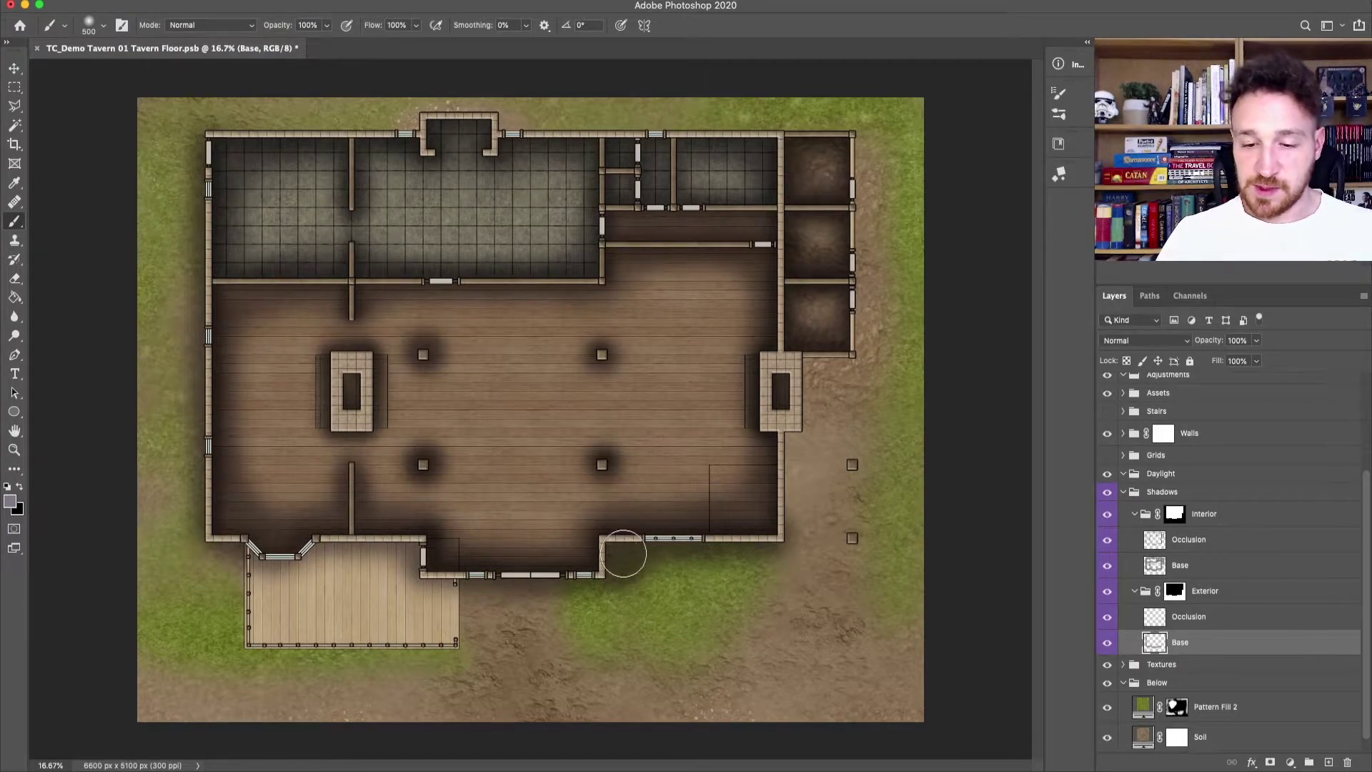
Step: Paint diagonal cast shadows from the building's corners and fill the ground behind the back wall and beside the three side rooms
drag(780, 533, 870, 432)
mouse_move(221, 138)
mouse_down()
mouse_move(280, 71)
mouse_move(214, 125)
mouse_up()
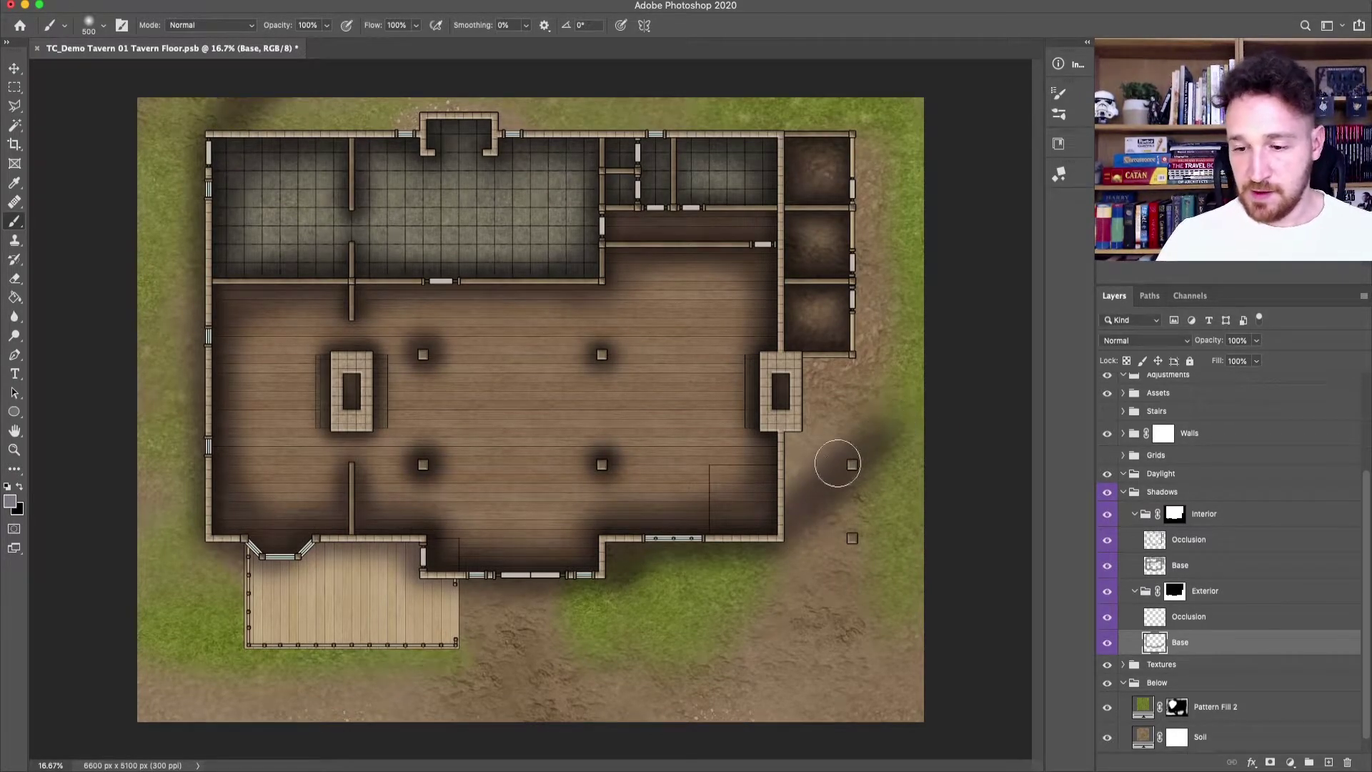
mouse_move(882, 429)
mouse_down()
mouse_move(893, 151)
mouse_move(839, 67)
mouse_up()
mouse_move(281, 115)
mouse_down()
mouse_move(454, 83)
mouse_move(596, 101)
mouse_move(682, 144)
mouse_move(860, 120)
mouse_move(863, 99)
mouse_move(851, 361)
mouse_move(861, 348)
mouse_move(842, 414)
mouse_move(770, 408)
mouse_move(820, 316)
mouse_move(829, 442)
mouse_move(859, 446)
mouse_move(758, 535)
mouse_move(779, 535)
mouse_move(873, 433)
mouse_move(882, 189)
mouse_move(898, 355)
mouse_move(878, 308)
mouse_move(902, 283)
mouse_move(902, 82)
mouse_move(896, 174)
mouse_move(920, 303)
mouse_up()
Step: Paint the lower outdoor post's diagonal shadow with a 175 px brush and extend the shadow over the adjacent grass with a 300 px brush
key(bracketleft)
key(bracketleft)
key(bracketleft)
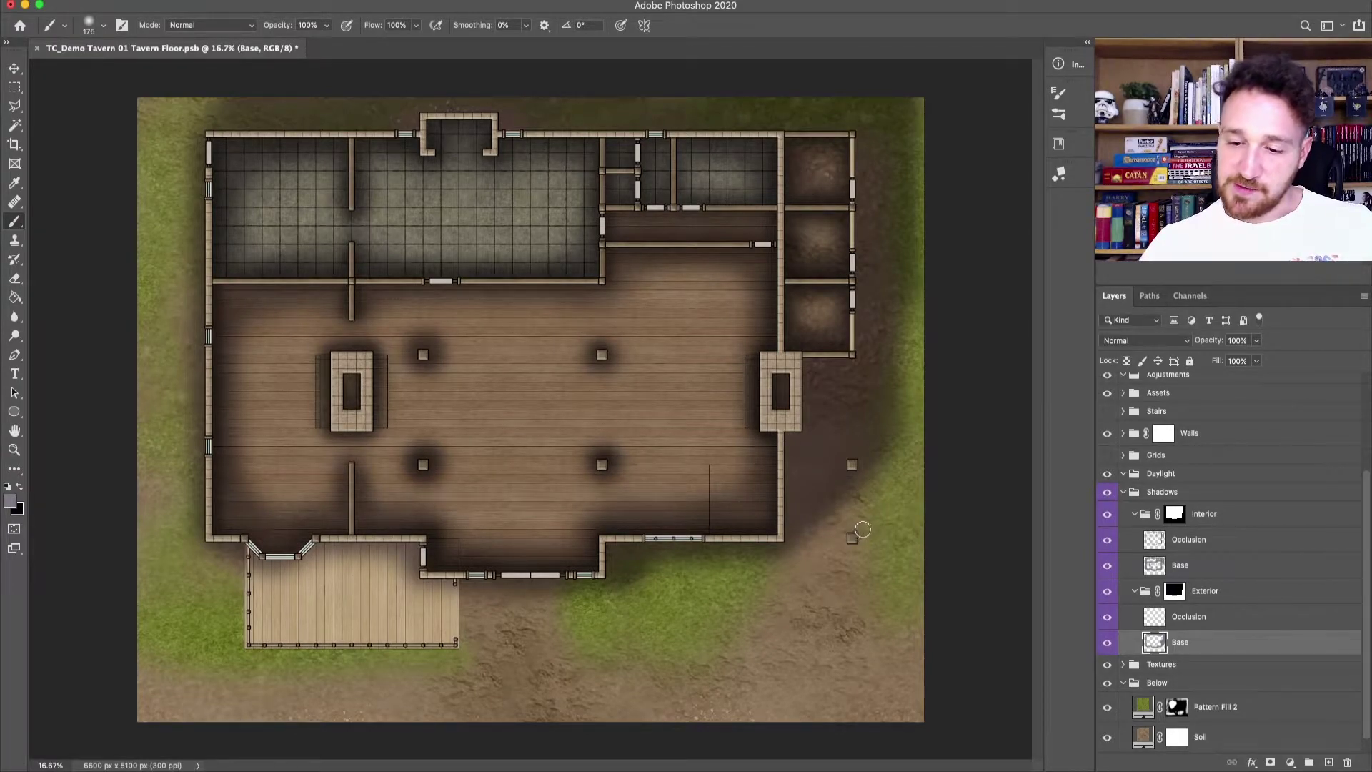
mouse_move(852, 538)
mouse_down()
mouse_move(900, 487)
mouse_move(871, 520)
mouse_up()
key(bracketright)
key(bracketright)
key(bracketright)
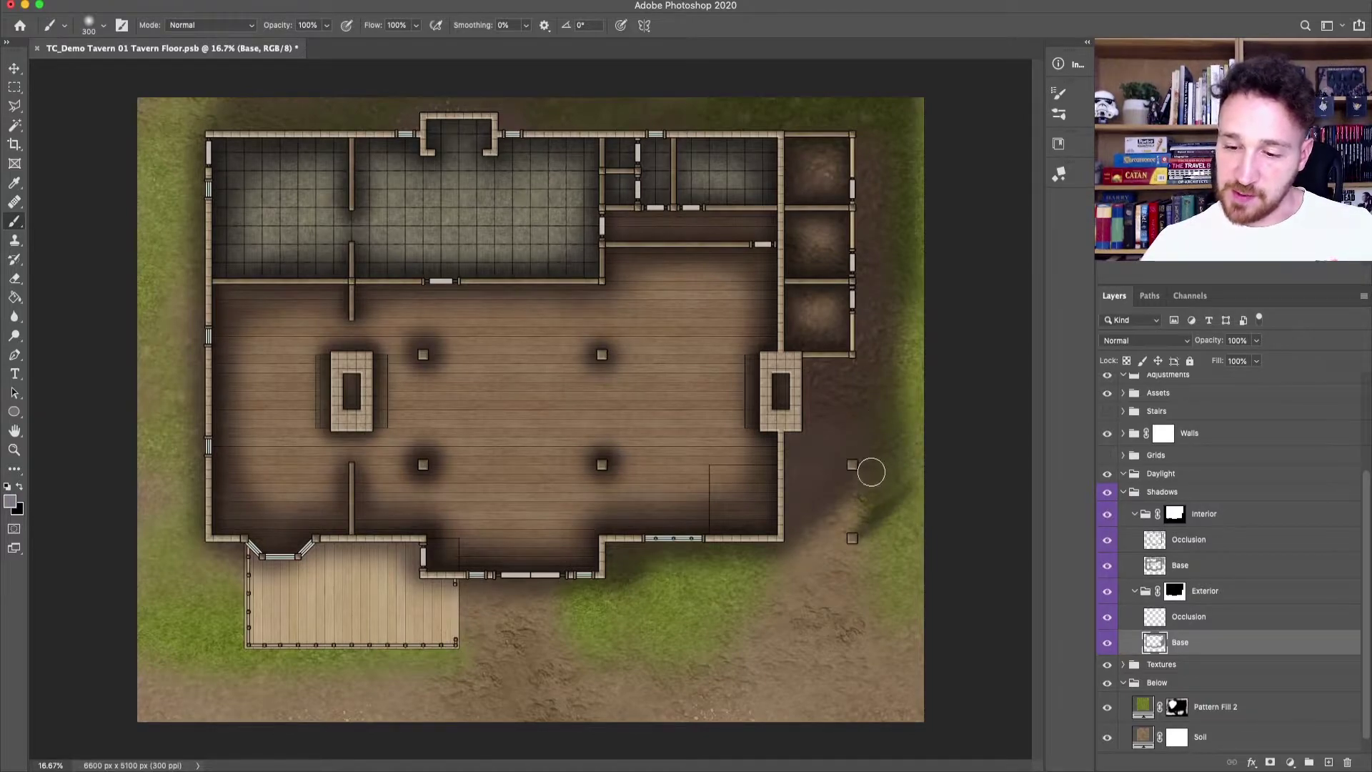
drag(901, 476, 902, 296)
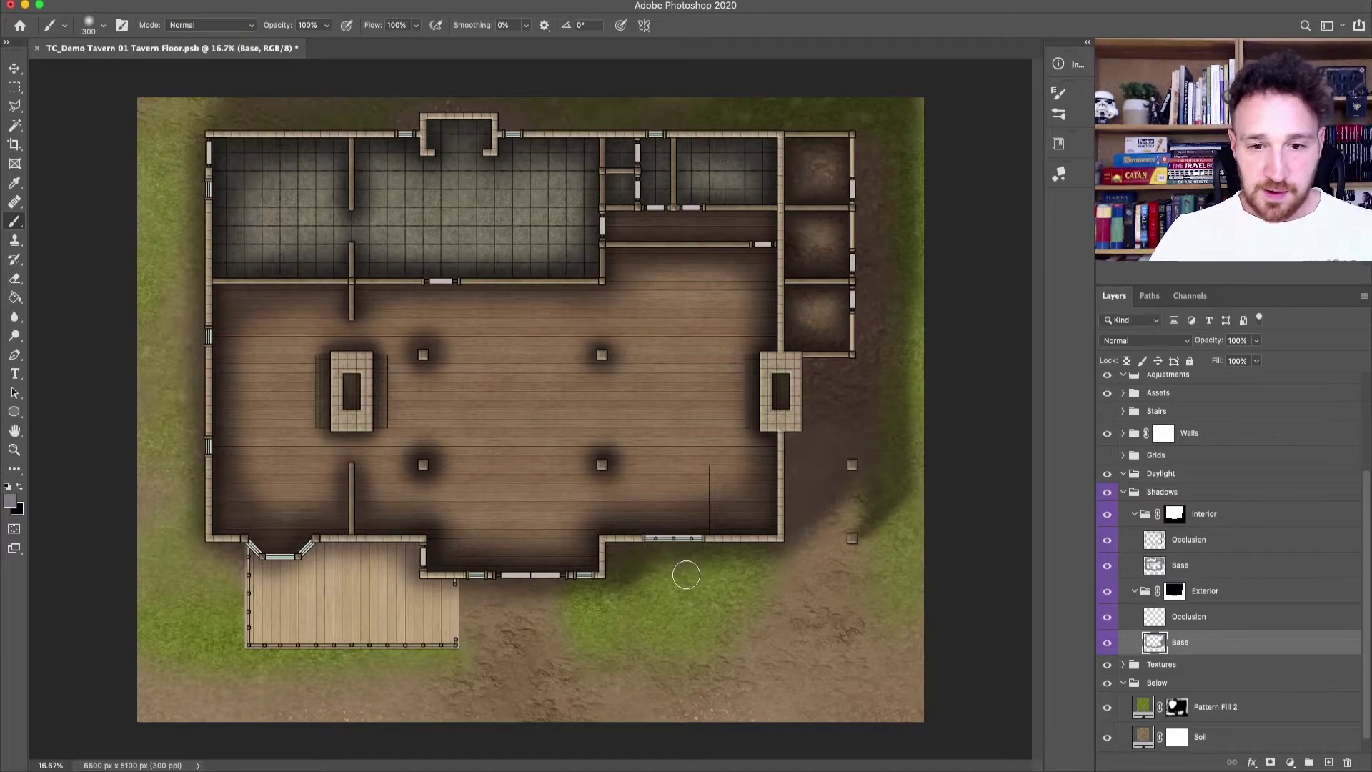
Step: Paint thin railing shadows on the terrace planks, parallel to the side and front railings, with a small brush
scroll(686, 576, up, 2)
scroll(641, 460, up, 1)
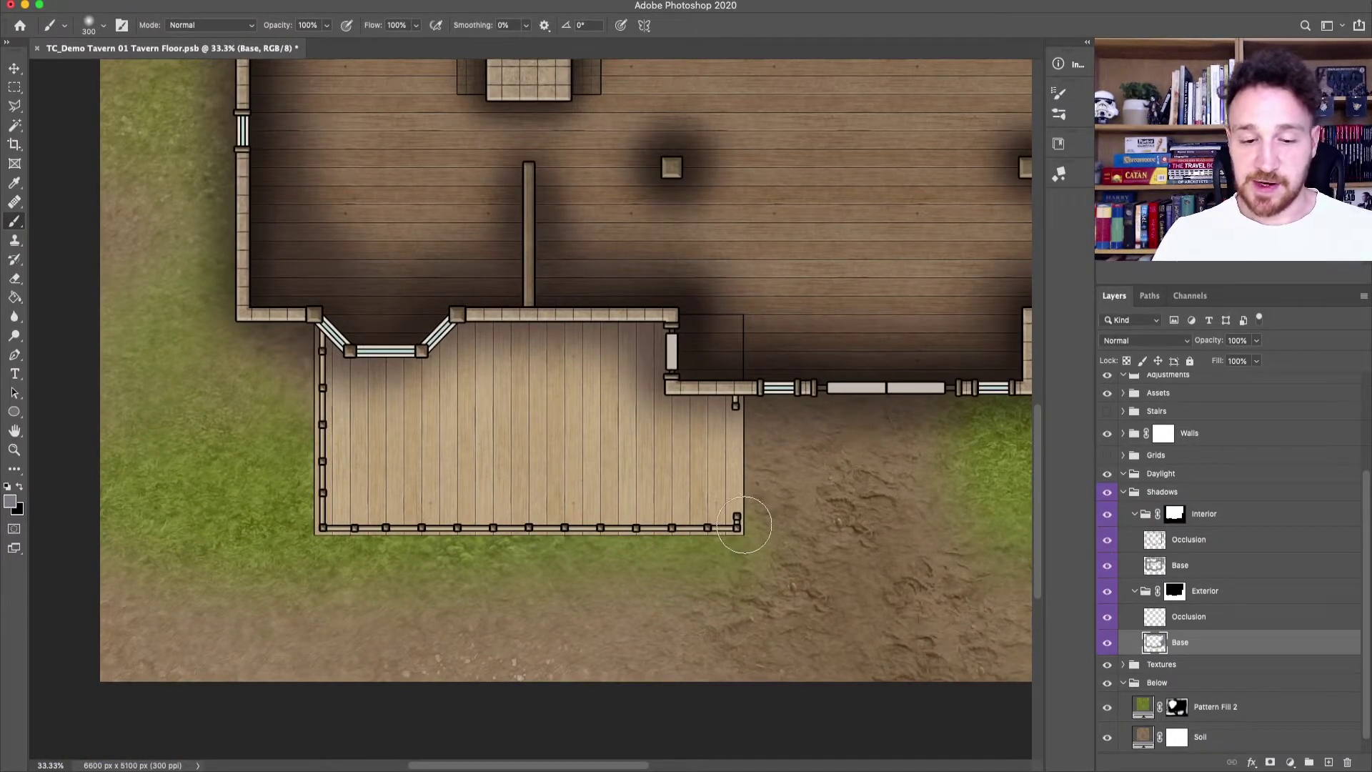
key([)
key([)
key([)
key([)
key([)
key([)
key([)
key([)
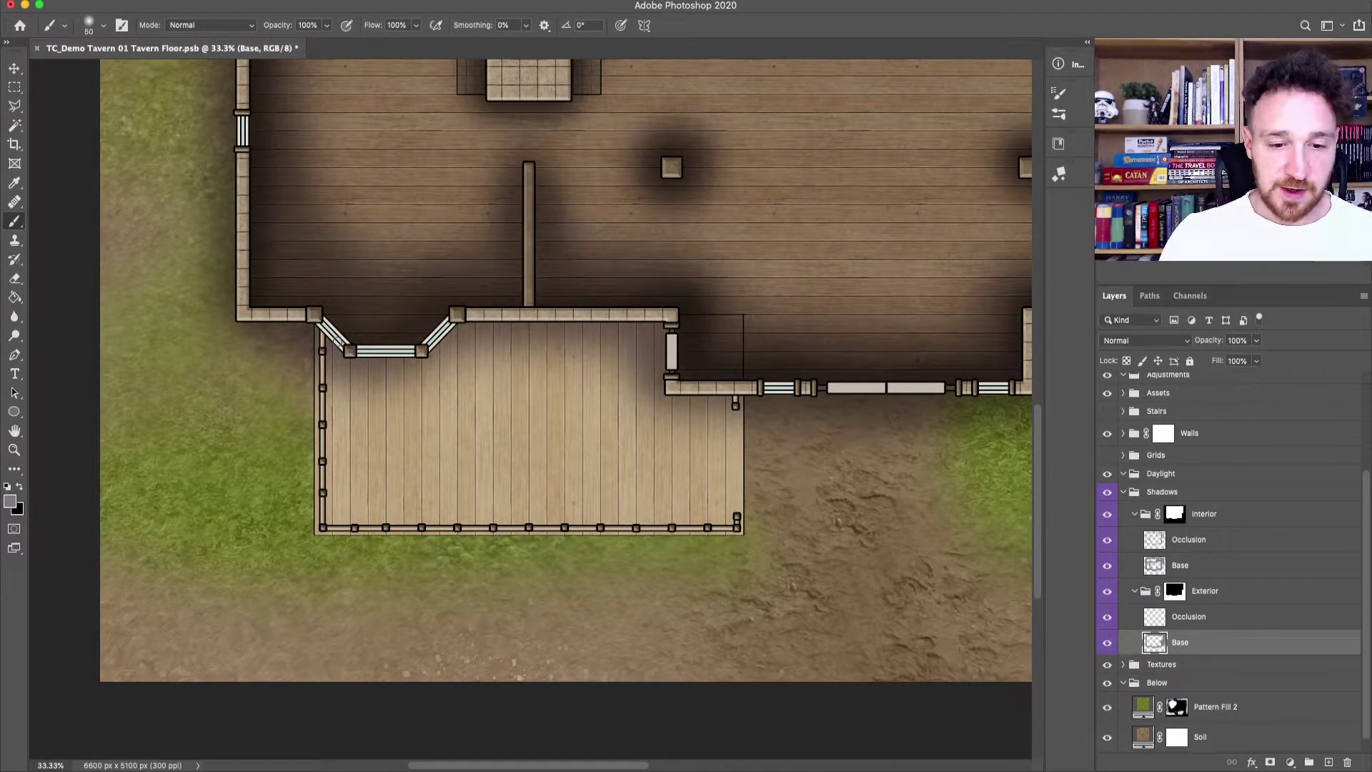
drag(339, 379, 339, 449)
drag(338, 508, 350, 394)
drag(336, 504, 741, 506)
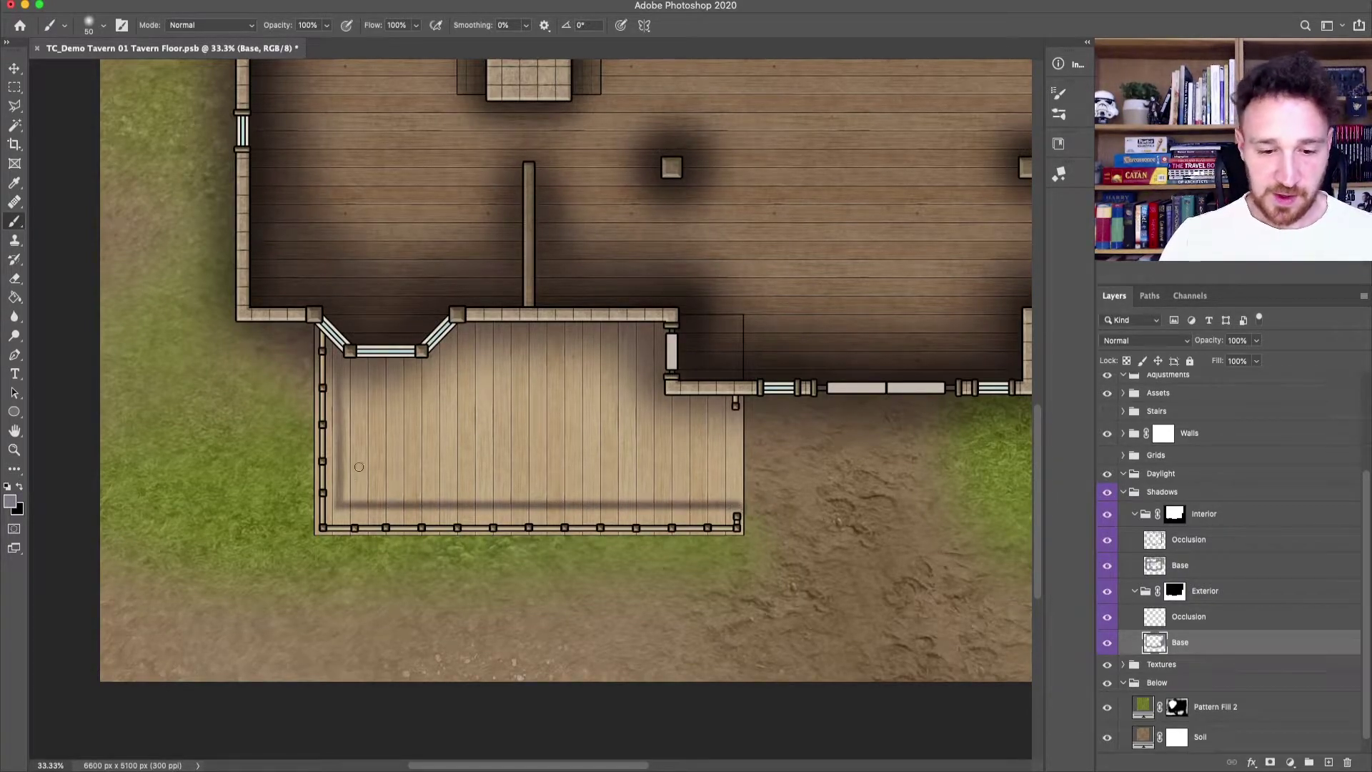
Step: Paint short diagonal shadows from each terrace railing post and a second thin shadow line close to both railings
mouse_move(335, 455)
mouse_down()
mouse_move(351, 426)
mouse_move(321, 388)
mouse_up()
drag(325, 494, 345, 471)
drag(353, 528, 418, 493)
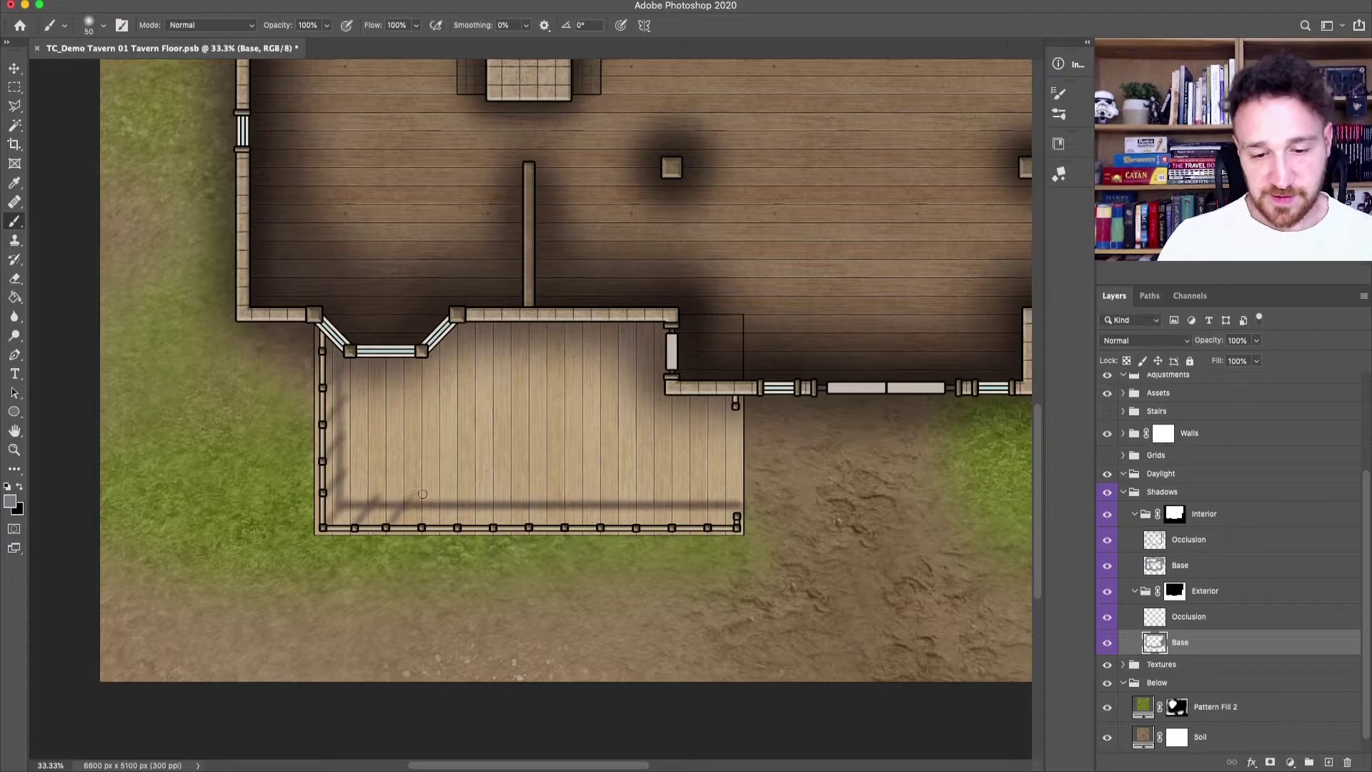
mouse_move(491, 528)
mouse_down()
mouse_move(541, 497)
mouse_move(525, 528)
mouse_move(573, 489)
mouse_move(562, 526)
mouse_move(609, 482)
mouse_move(597, 528)
mouse_move(630, 489)
mouse_move(640, 526)
mouse_move(730, 492)
mouse_up()
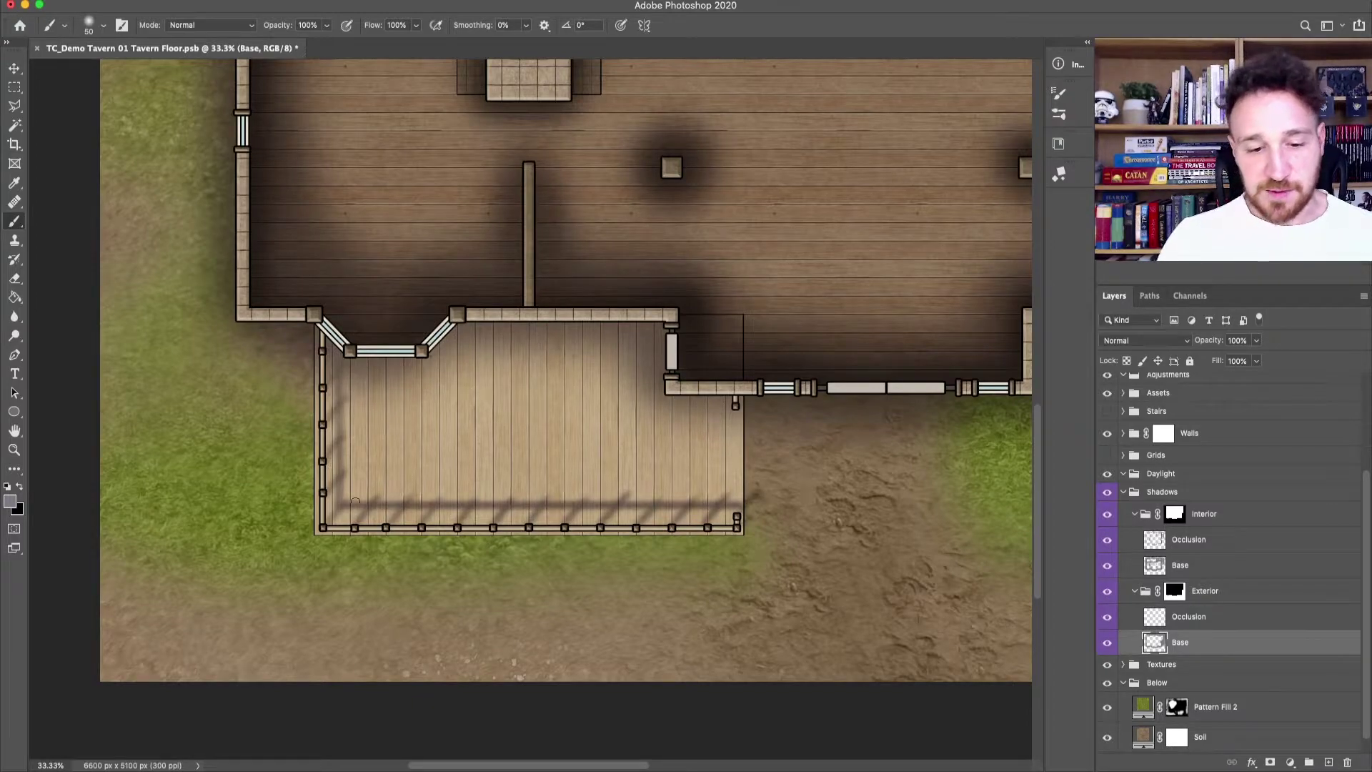
drag(333, 516, 743, 515)
drag(334, 515, 333, 323)
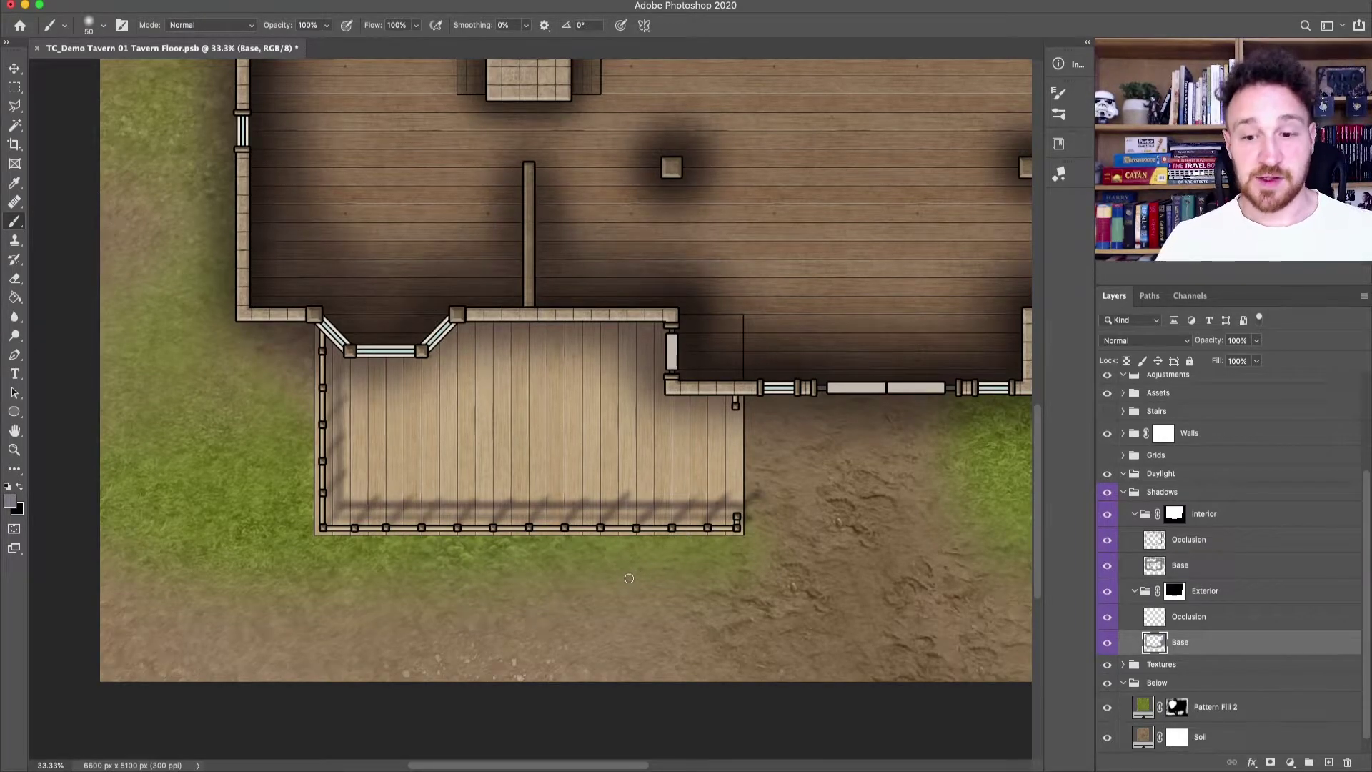
Step: Switch to the Exterior group's Occlusion layer, restore the gray foreground color and enlarge the brush to 700 px
key(x)
key(super+minus)
key(super+minus)
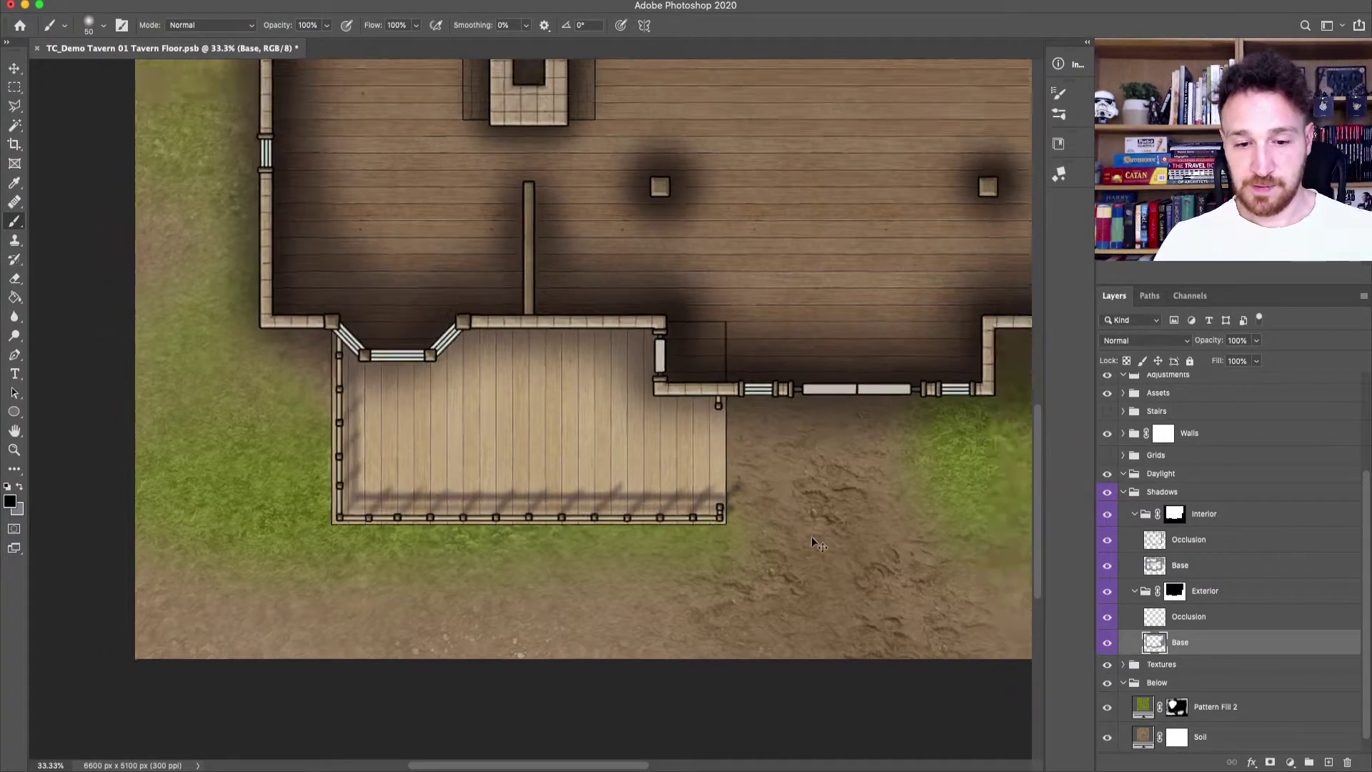
click(1190, 619)
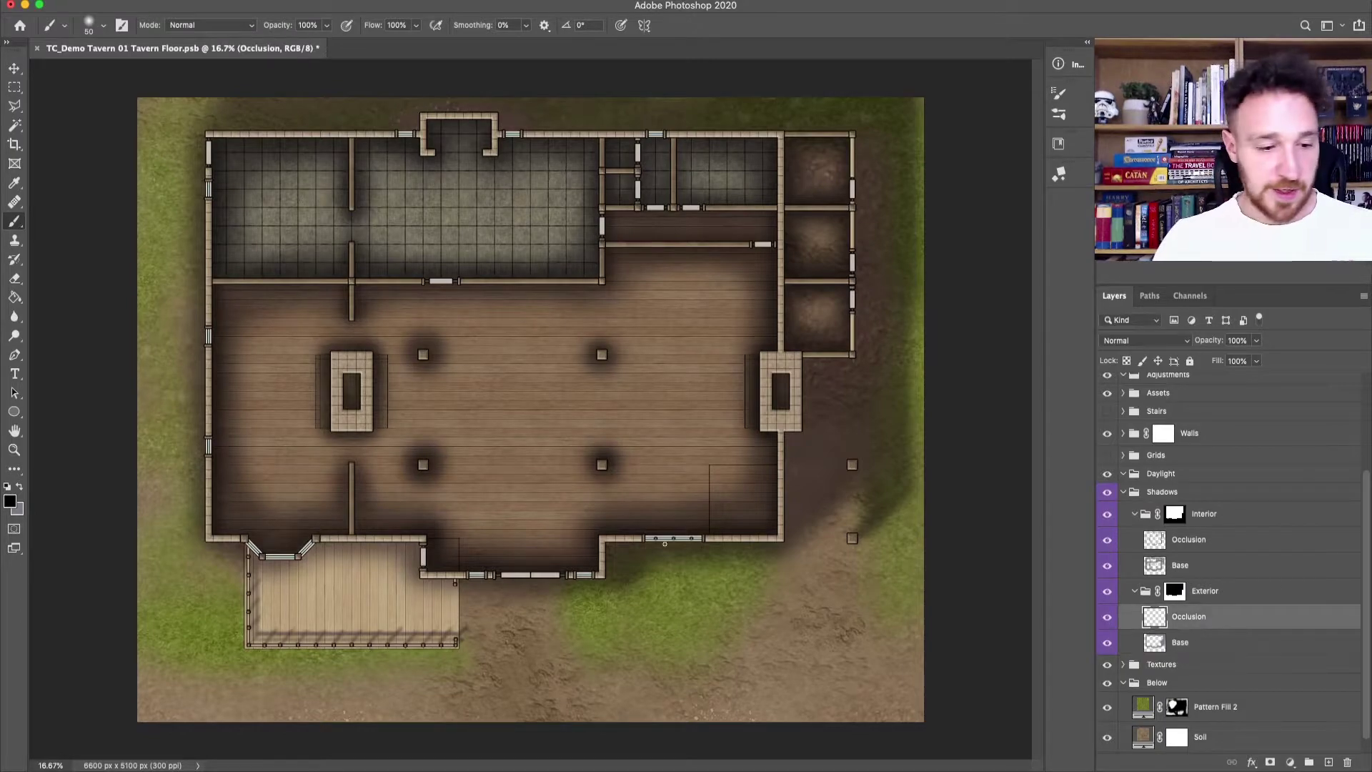
click(19, 486)
click(10, 501)
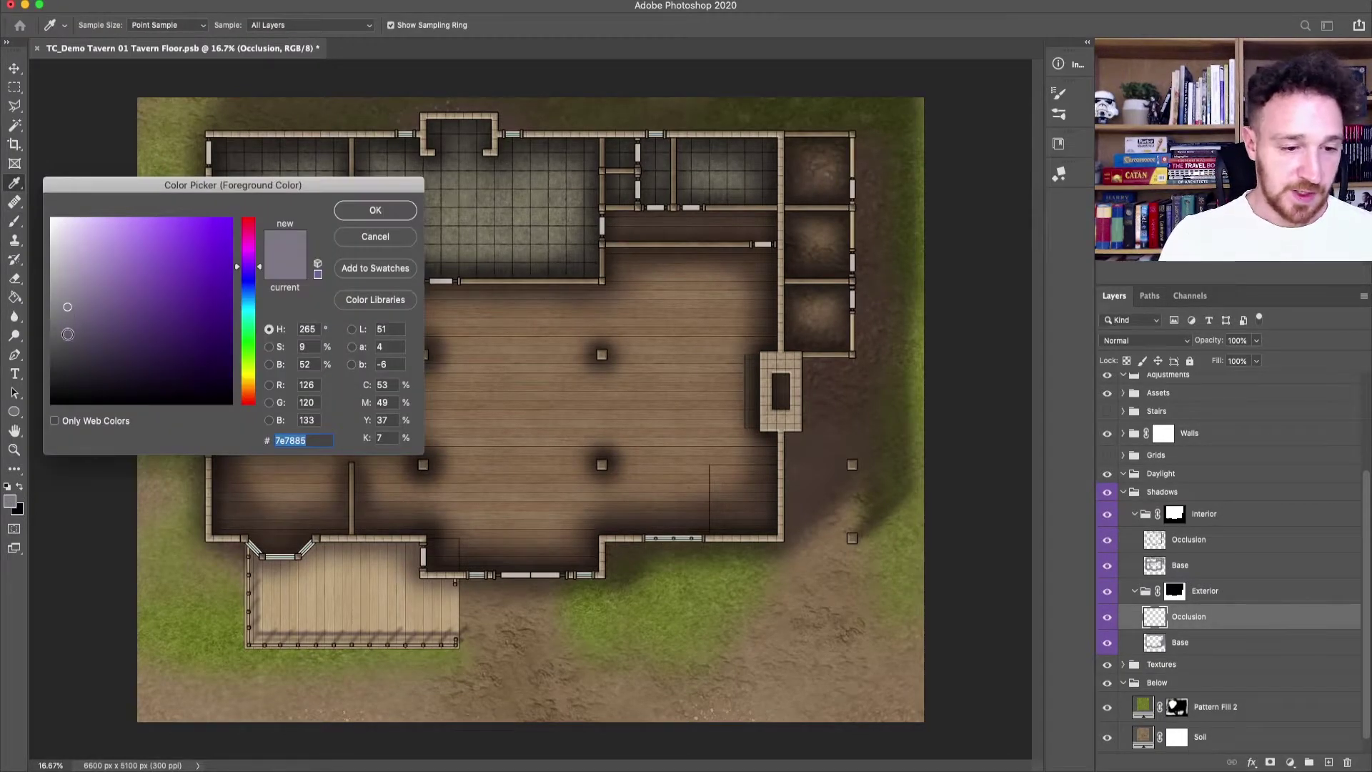
click(374, 211)
key(b)
key(bracketright)
key(bracketright)
key(bracketright)
key(bracketright)
key(bracketright)
key(bracketright)
key(bracketright)
key(bracketright)
key(bracketright)
key(bracketright)
key(bracketright)
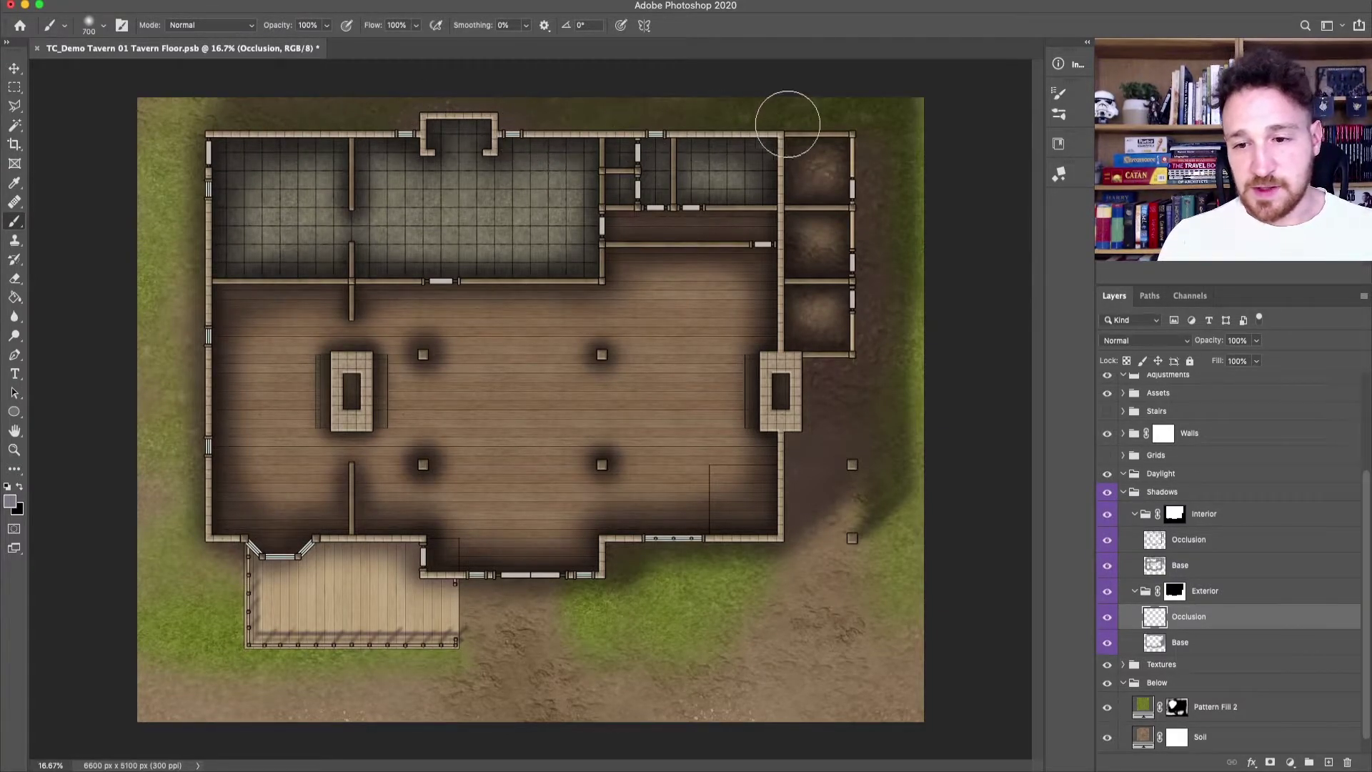
Step: Pick a darker gray and paint occlusion shadows outside the back wall and the side rooms with the 700 px brush
click(10, 501)
drag(69, 331, 79, 346)
click(375, 210)
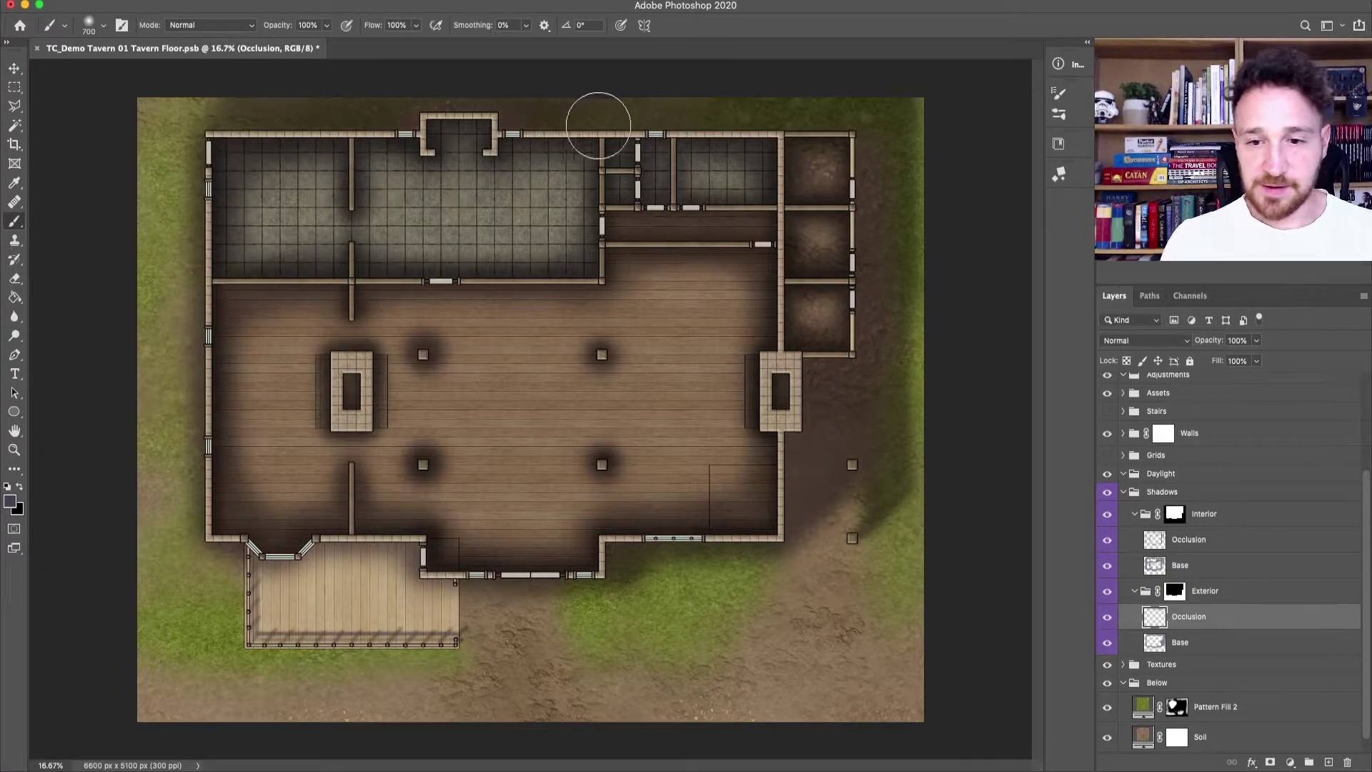
mouse_move(867, 122)
mouse_down()
mouse_move(846, 368)
mouse_move(814, 464)
mouse_up()
Step: Paint a darker occlusion shadow from the upper outdoor post with a 175 px brush, and enlarge the brush to 400 px
key(bracketleft)
key(bracketleft)
key(bracketleft)
key(bracketleft)
key(bracketleft)
key(bracketleft)
key(bracketleft)
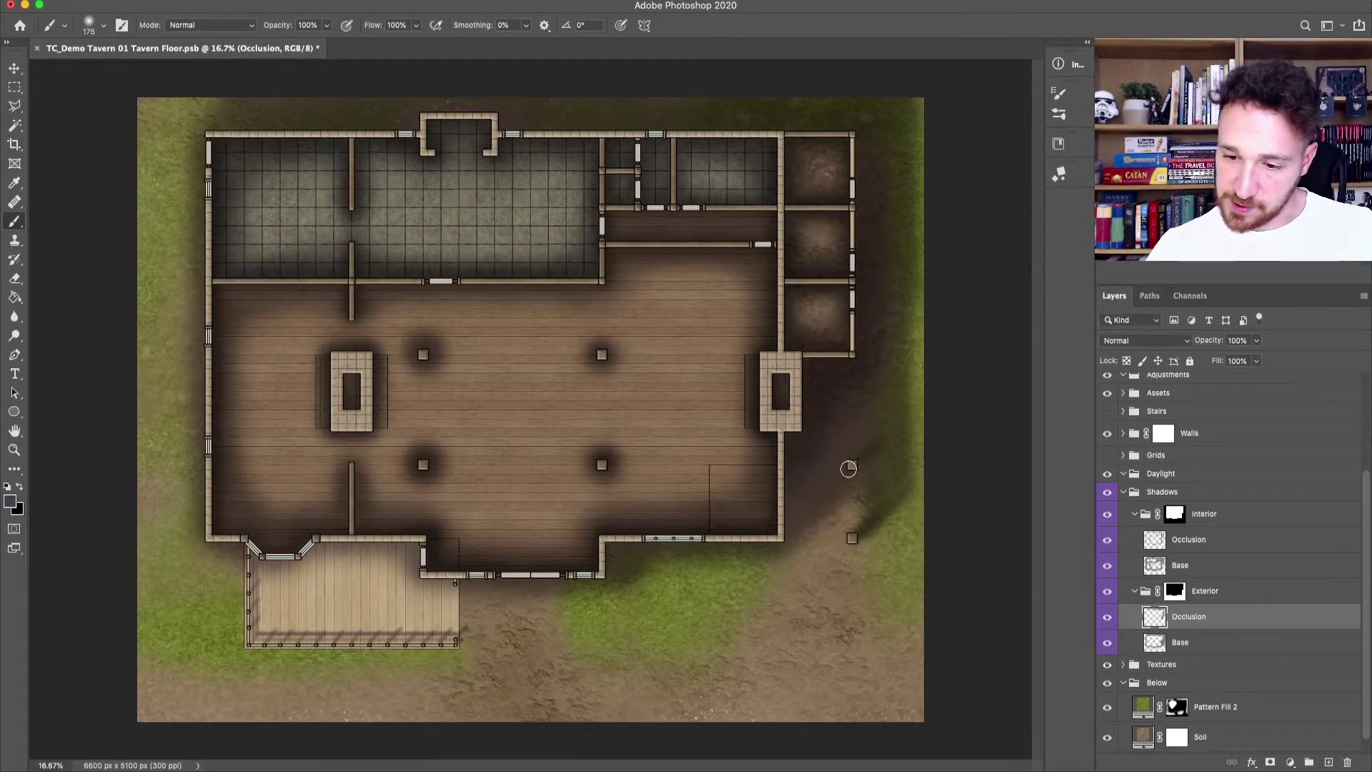
key(bracketright)
key(bracketright)
key(bracketright)
key(bracketright)
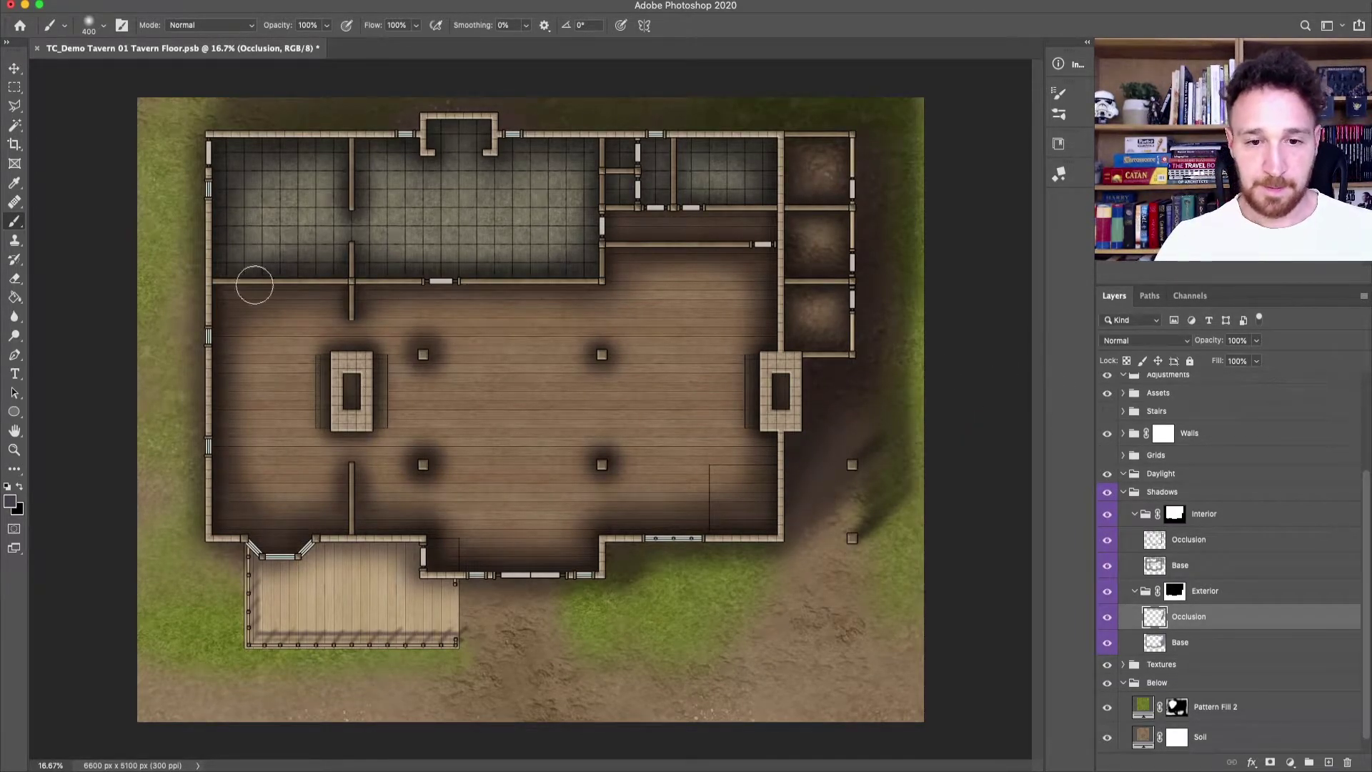
Step: Select the tavern floor's Wood Planks texture layer by picking it from the floor on the map
click(15, 69)
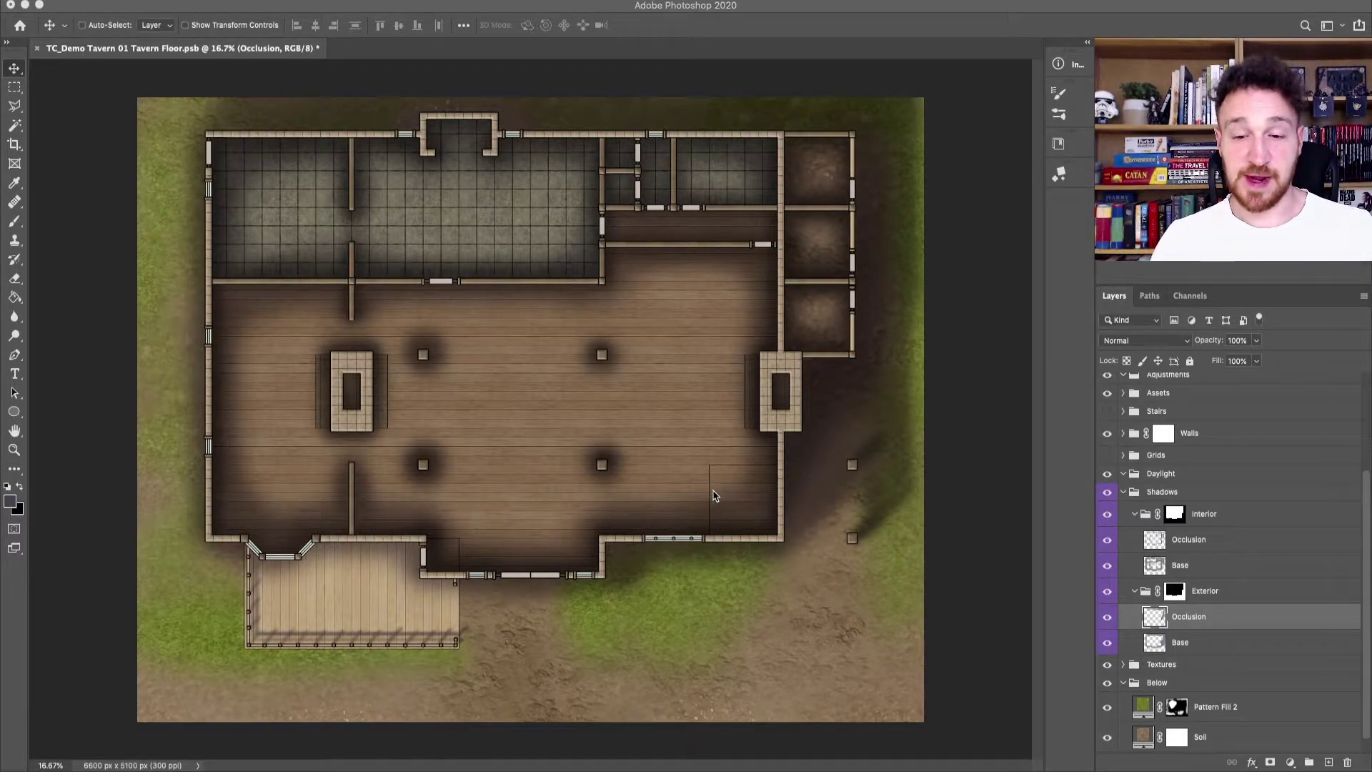
key(super+equal)
key(super+equal)
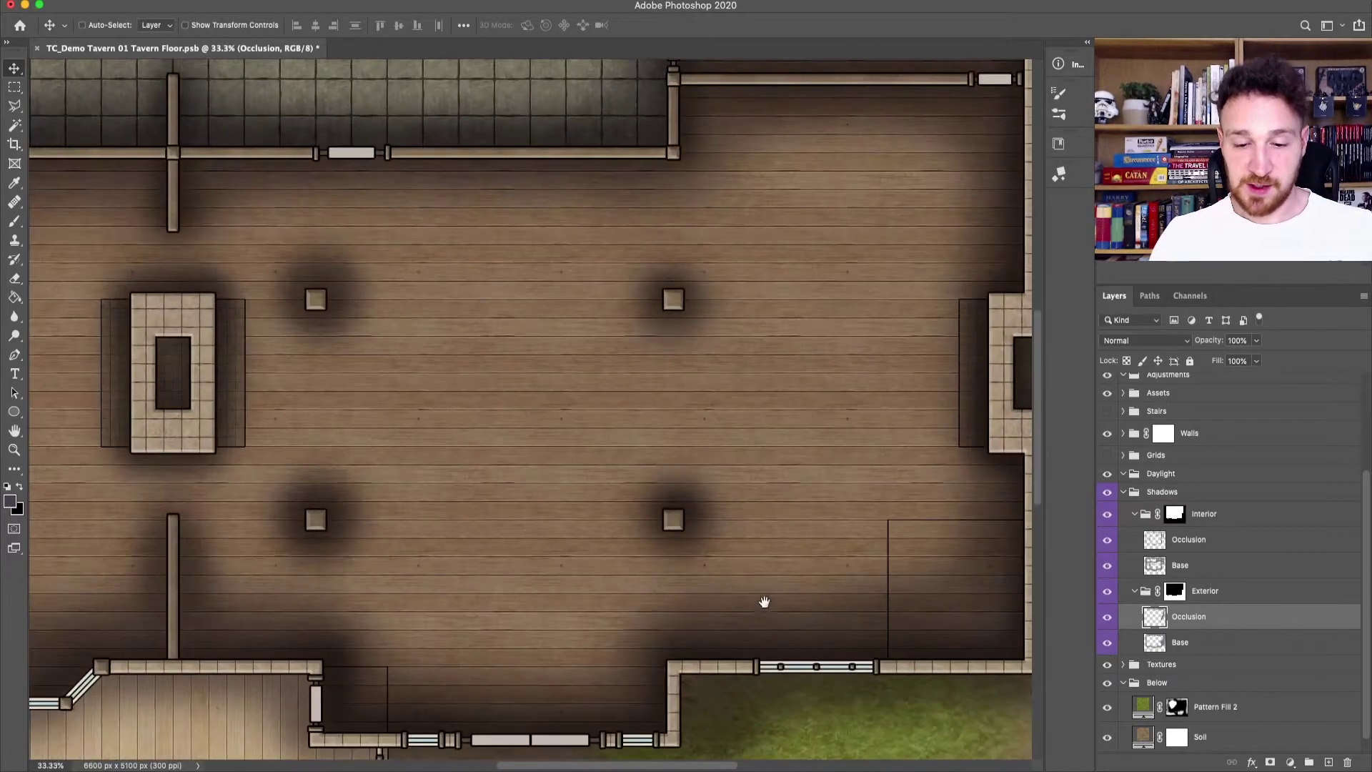
drag(774, 608, 784, 433)
right_click(769, 354)
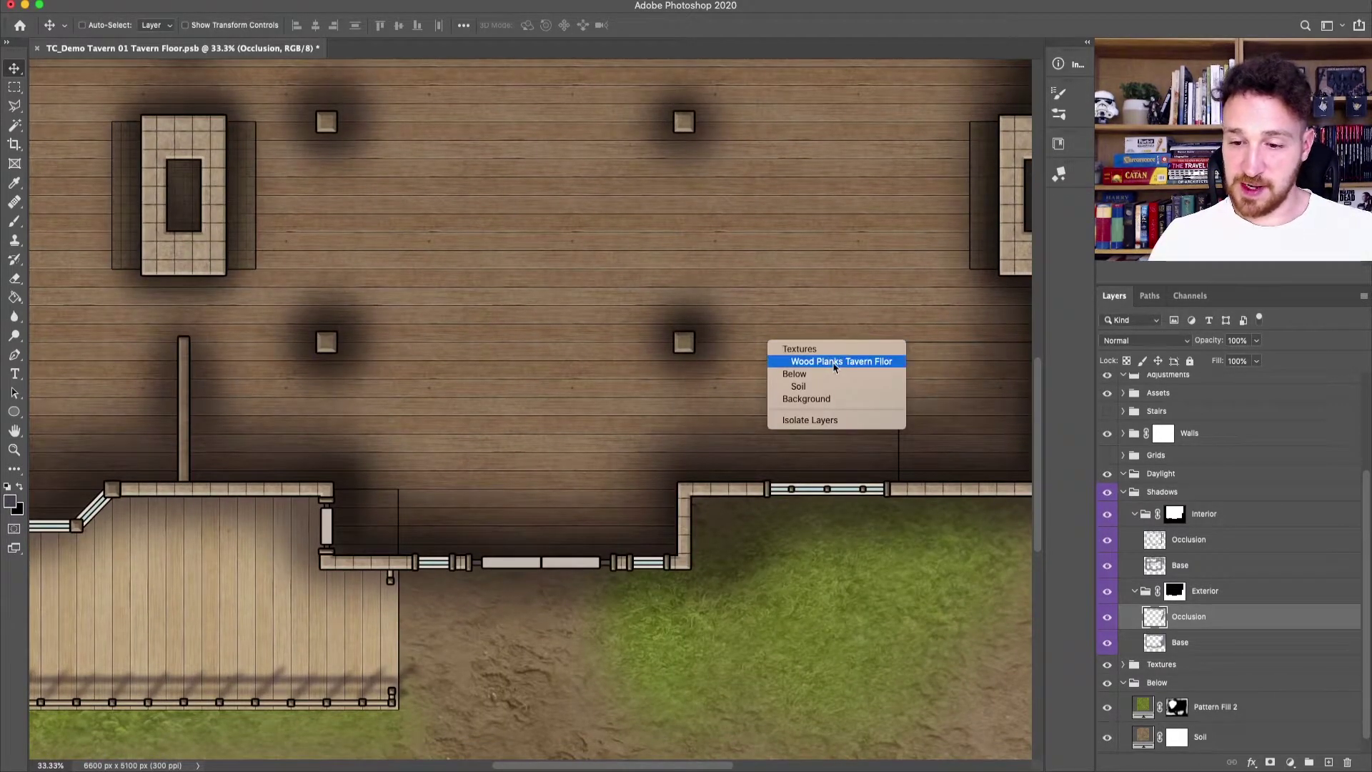
click(835, 367)
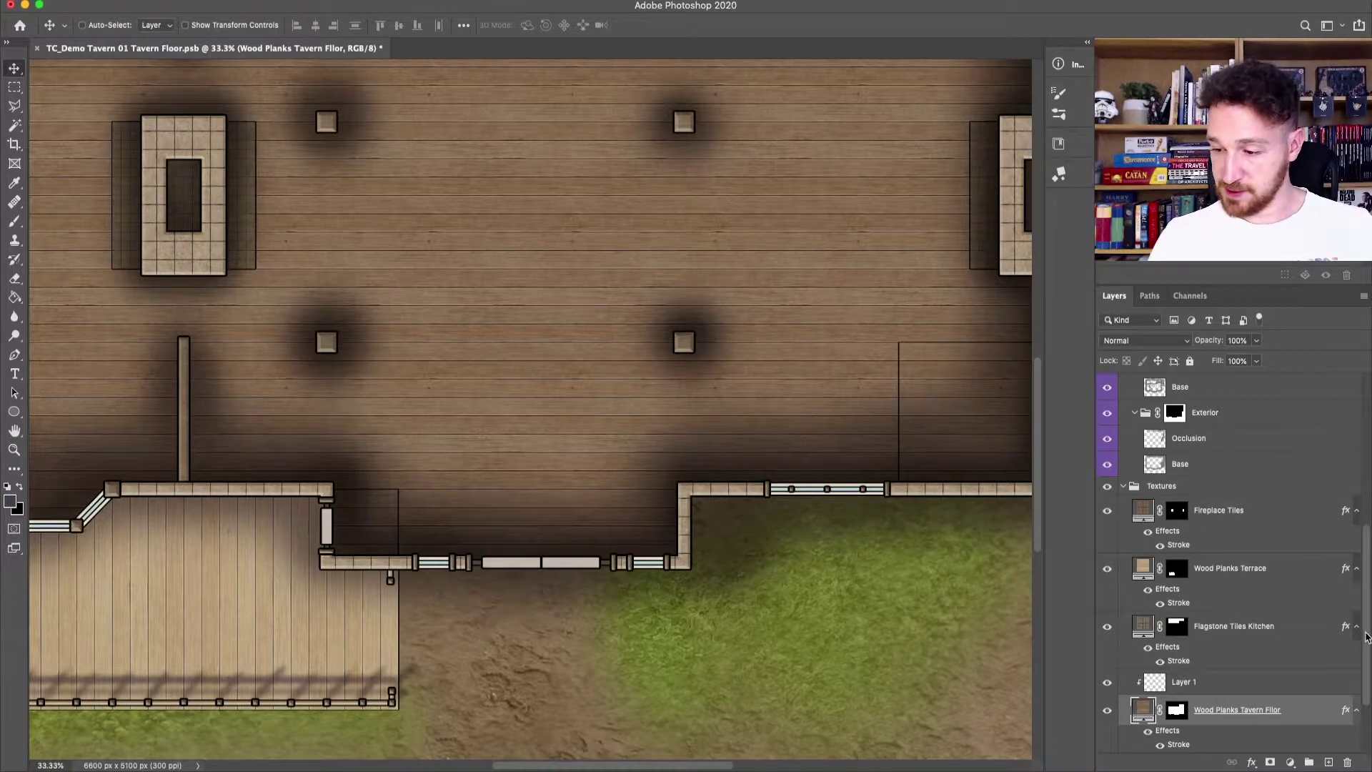
drag(1365, 638, 1366, 649)
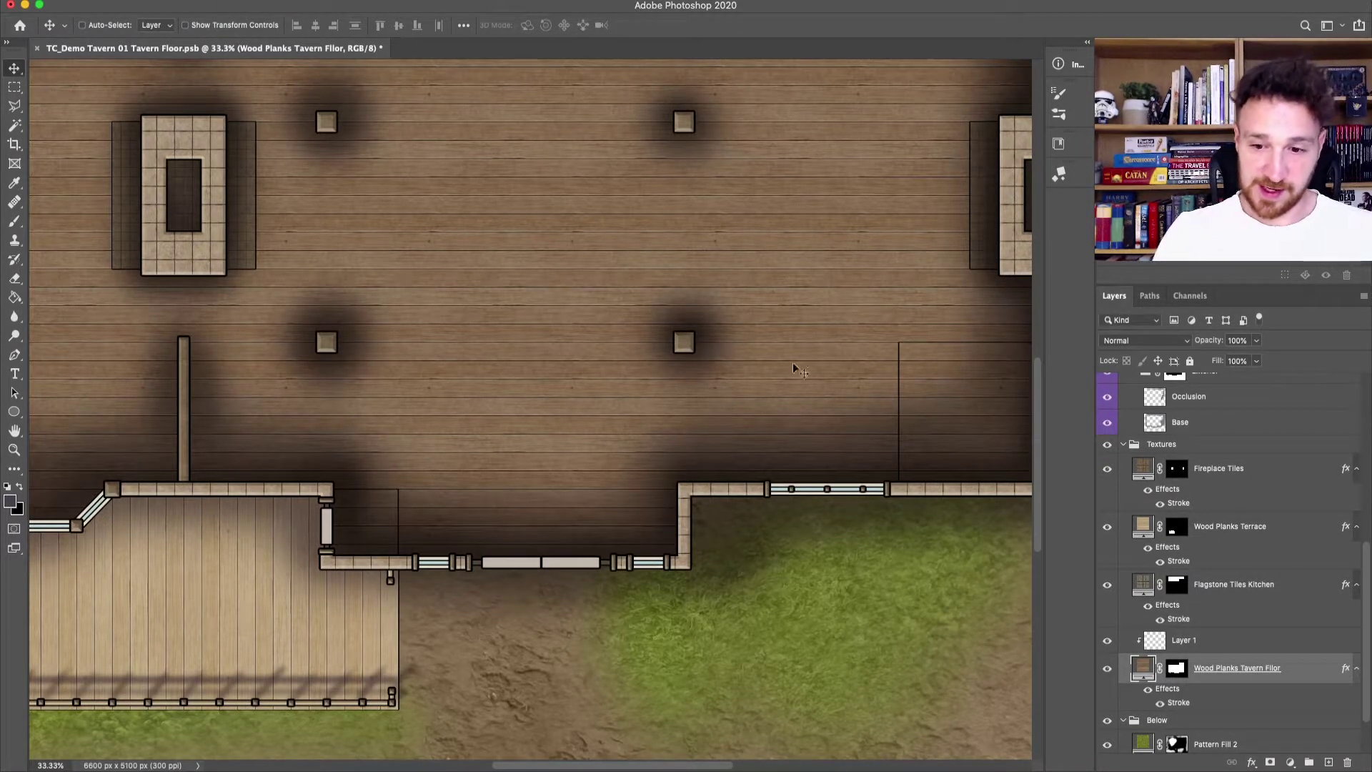
right_click(788, 330)
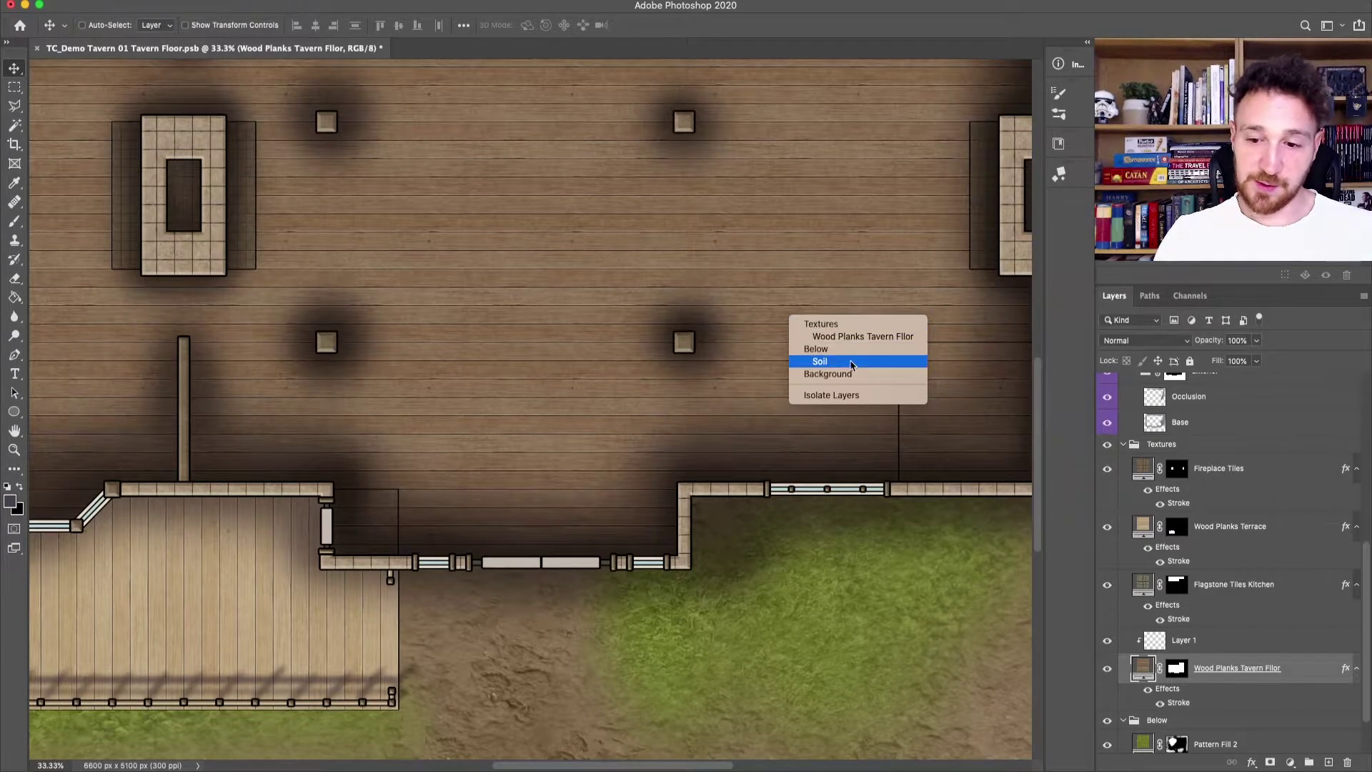
click(891, 337)
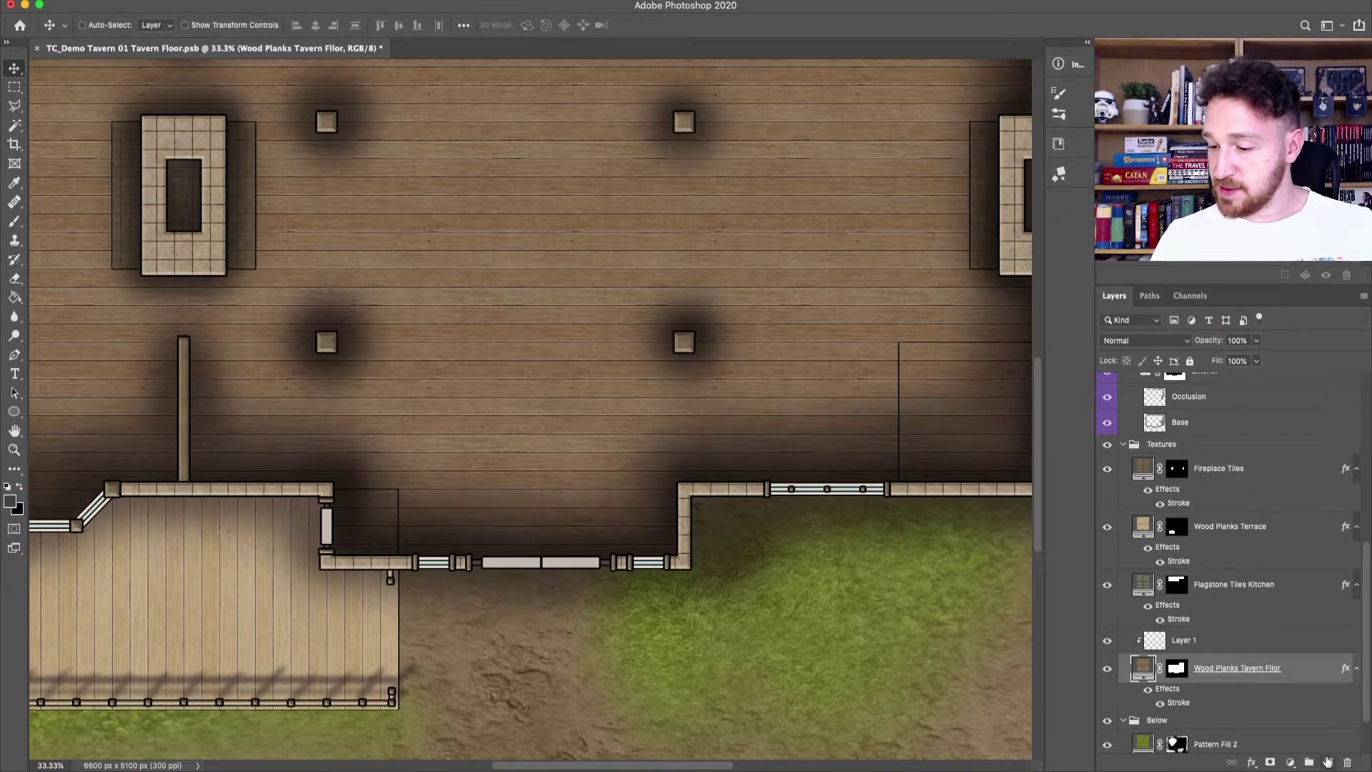
Step: Add a clipped layer directly above the tavern floor texture, name it Shadows, and rename Layer 1 as Lines
click(1328, 762)
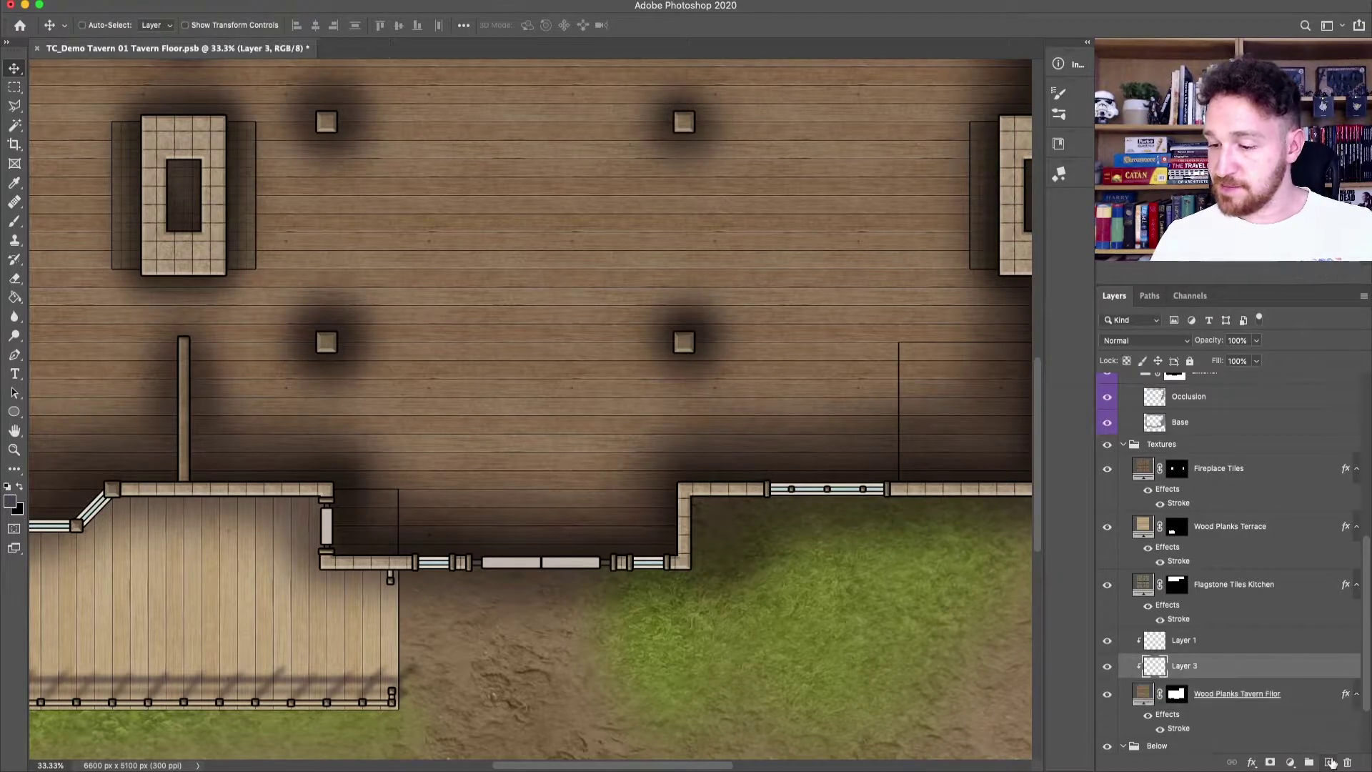
double_click(1182, 641)
text(Lines)
key(Return)
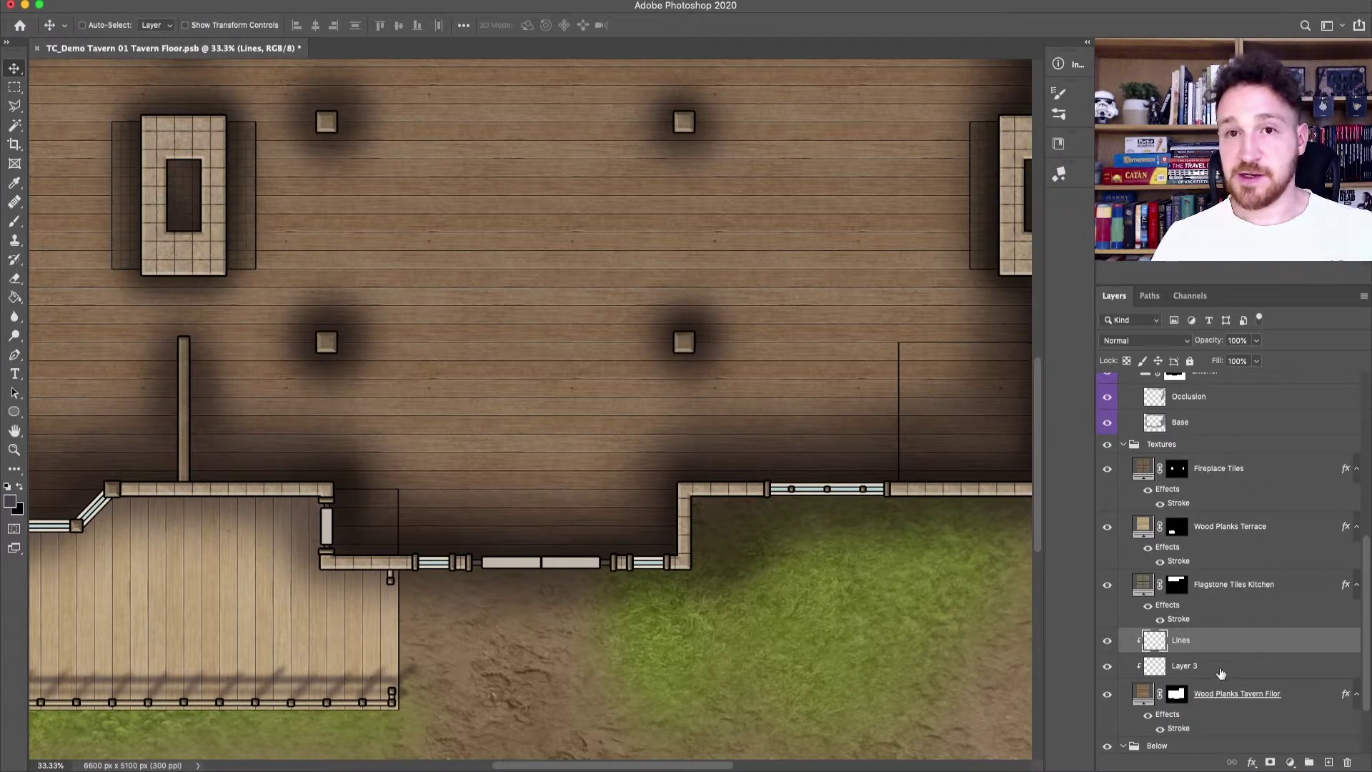
double_click(1185, 667)
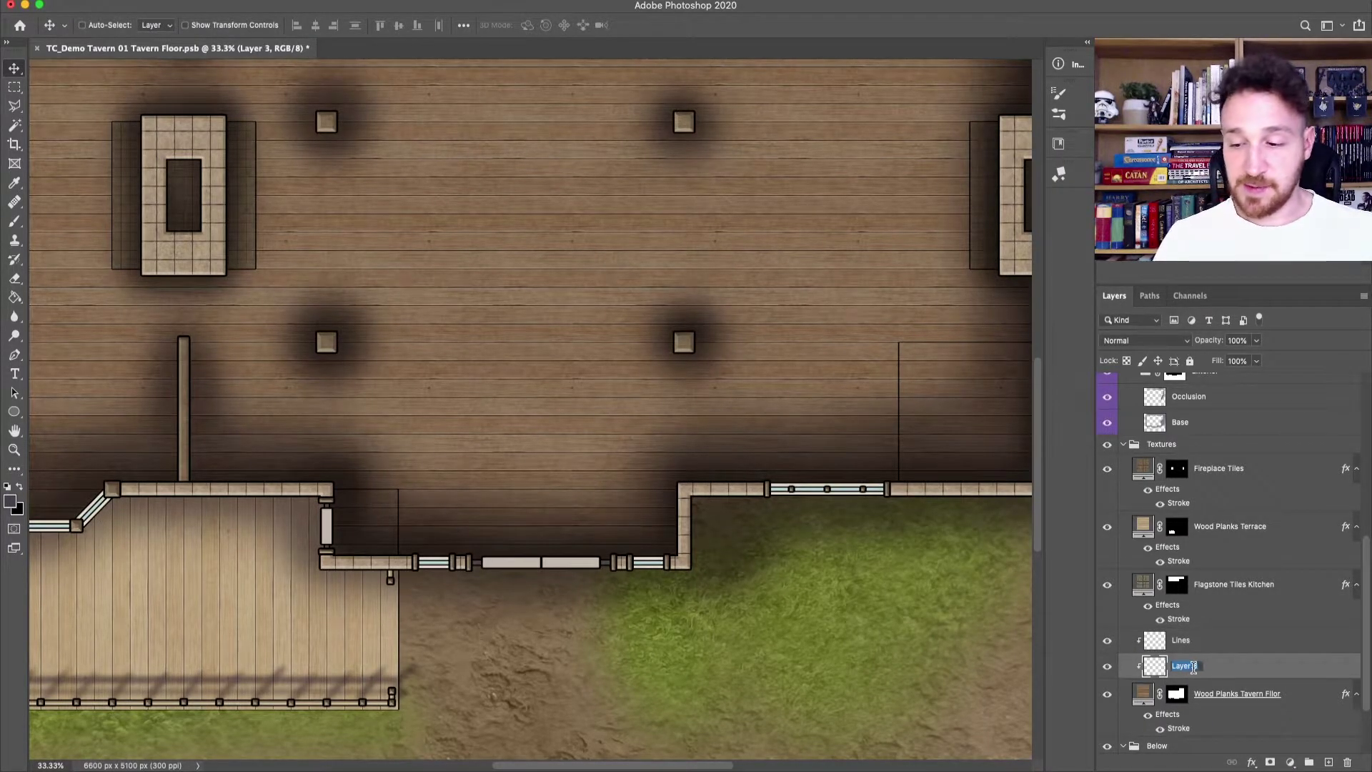
text(Shadows)
key(Return)
Step: Set the floor's clipped Shadows layer to Multiply blending and give it a violet color label
click(1148, 344)
click(1136, 382)
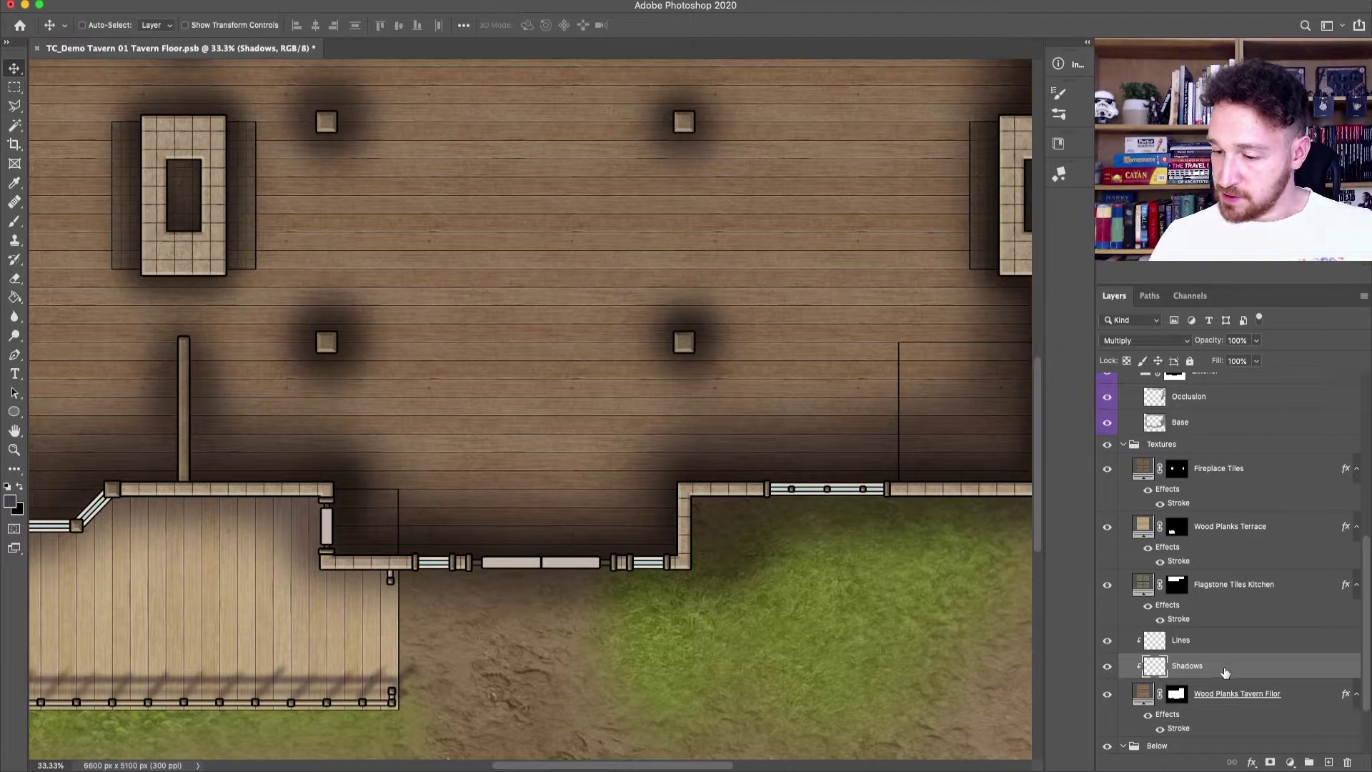
right_click(1225, 672)
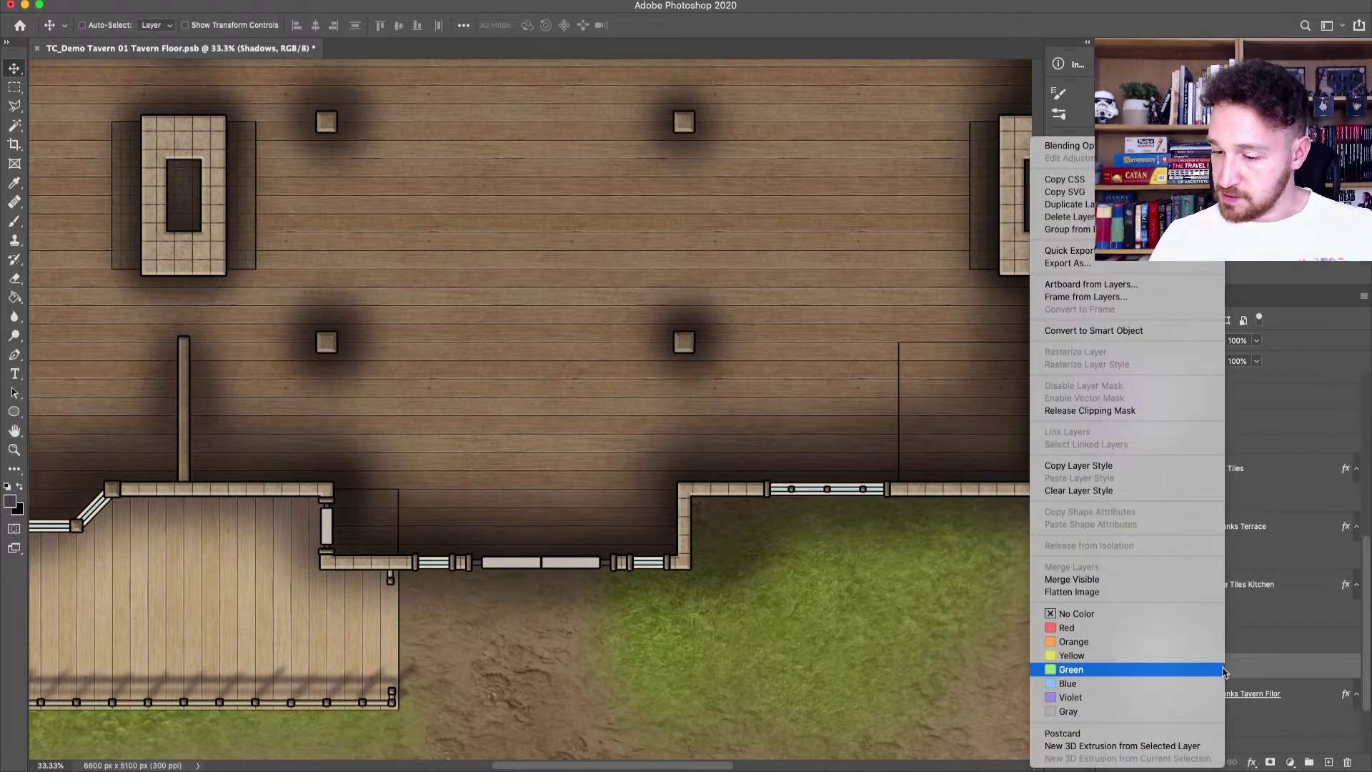
click(1128, 699)
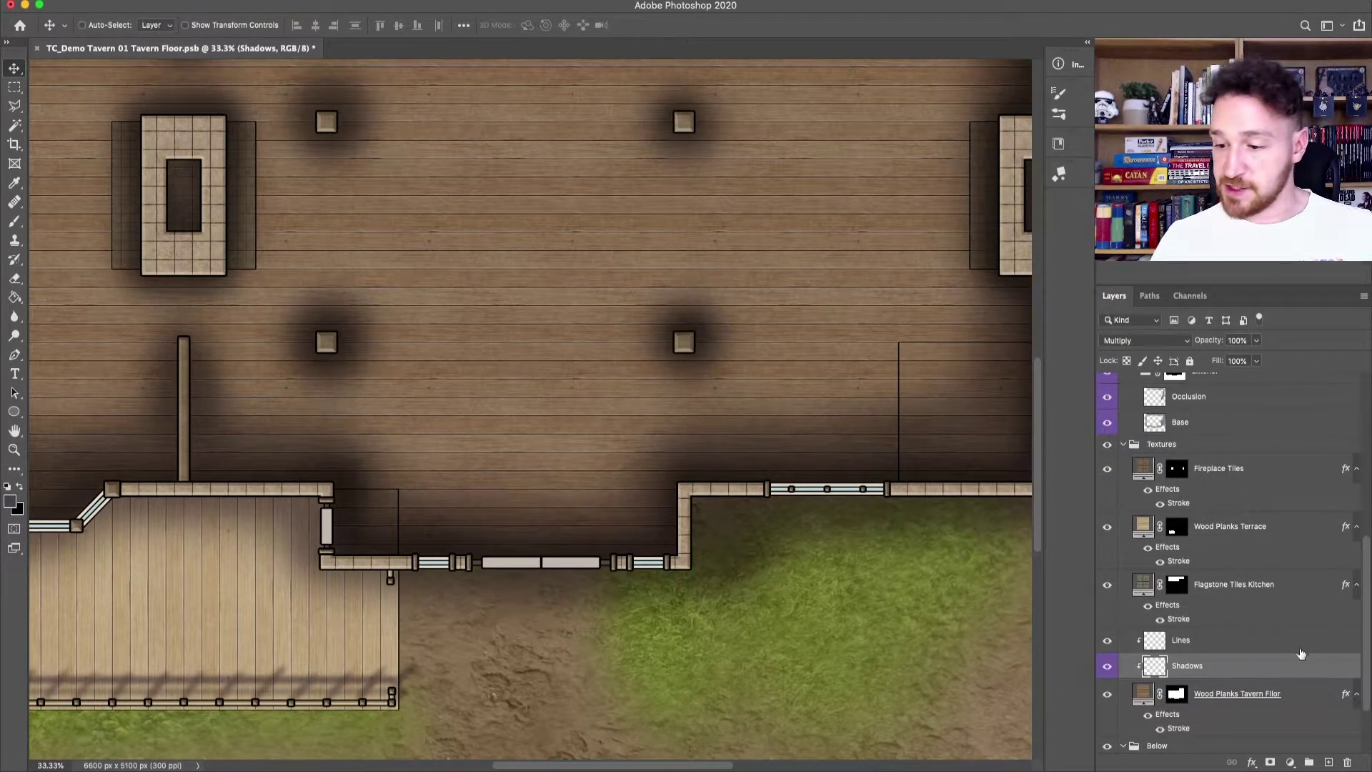
Step: Show the grid and marquee-select the outlined square in the tavern's lower-right corner and the smaller one by the terrace door
click(15, 87)
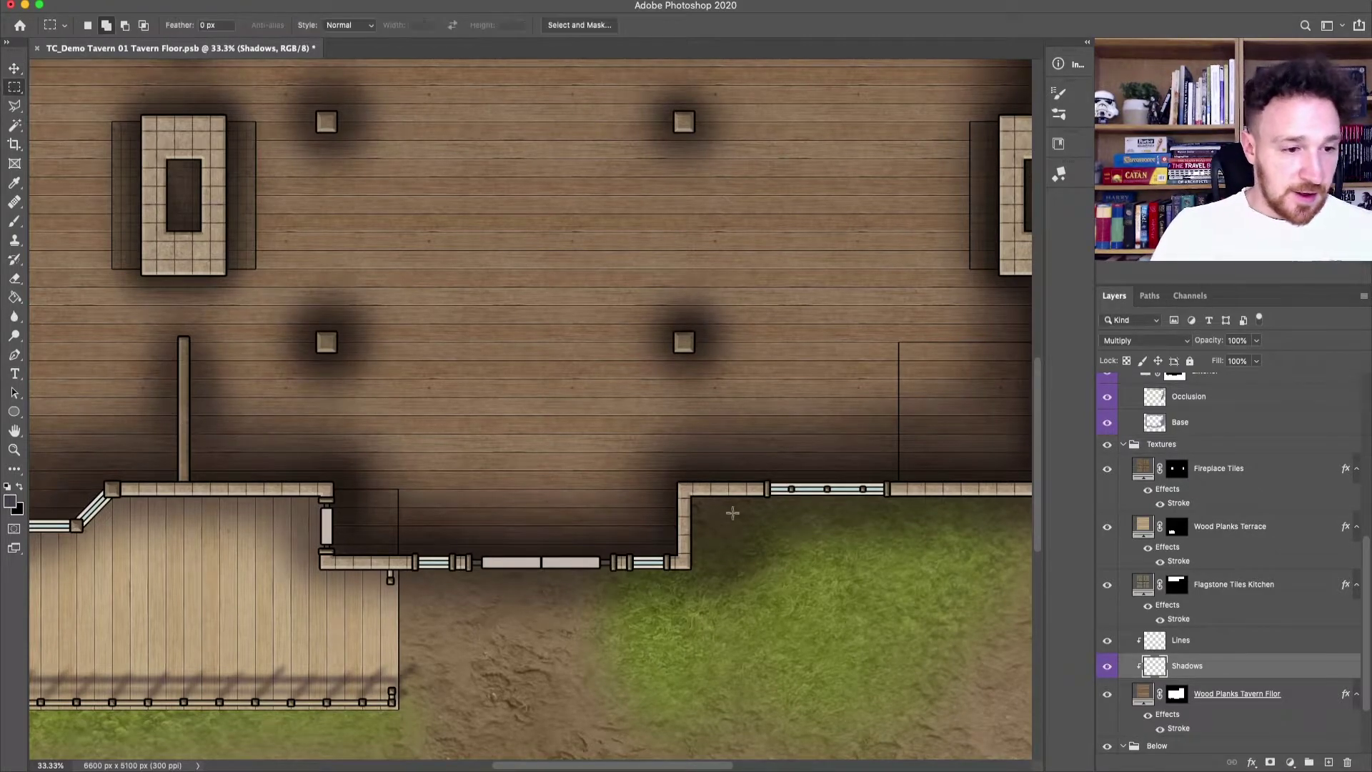
scroll(716, 543, right, 5)
key(super+apostrophe)
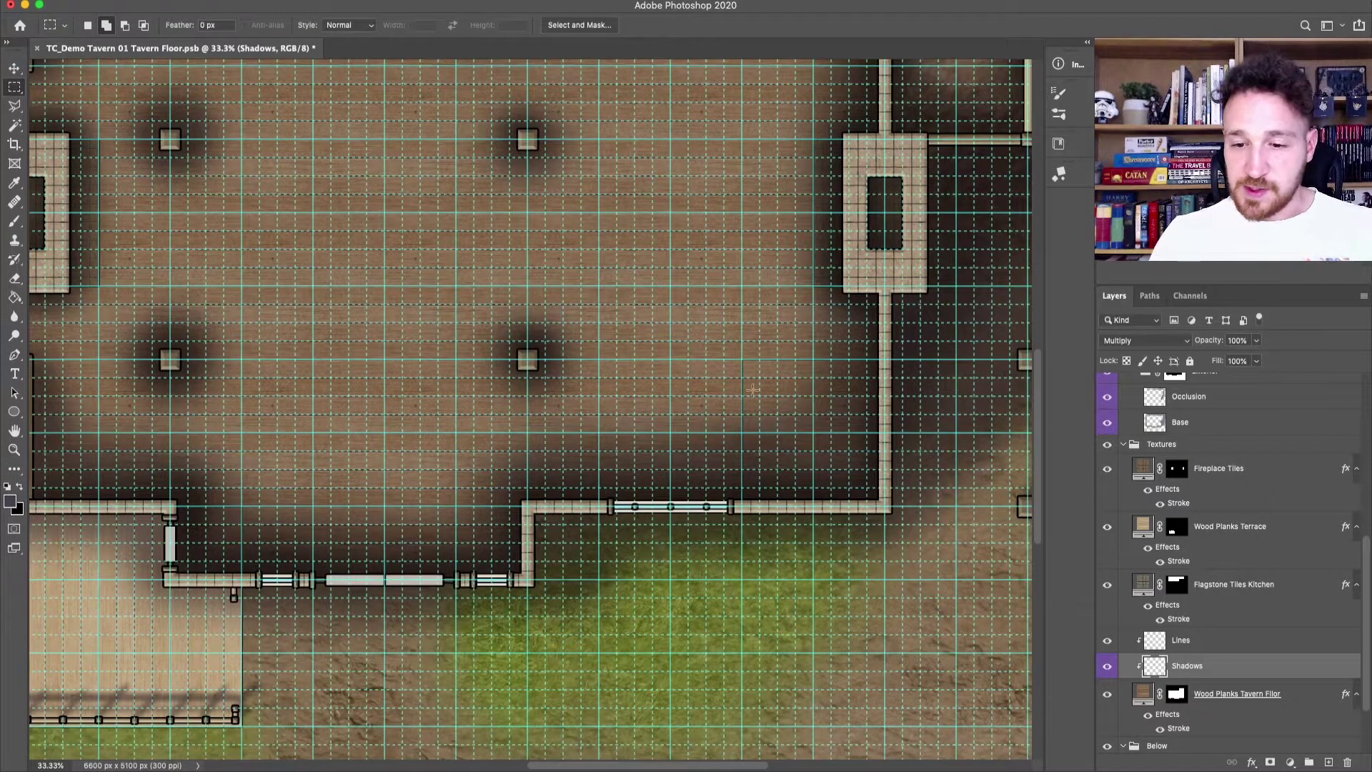
drag(743, 359, 886, 508)
scroll(776, 418, left, 10)
drag(471, 488, 541, 558)
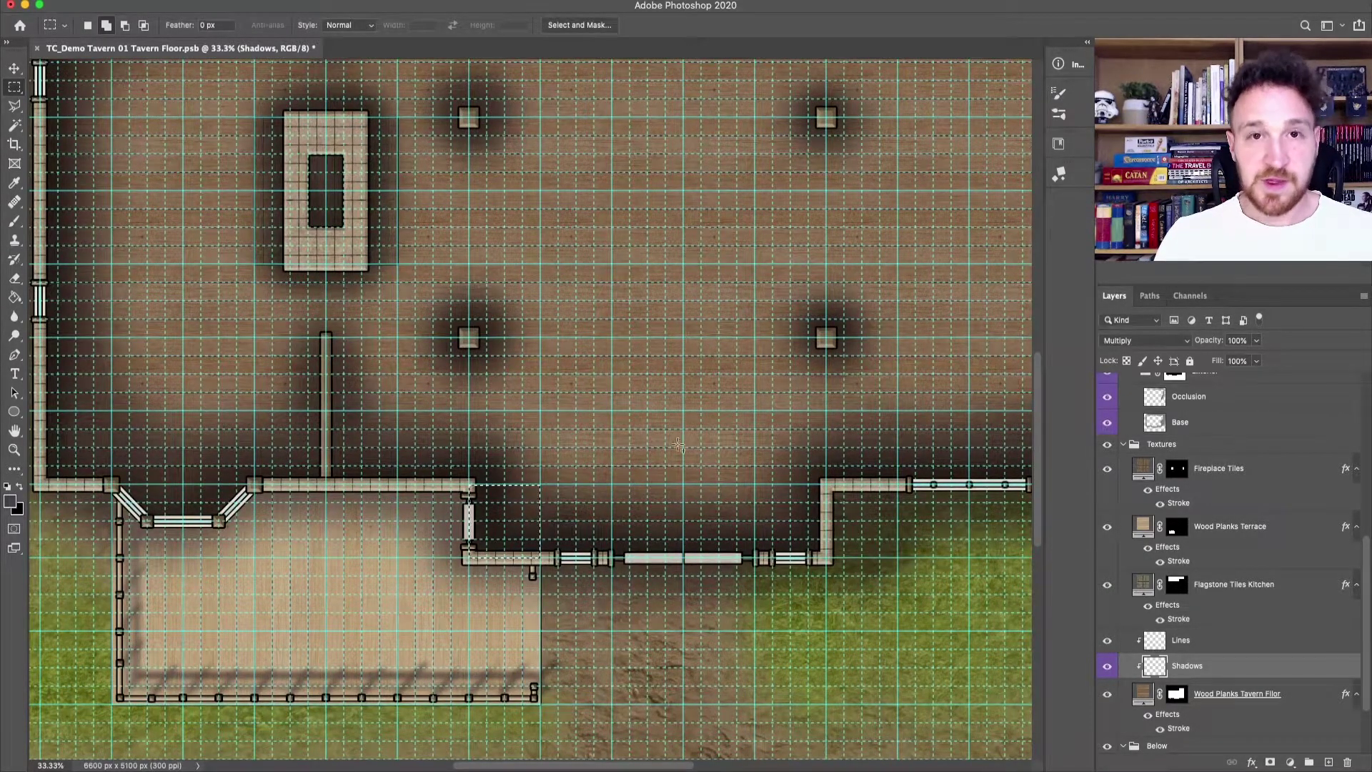
Step: Invert the selection of the two corner squares and hide the grid
click(314, 2)
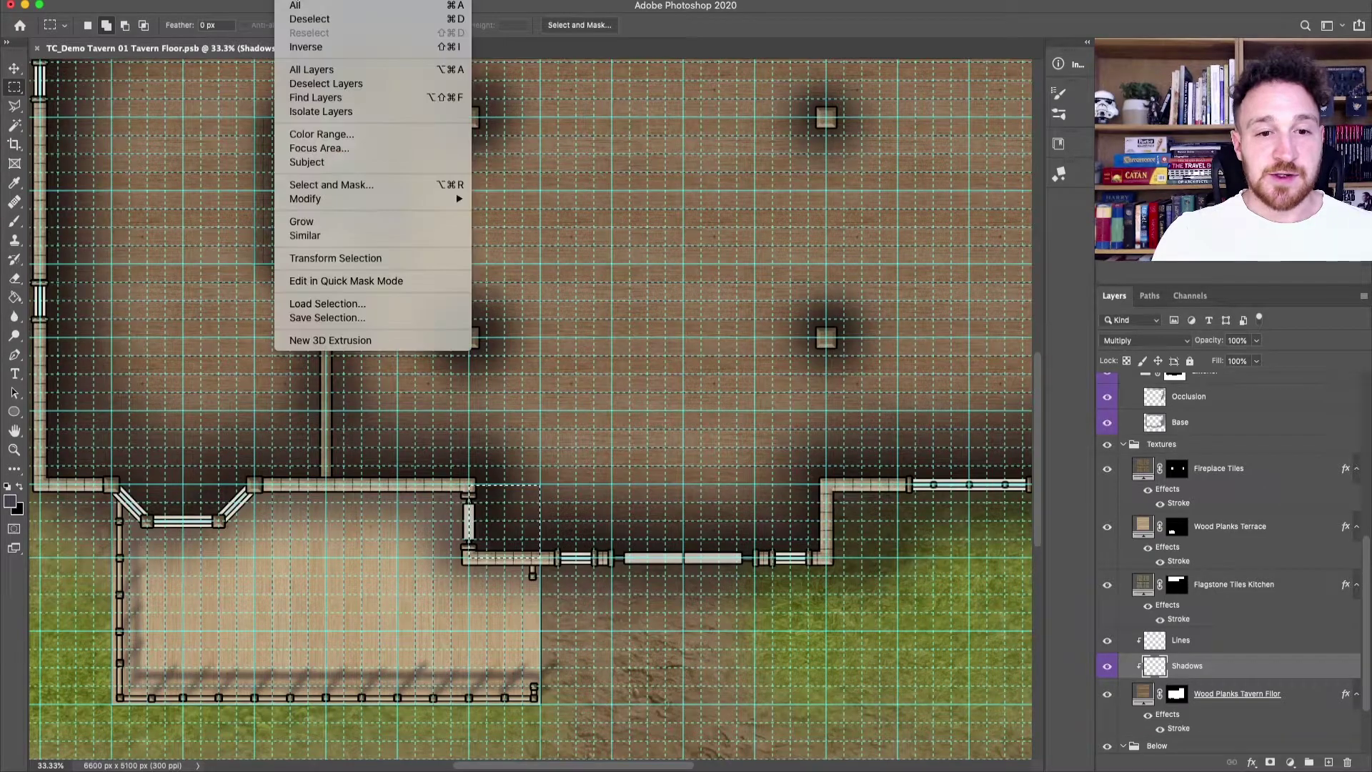
click(338, 47)
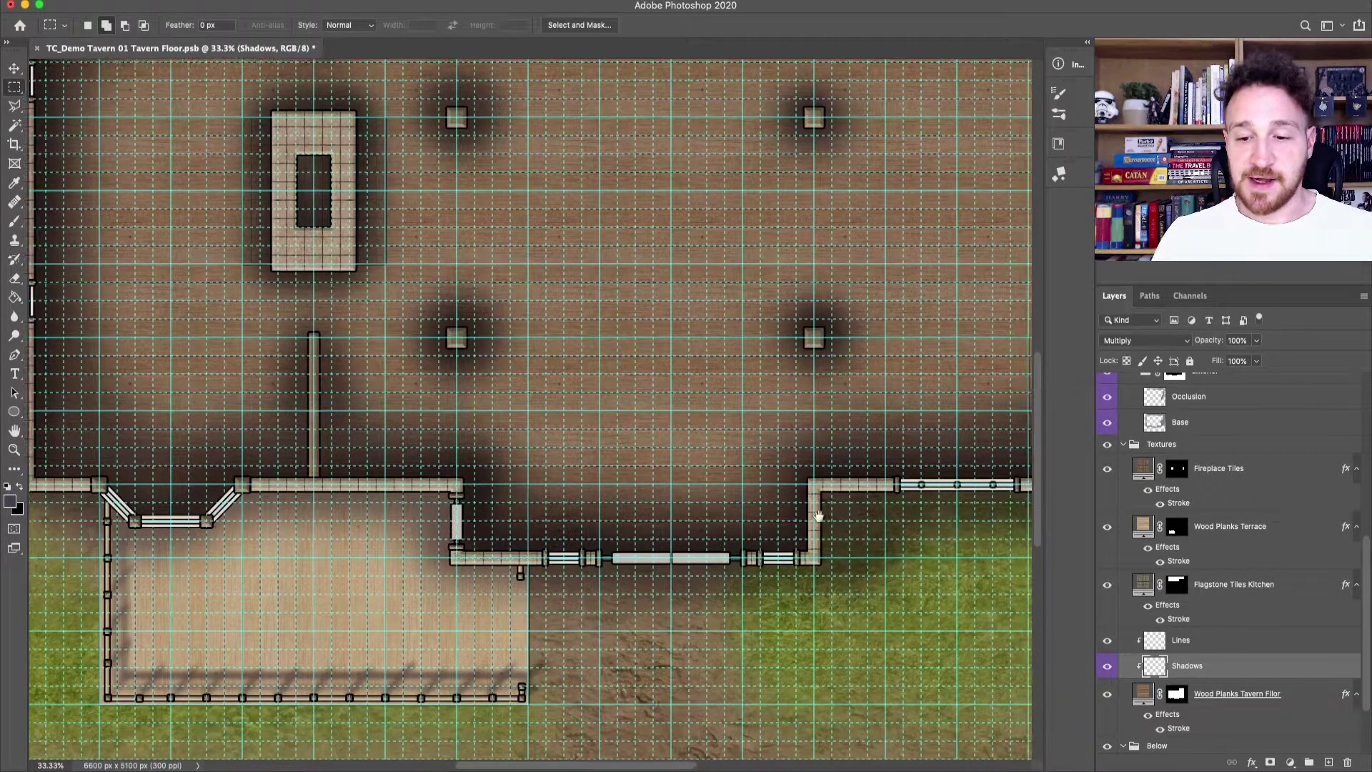
drag(830, 515, 604, 509)
key(super+apostrophe)
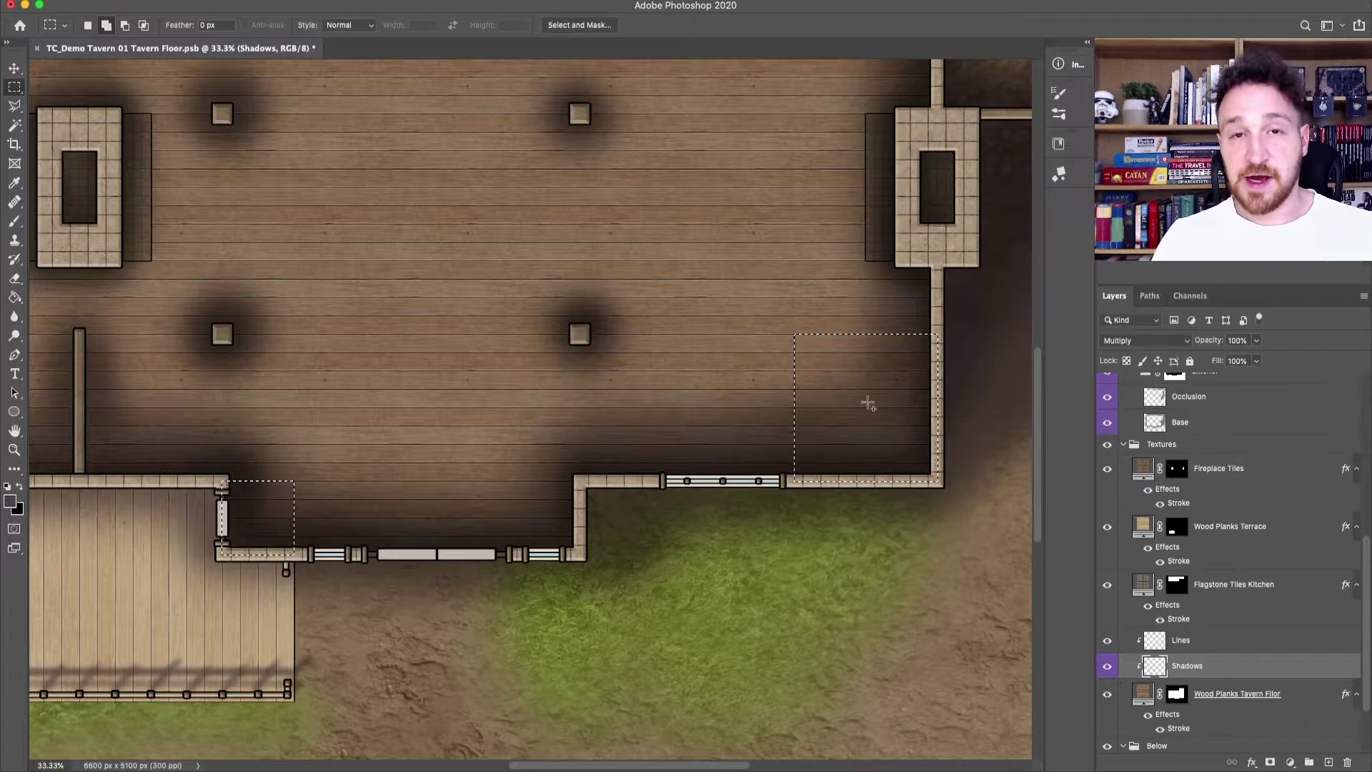
Step: Paint shadows around the outer edges of both corner squares with a 150 px brush in color 7e7a83, and clear the selection
click(15, 222)
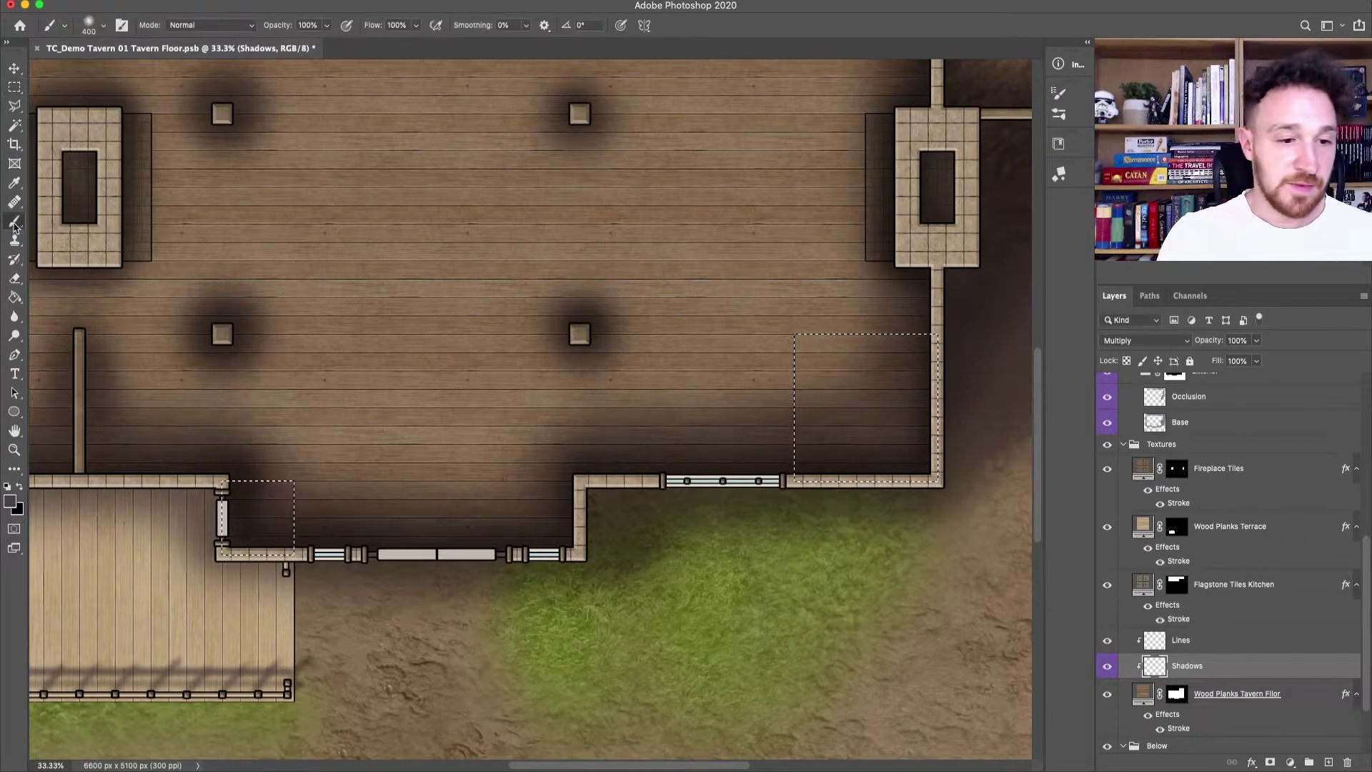
click(10, 502)
drag(72, 318, 62, 307)
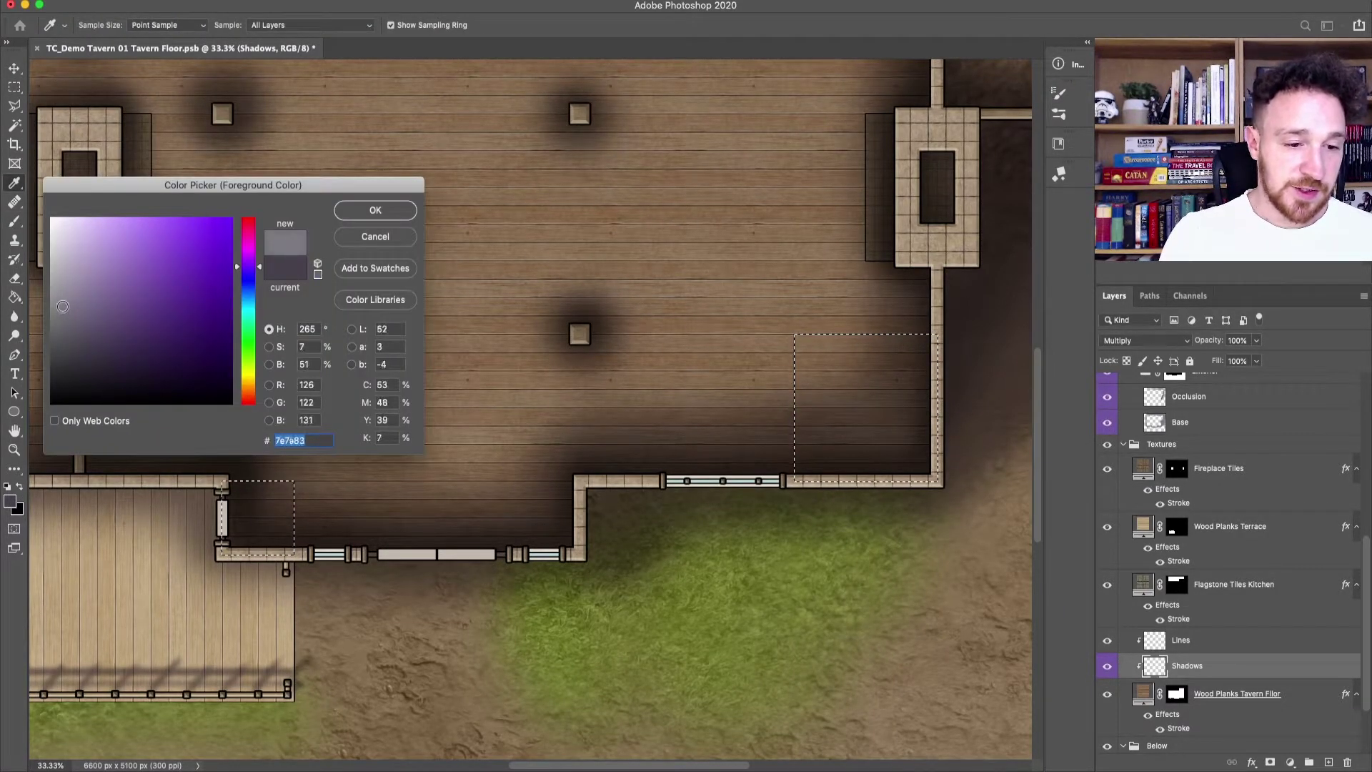
click(391, 209)
mouse_move(789, 483)
mouse_down()
mouse_move(794, 333)
mouse_move(933, 333)
mouse_up()
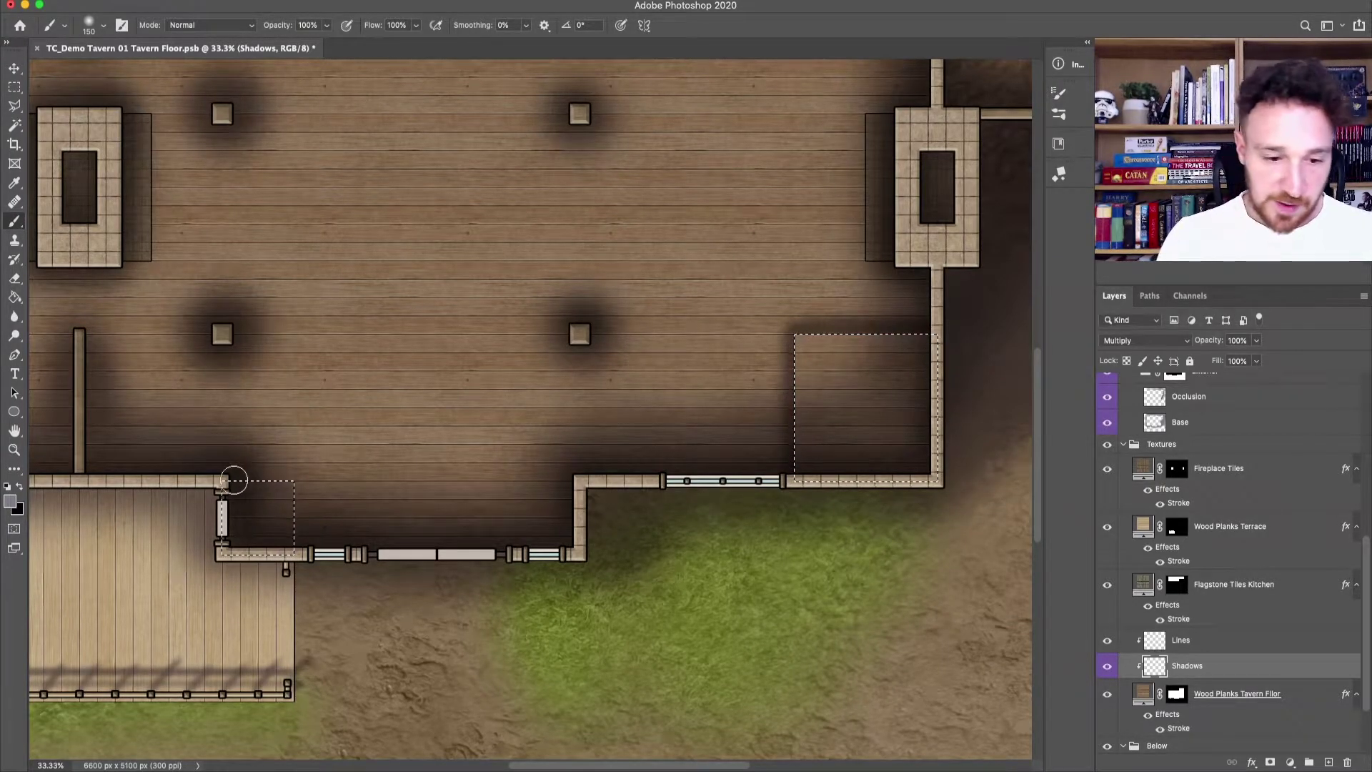
mouse_move(272, 481)
mouse_down()
mouse_move(294, 521)
mouse_move(294, 481)
mouse_up()
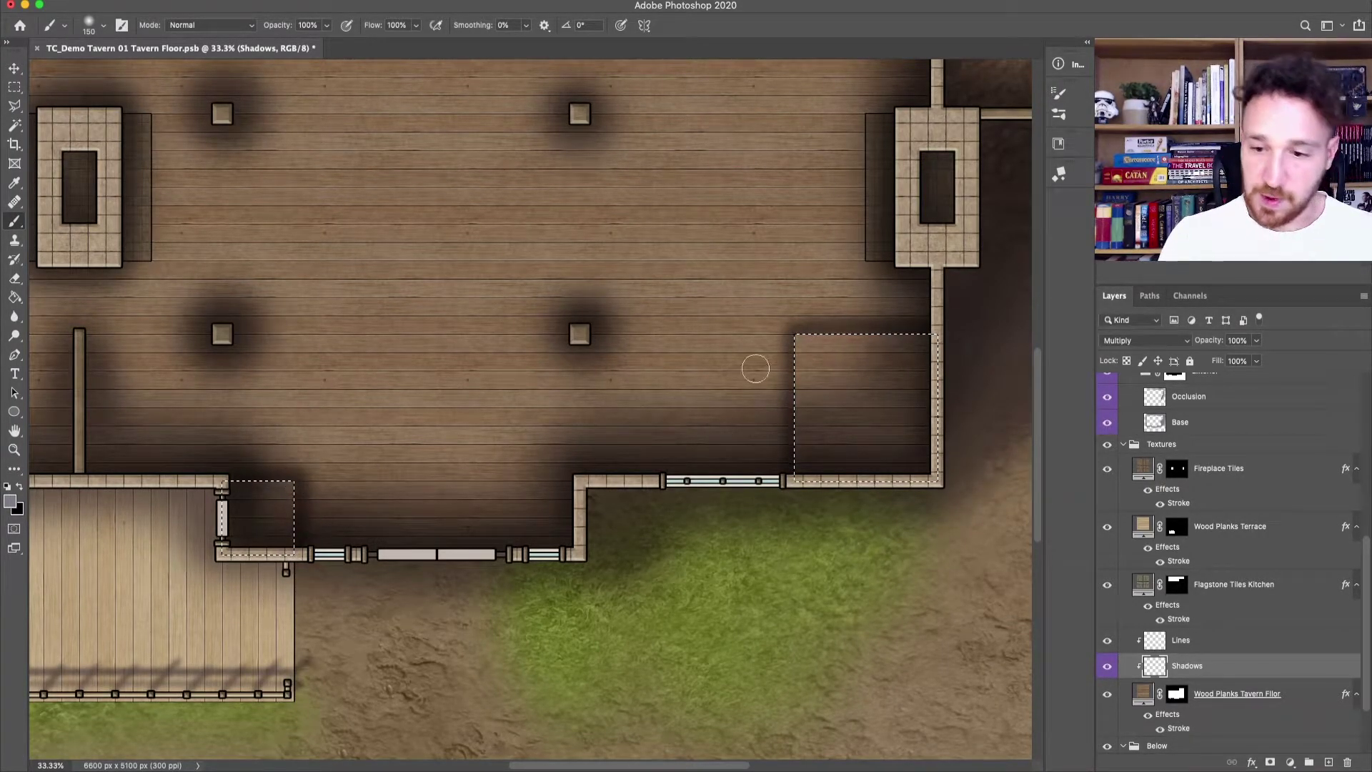
key(super+d)
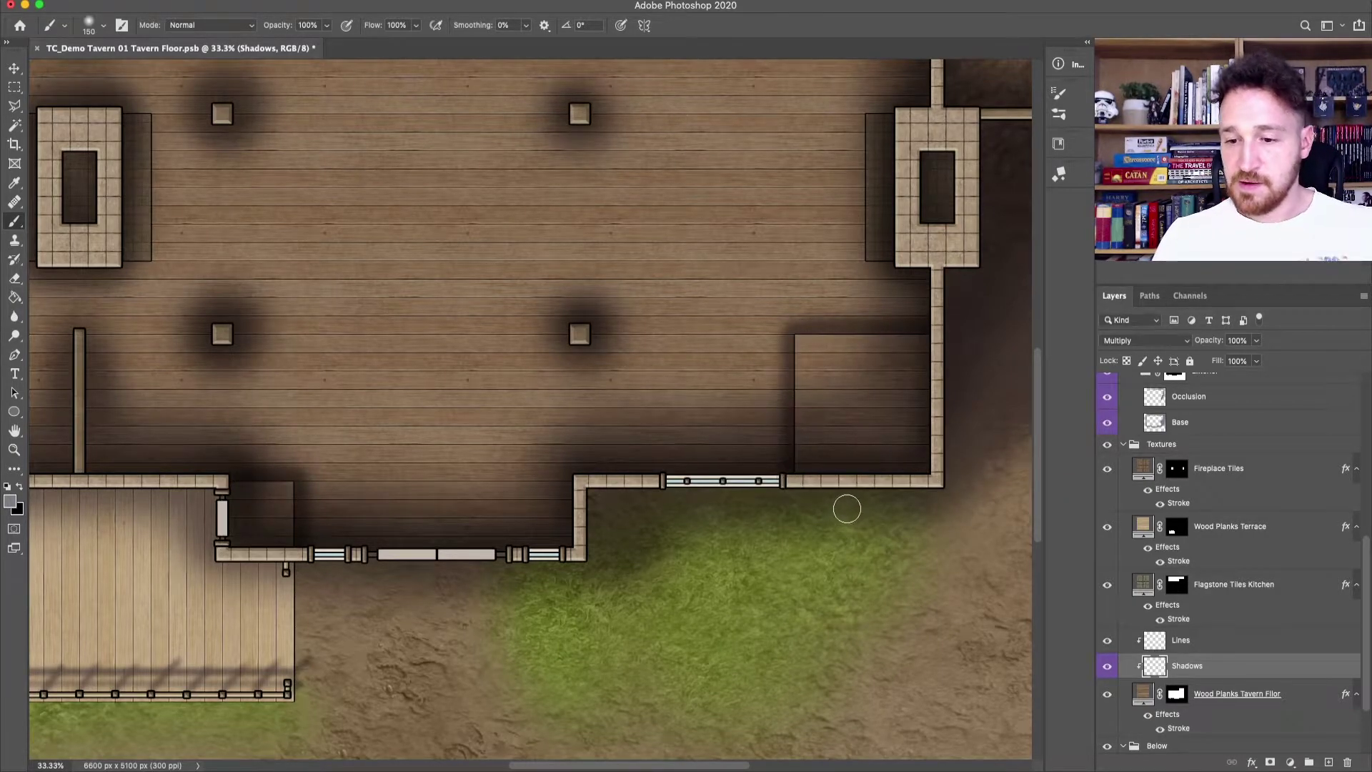
Step: Locate the ground textures by picking from the soil beside the terrace, and select the Pattern Fill 2 layer in the Below group
drag(406, 597, 647, 437)
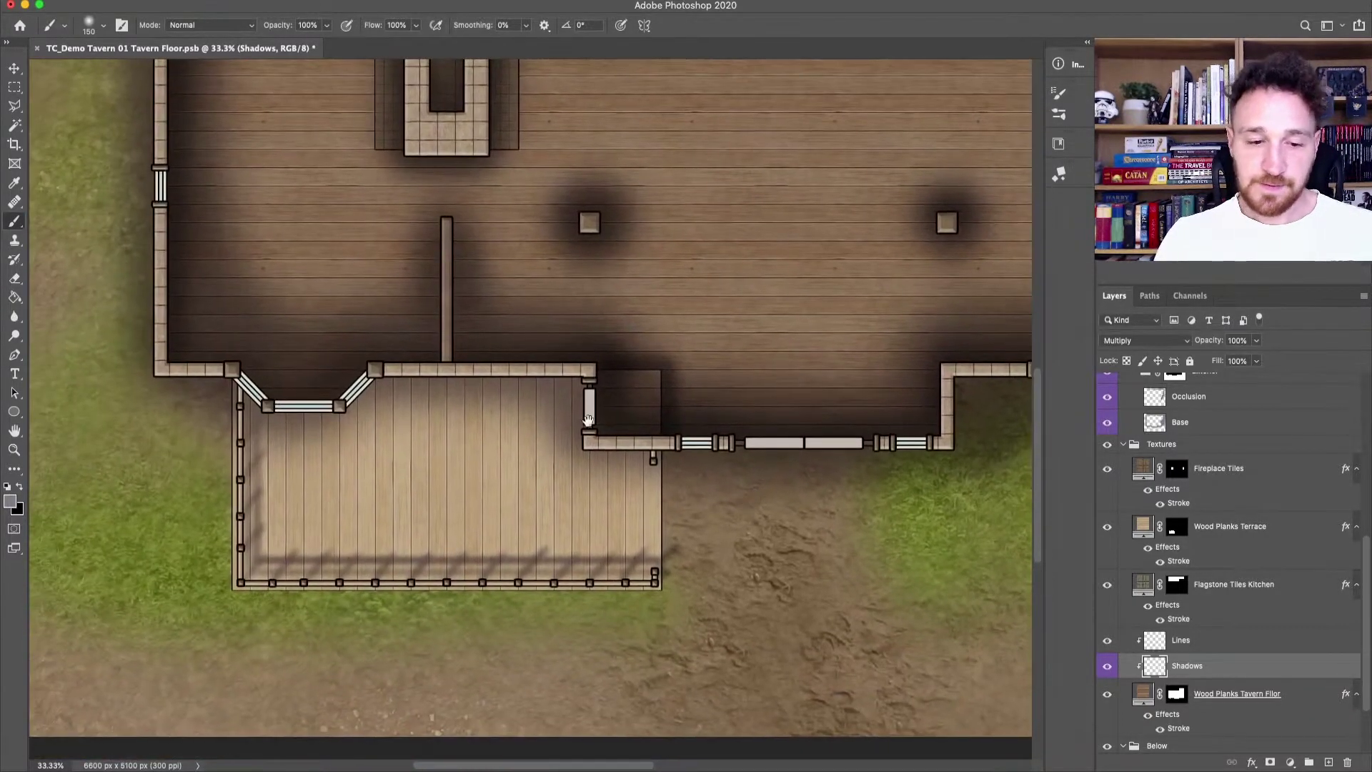
click(20, 74)
right_click(720, 503)
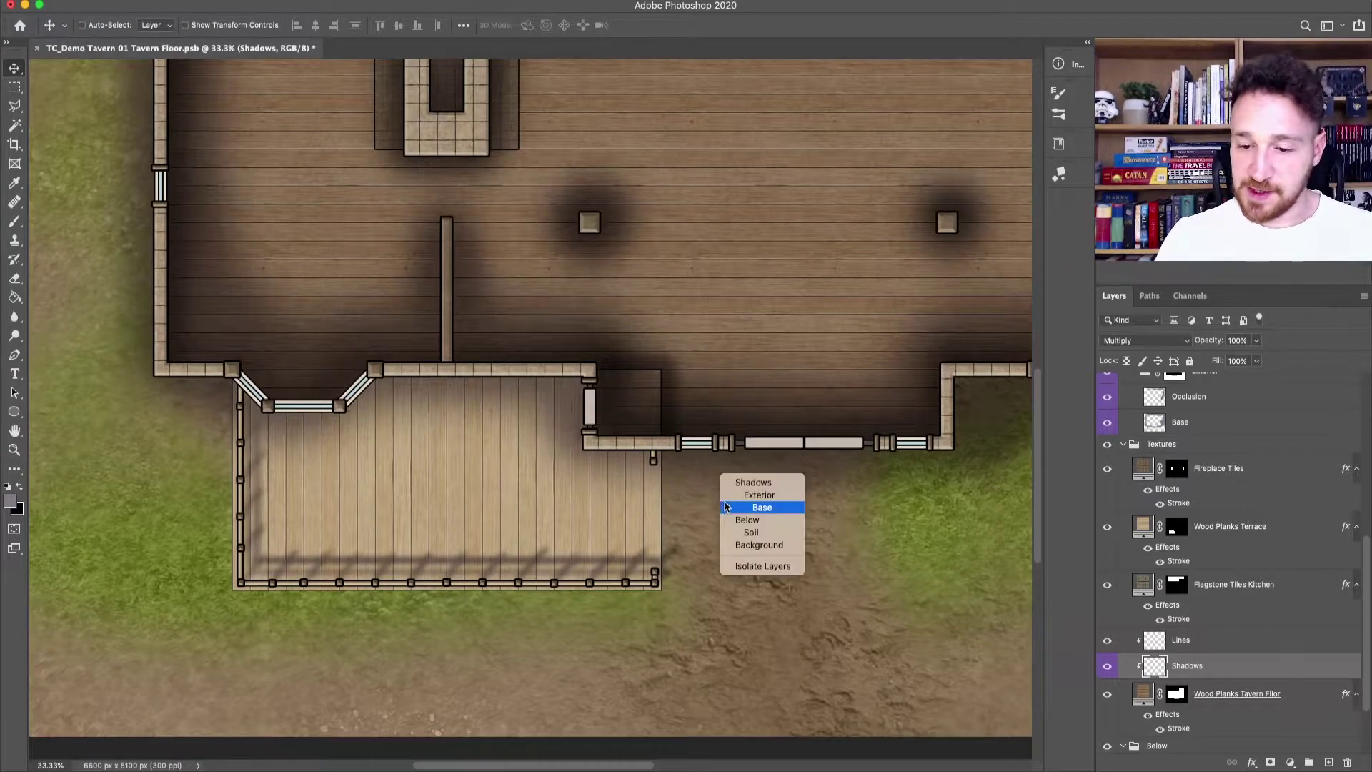
click(764, 508)
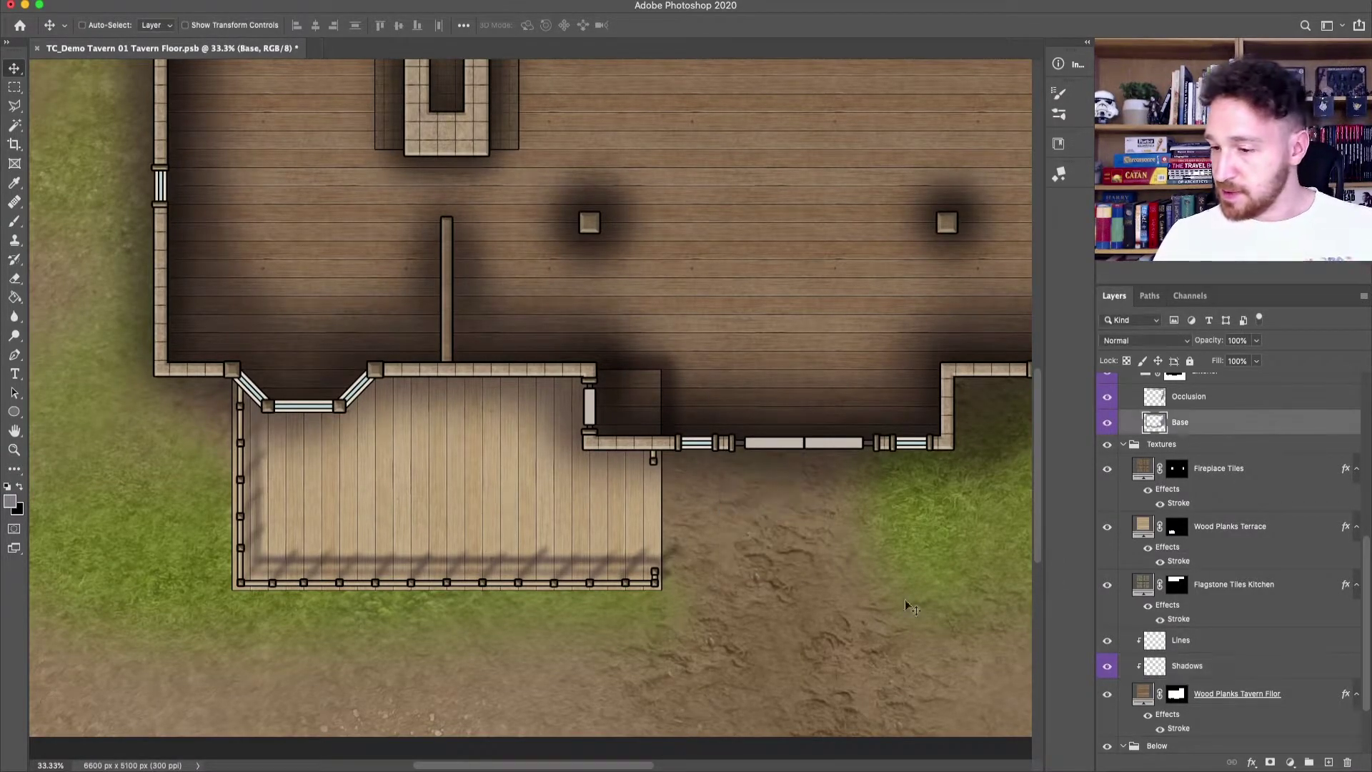
right_click(727, 500)
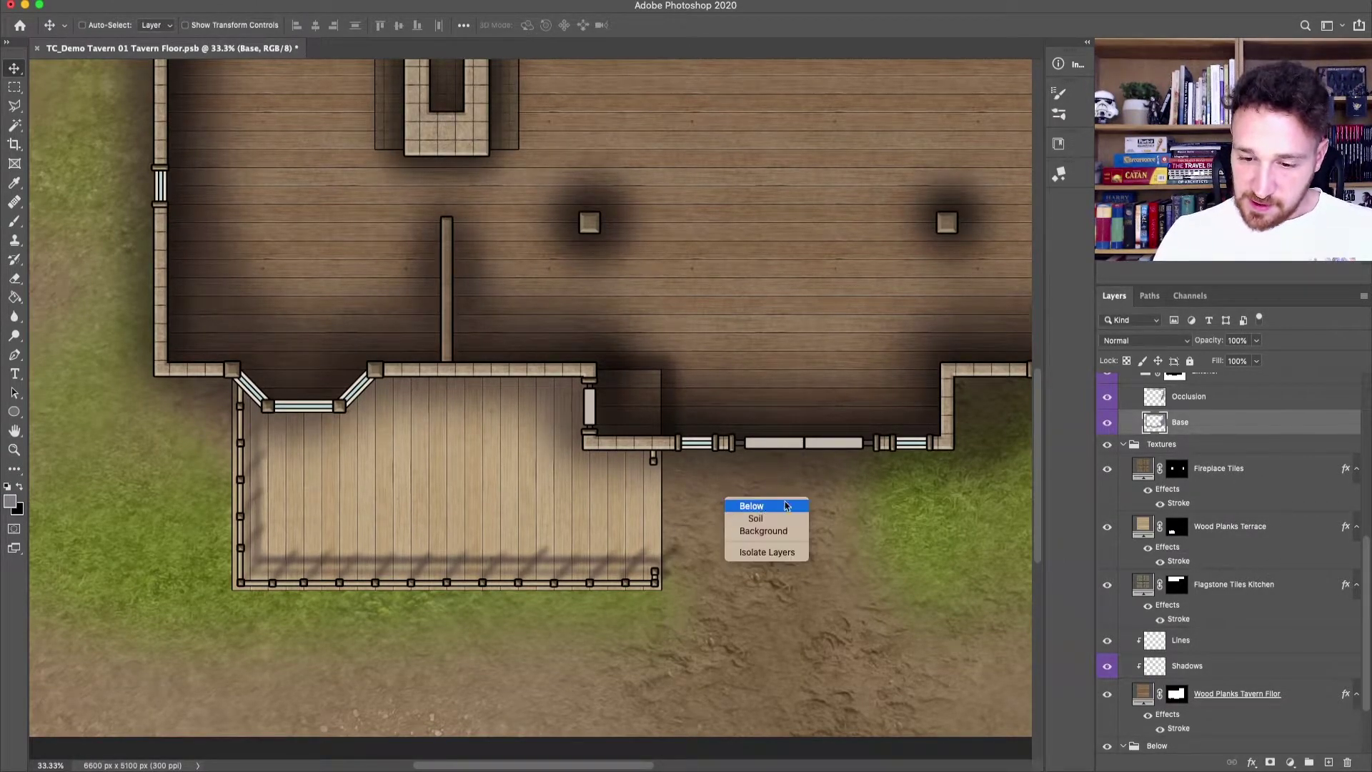
click(765, 522)
scroll(1362, 665, down, 1)
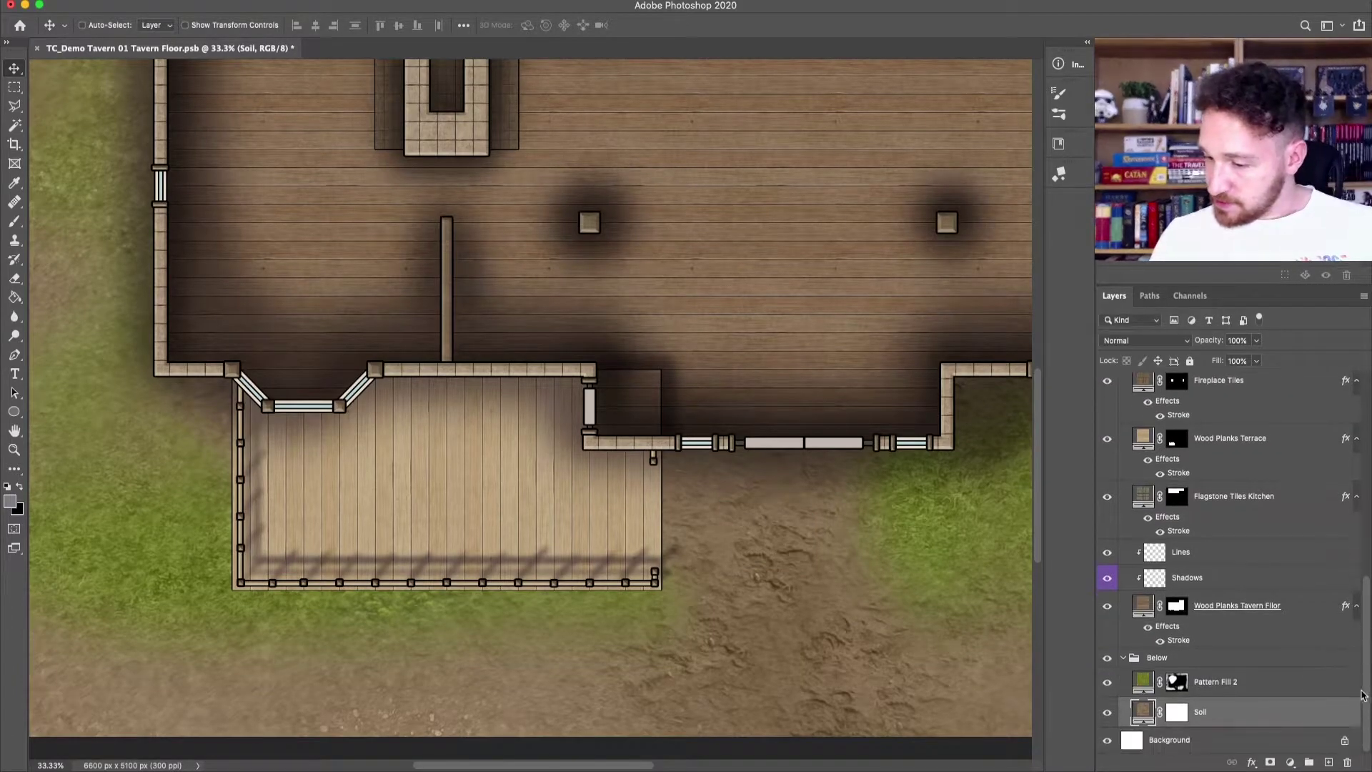
click(1250, 683)
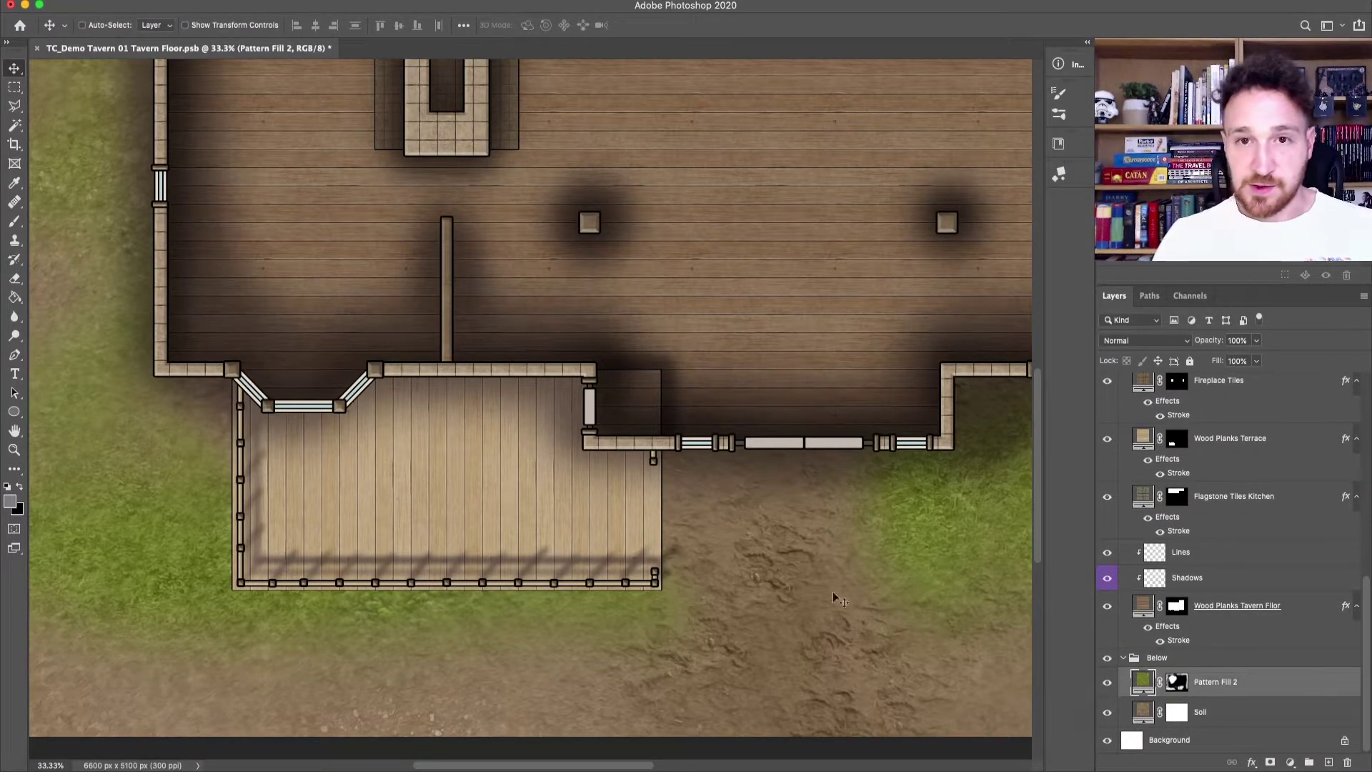
Step: Add a layer named Shadow above Pattern Fill 2, with Multiply blending and a violet color label
click(1329, 764)
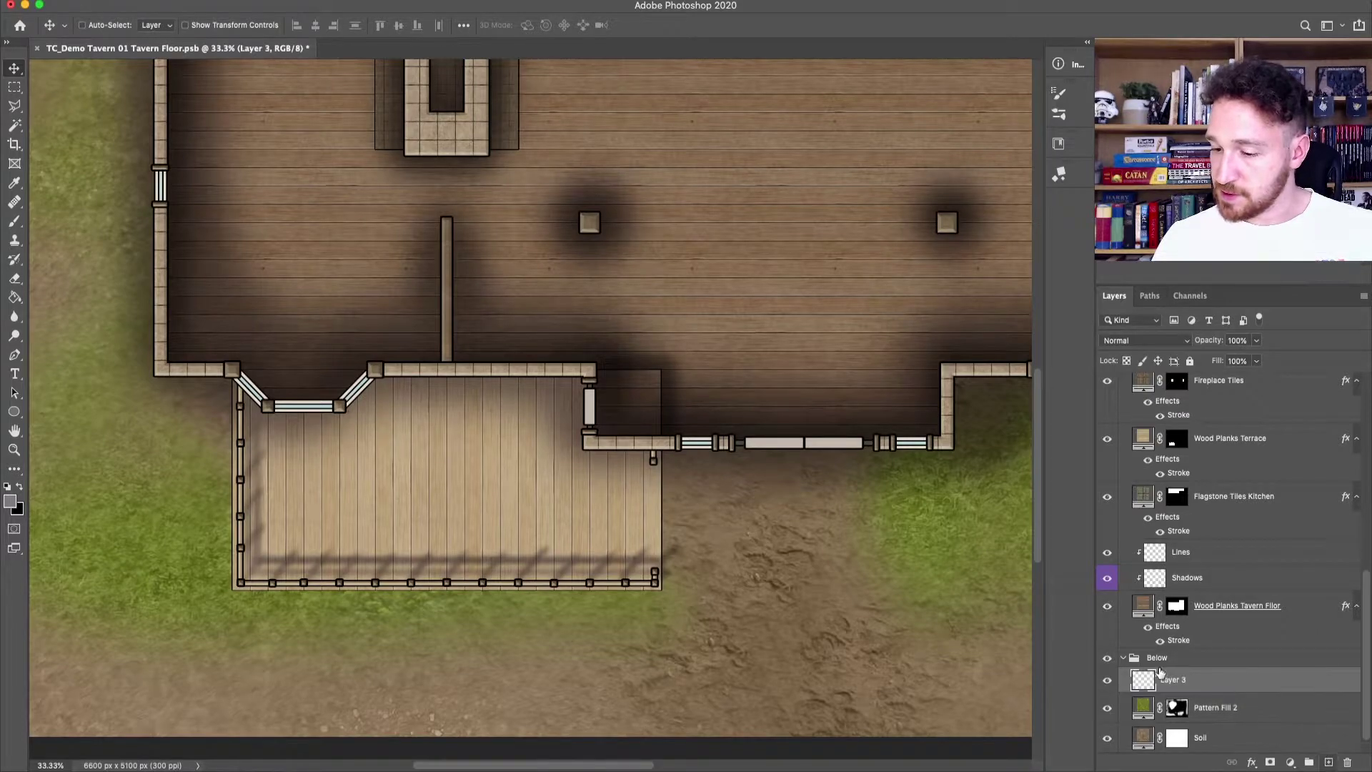
text(Shadow)
key(Return)
click(1151, 345)
click(1150, 345)
right_click(1210, 680)
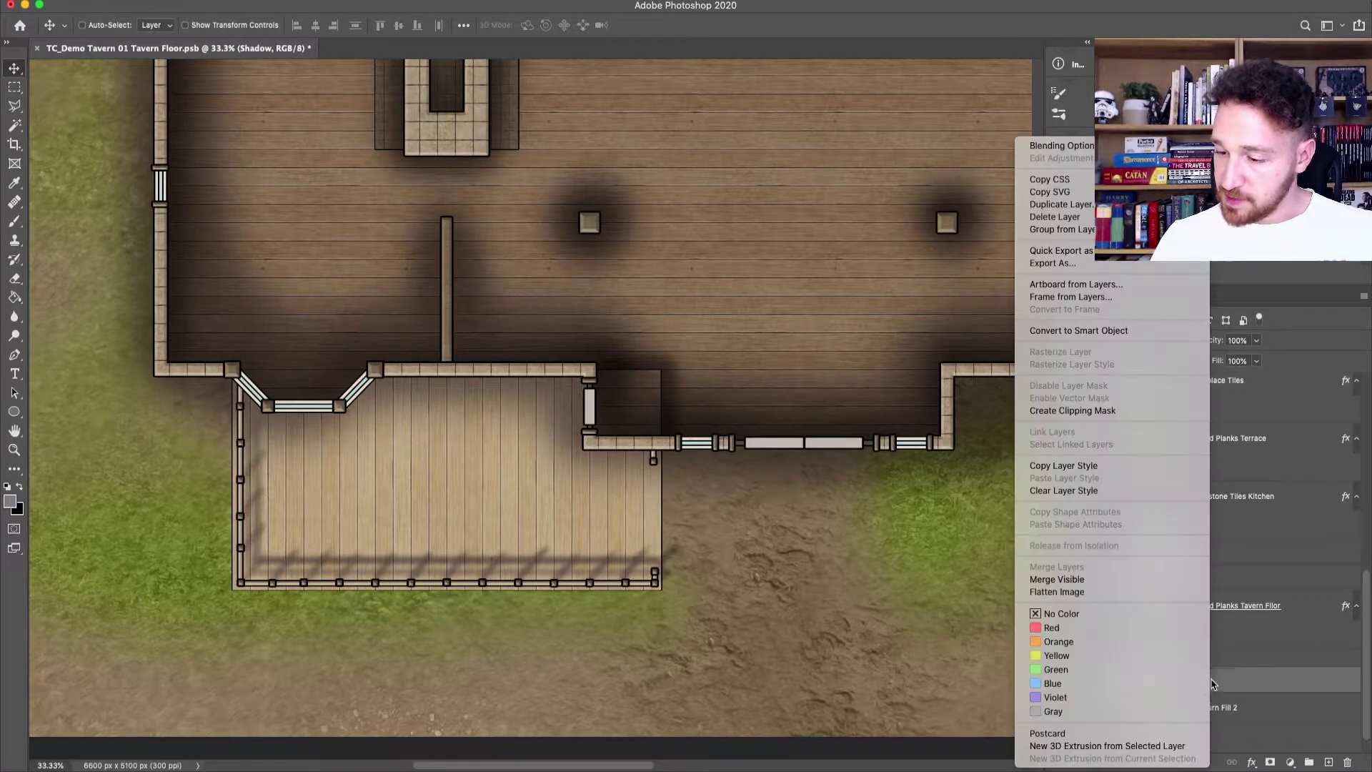
click(1085, 699)
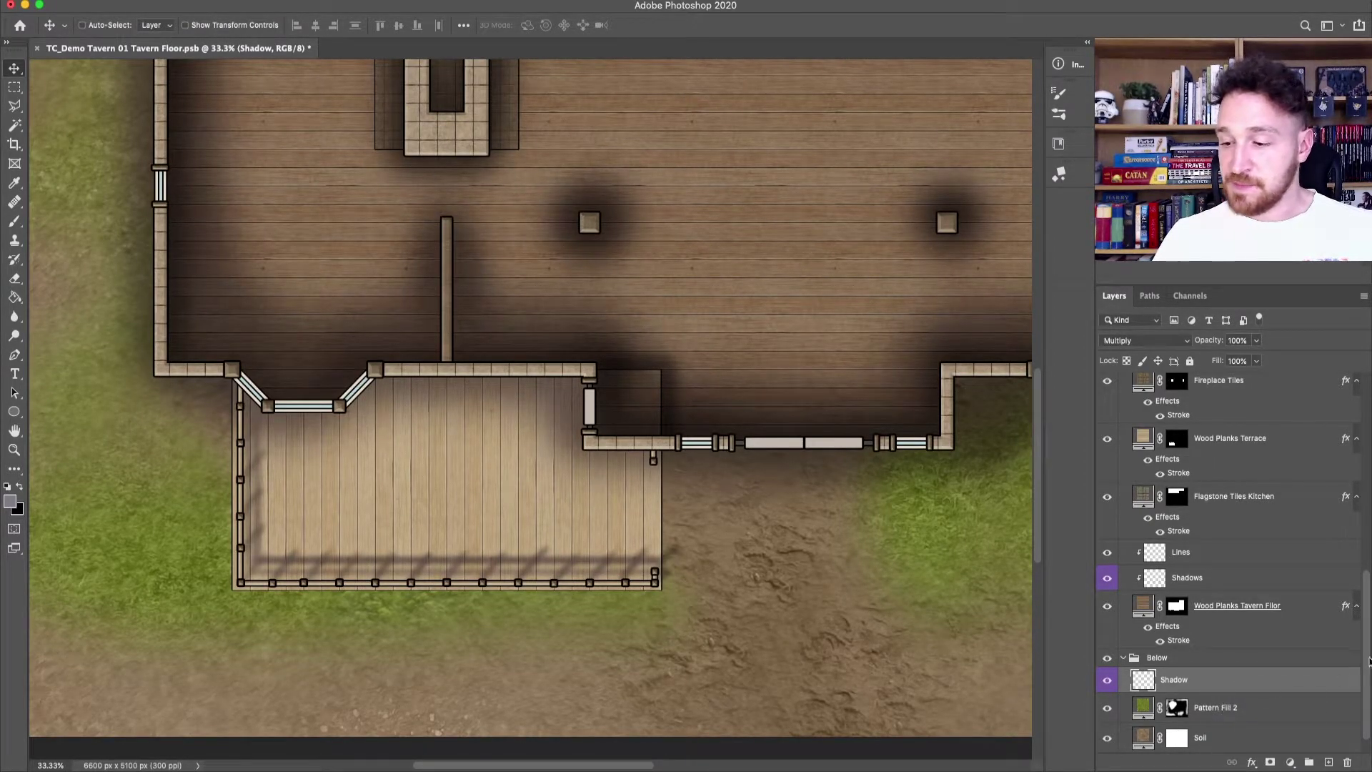
Step: Rename the Pattern Fill 2 layer as Grass
click(1220, 708)
text(Grass)
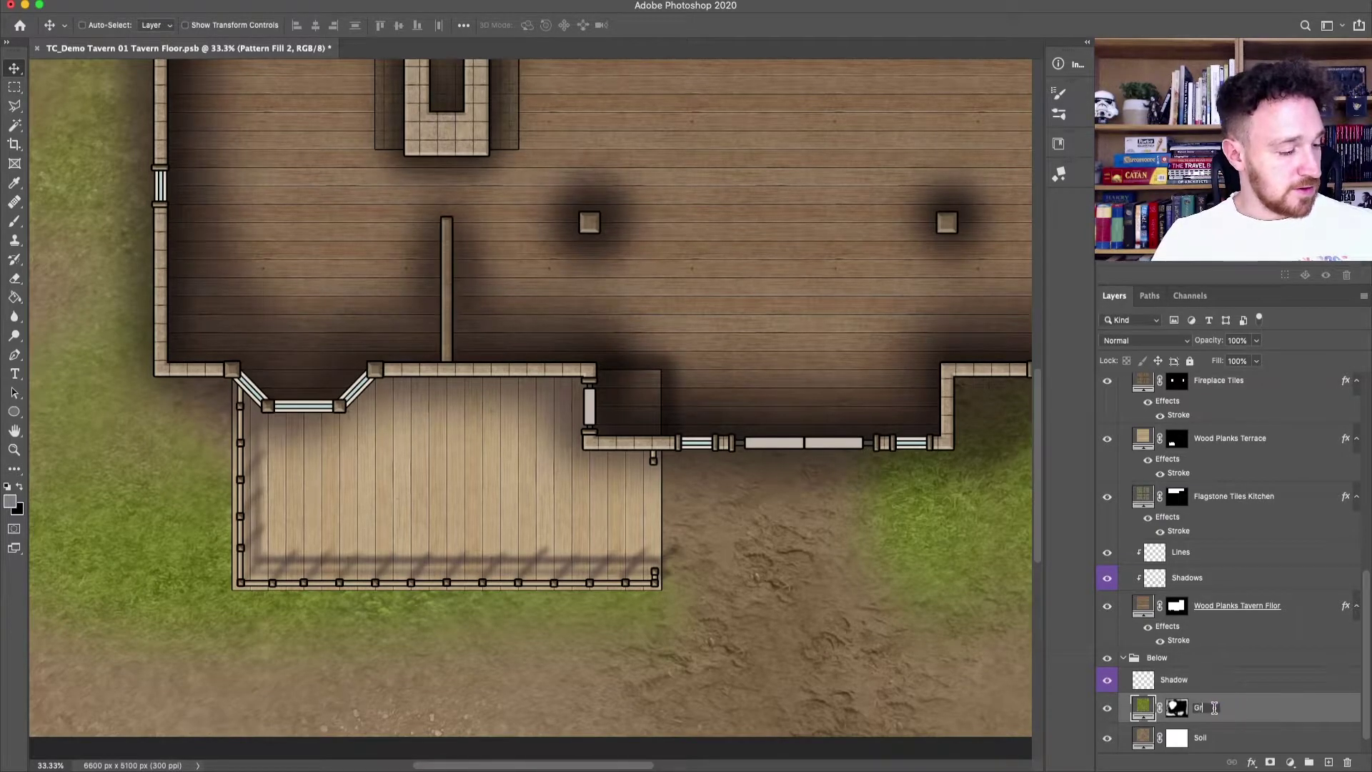
key(Return)
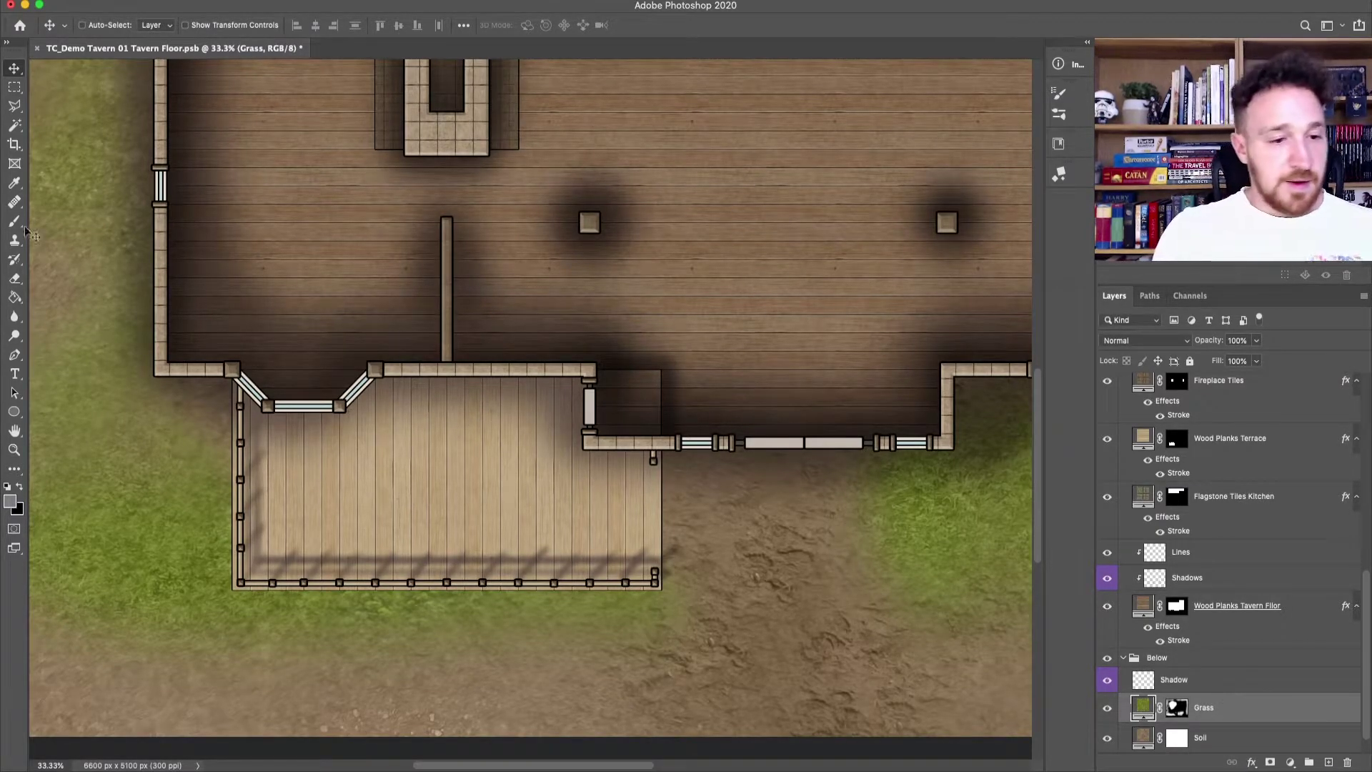
Step: Paint a ground shadow around the terrace's outer edges on the Below group's Shadow layer with the 150 px brush
key(b)
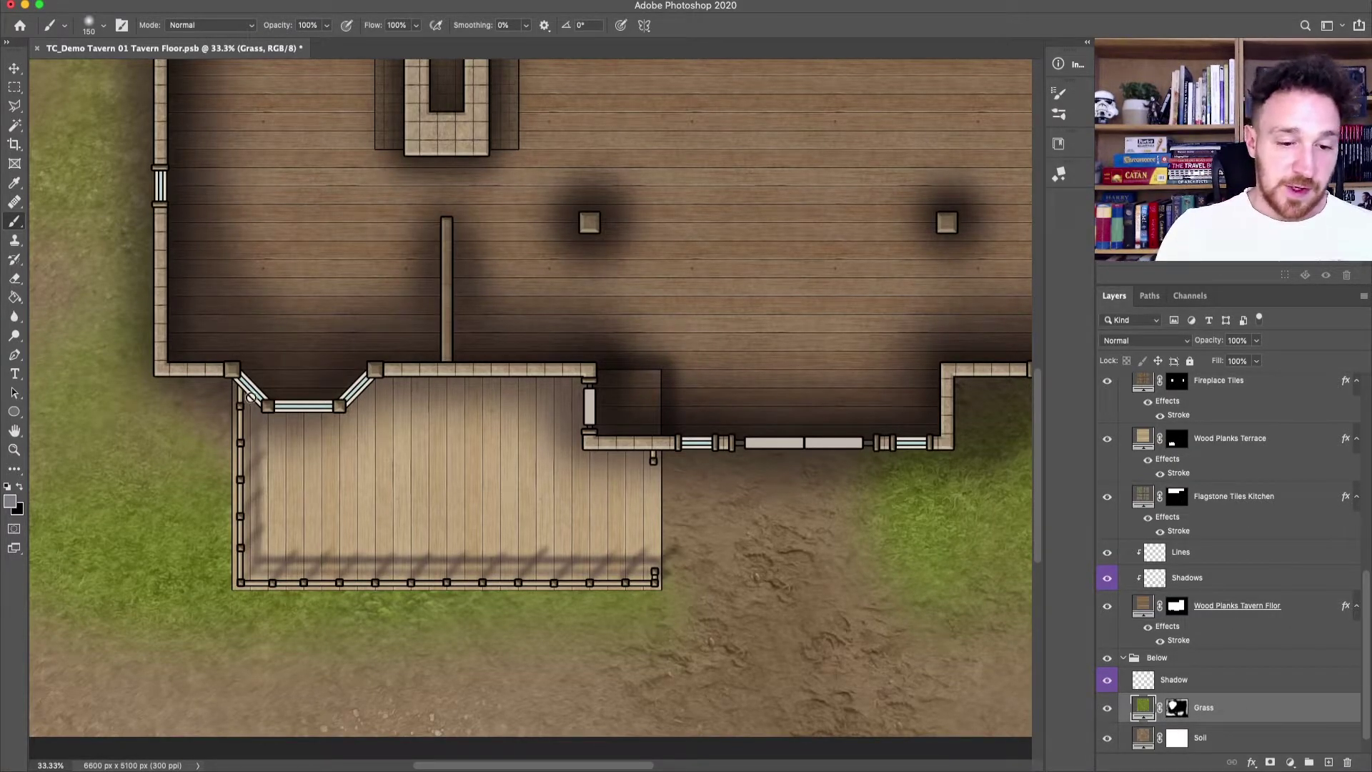
click(1163, 684)
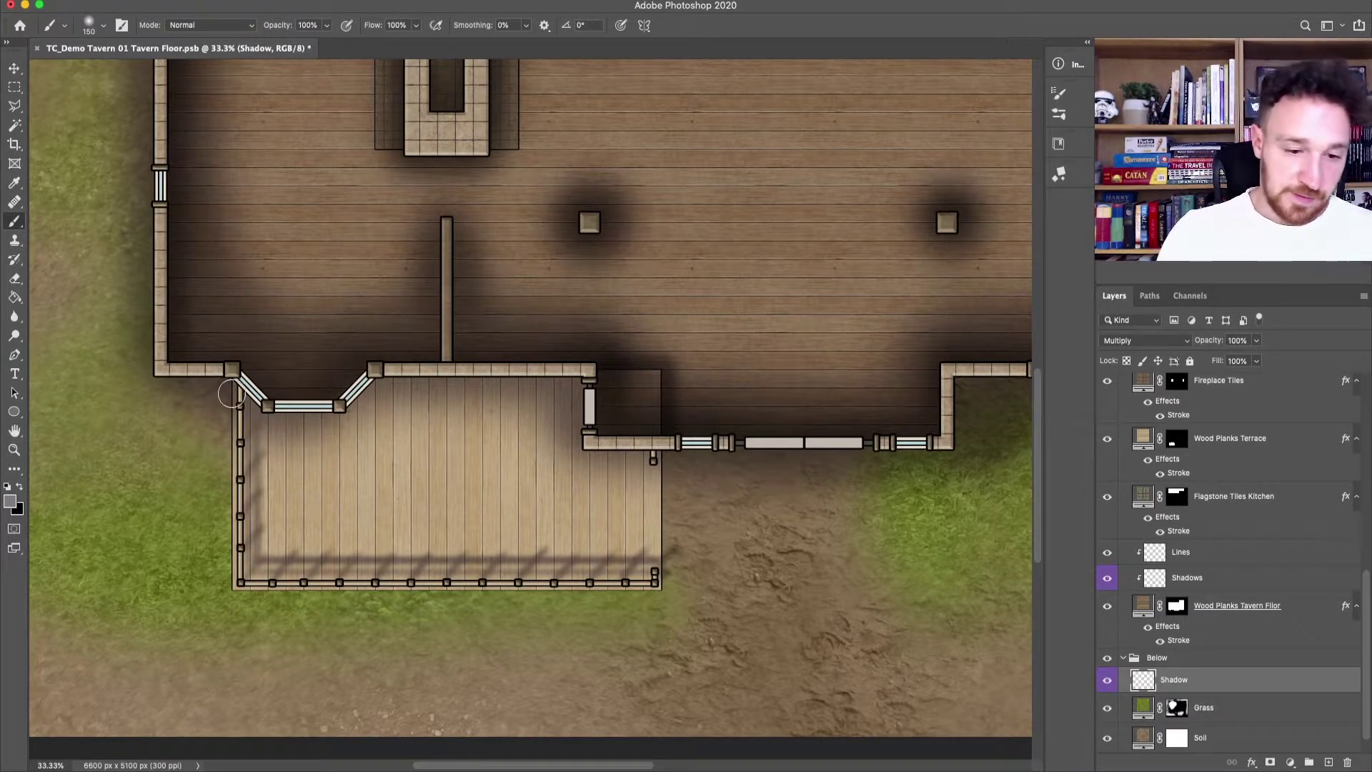
mouse_move(231, 416)
mouse_down()
mouse_move(232, 585)
mouse_move(378, 595)
mouse_move(463, 589)
mouse_move(660, 440)
mouse_up()
scroll(725, 575, down, 3)
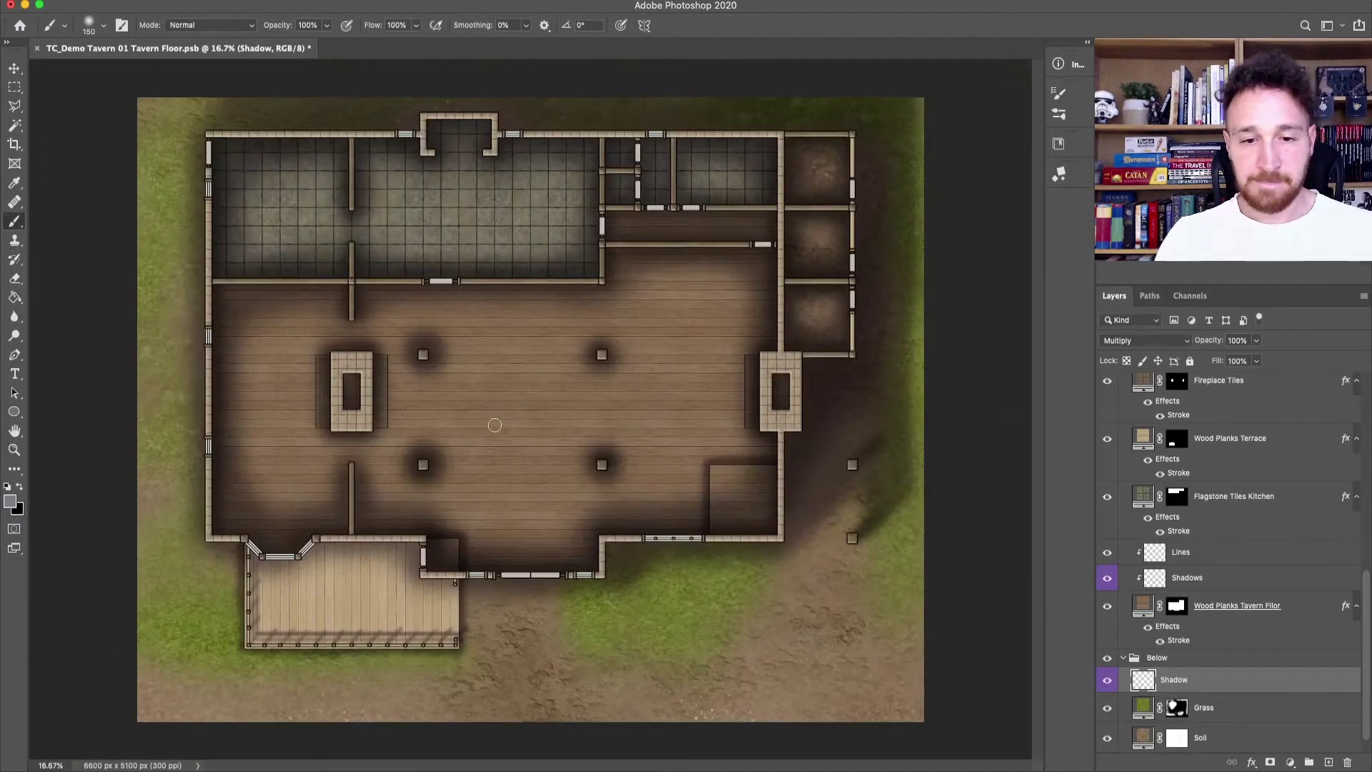
Step: Select the Base layer of the Interior shadows group by picking from the floor near the front entrance
click(14, 68)
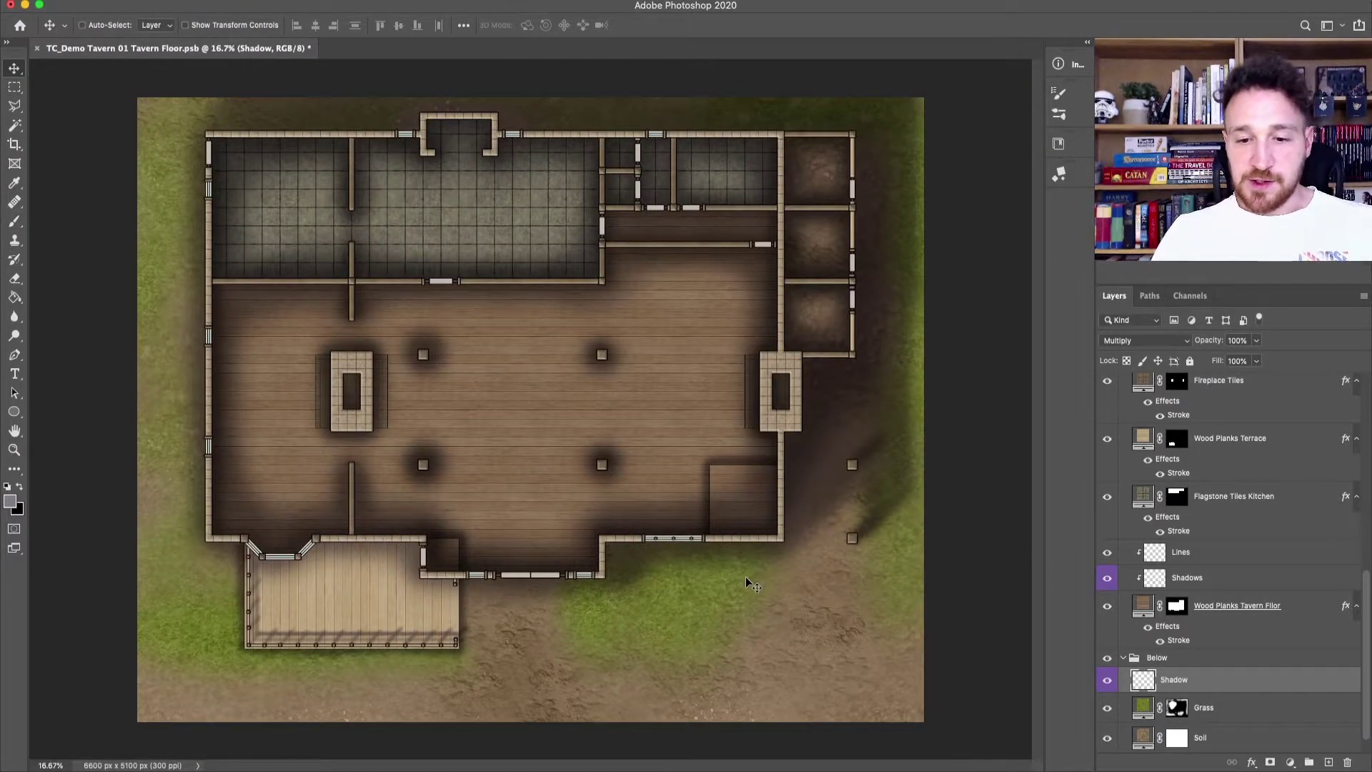
key(super+plus)
drag(550, 589, 746, 507)
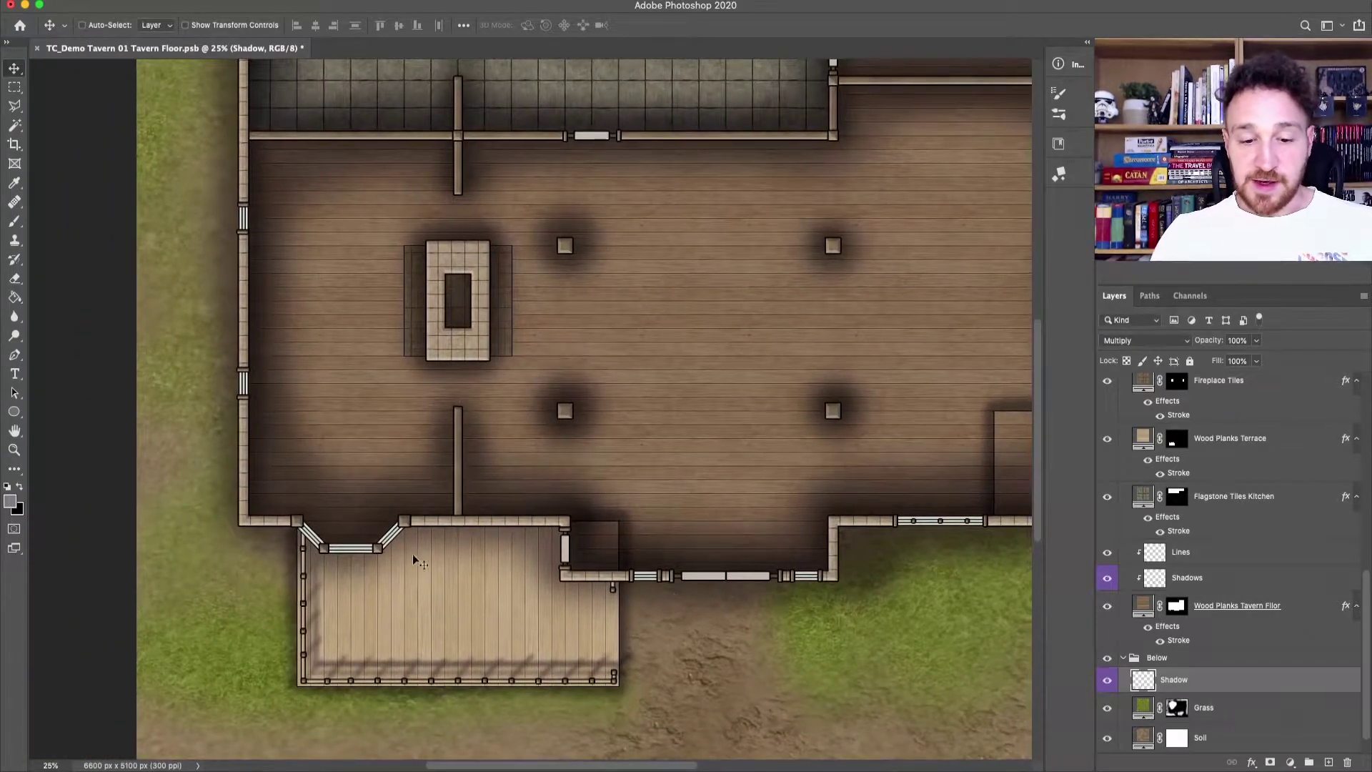
key(super+plus)
drag(782, 561, 692, 474)
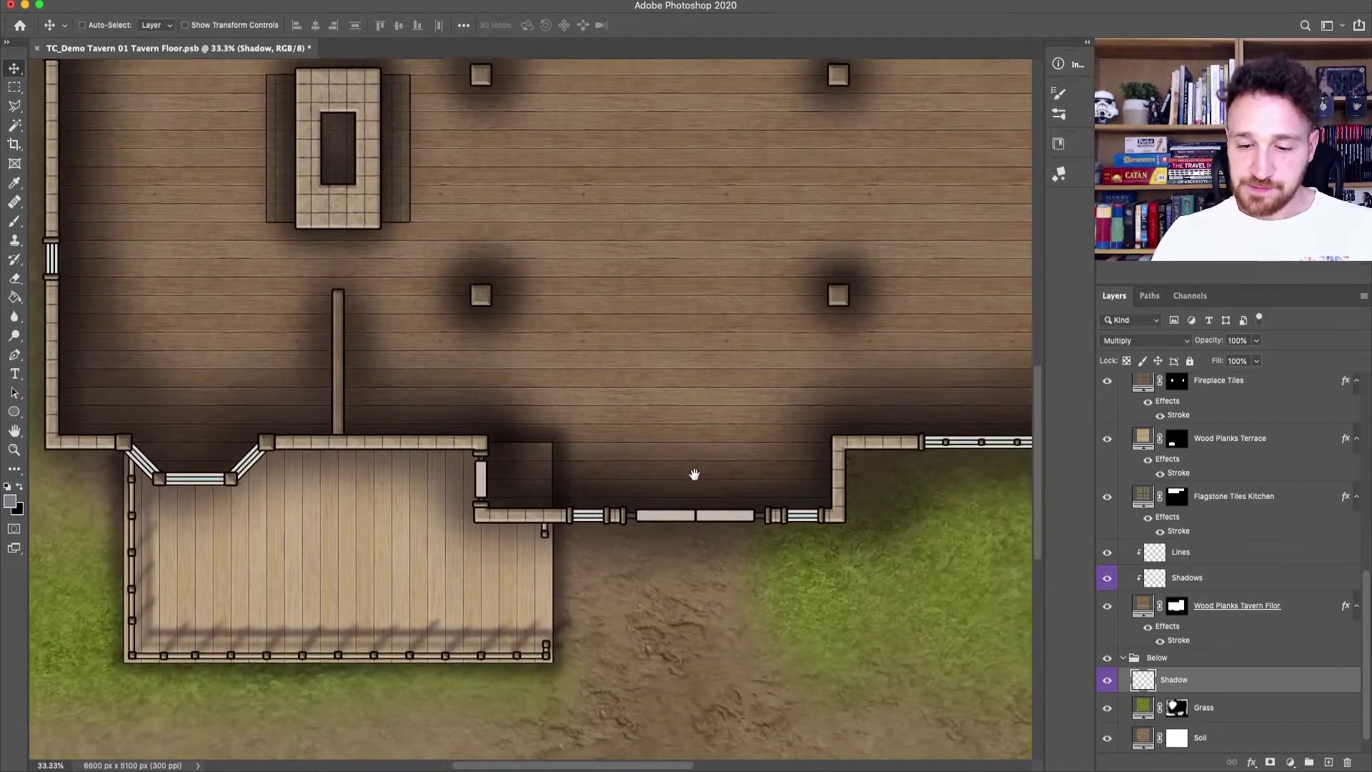
right_click(670, 480)
click(687, 472)
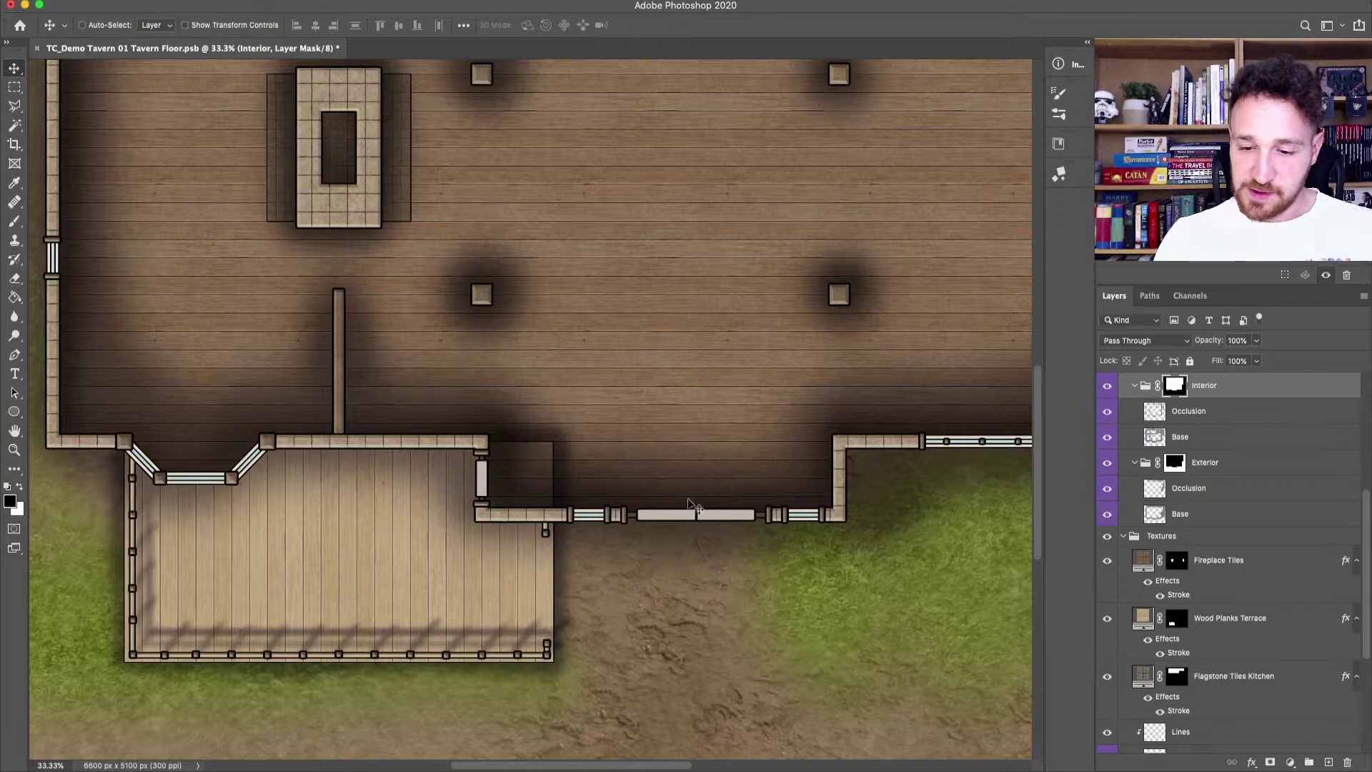
scroll(1344, 529, up, 3)
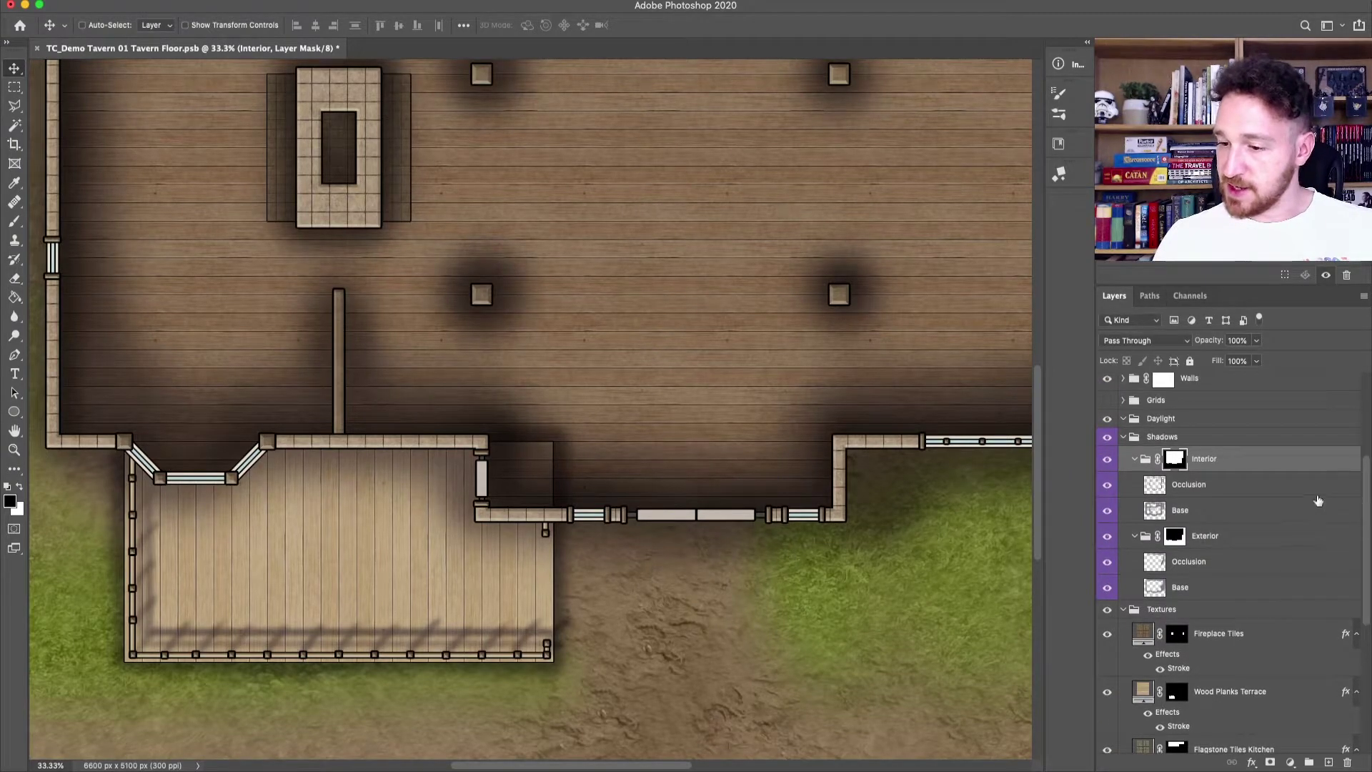
click(1201, 510)
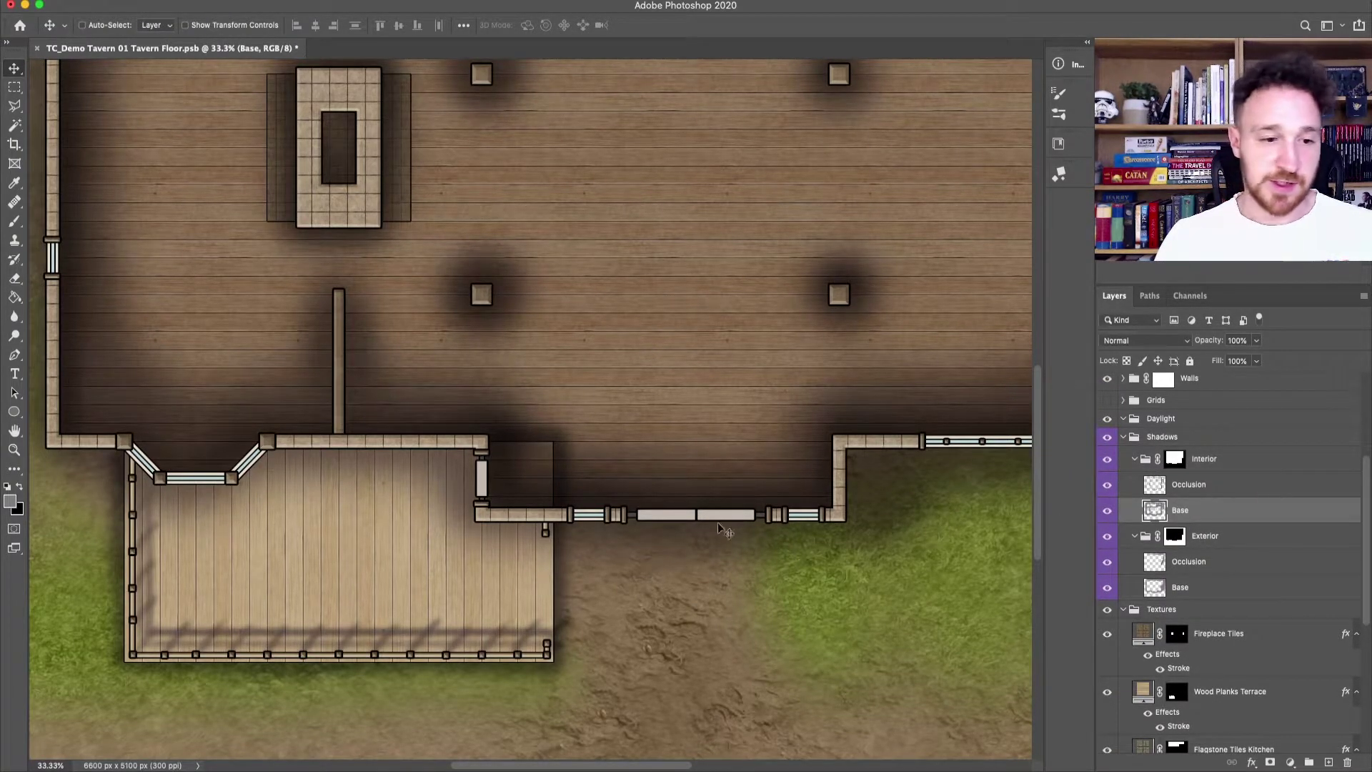
Step: Erase shadow inside the two small windows flanking the front entrance using a soft 175 px Eraser brush
click(14, 280)
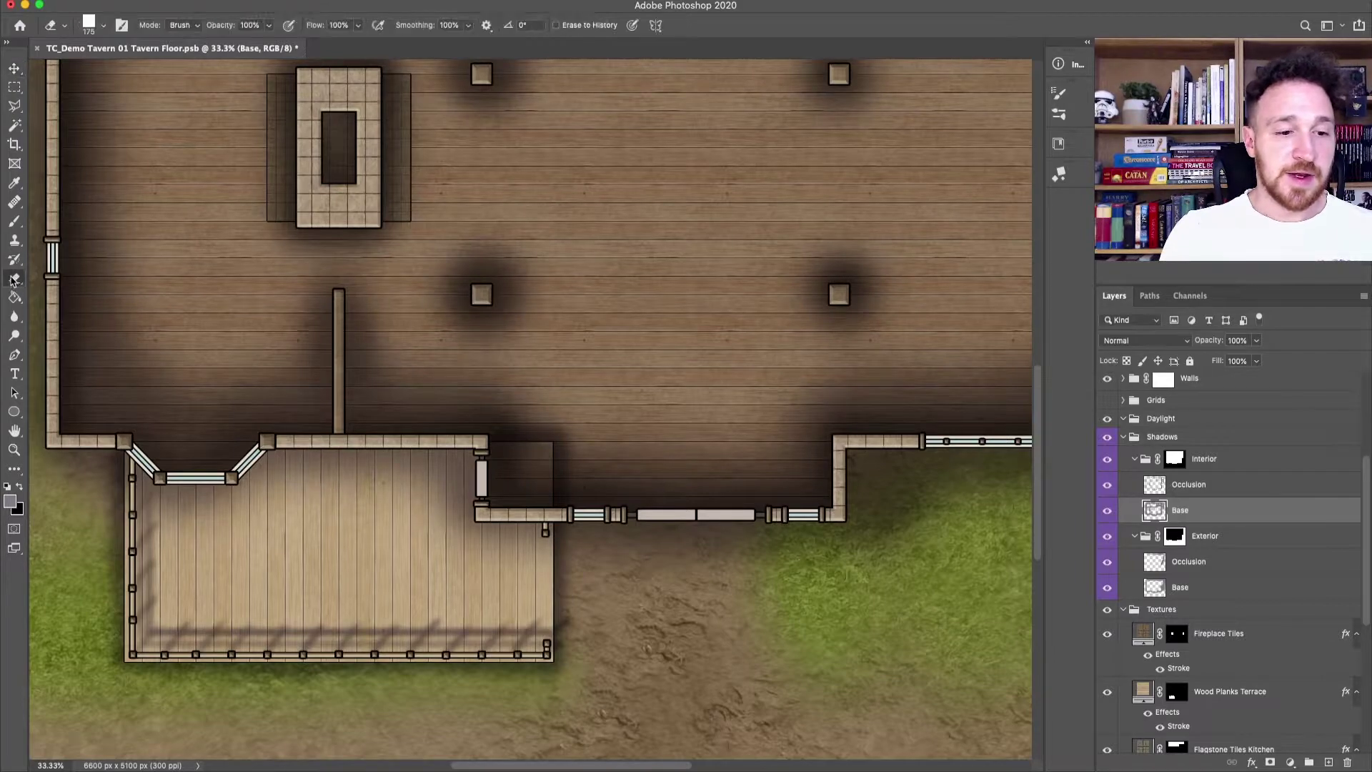
click(101, 27)
click(121, 171)
key(Return)
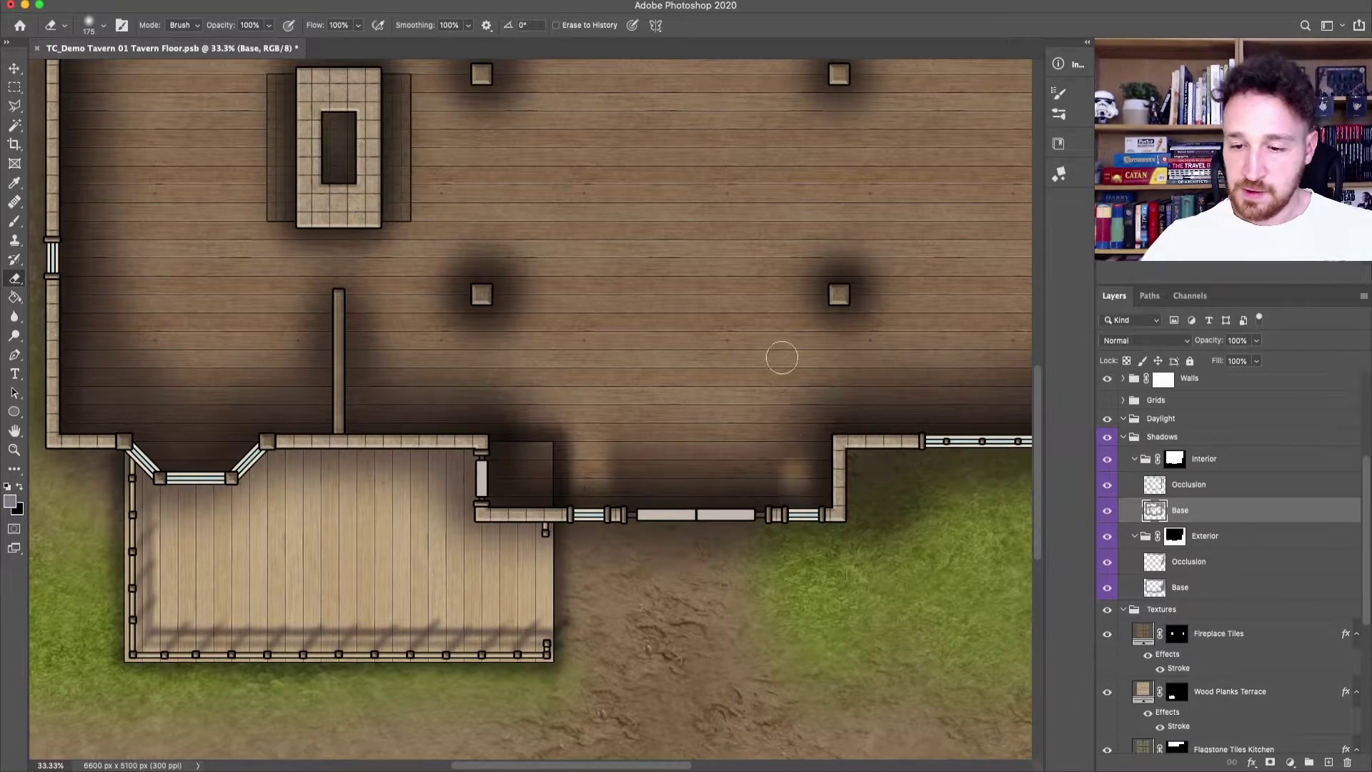
Step: Erase streaks of interior shadow along the wide multi-pane window east of the front entrance
scroll(843, 371, right, 5)
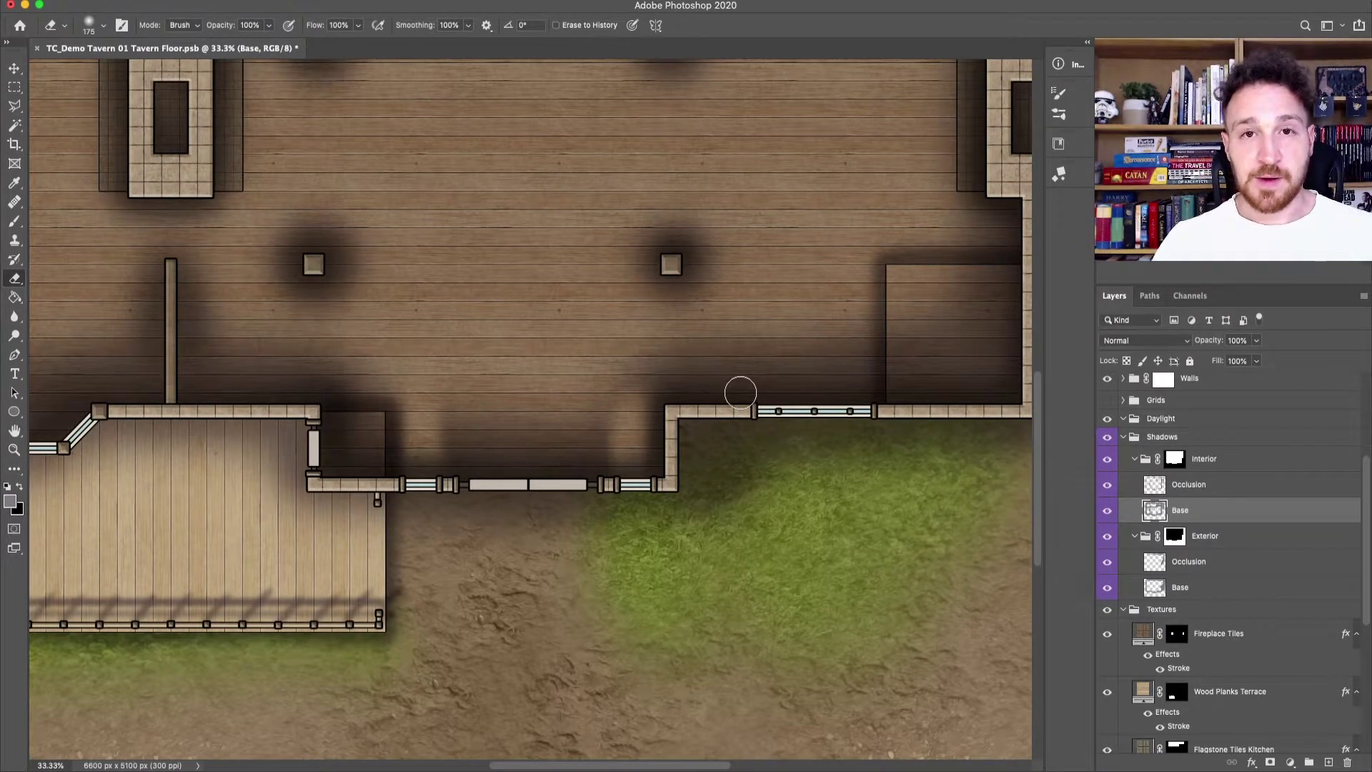
click(759, 368)
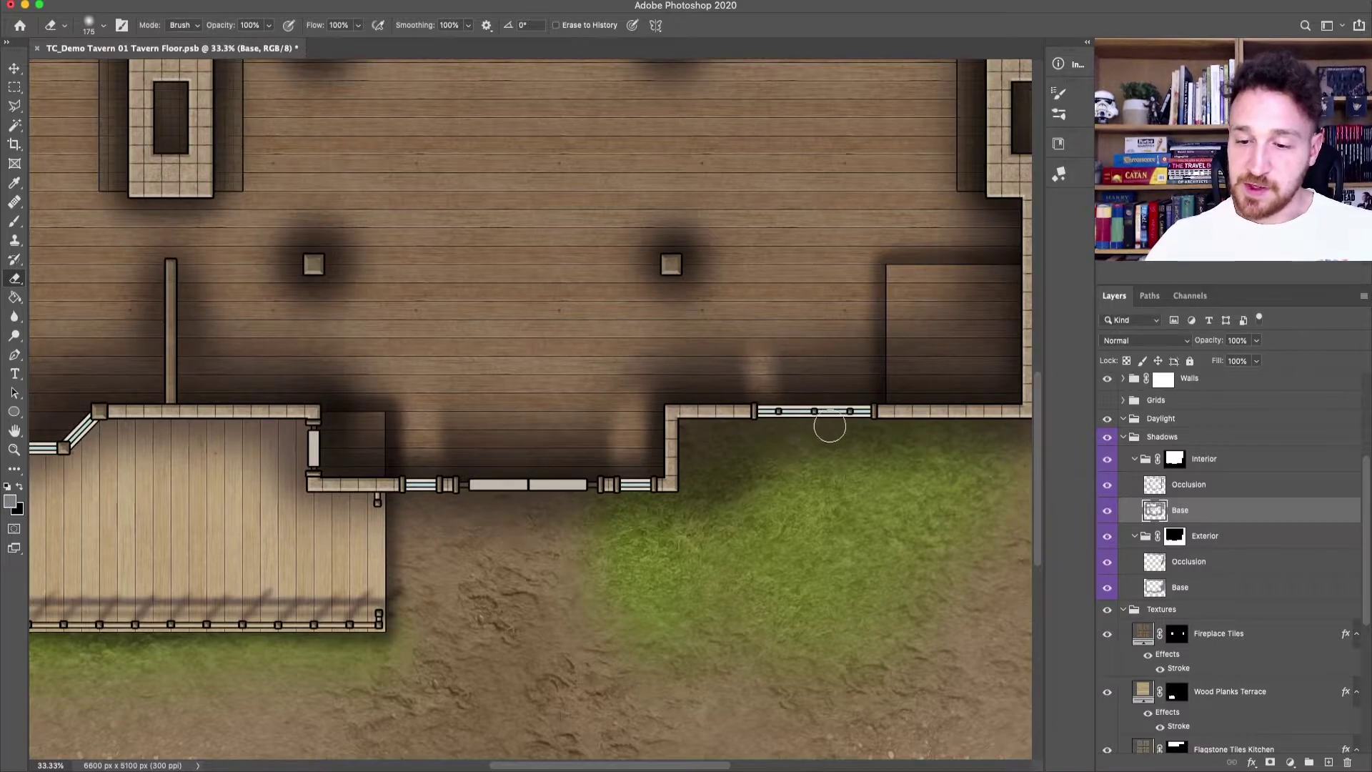
drag(799, 401, 800, 332)
drag(837, 400, 840, 315)
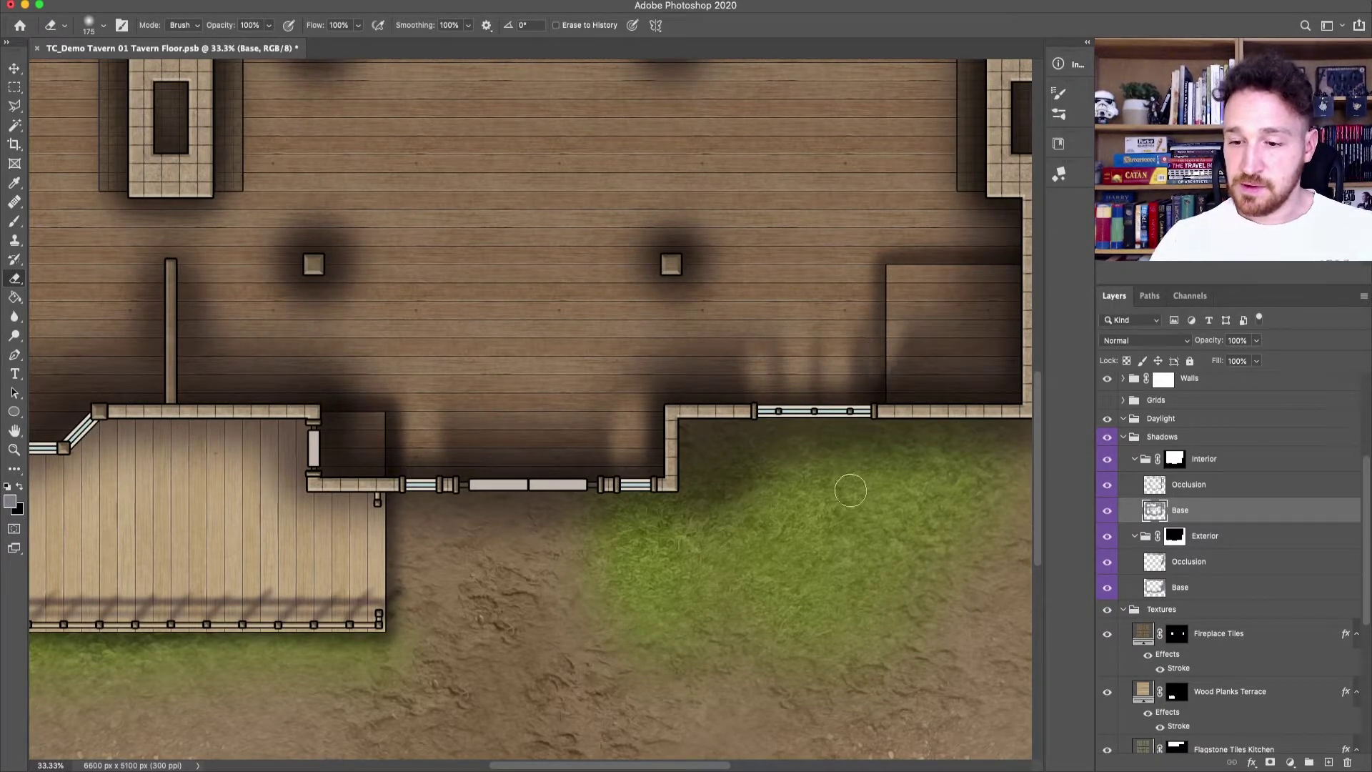
Step: Erase interior shadow inside the bay window above the terrace with the Eraser at 260 px and 175 px
scroll(447, 582, left, 10)
key(bracketright)
key(bracketright)
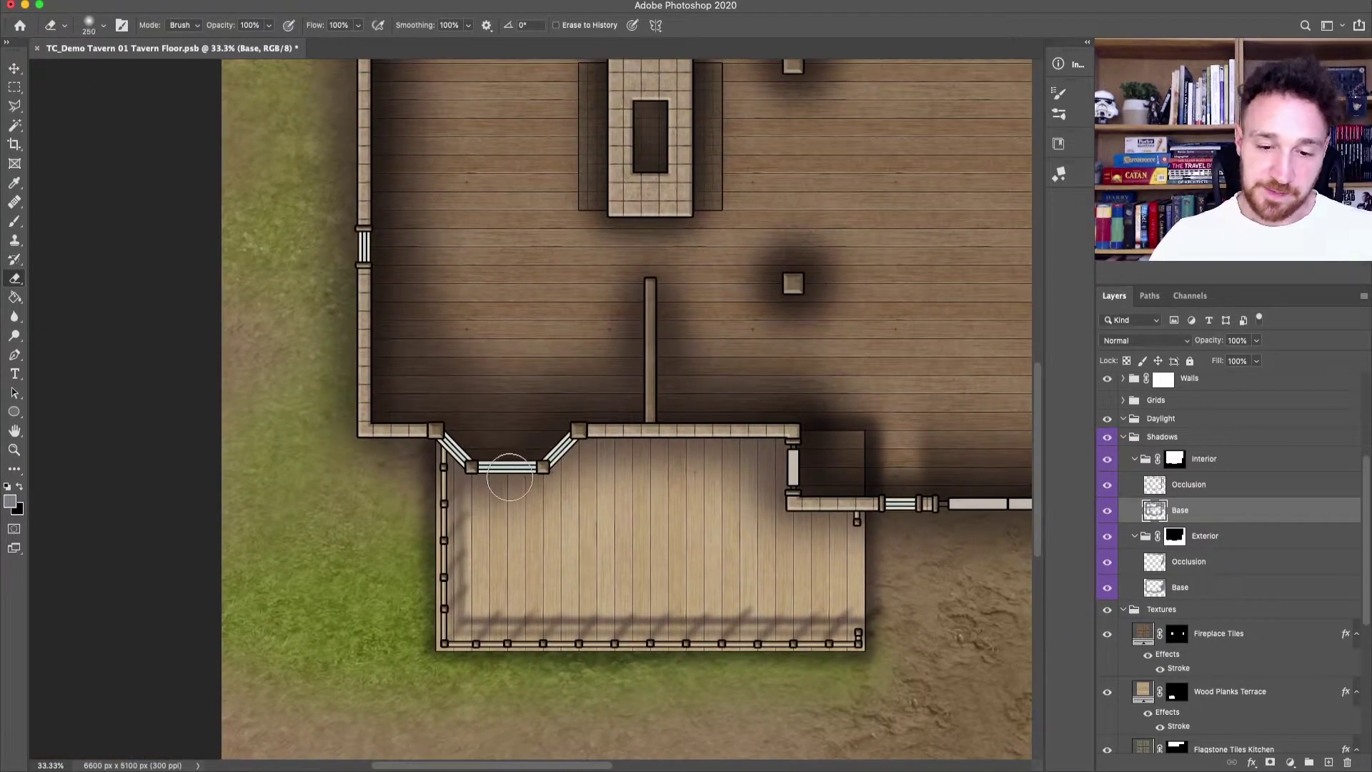
drag(505, 438, 511, 343)
key(bracketleft)
key(bracketleft)
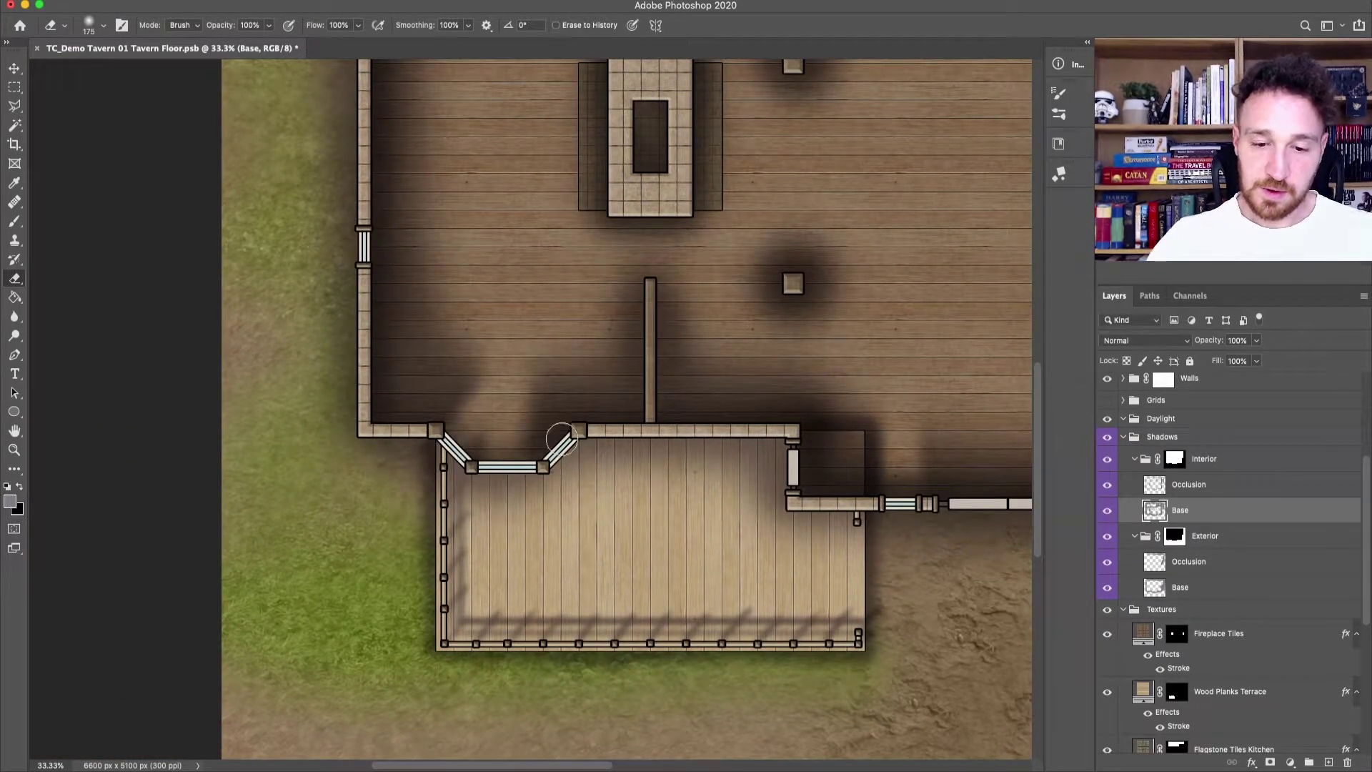
Step: Erase interior shadow inside the windows along the building's north wall, including both beside the kitchen hearth alcove
key(ctrl+minus)
key(ctrl+minus)
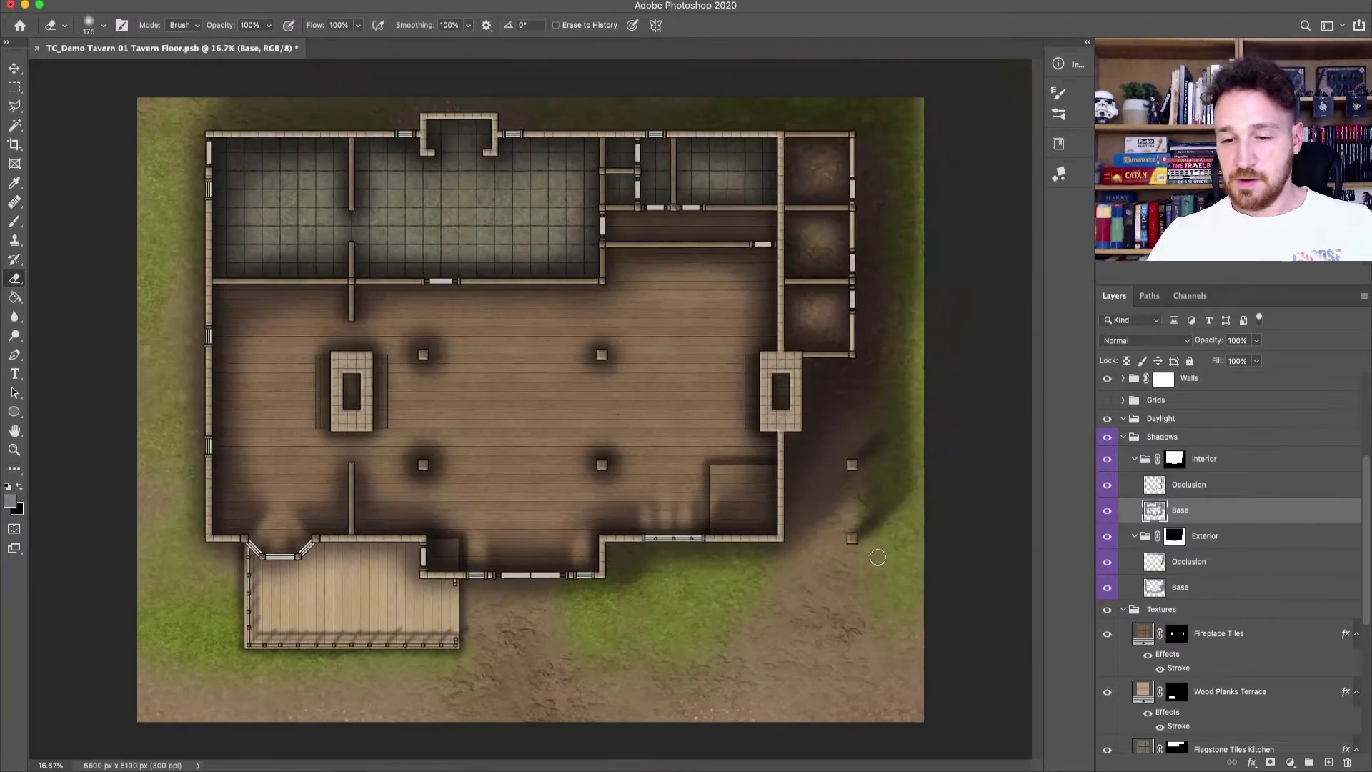
key(ctrl+plus)
scroll(686, 336, up, 5)
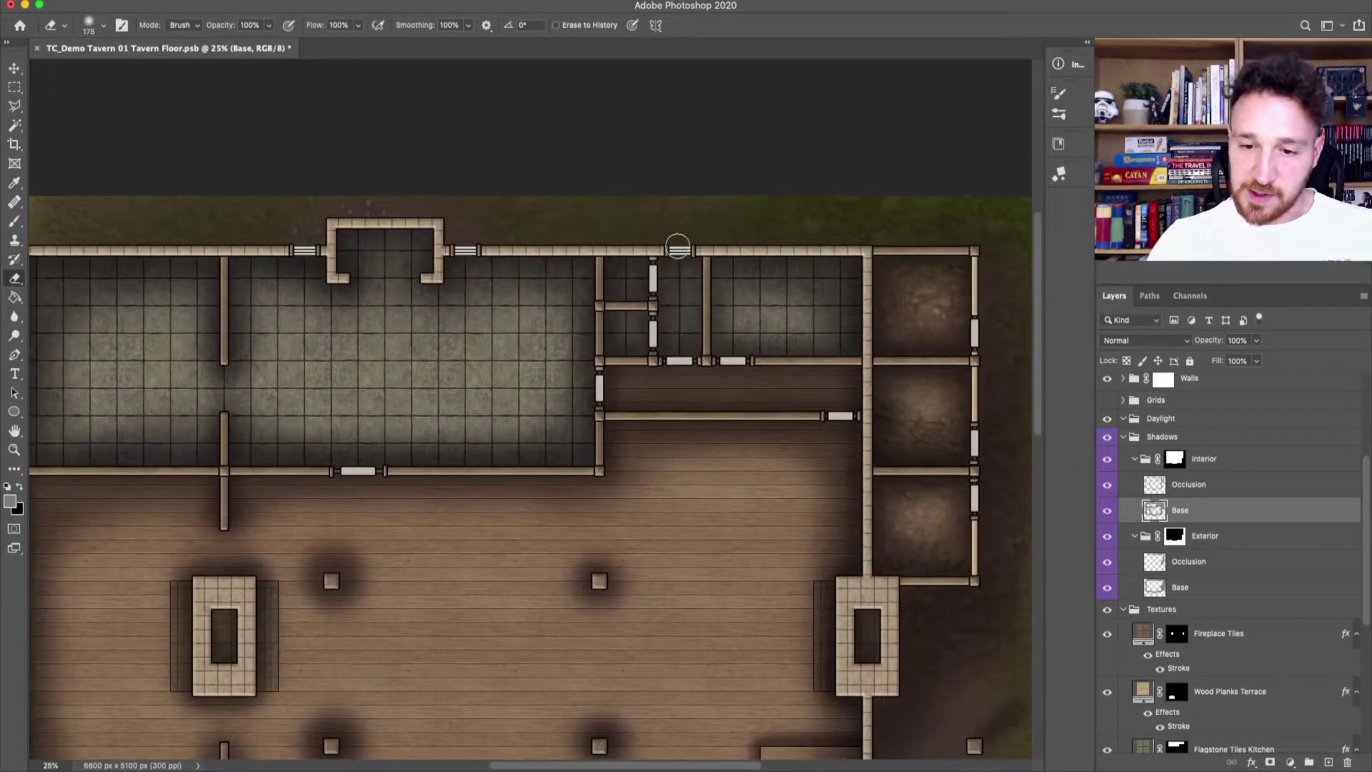
scroll(726, 496, left, 5)
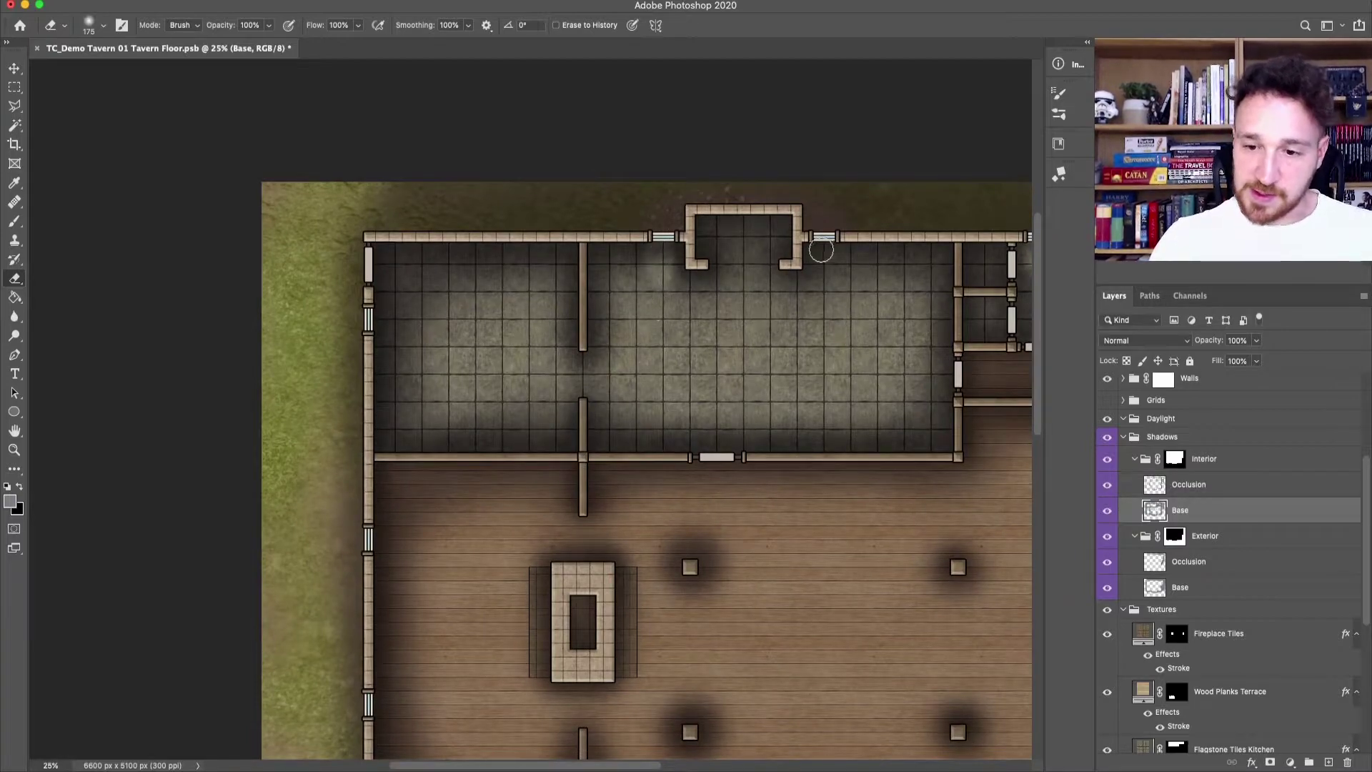
drag(816, 221, 819, 307)
Step: Erase interior shadow inside the west wall's windows, one in the flagstone room and two in the main hall
drag(369, 319, 464, 325)
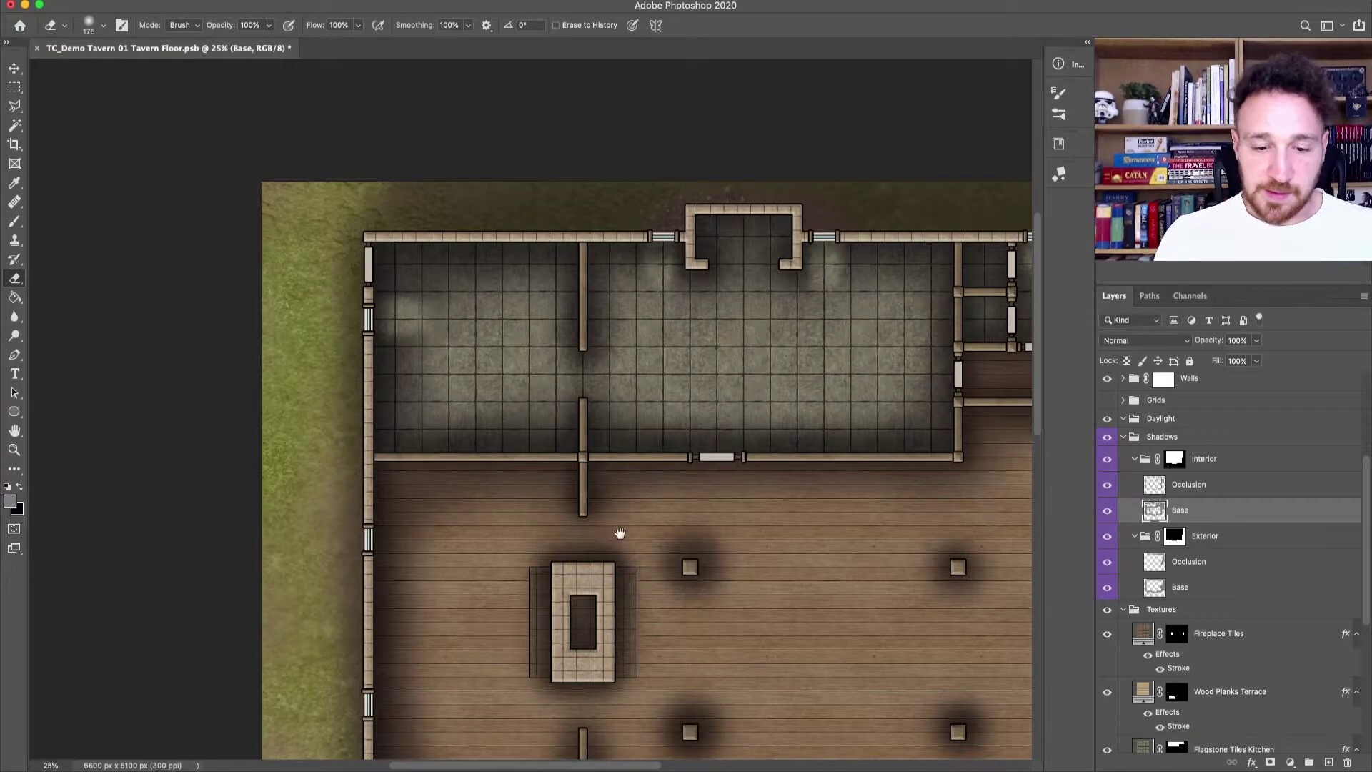
drag(443, 554, 579, 336)
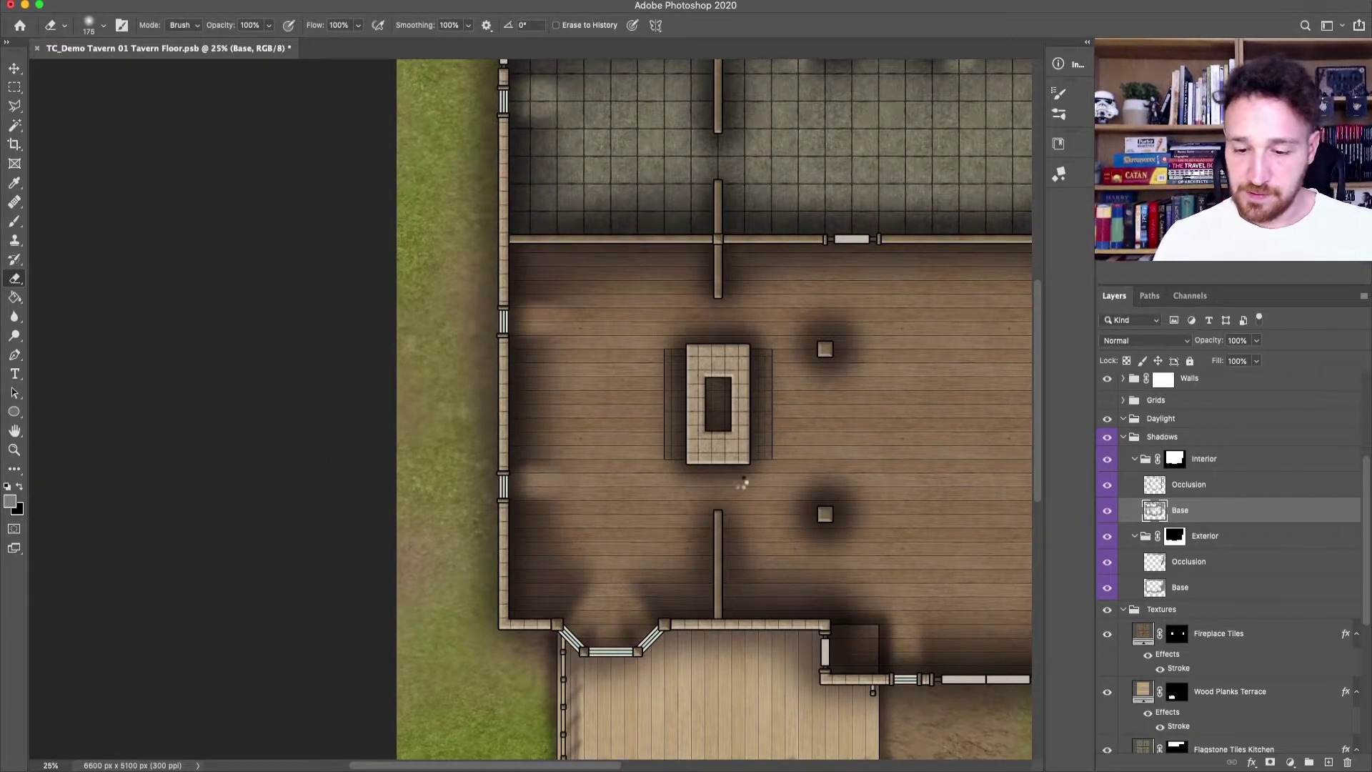
key(super+minus)
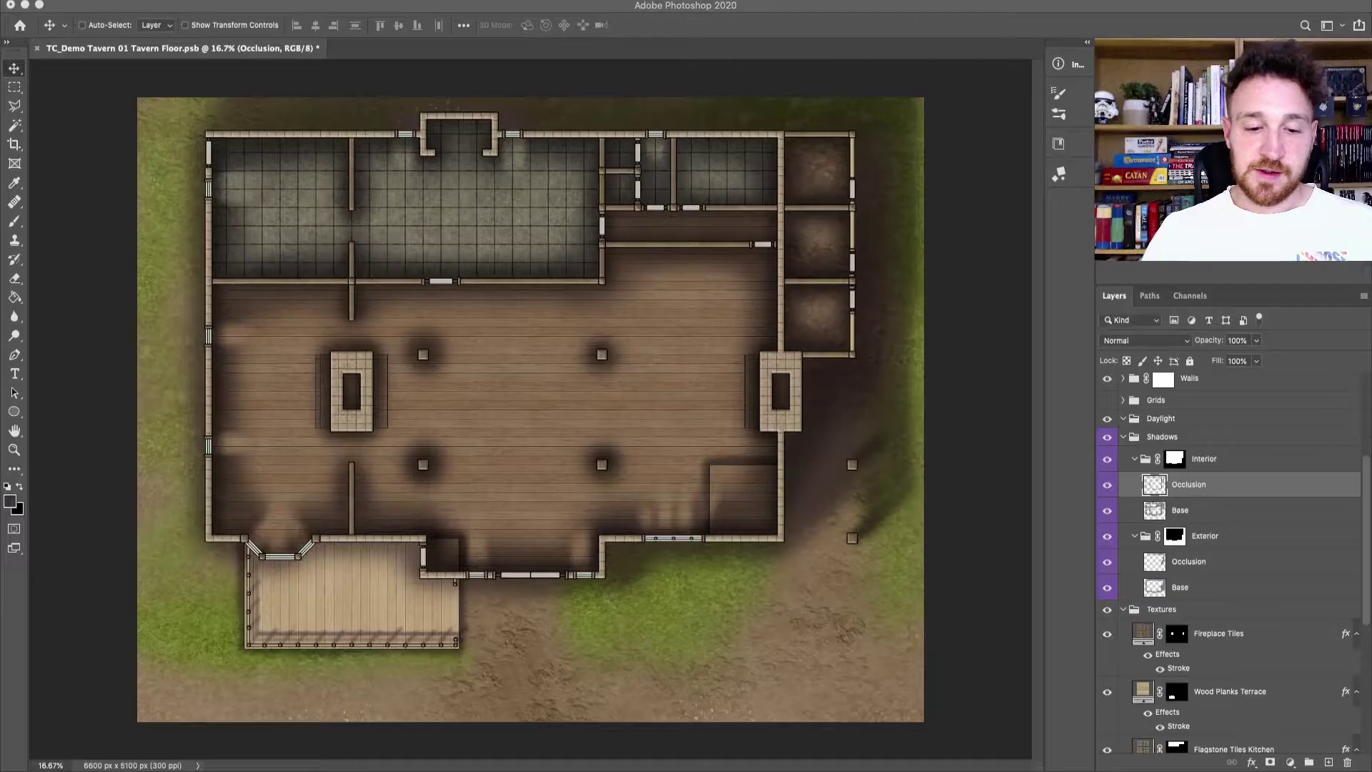
Step: Add a layer named Sunlight above the Shadows group inside Daylight and set its blending to Soft Light
click(1202, 420)
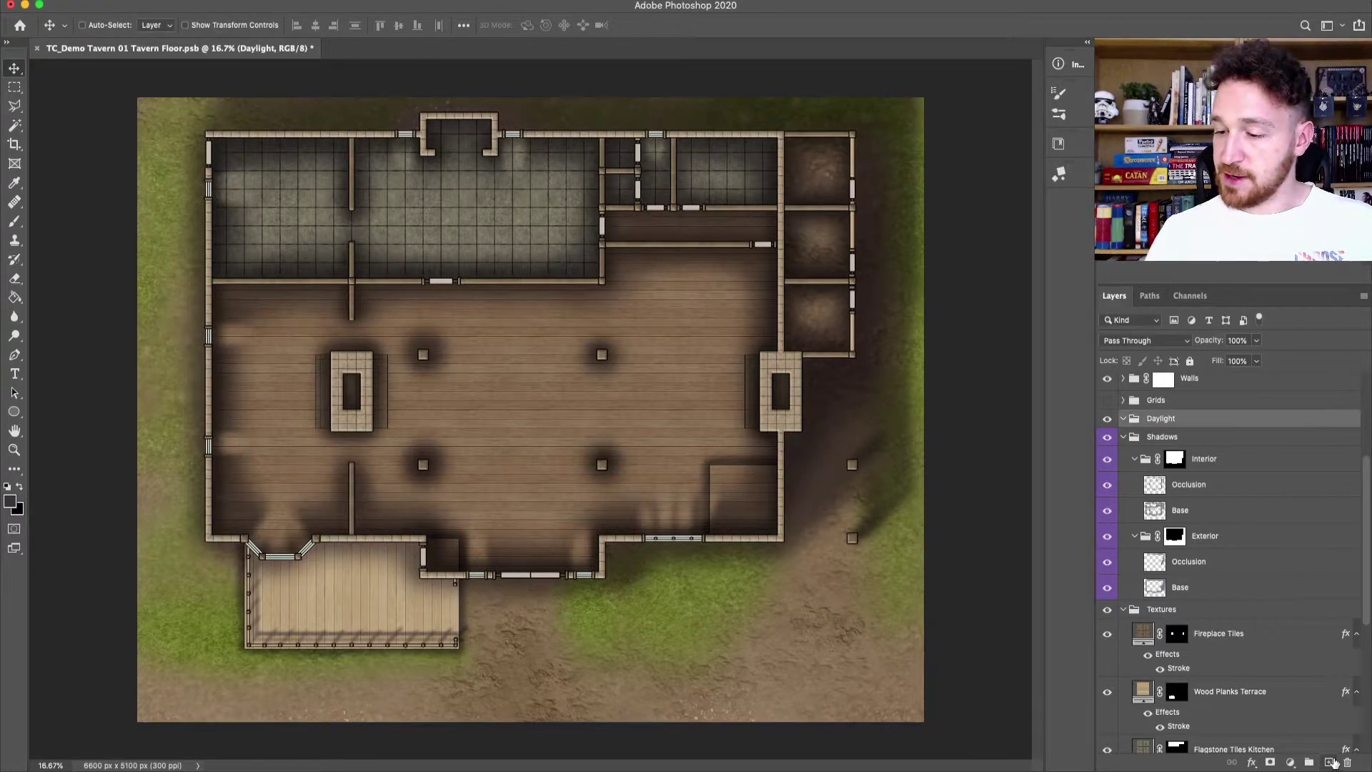
click(1333, 762)
double_click(1181, 439)
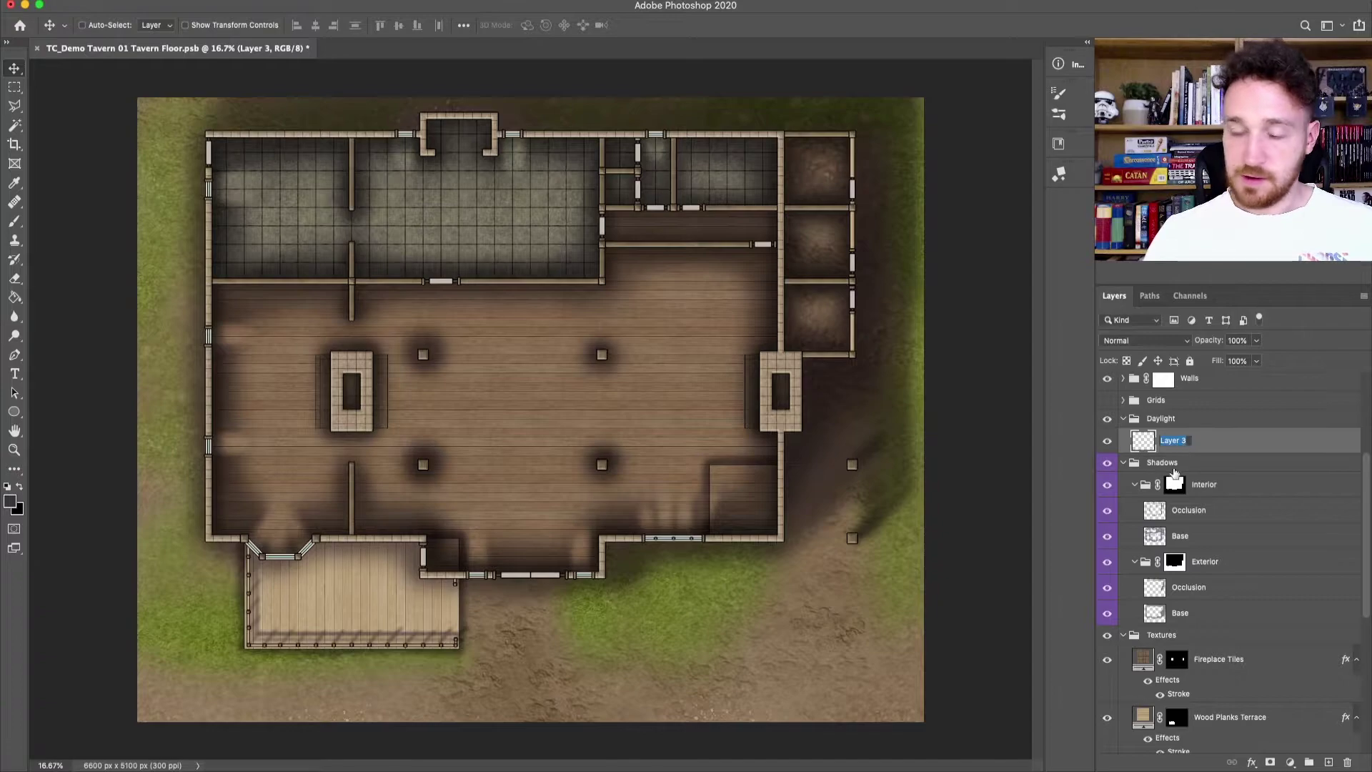
text(Sul)
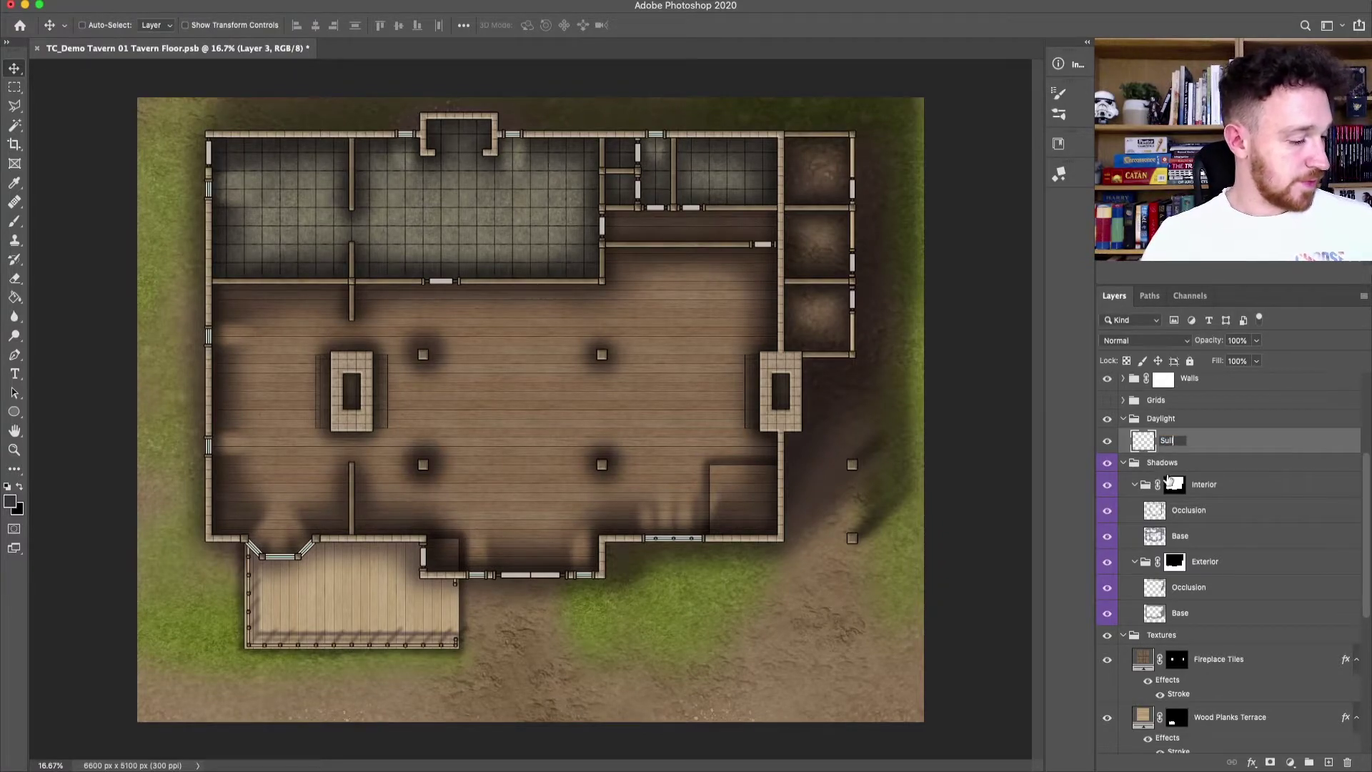
text(ight)
key(Return)
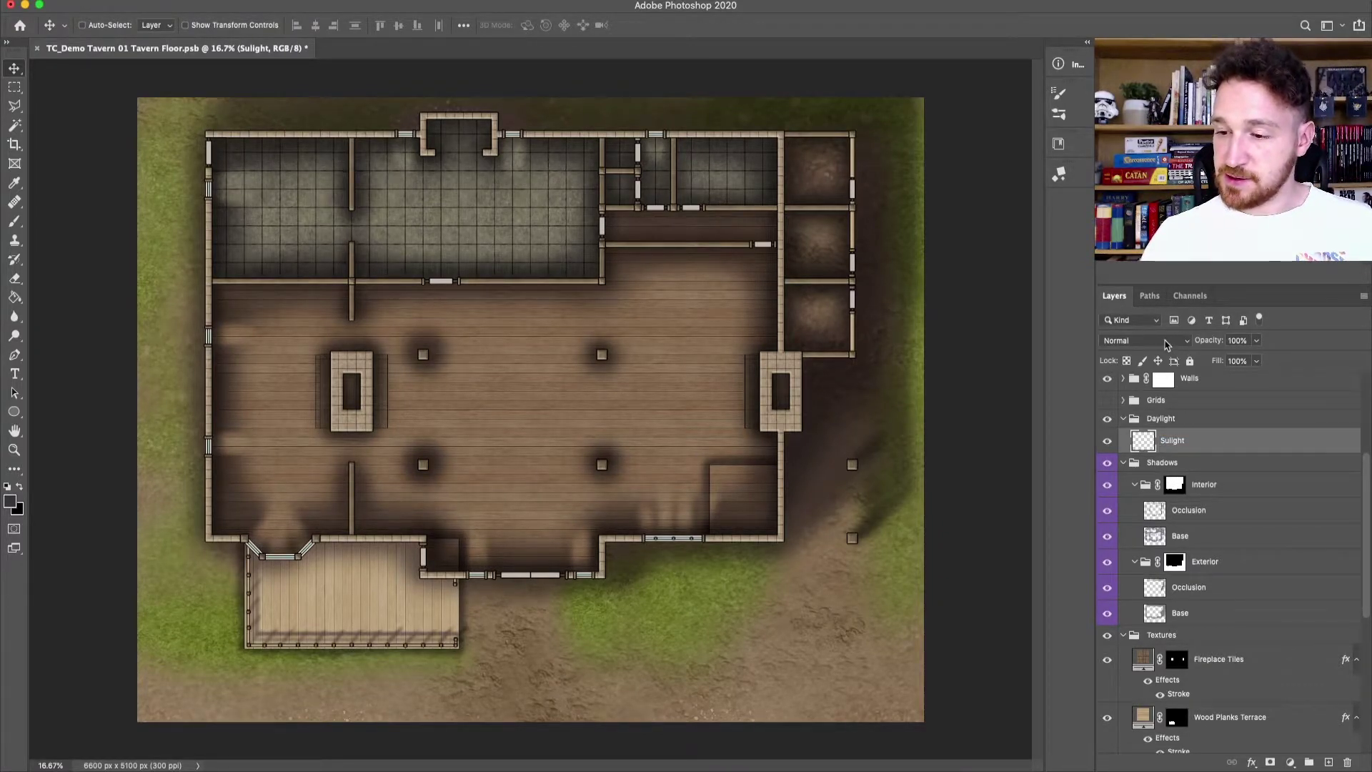
click(1167, 343)
click(1144, 512)
double_click(1171, 441)
text(n)
key(Return)
Step: Set the brush's foreground color to the pale yellow dbd7b7
click(14, 220)
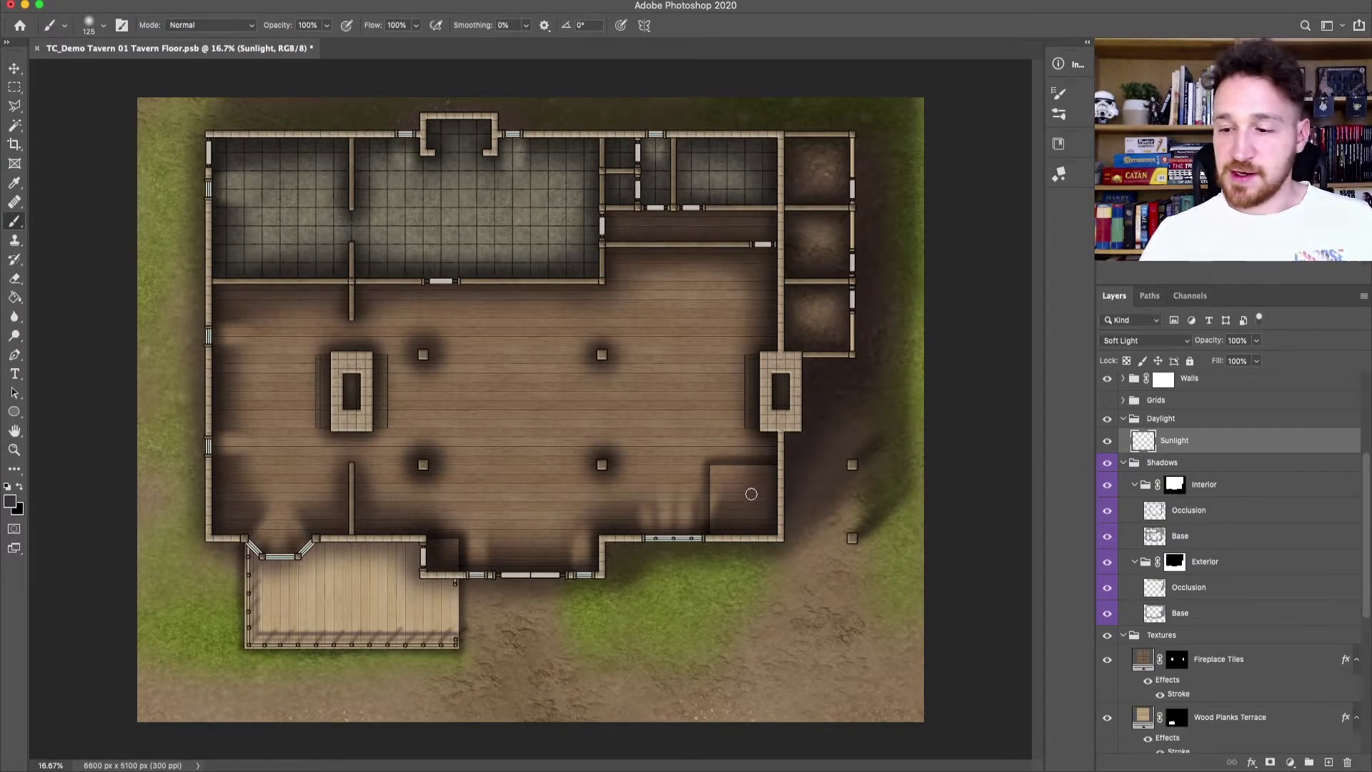
click(14, 503)
click(246, 379)
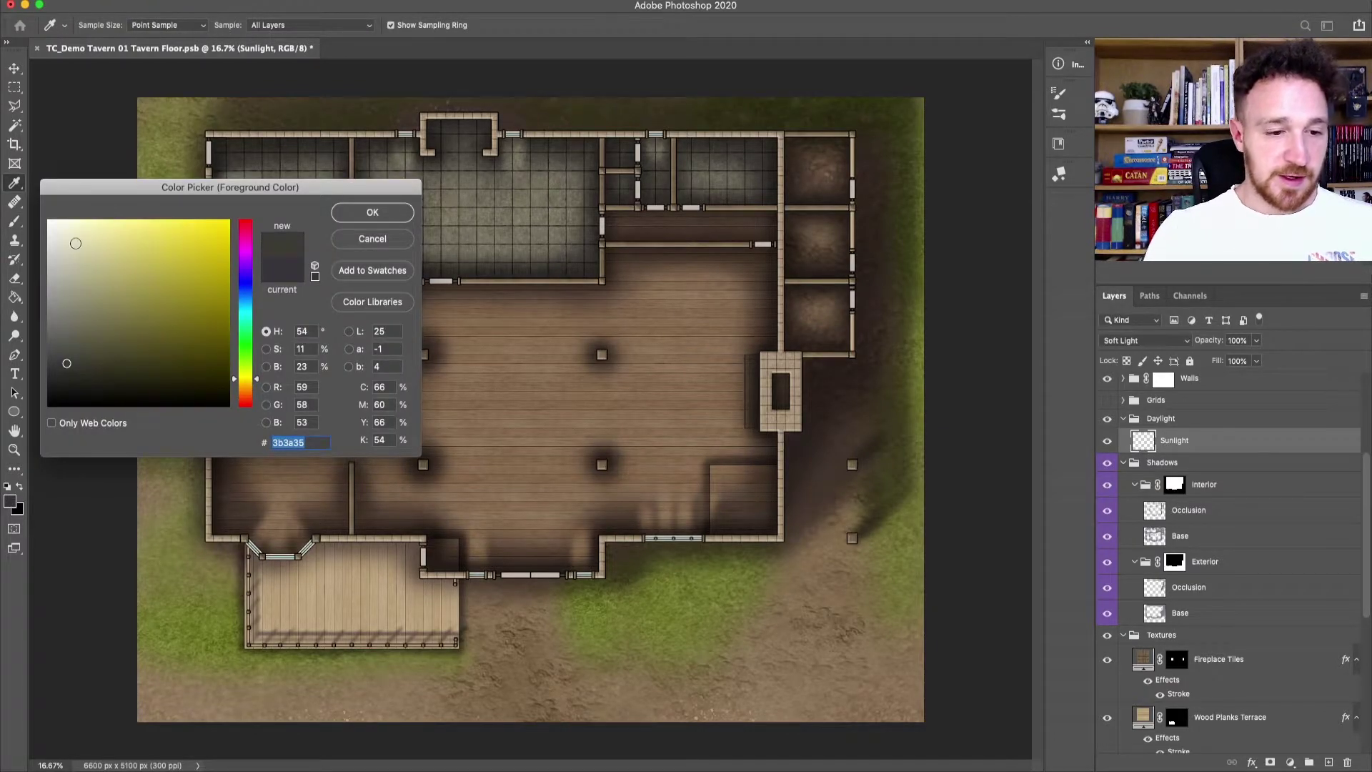
click(75, 245)
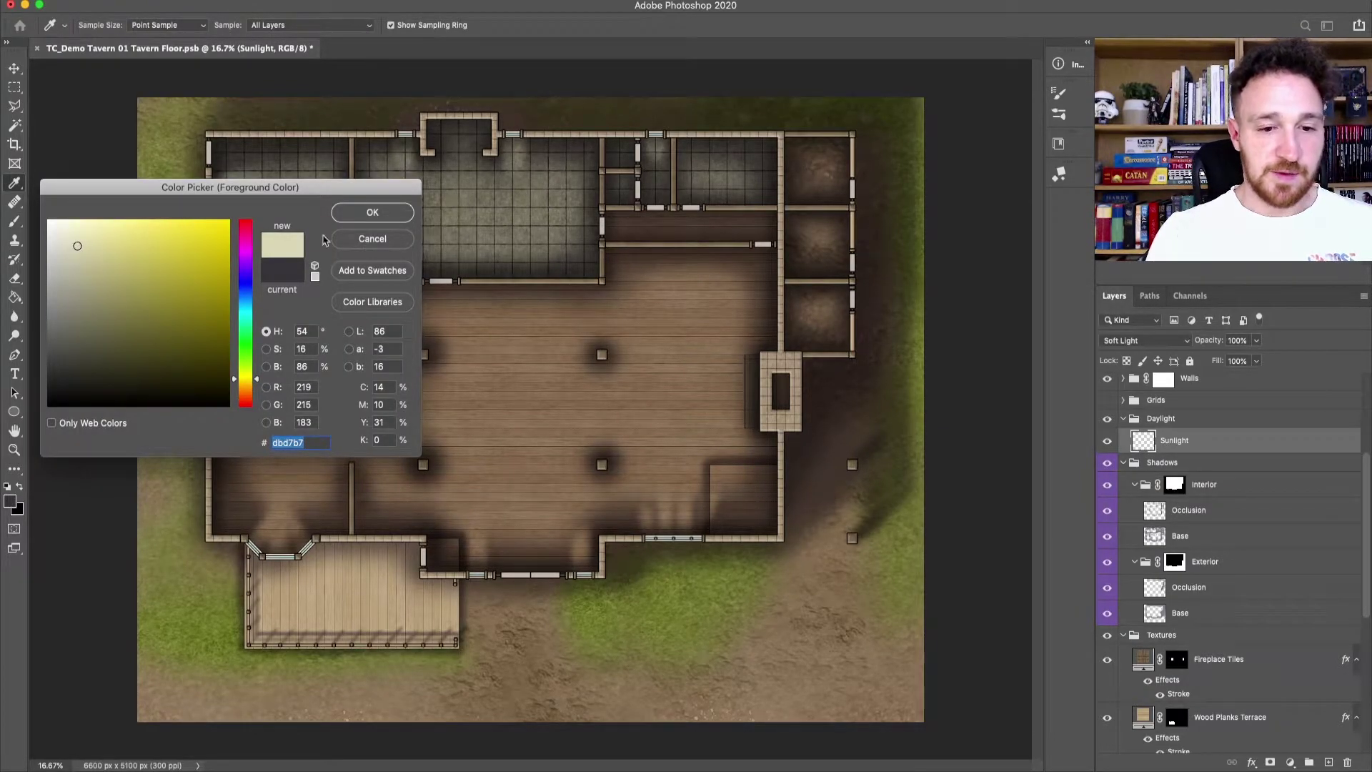
click(372, 213)
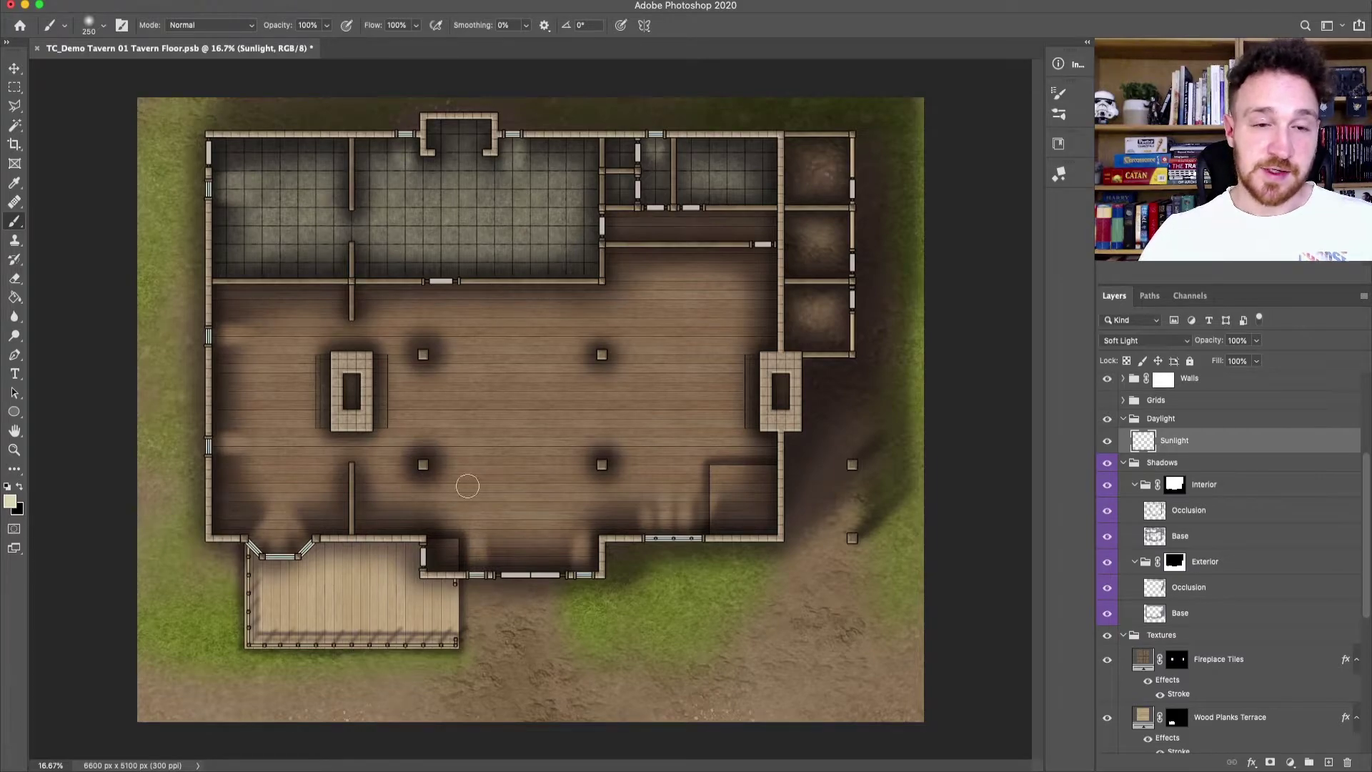
Step: Paint sunlight on the floor inside the south wall's windows, including the bay window, with 250 and 300 px brushes
drag(481, 561, 486, 527)
key(bracketright)
drag(587, 562, 568, 478)
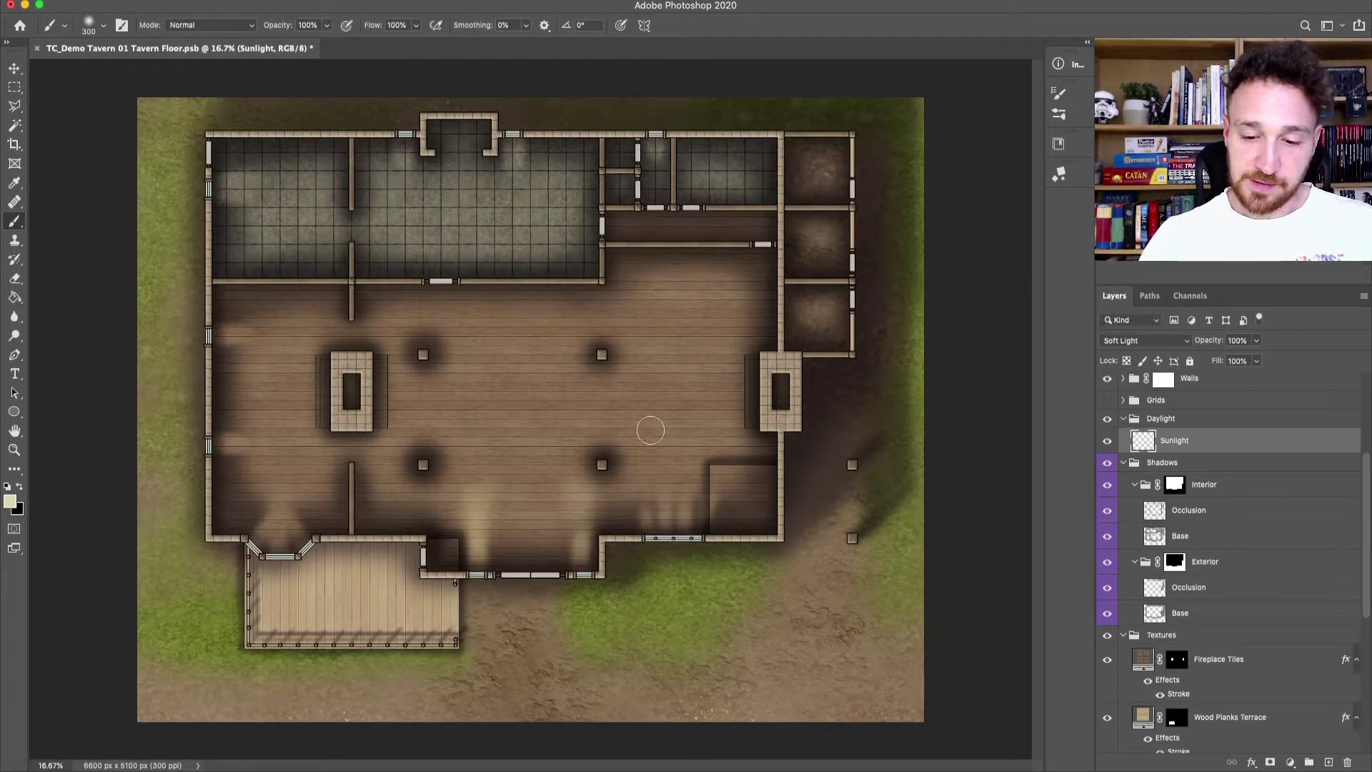
mouse_move(650, 522)
mouse_down()
mouse_move(665, 457)
mouse_move(719, 452)
mouse_up()
drag(279, 515, 282, 543)
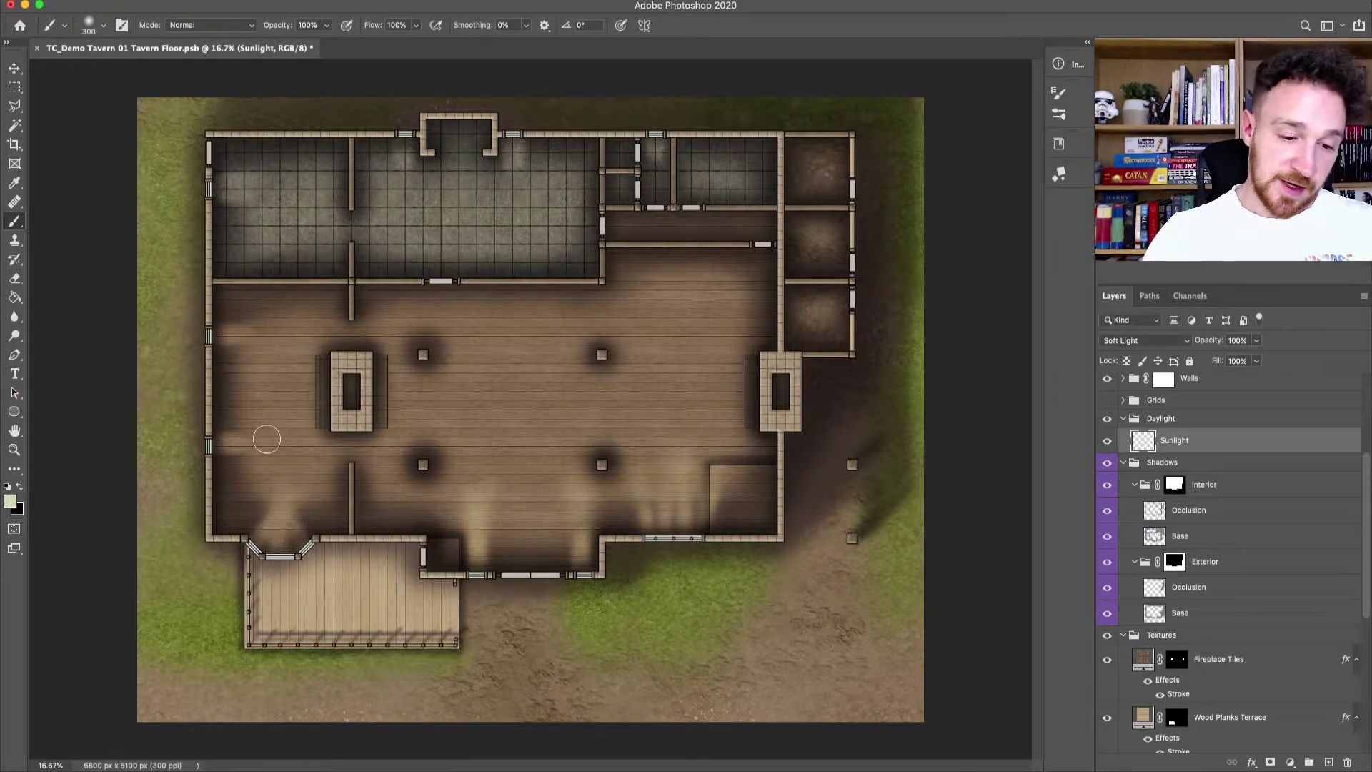
Step: Paint sunlight on the floor inside the west and north wall windows with the 300 px brush
drag(232, 327, 277, 328)
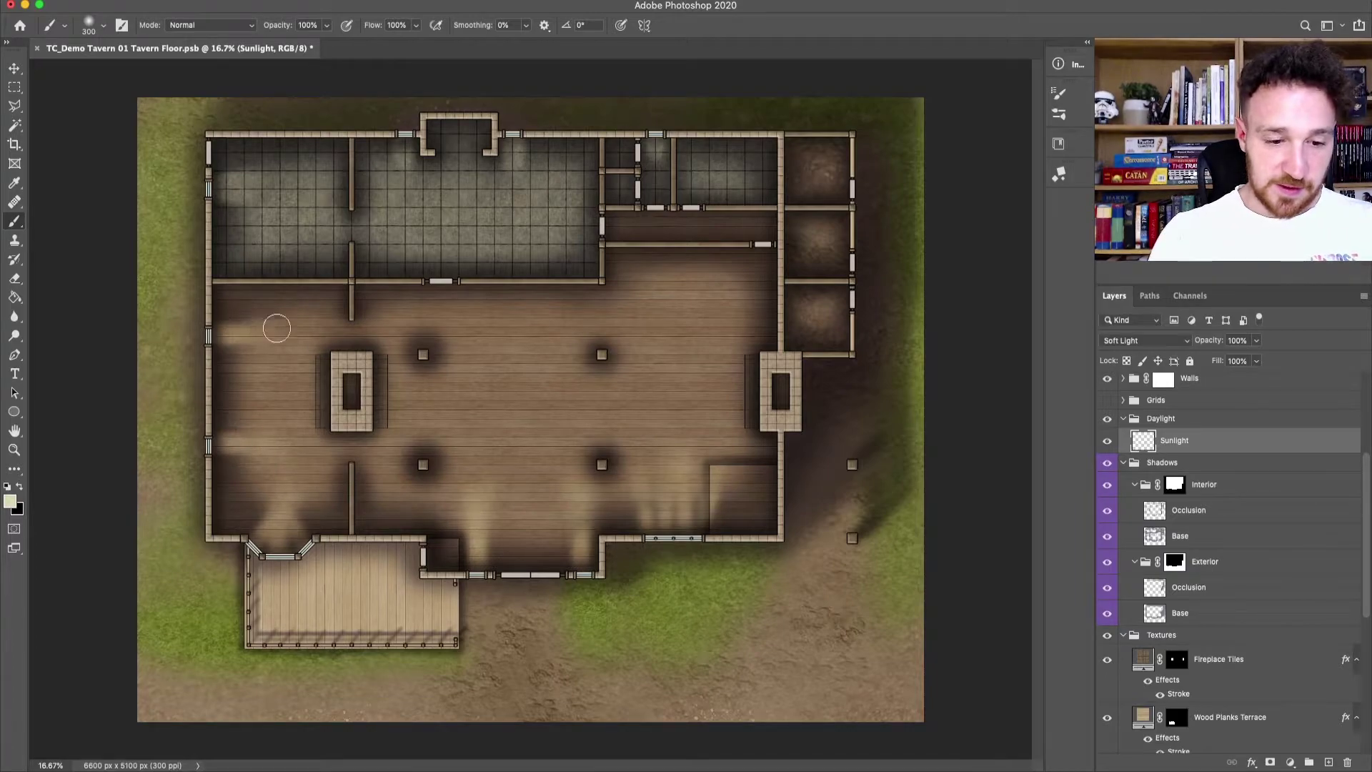
drag(215, 184, 294, 195)
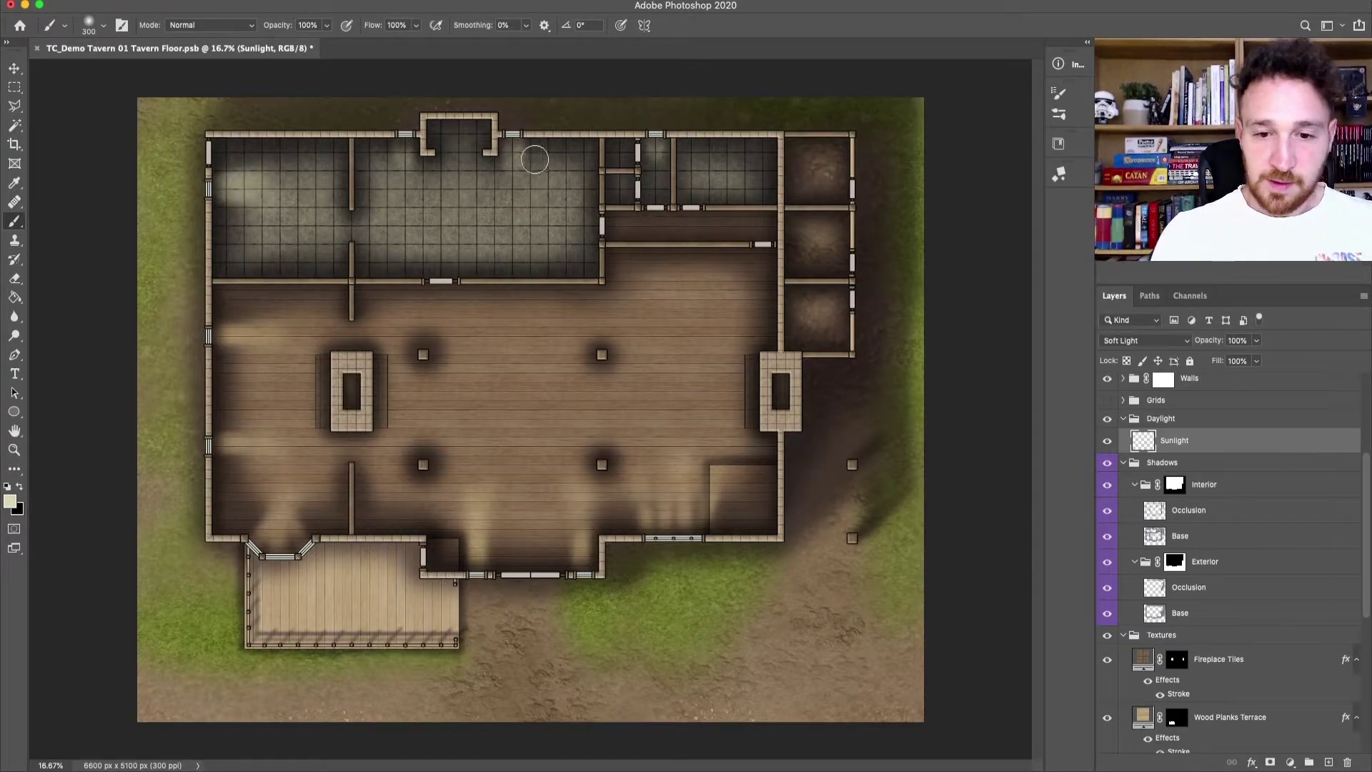
drag(511, 143, 515, 203)
drag(654, 146, 656, 154)
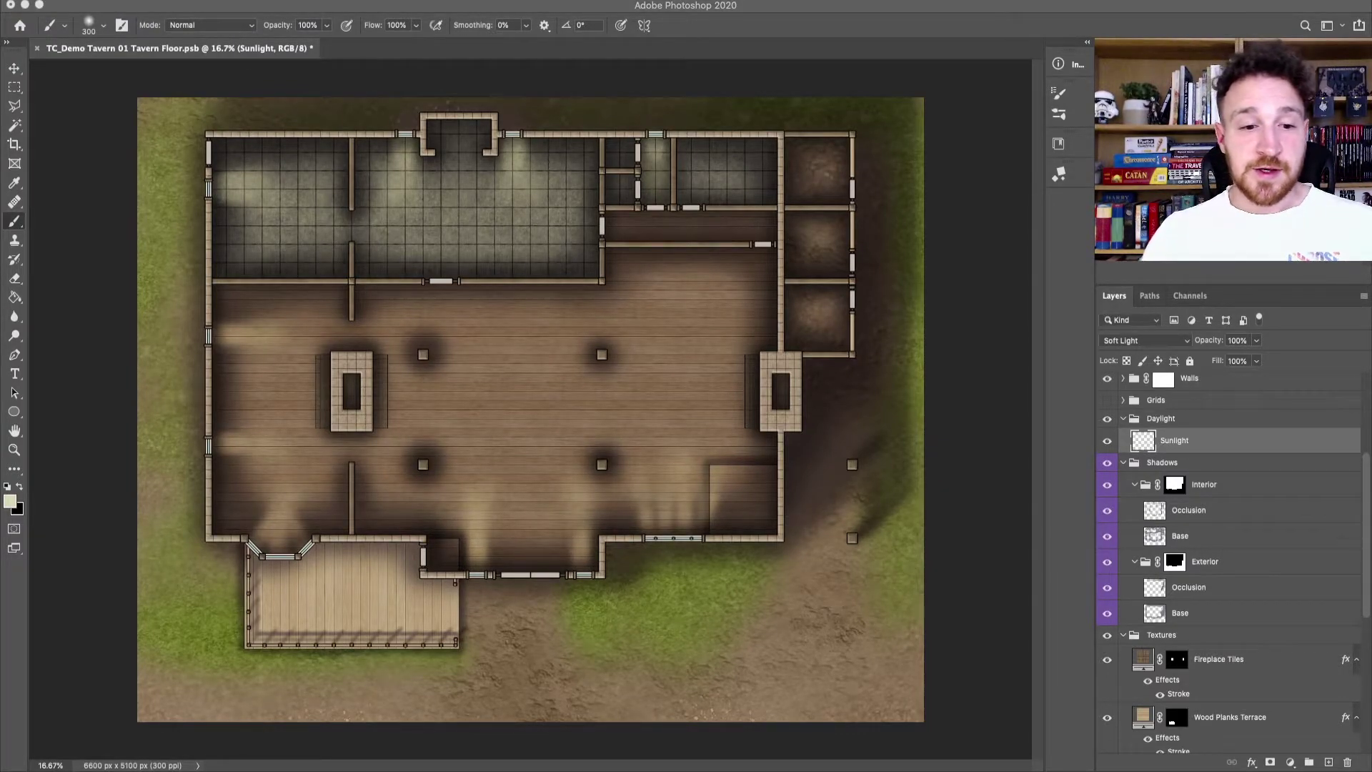
Step: Select the Cill layer by picking from the window between the terrace and the front doors
key(v)
key(super+plus)
key(super+plus)
drag(608, 537, 837, 201)
key(super+plus)
key(super+plus)
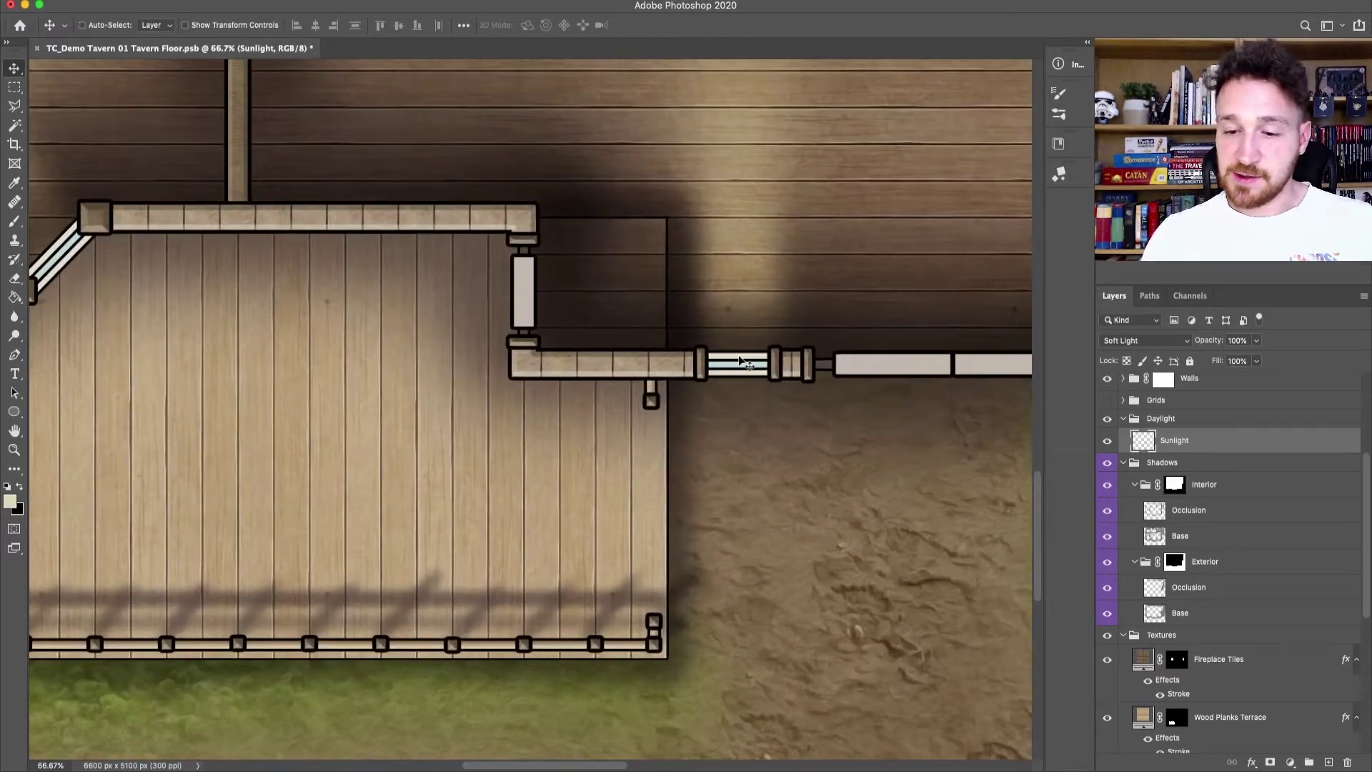
right_click(743, 360)
click(792, 362)
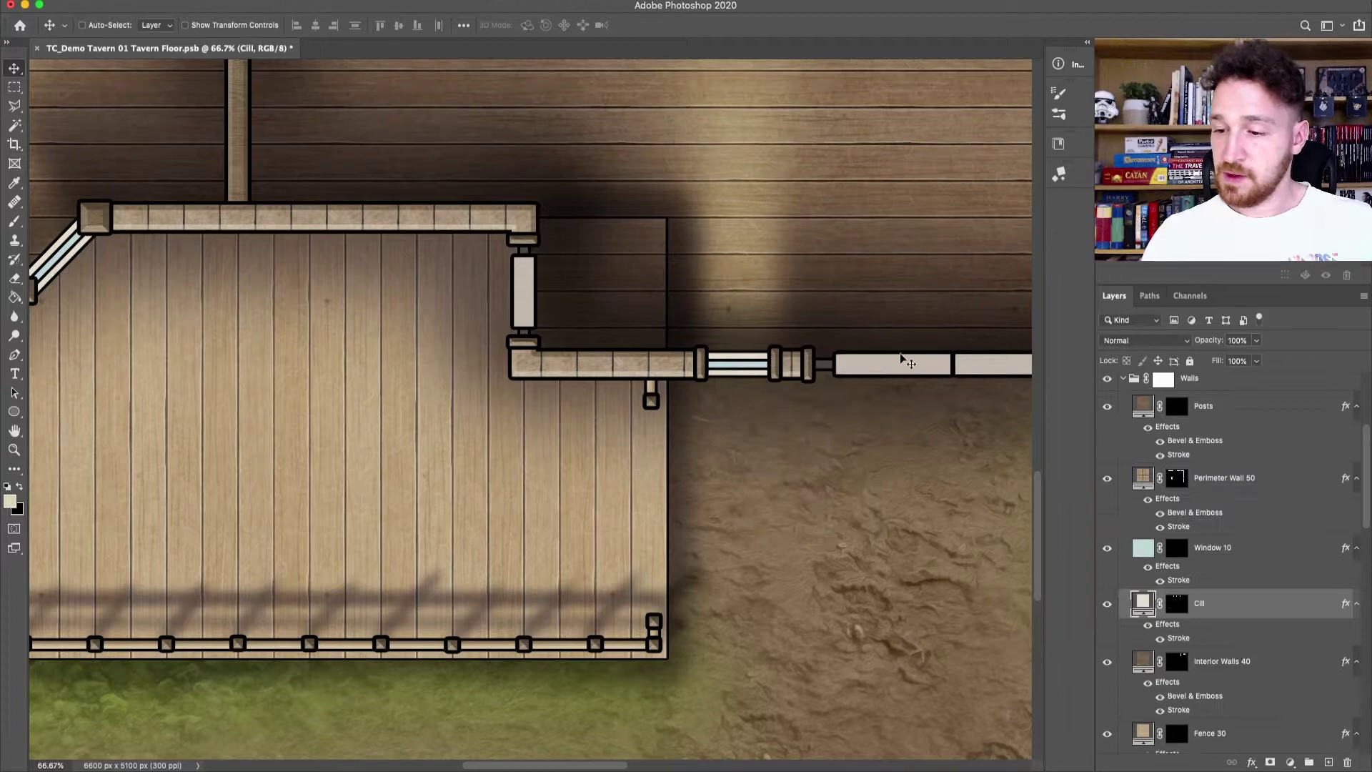
Step: Add a layer named Shadow clipped to Cill, with a violet color label and Multiply blending
click(1327, 759)
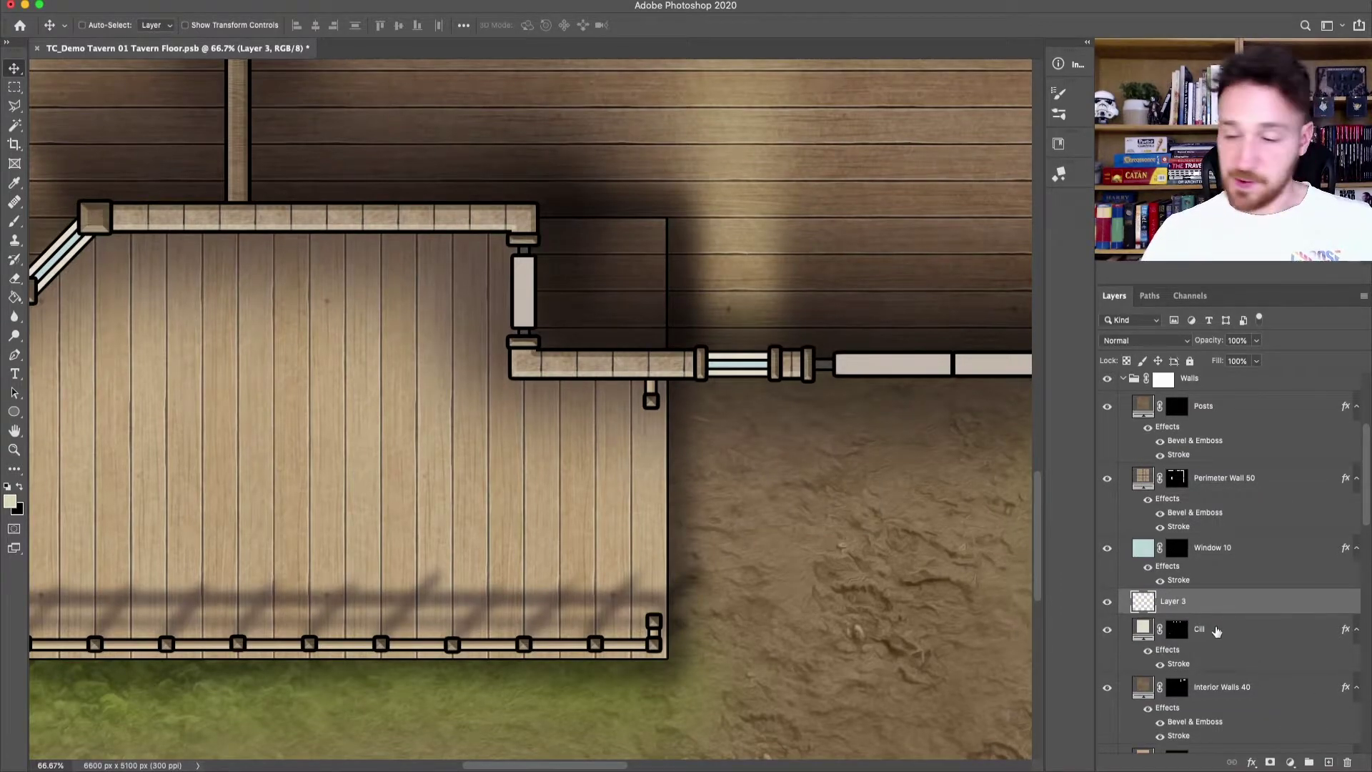
alt+click(1211, 608)
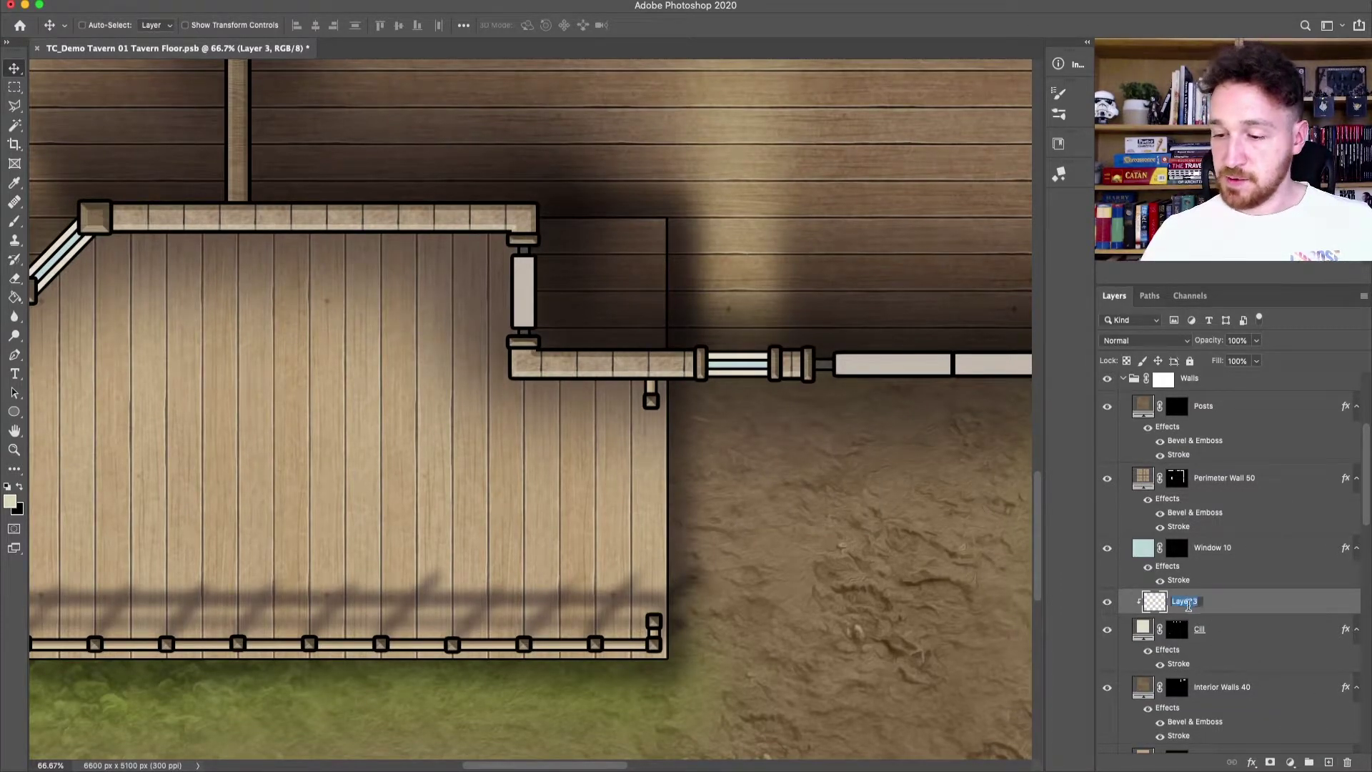
text(Shadow)
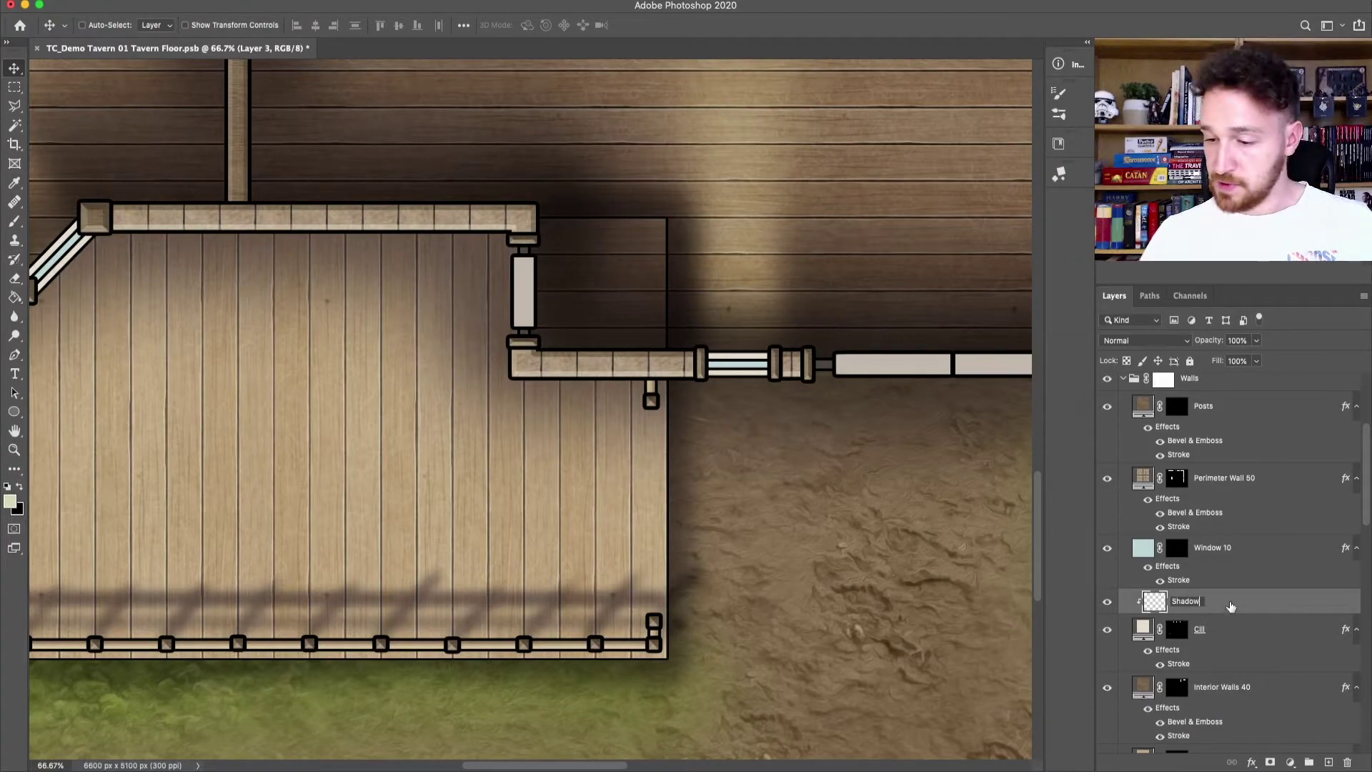
right_click(1231, 606)
click(1087, 697)
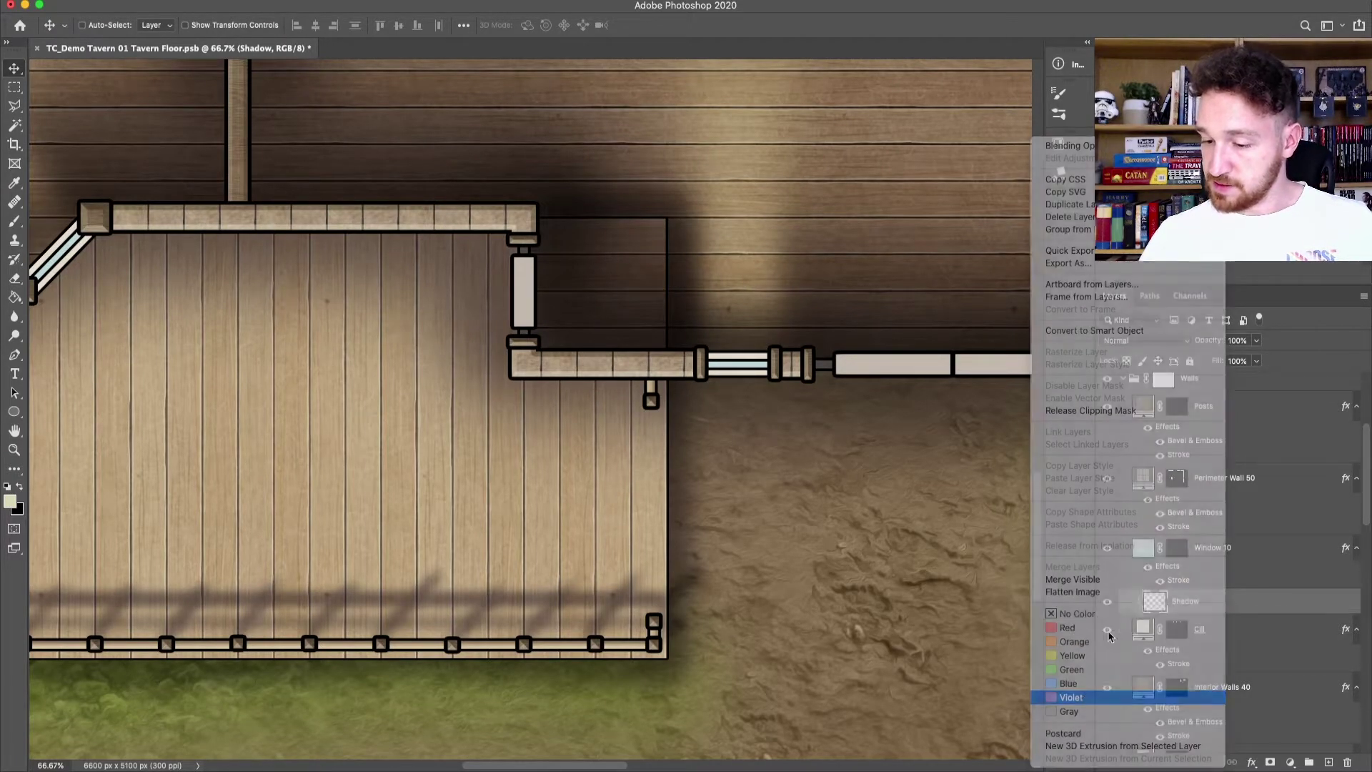
click(1144, 340)
click(1121, 379)
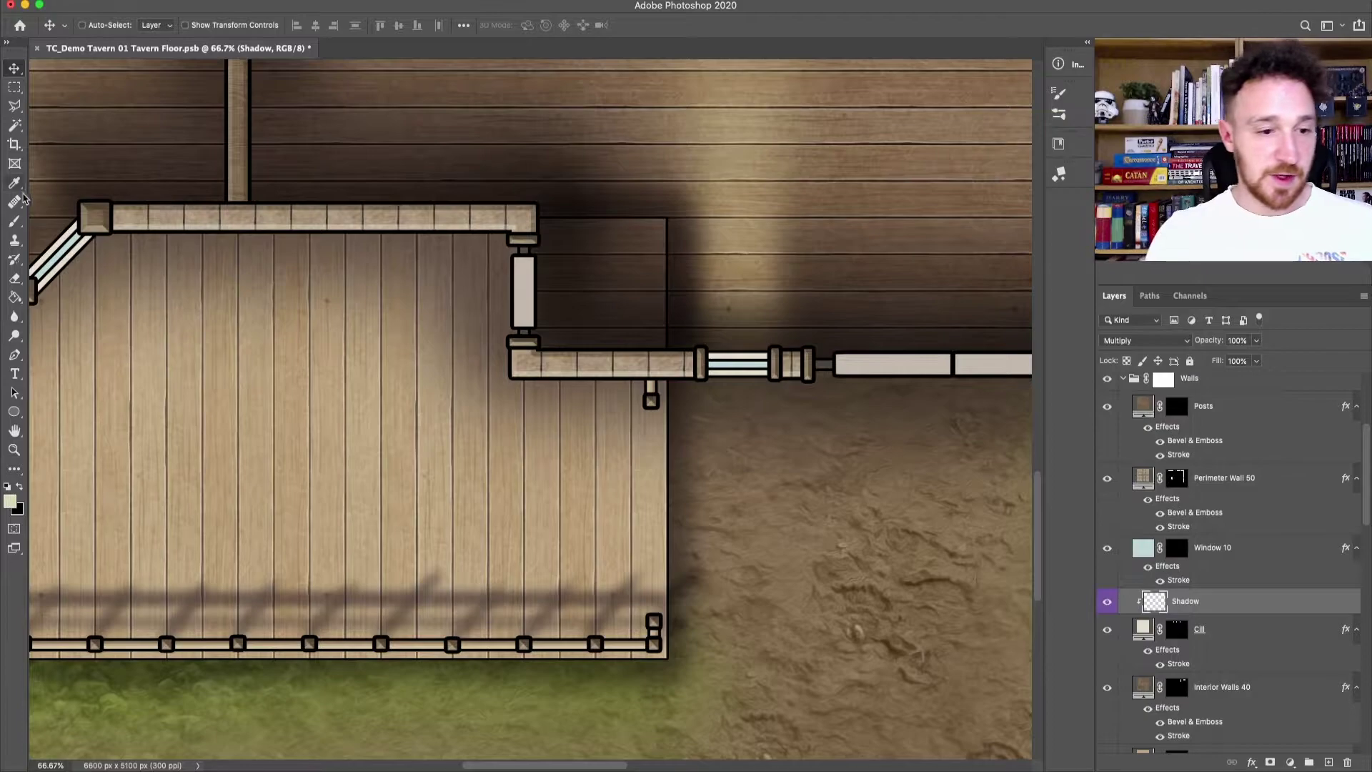
Step: Set the brush's foreground color to a medium gray with a slight blue-violet hue for shading the window sills
key(b)
click(10, 502)
click(62, 318)
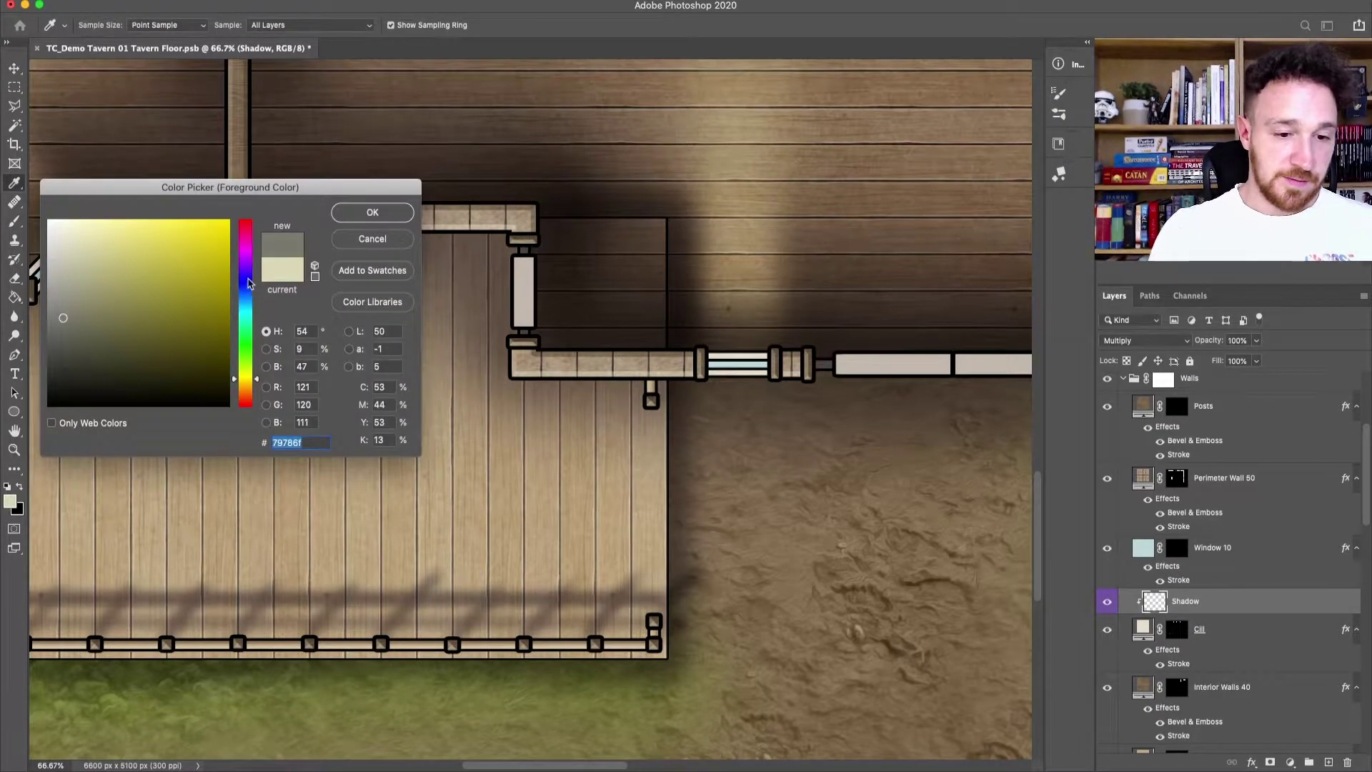
click(245, 265)
click(368, 213)
drag(776, 476, 677, 500)
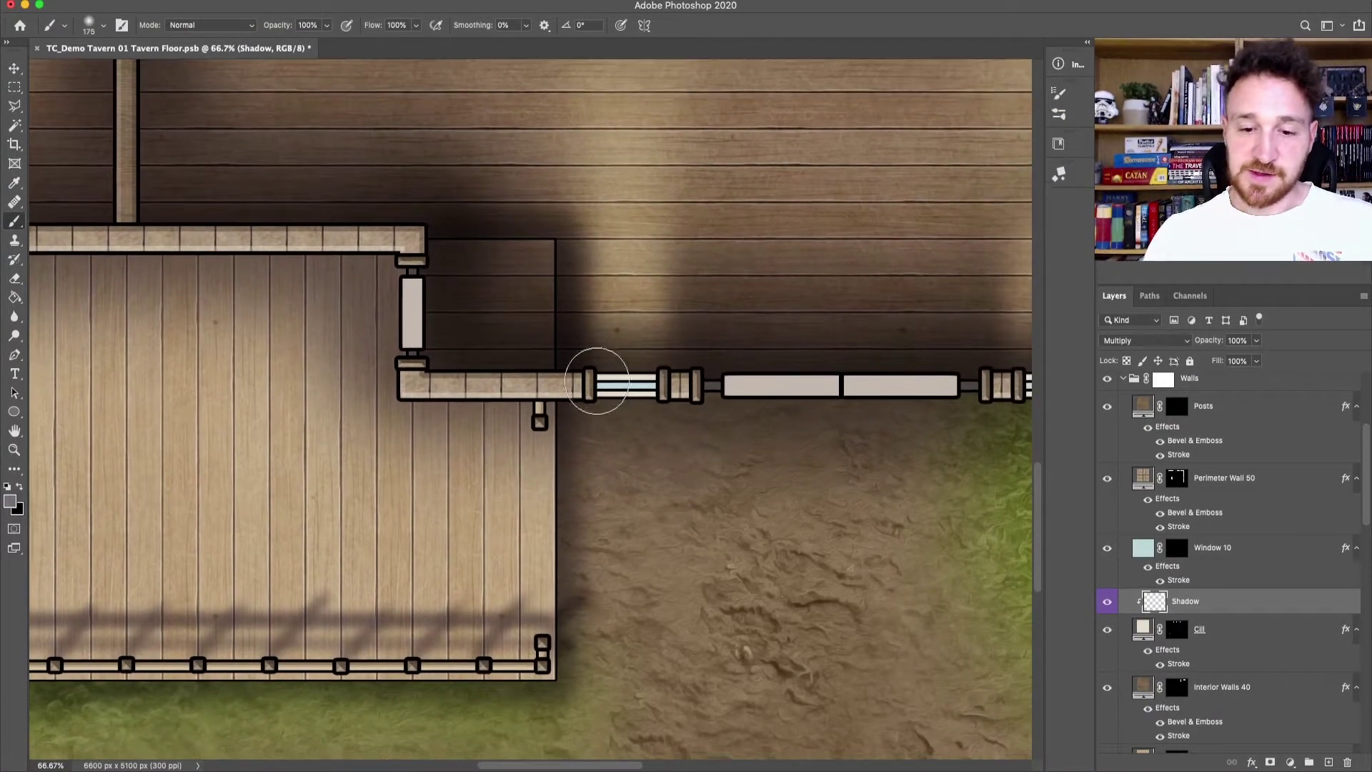
Step: Shade the sills of the two small windows flanking the front doors with a 90 px soft brush
key(bracketleft)
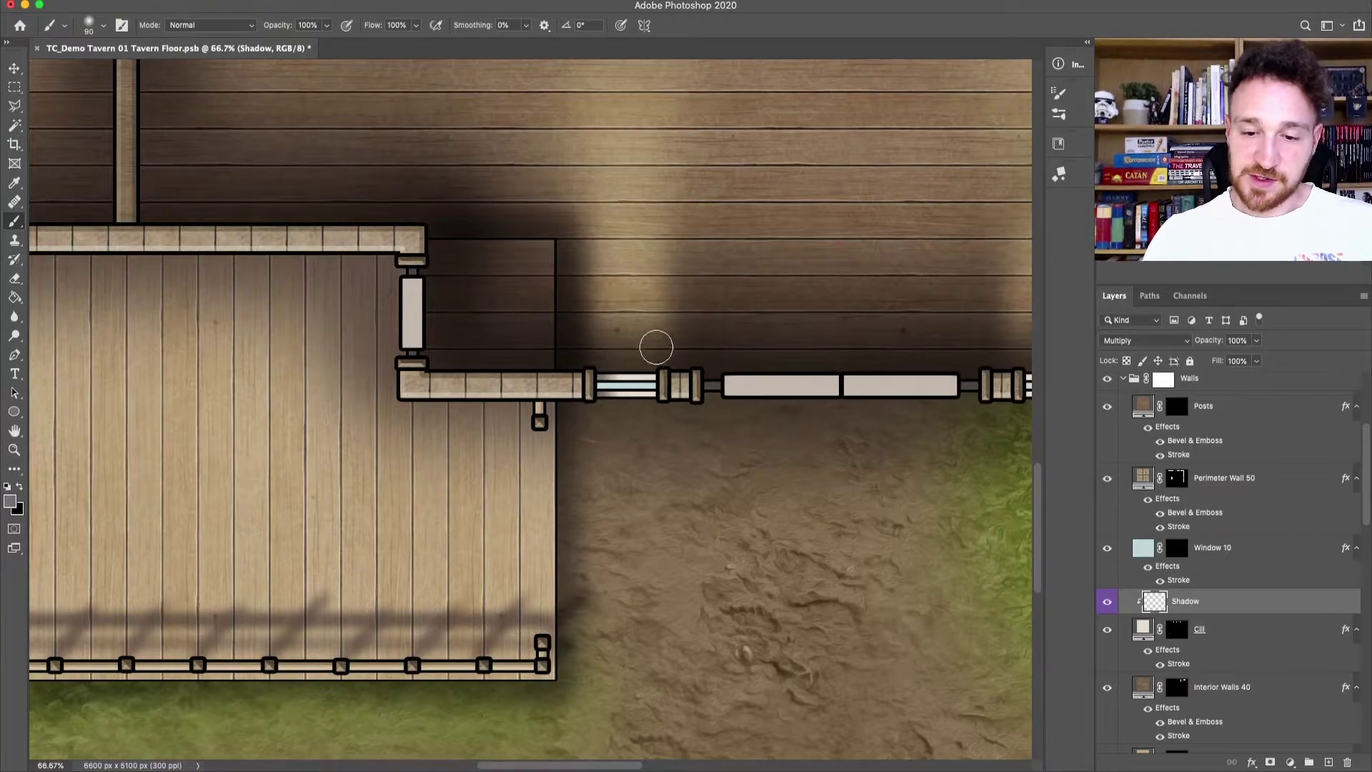
scroll(775, 468, up, 5)
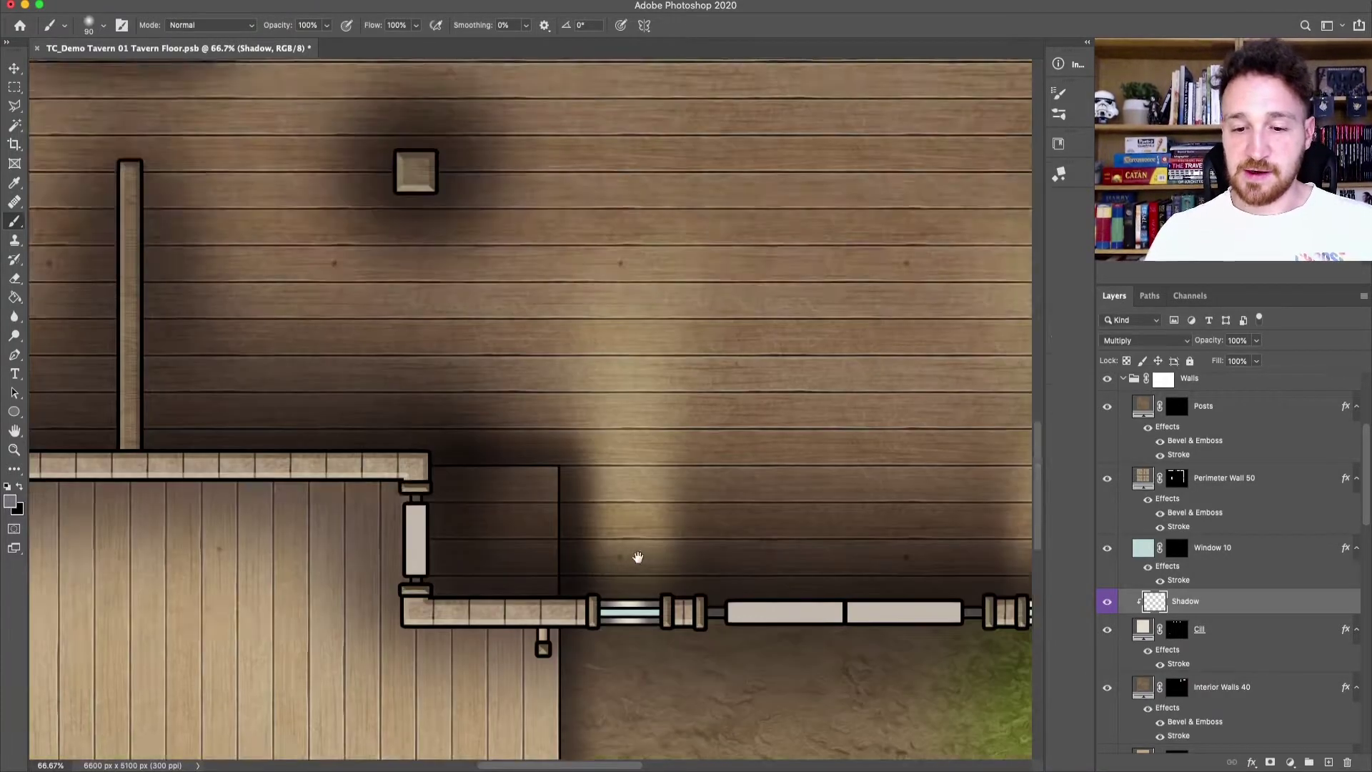
scroll(639, 554, right, 5)
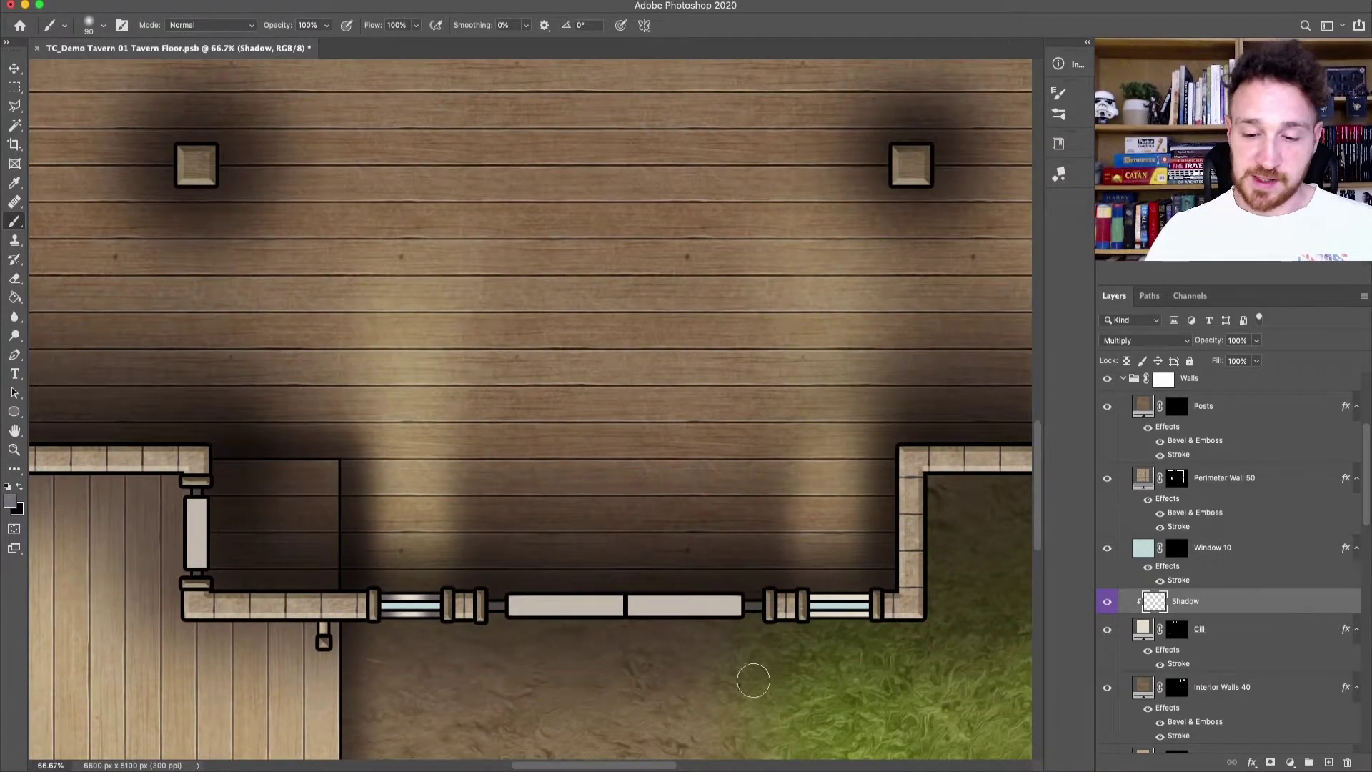
drag(744, 679, 628, 582)
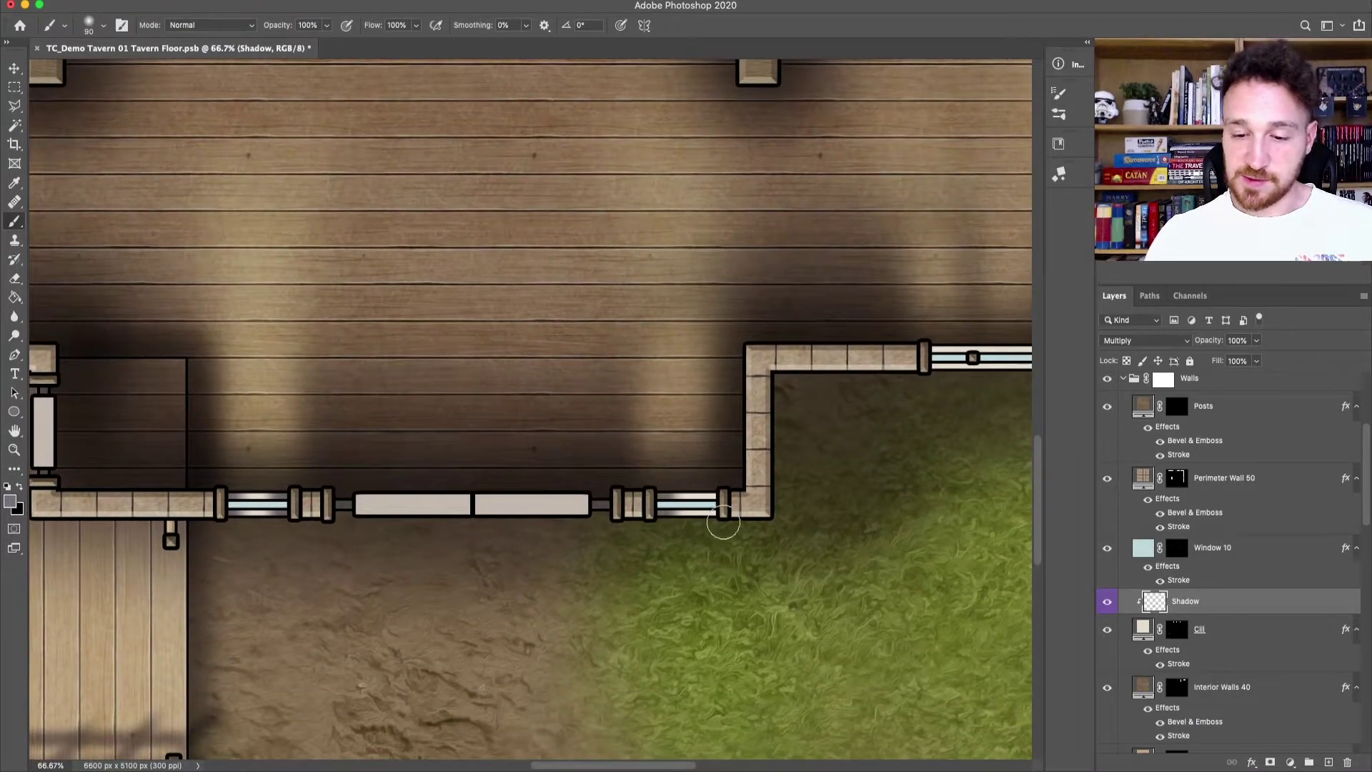
Step: Shade the sill of the wide front window east of the doors with the brush reduced to 60 px
scroll(723, 526, right, 5)
key(bracketleft)
key(bracketleft)
key(bracketleft)
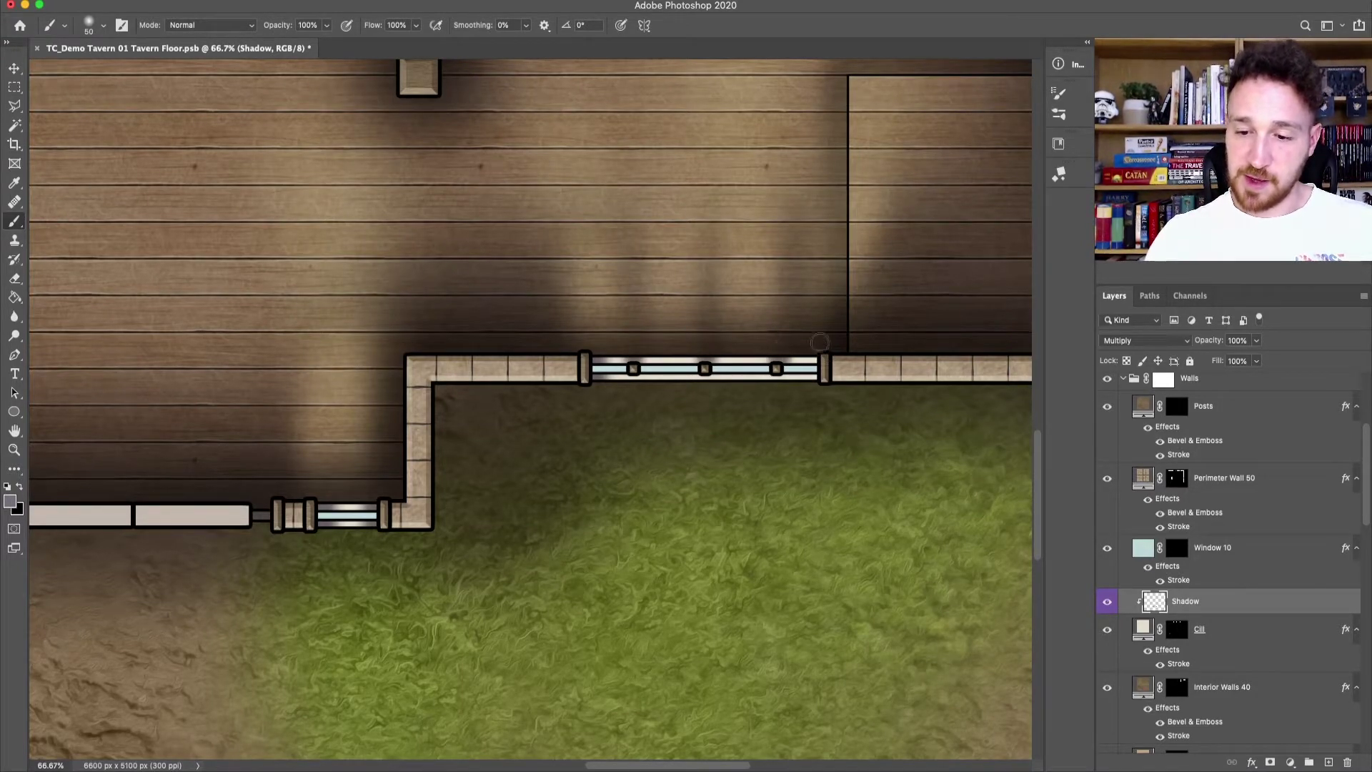
Step: Shade the sills of the bay window above the terrace with the brush at 90 px
key(super+minus)
key(super+minus)
drag(275, 428, 929, 558)
key(super+plus)
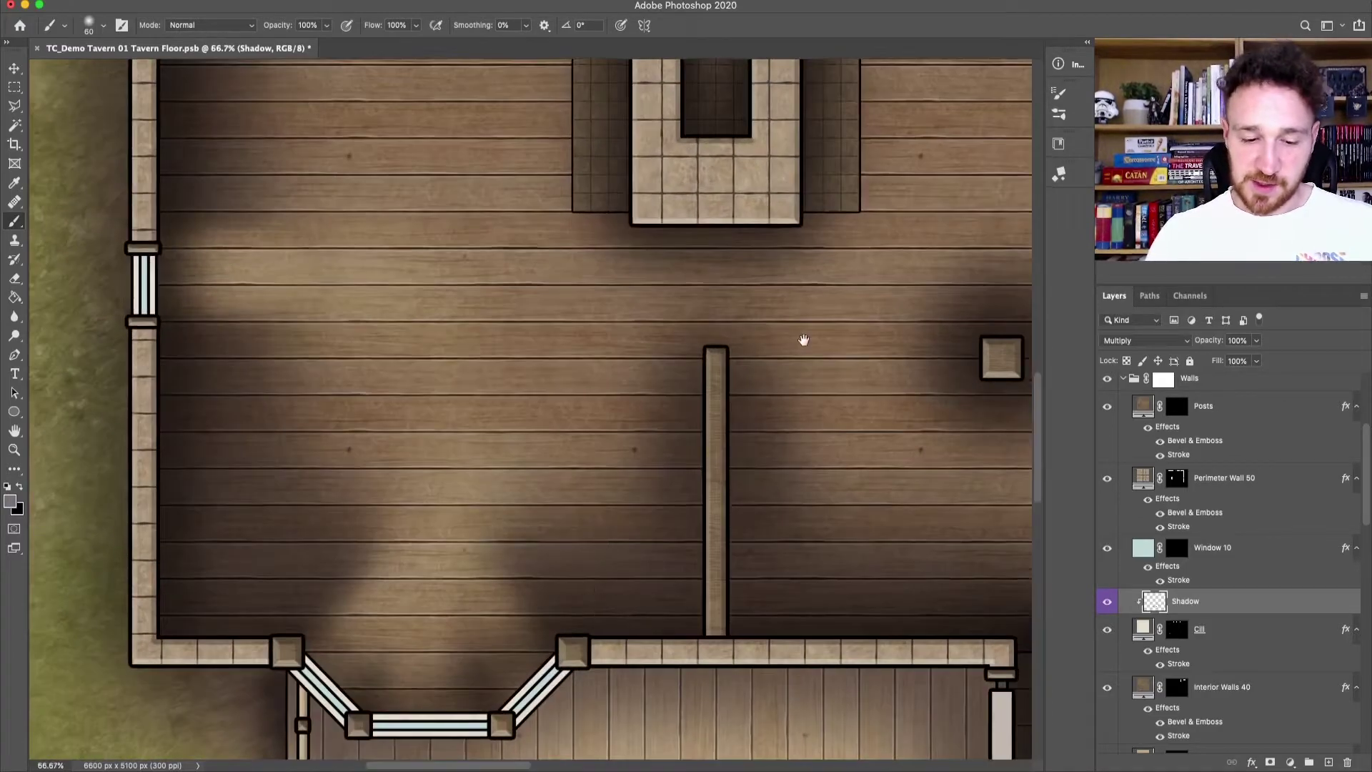
drag(802, 341, 1012, 62)
key(bracketright)
key(bracketright)
key(bracketright)
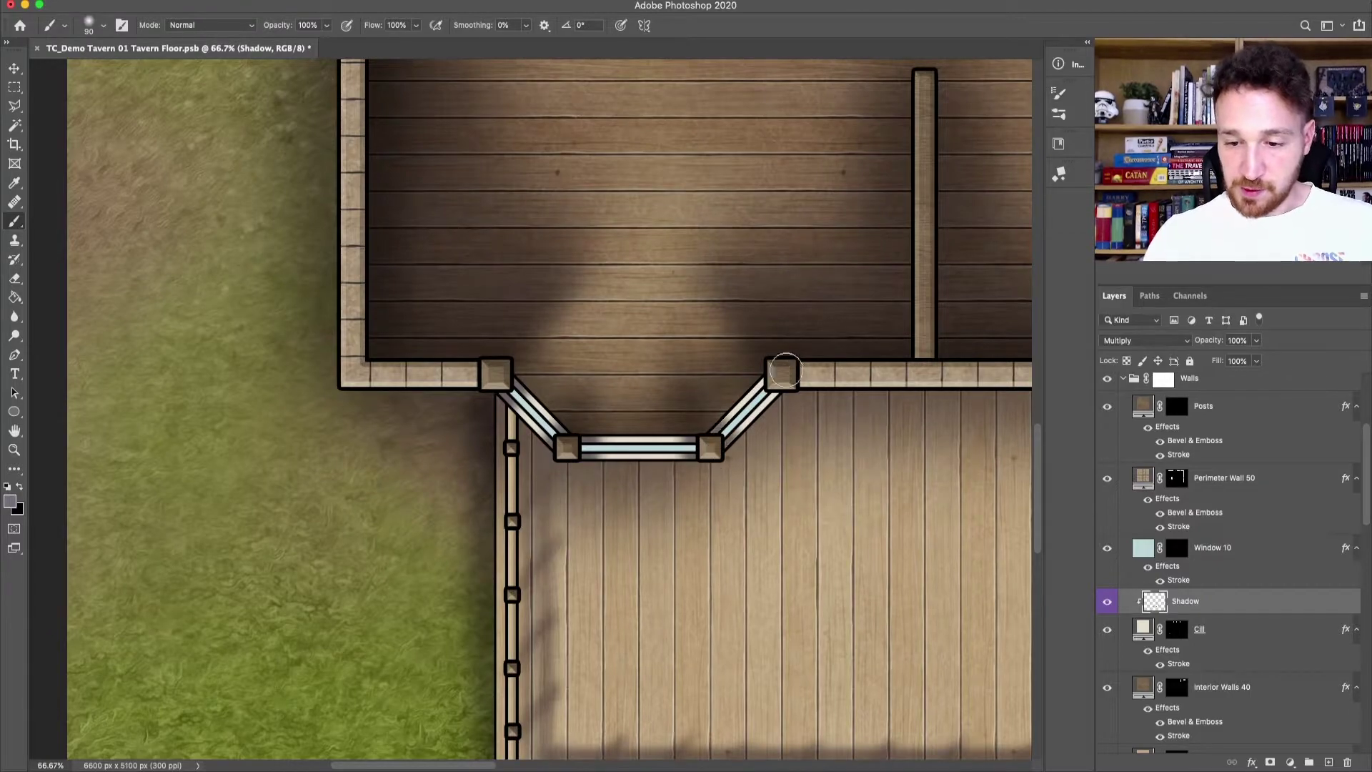
Step: Shade the ends of the window sills along the west wall with the 90 px brush
drag(515, 146, 618, 696)
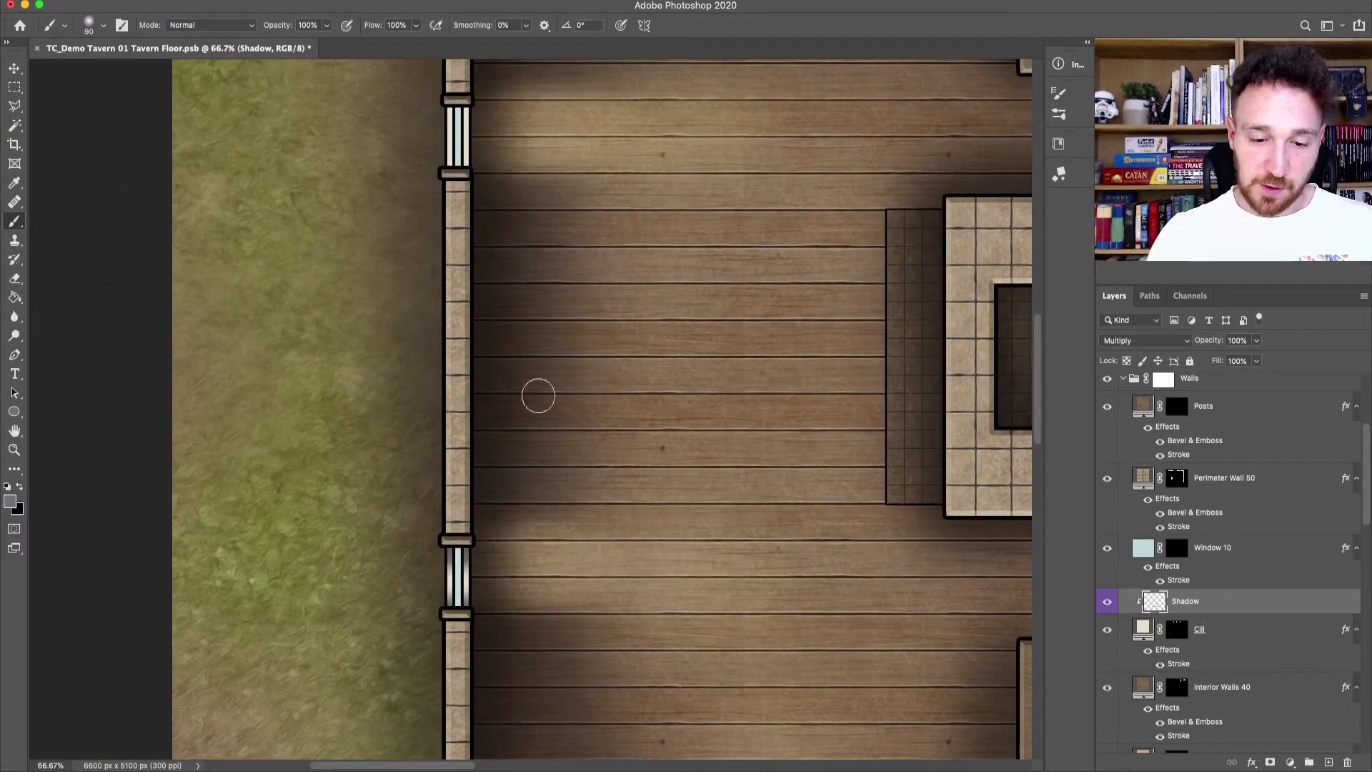
scroll(537, 423, up, 10)
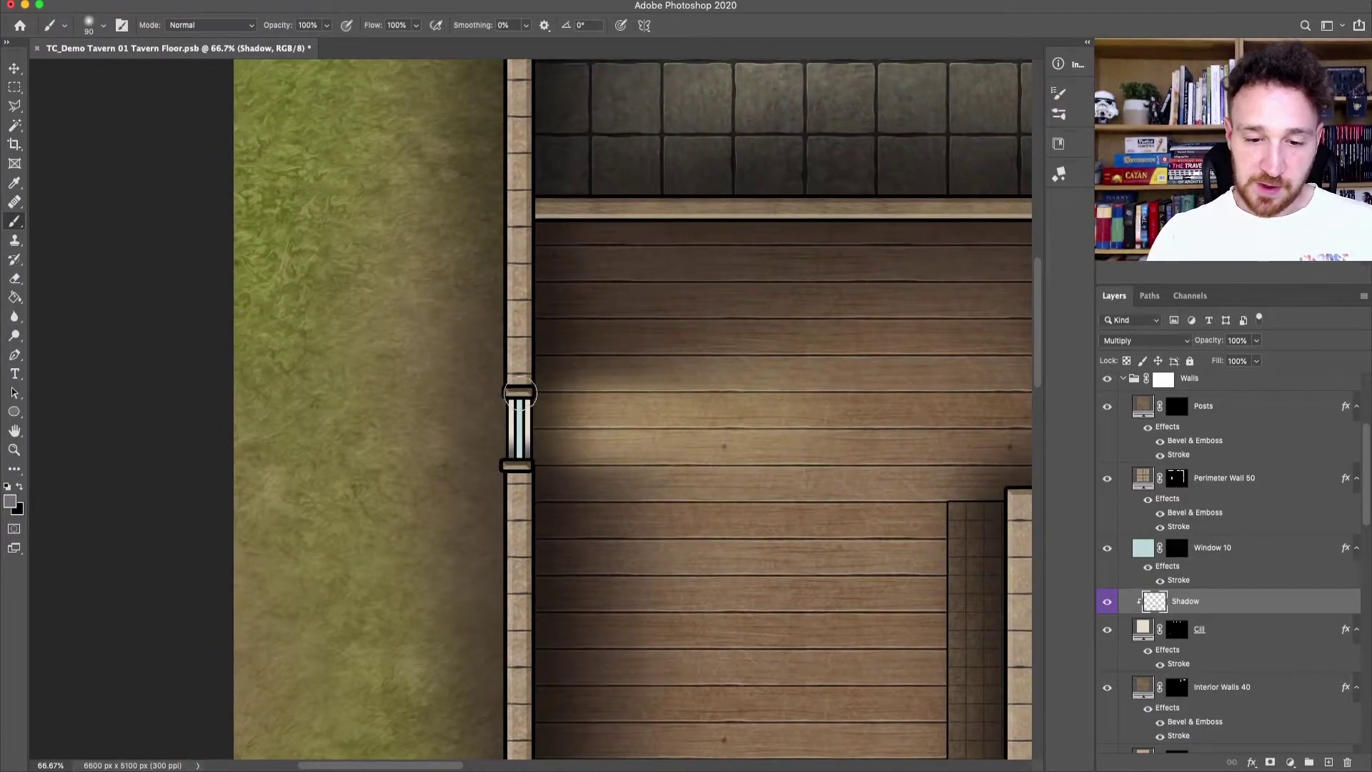
key(ctrl+minus)
key(ctrl+minus)
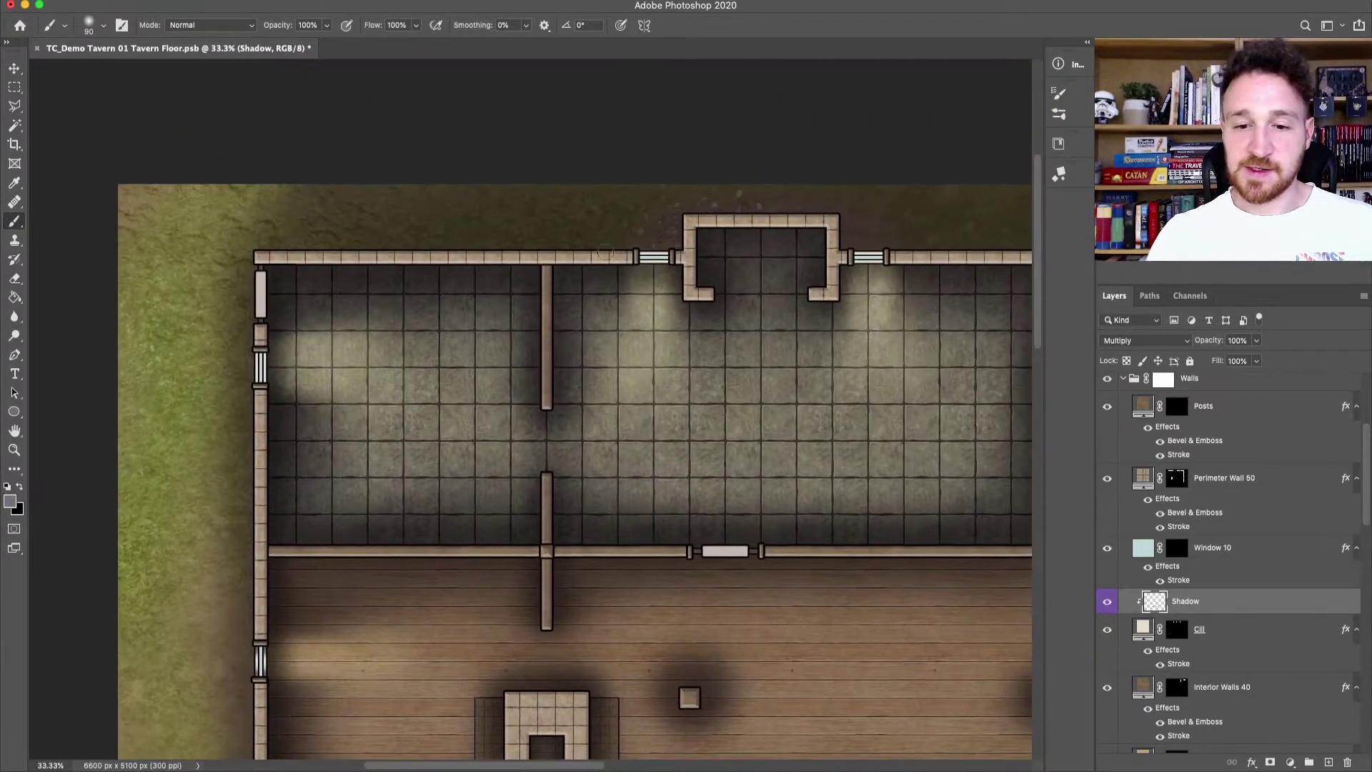
drag(505, 569, 778, 496)
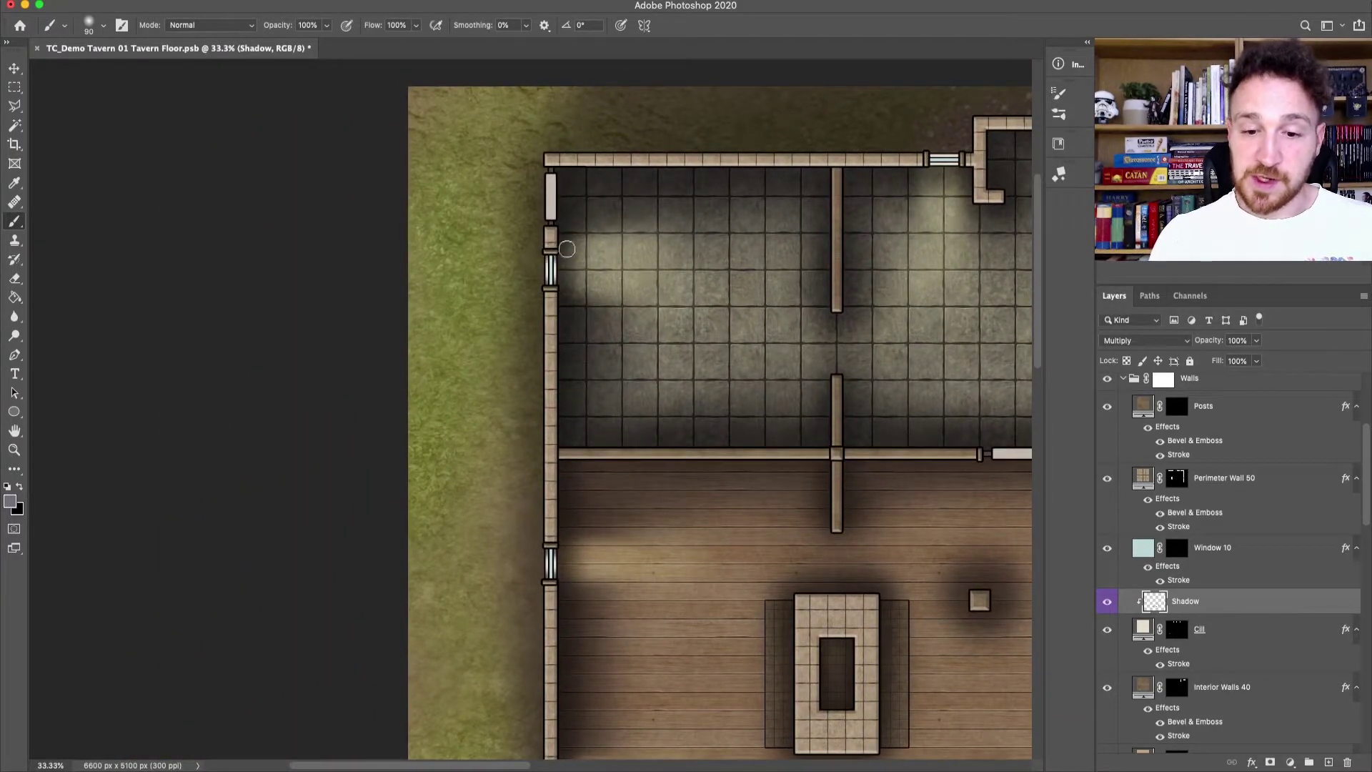
Step: Shade the sills of the north wall windows on both sides of the kitchen fireplace and in the northeast corridor
drag(863, 464, 407, 468)
drag(499, 297, 664, 464)
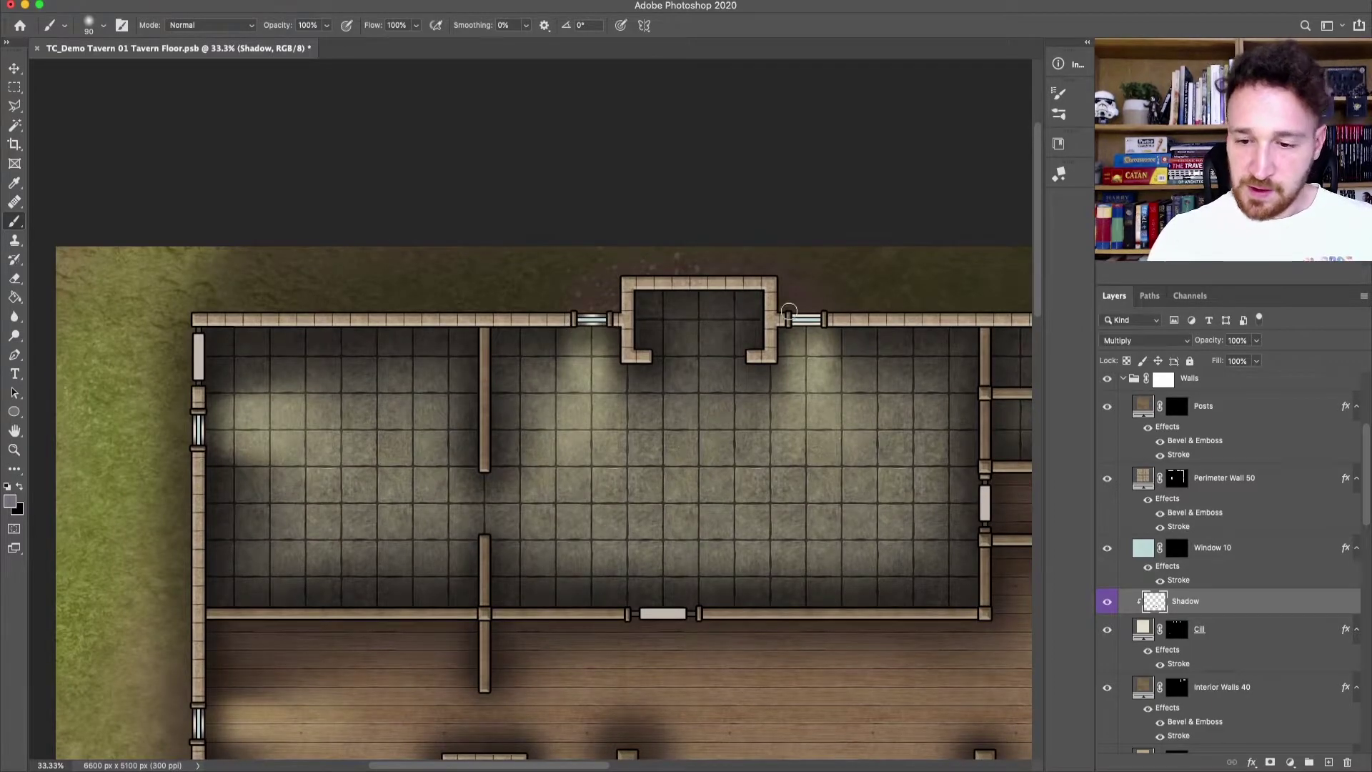
scroll(823, 308, right, 10)
scroll(823, 308, down, 2)
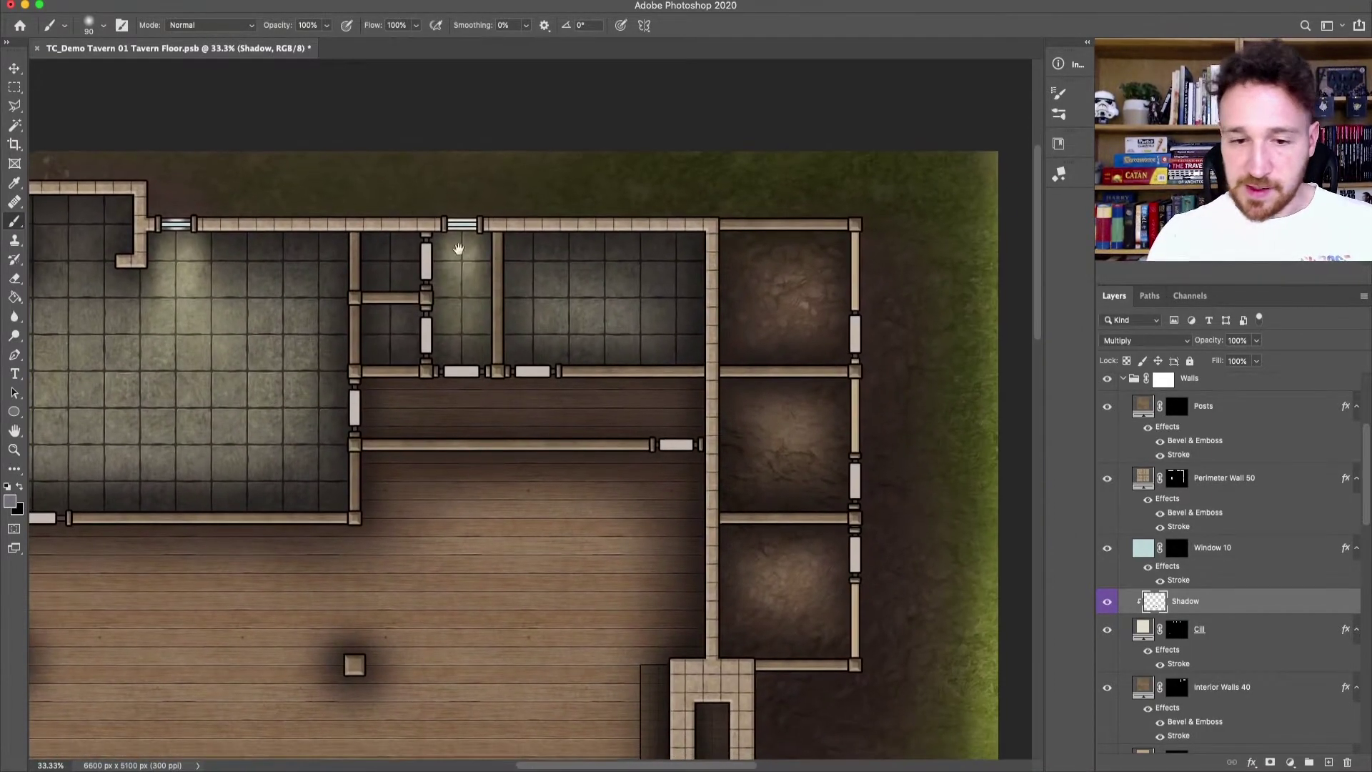
Step: Make the Stairs group visible on the whole map and expand it
scroll(815, 587, down, 10)
scroll(815, 588, left, 5)
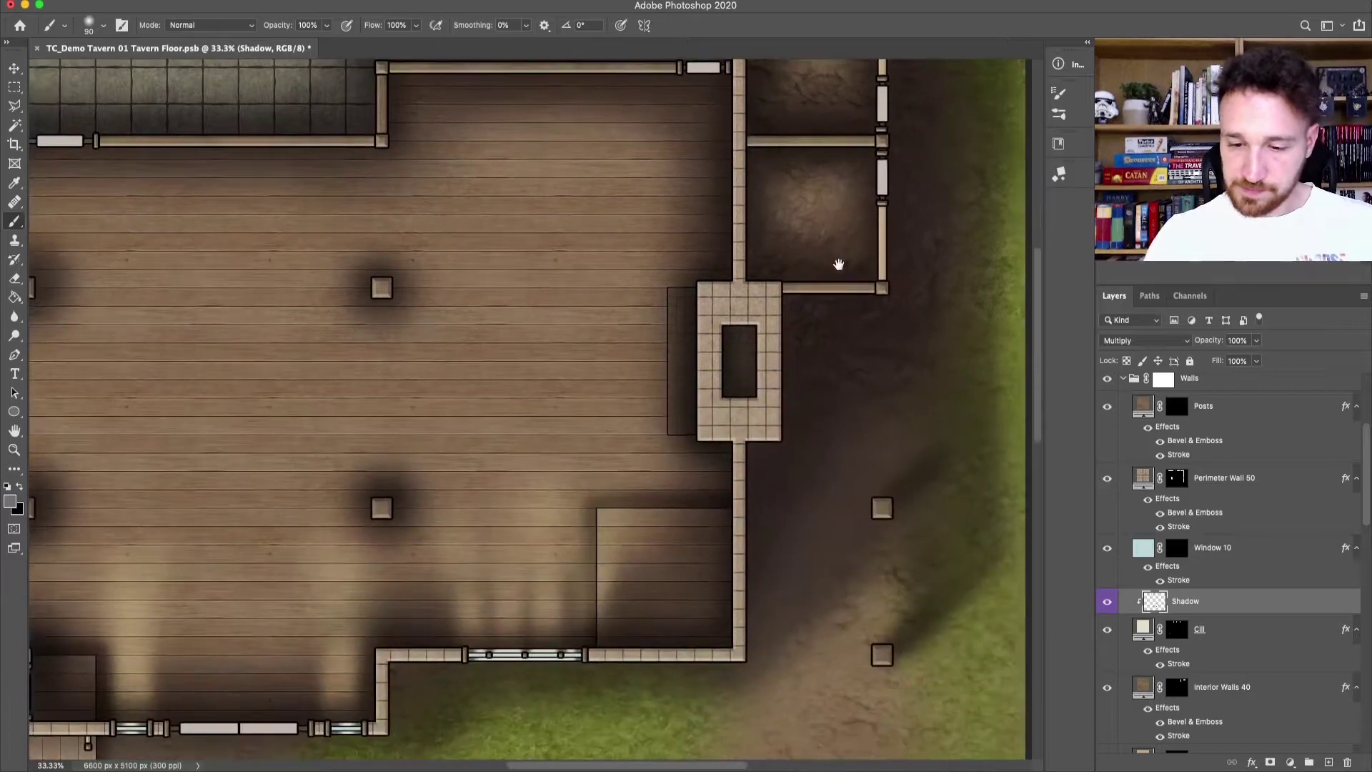
scroll(889, 528, down, 5)
key(v)
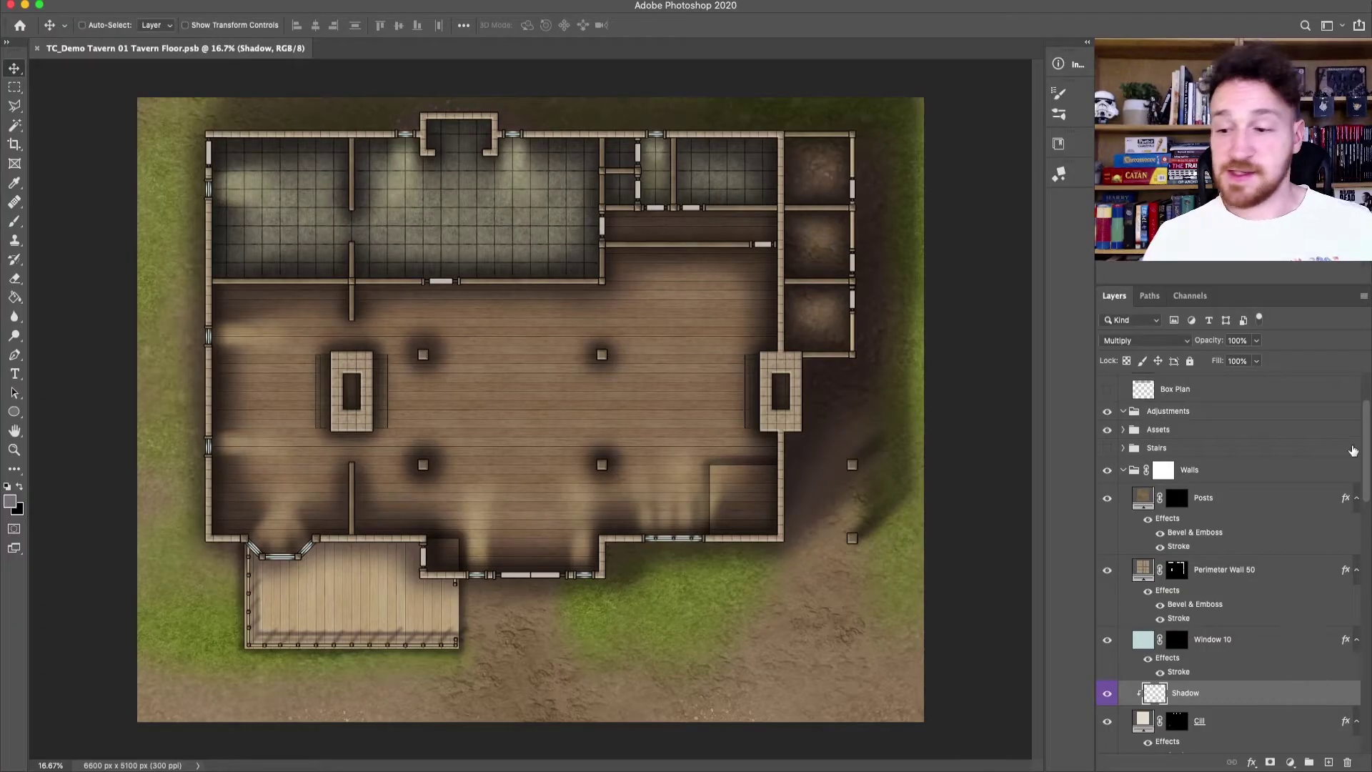
drag(1368, 466, 1365, 443)
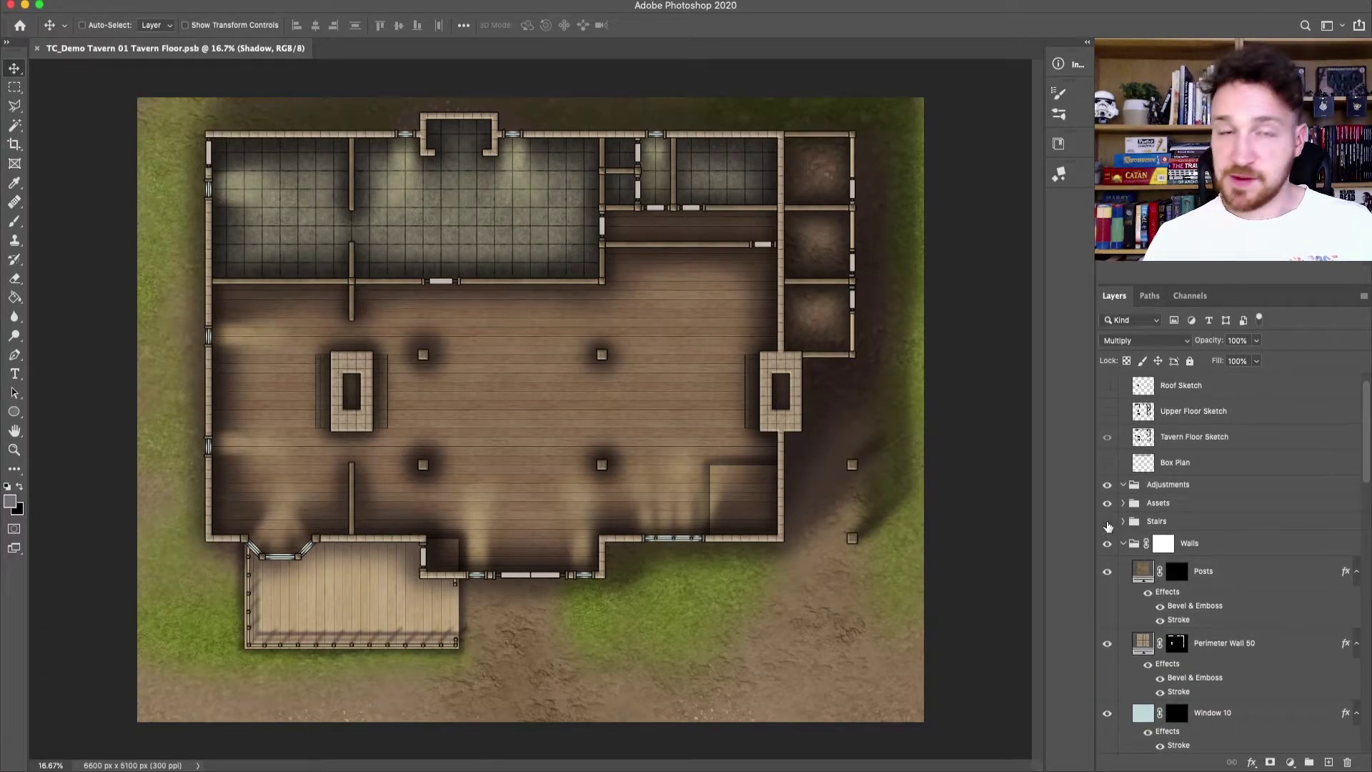
click(1107, 522)
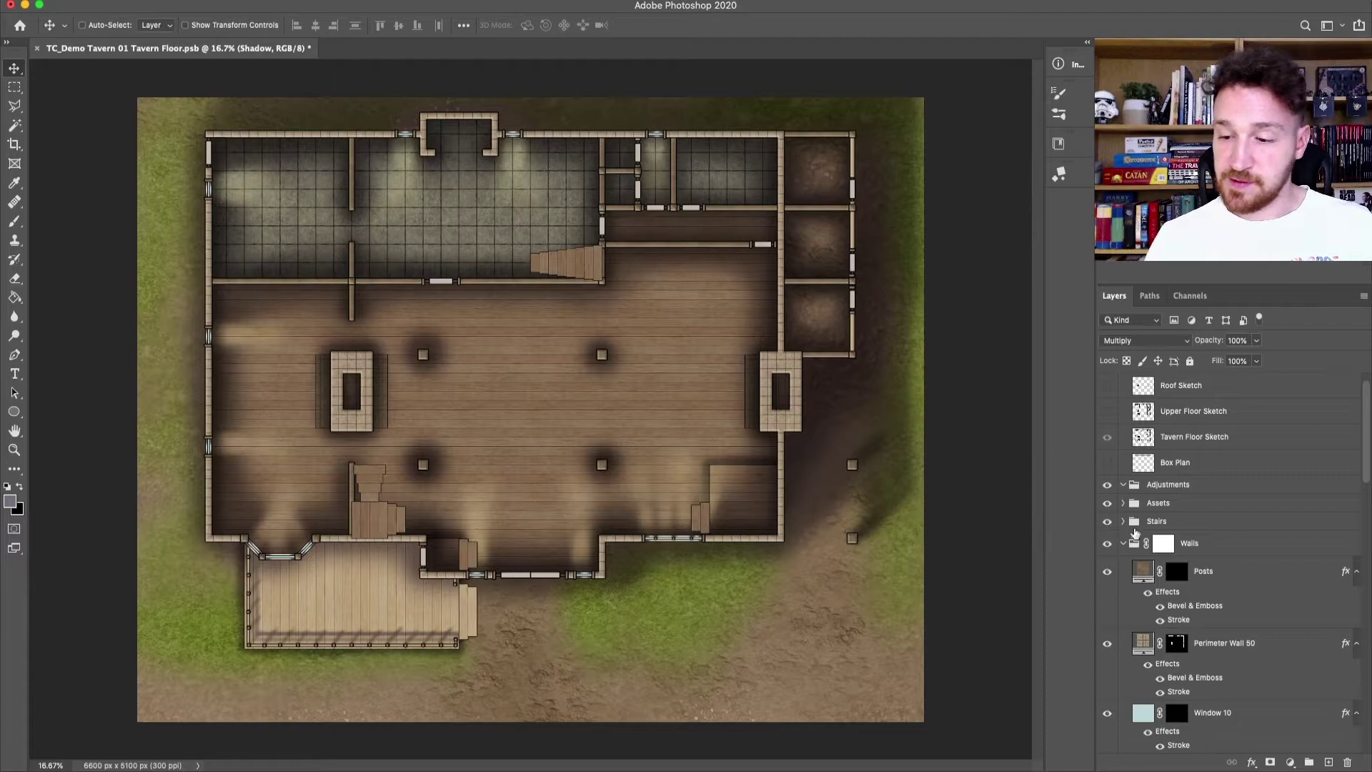
click(1124, 522)
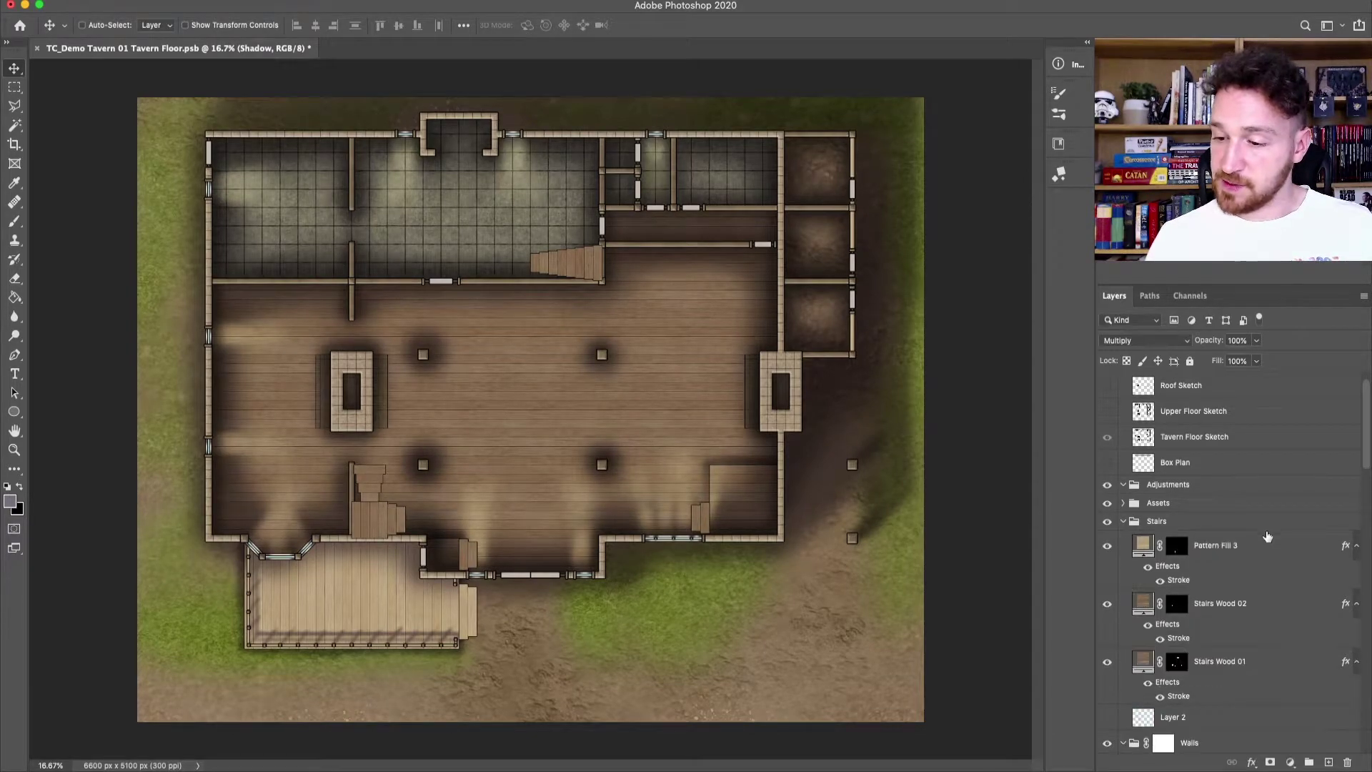
Step: Select the Stairs Wood 01 layer by picking it from the kitchen staircase
drag(1368, 438, 1368, 450)
click(1259, 565)
click(1265, 521)
click(1263, 461)
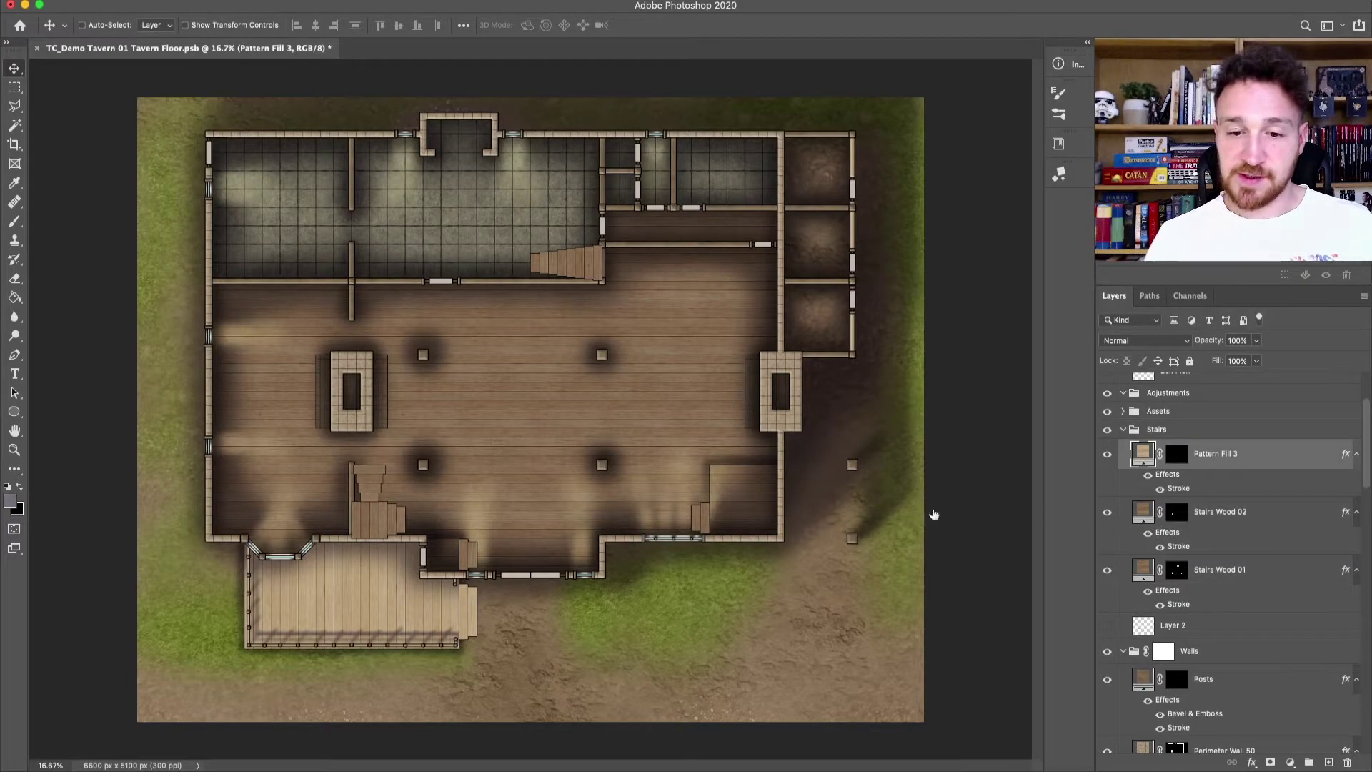
click(1251, 570)
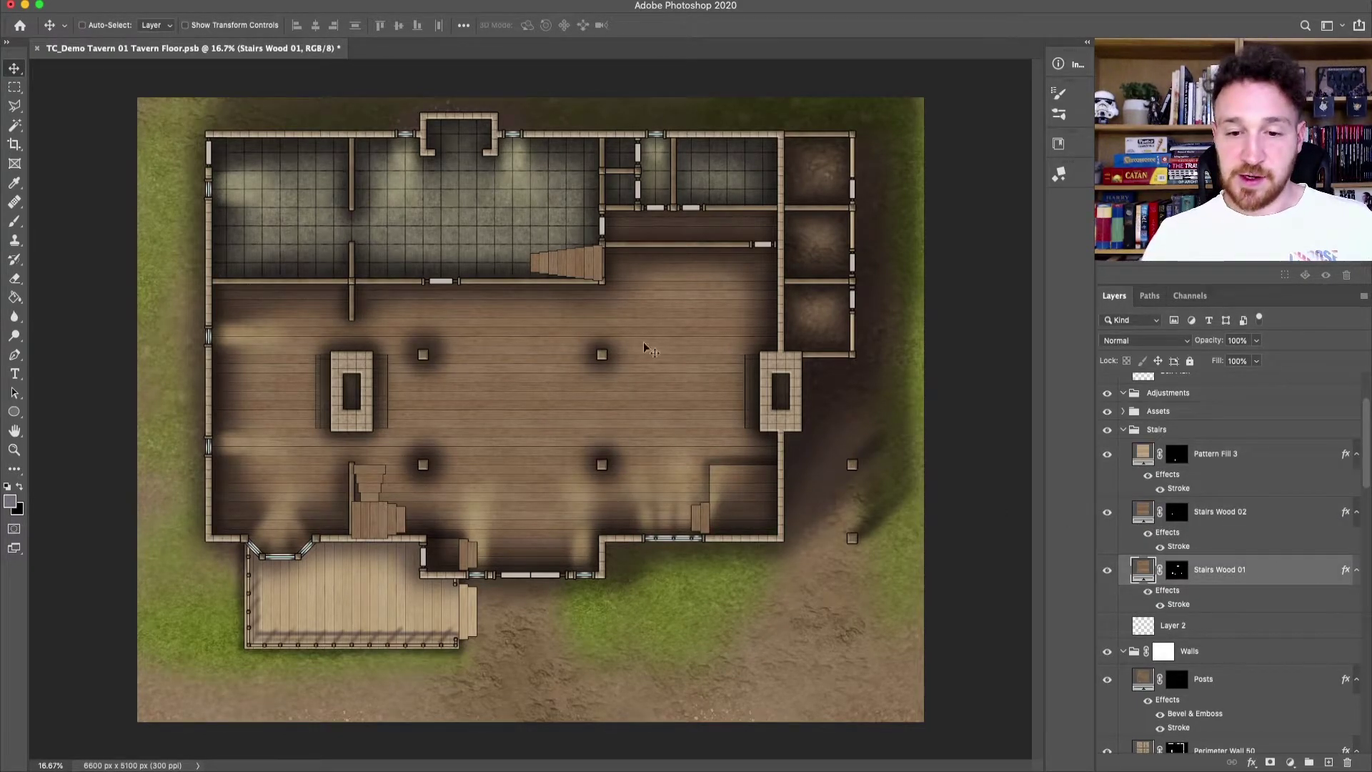
right_click(595, 271)
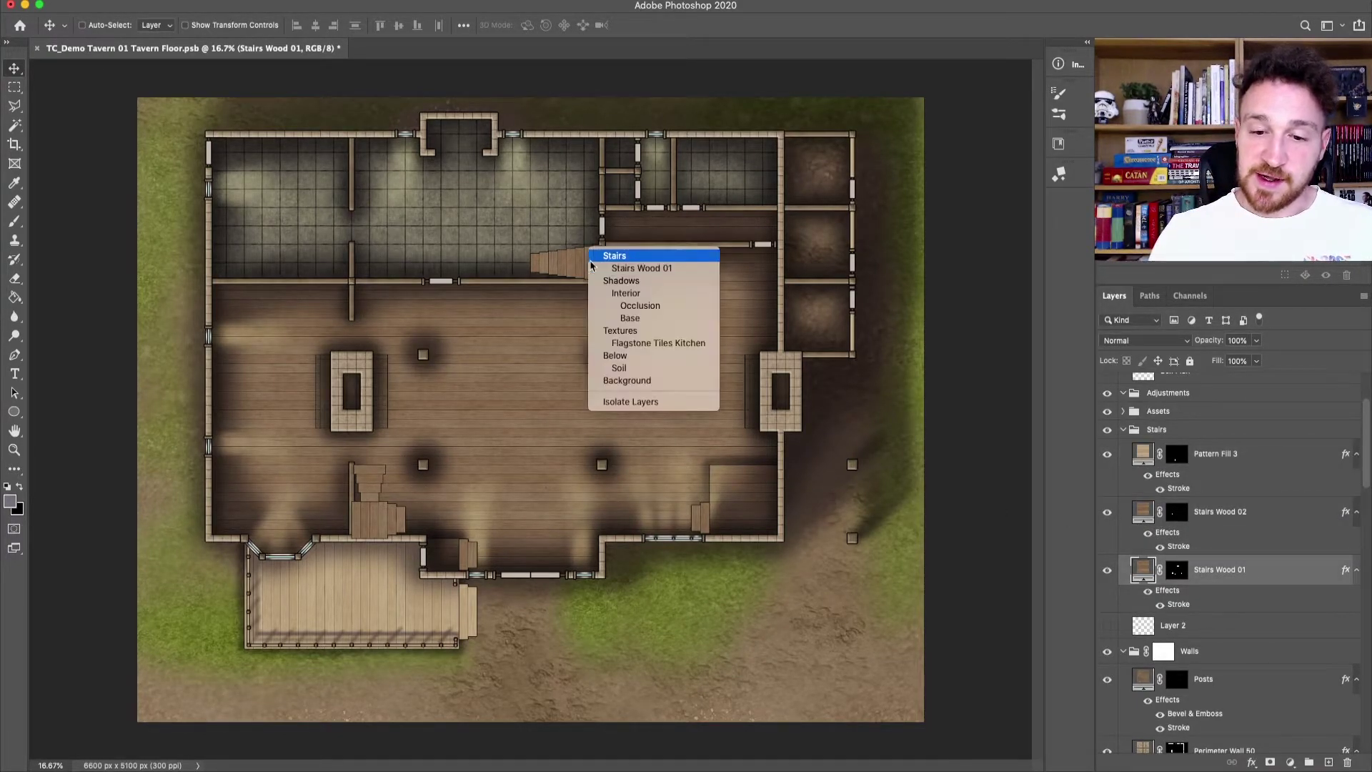
click(649, 267)
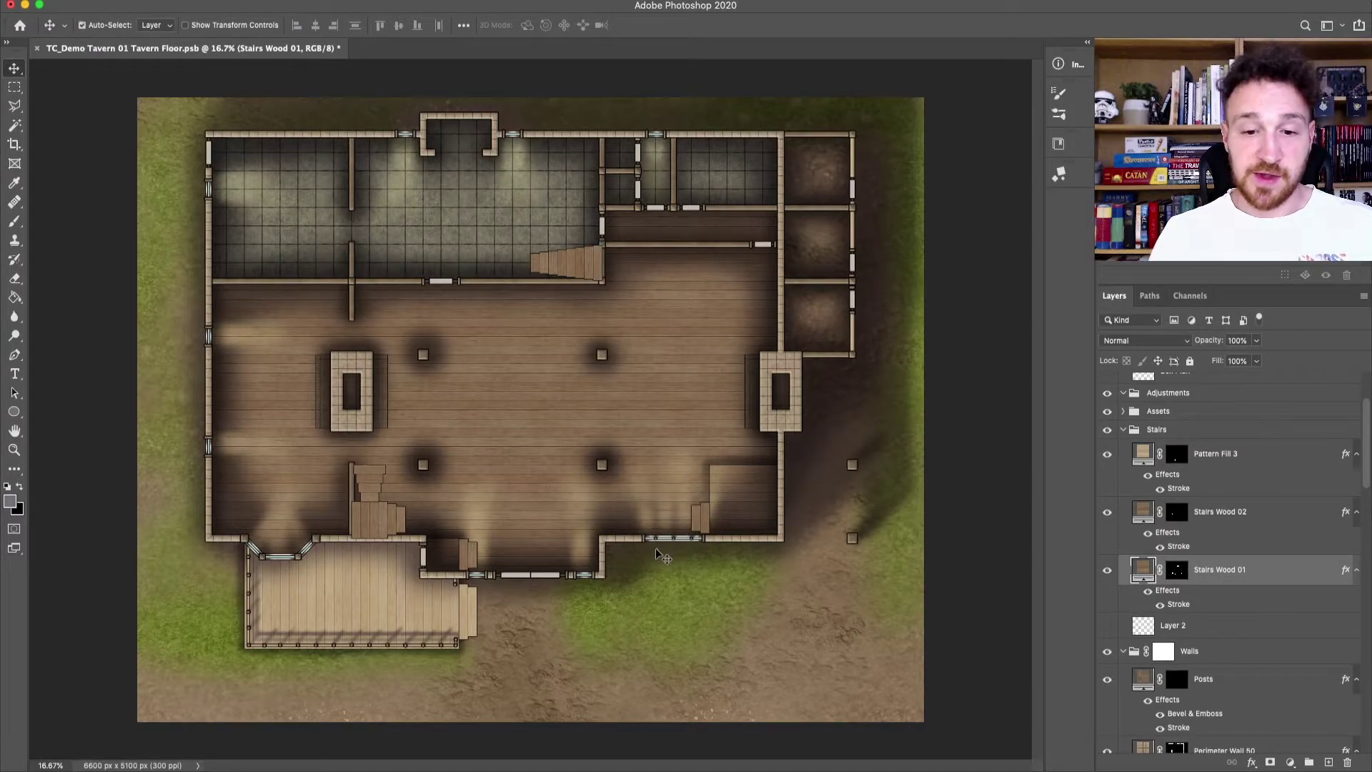
Step: Add a layer named Lines clipped to Stairs Wood 01
key(super+plus)
drag(576, 230, 559, 556)
key(super+plus)
key(super+plus)
key(super+plus)
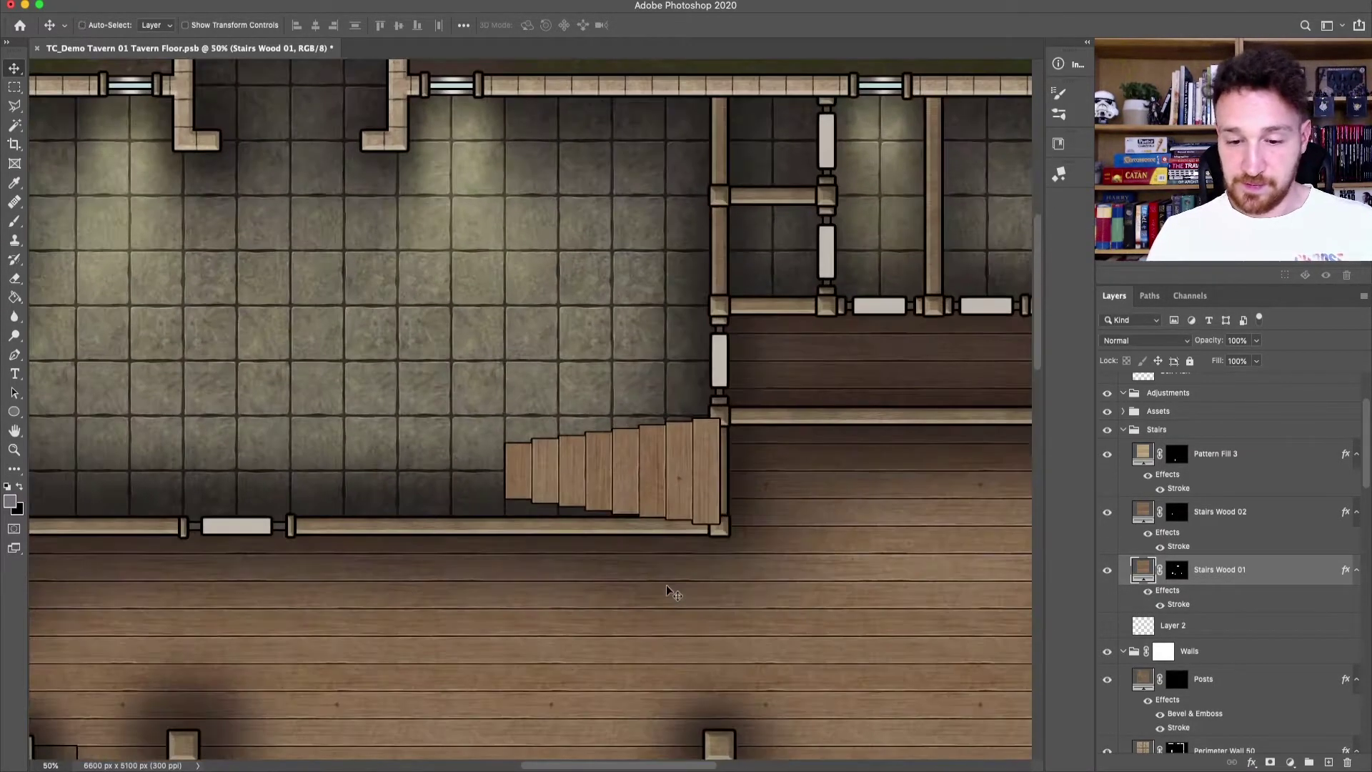
key(super+plus)
key(super+minus)
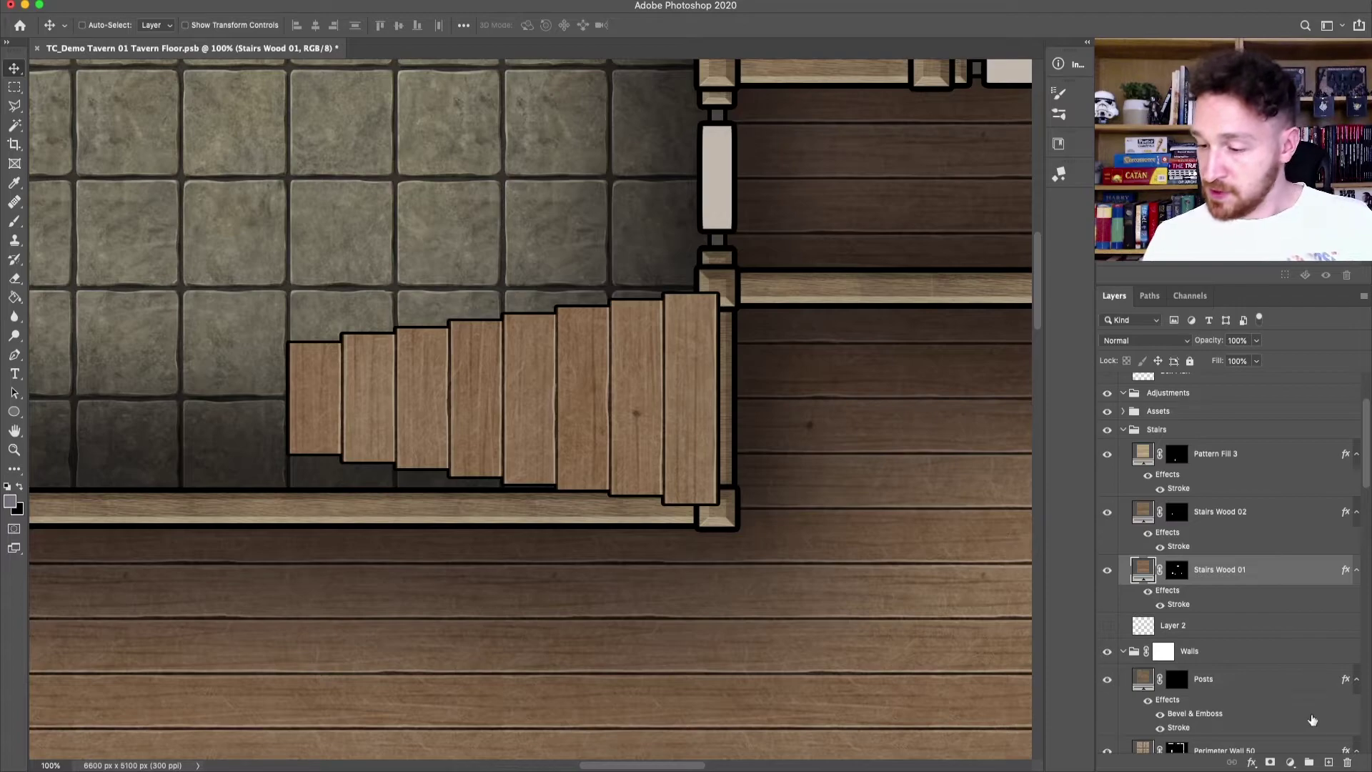
click(1329, 762)
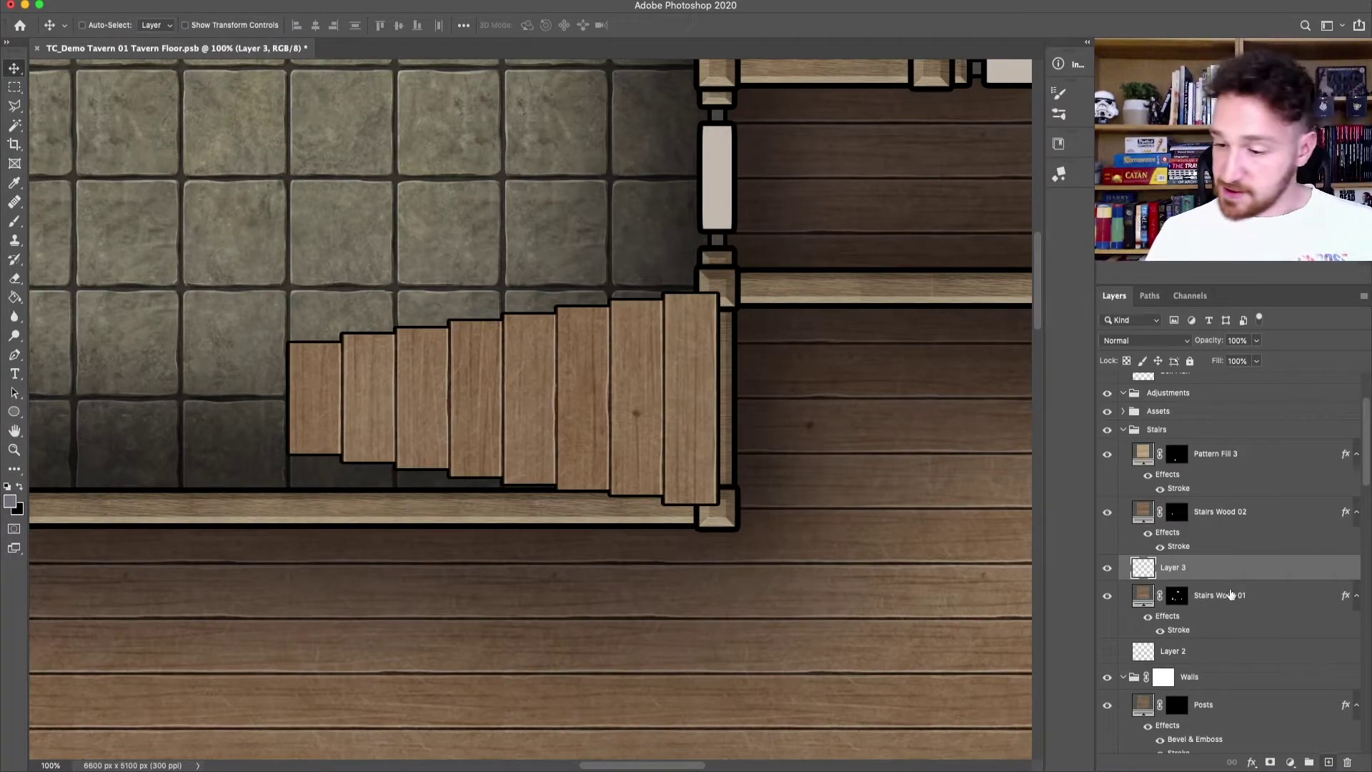
alt+click(1234, 574)
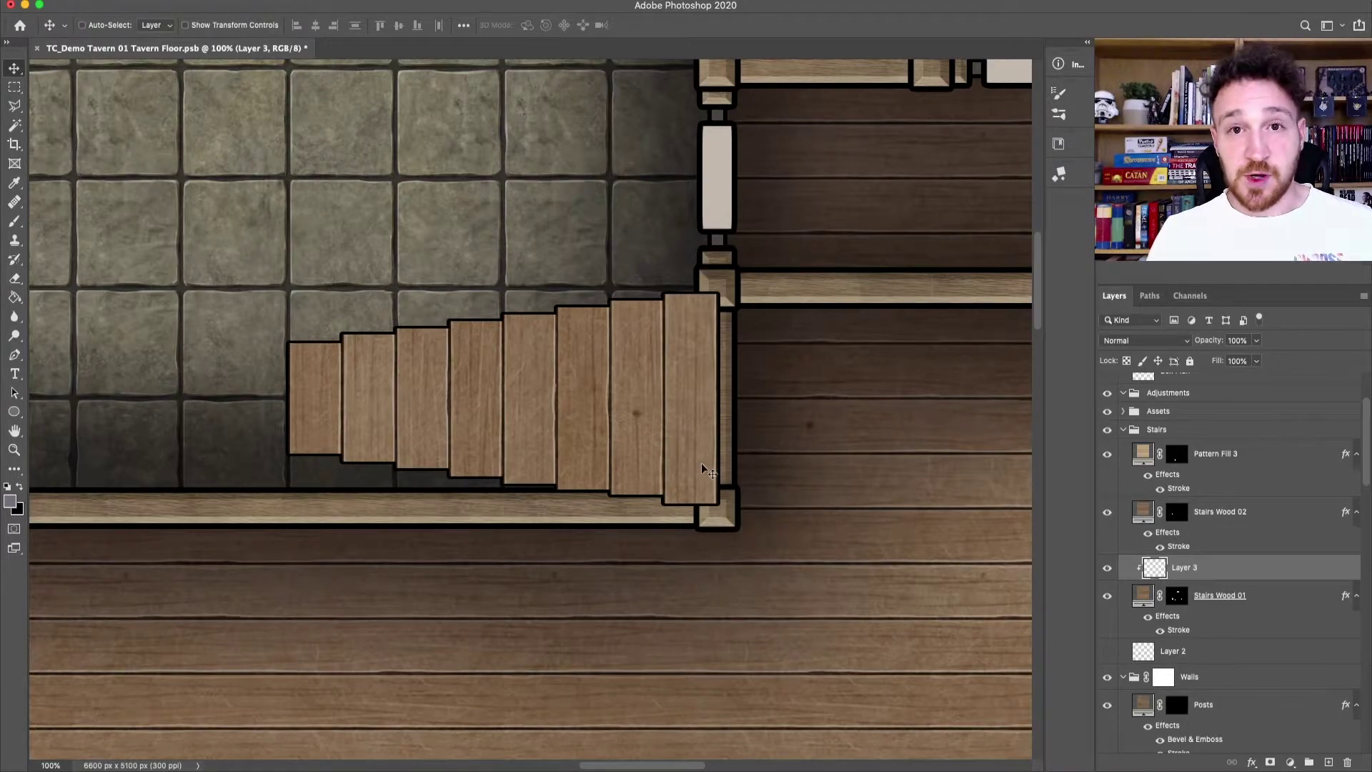
double_click(1185, 566)
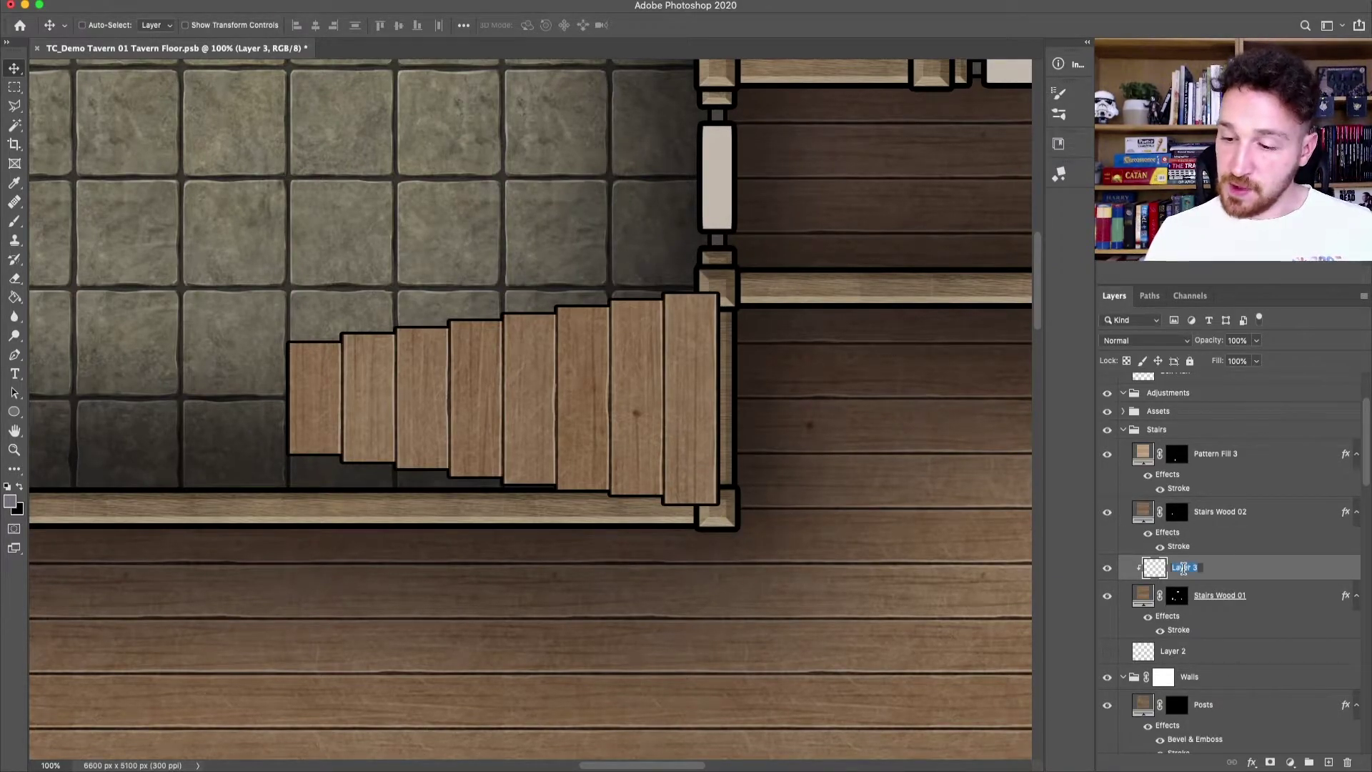
text(Lines)
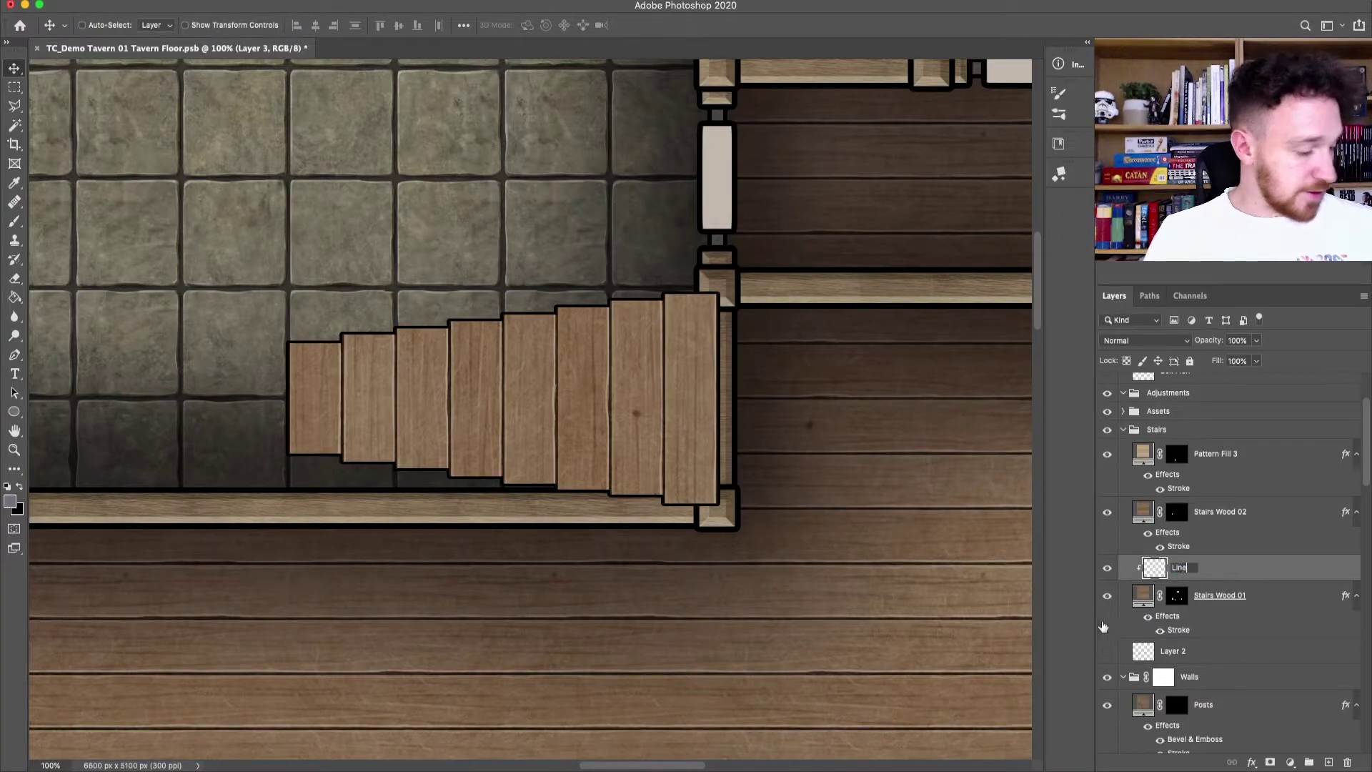
key(Return)
Step: Choose a hard square brush with black as the foreground color and reduce its size to 20 px
click(15, 221)
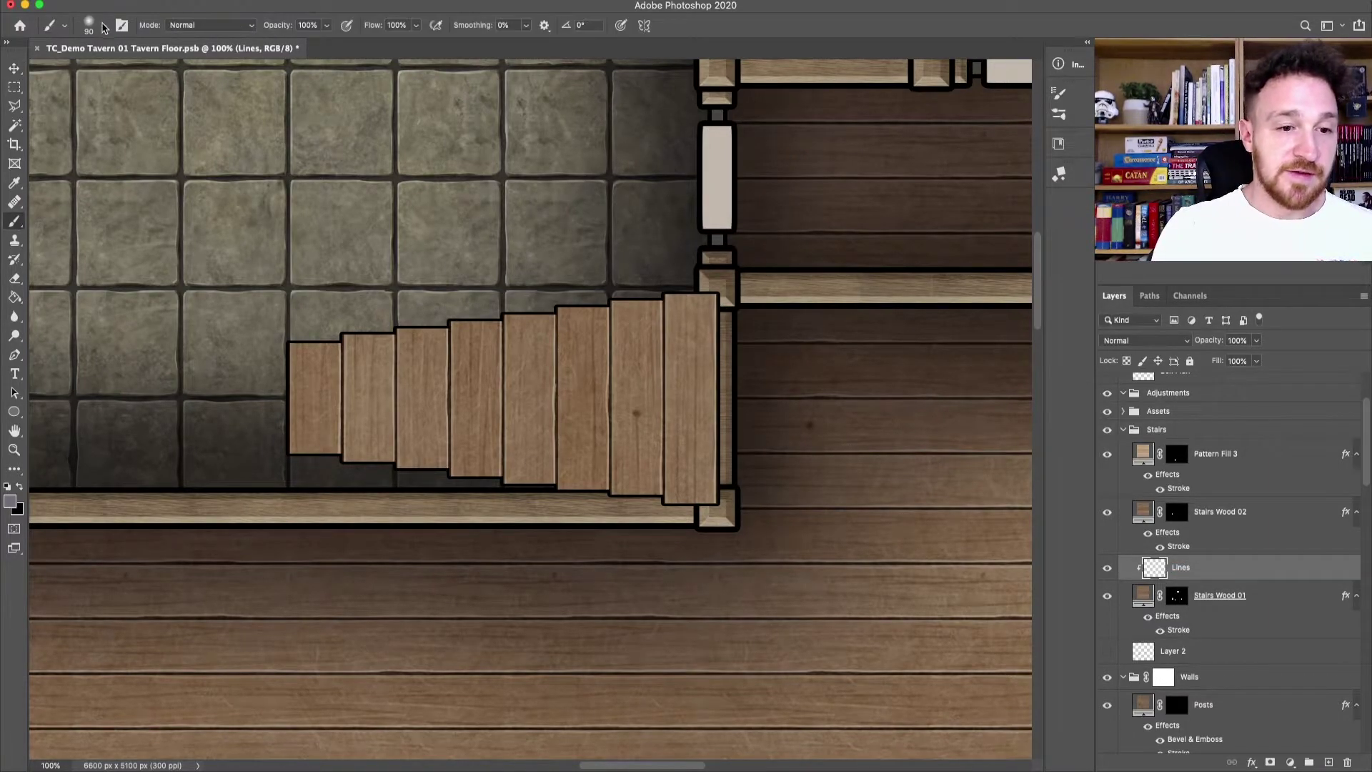
click(103, 25)
click(210, 176)
key(Return)
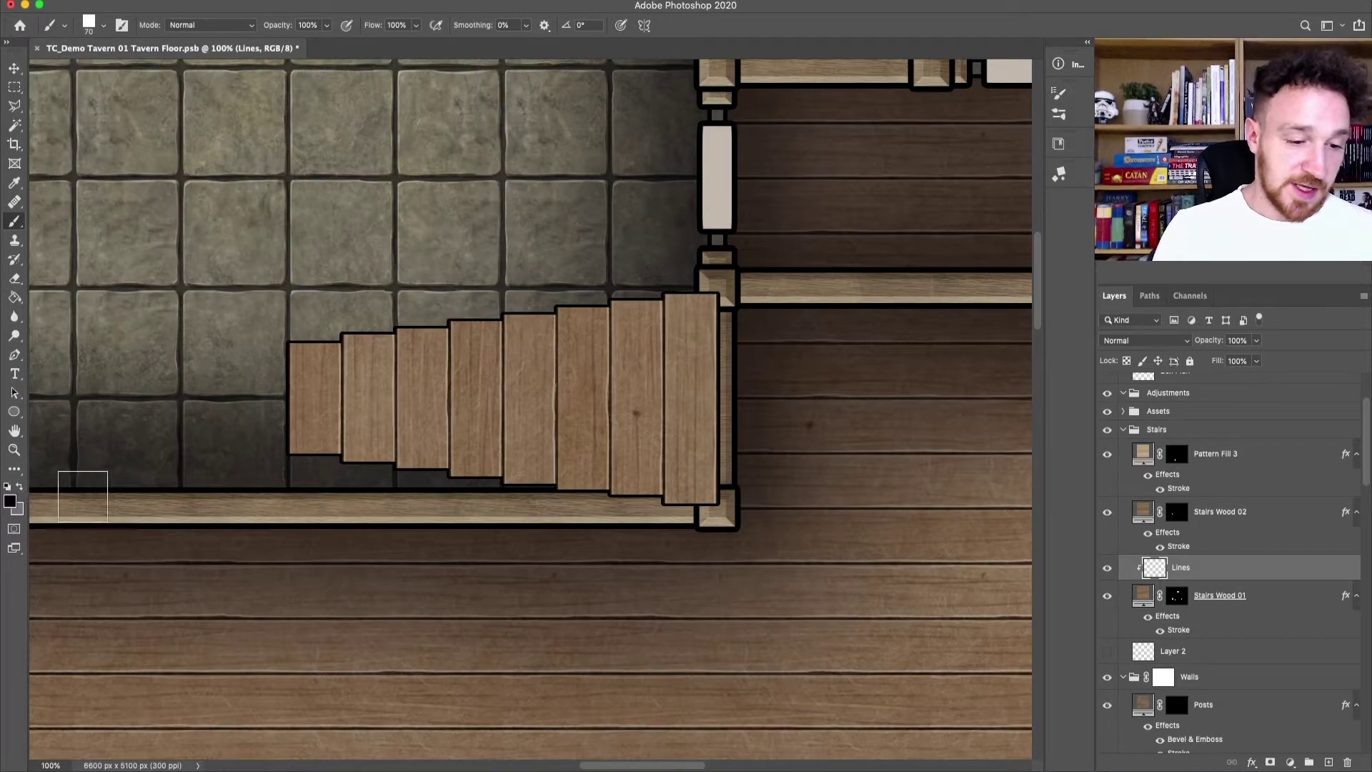
key(bracketleft)
key(bracketleft)
key(bracketleft)
key(bracketleft)
key(bracketleft)
Step: Show the grid and draw straight black lines along the step edges of the kitchen staircase with a 4 px brush
key(ctrl+apostrophe)
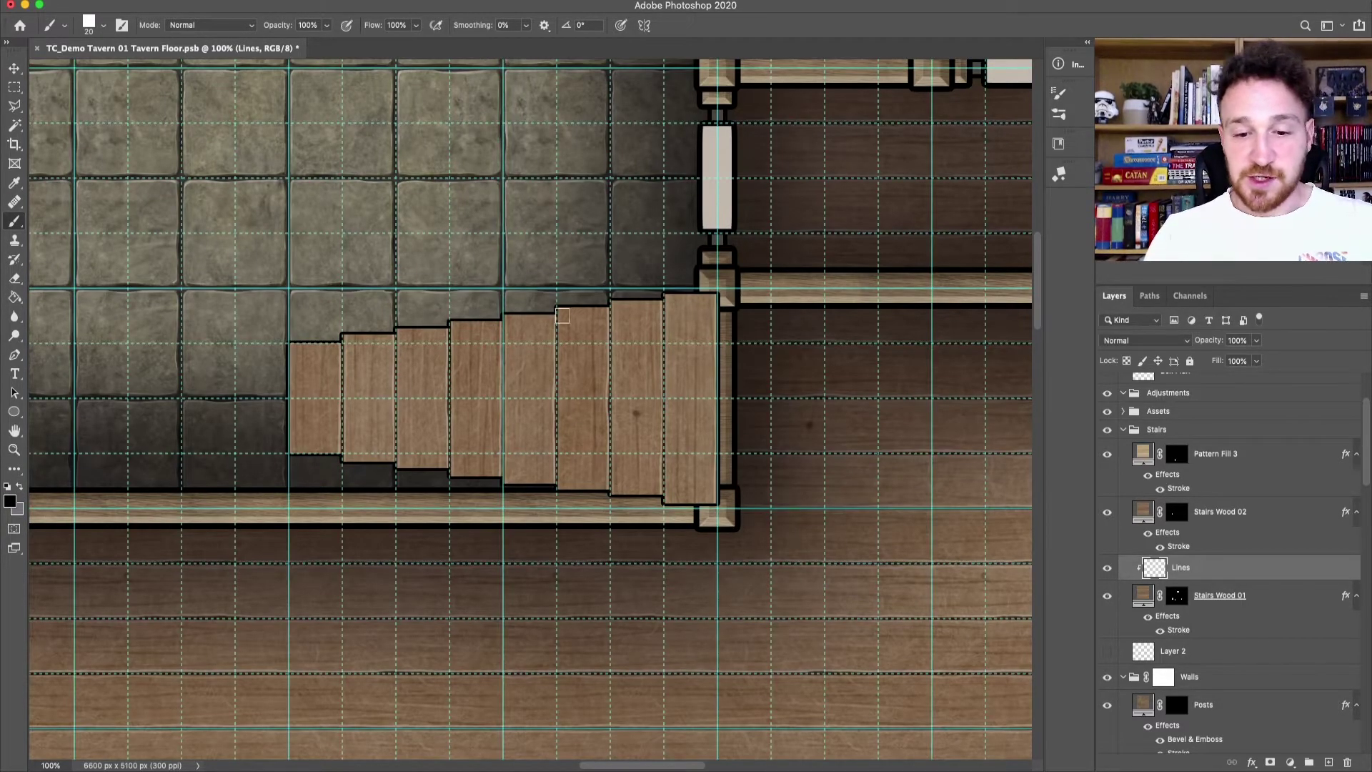
key(bracketleft)
key(bracketleft)
key(bracketleft)
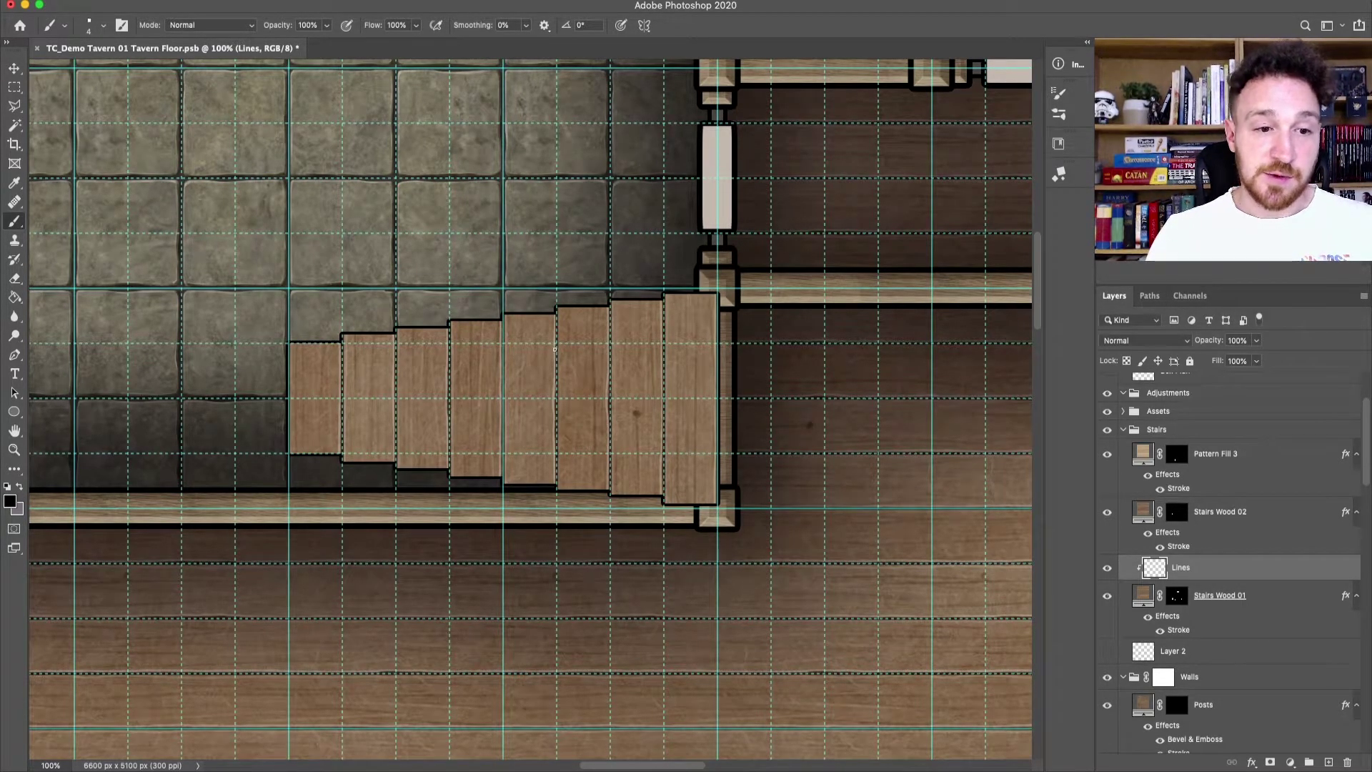
drag(556, 289, 549, 486)
key(ctrl+z)
drag(558, 298, 579, 471)
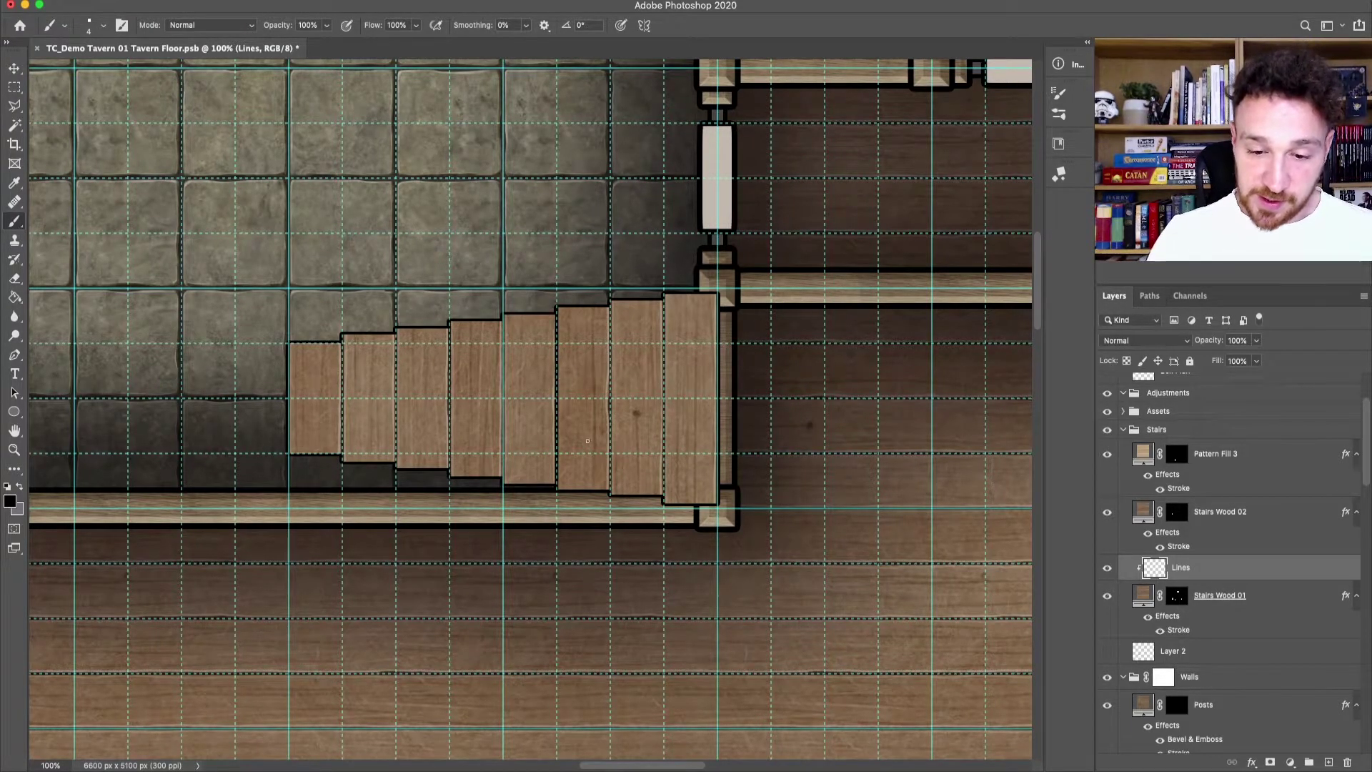
drag(609, 264, 609, 584)
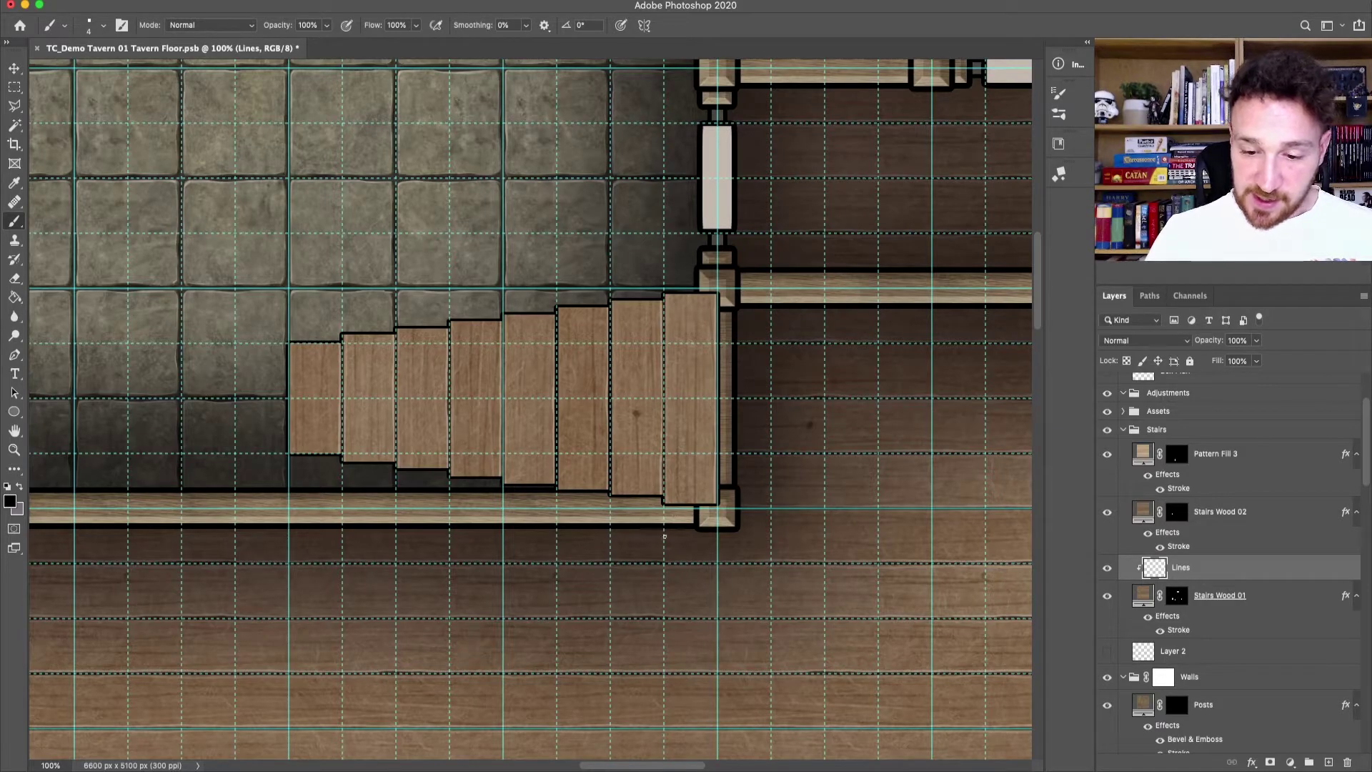
drag(665, 543, 669, 216)
mouse_move(504, 287)
mouse_down()
mouse_move(504, 515)
mouse_move(446, 224)
mouse_up()
mouse_move(397, 313)
mouse_down()
mouse_move(404, 502)
mouse_move(348, 255)
mouse_up()
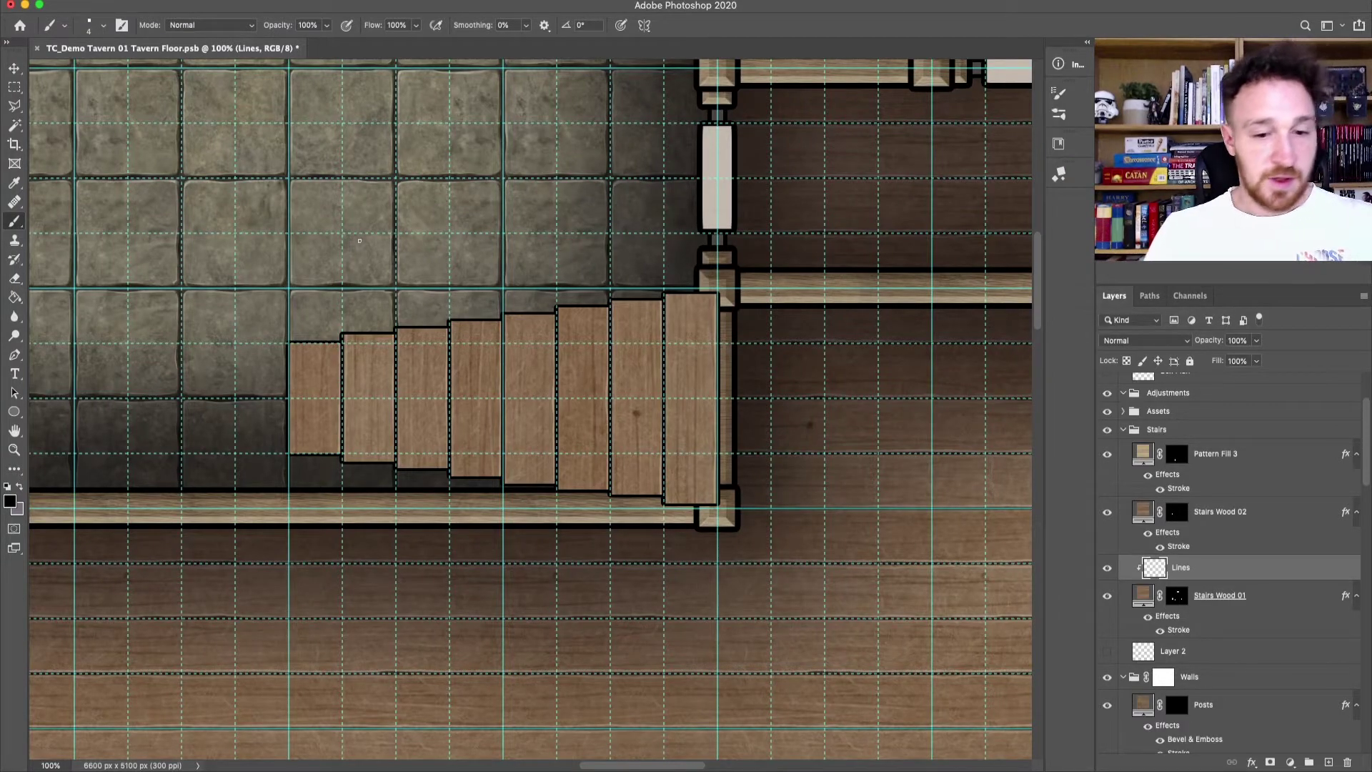
Step: Hide the grid and add a layer named Shadow clipped directly above Stairs Wood 01
key(super+h)
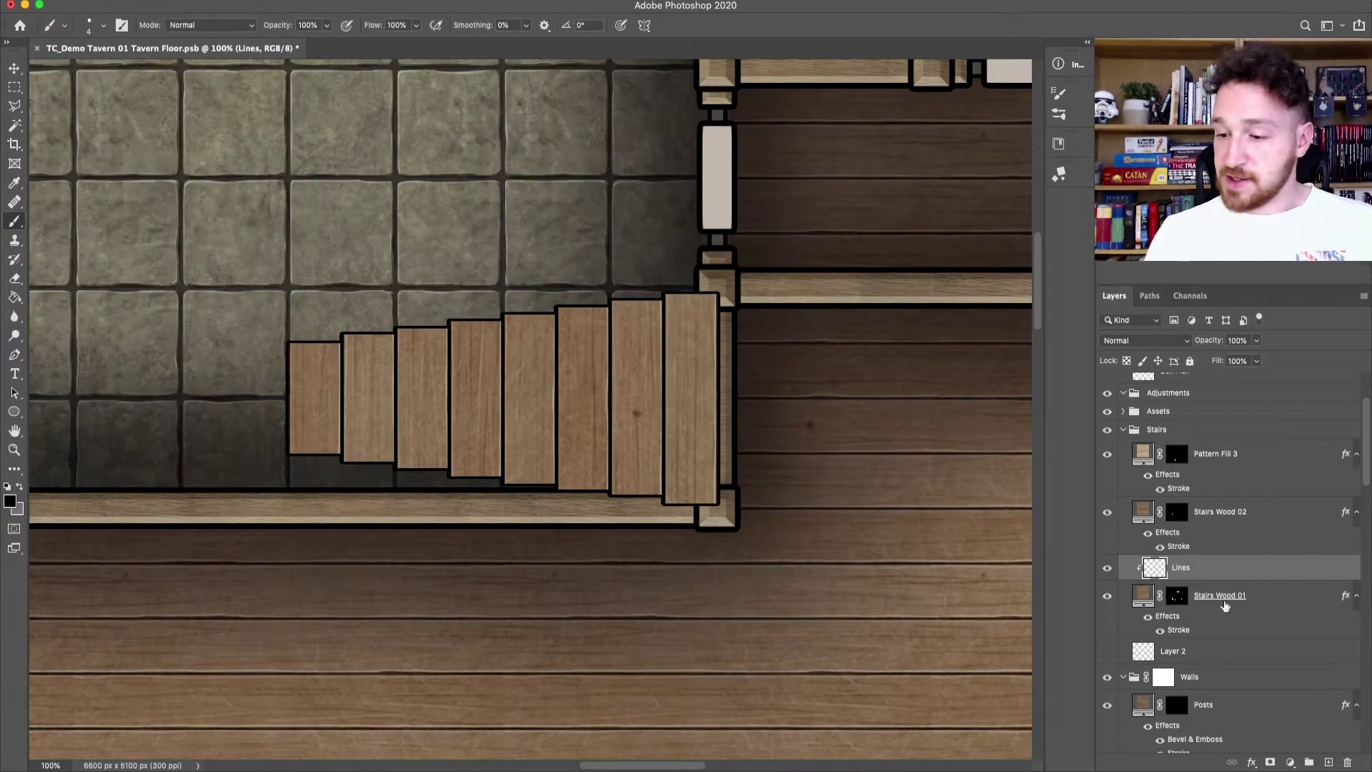
click(1278, 598)
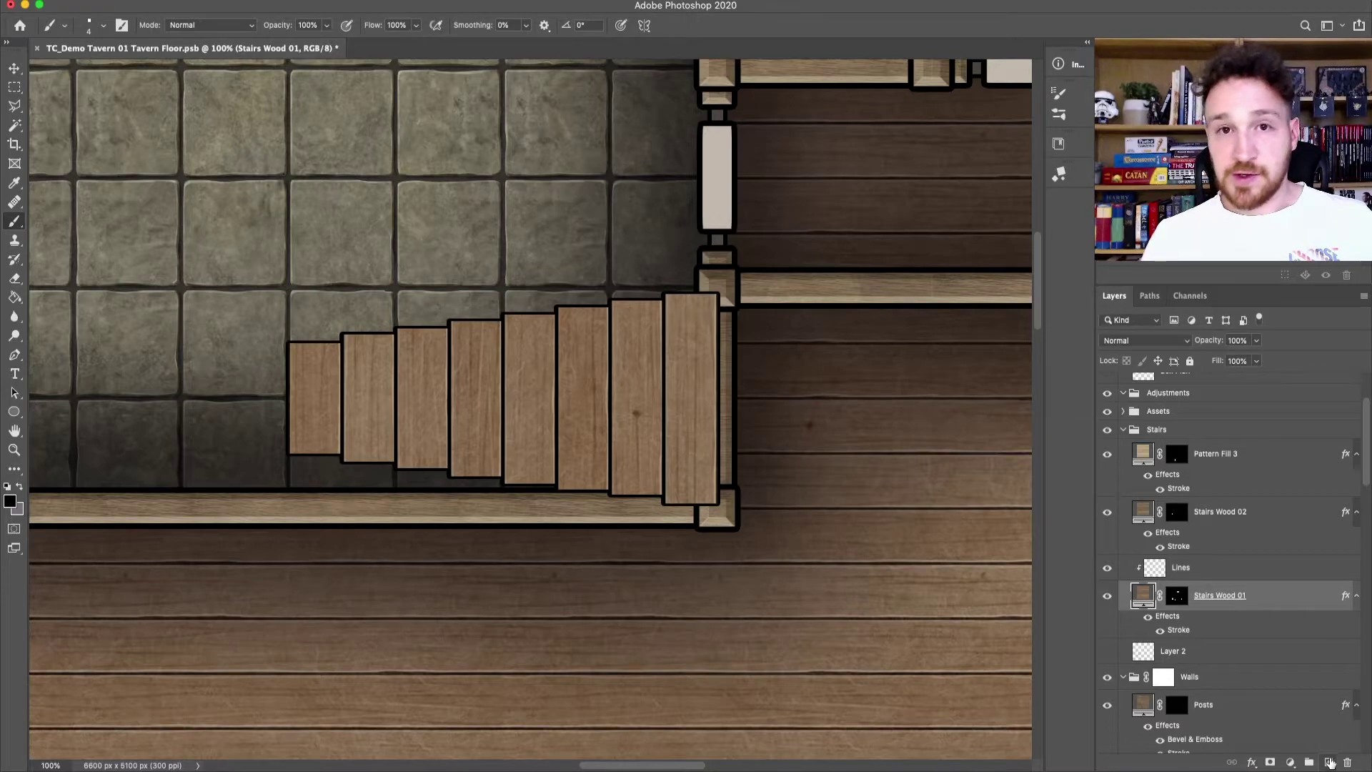
click(1329, 762)
double_click(1186, 593)
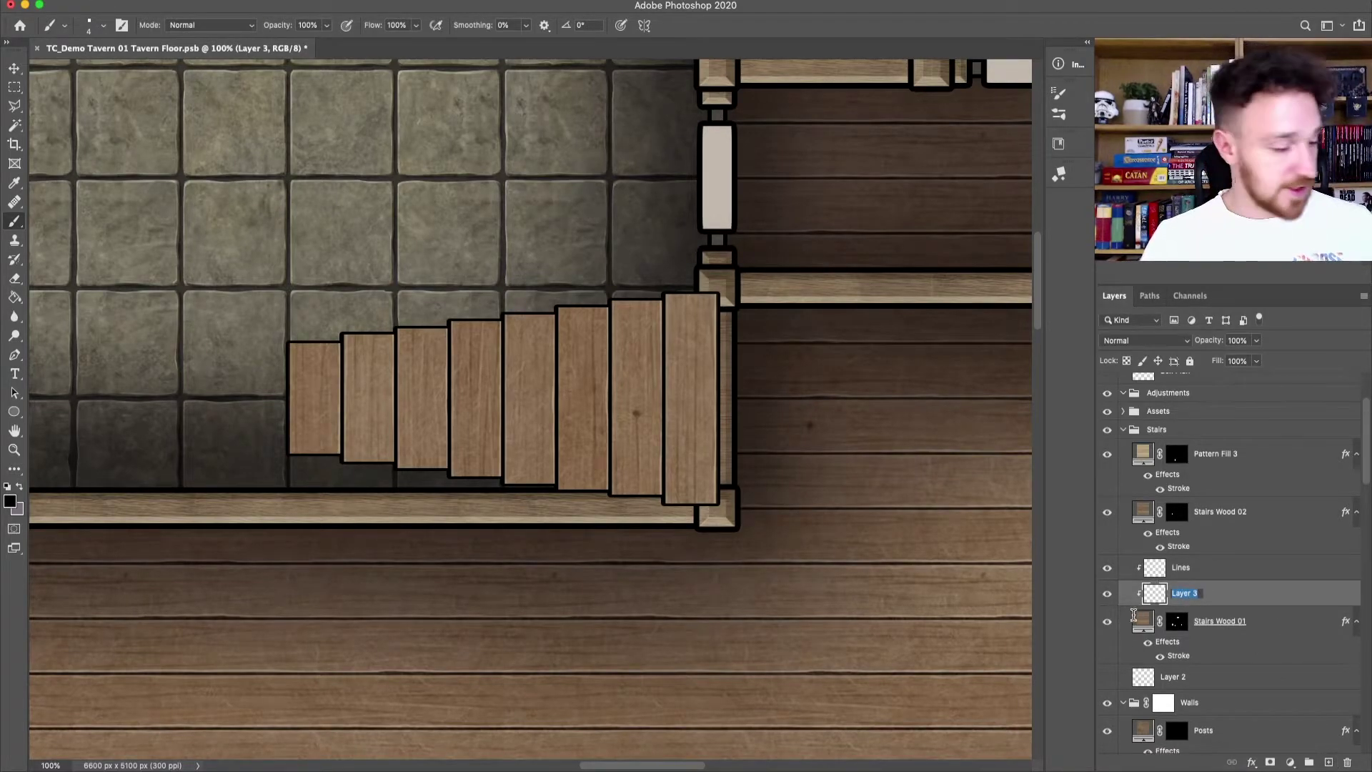
text(Shadow)
key(Return)
Step: Give the Shadow layer a violet color label and set its blend mode to Multiply
right_click(1227, 591)
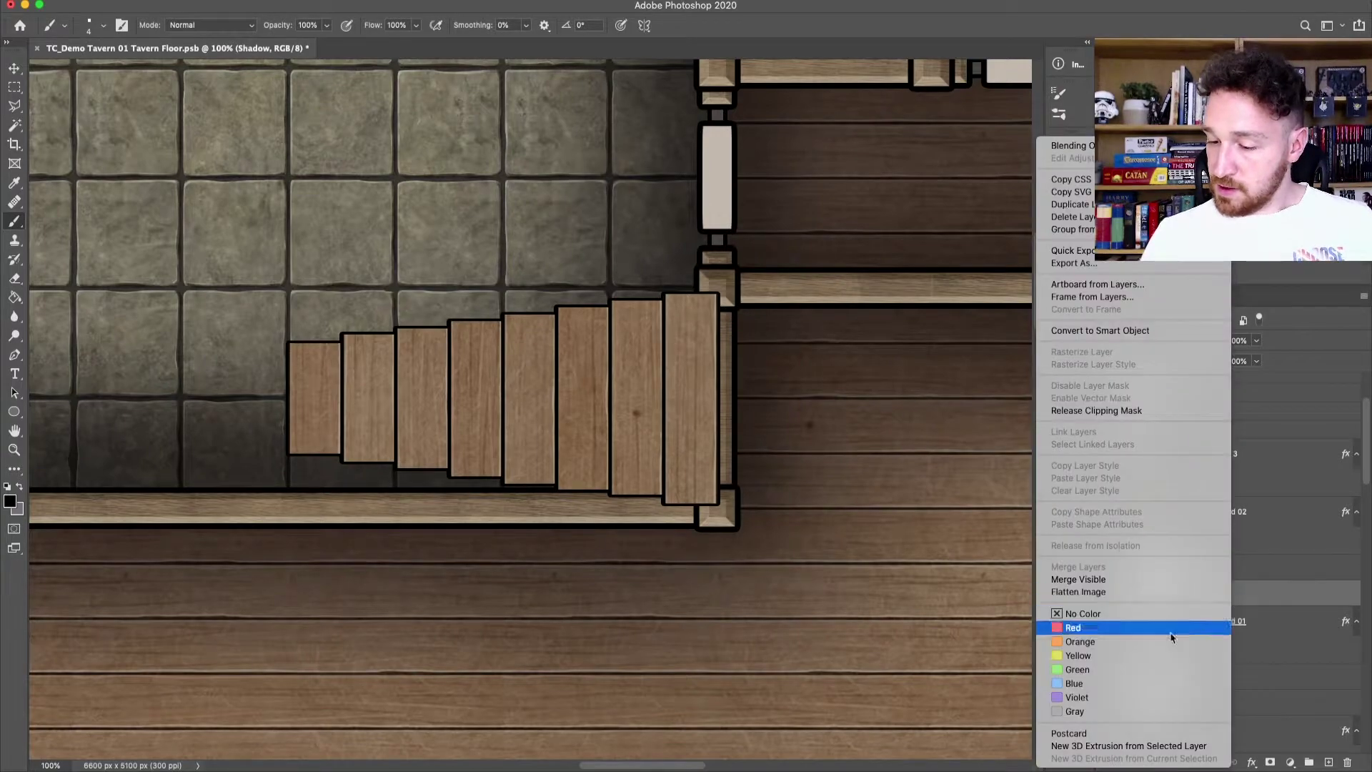
click(1103, 696)
click(1143, 340)
click(1129, 375)
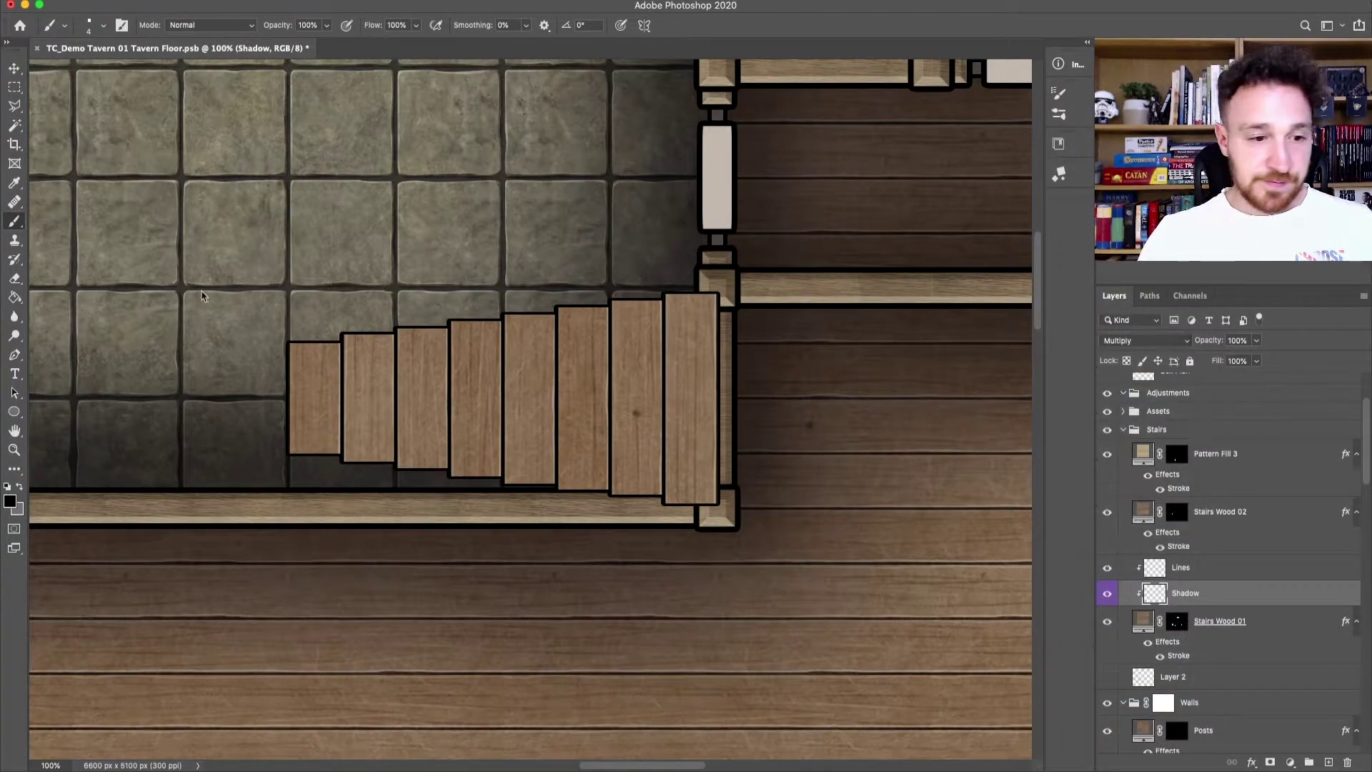
Step: Select four alternating steps of the kitchen staircase with rectangular marquees, starting from the shortest step
click(102, 26)
click(102, 172)
click(103, 29)
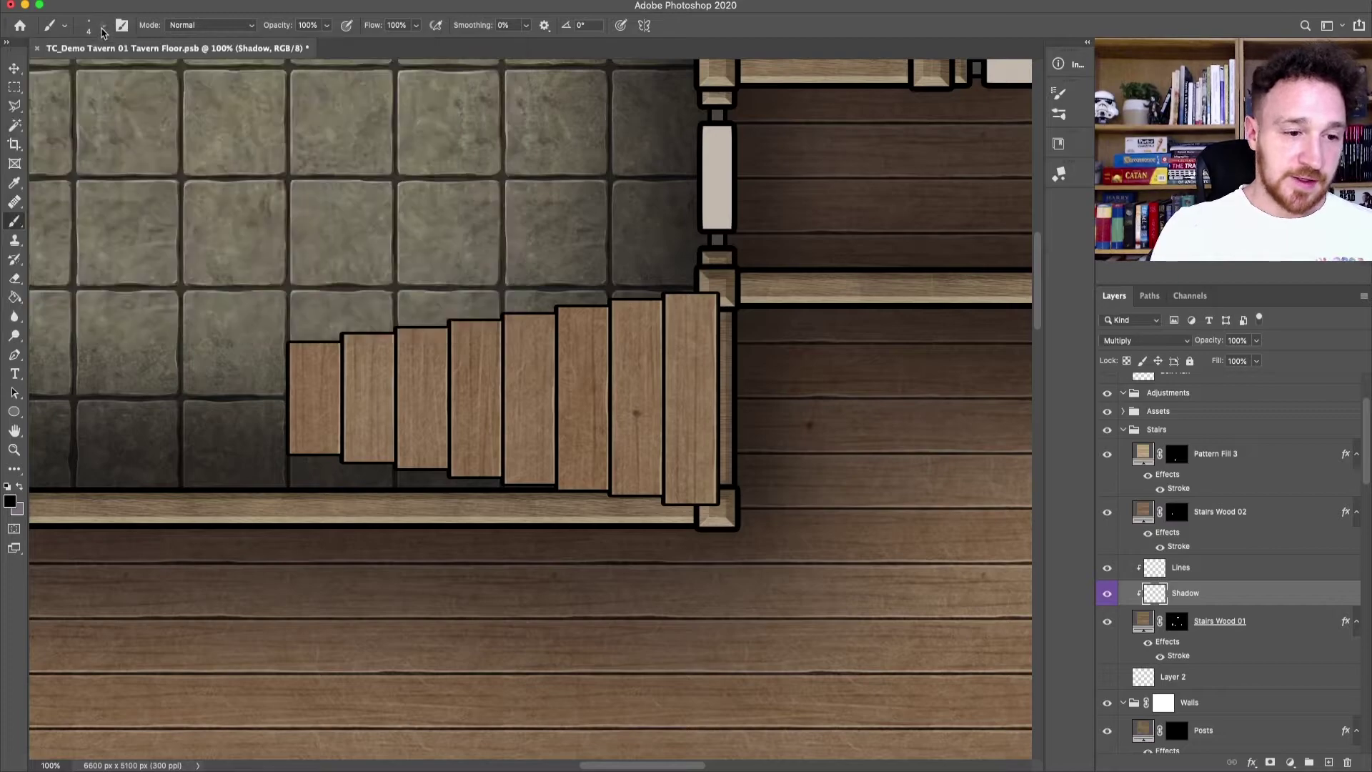
click(15, 88)
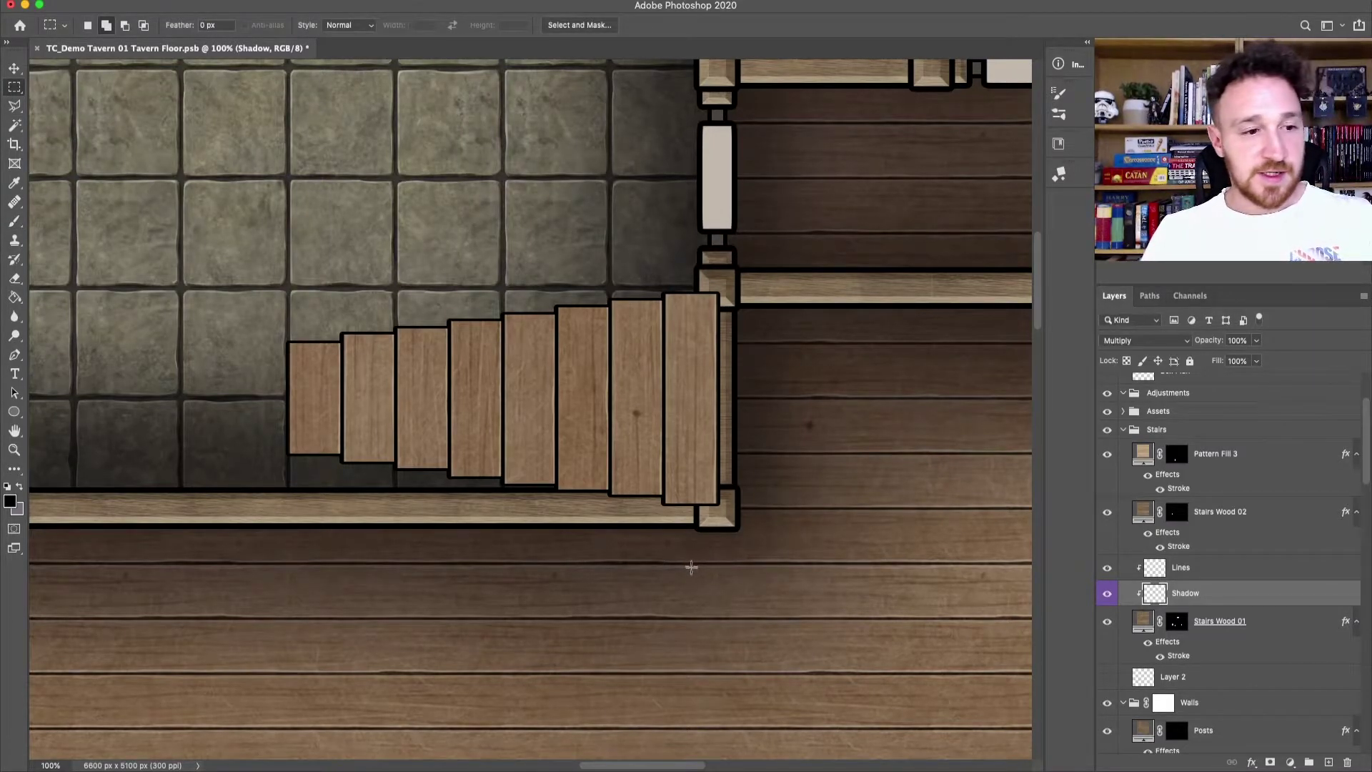
key(super+apostrophe)
drag(289, 290, 342, 508)
drag(397, 289, 451, 509)
drag(504, 289, 556, 509)
drag(611, 289, 665, 509)
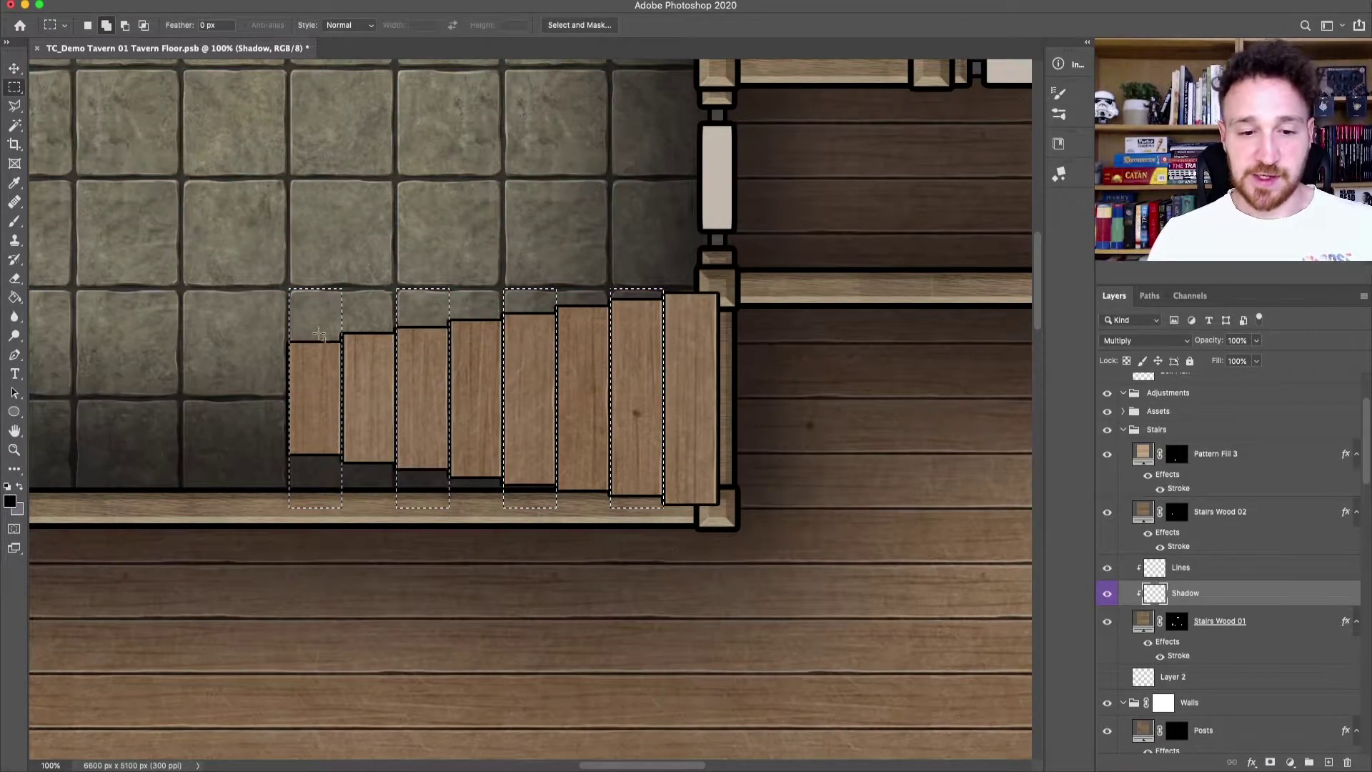
Step: Paint soft #746f79 shadows along the right edges of the selected steps with a 70 px airbrush
click(21, 219)
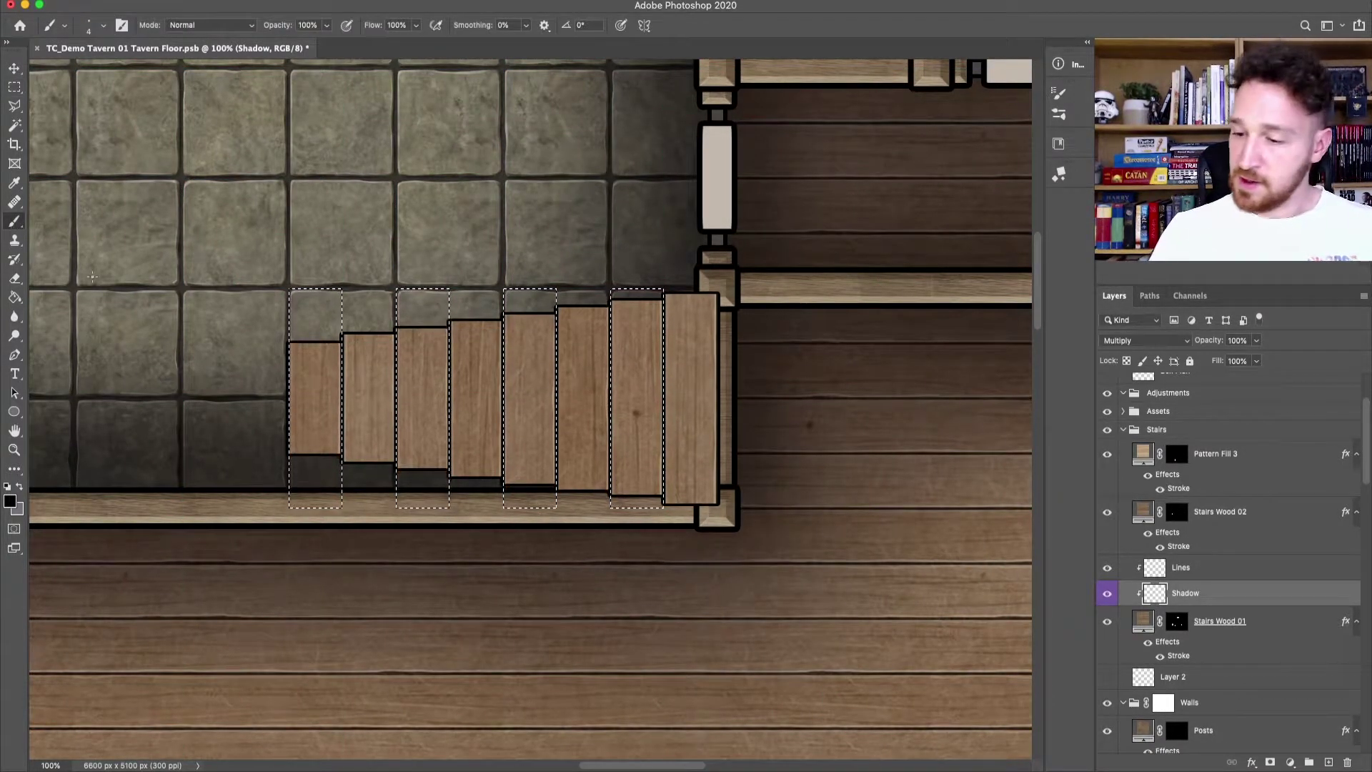
click(19, 487)
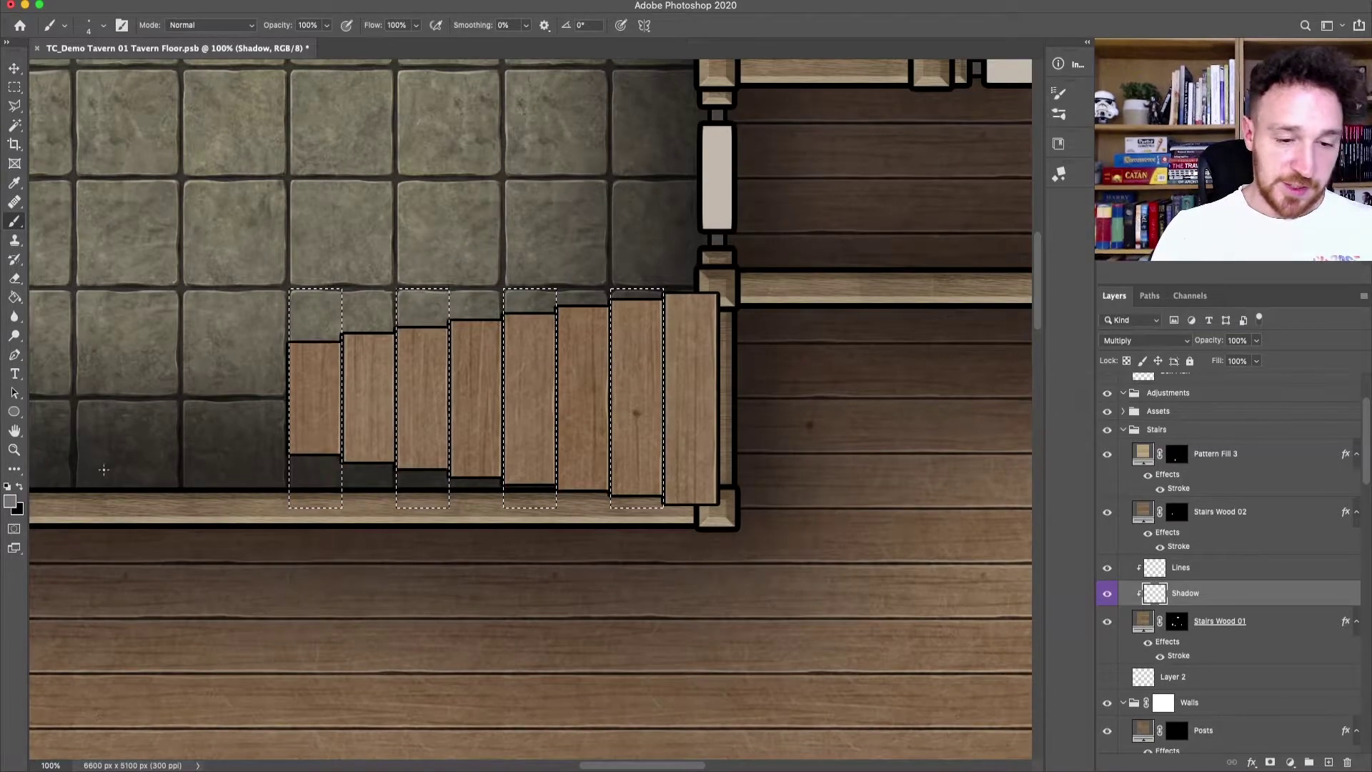
click(11, 501)
click(350, 225)
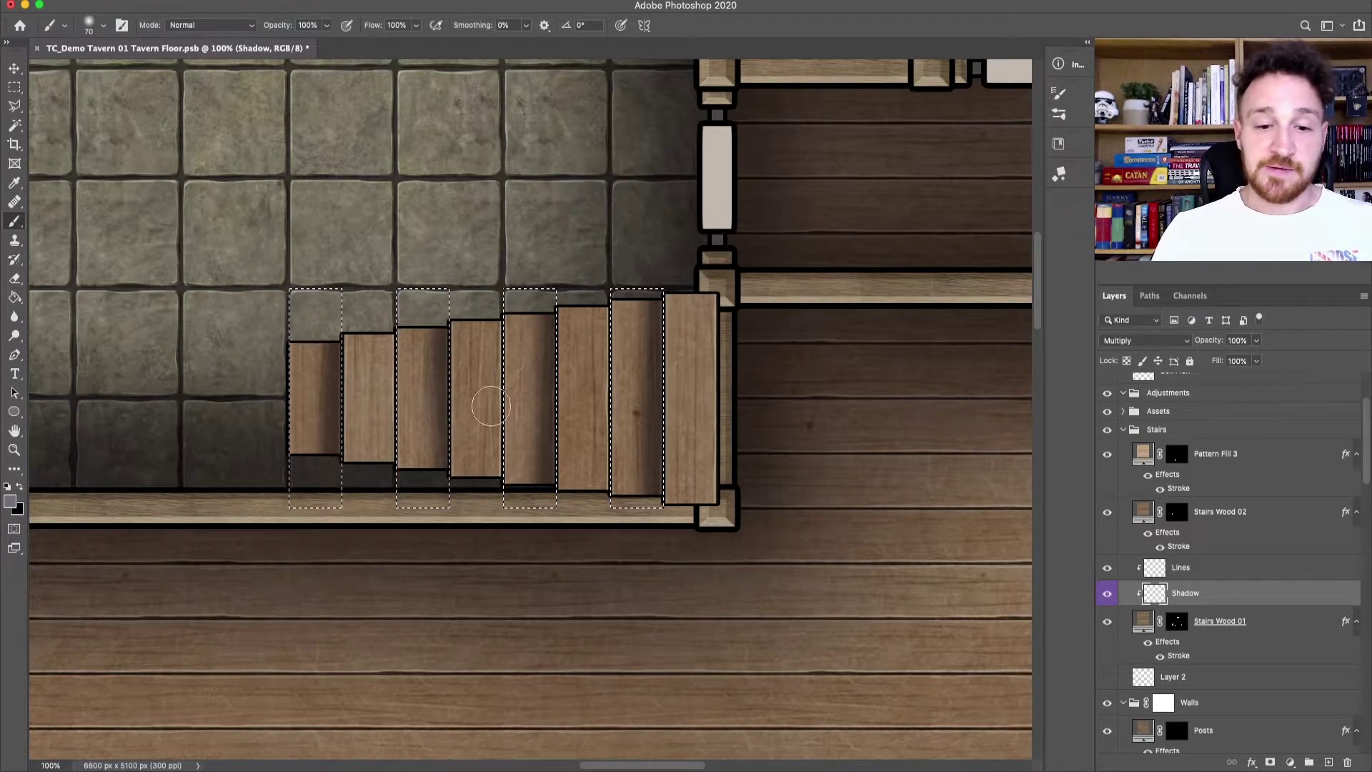
Step: Invert the selection, paint matching shadows on the remaining kitchen stair steps, and deselect
click(296, 0)
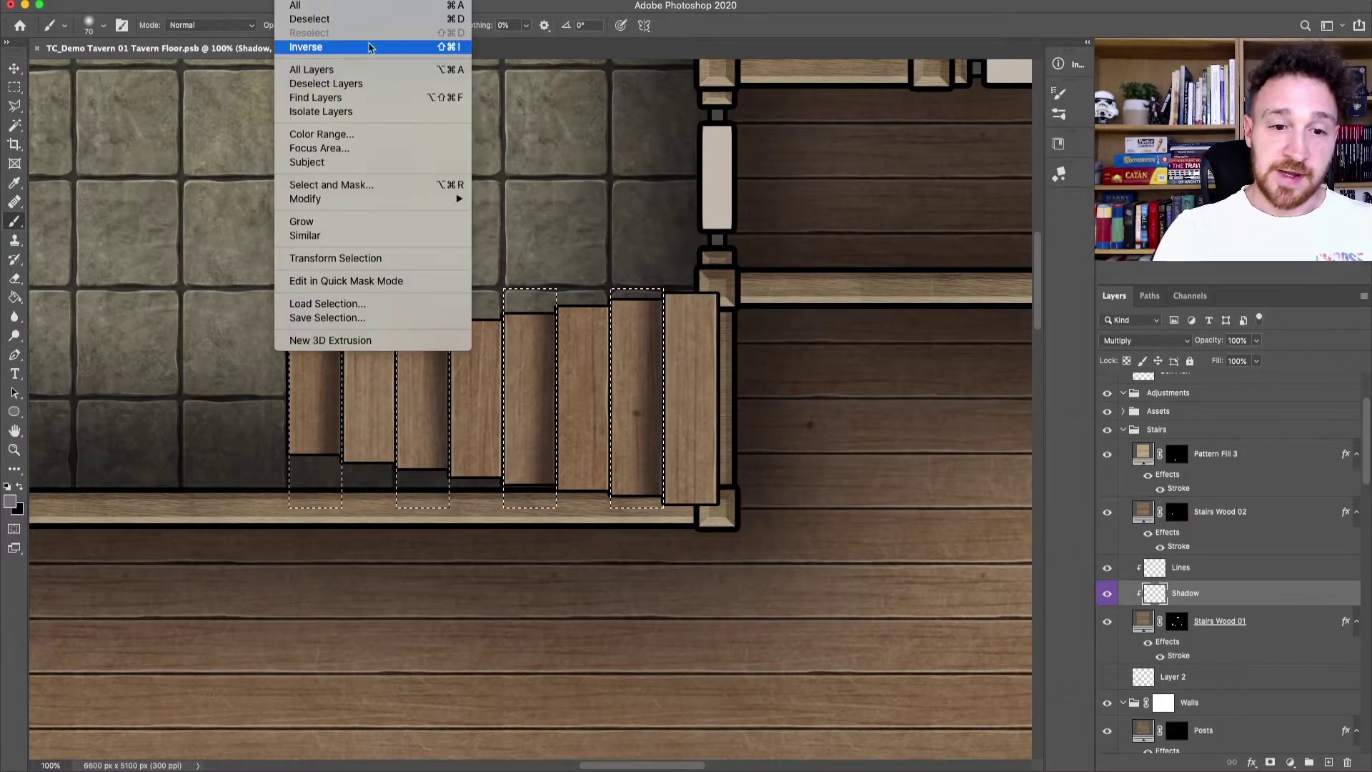
click(384, 48)
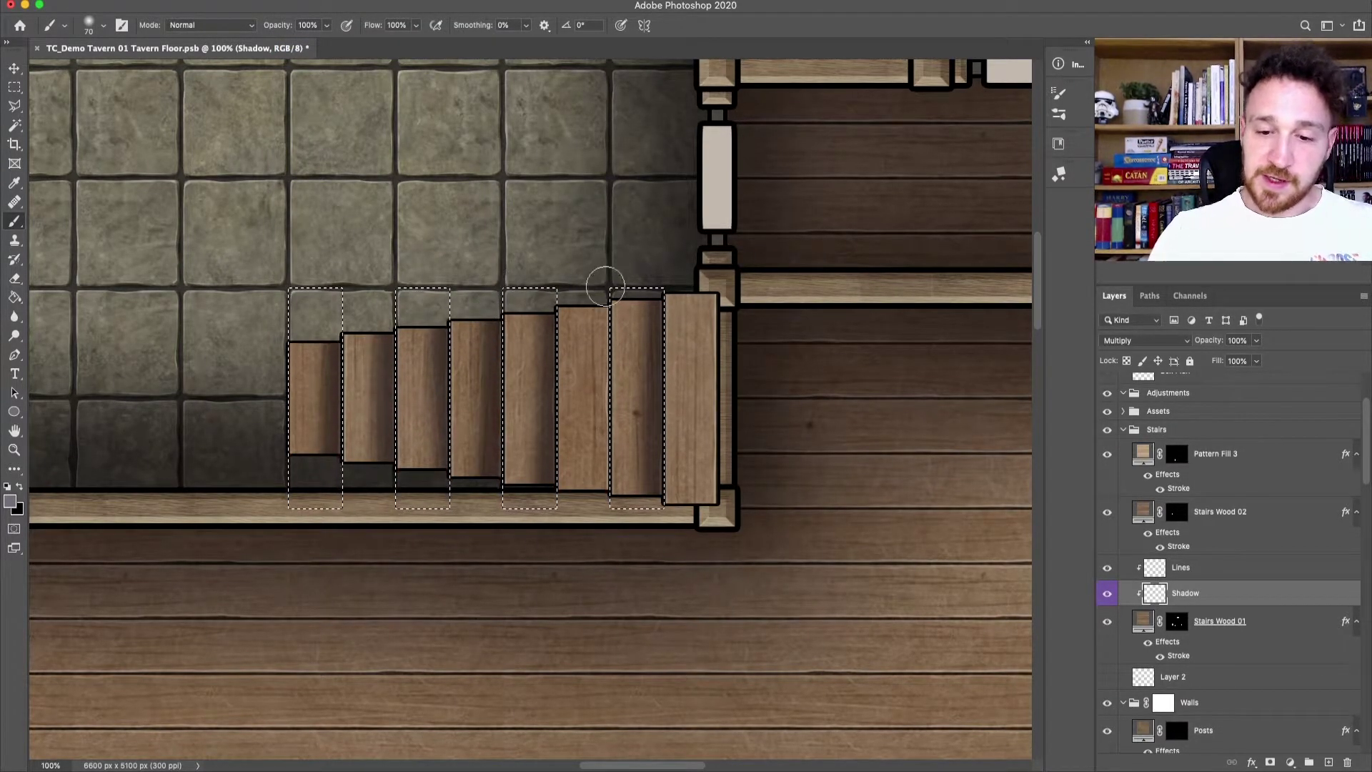
drag(603, 276, 601, 500)
drag(711, 311, 710, 501)
key(ctrl+d)
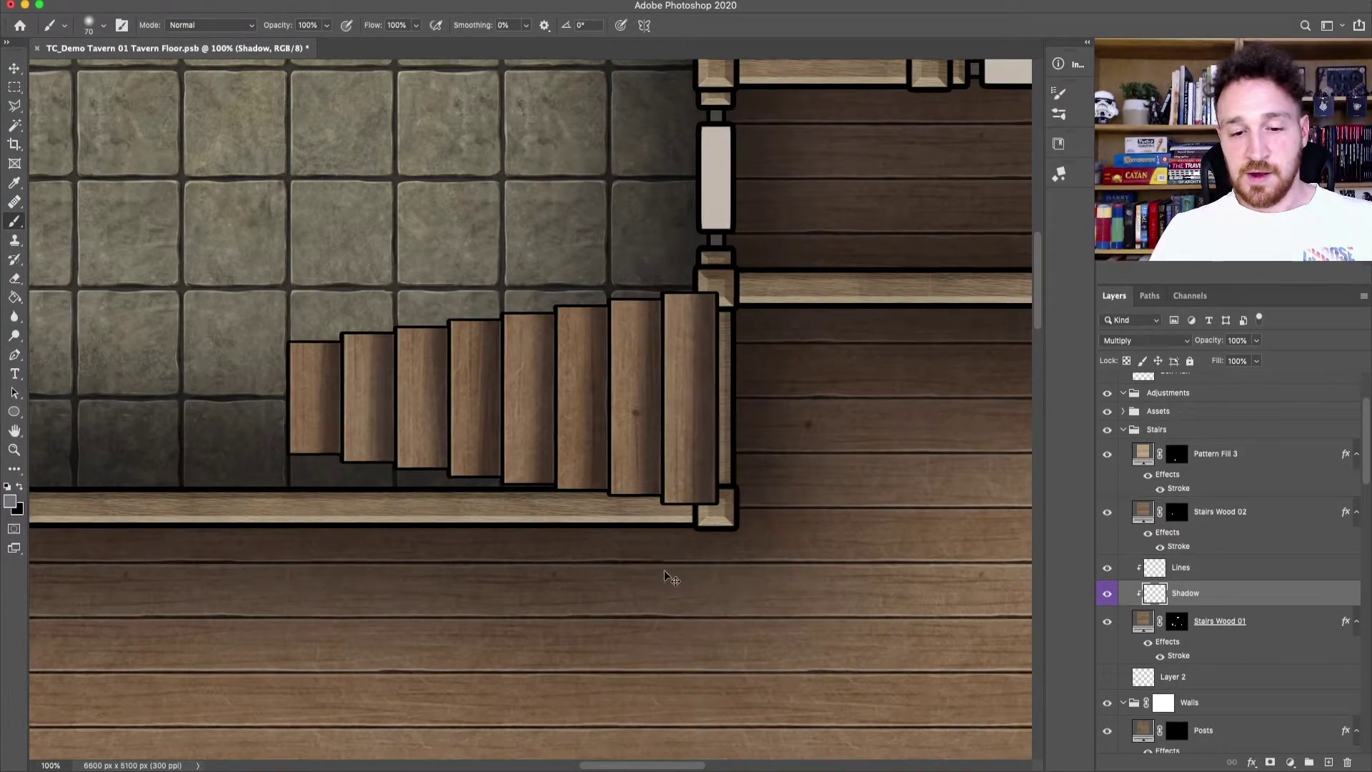
Step: Examine how the shaded kitchen staircase reads against the whole map
key(ctrl+minus)
key(ctrl+minus)
key(ctrl+minus)
key(ctrl+minus)
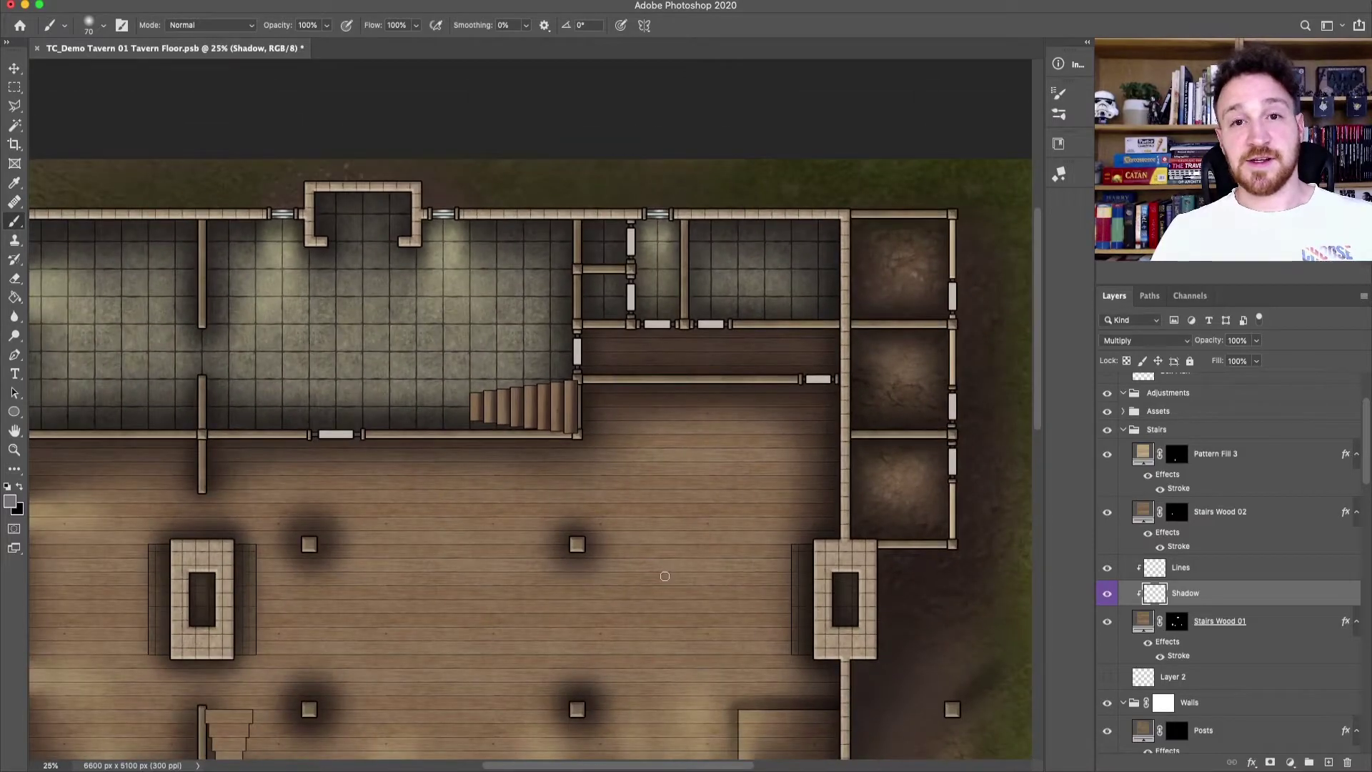
key(ctrl+plus)
key(ctrl+plus)
key(ctrl+plus)
key(ctrl+plus)
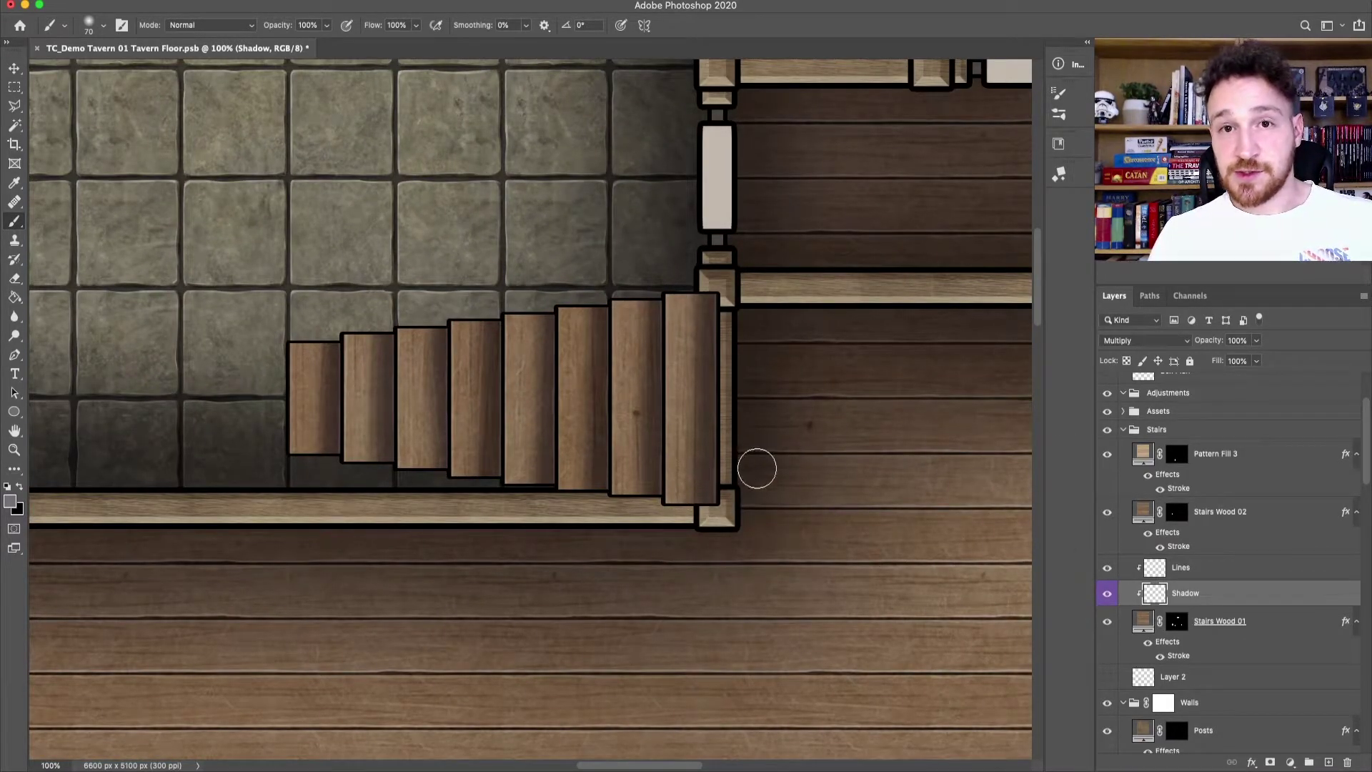
Step: Add a layer named Hilight clipped directly above Stairs Wood 01 and set its blend mode to Screen
click(1272, 629)
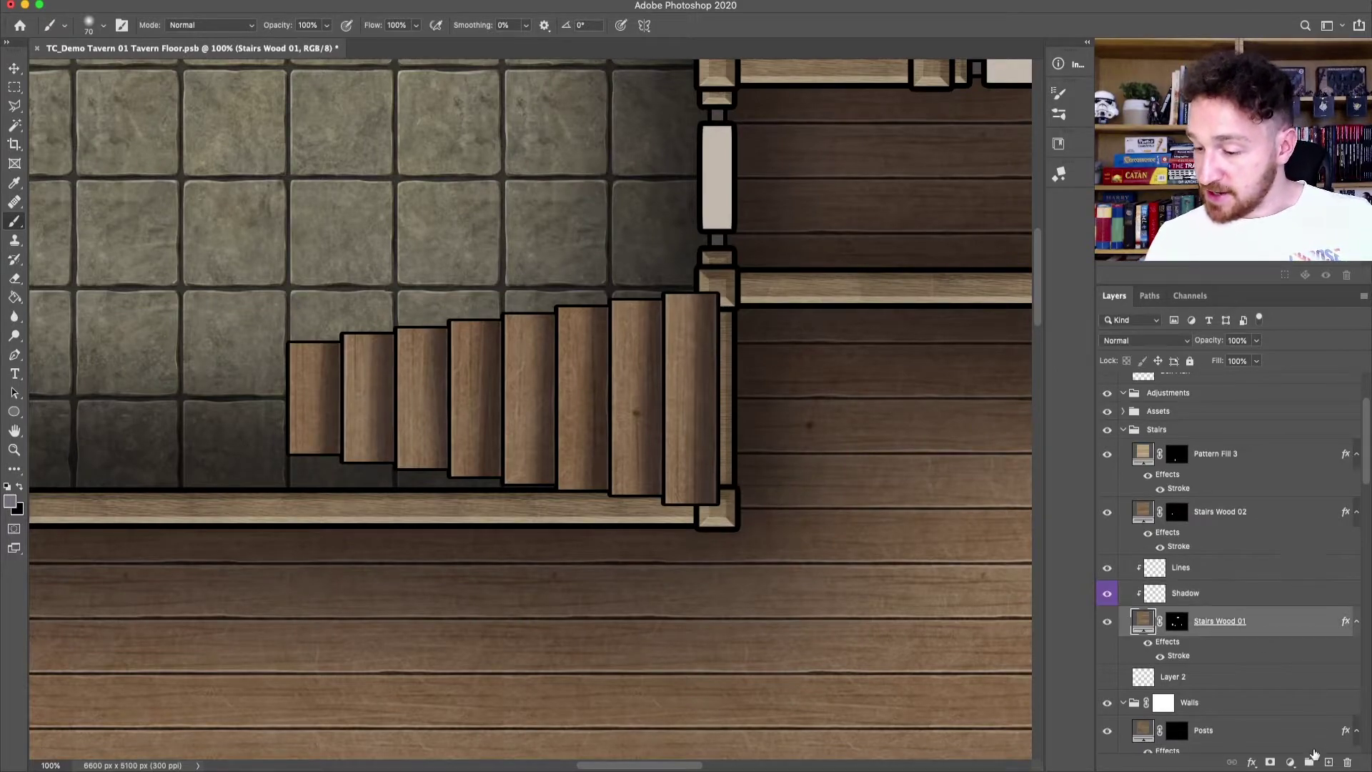
click(1329, 762)
text(Hilight)
key(Return)
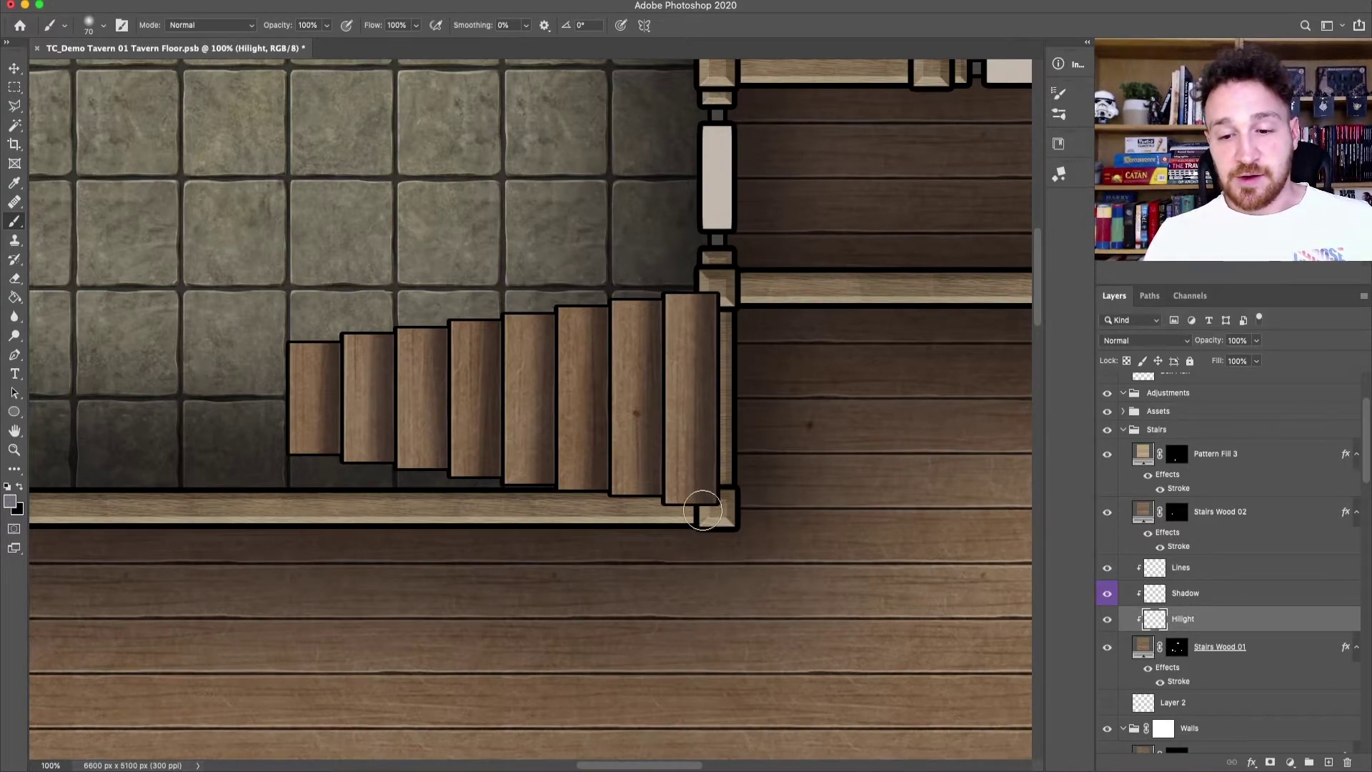
click(1144, 341)
click(1118, 445)
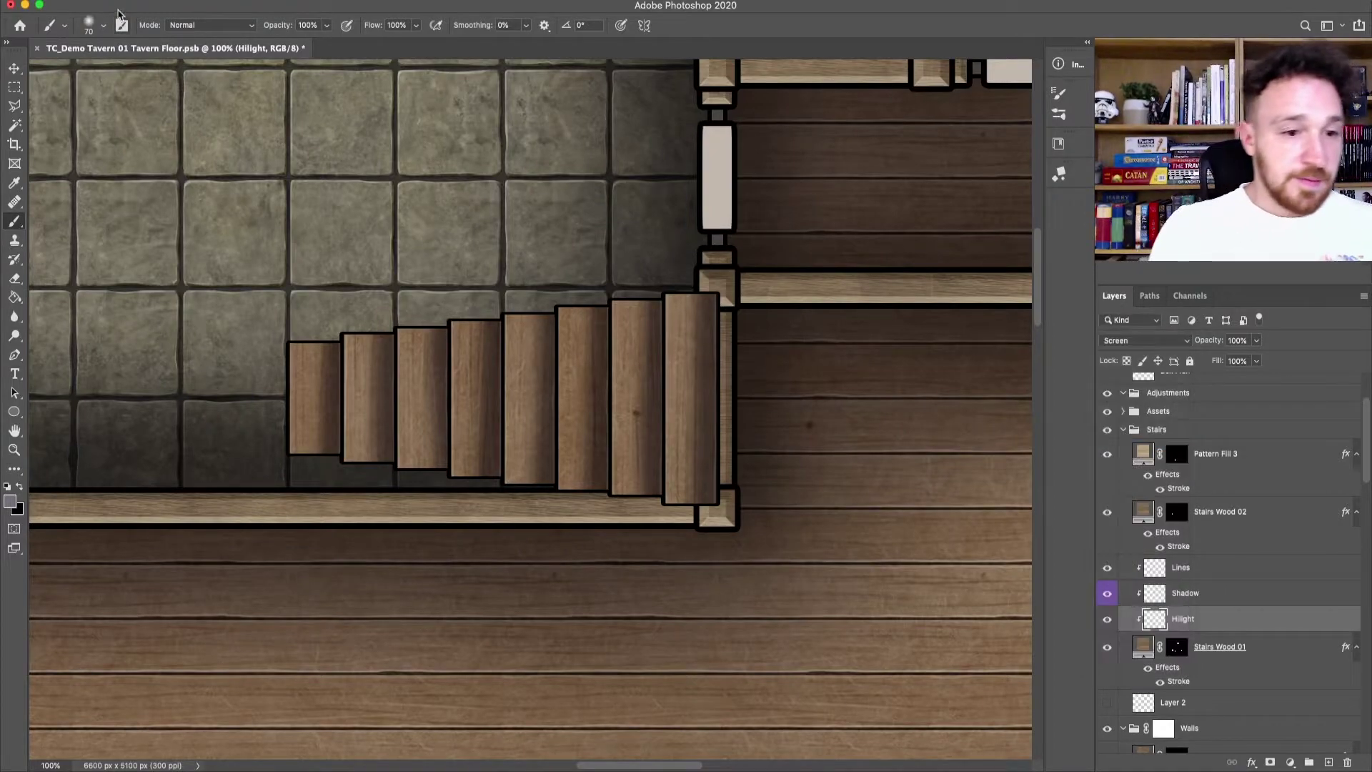
Step: Choose the DG_MAIN brush and shift the grey foreground color to a yellowish hue
click(102, 25)
click(365, 169)
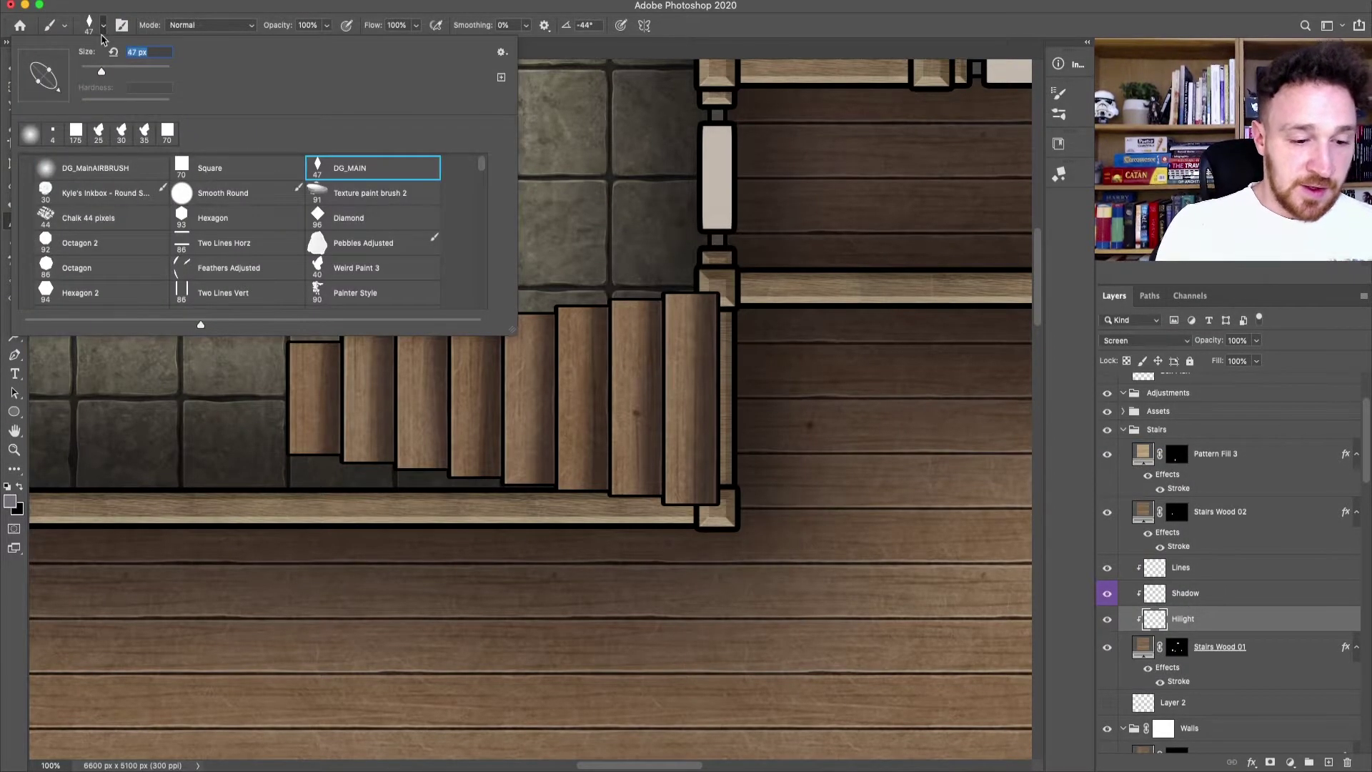
click(10, 501)
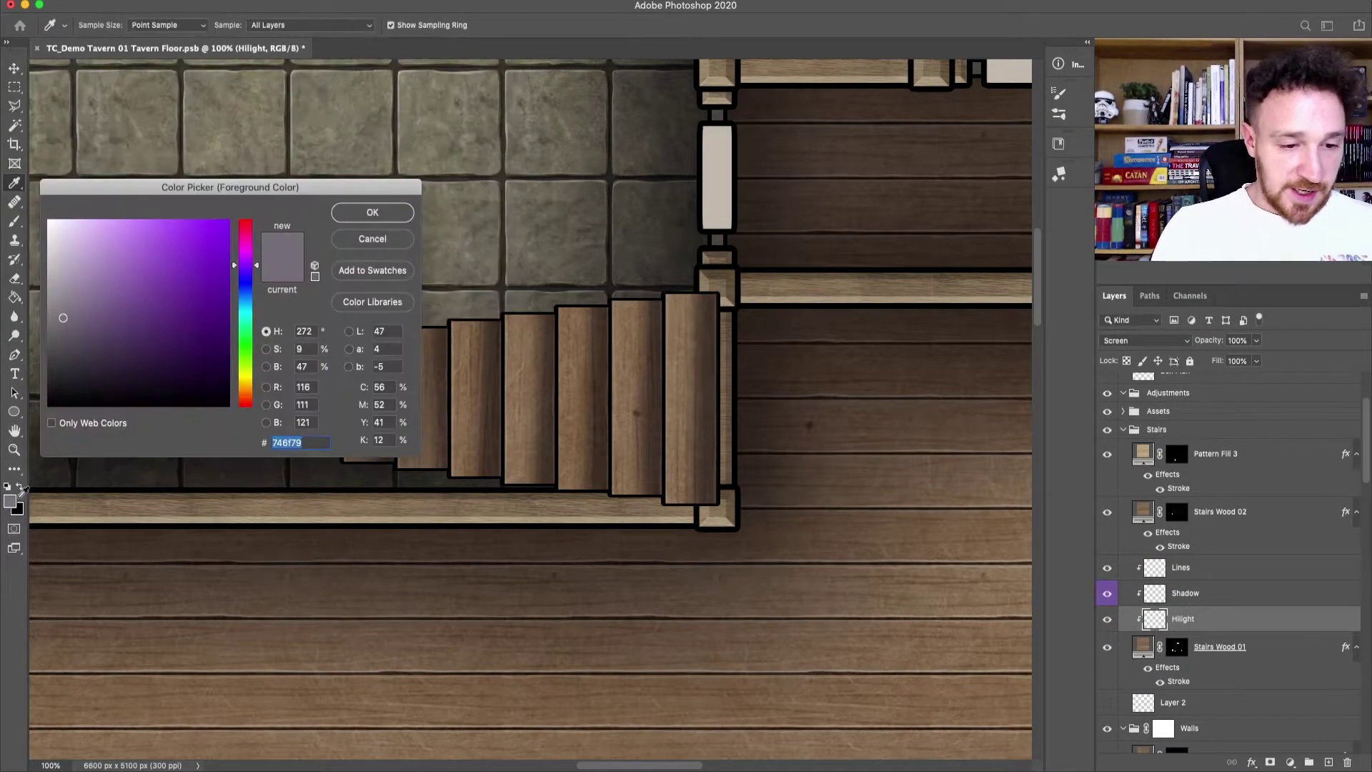
click(247, 379)
click(372, 213)
Step: Paint thin highlights along the left edge of every kitchen stair step with the DG_MAIN brush at 20 px and less
key(super+equal)
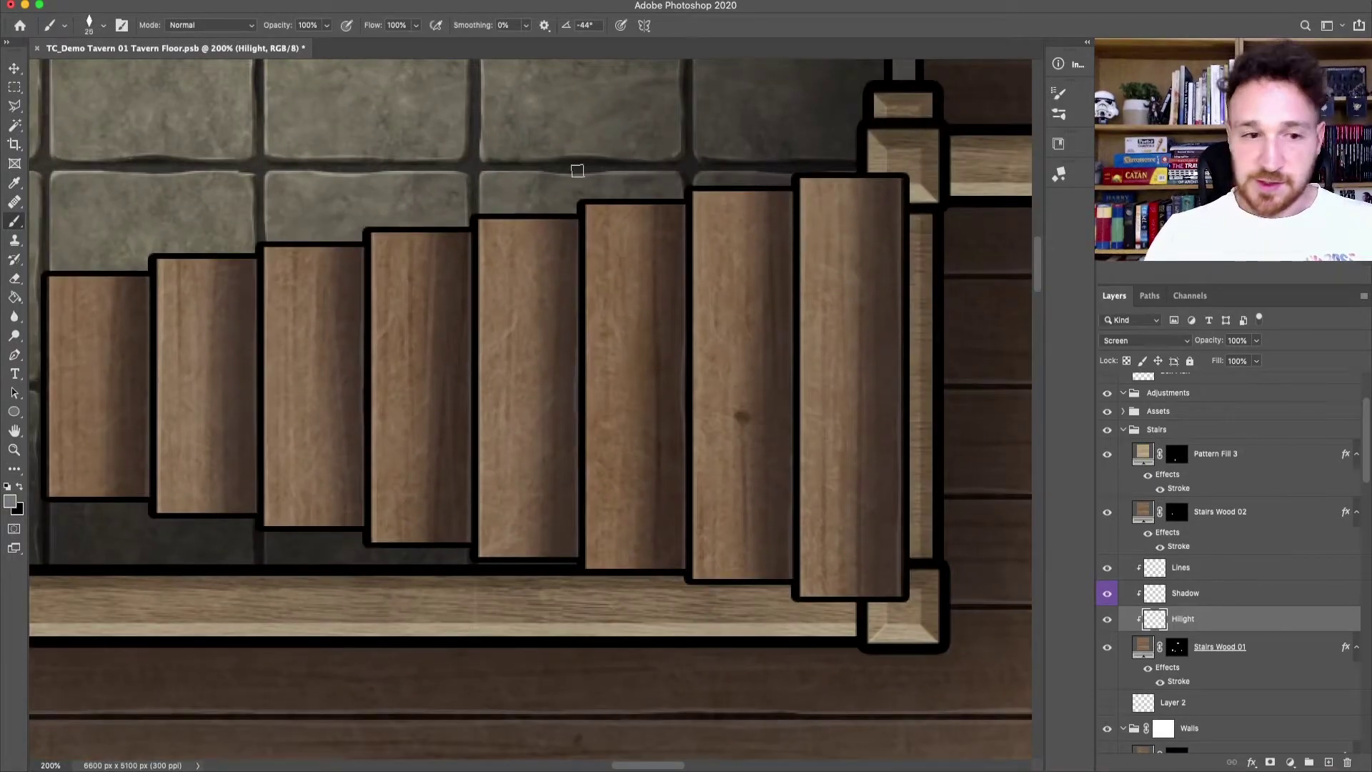
click(103, 25)
click(103, 25)
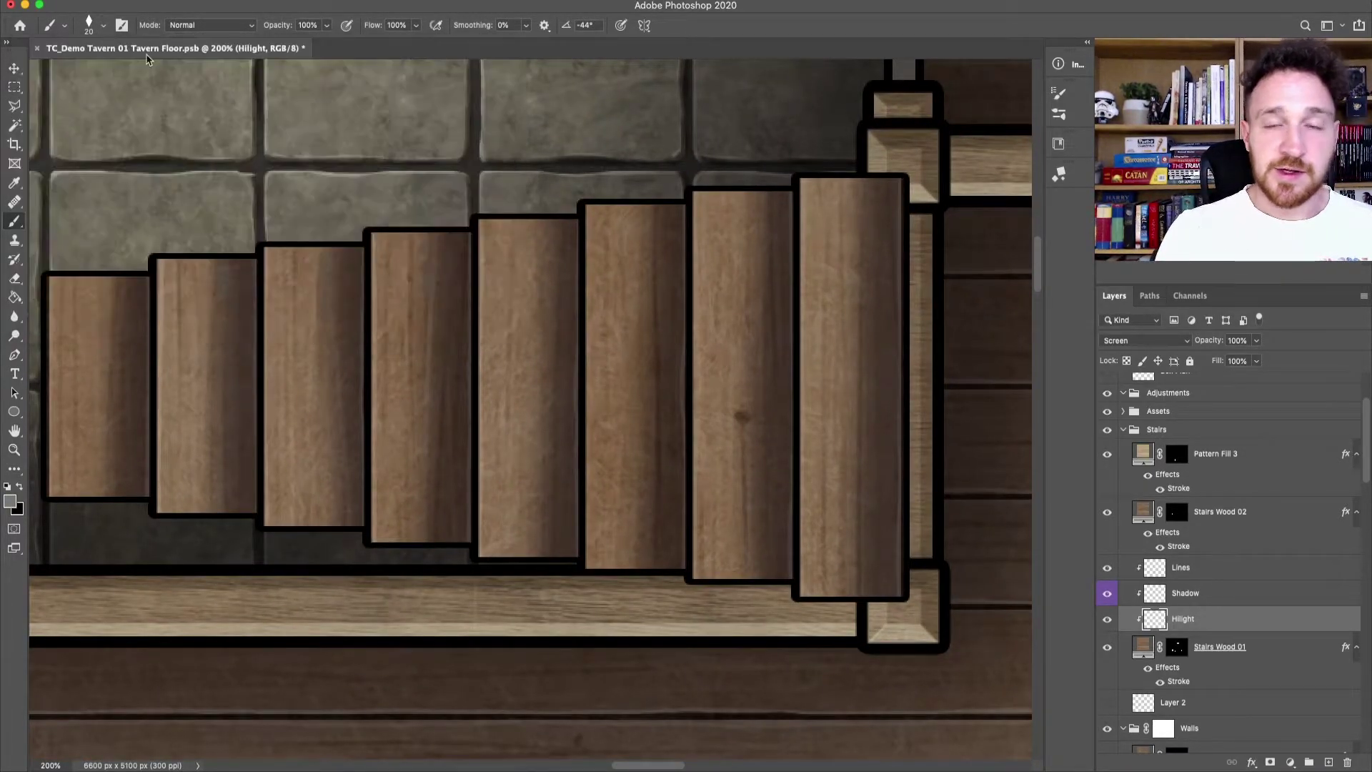
drag(870, 469, 726, 480)
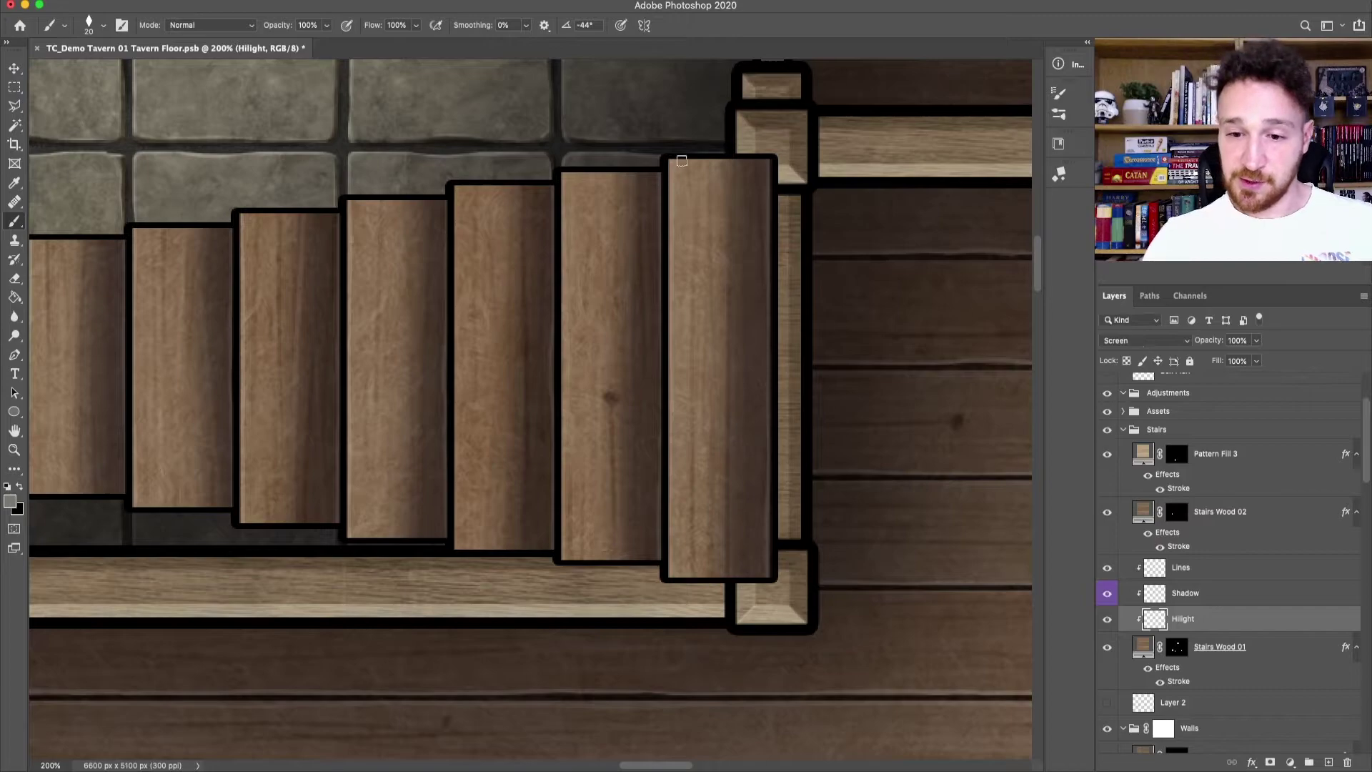
drag(671, 170, 670, 562)
drag(569, 169, 561, 558)
mouse_move(457, 188)
mouse_down()
mouse_move(465, 561)
mouse_move(786, 502)
mouse_up()
drag(697, 148, 696, 508)
drag(587, 171, 589, 472)
drag(480, 172, 482, 446)
drag(375, 192, 372, 440)
drag(264, 211, 265, 456)
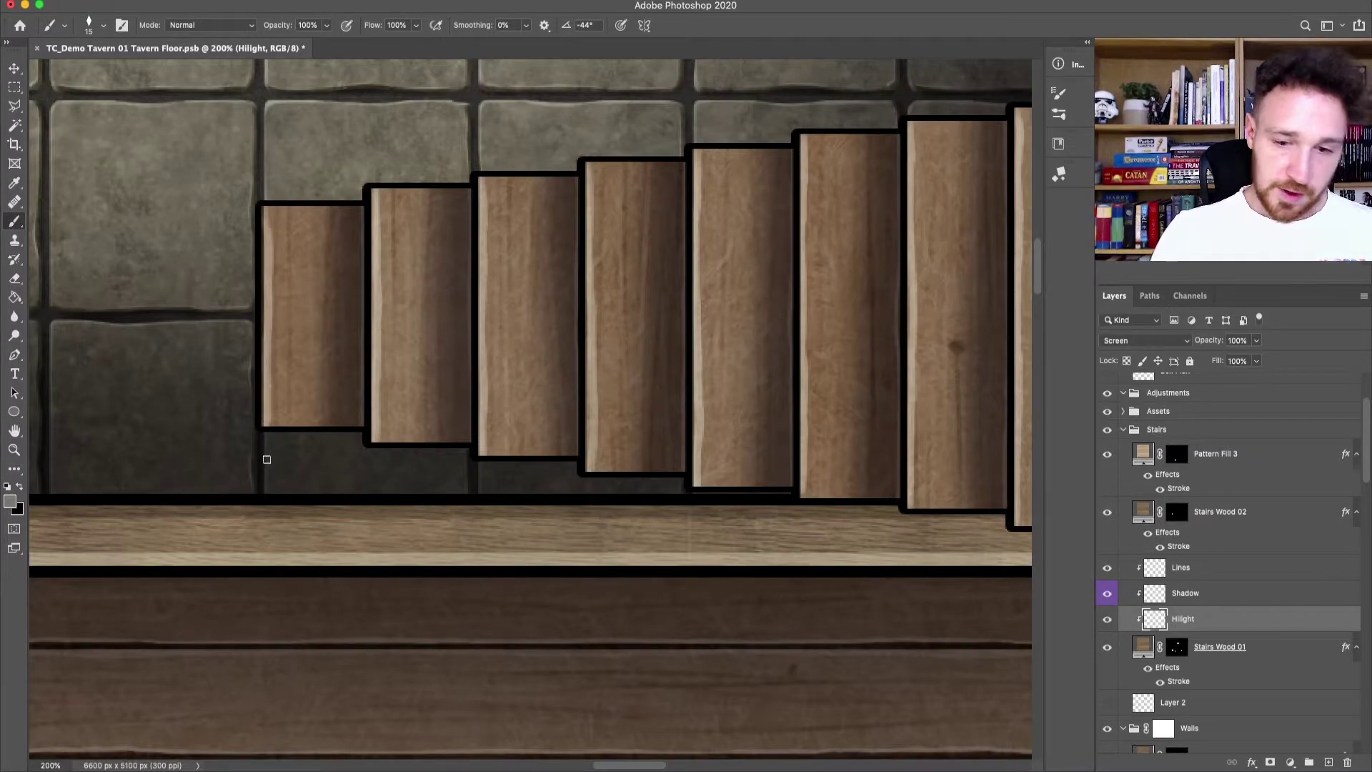
Step: Lower the Hilight layer's opacity to 69% and compare the staircase with and without the highlights
key(super+minus)
key(super+minus)
key(super+plus)
drag(1208, 343, 1186, 344)
click(1107, 626)
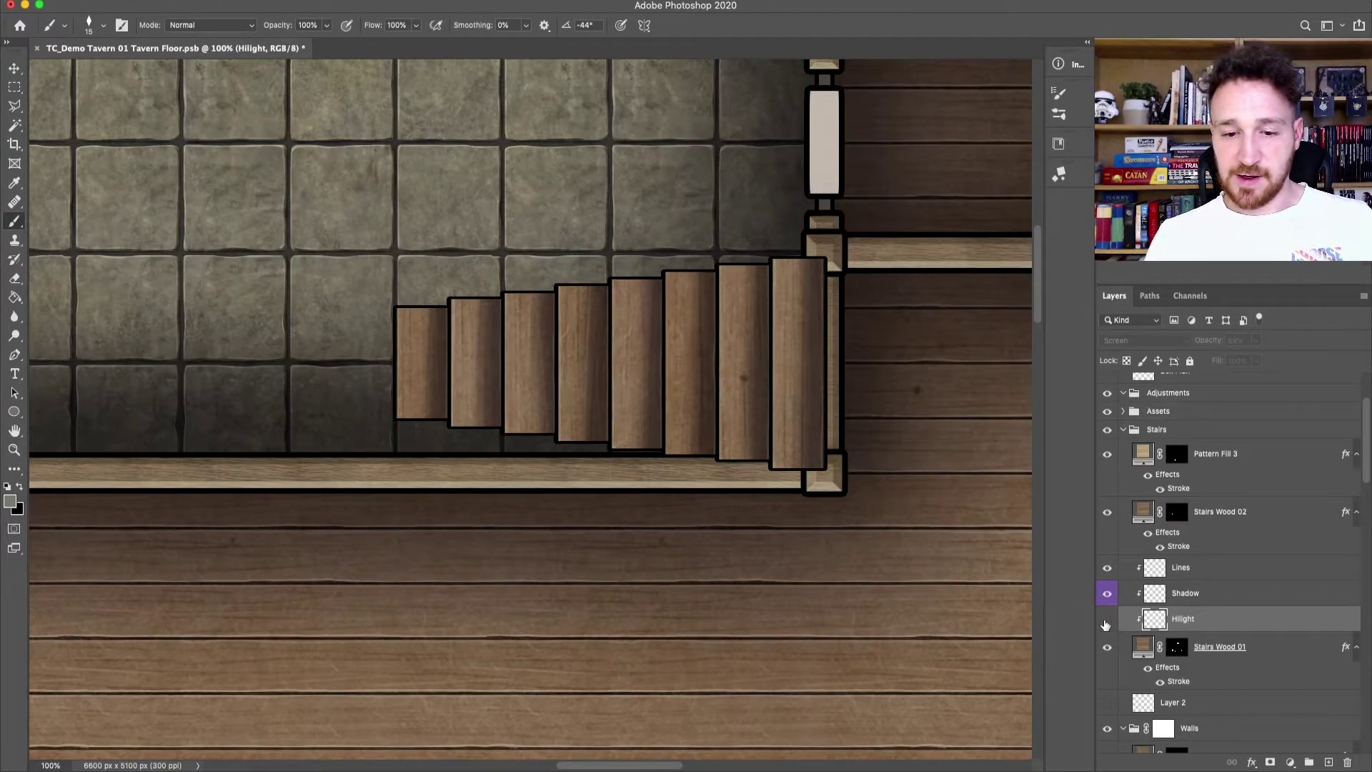
click(1107, 622)
click(1105, 621)
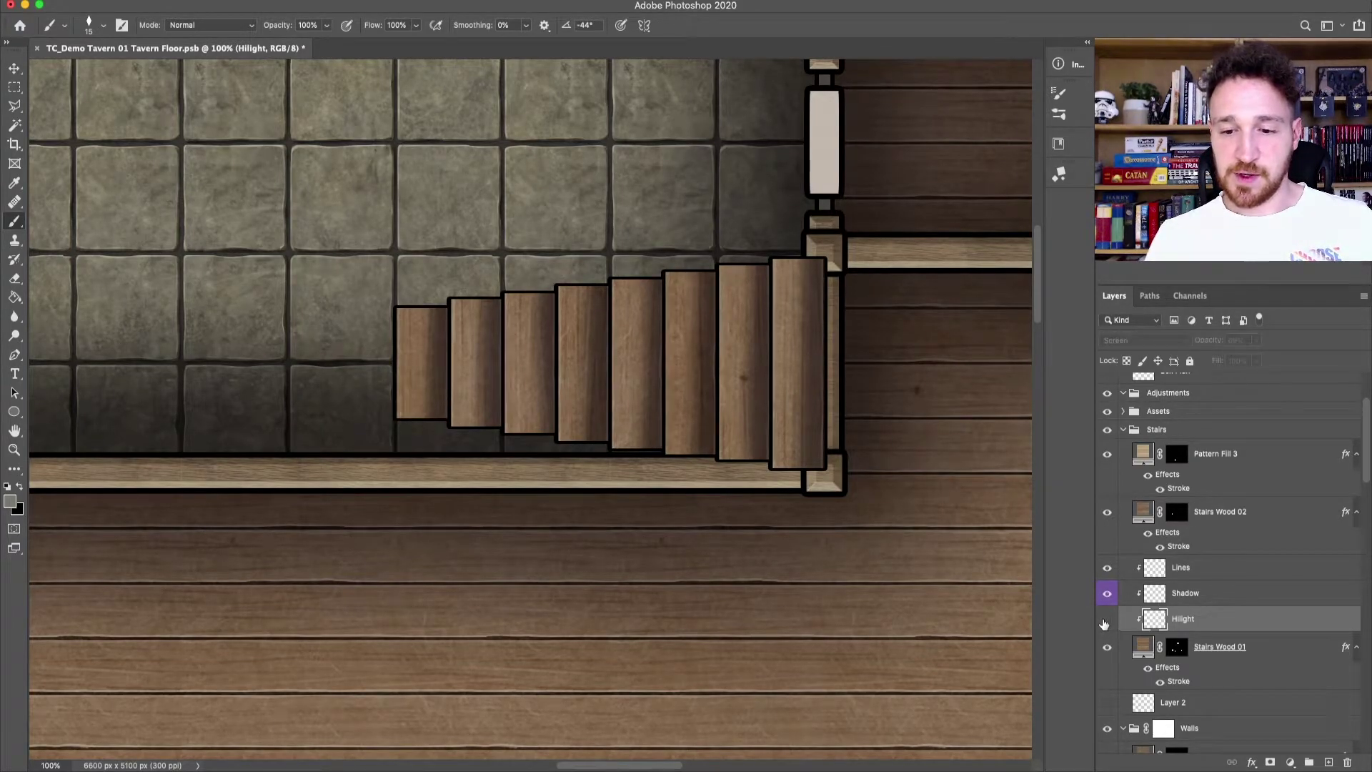
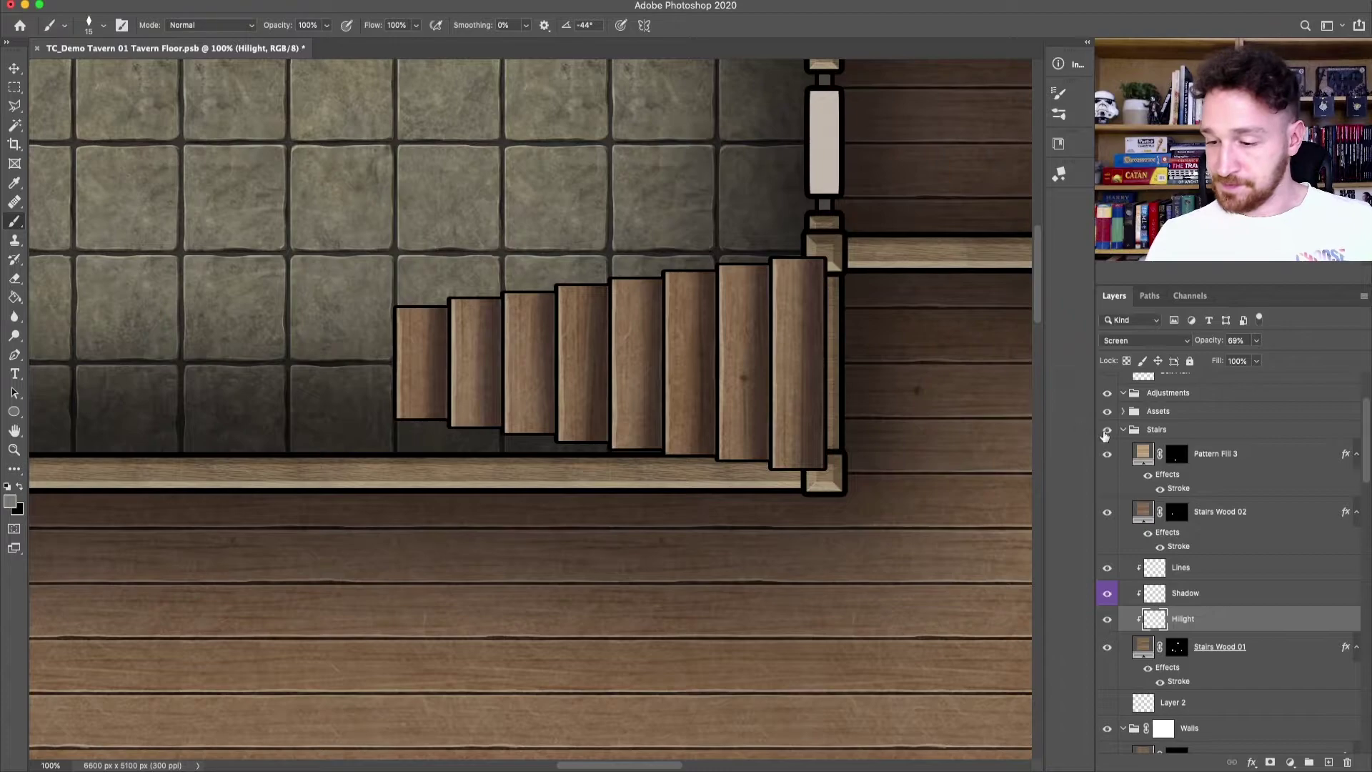
Step: Draw black edge lines on the Lines layer between the steps beside the landing of the L-shaped staircase
click(7, 67)
key(super+minus)
key(super+minus)
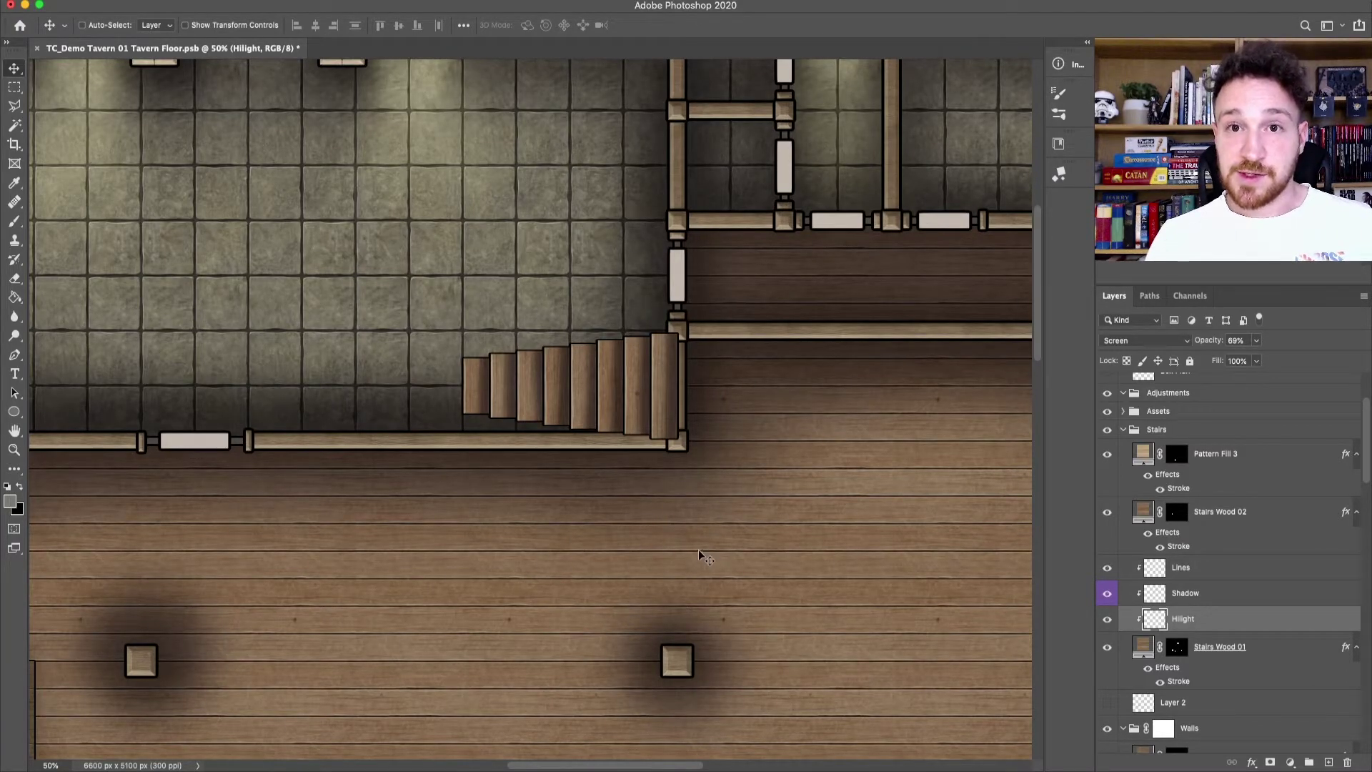
key(super+minus)
key(super+plus)
key(super+plus)
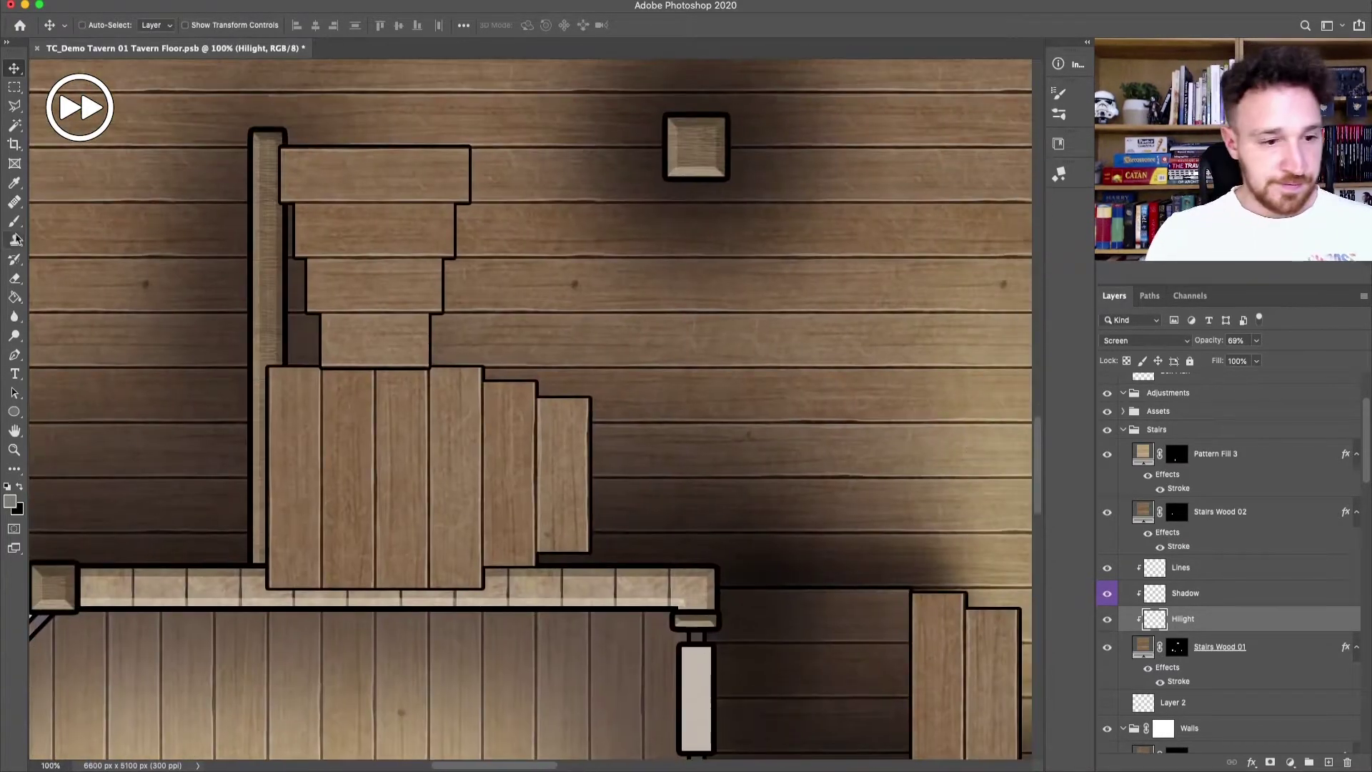
key(b)
key(alt+bracketright)
key(alt+bracketright)
key(super+apostrophe)
drag(483, 367, 483, 587)
drag(537, 381, 537, 566)
Step: Shade the steps beside the L-shaped staircase's landing on the Shadow layer, using a marquee around one step and then its inverse
click(1235, 626)
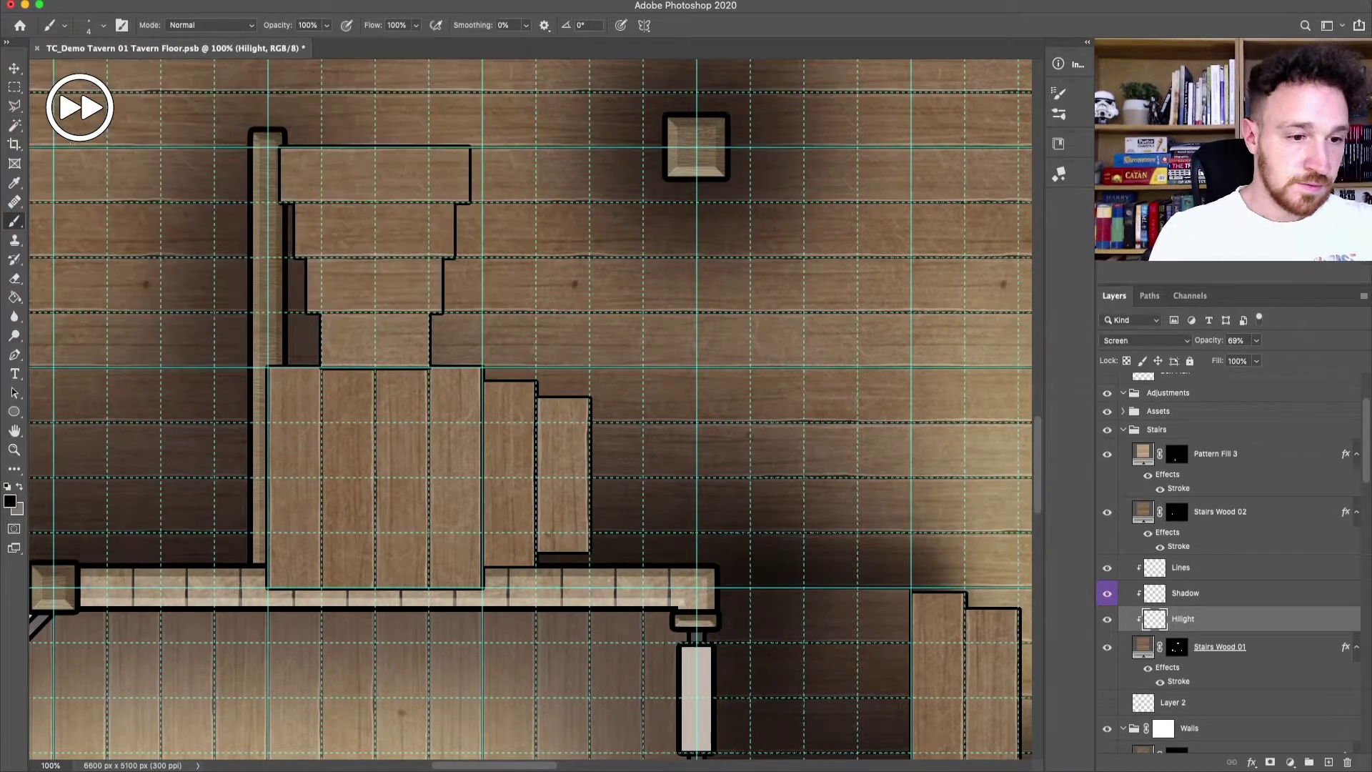
key(m)
drag(484, 307, 536, 587)
key(super+apostrophe)
key(b)
key(x)
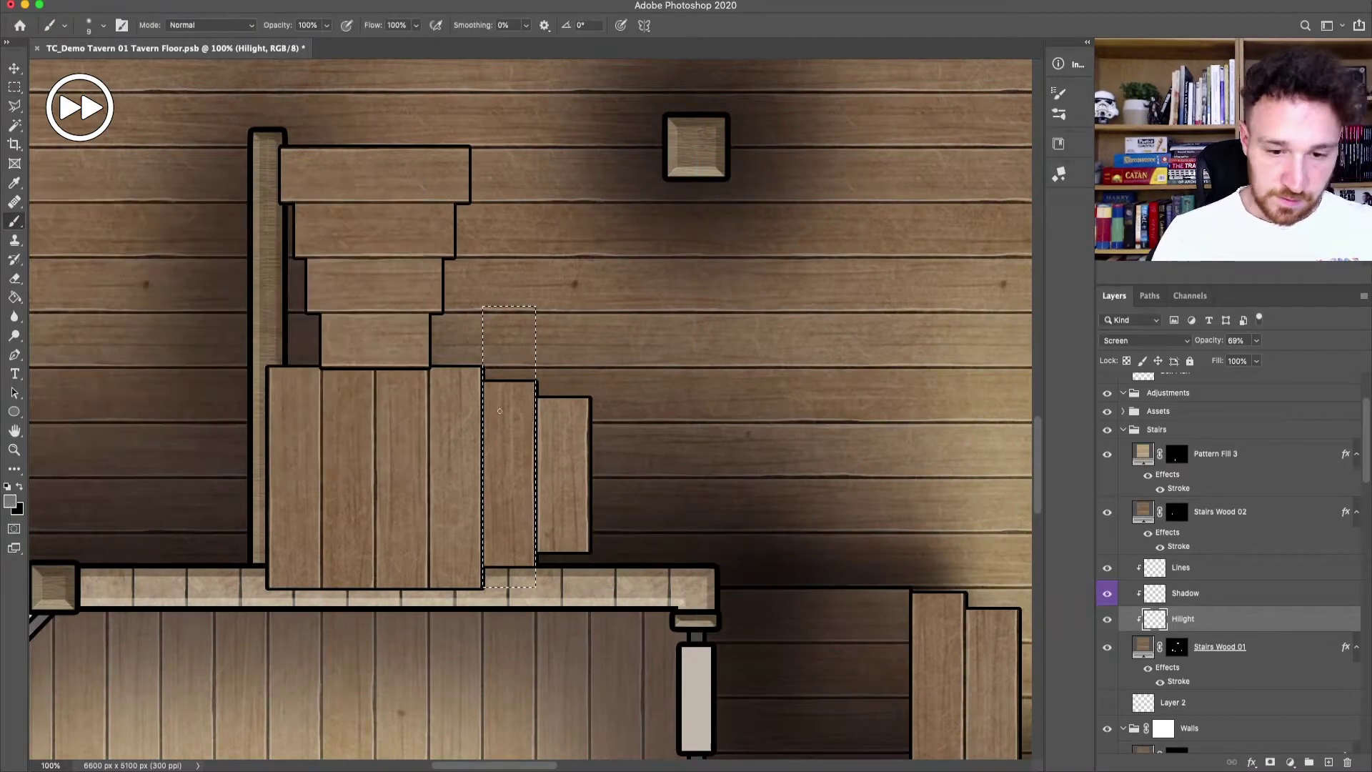
drag(494, 315, 500, 579)
key(super+z)
key(alt+bracketright)
click(285, 1)
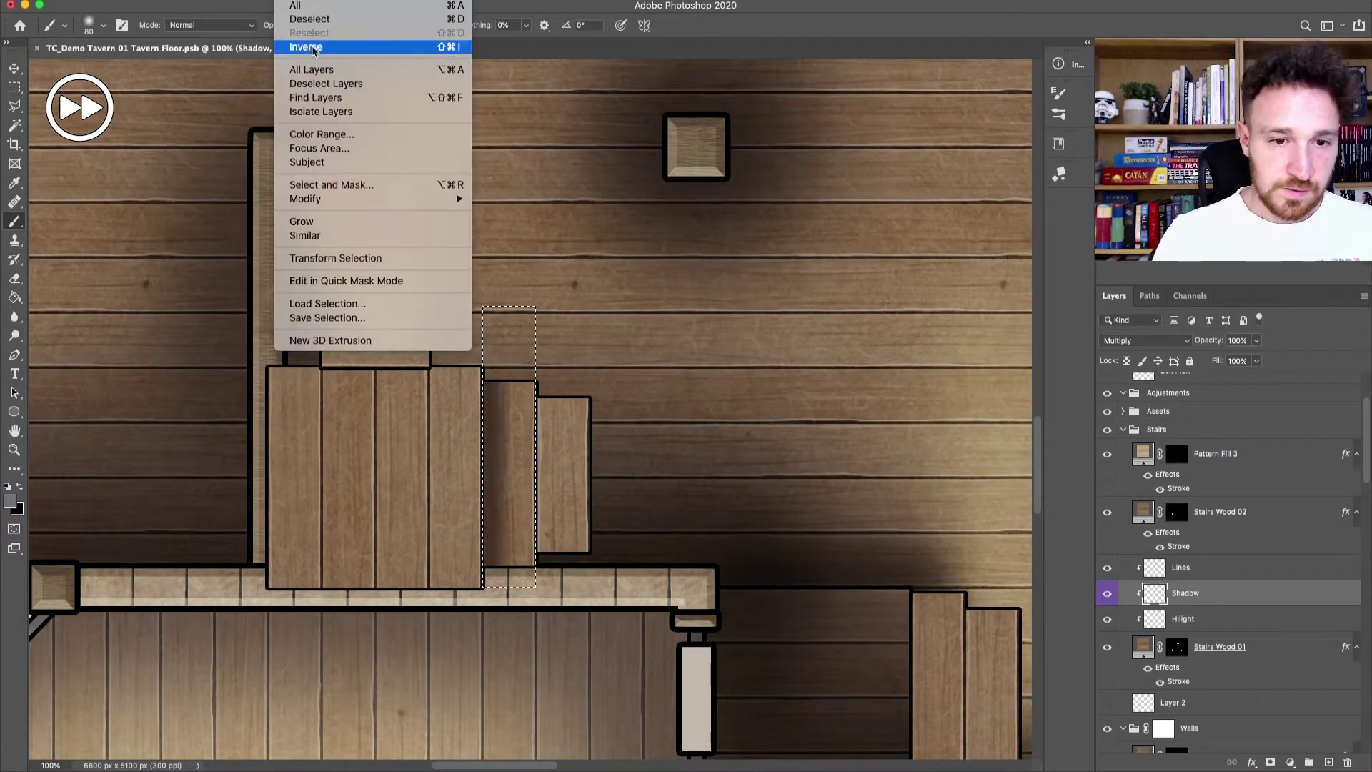
click(307, 46)
Step: Paint thin highlights on the Hilight layer along the right edges of the landing and its two adjoining steps using a reduced DG_MAIN brush
click(1194, 625)
click(89, 25)
double_click(371, 169)
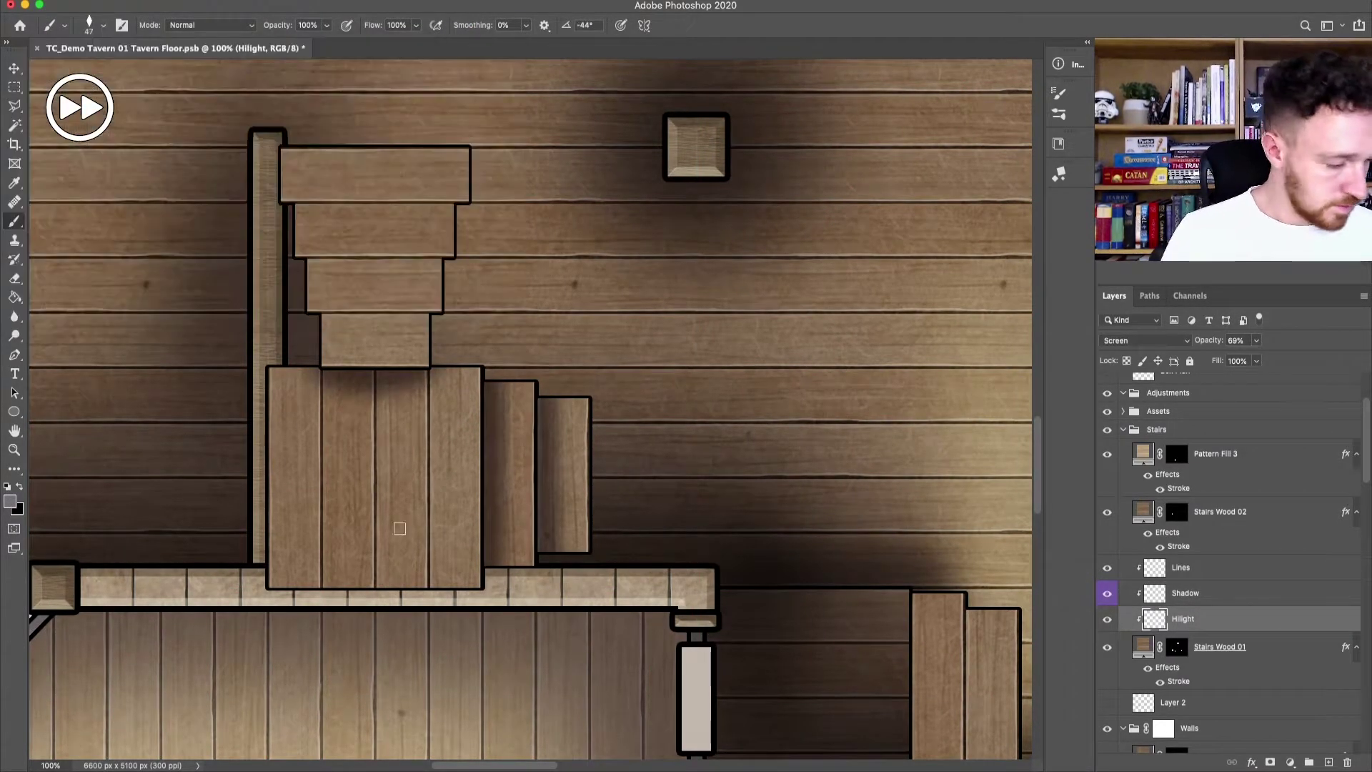
click(10, 501)
click(392, 207)
key(bracketleft)
key(bracketleft)
key(bracketleft)
key(bracketleft)
key(bracketleft)
drag(479, 369, 479, 588)
drag(532, 384, 532, 569)
drag(587, 398, 587, 609)
Step: Add a layer named Lines clipped to Stairs Wood 02
click(1207, 521)
key(super+shift+alt+n)
key(super+alt+g)
double_click(1183, 510)
text(Lines)
key(Return)
Step: Draw black edge lines between the upper-flight steps of the L-shaped staircase on the Lines layer for Stairs Wood 02
click(89, 25)
double_click(322, 168)
key(d)
key(super+apostrophe)
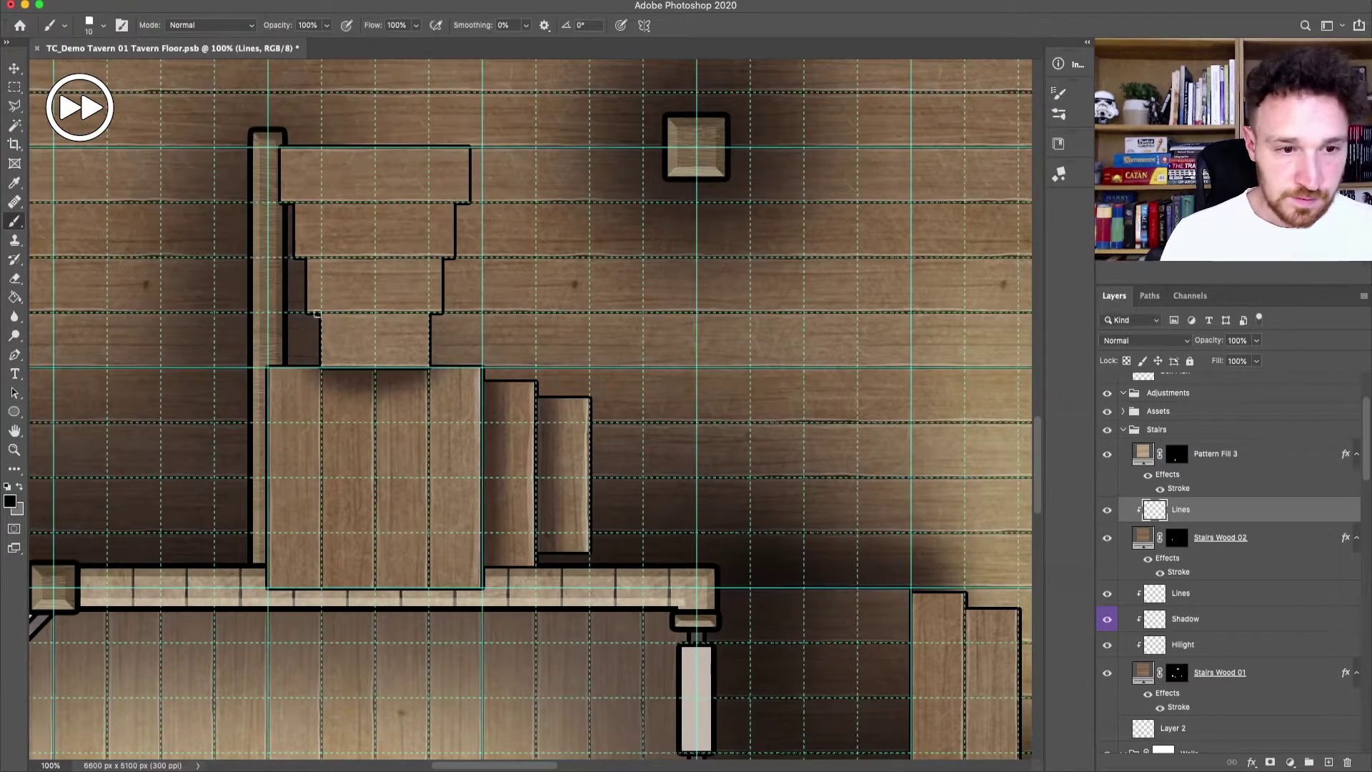
Step: Add a violet-labelled Multiply layer named Shadow below Lines and marquee two alternate steps of the upper flight
key(super+shift+alt+n)
key(super+bracketleft)
key(m)
drag(268, 313, 483, 368)
drag(268, 202, 482, 257)
key(super+apostrophe)
key(b)
double_click(1183, 536)
text(Shadow)
key(Return)
right_click(1215, 535)
click(1094, 697)
Step: Shade the upper-flight steps on the Shadow layer with a soft brush of size 80, and clear the selection
click(89, 25)
double_click(287, 168)
key(x)
click(10, 502)
click(248, 269)
click(373, 210)
drag(307, 202, 317, 201)
key(super+d)
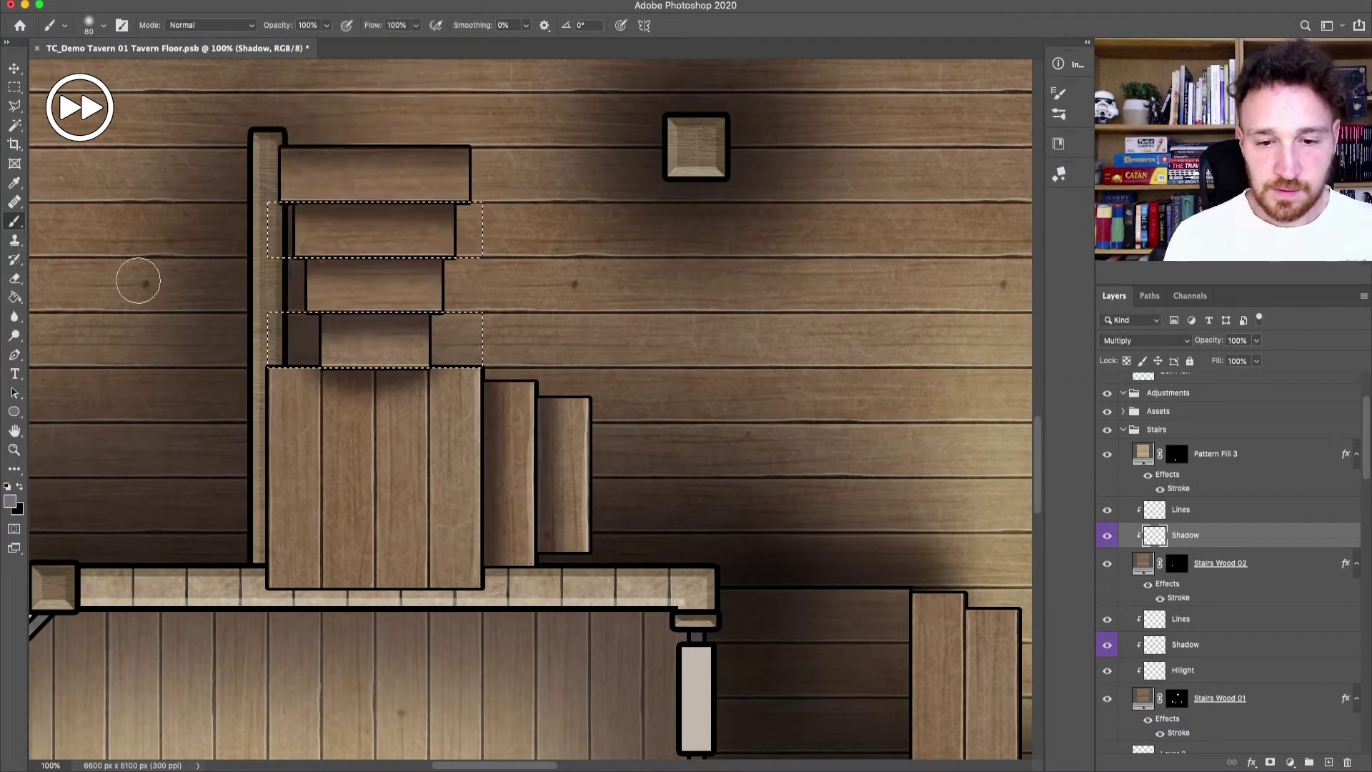
Step: Draw a black edge line between the two steps above the small window on Stairs Wood 01's Lines layer, and marquee the wider step
key(super+minus)
drag(928, 634, 604, 450)
key(super+plus)
click(1181, 619)
click(88, 25)
key(x)
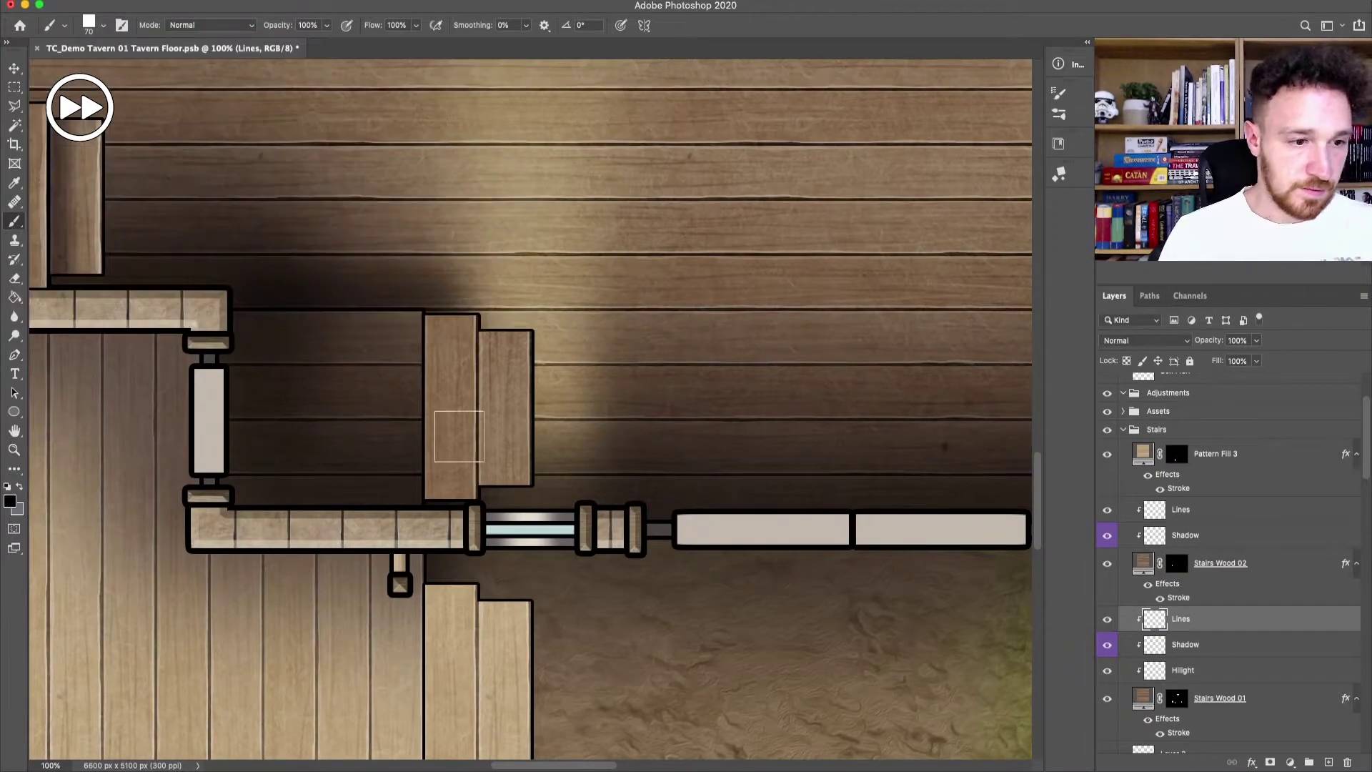
key(super+apostrophe)
key(bracketleft)
key(bracketleft)
key(bracketleft)
key(bracketleft)
key(bracketleft)
key(bracketleft)
key(bracketleft)
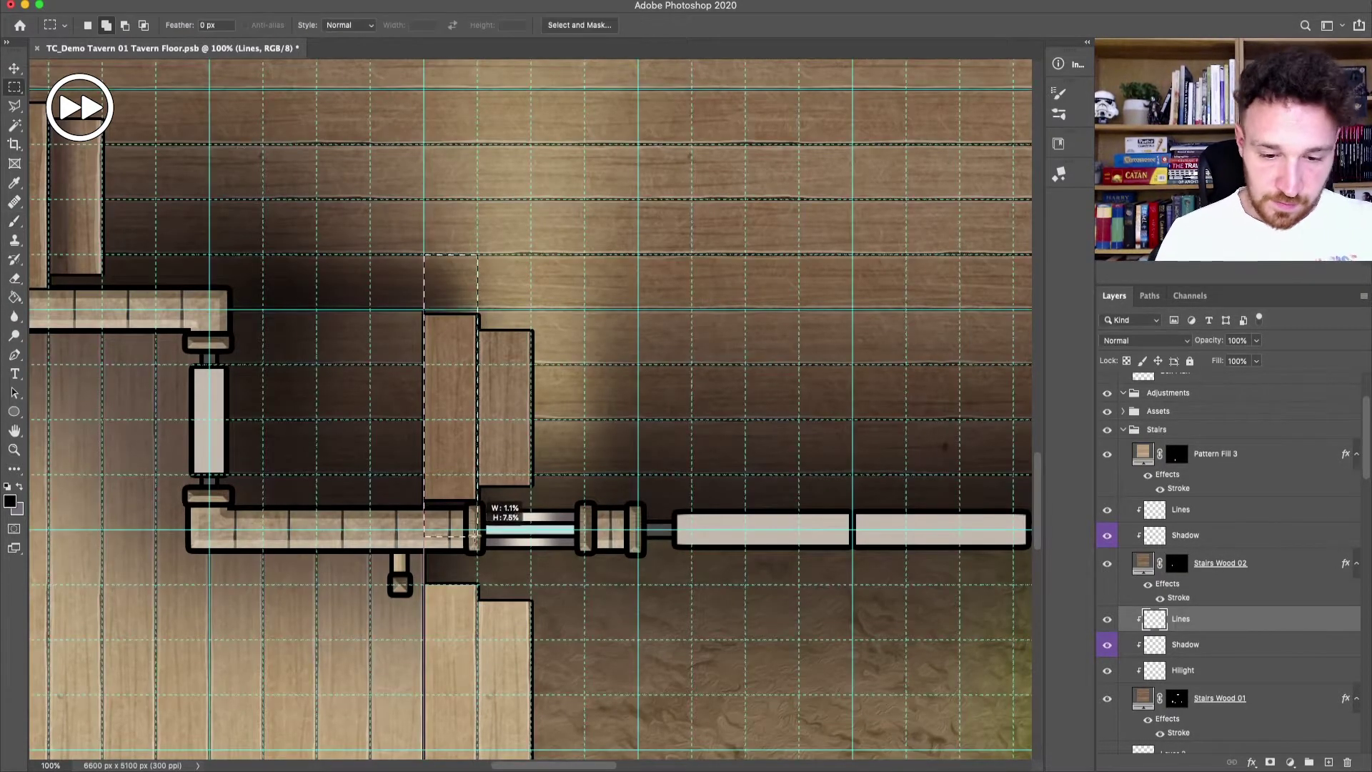
Step: Shade the two steps above the small window on Stairs Wood 01's Shadow layer using a soft brush of size 80
key(super+apostrophe)
key(alt+bracketleft)
click(89, 25)
text(80)
key(Return)
key(super+d)
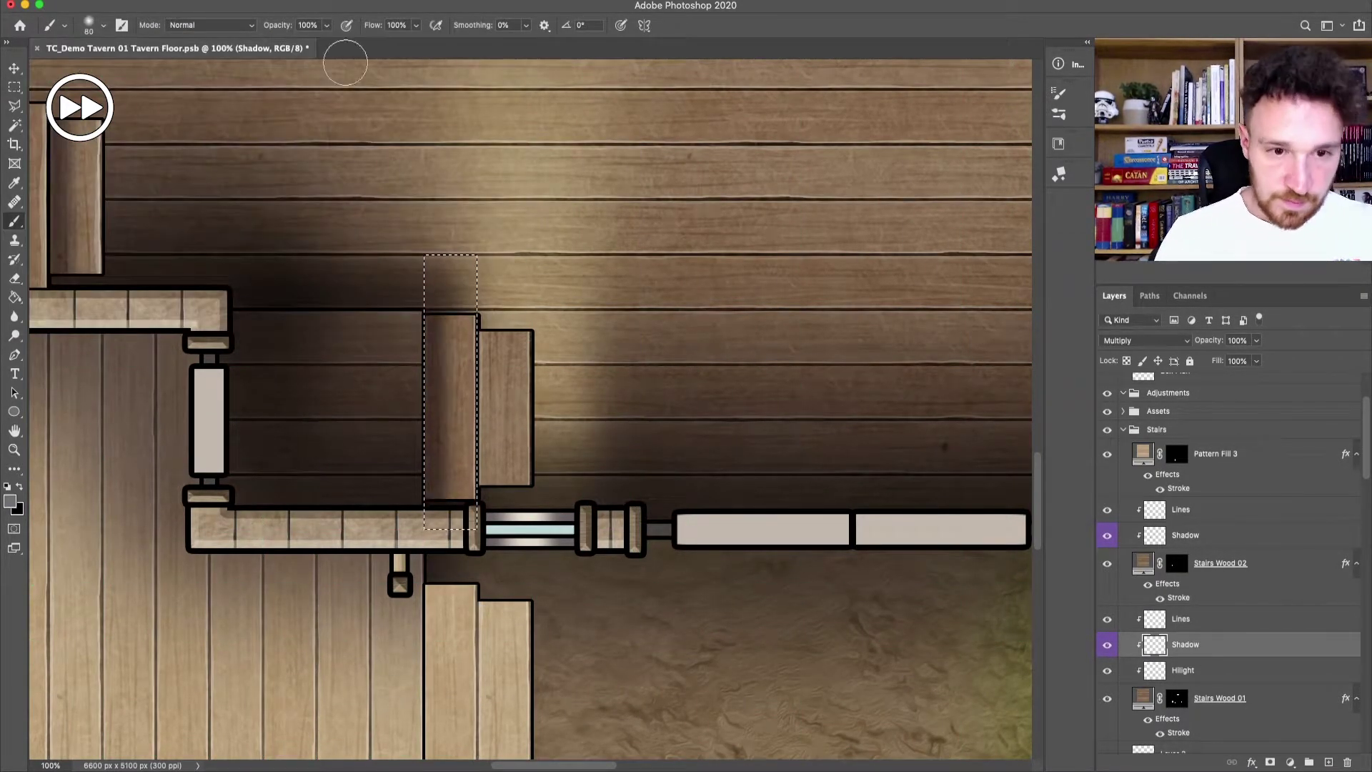
Step: Paint thin highlights along the right edges of the two steps above the small window on Stairs Wood 01's Hilight layer
key(x)
key(alt+bracketleft)
click(89, 25)
double_click(343, 166)
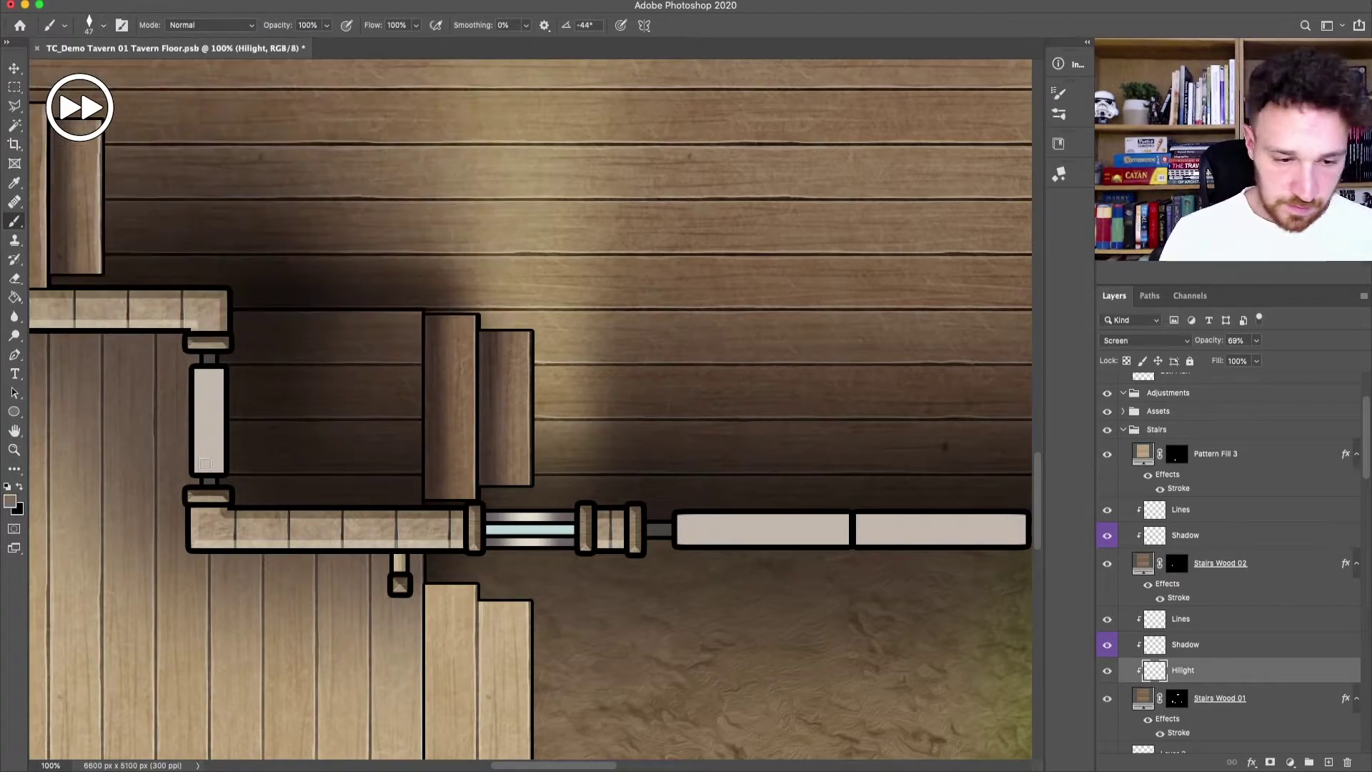
drag(527, 334, 528, 461)
Step: Draw a black edge line between the two steps above the long window by the grass on Stairs Wood 01's Lines layer
key(super+minus)
key(super+minus)
drag(994, 422, 551, 484)
key(super+plus)
key(super+plus)
key(super+plus)
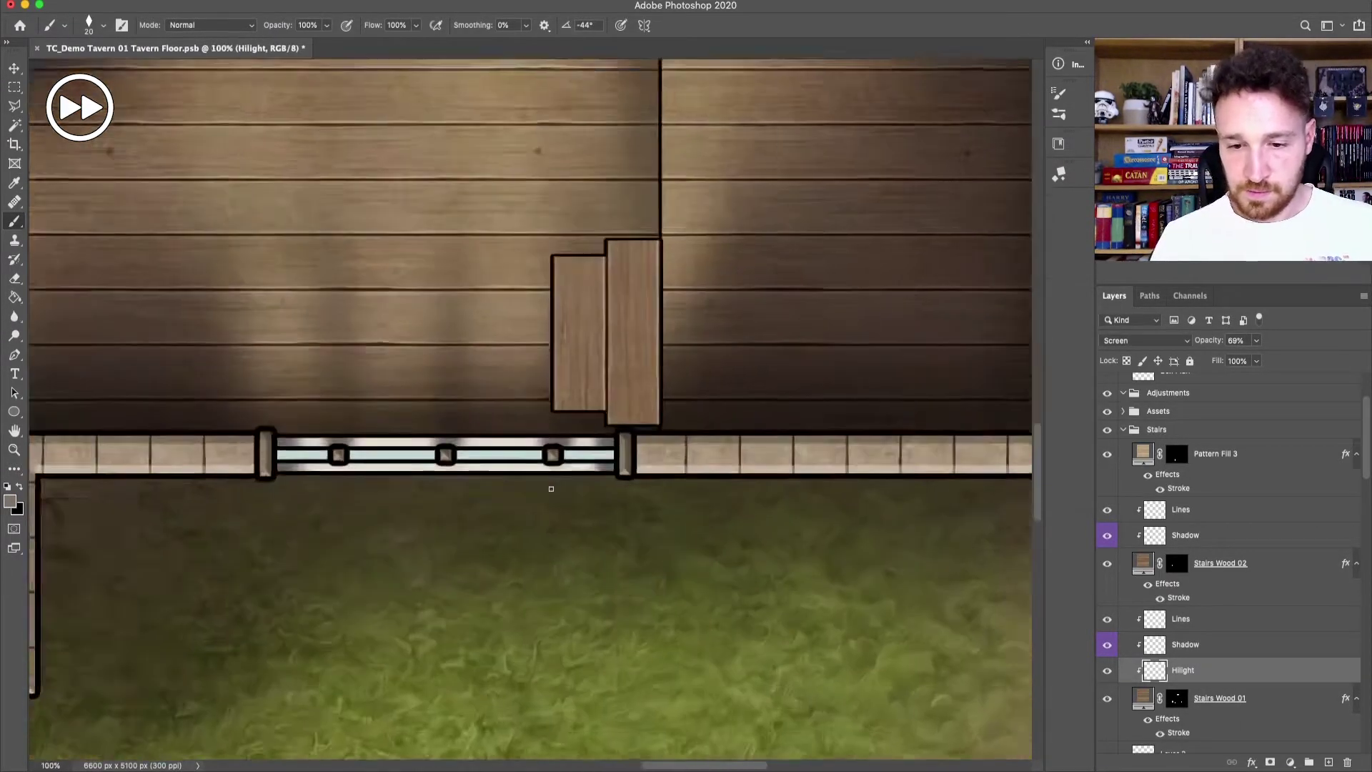
key(alt+bracketright)
key(alt+bracketright)
key(x)
click(89, 25)
click(209, 168)
key(Return)
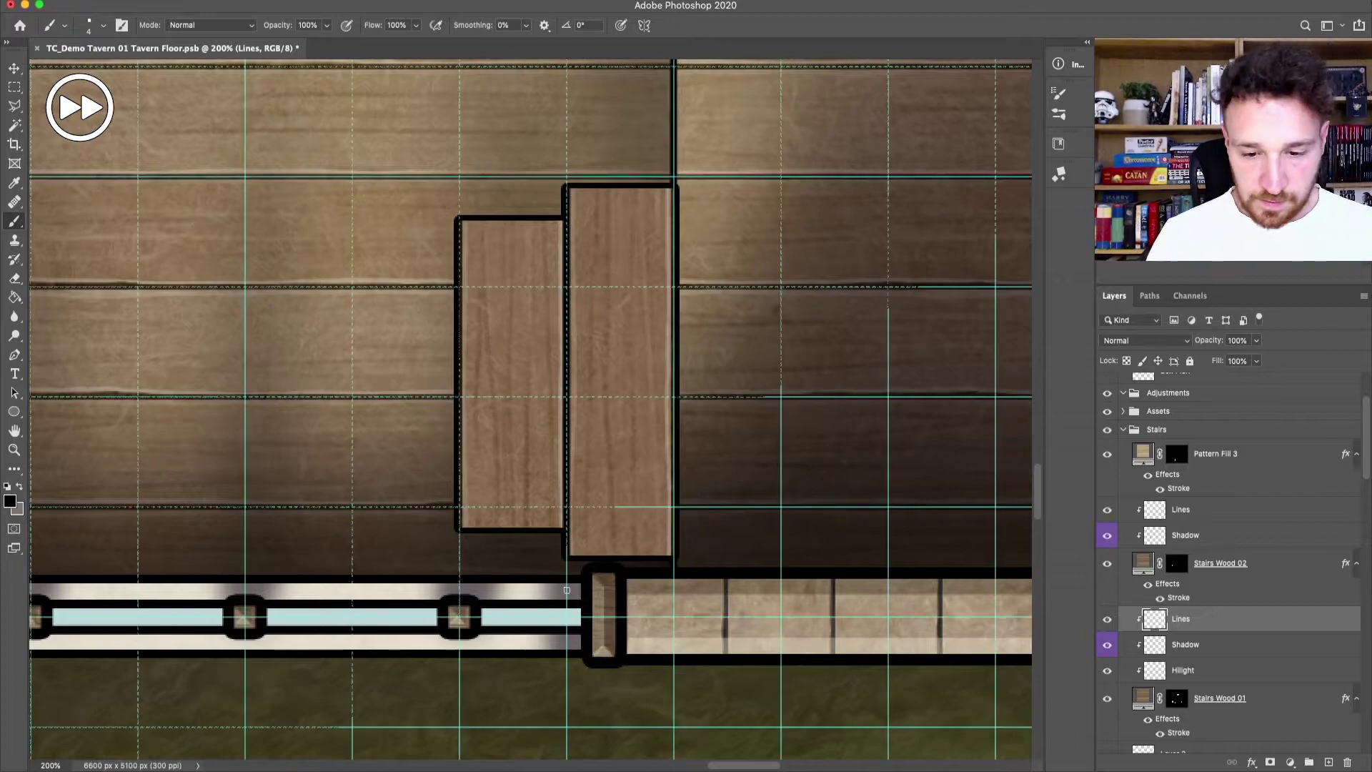
Step: Shade the two steps above the long window on Stairs Wood 01's Shadow layer, using a marquee around the taller step
key(m)
drag(567, 170, 673, 616)
click(1240, 644)
key(b)
click(89, 25)
double_click(82, 169)
key(x)
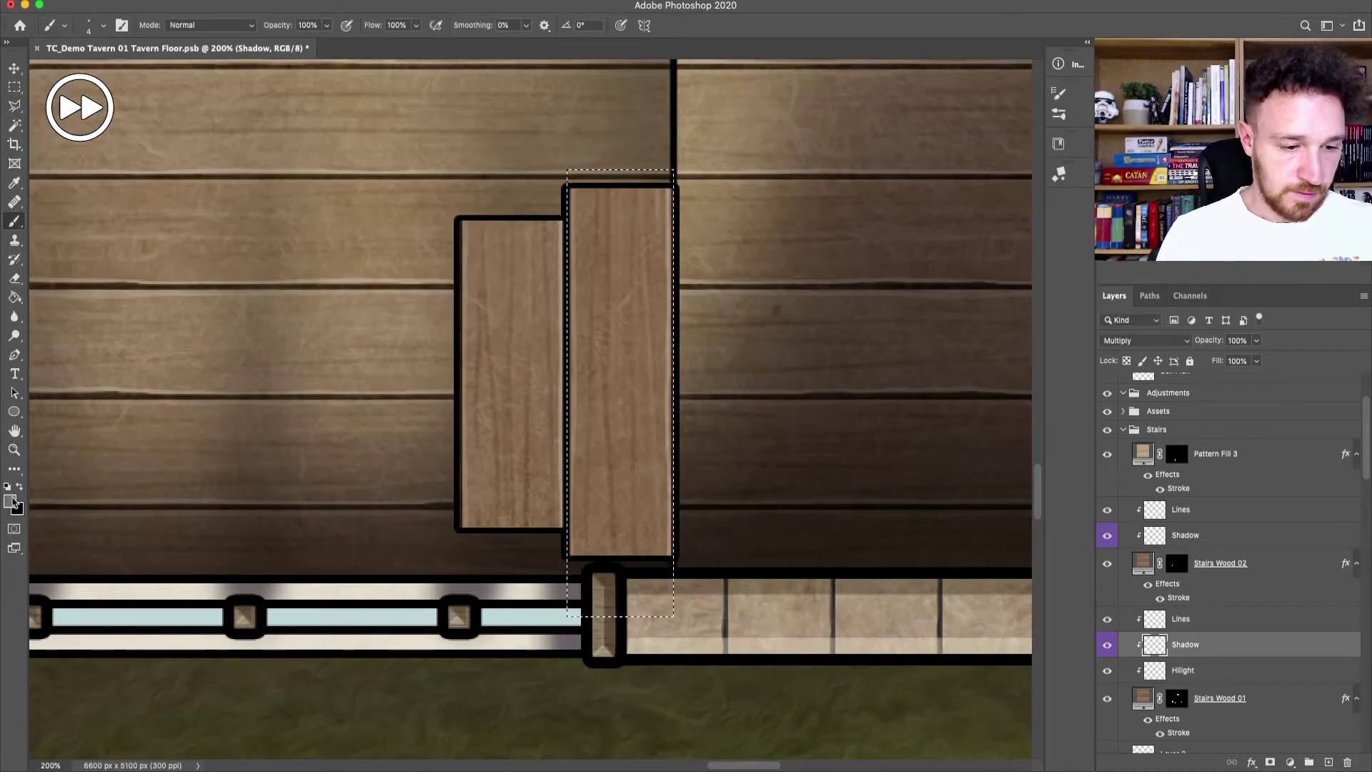
click(10, 501)
drag(673, 178, 665, 561)
click(294, 1)
click(309, 19)
Step: Paint thin highlights down the left edges of the two steps above the long window on the Hilight layer with a reduced brush
click(1182, 669)
click(88, 25)
double_click(343, 168)
click(7, 503)
click(78, 304)
click(396, 207)
key(bracketleft)
key(bracketleft)
key(bracketleft)
key(bracketleft)
key(bracketleft)
key(bracketleft)
drag(574, 192, 576, 552)
drag(466, 223, 466, 523)
key(super+minus)
key(super+minus)
drag(308, 515, 843, 326)
key(super+plus)
key(super+apostrophe)
key(m)
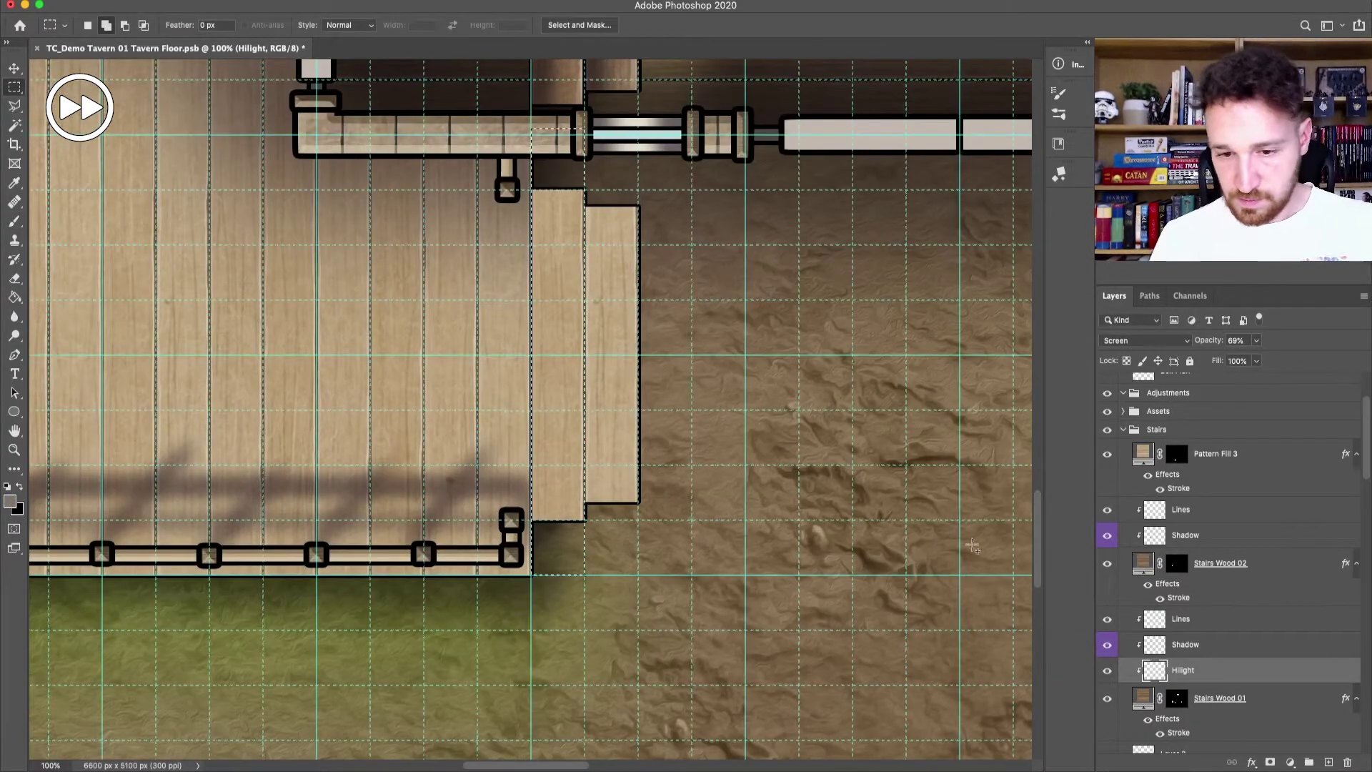
Step: Add a clipped layer named Hilight directly above Stairs Wood 02 and set its blend mode to Screen
drag(712, 294, 771, 543)
click(1280, 564)
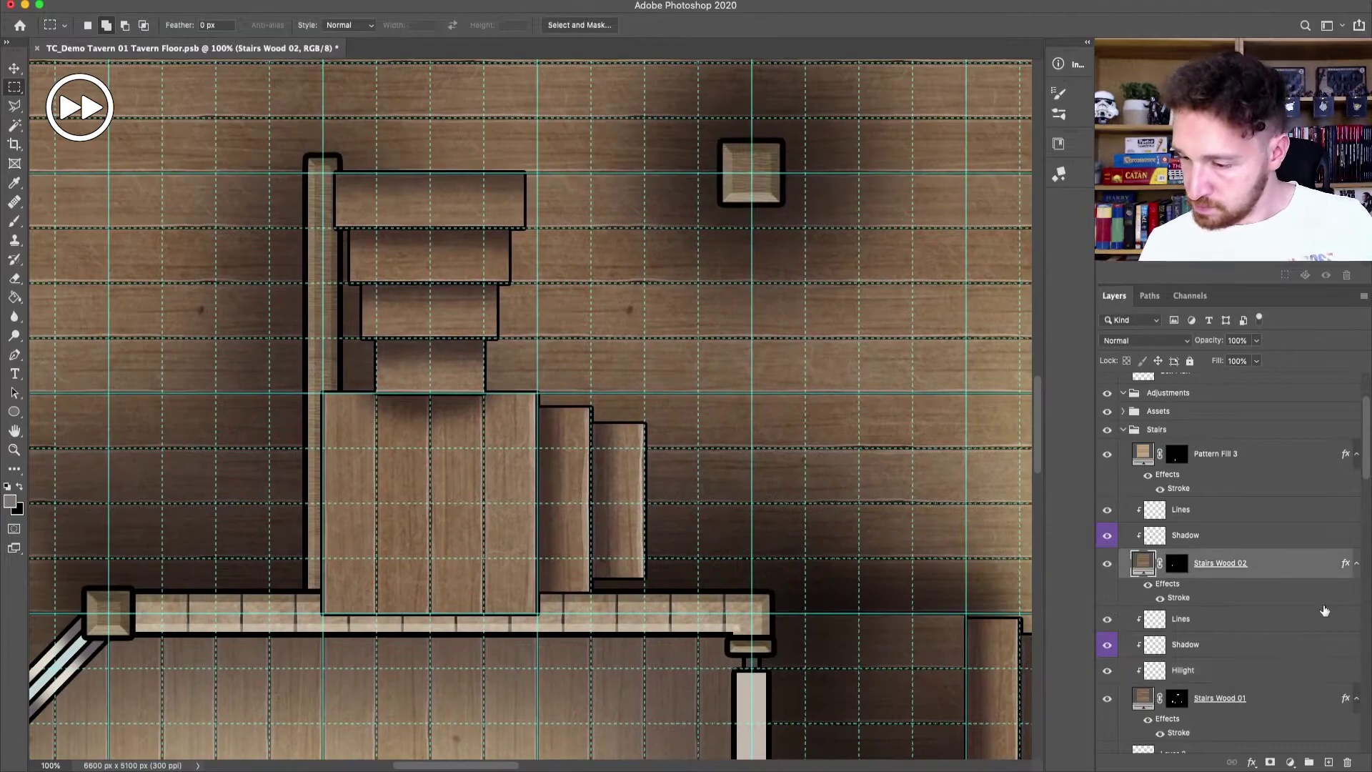
key(shift+super+alt+n)
double_click(1183, 560)
text(Hilight)
key(Return)
click(1143, 341)
click(1126, 447)
Step: Paint thin highlights along the lower edges of the L-shaped staircase's upper steps, and set the Hilight layer's opacity to 52%
key(super+apostrophe)
key(b)
drag(337, 225, 524, 225)
drag(349, 275, 515, 276)
drag(362, 333, 497, 333)
shift+click(486, 391)
click(1196, 341)
text(50)
key(Return)
Step: Rename the Pattern Fill 3 layer as Terrace Steps
drag(850, 686, 717, 199)
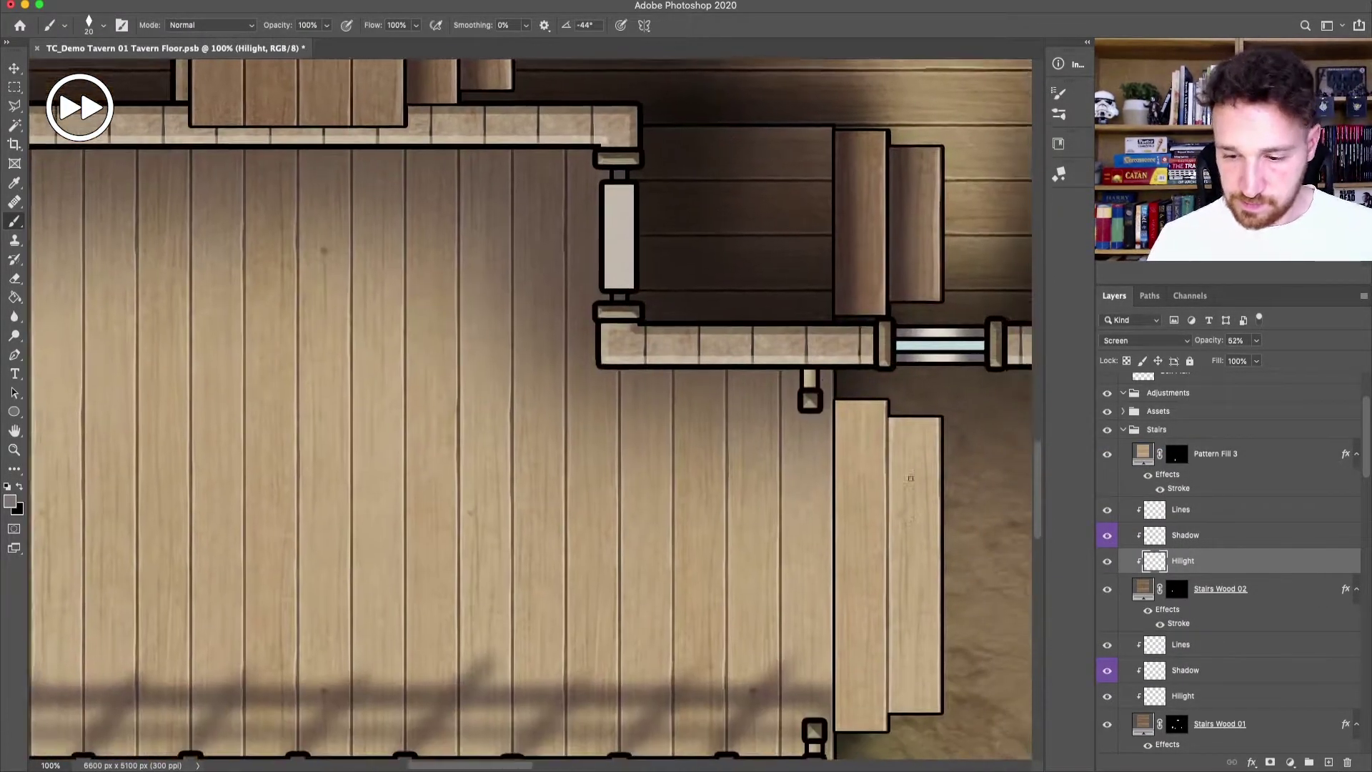
drag(867, 371, 652, 188)
click(1225, 458)
double_click(1216, 453)
text(Terrace Steps)
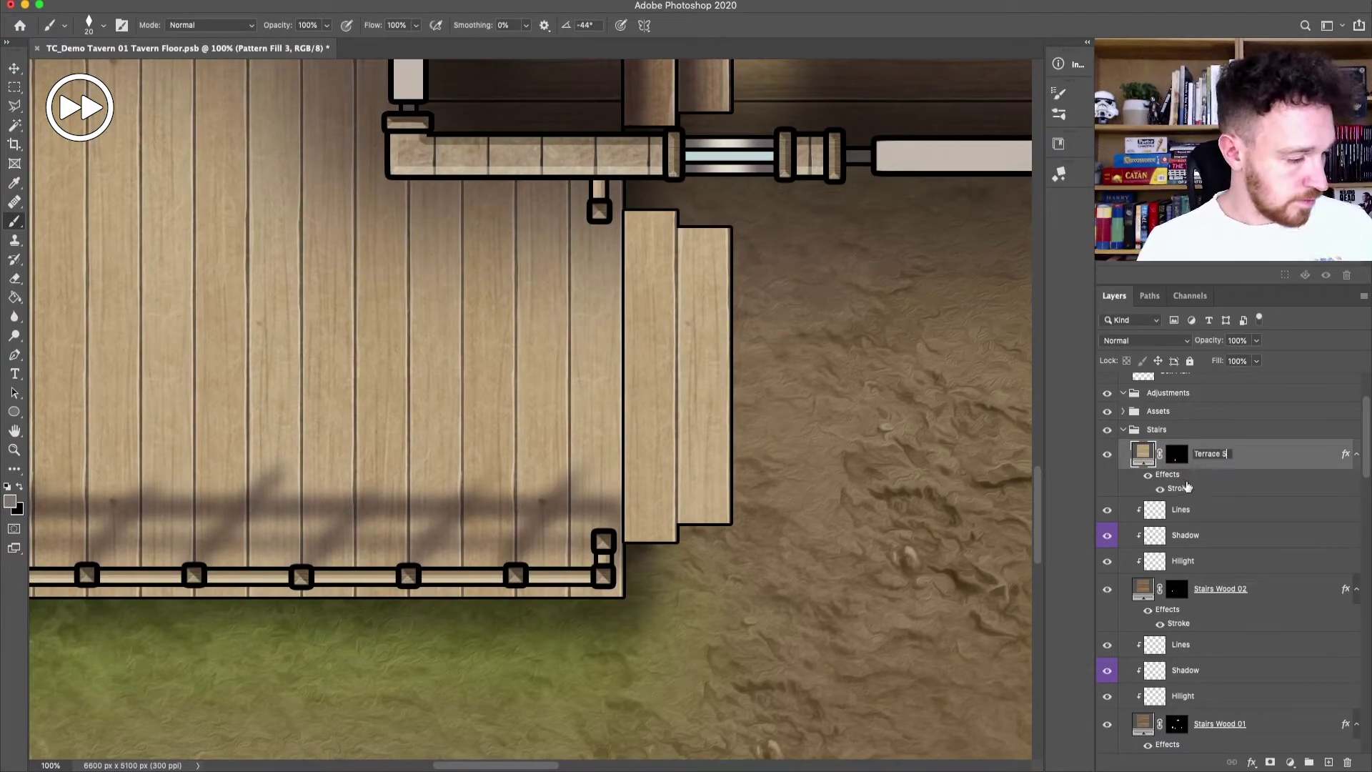
Step: Name the steps layer Terrace Steps and add a clipped layer named Lines above it
key(Return)
key(shift+super+alt+n)
double_click(1185, 451)
text(Lines)
key(Return)
Step: Draw a thin black vertical line along the seam between the two terrace steps using the Square brush with the grid shown
click(103, 26)
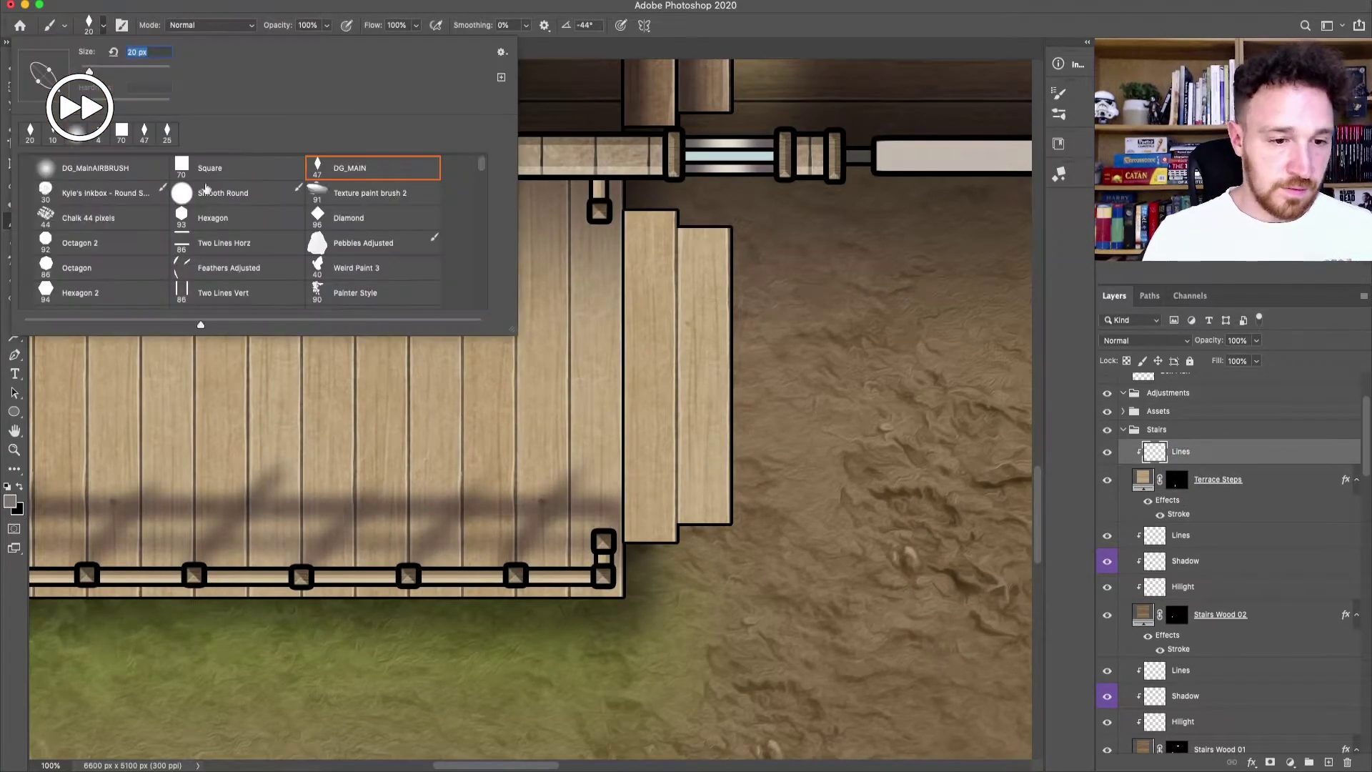
double_click(218, 171)
key(x)
key(super+apostrophe)
key(bracketleft)
key(bracketleft)
key(bracketleft)
key(bracketleft)
key(bracketleft)
key(bracketleft)
key(bracketleft)
key(bracketleft)
key(bracketleft)
drag(678, 210, 677, 543)
Step: Marquee-select the inner terrace step and add a clipped layer named Shadow, set to Multiply
key(m)
drag(624, 156, 677, 595)
key(shift+super+alt+n)
double_click(1181, 477)
text(Shadow)
key(Return)
click(1145, 341)
click(1122, 384)
Step: Paint a soft purple-grey shadow down the inner terrace step, deselect, and label the Shadow layer violet
key(i)
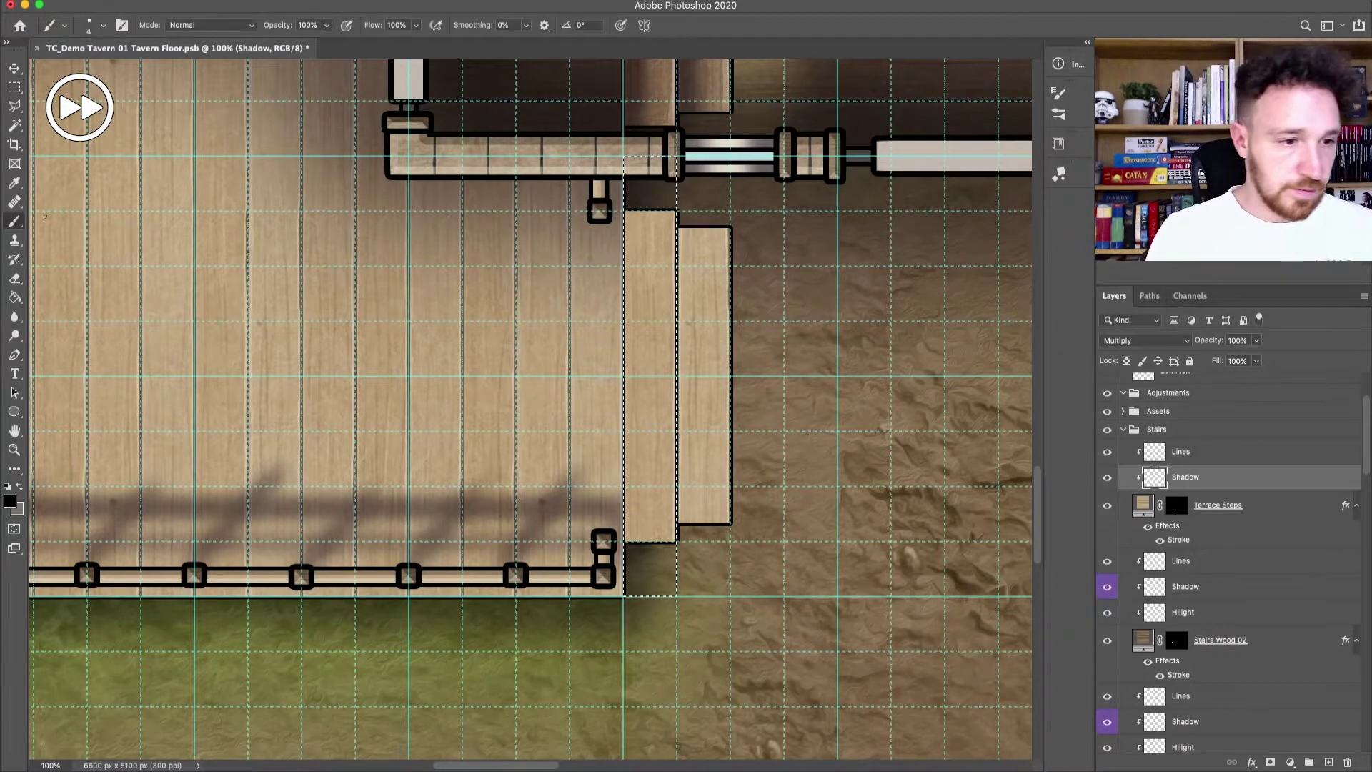
click(10, 501)
click(373, 213)
key(b)
drag(643, 165, 643, 550)
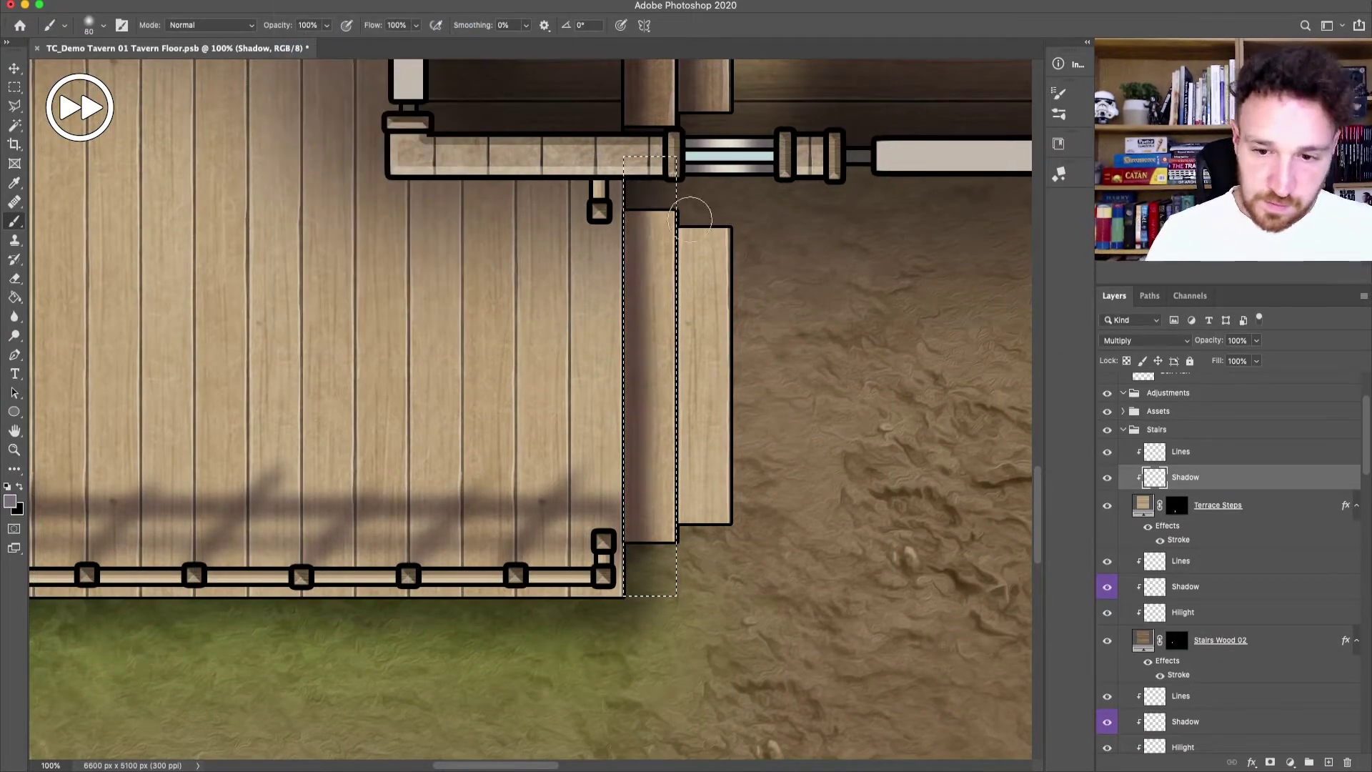
key(super+d)
right_click(1226, 477)
click(1143, 629)
Step: Add a clipped layer named Hilight directly above Terrace Steps and set its blend mode to Screen
click(1273, 508)
key(shift+super+alt+n)
double_click(1182, 503)
text(Hilight)
key(Return)
click(1145, 341)
click(1122, 443)
Step: Paint highlights in a sampled wood colour along the outer edges of both terrace steps and lower the Hilight layer's opacity to 77%
alt+click(665, 301)
key([)
key([)
drag(673, 210, 673, 536)
drag(729, 228, 729, 523)
drag(1211, 341, 1217, 348)
key(v)
key(super+0)
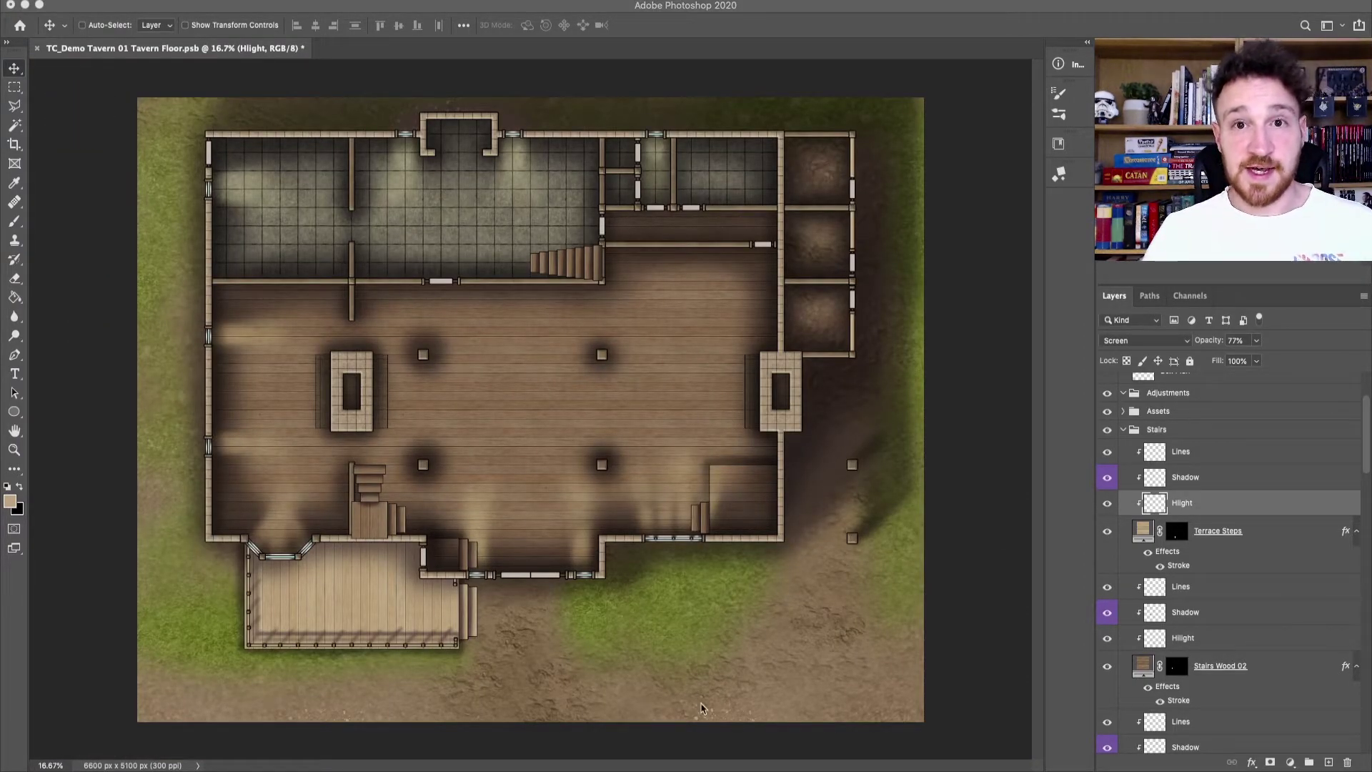
Step: Duplicate the Stairs group under the same name and hide the lower of the two groups
click(1208, 452)
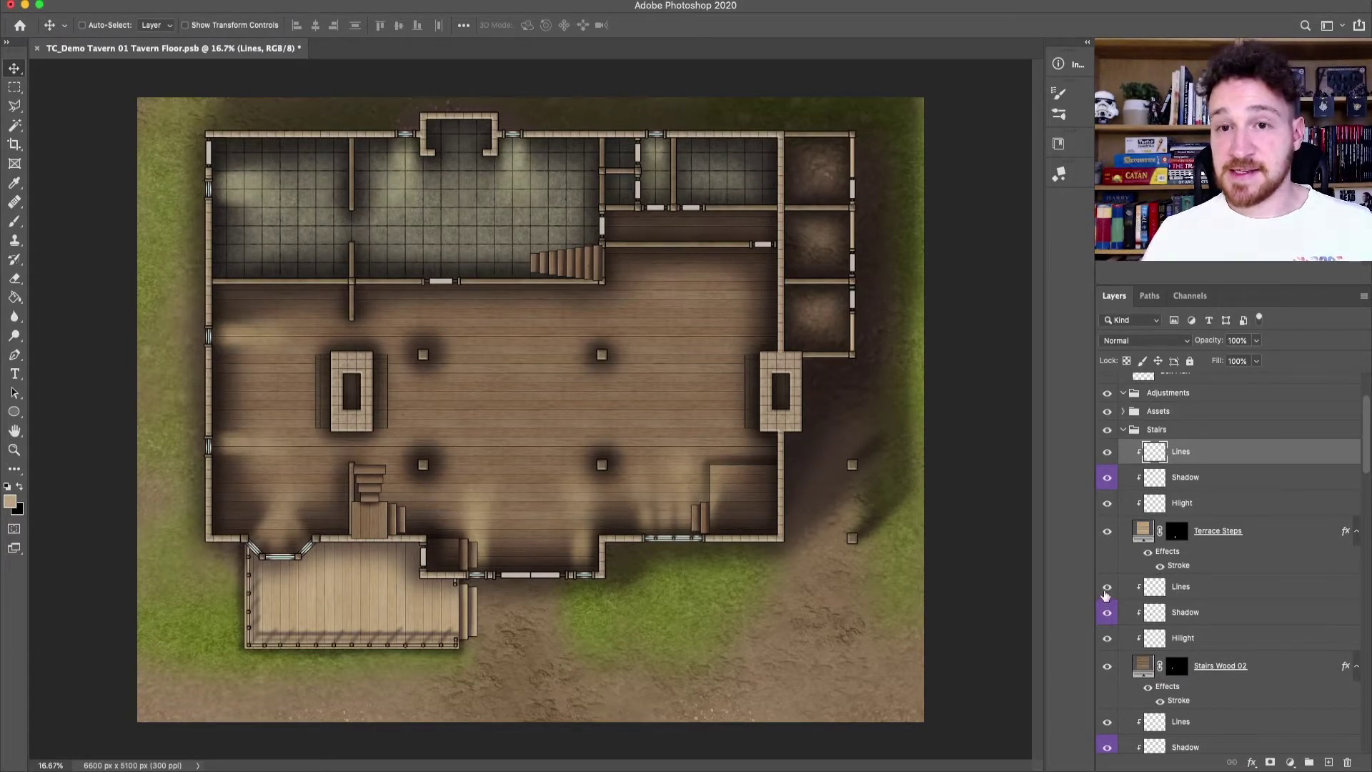
click(1192, 431)
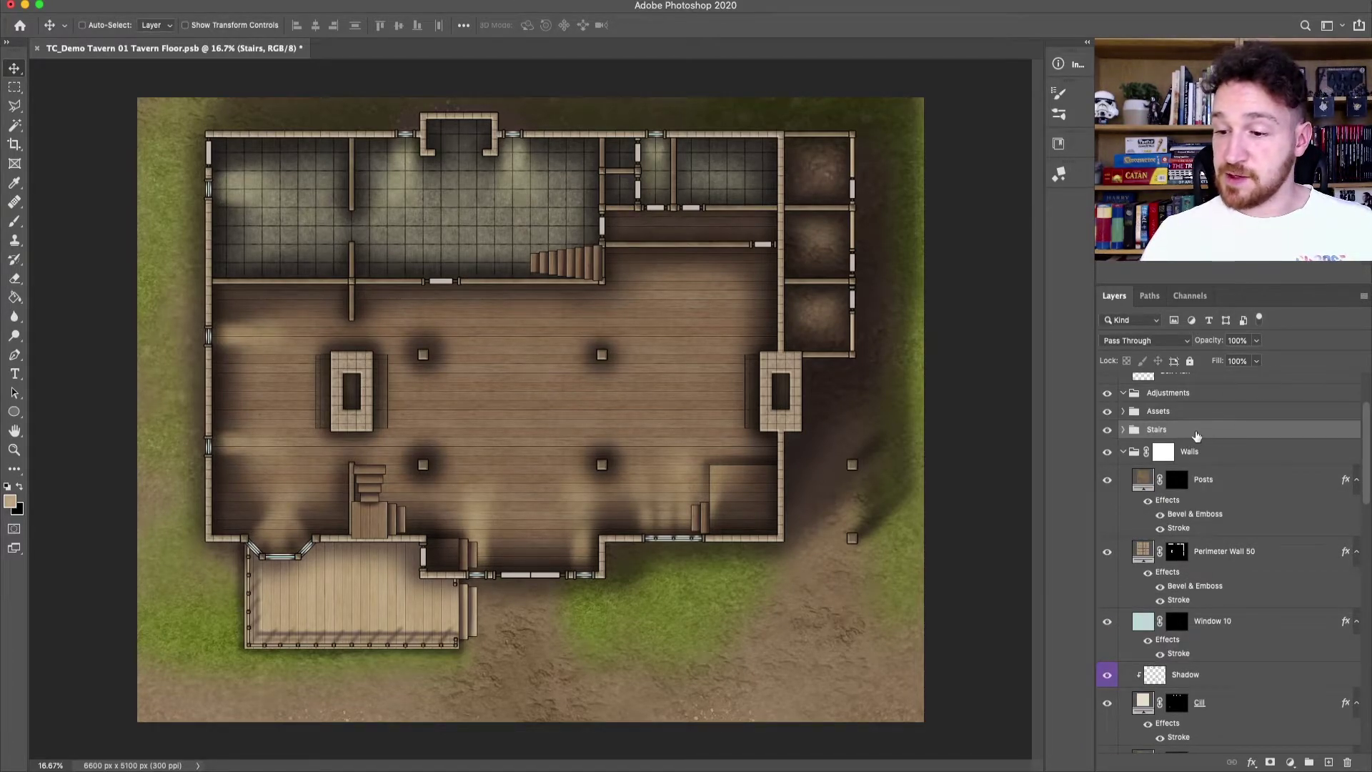
right_click(1186, 434)
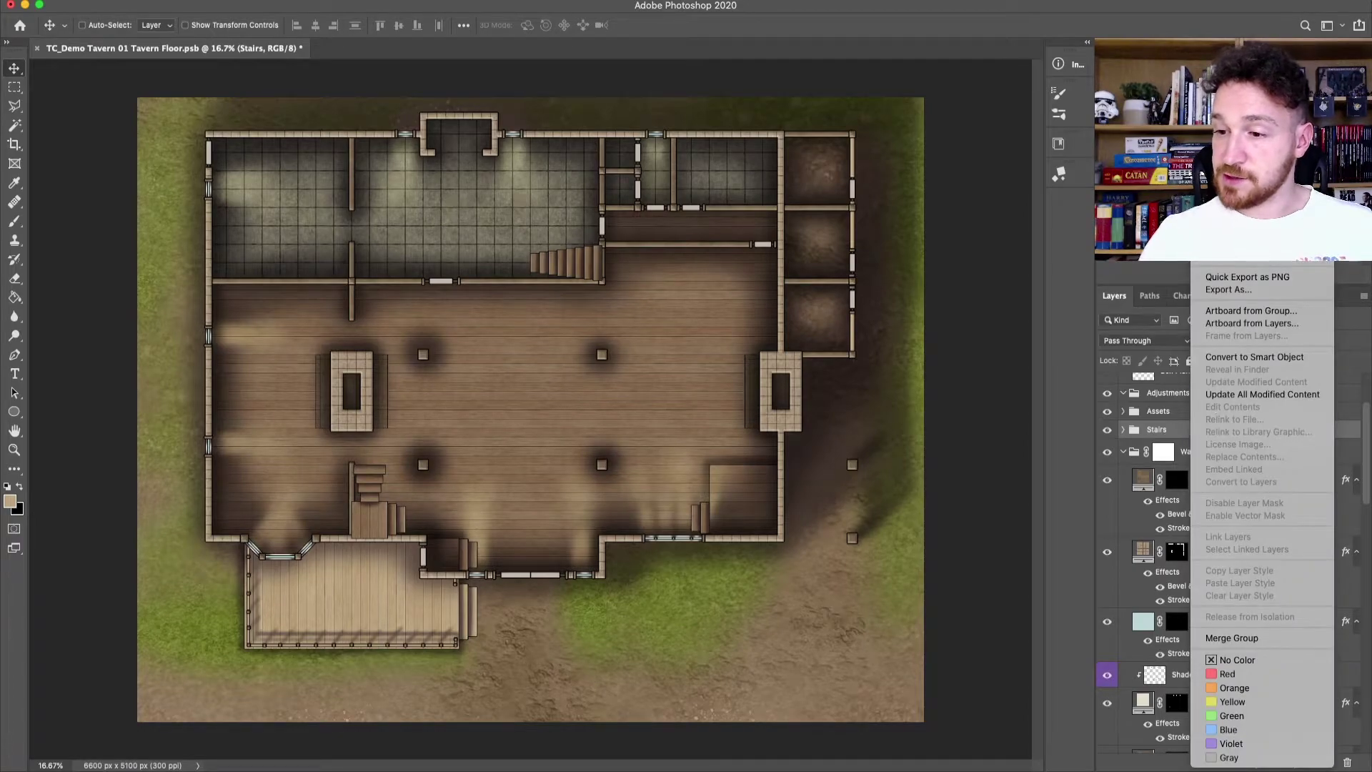
click(1236, 247)
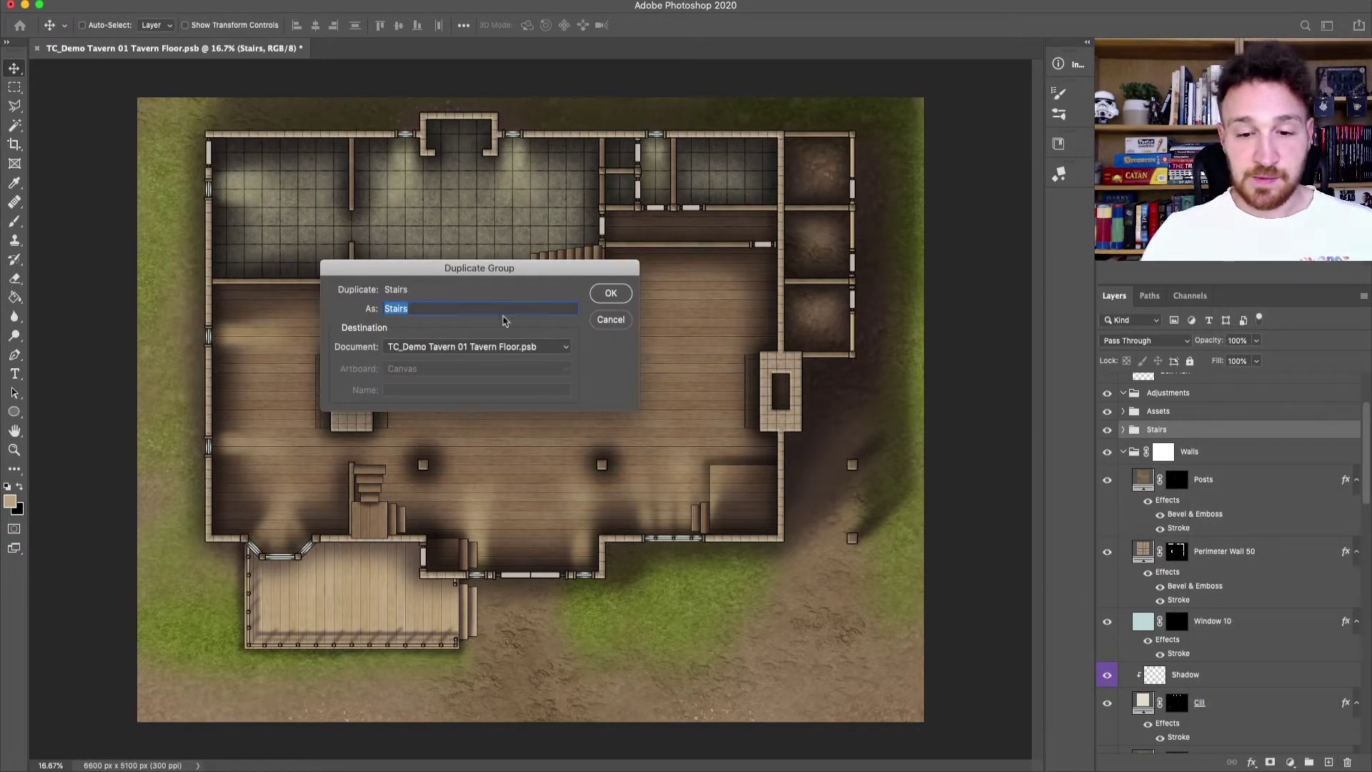
click(611, 295)
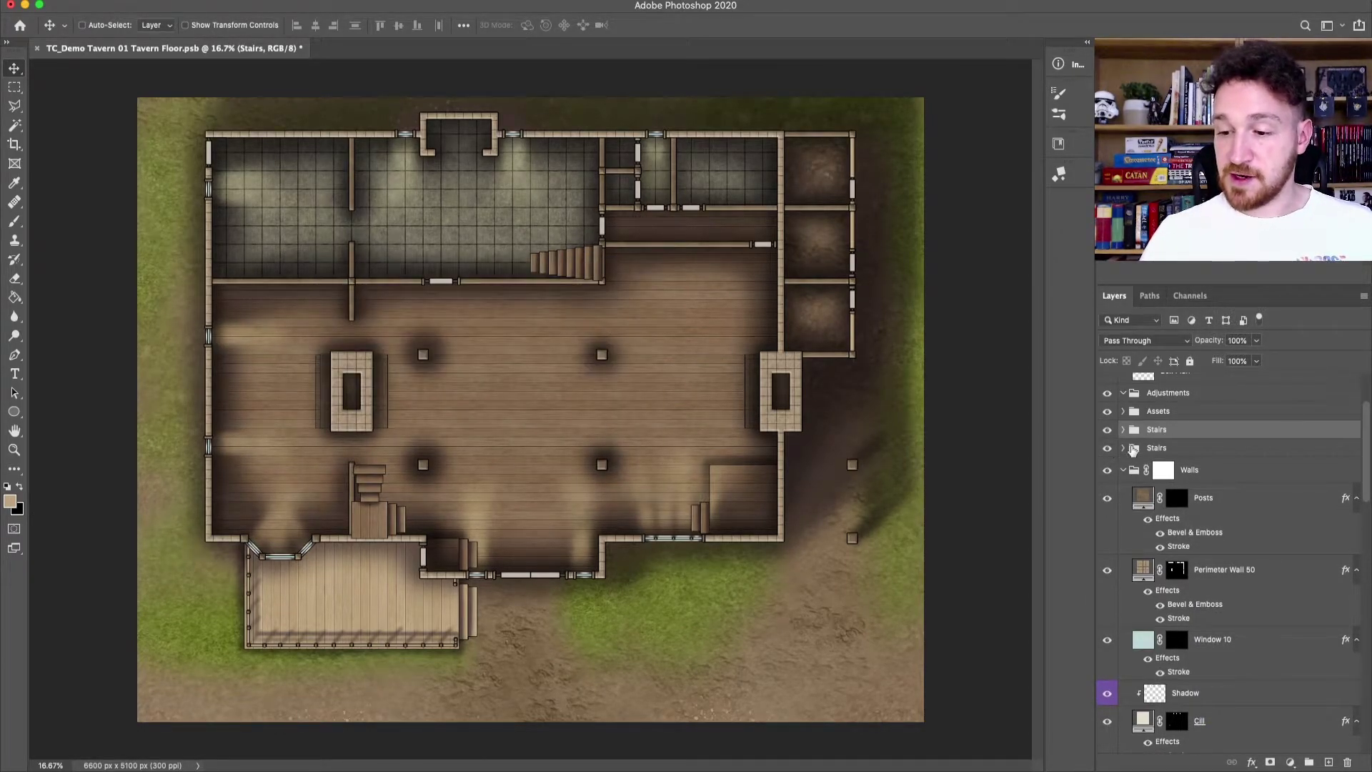
click(1123, 448)
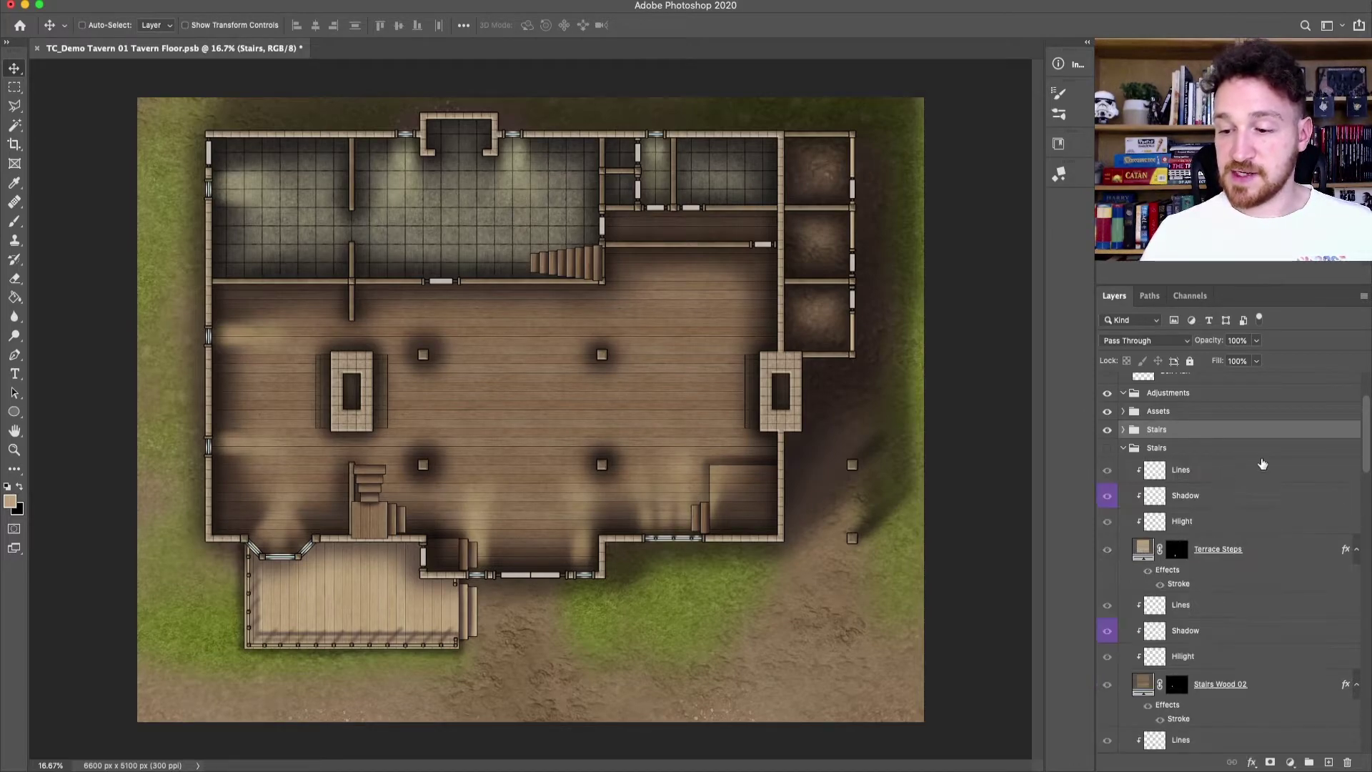
click(1124, 449)
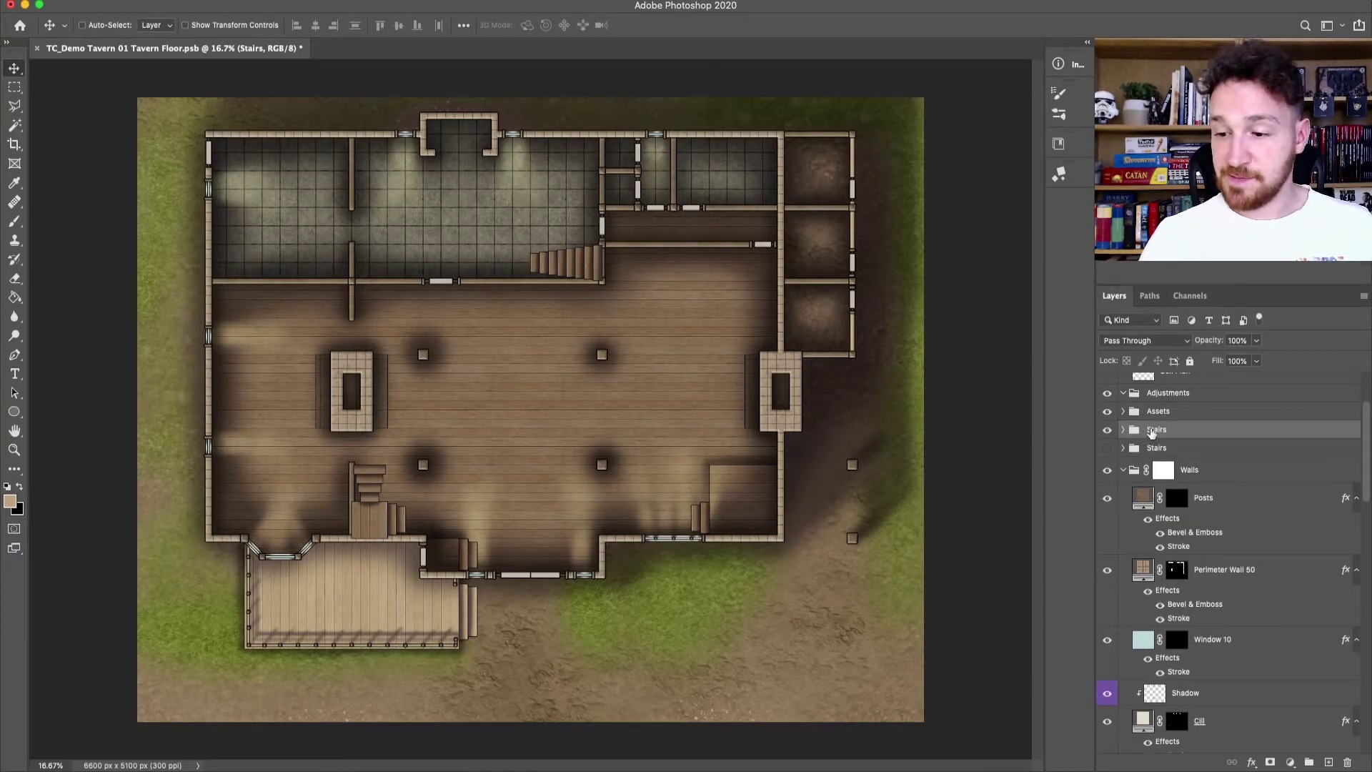
Step: Merge all layers from the top Lines layer down to Stairs Wood 01 in the visible Stairs group
click(1124, 430)
click(1206, 454)
drag(1367, 436, 1368, 457)
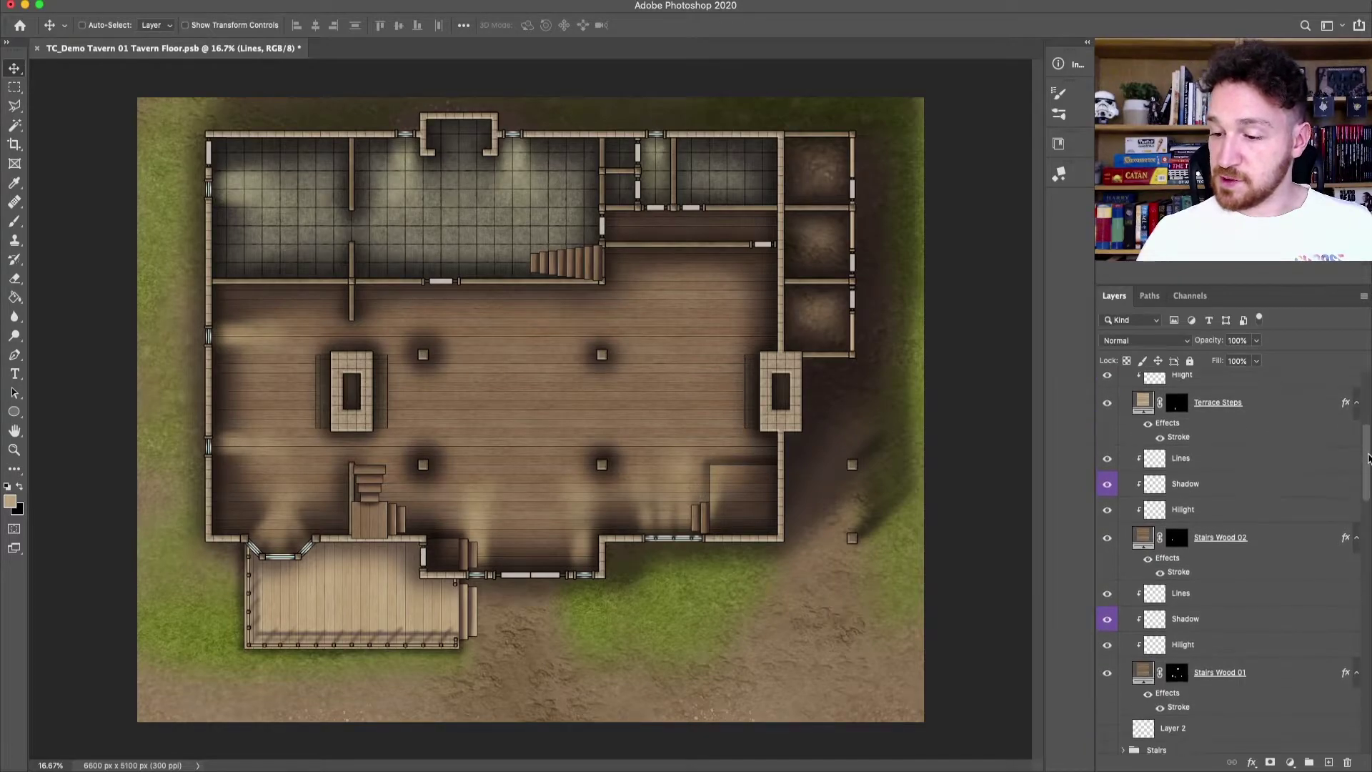
scroll(1368, 458, down, 1)
shift+click(1270, 639)
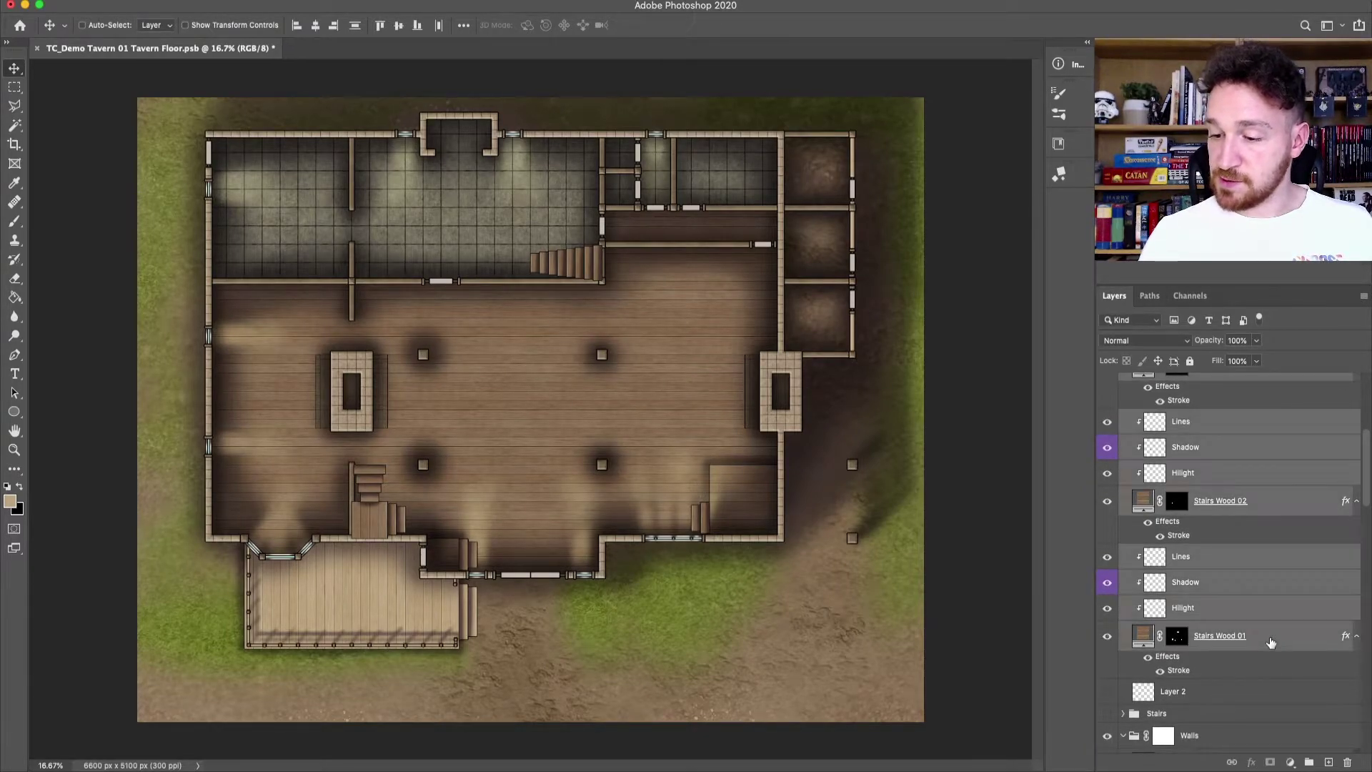
scroll(1365, 455, up, 2)
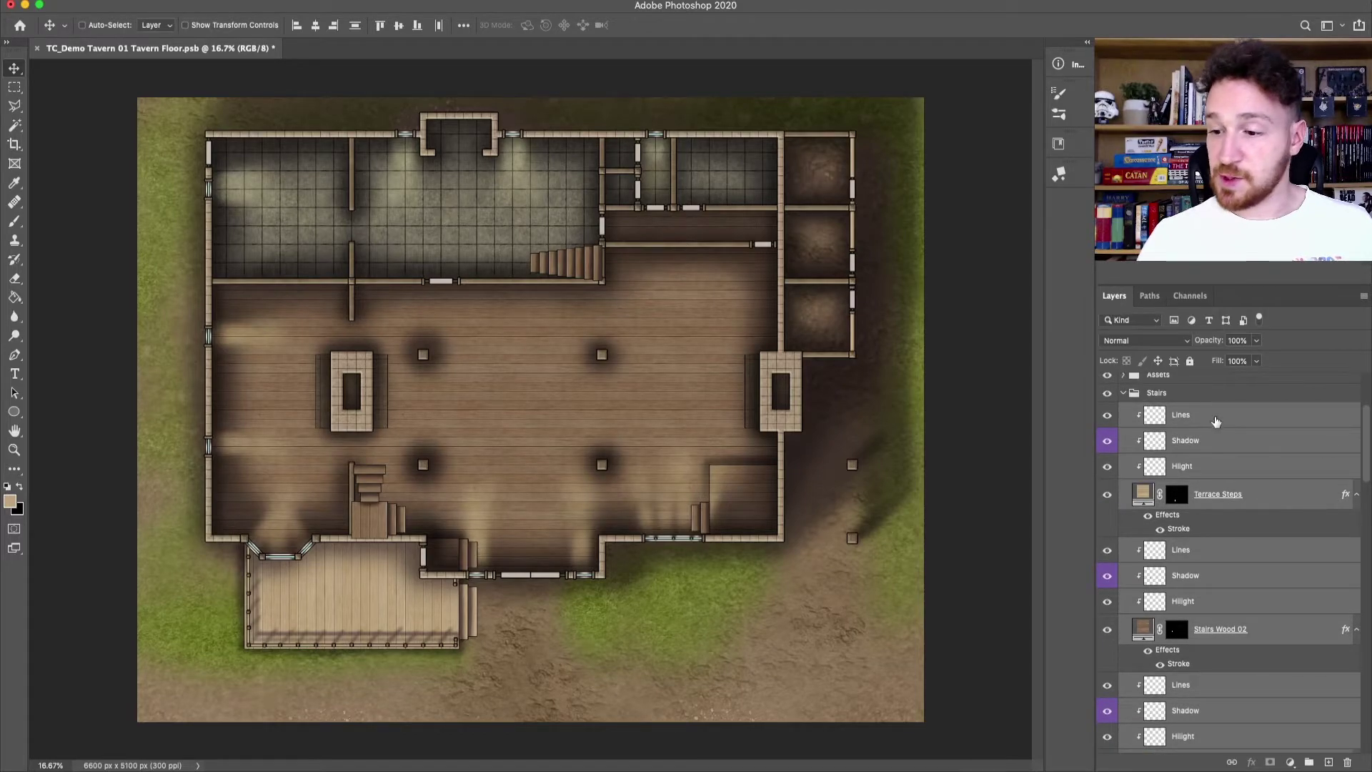
right_click(1256, 422)
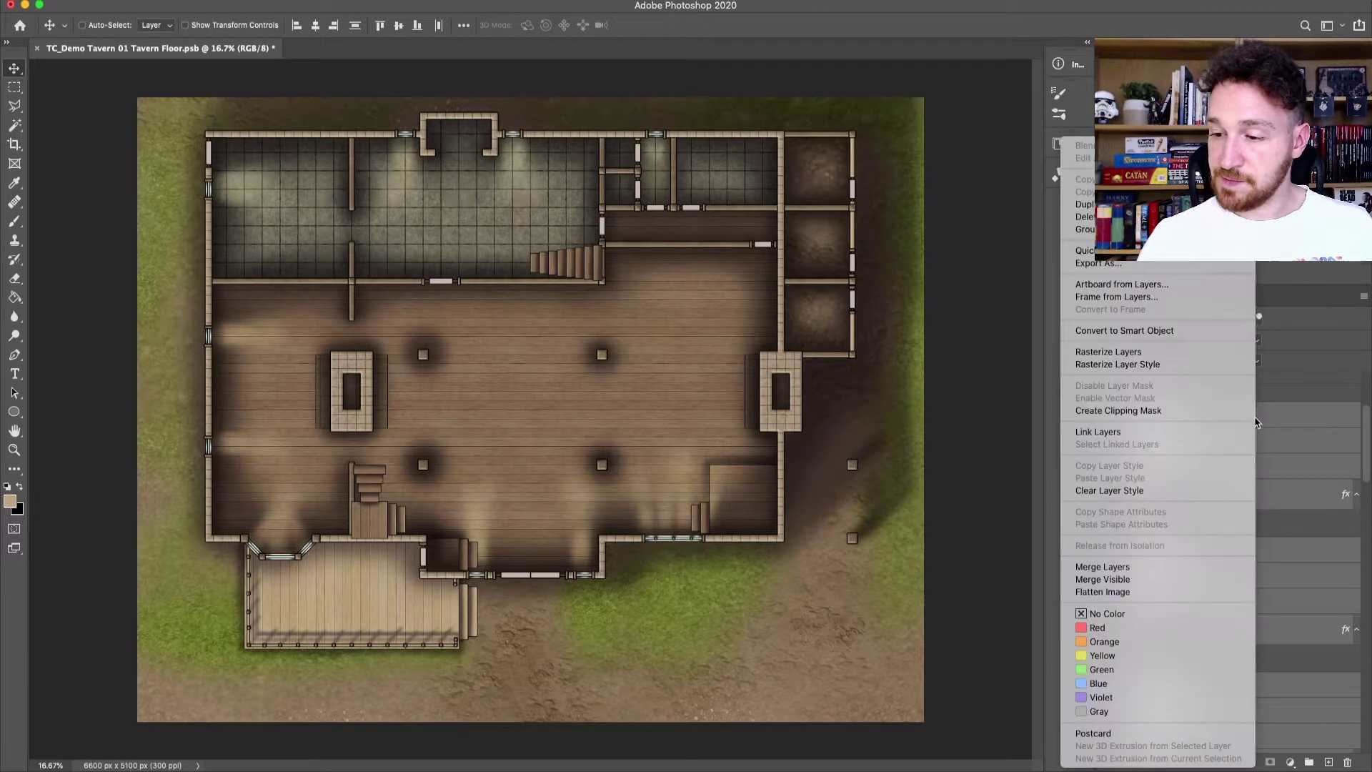
click(1129, 566)
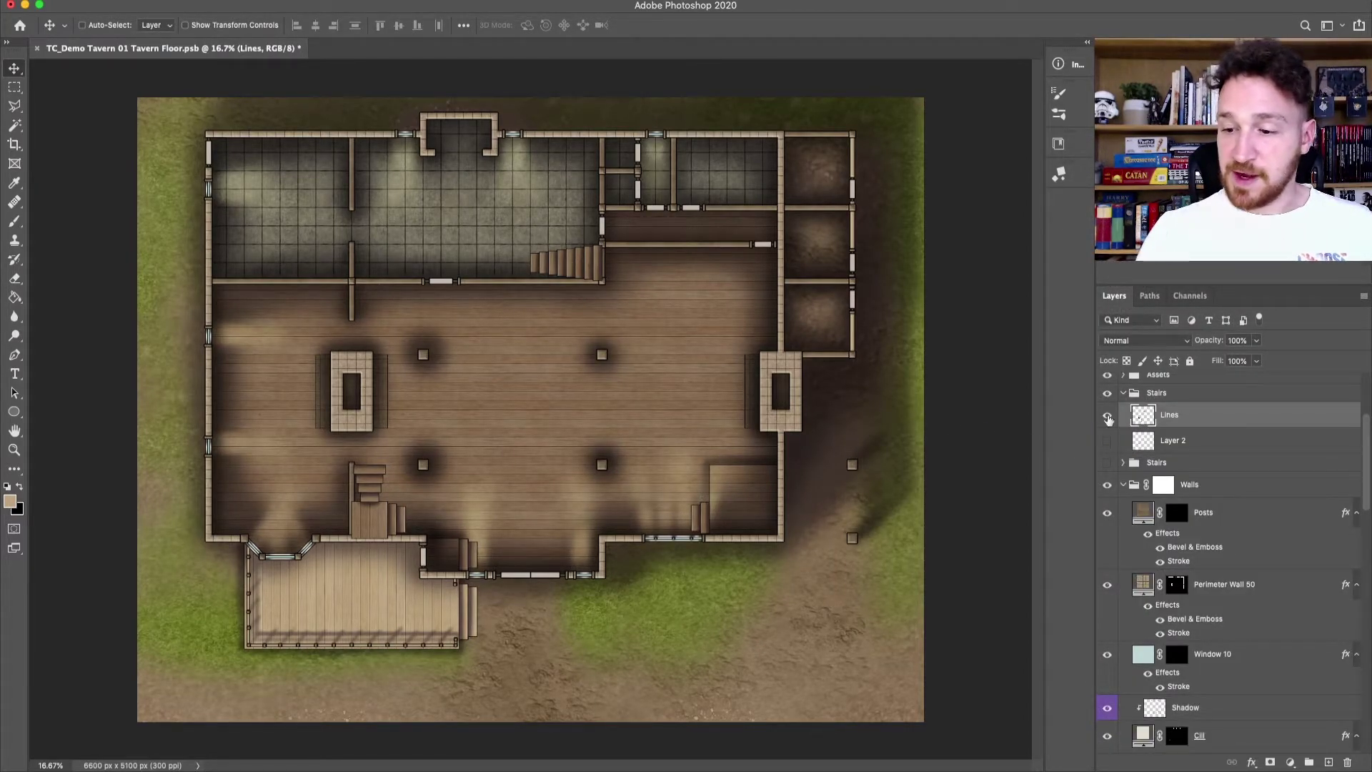
Step: Rename the merged stairs layer as Stair
double_click(1167, 420)
text(Srtai)
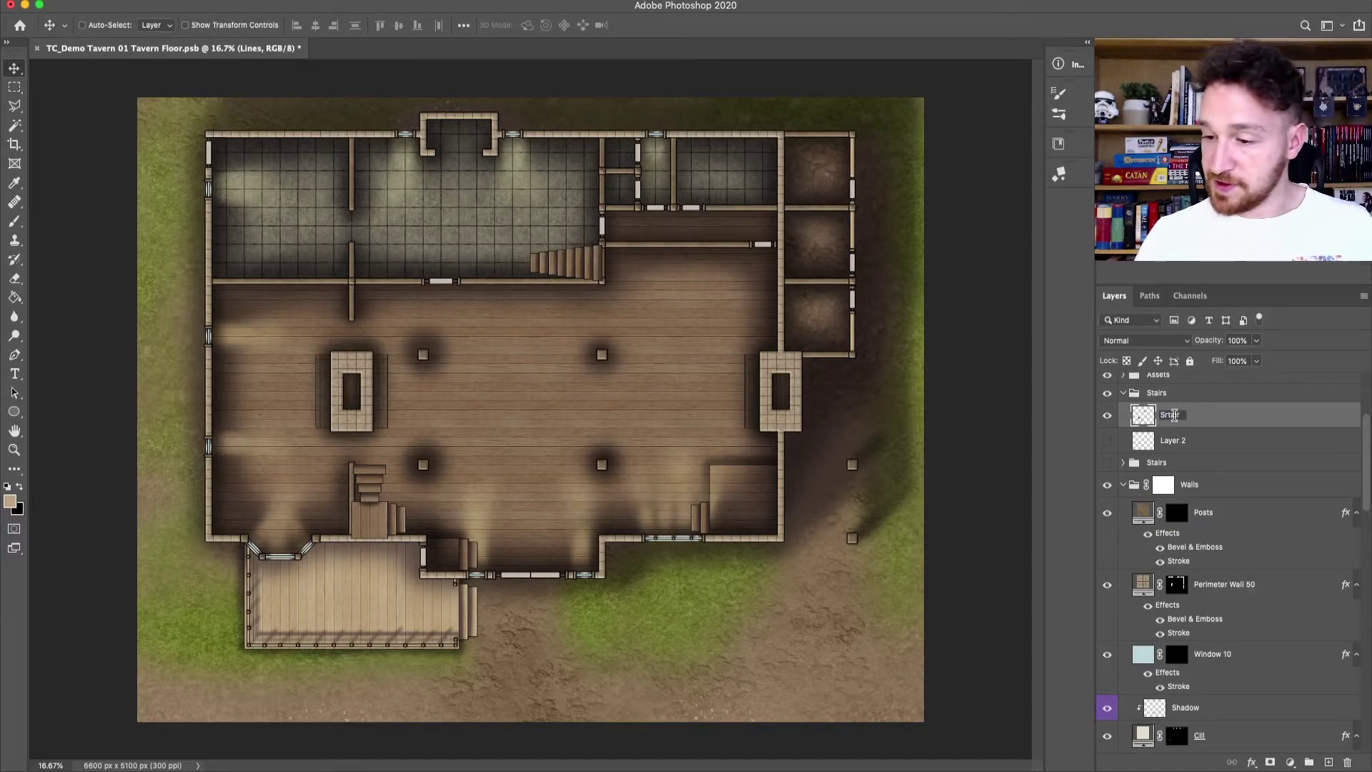
text(r)
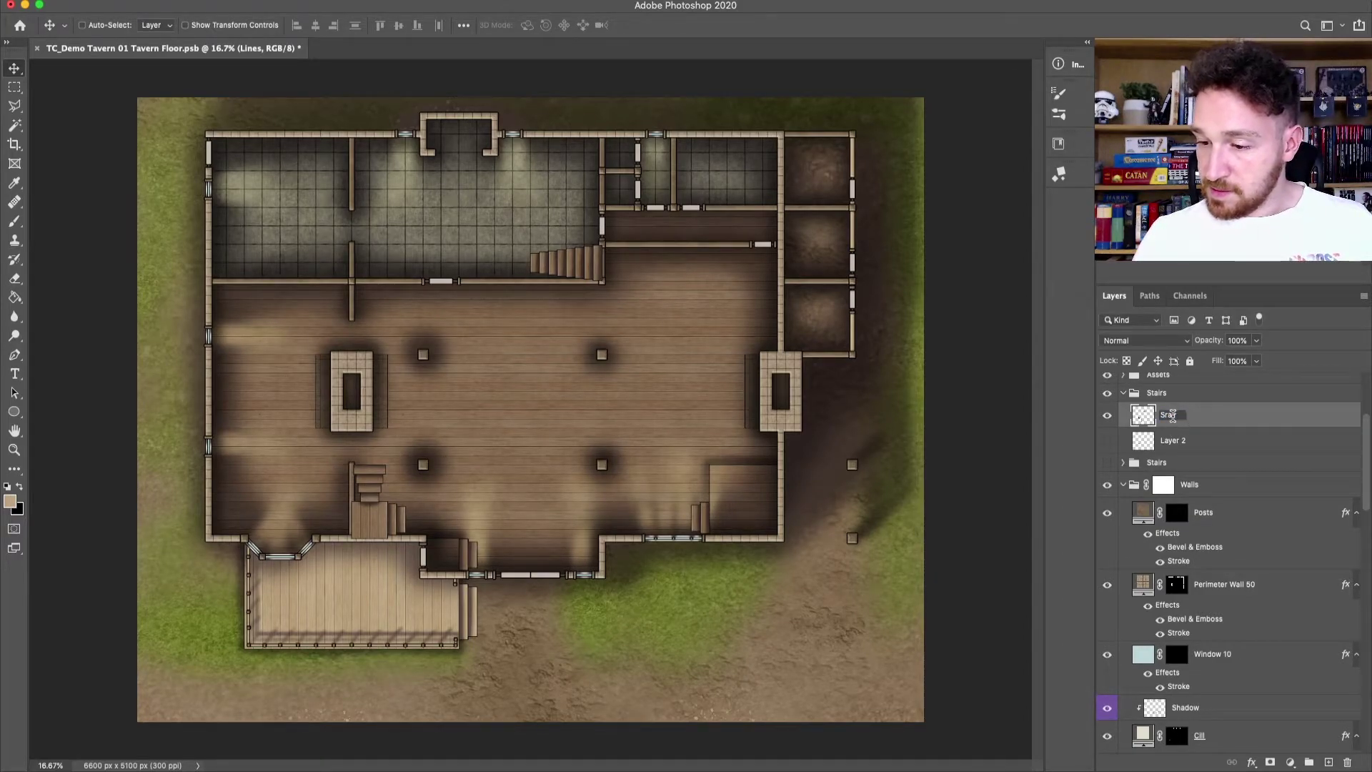
key(Return)
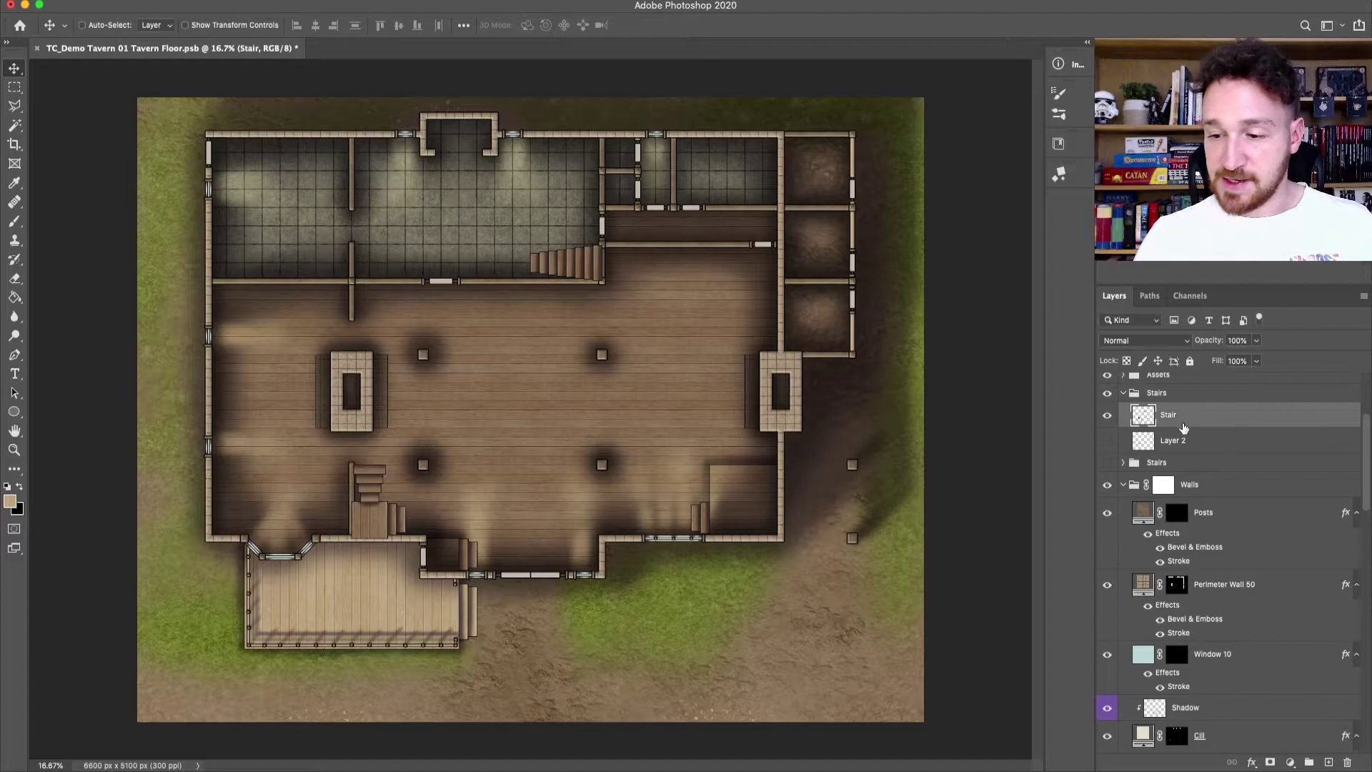
double_click(1206, 424)
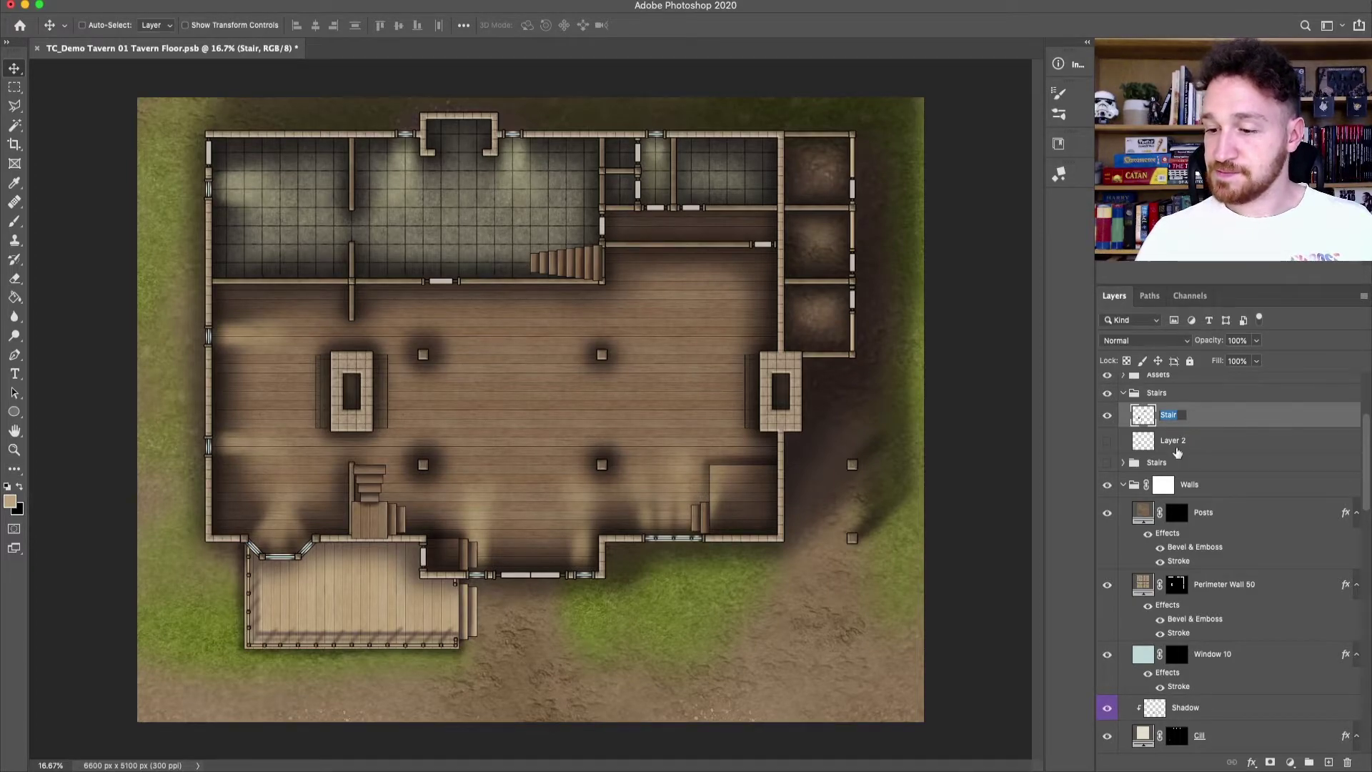
Step: Delete the hidden Layer 2 and add two new empty layers above Stair
drag(1313, 452, 1348, 761)
click(1328, 762)
click(1329, 762)
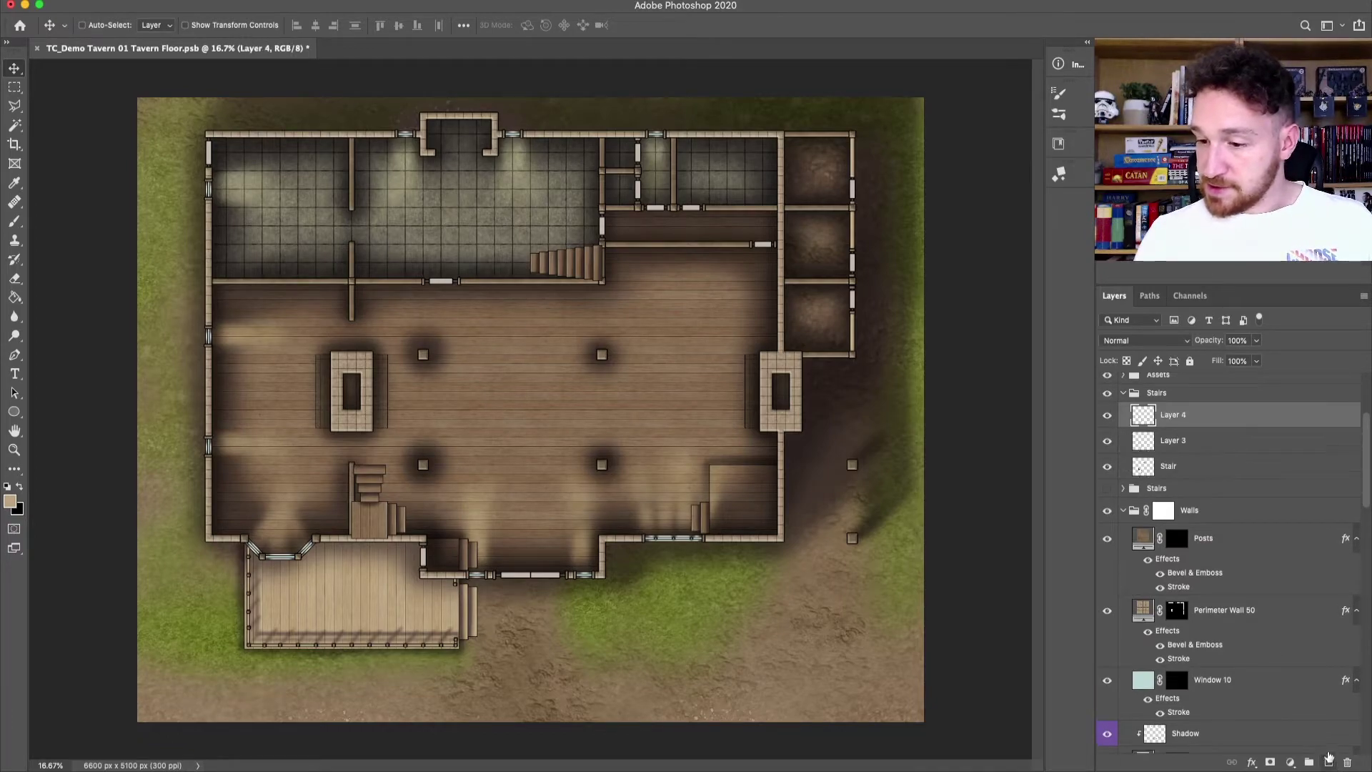
Step: Label the two new layers violet and set both to the Multiply blend mode
shift+click(1190, 438)
right_click(1213, 443)
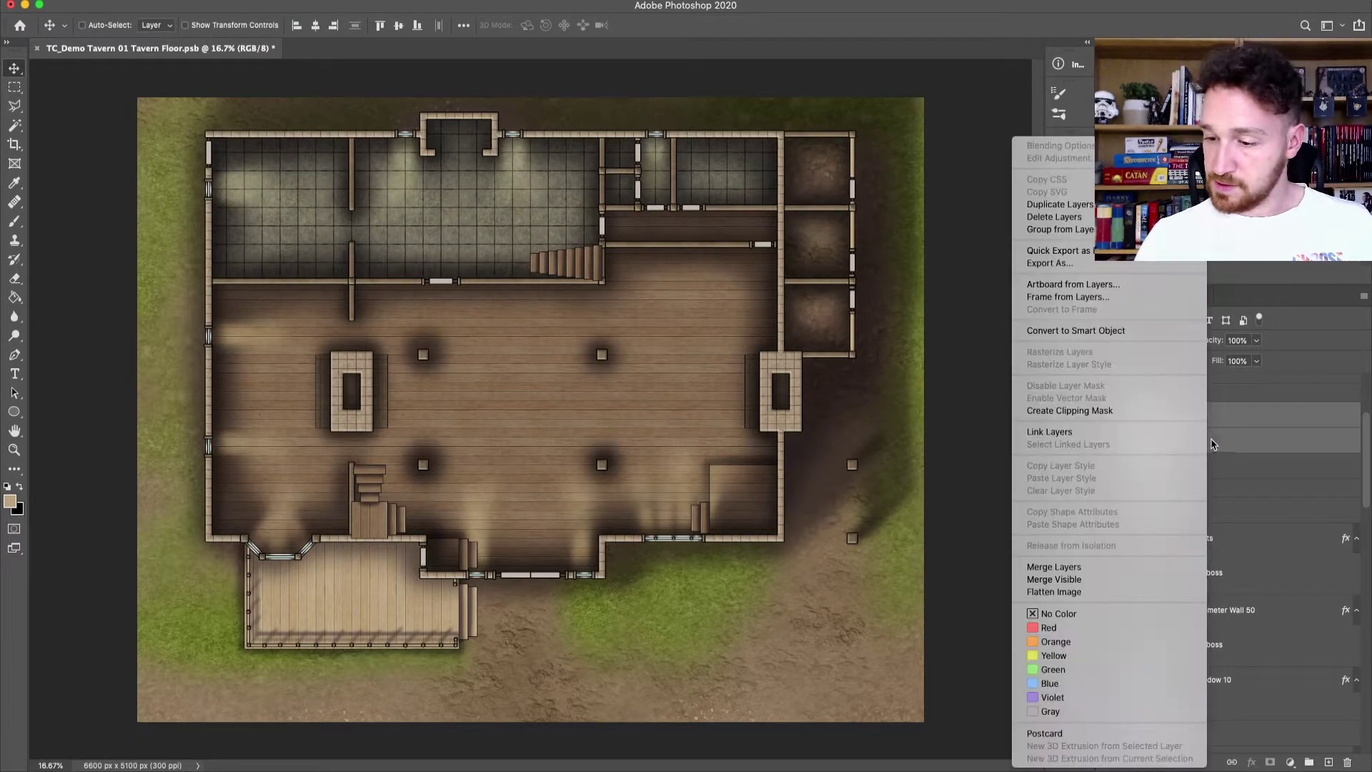
click(1053, 696)
click(1144, 341)
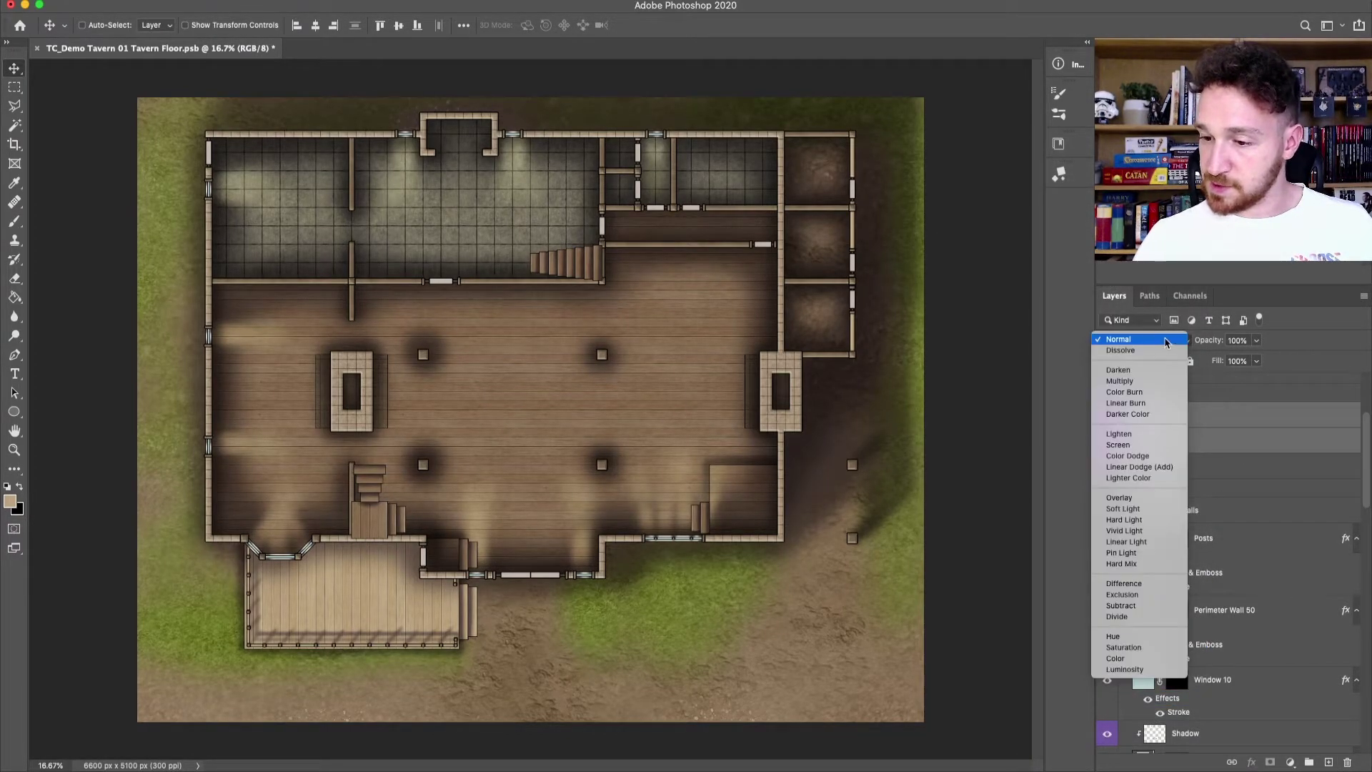
click(1143, 381)
Step: Name the upper new layer Ambient and the lower one Cast
click(1177, 419)
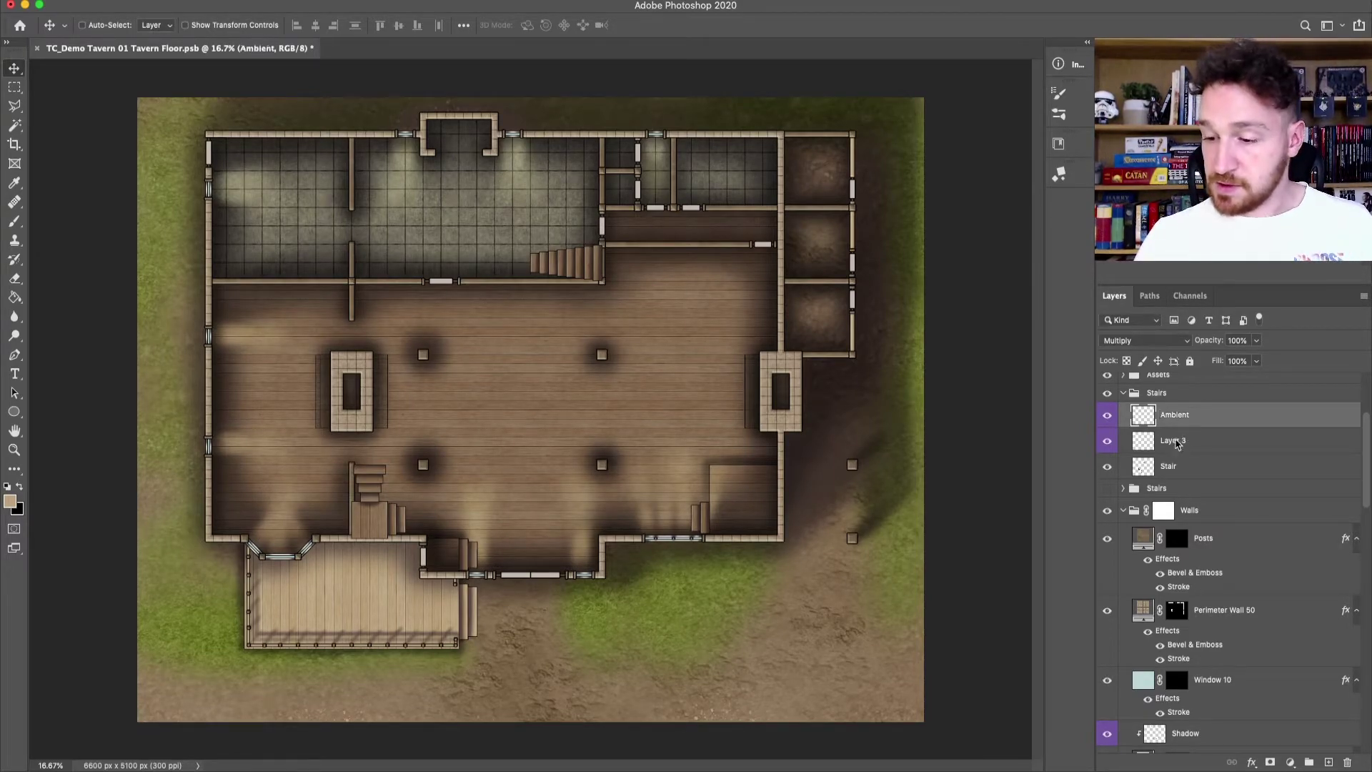
double_click(1173, 441)
text(Cast)
key(Return)
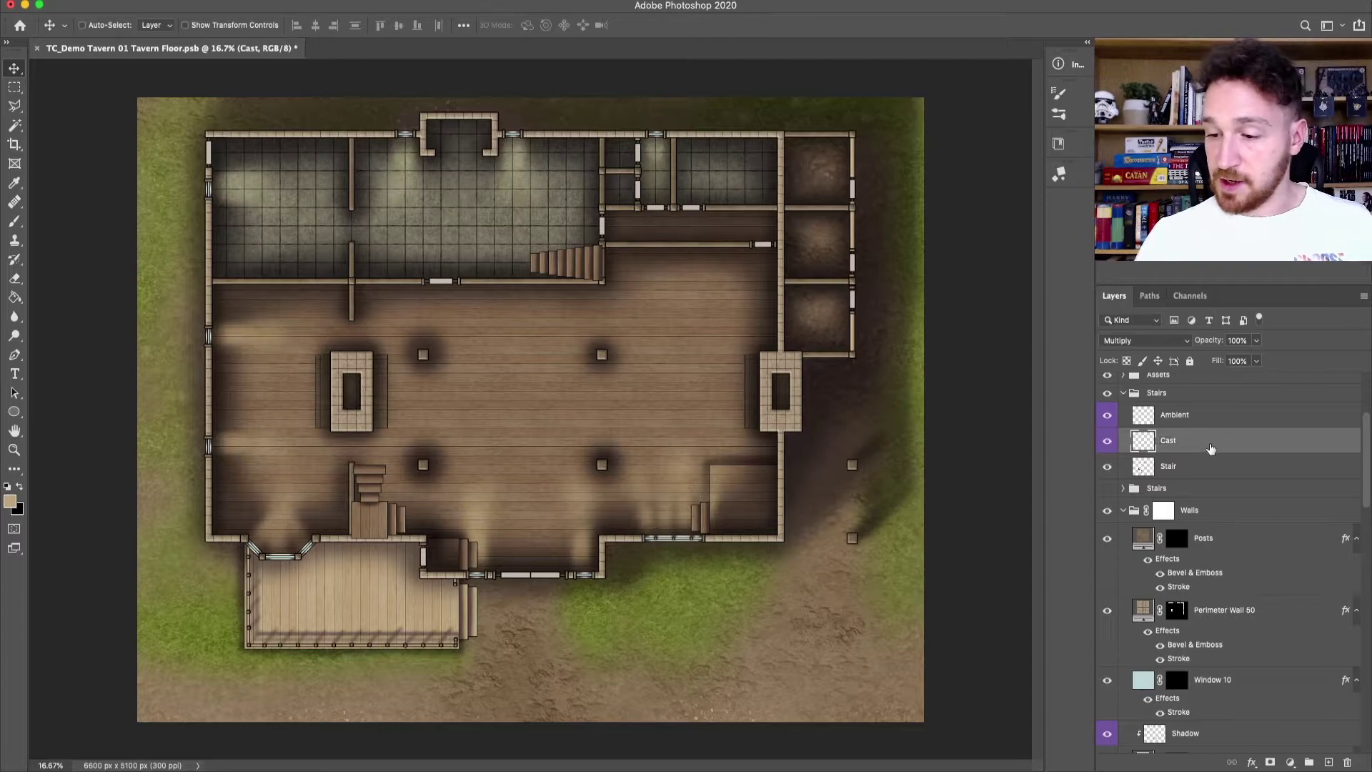
Step: Move the Cast layer below Stair and clip the Ambient layer to Stair
drag(1228, 440, 1211, 486)
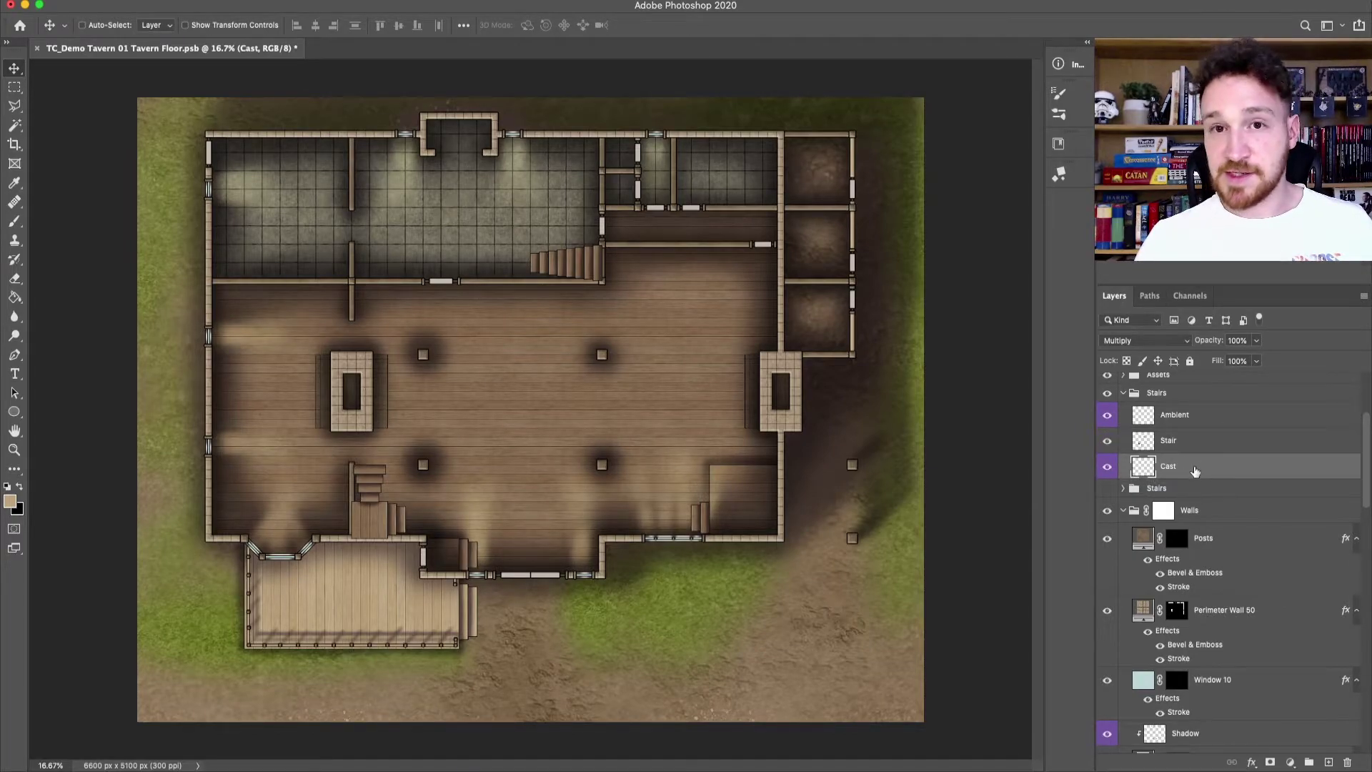
click(1207, 420)
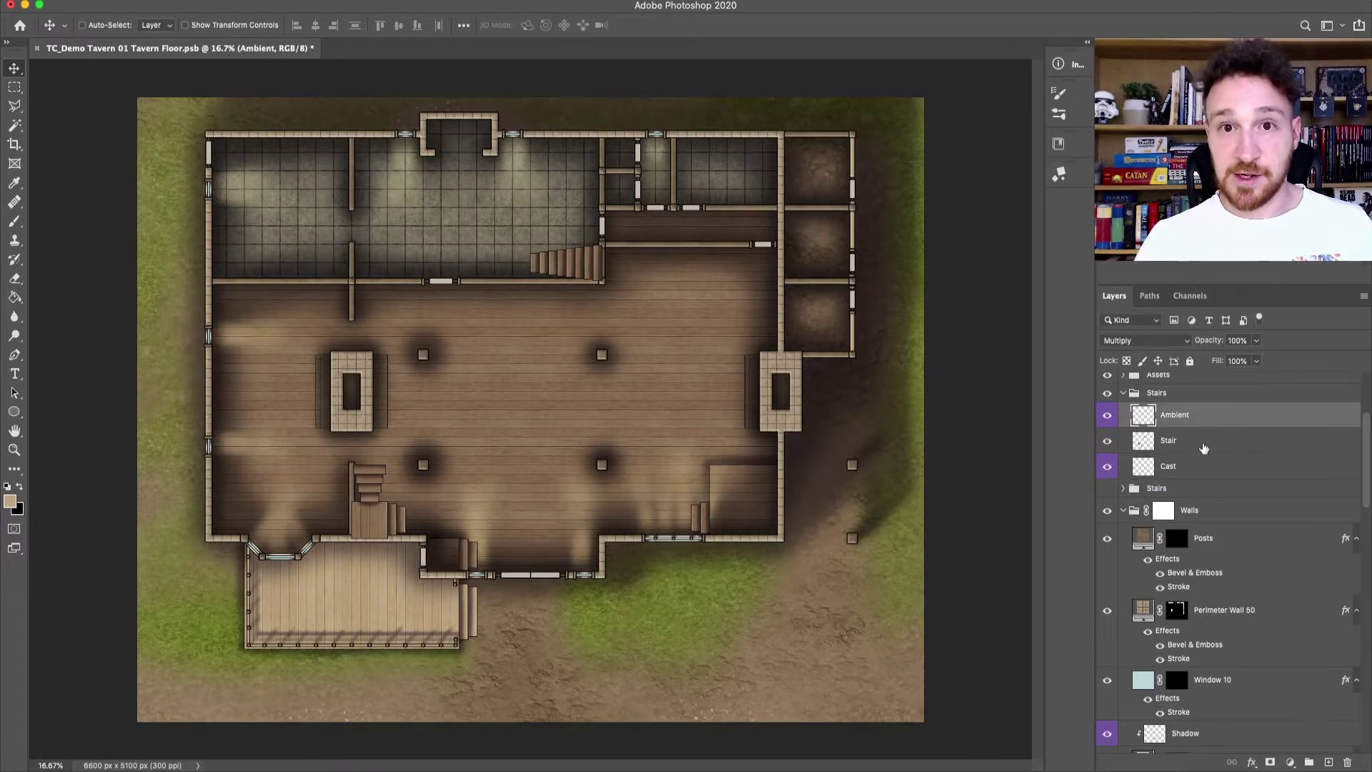
drag(1200, 439, 1199, 423)
alt+click(1199, 422)
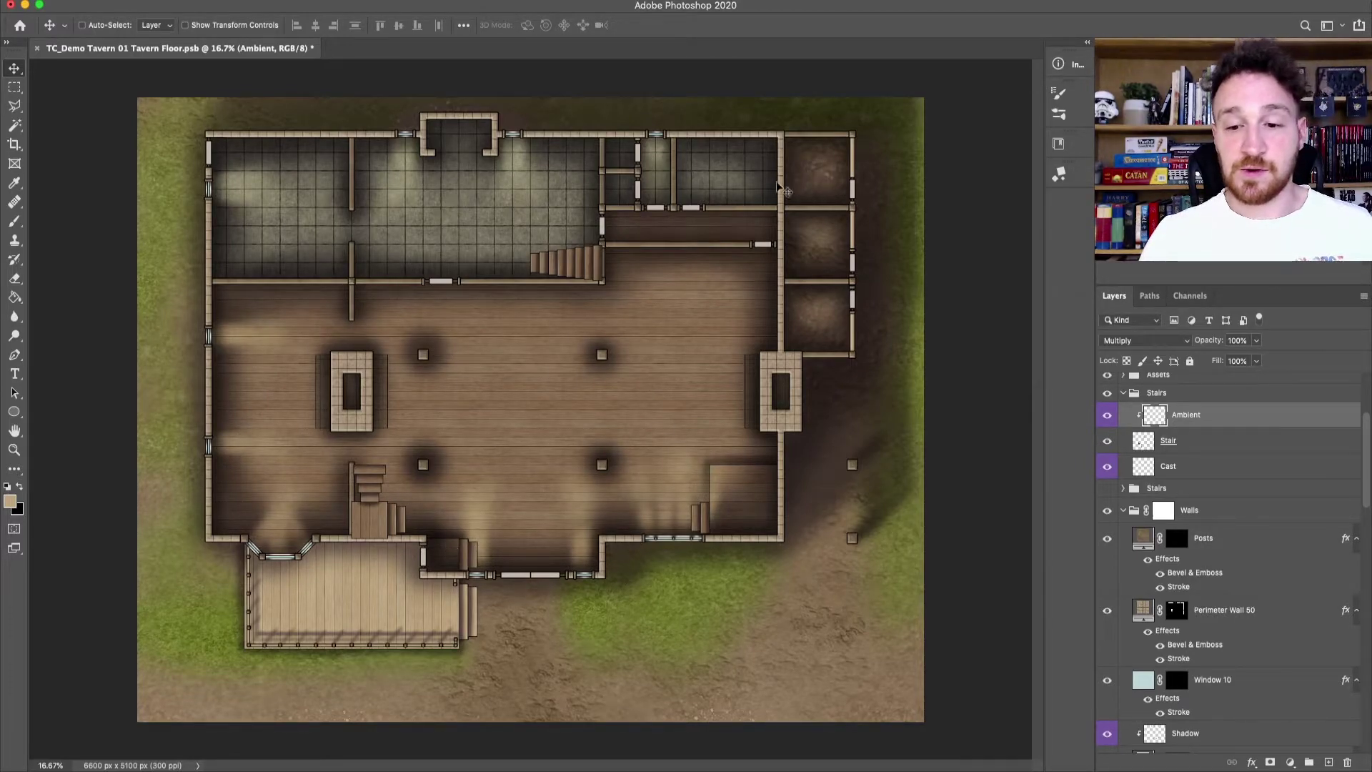
click(1189, 472)
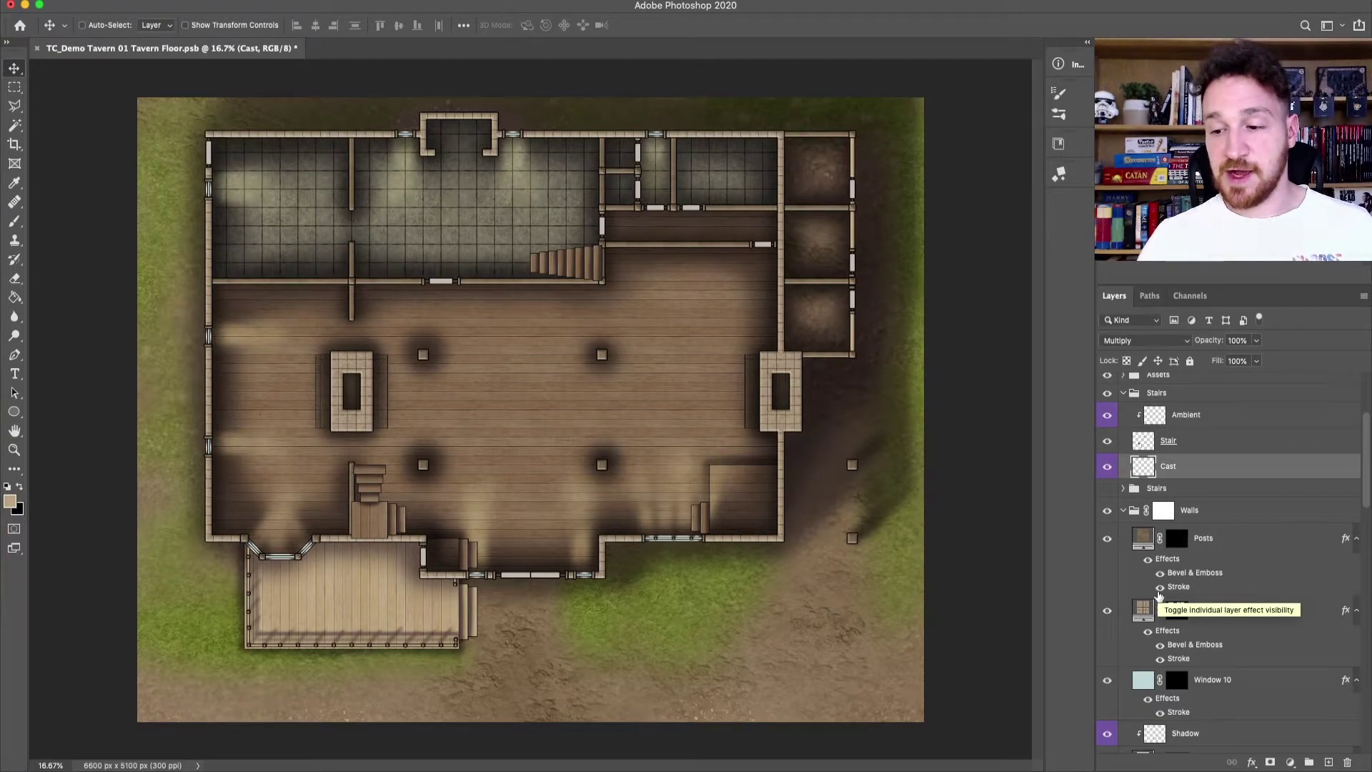
Step: Paint soft ambient shading on the Ambient layer over the lower steps of the staircase in the stone-floored room
click(1208, 420)
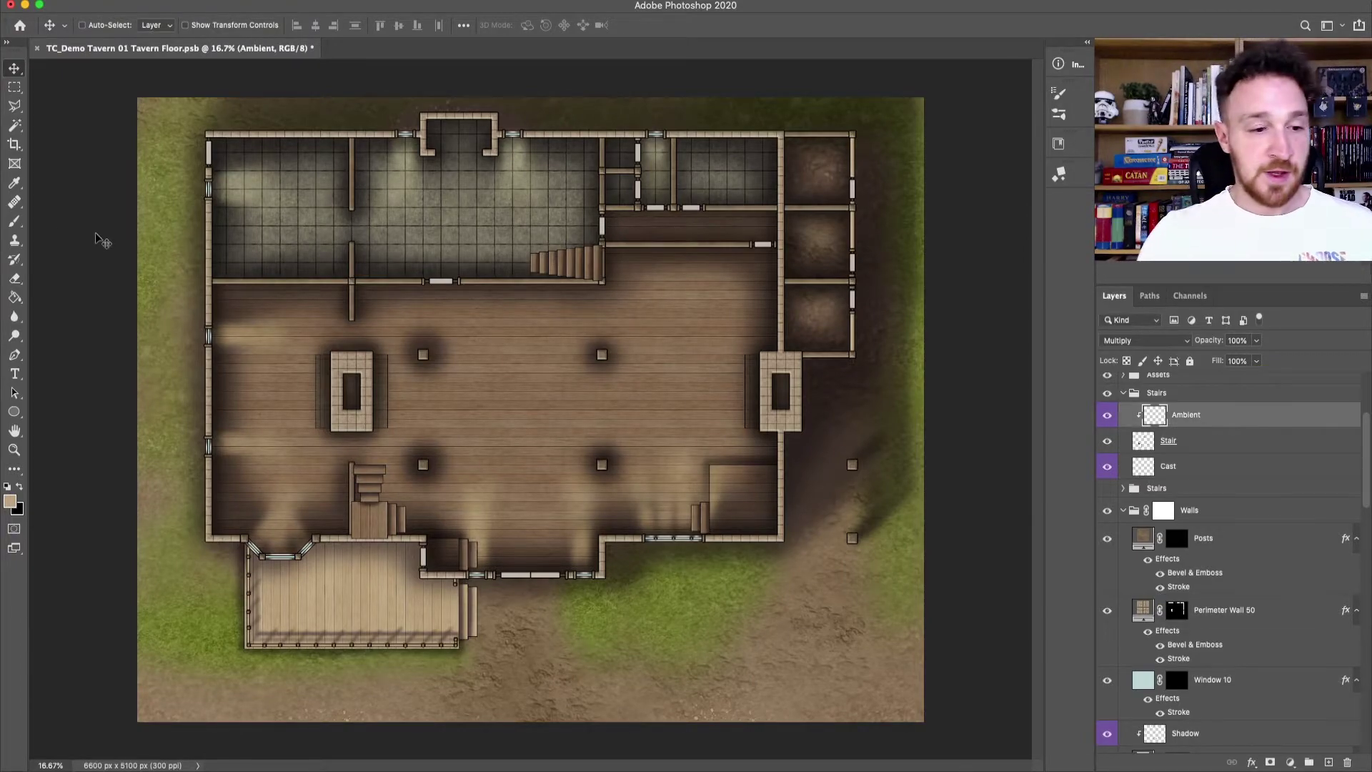
key(b)
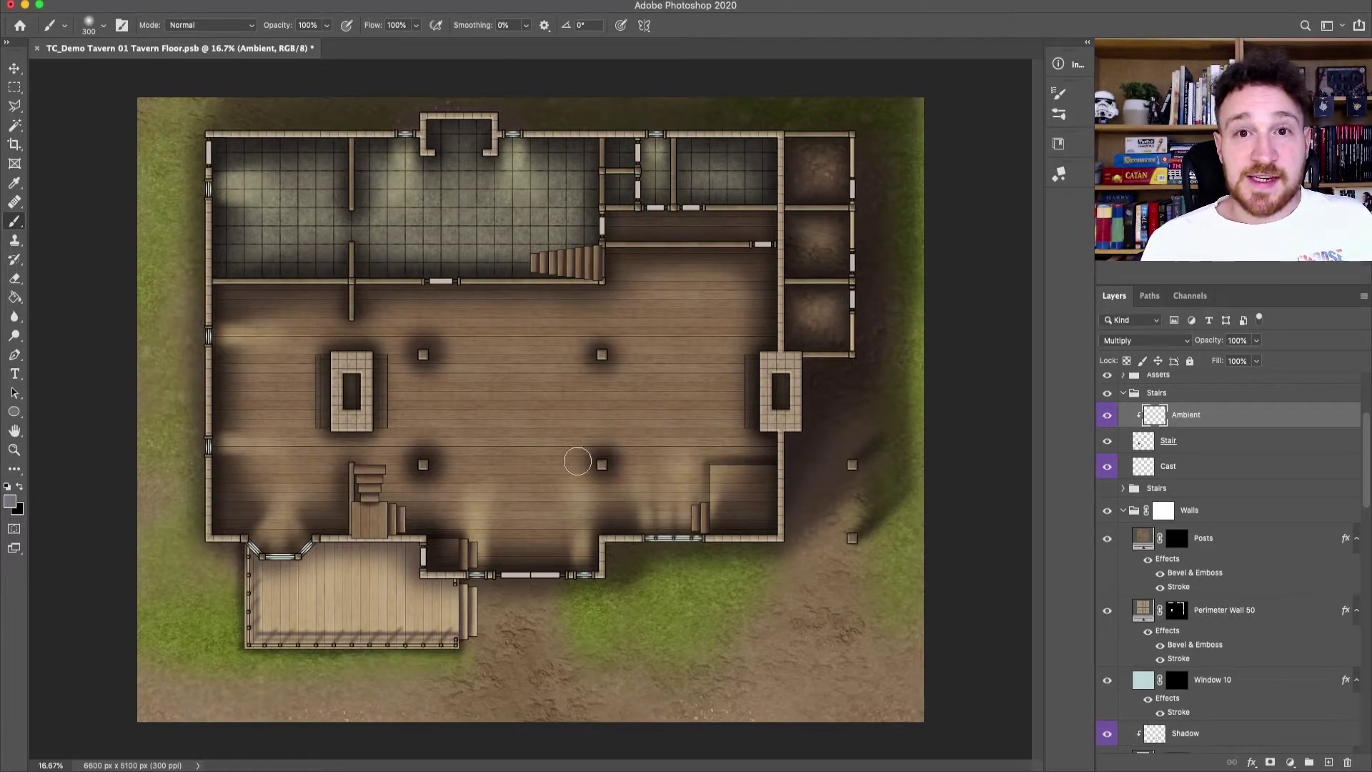
key(super+equal)
key(super+equal)
drag(576, 204, 576, 511)
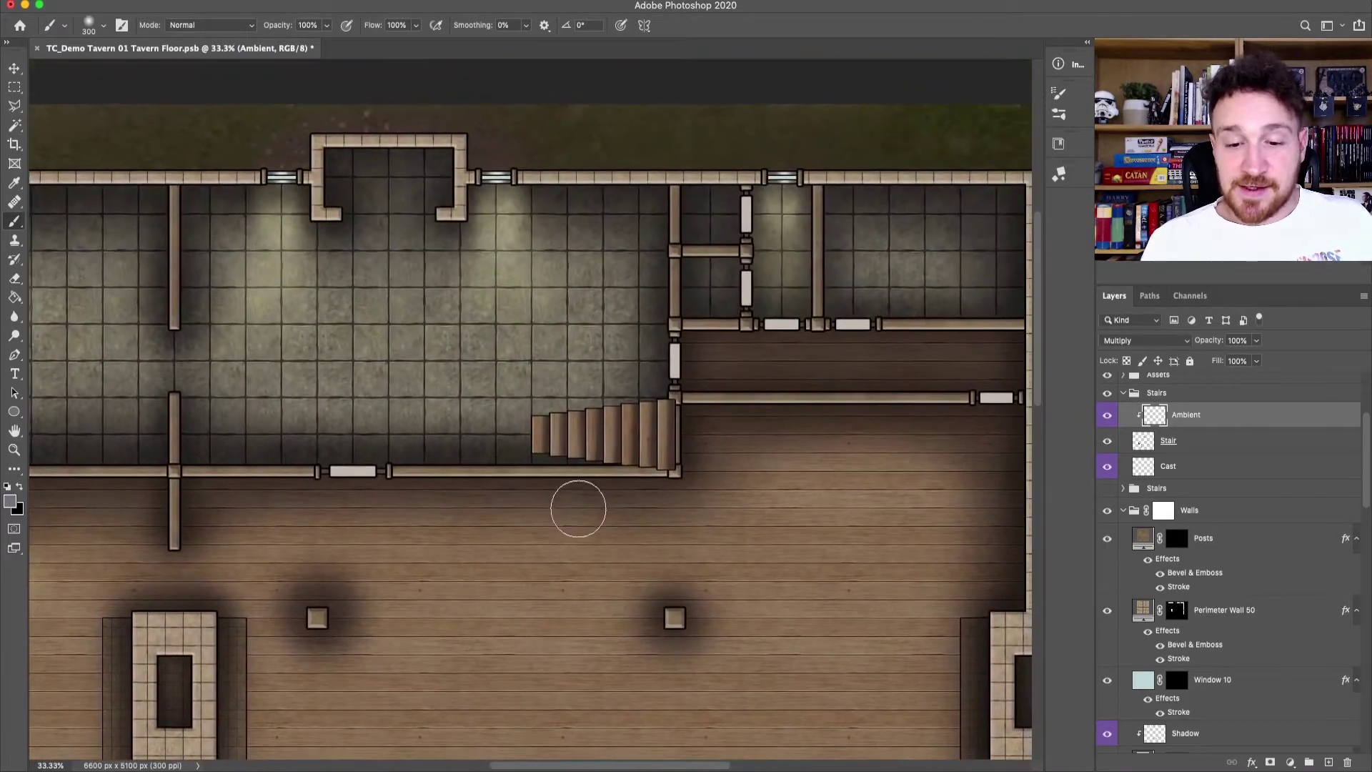
key(super+equal)
key(bracketleft)
drag(513, 442, 698, 483)
key(bracketleft)
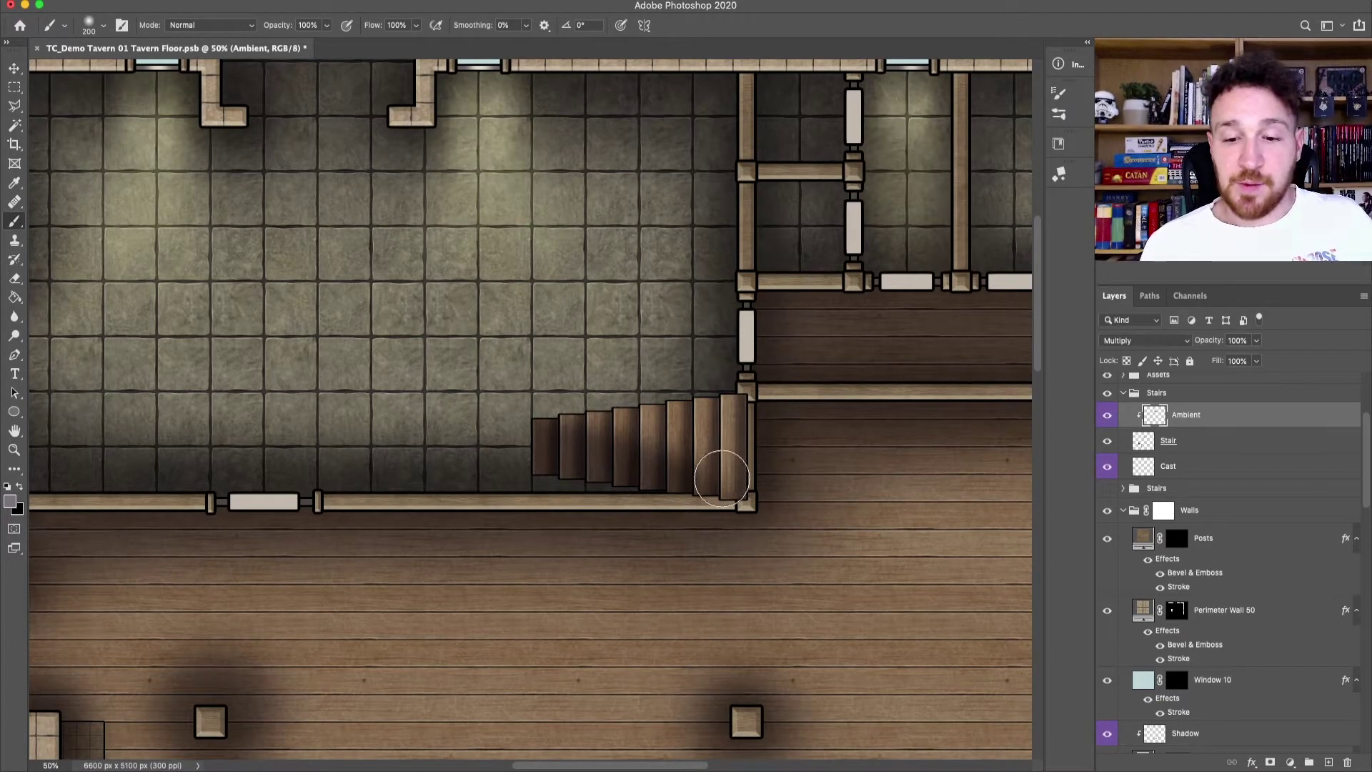
Step: Paint soft ambient shading over the staircase and landing beside the bay window in the wooden-floored hall
scroll(744, 481, down, 3)
scroll(685, 522, up, 5)
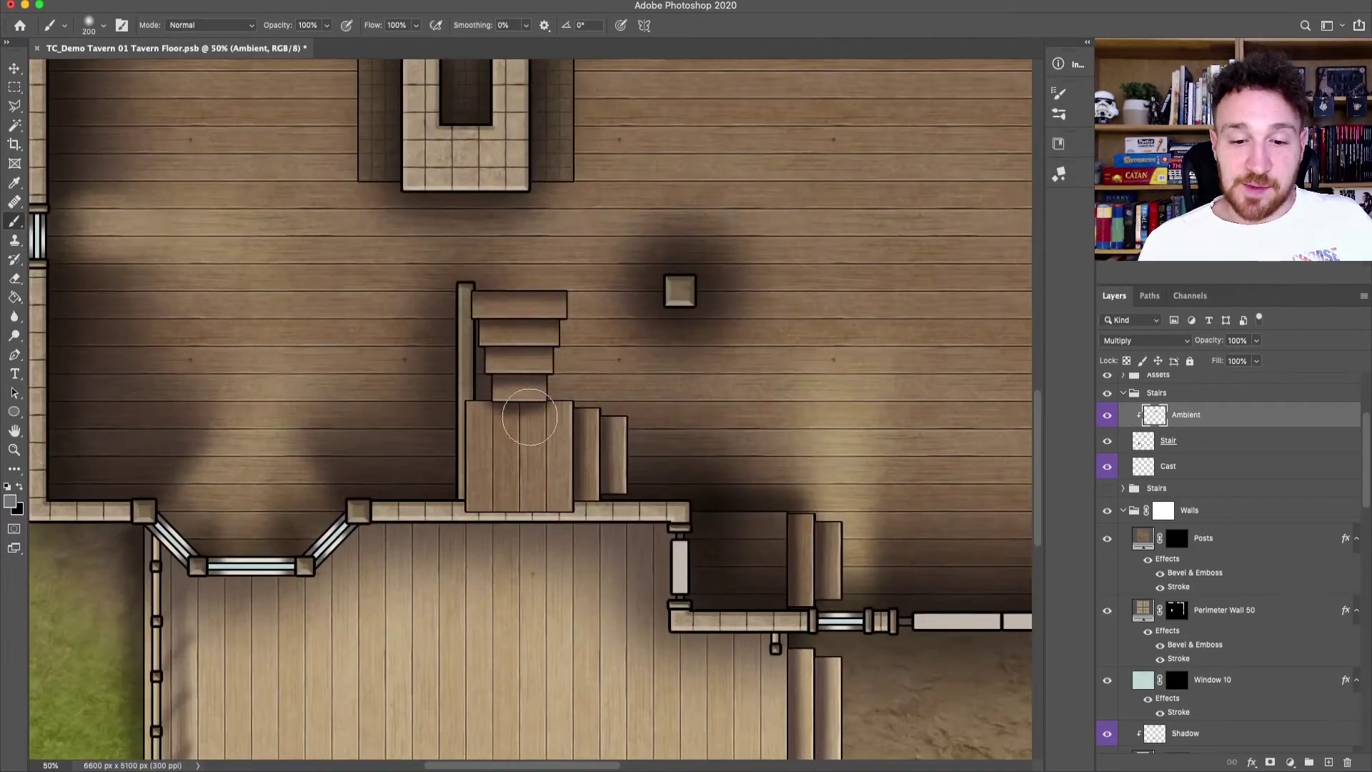
key(bracketright)
mouse_move(459, 301)
mouse_down()
mouse_move(481, 552)
mouse_move(473, 521)
mouse_move(616, 499)
mouse_move(646, 469)
mouse_move(464, 506)
mouse_move(593, 443)
mouse_move(611, 386)
mouse_up()
key(bracketleft)
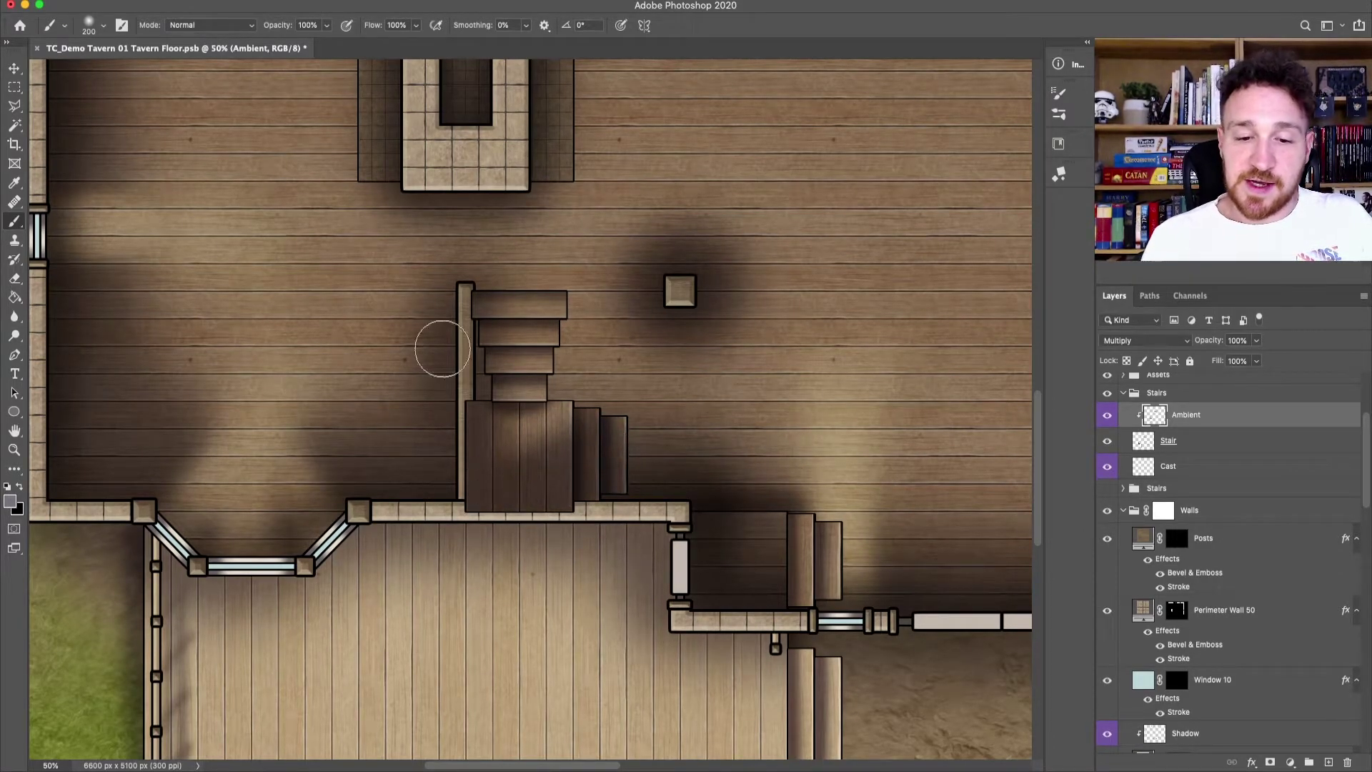
Step: Inspect the shading on the small steps by the entrance, the porch and the corner platform, and on the whole map
drag(714, 453, 659, 326)
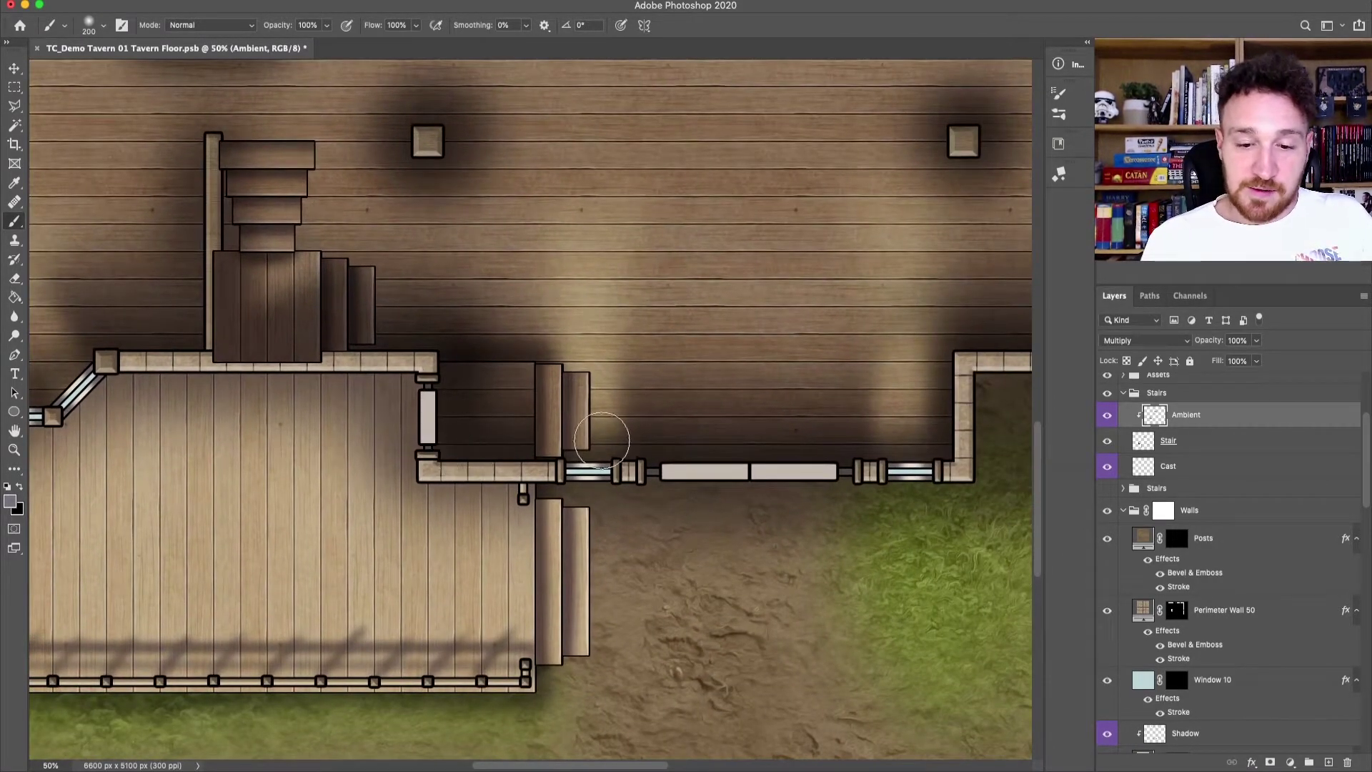
scroll(818, 437, right, 10)
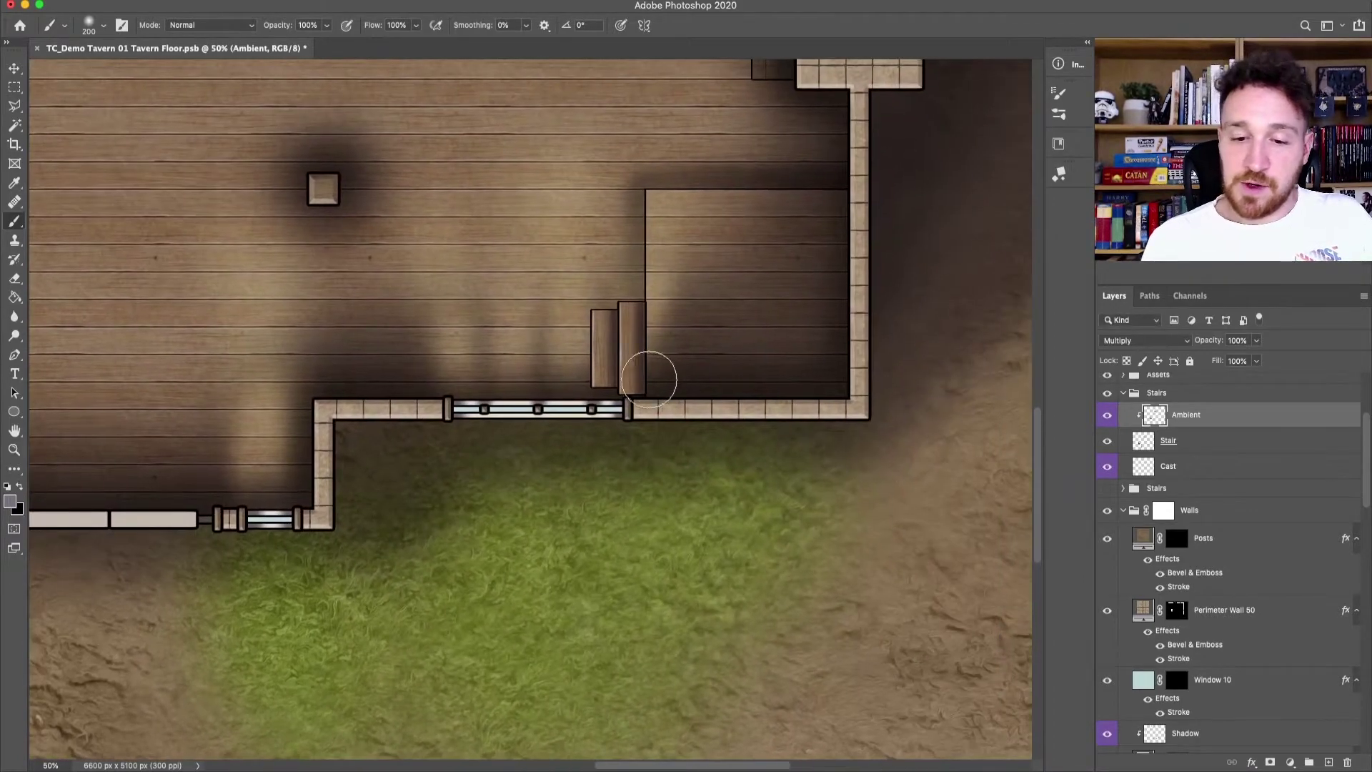
scroll(471, 507, left, 10)
scroll(471, 507, down, 5)
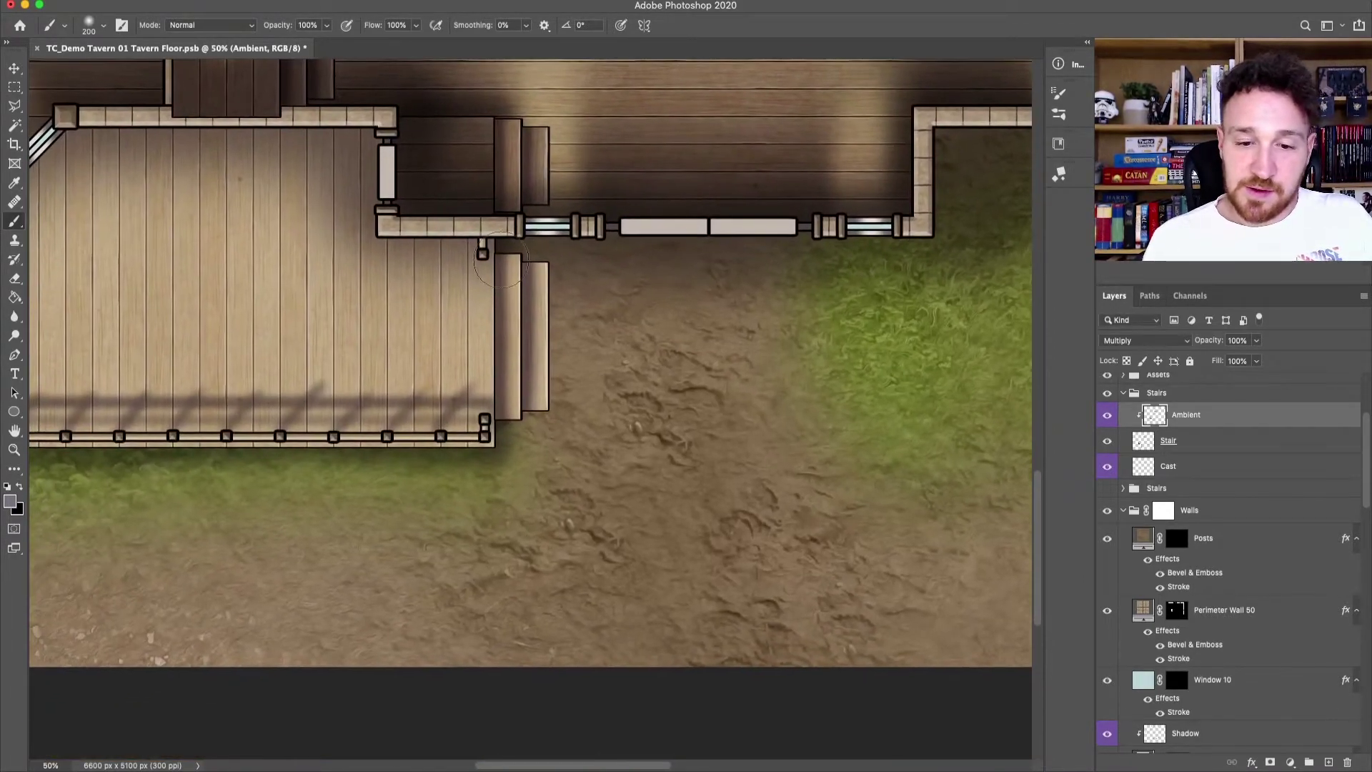
key(super+minus)
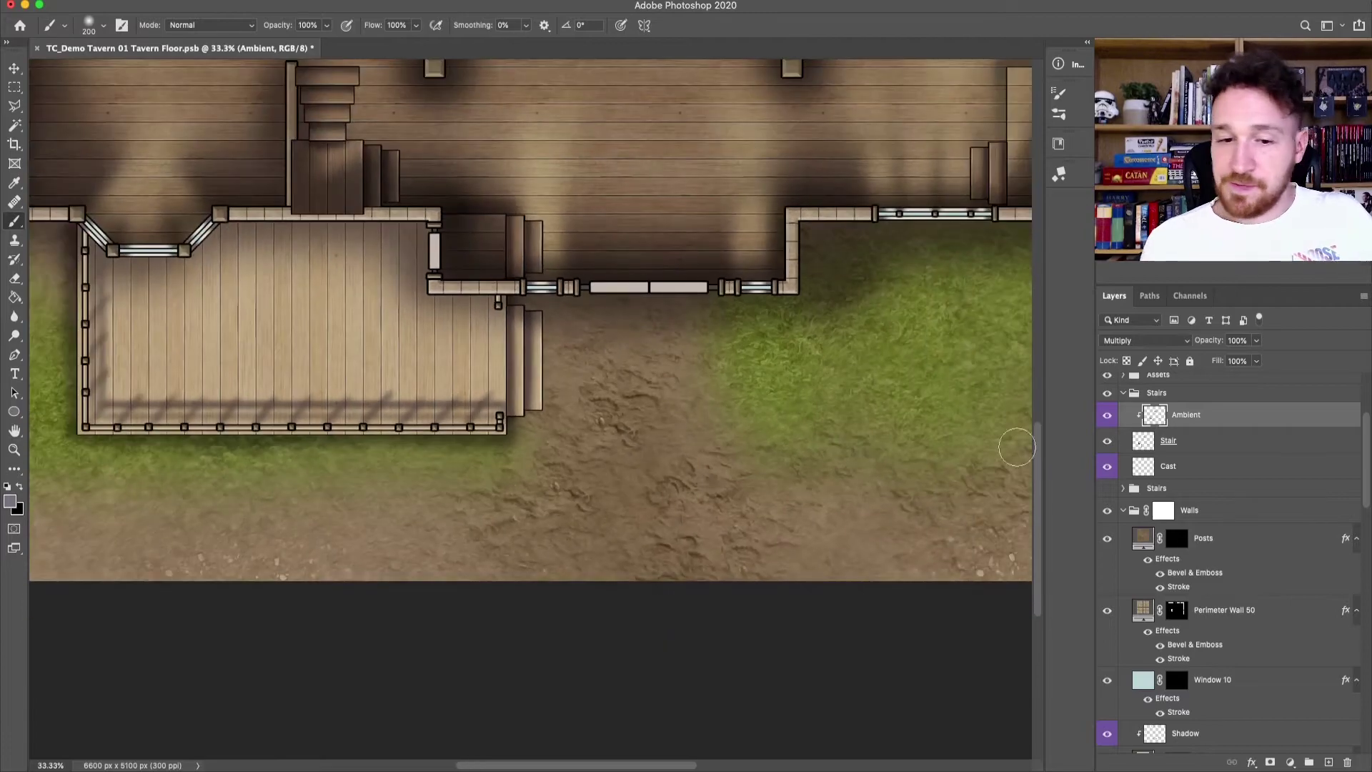
scroll(652, 520, up, 10)
key(super+minus)
key(super+minus)
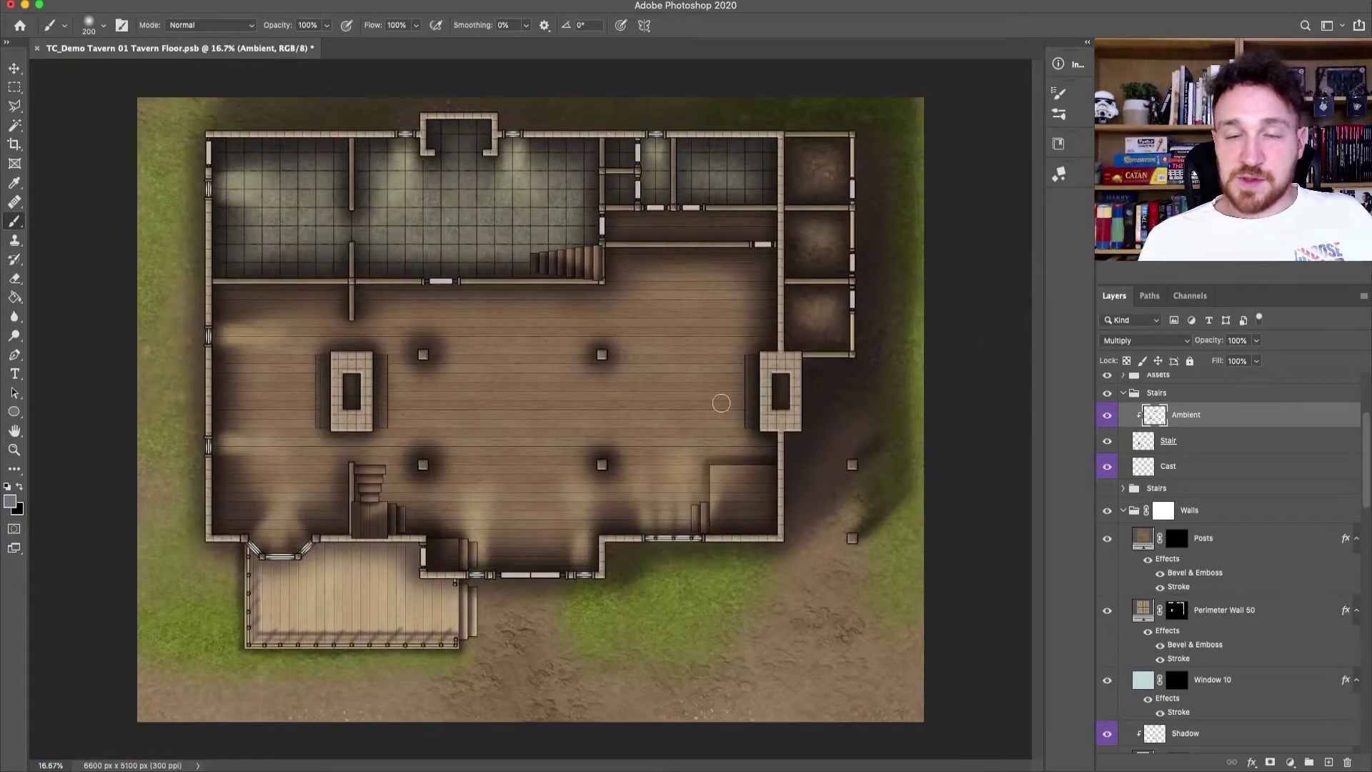
Step: On the Cast layer, paint a soft shadow between the stone-floored room's staircase and the wall below it
click(1207, 475)
key(super+equal)
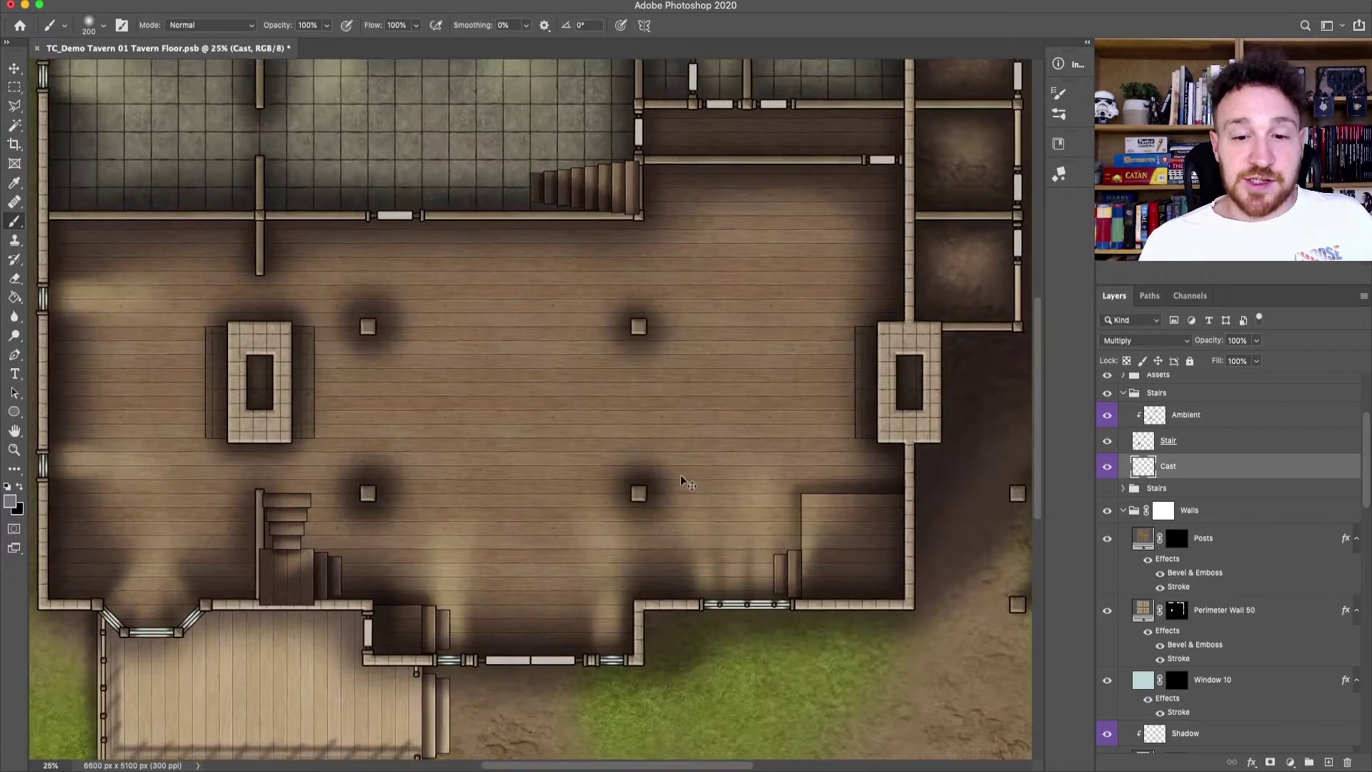
drag(592, 274, 591, 504)
key(super+equal)
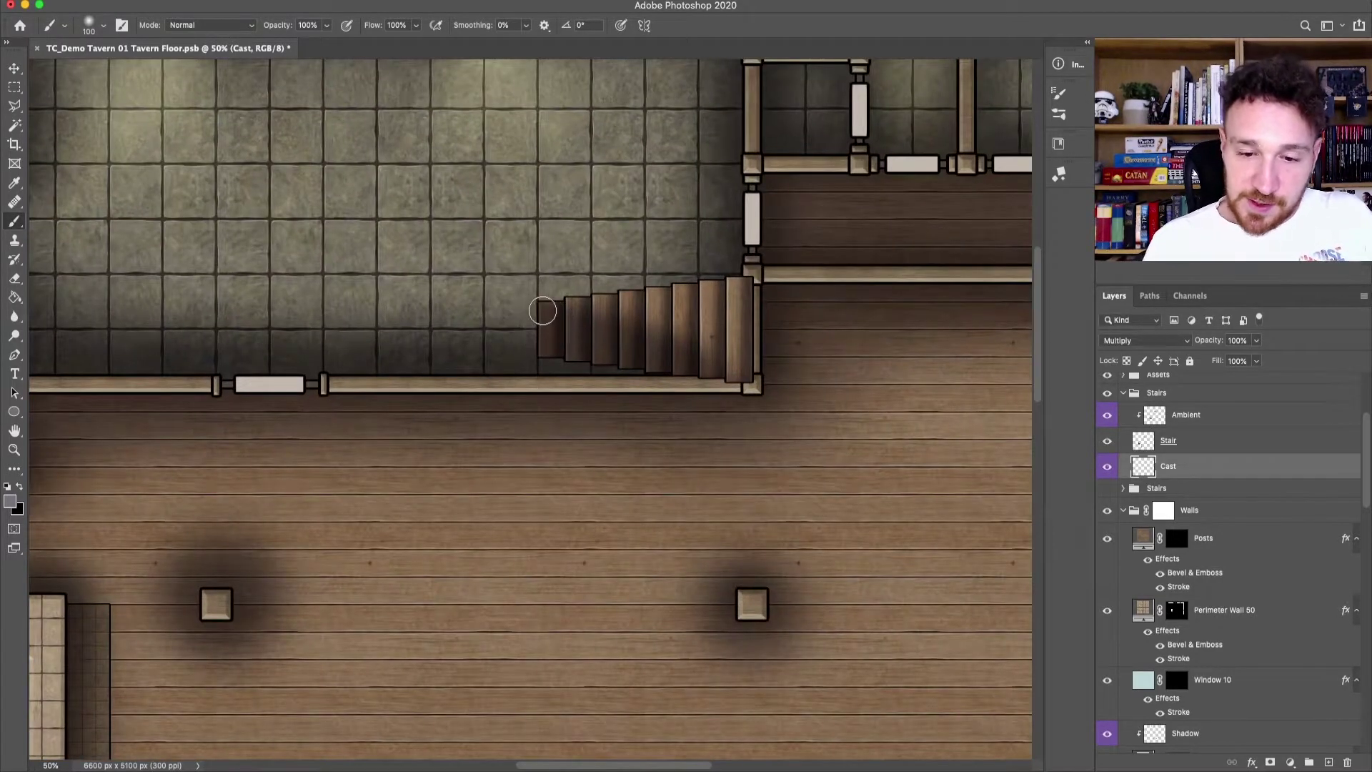
drag(539, 362, 722, 369)
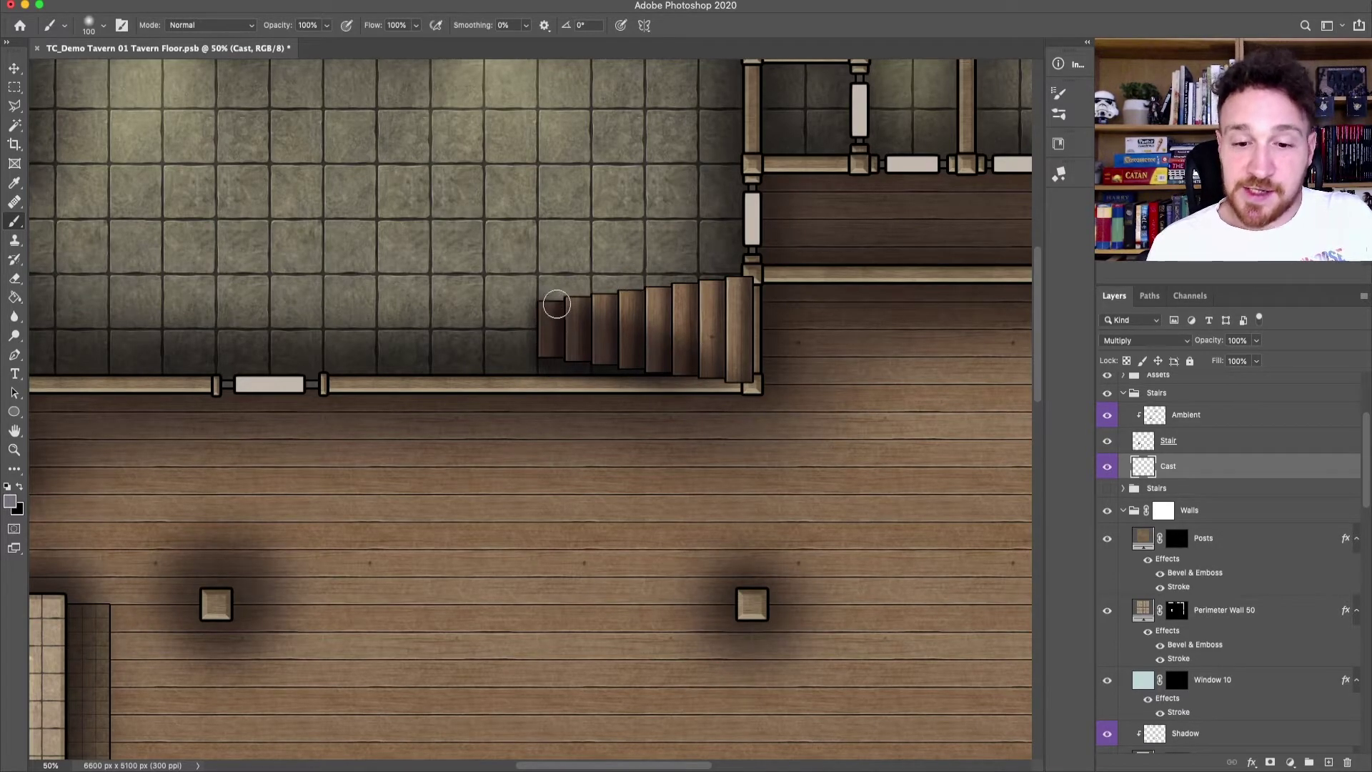
Step: Paint a wider cast shadow along the upper side of the stone-floored room's staircase, growing towards its top step and the door
key(bracketright)
key(bracketright)
key(bracketright)
drag(551, 306, 729, 243)
key(bracketleft)
key(bracketleft)
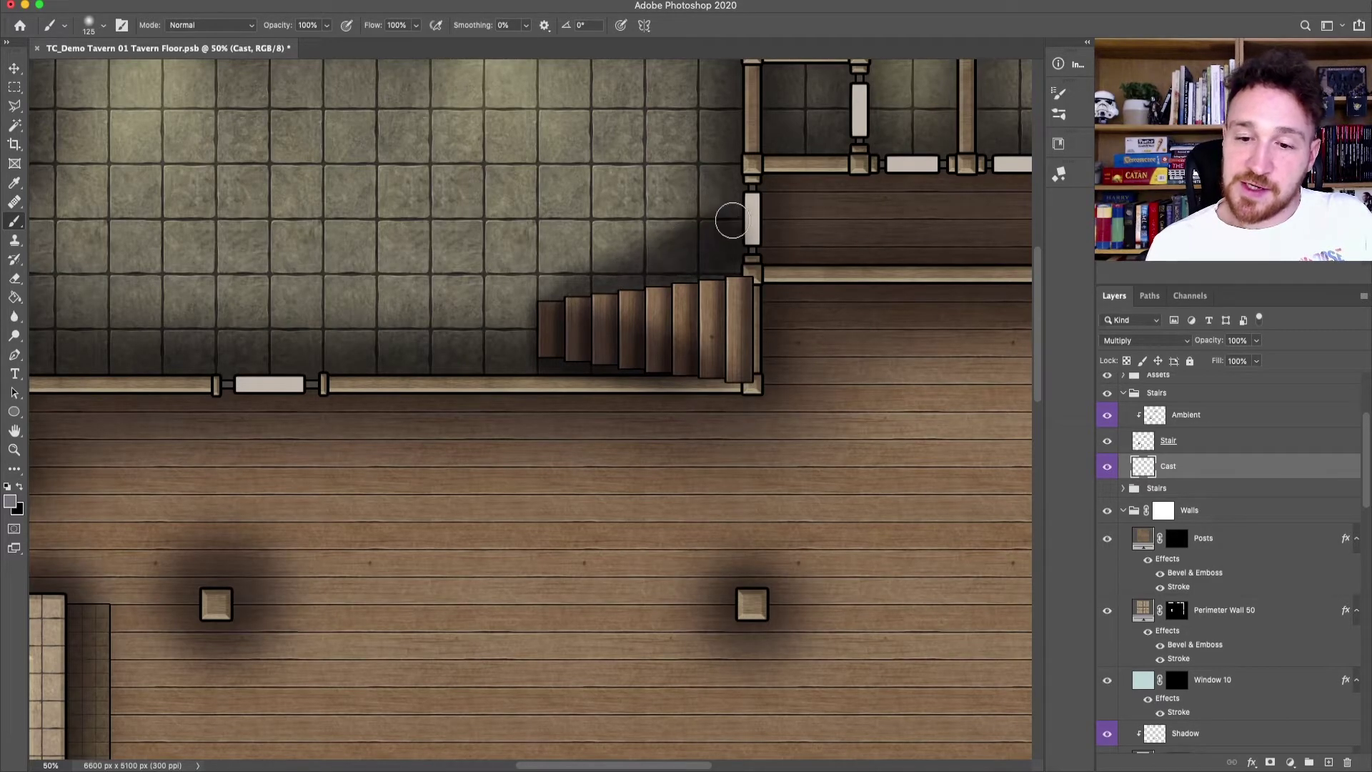
Step: Paint soft cast shadows around the staircase and landing beside the bay window in the wooden-floored hall, varying the brush size
scroll(694, 279, down, 5)
scroll(770, 380, down, 5)
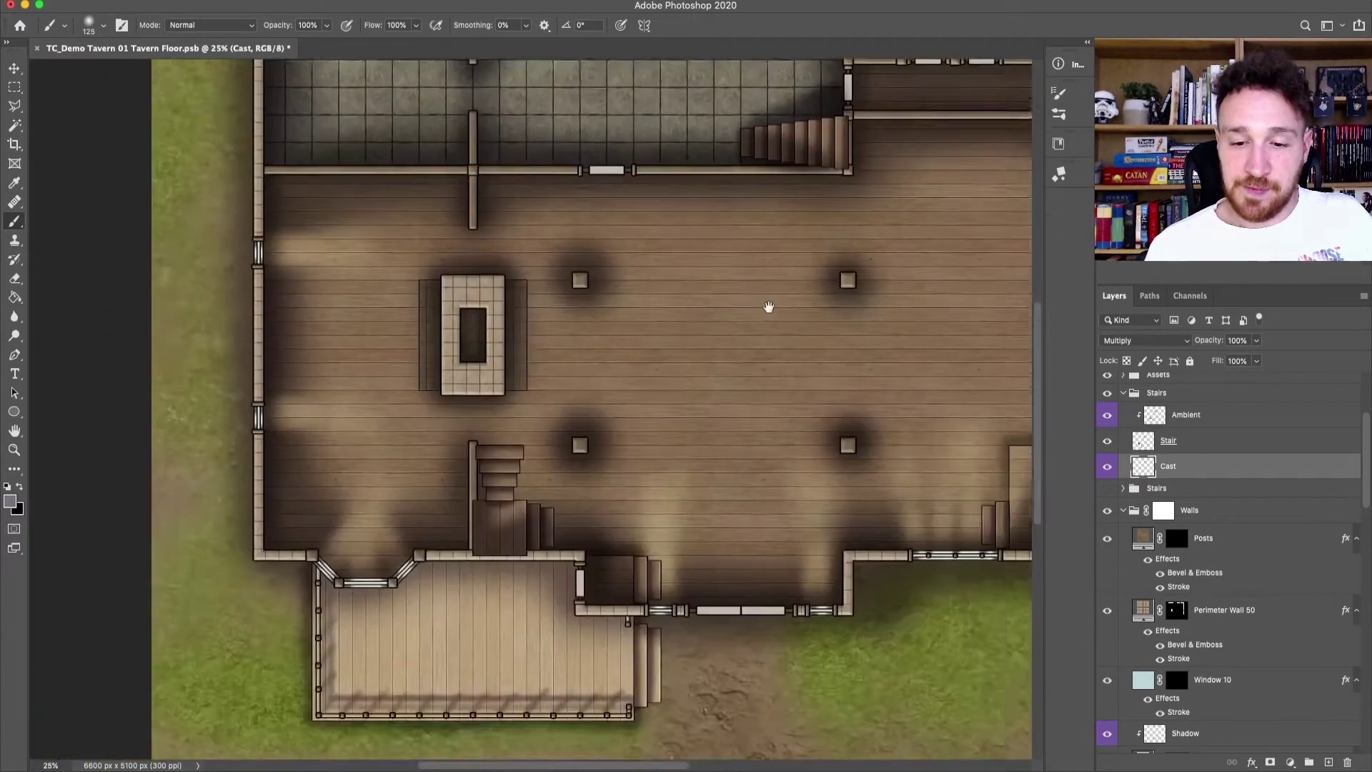
scroll(529, 407, up, 2)
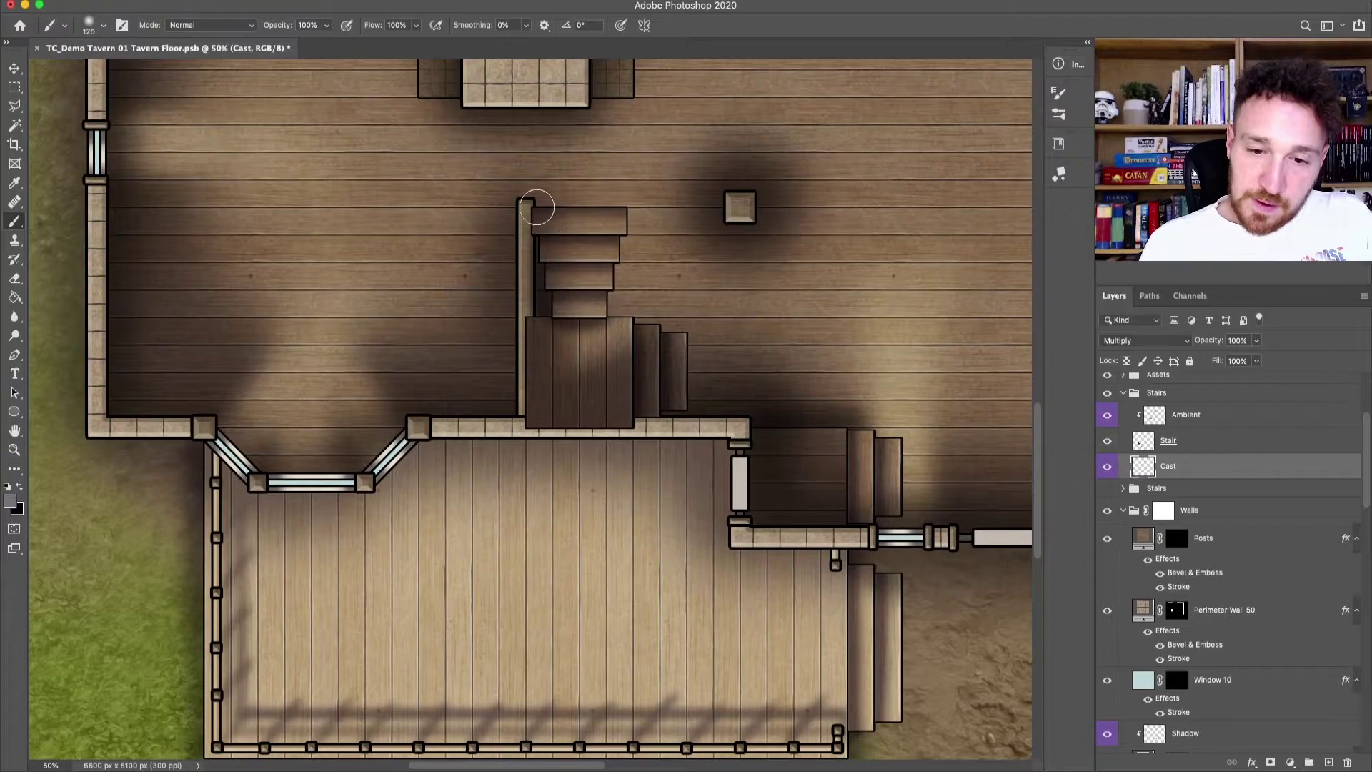
key(bracketright)
key(bracketleft)
key(bracketleft)
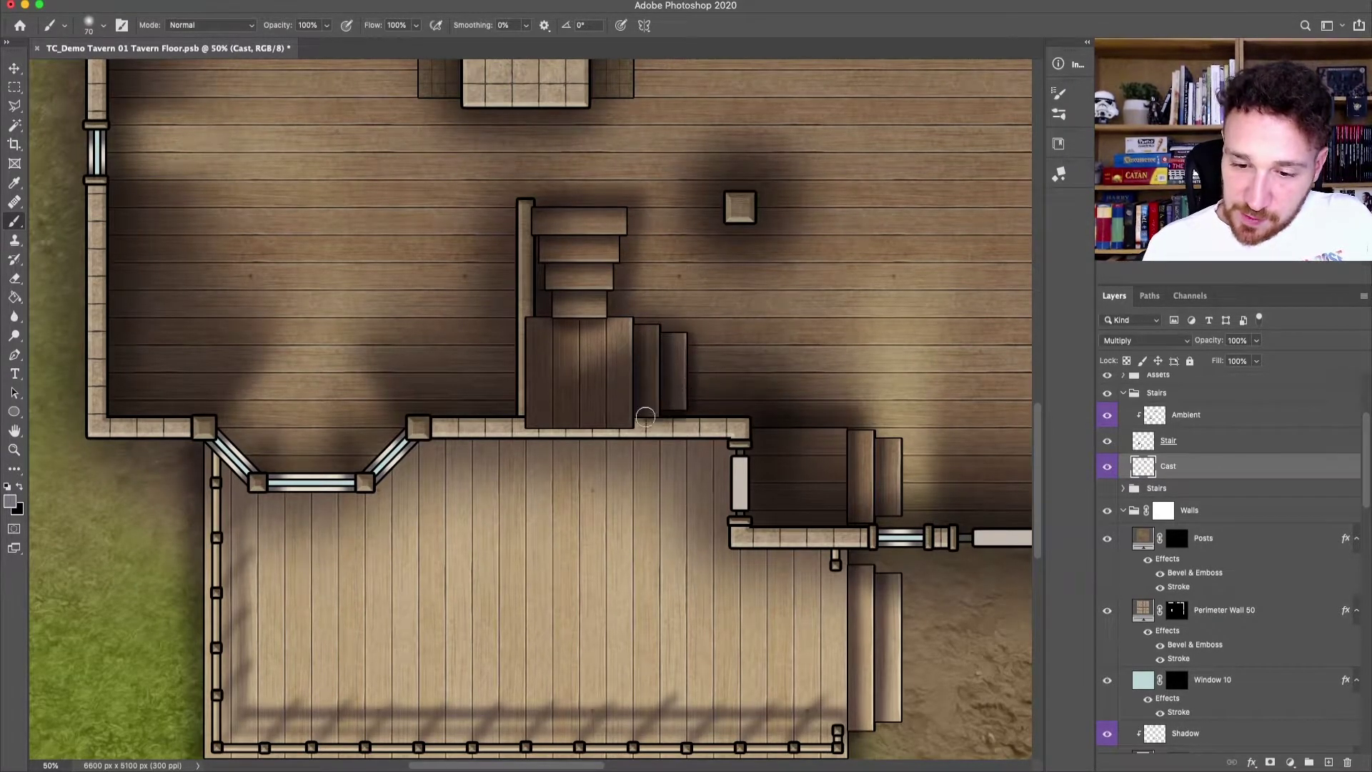
key(bracketright)
key(bracketright)
key(bracketright)
key(bracketright)
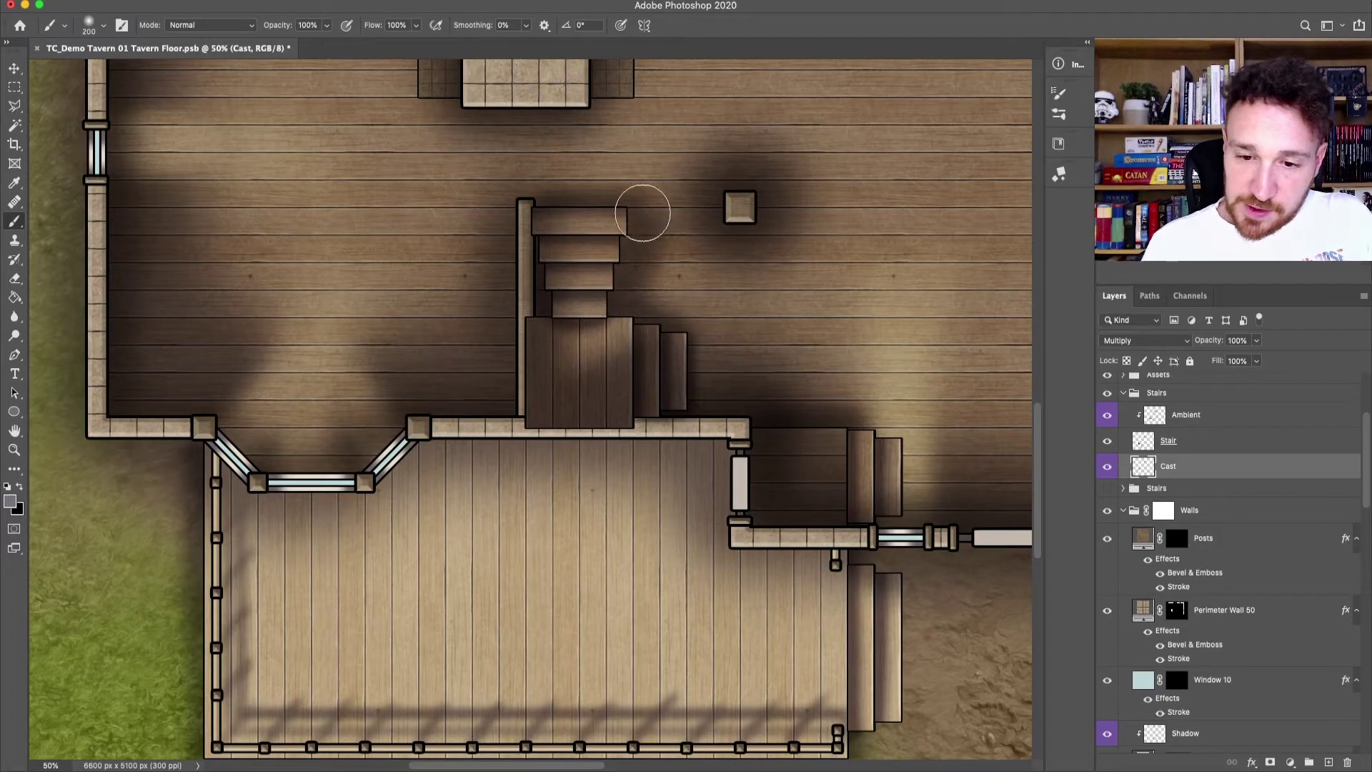
Step: Paint soft cast shadows with a smaller brush around the entrance steps, the porch steps and the corner platform steps
key(super+minus)
key(super+minus)
drag(921, 448, 645, 387)
key(super+equal)
key(super+equal)
key(bracketleft)
key(bracketleft)
key(bracketleft)
key(bracketleft)
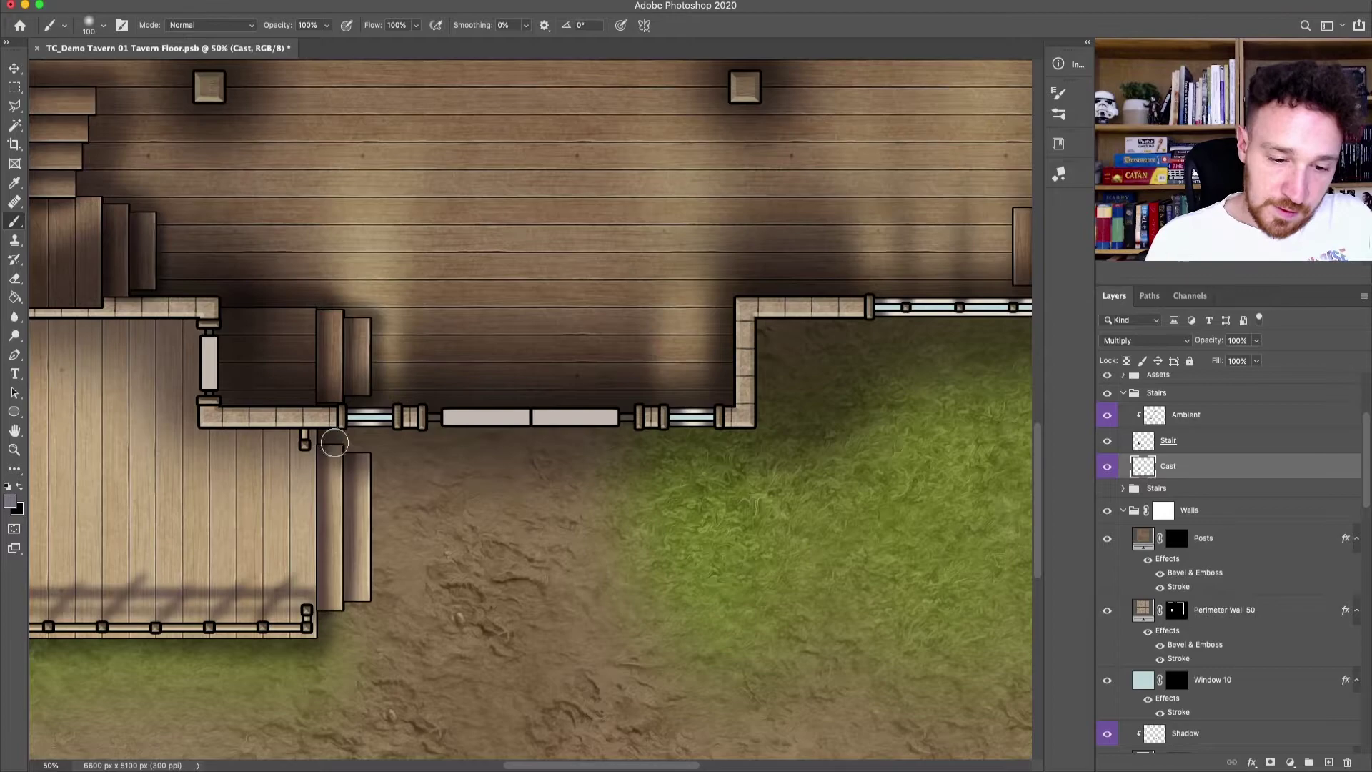
drag(879, 418, 578, 521)
mouse_move(762, 307)
mouse_down()
mouse_move(653, 330)
mouse_move(647, 368)
mouse_move(682, 411)
mouse_up()
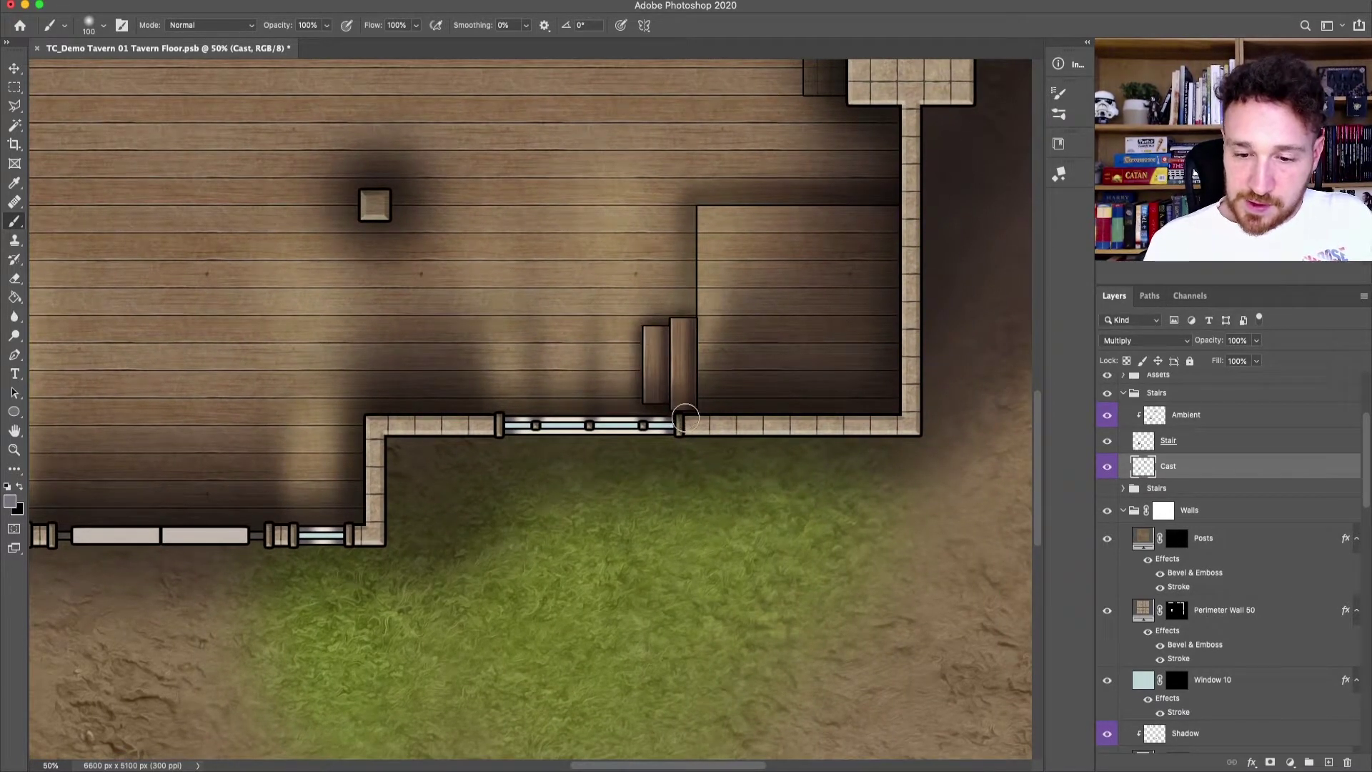
Step: Lower the Cast layer's opacity to 84%
key(super+minus)
key(super+minus)
key(super+minus)
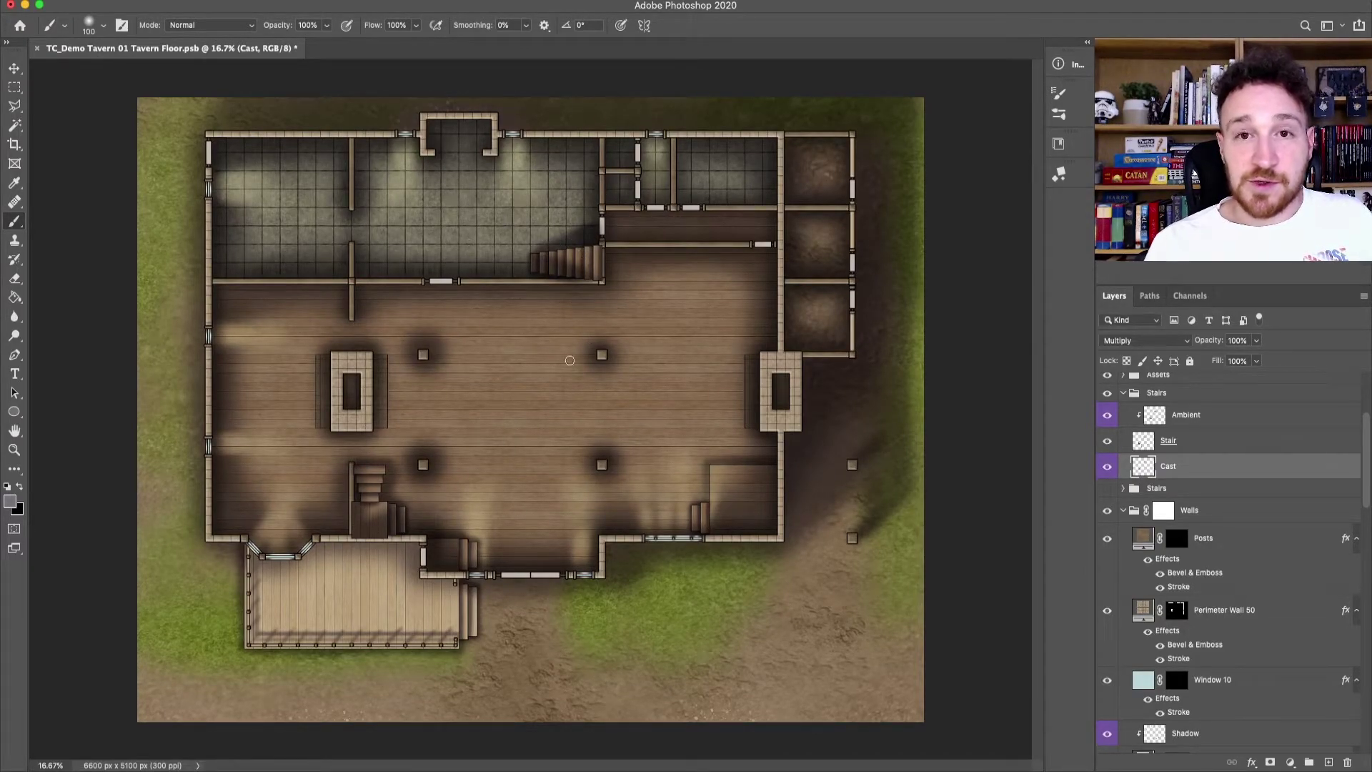
drag(1213, 346, 1211, 345)
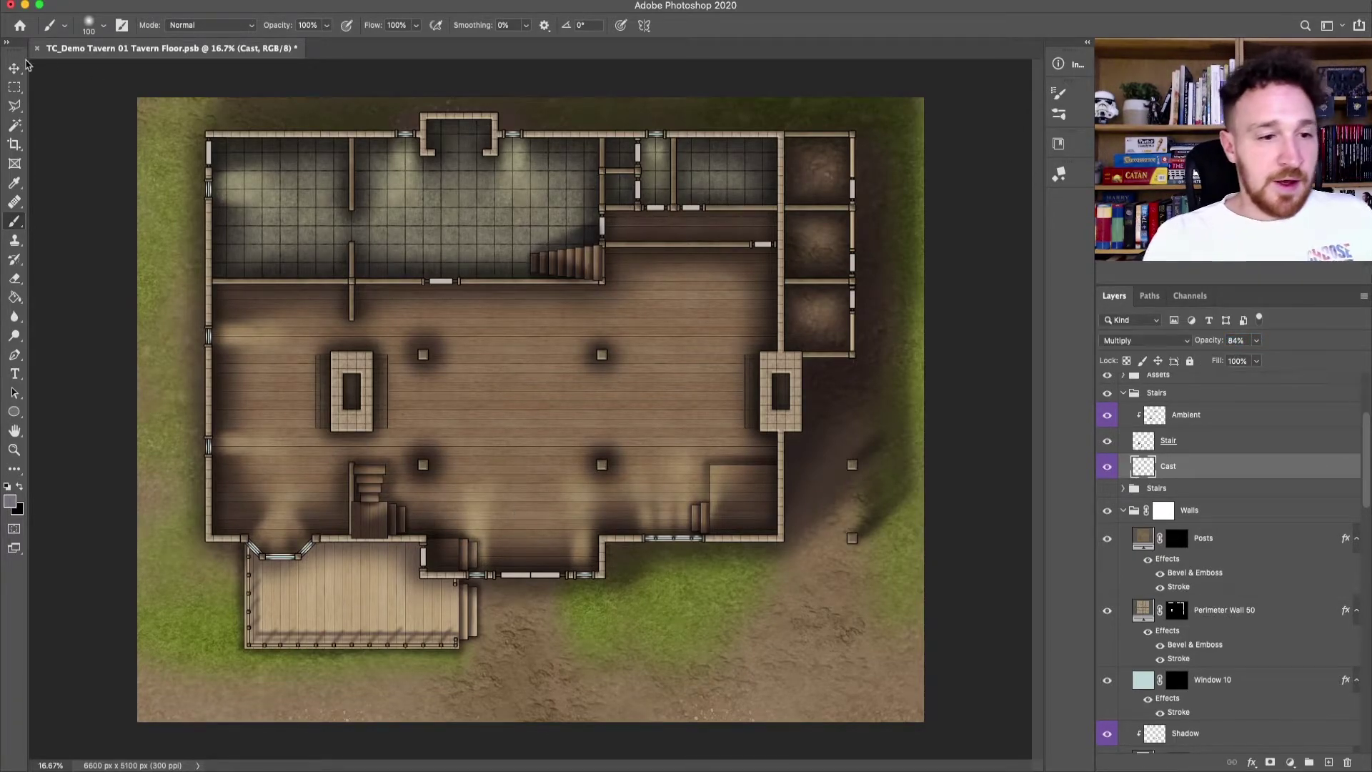
Step: Select the Walls group from the wall beside the stone-floored room's staircase using the Move tool
key(v)
key(super+equal)
key(super+equal)
key(super+equal)
drag(687, 153, 596, 616)
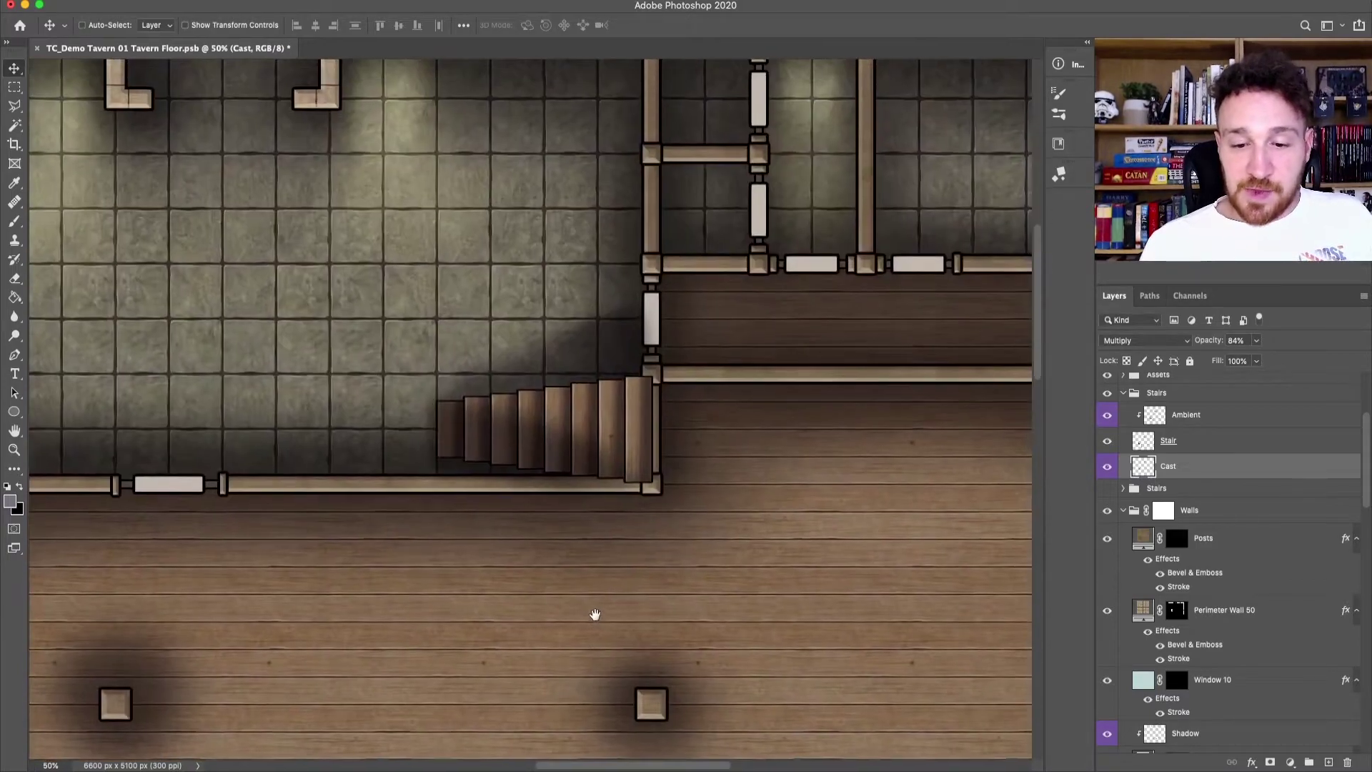
key(super+equal)
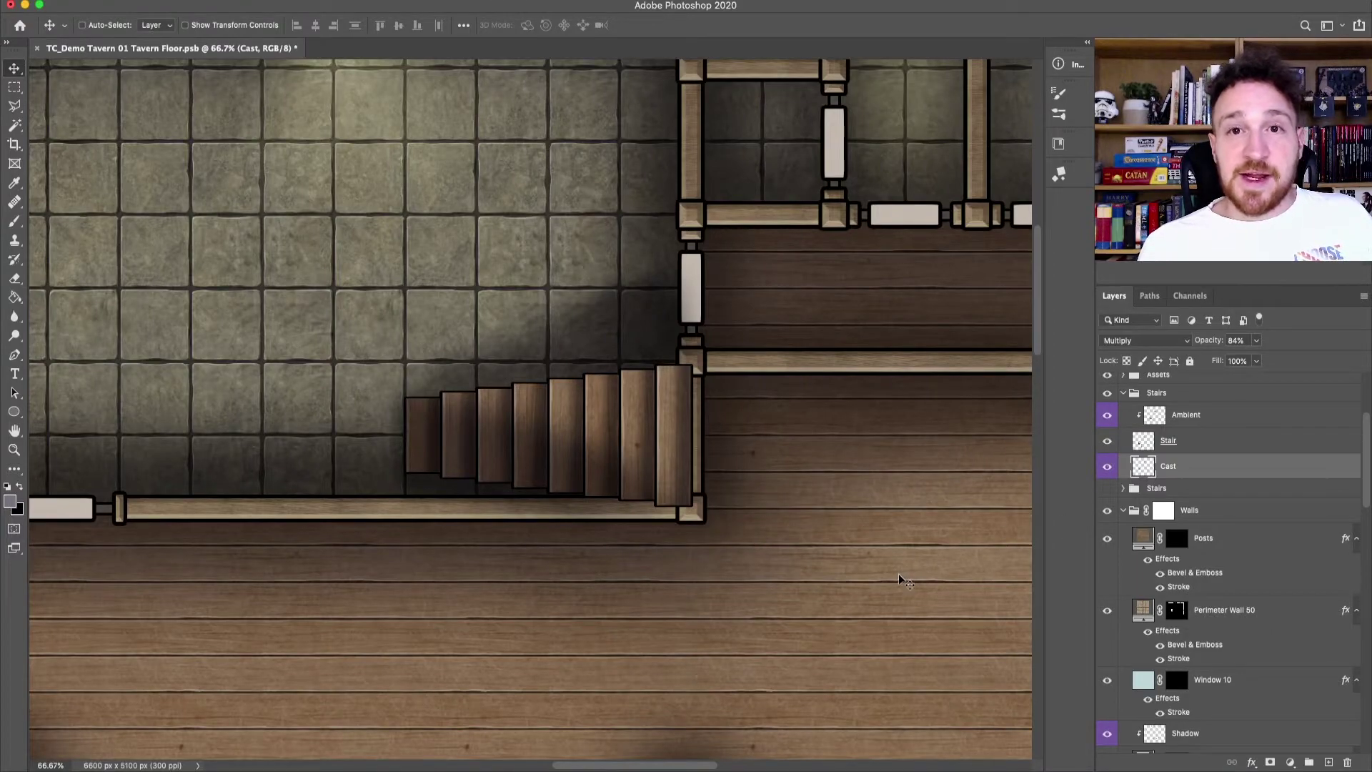
right_click(757, 358)
click(771, 353)
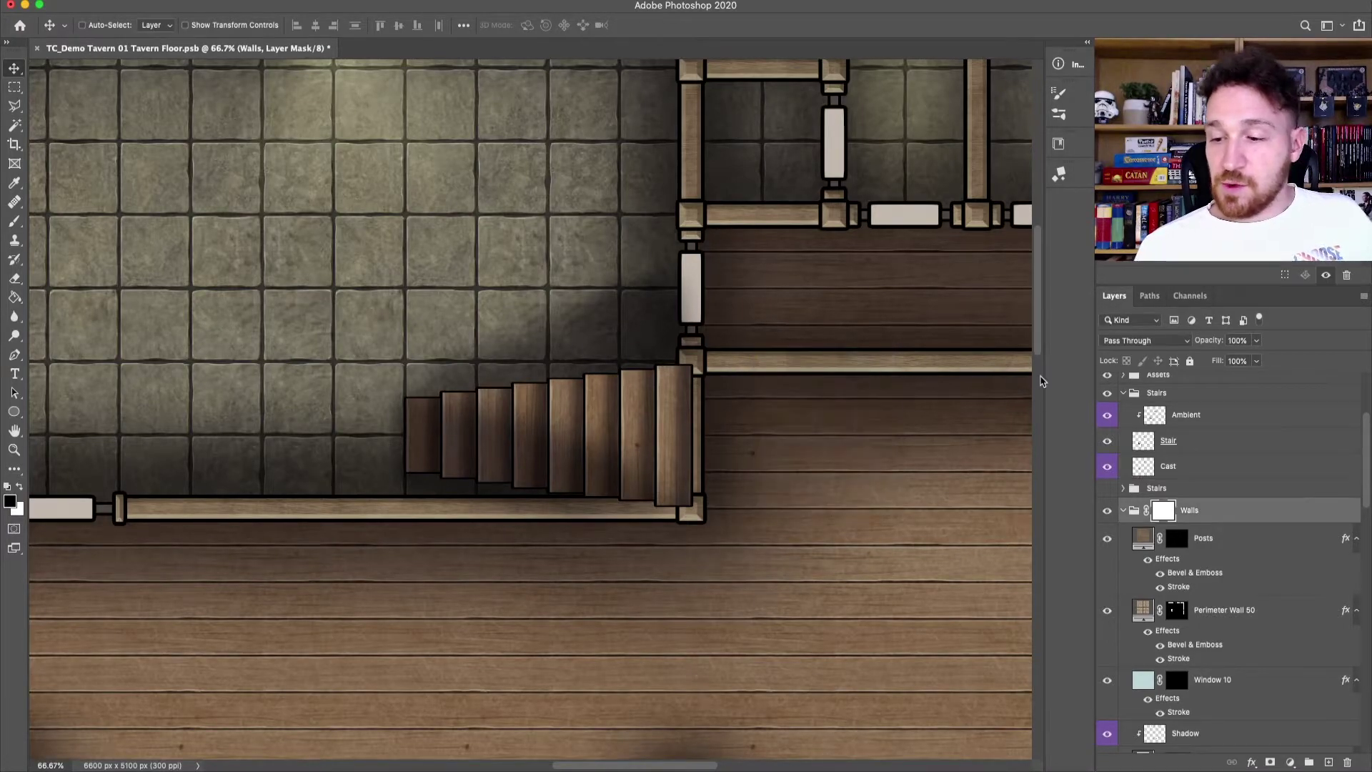
Step: Load the Posts mask as a selection and add the Perimeter Wall 50, Interior Walls 40 and Door 40 masks to it
drag(1366, 459, 1366, 474)
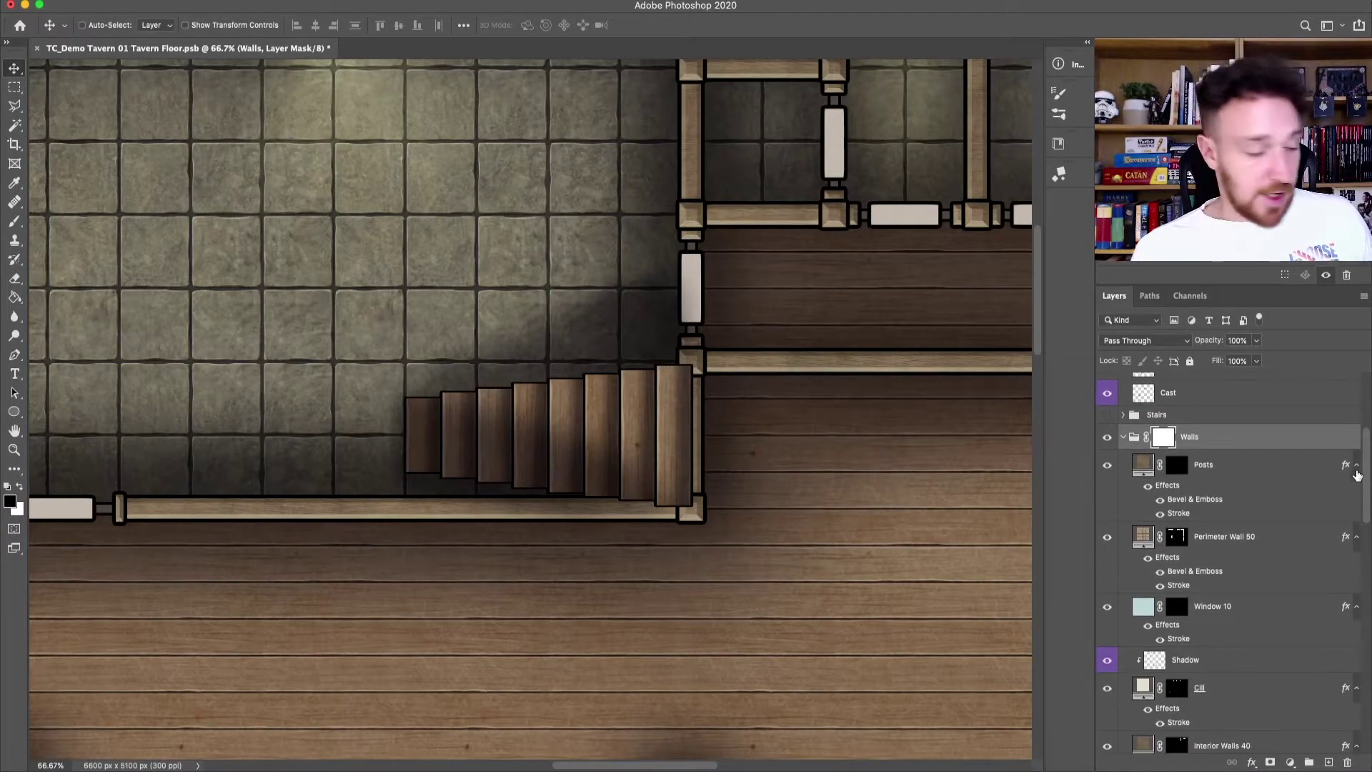
key(ctrl)
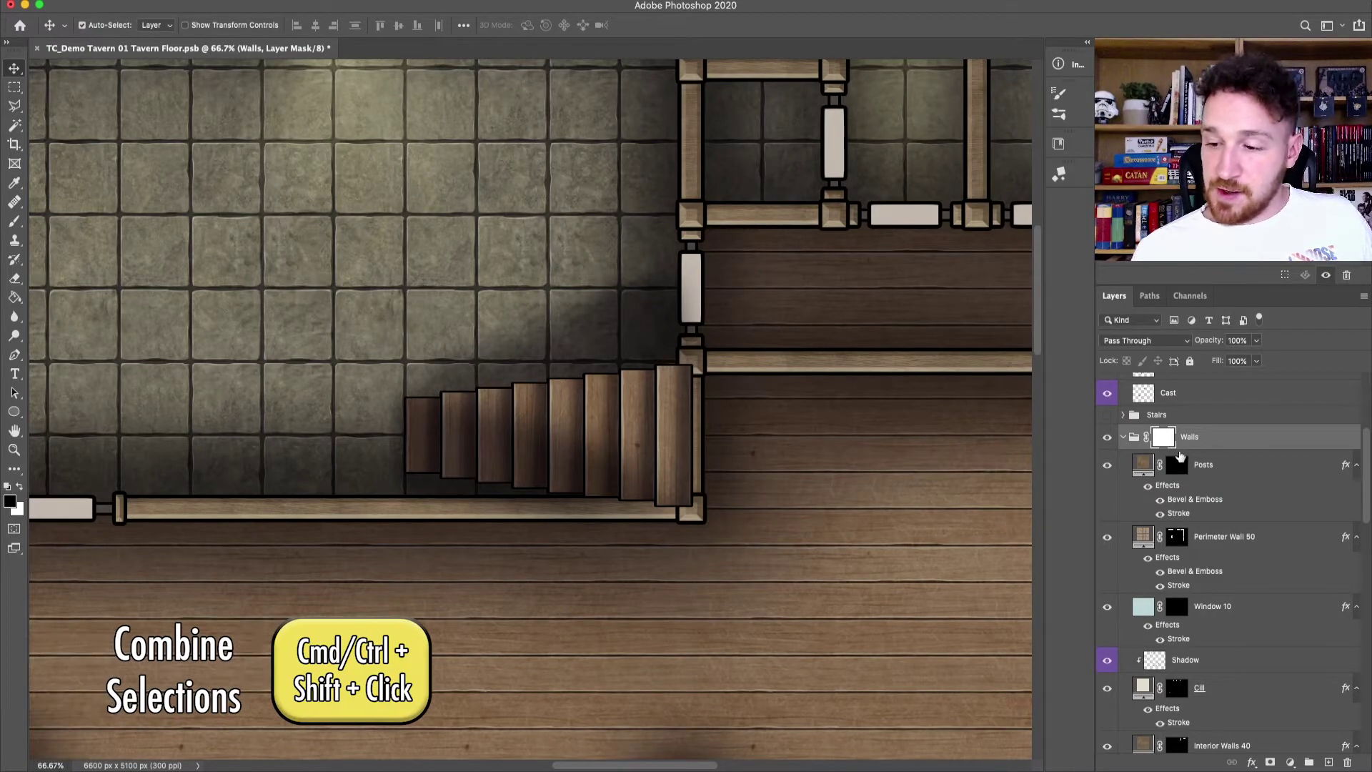
ctrl+click(1177, 470)
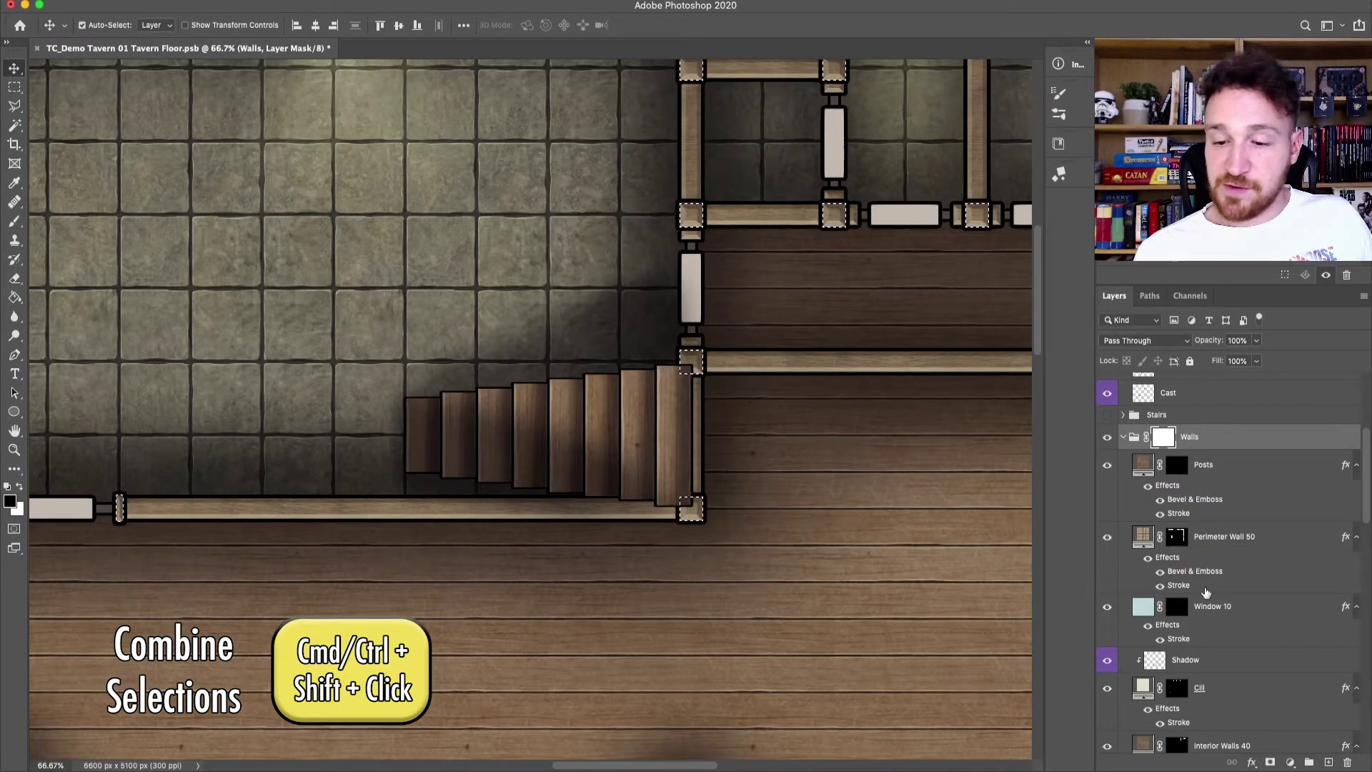
scroll(1367, 493, down, 2)
scroll(1366, 493, down, 3)
shift+super+click(1178, 604)
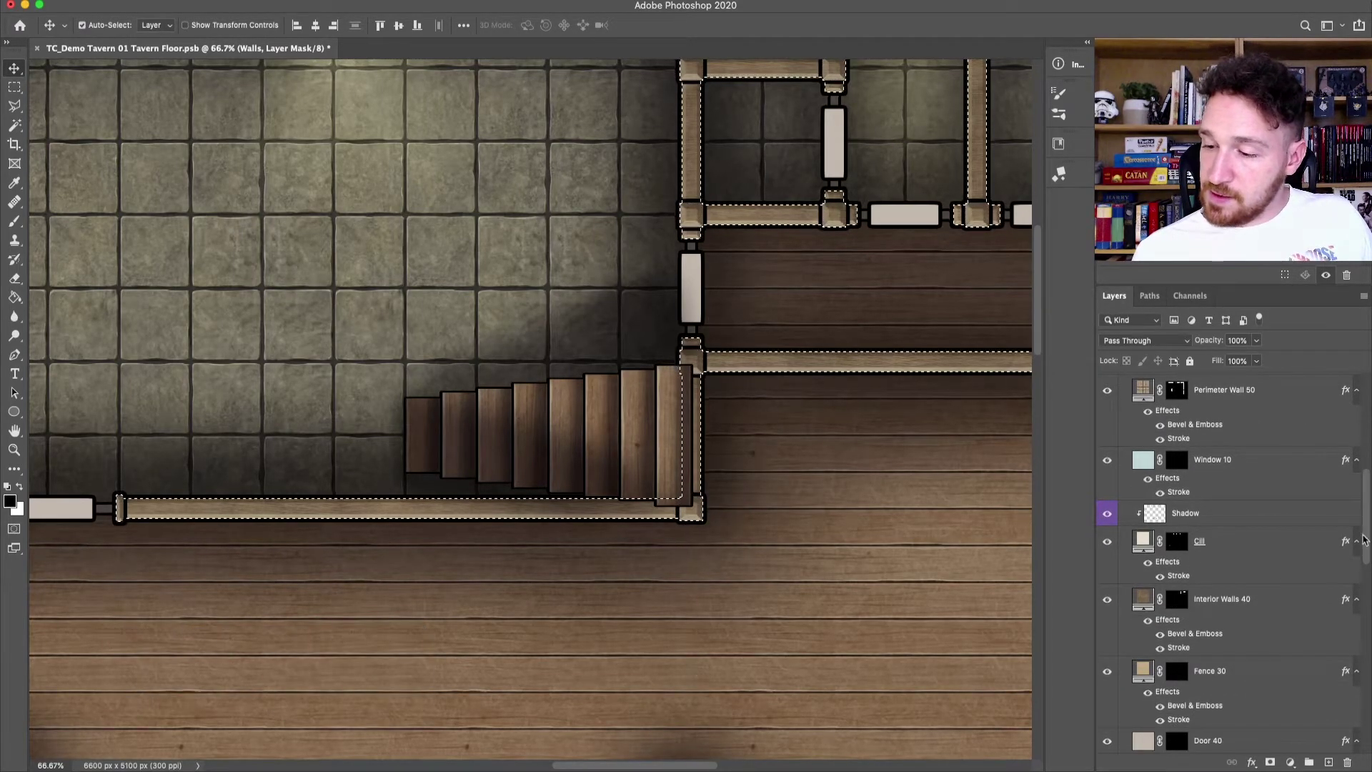
scroll(1358, 546, down, 4)
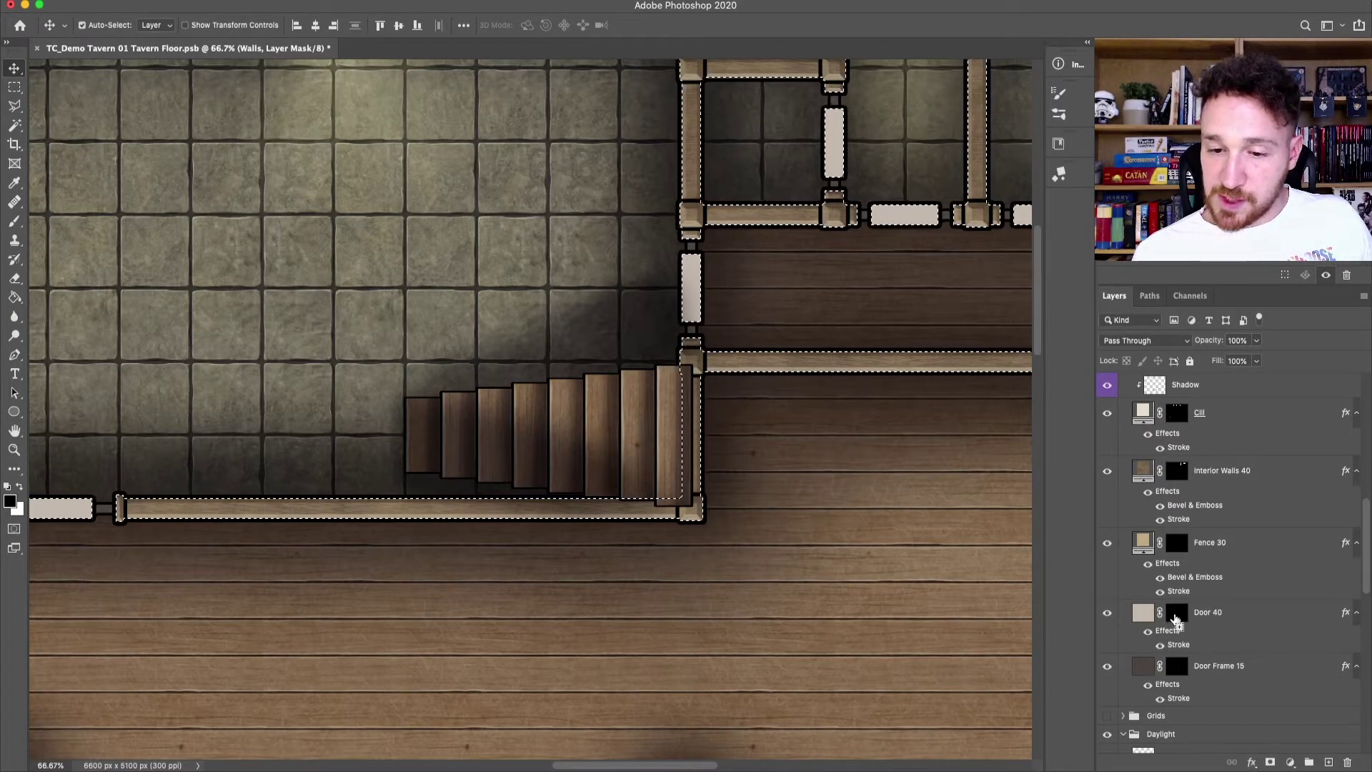
Step: Expand the combined wall selection by 7 pixels to take in the black outlines
key(super+plus)
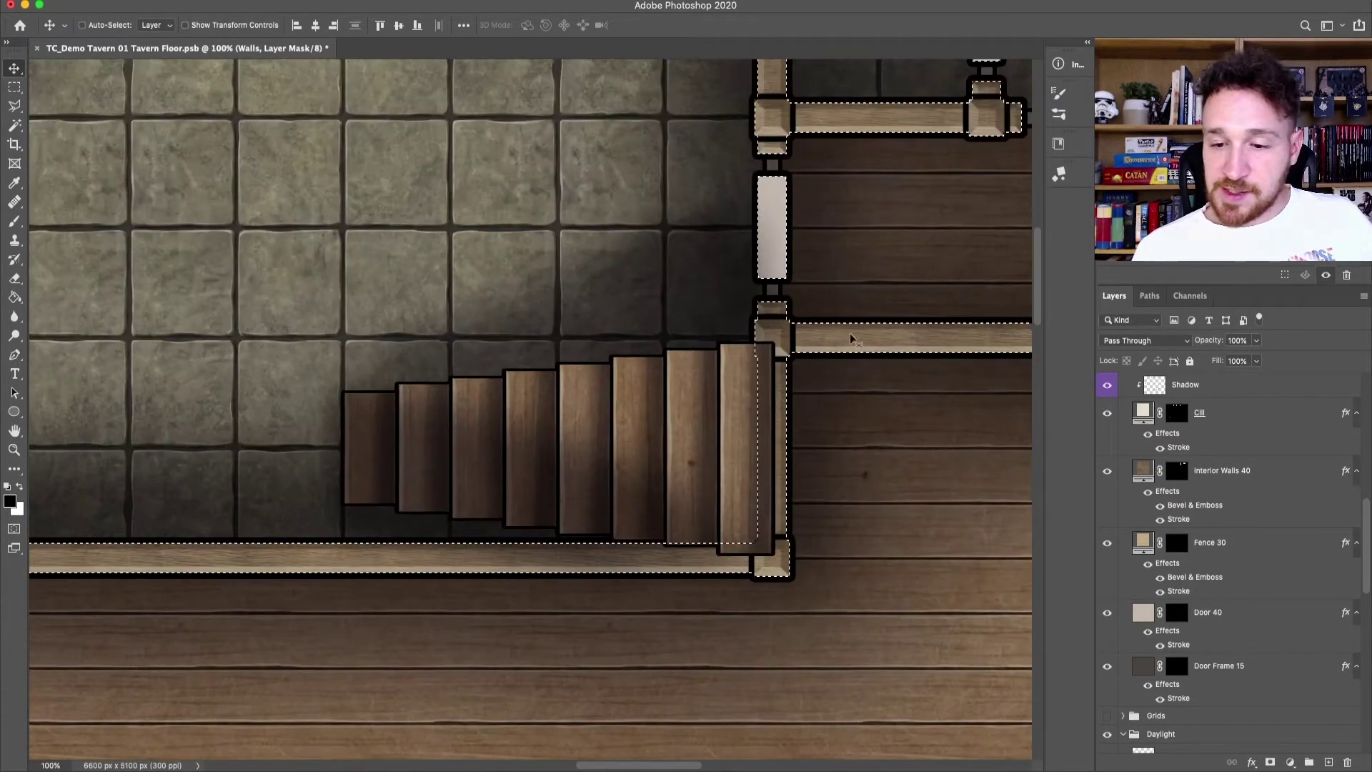
key(super+minus)
key(super+minus)
drag(411, 478, 616, 610)
key(super+plus)
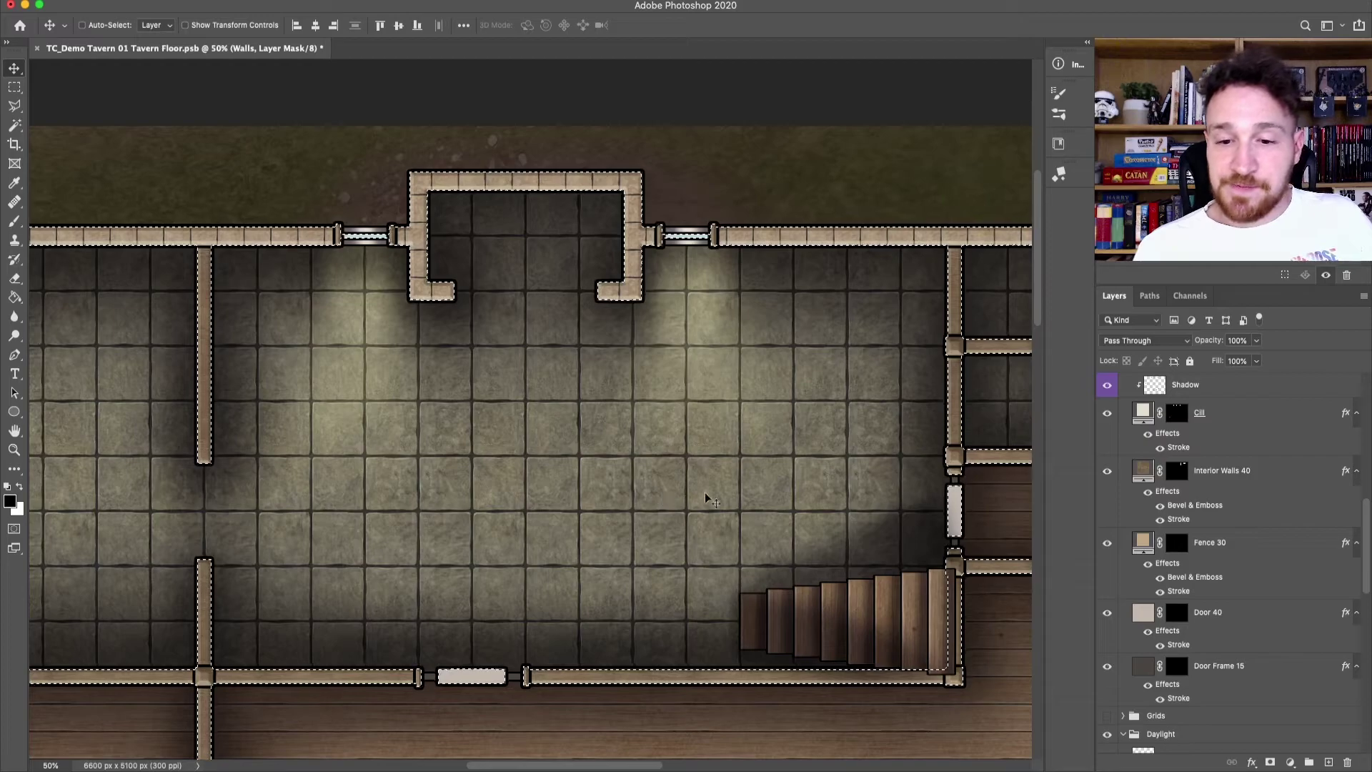
scroll(707, 498, right, 6)
key(super+plus)
key(super+plus)
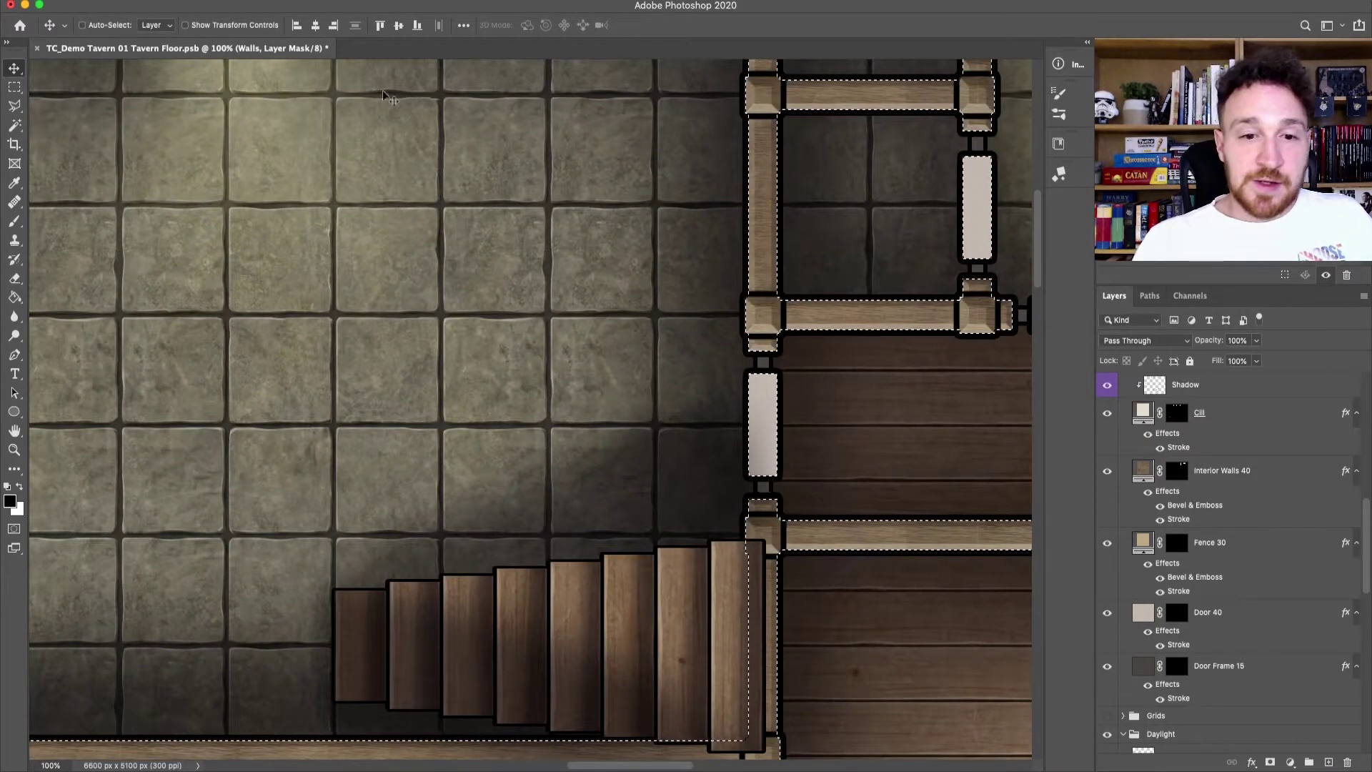
click(290, 1)
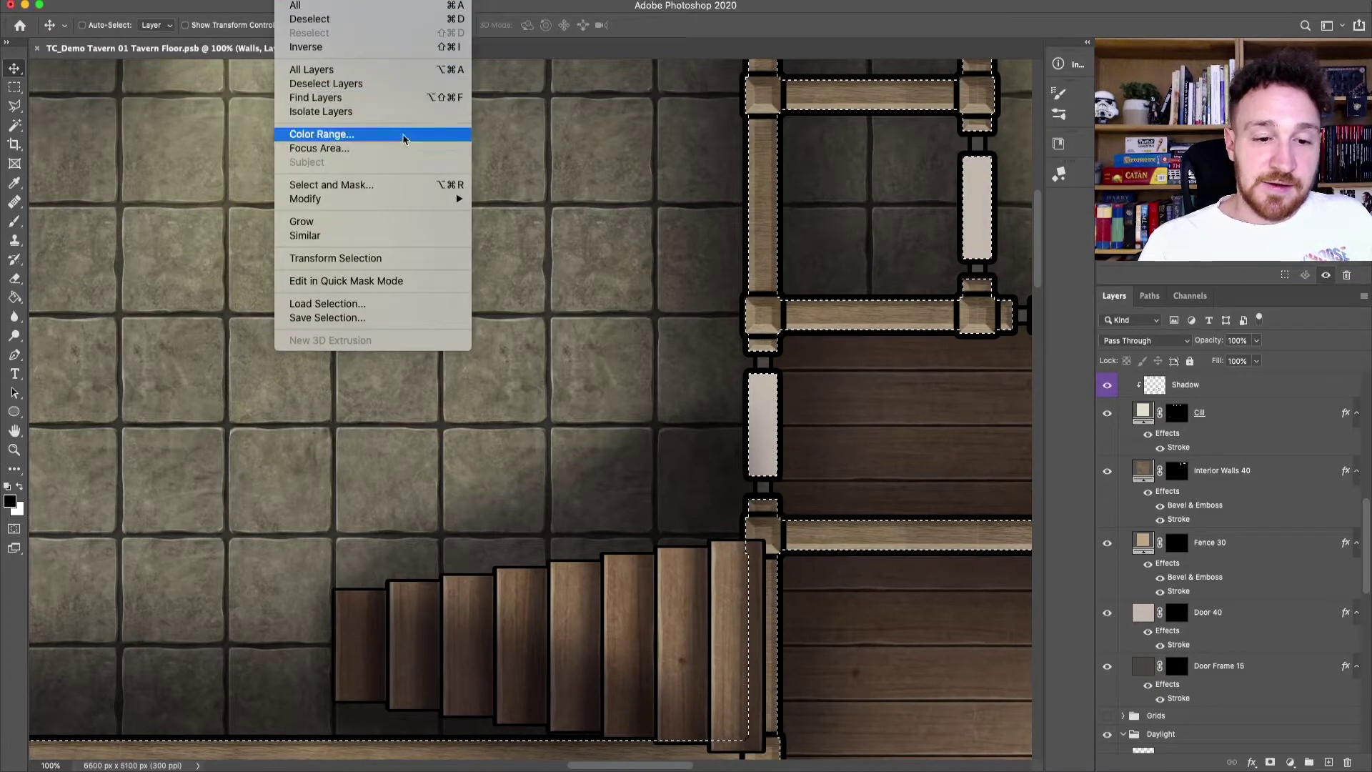
mouse_move(409, 200)
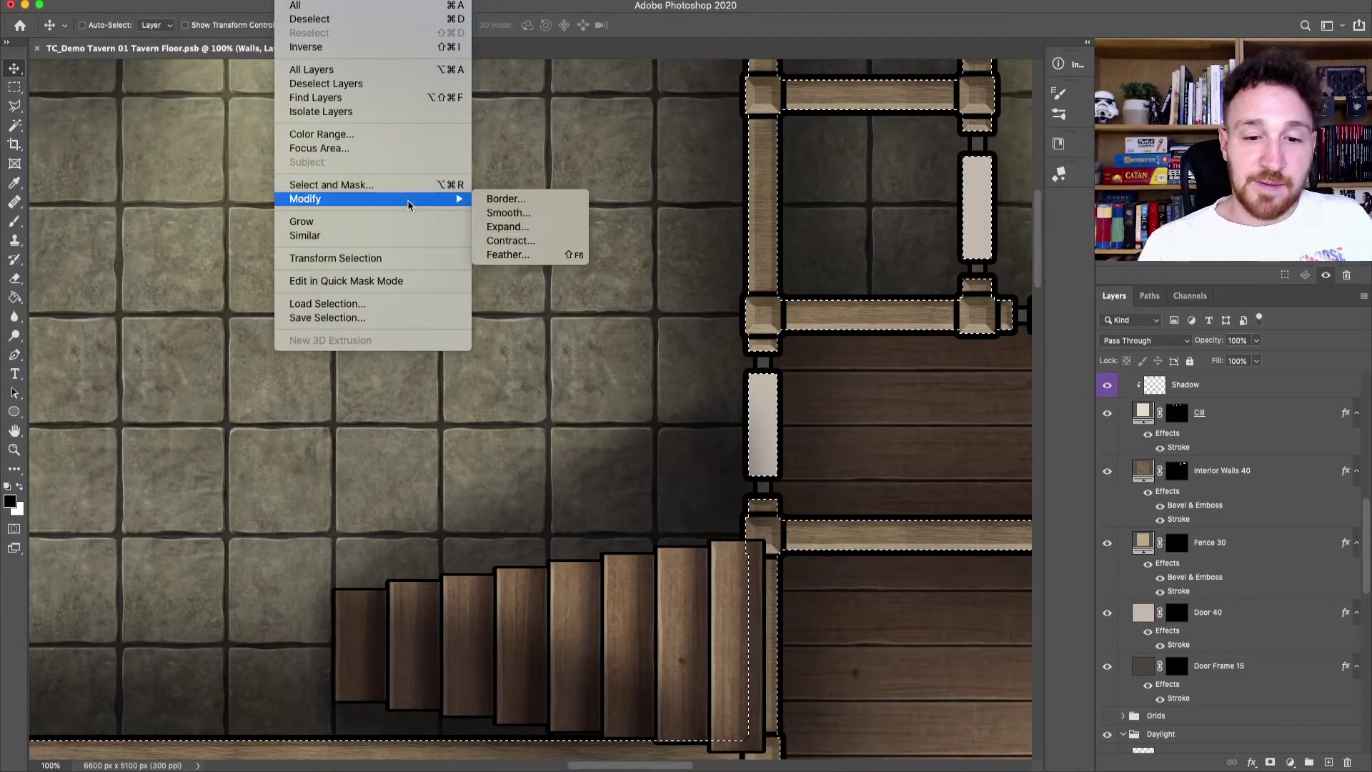
click(533, 227)
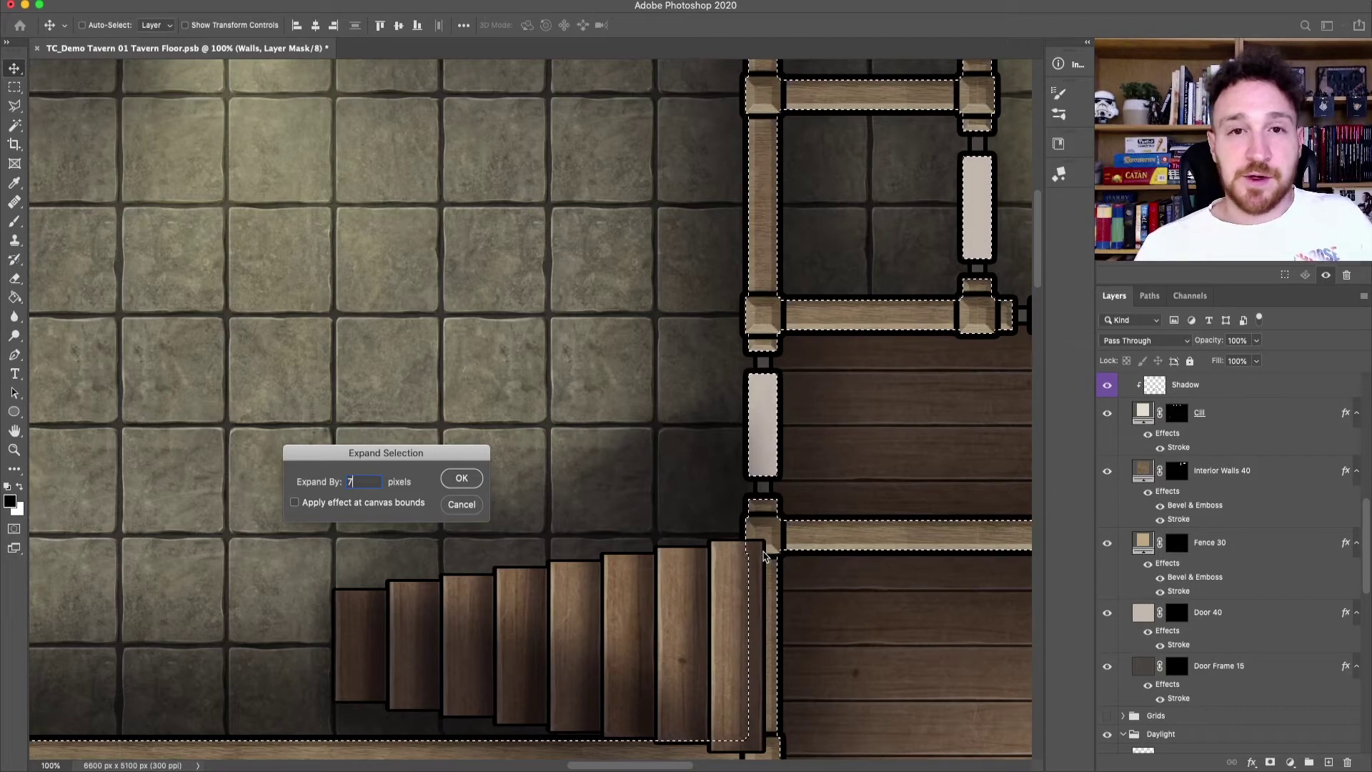
click(462, 480)
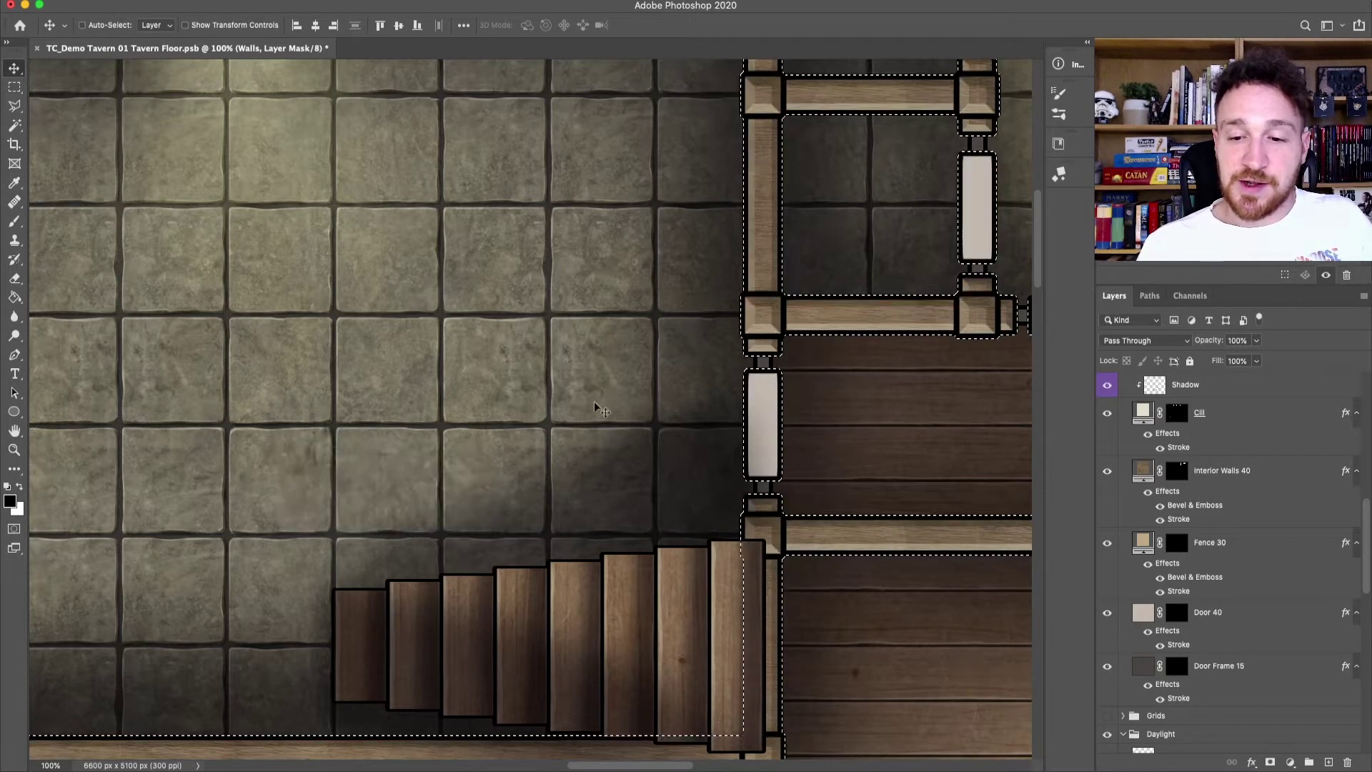
Step: Invert the expanded wall selection so everything except the walls is selected
key(super+minus)
key(super+equal)
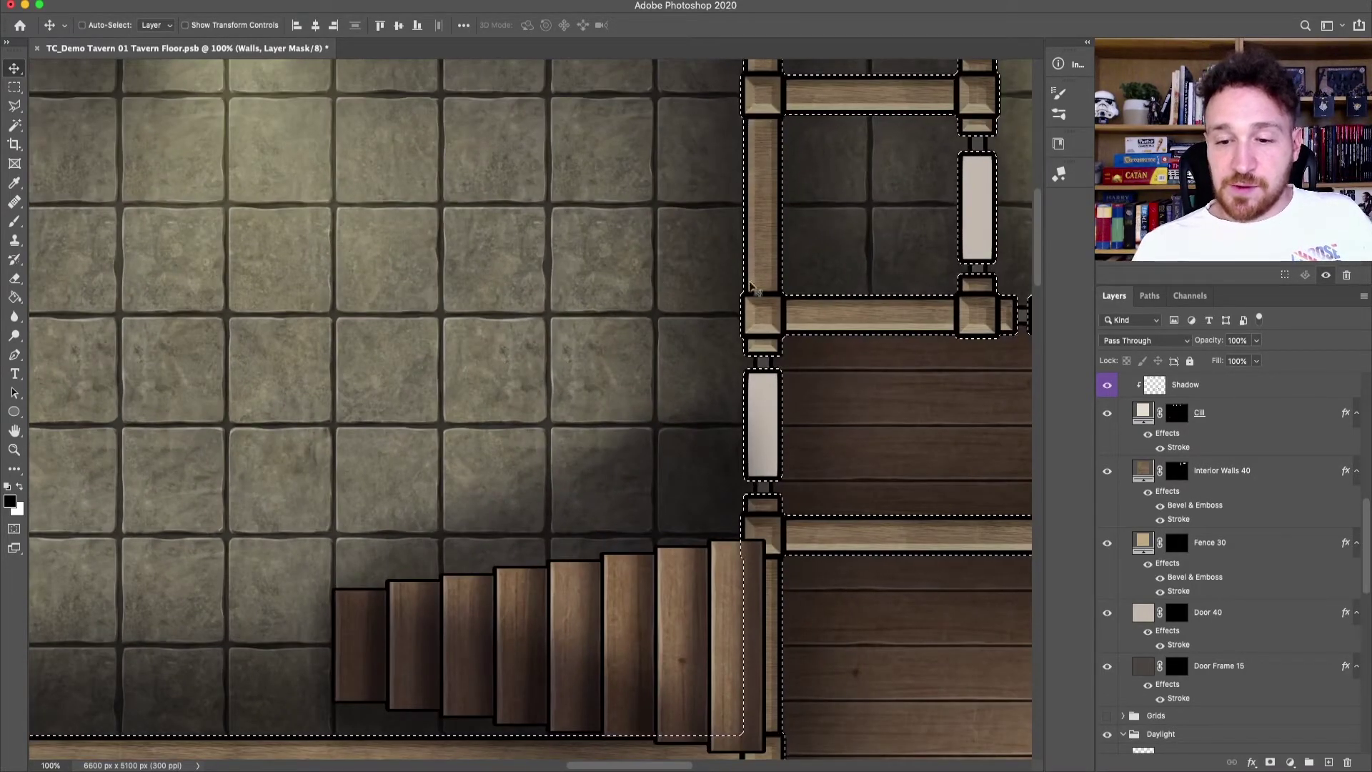
key(super+minus)
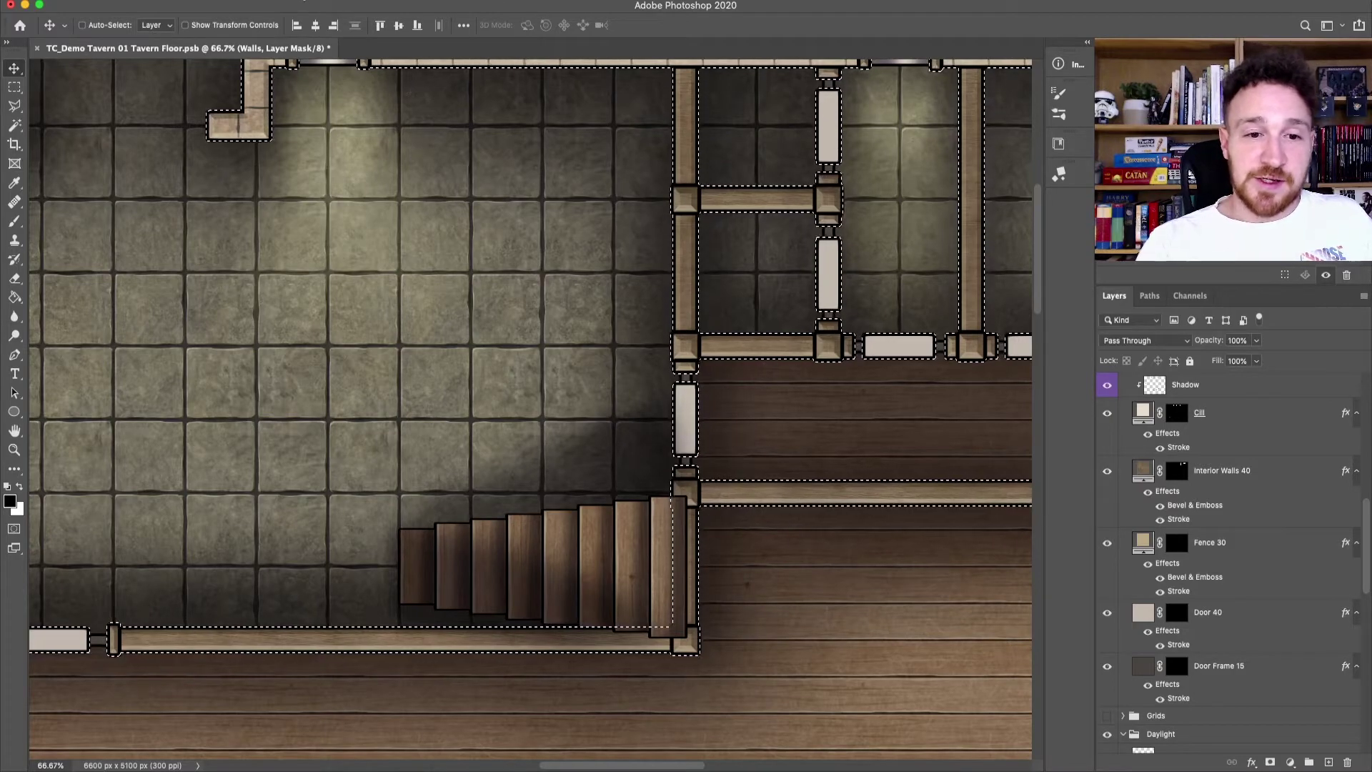
click(301, 0)
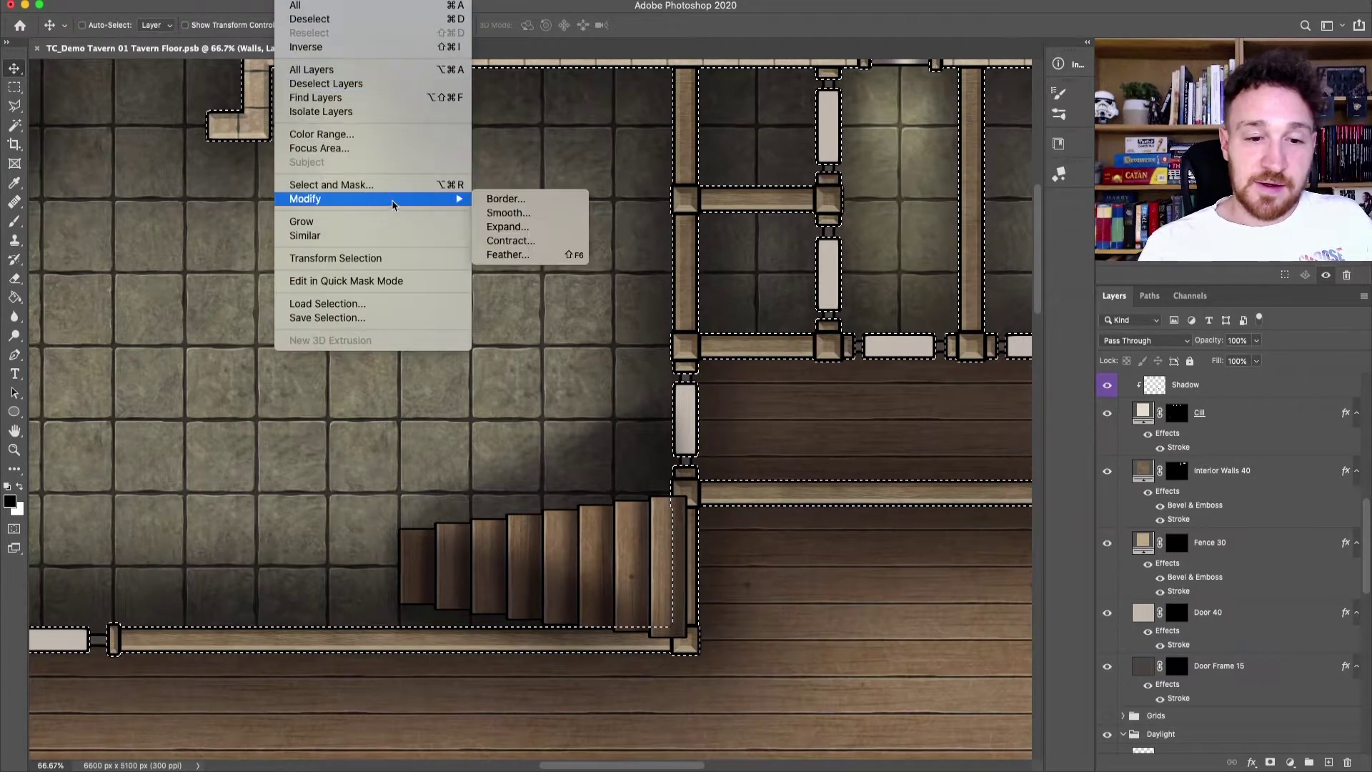
click(375, 56)
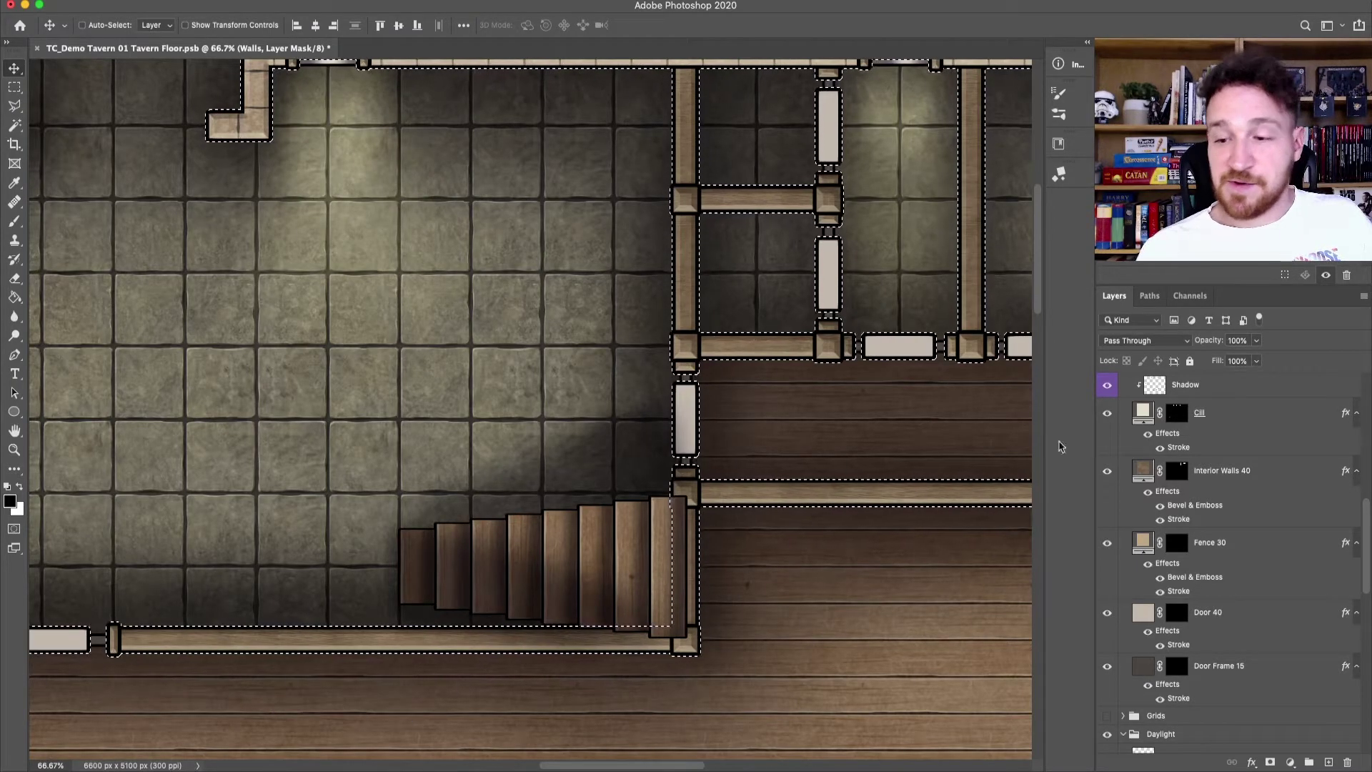
Step: Add a layer mask to the visible Stairs group from the inverted wall selection, hiding the stairs where they overlap the walls
scroll(1369, 527, up, 3)
drag(1369, 527, 1363, 469)
key(super+minus)
key(super+minus)
key(super+minus)
key(super+minus)
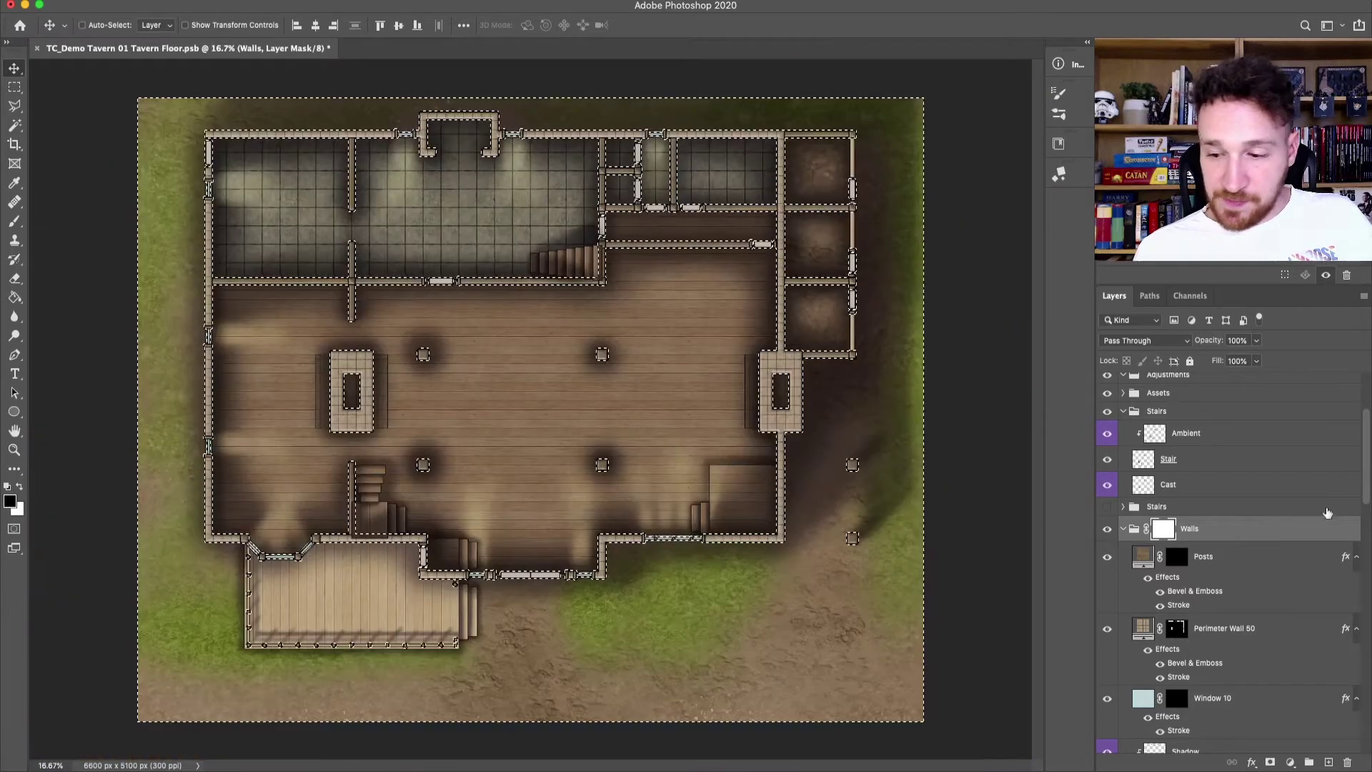
click(1175, 415)
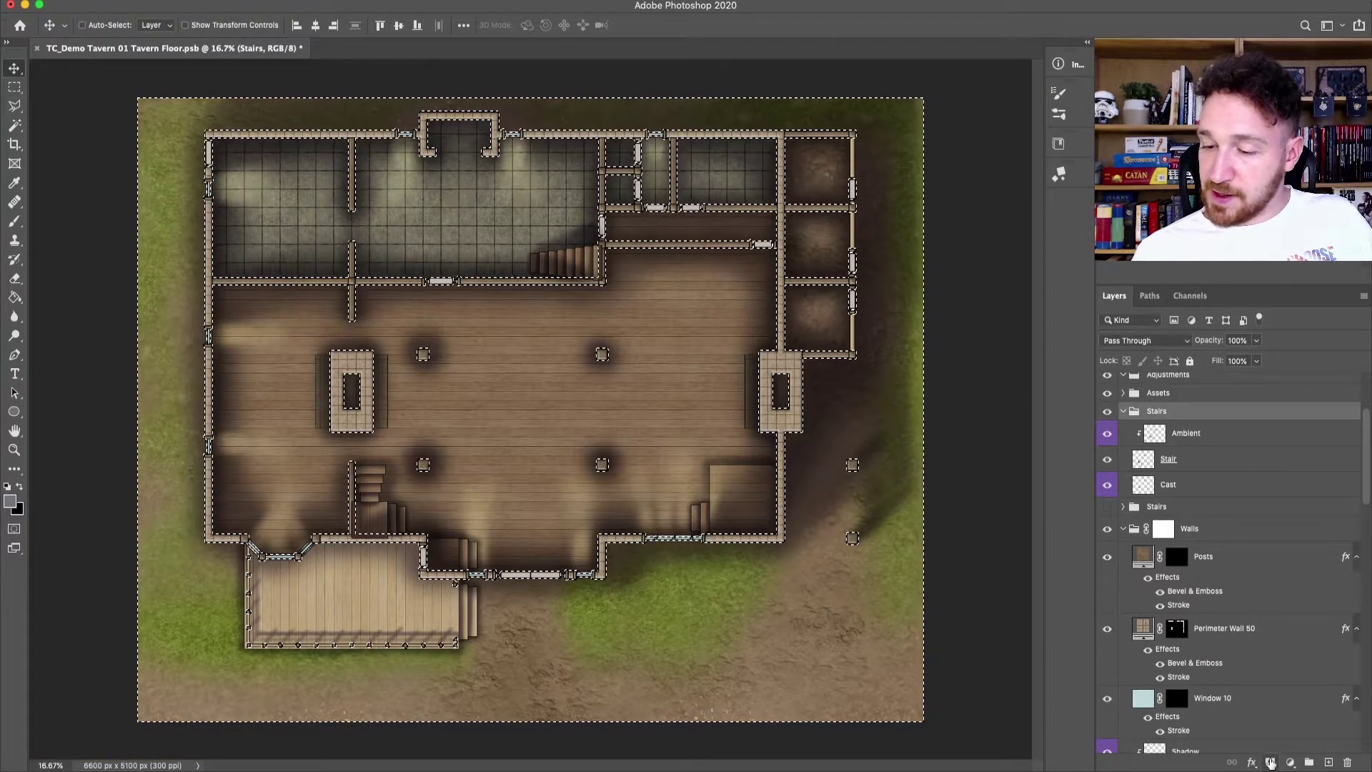
click(1272, 763)
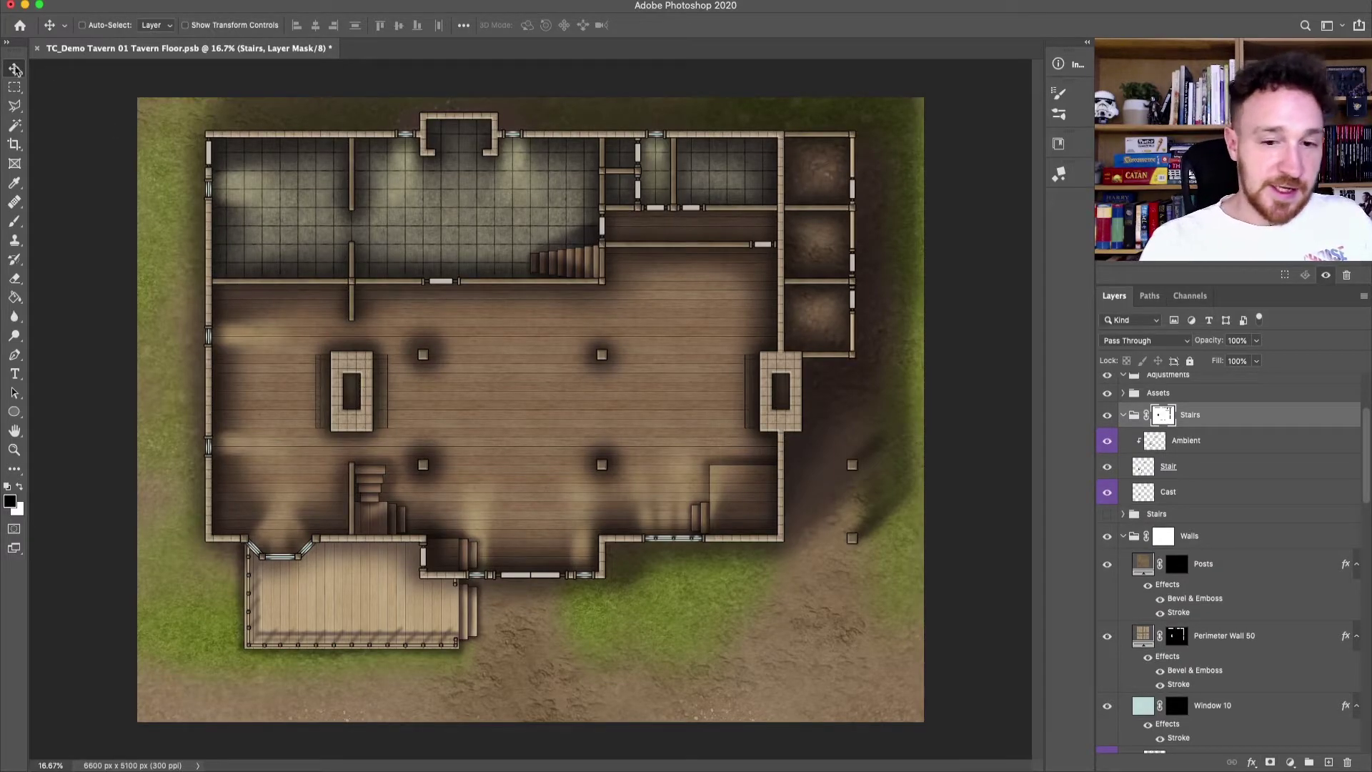
Step: Inspect the staircases across the map up close to check where their masked edges meet the walls
key(super+plus)
key(super+plus)
key(super+plus)
scroll(654, 386, up, 5)
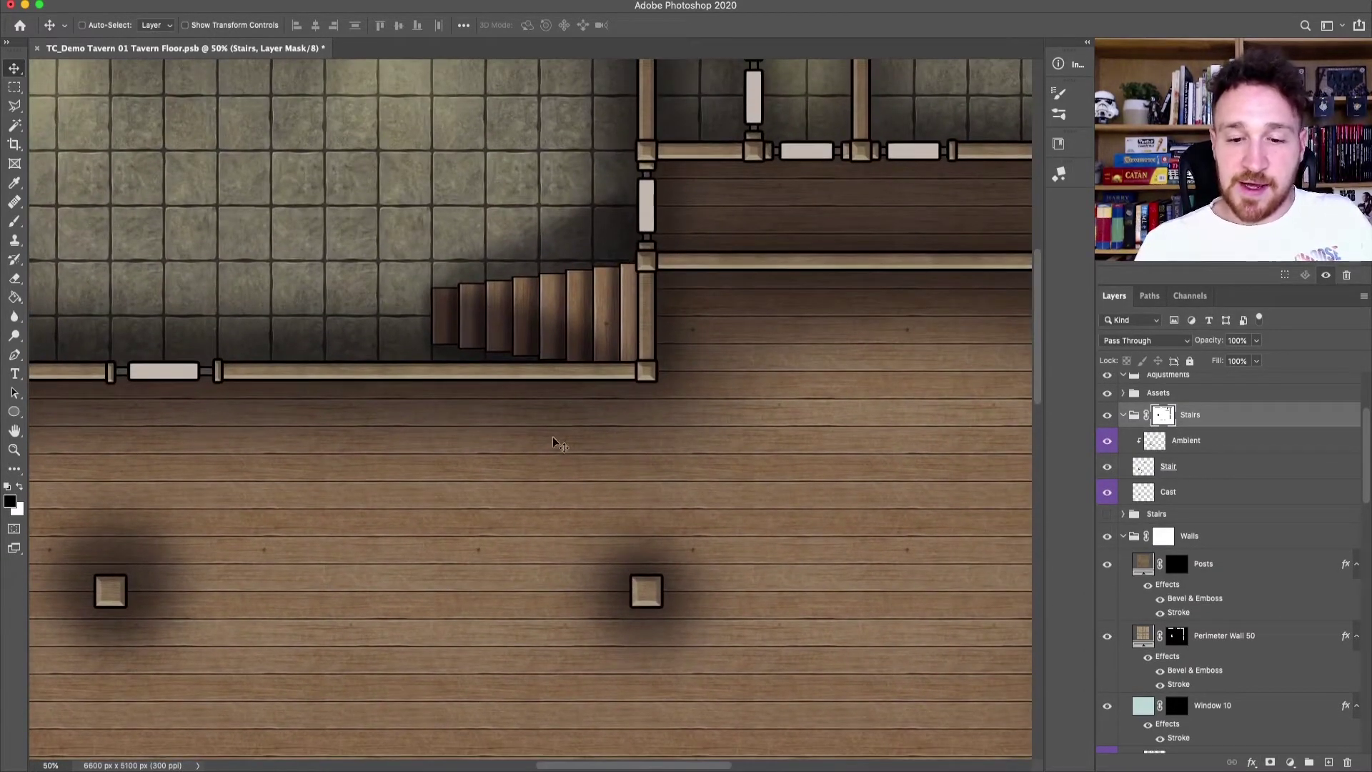
scroll(644, 480, down, 10)
scroll(746, 298, down, 1)
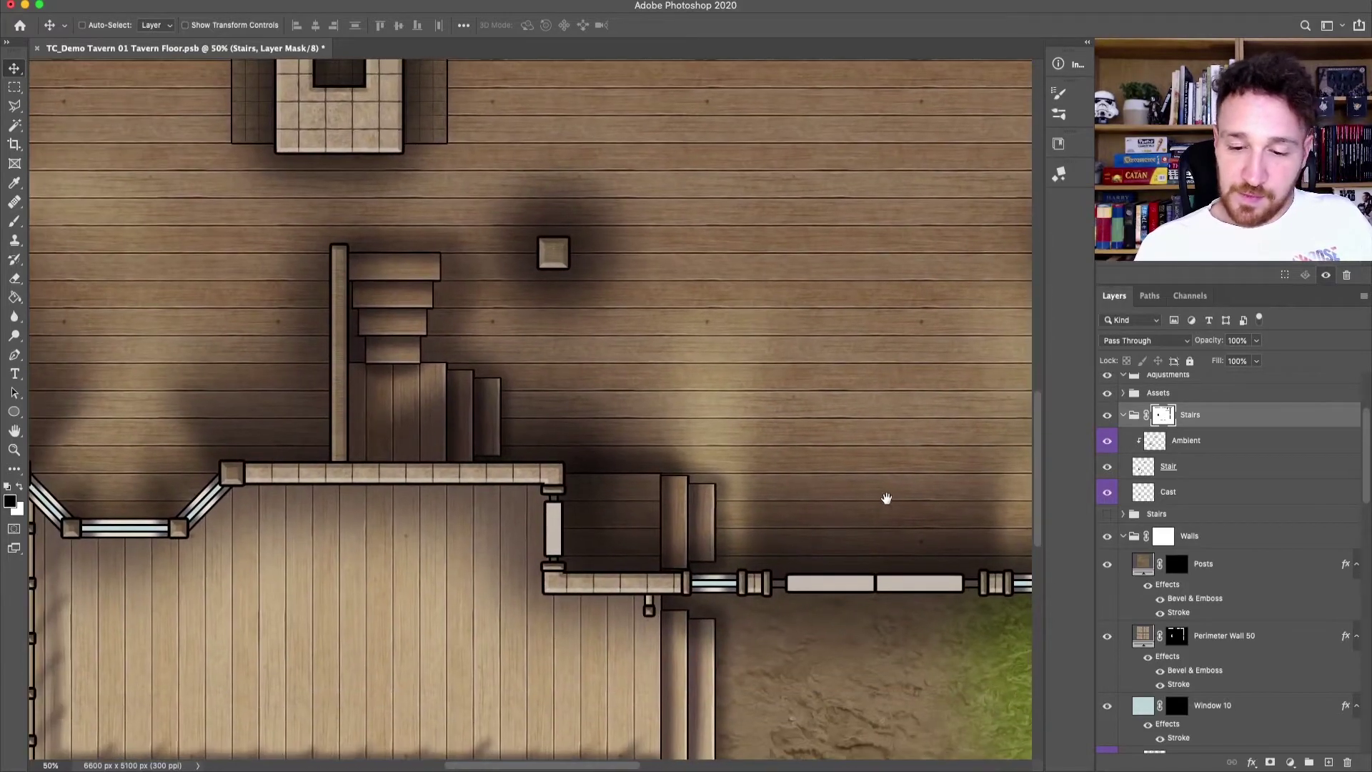
drag(886, 497, 831, 554)
key(super+minus)
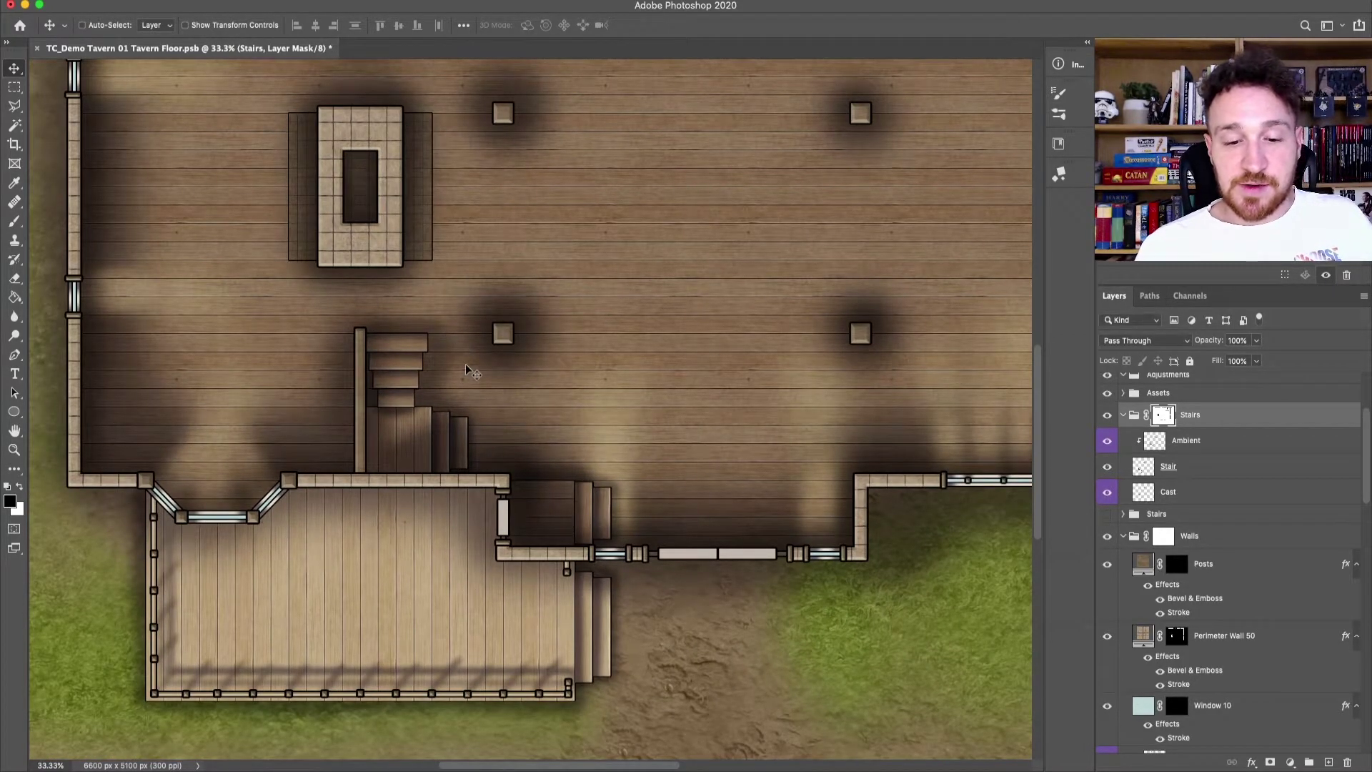
drag(943, 429, 693, 521)
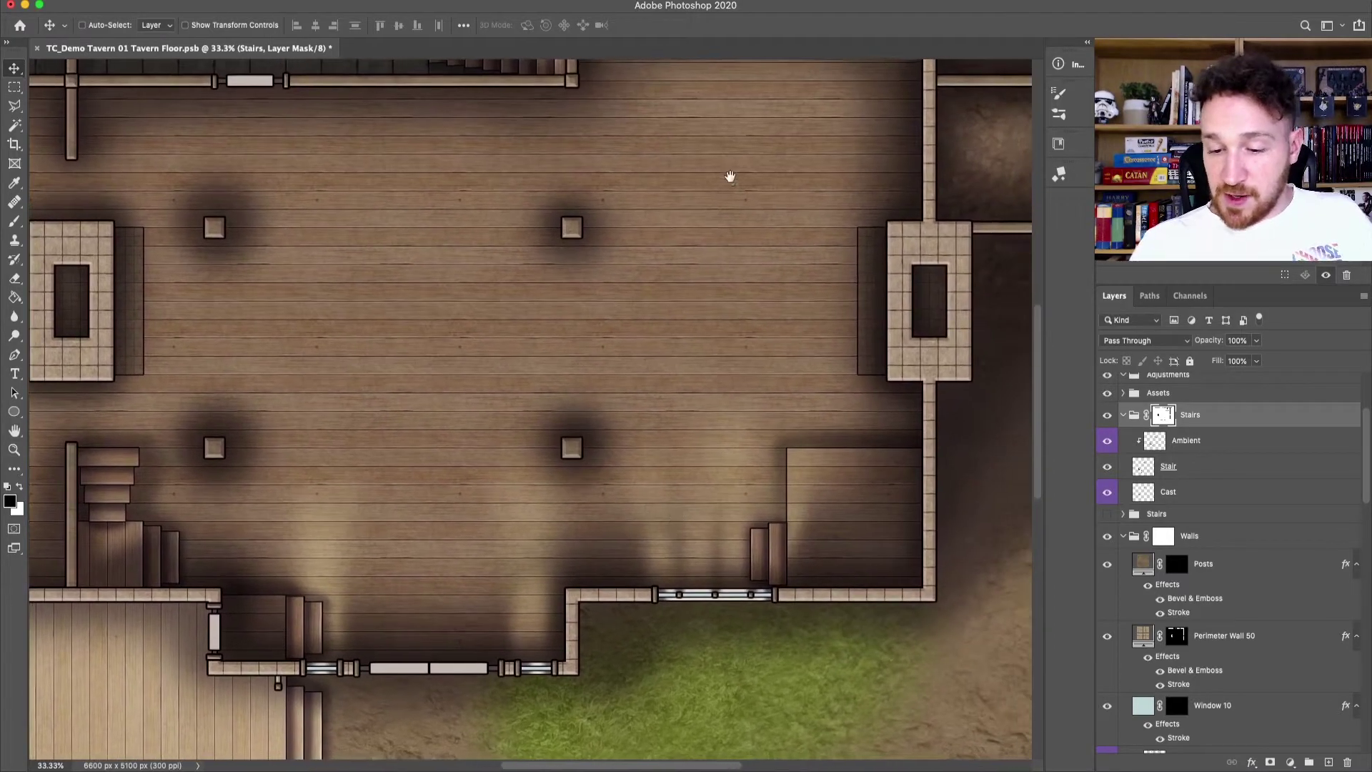
drag(729, 175, 798, 561)
key(super+plus)
key(super+plus)
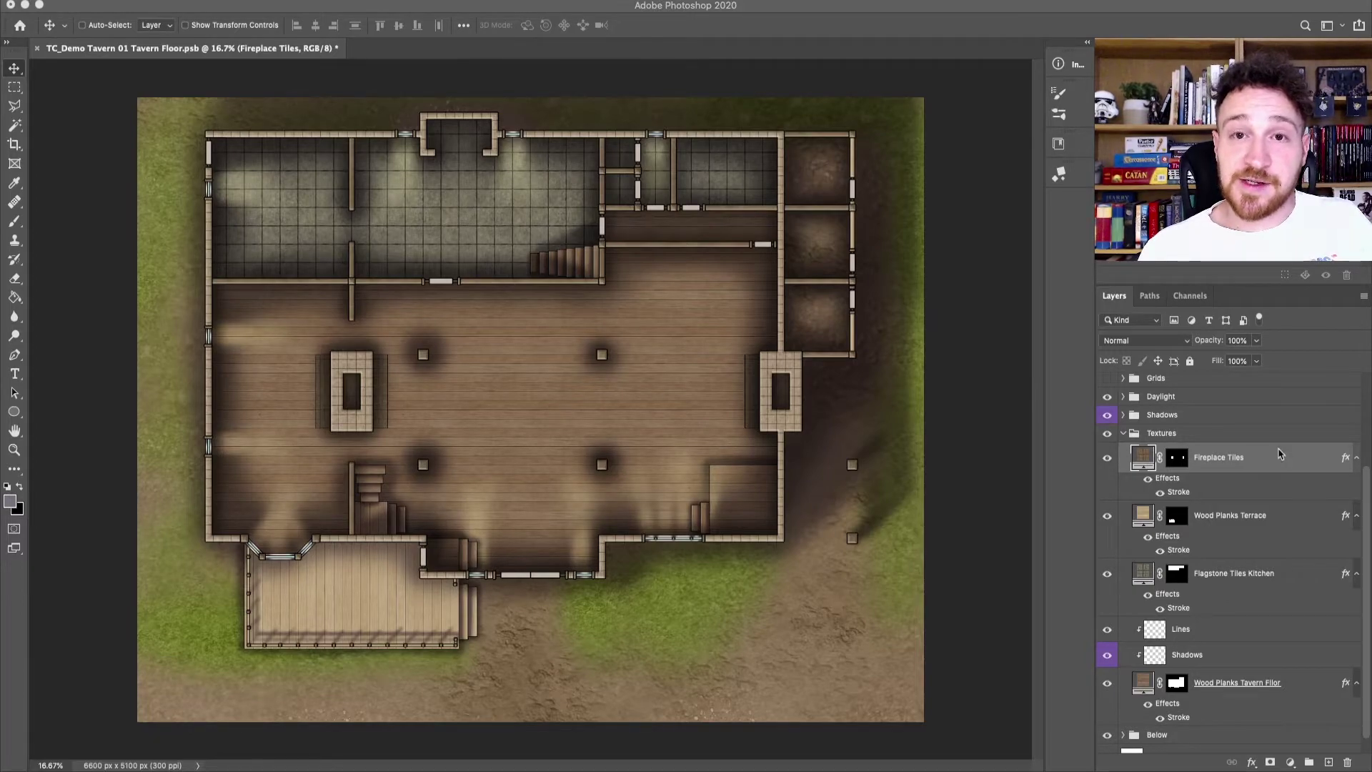
Step: Add a Pattern fill layer above Fireplace Tiles and browse to the Grunge patterns in TC Patterns 2020
click(1291, 762)
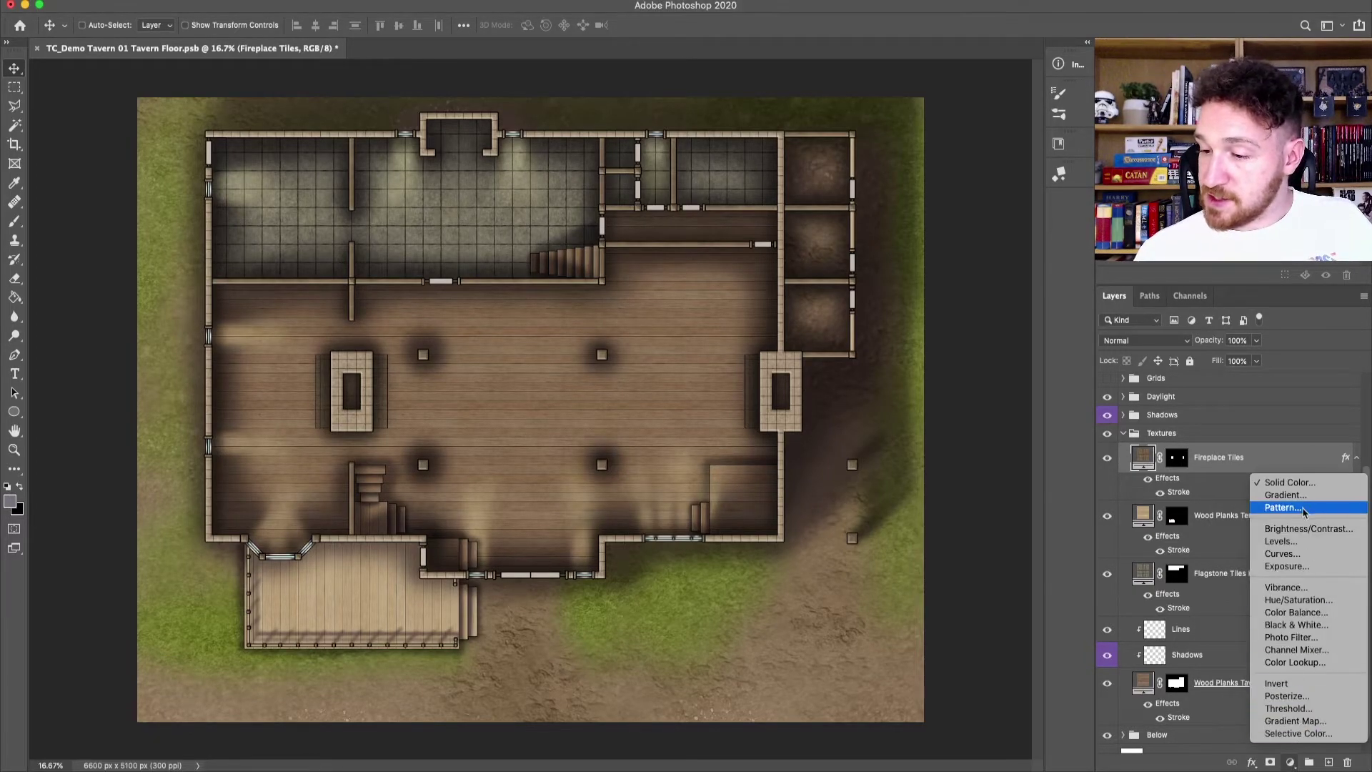
click(1280, 508)
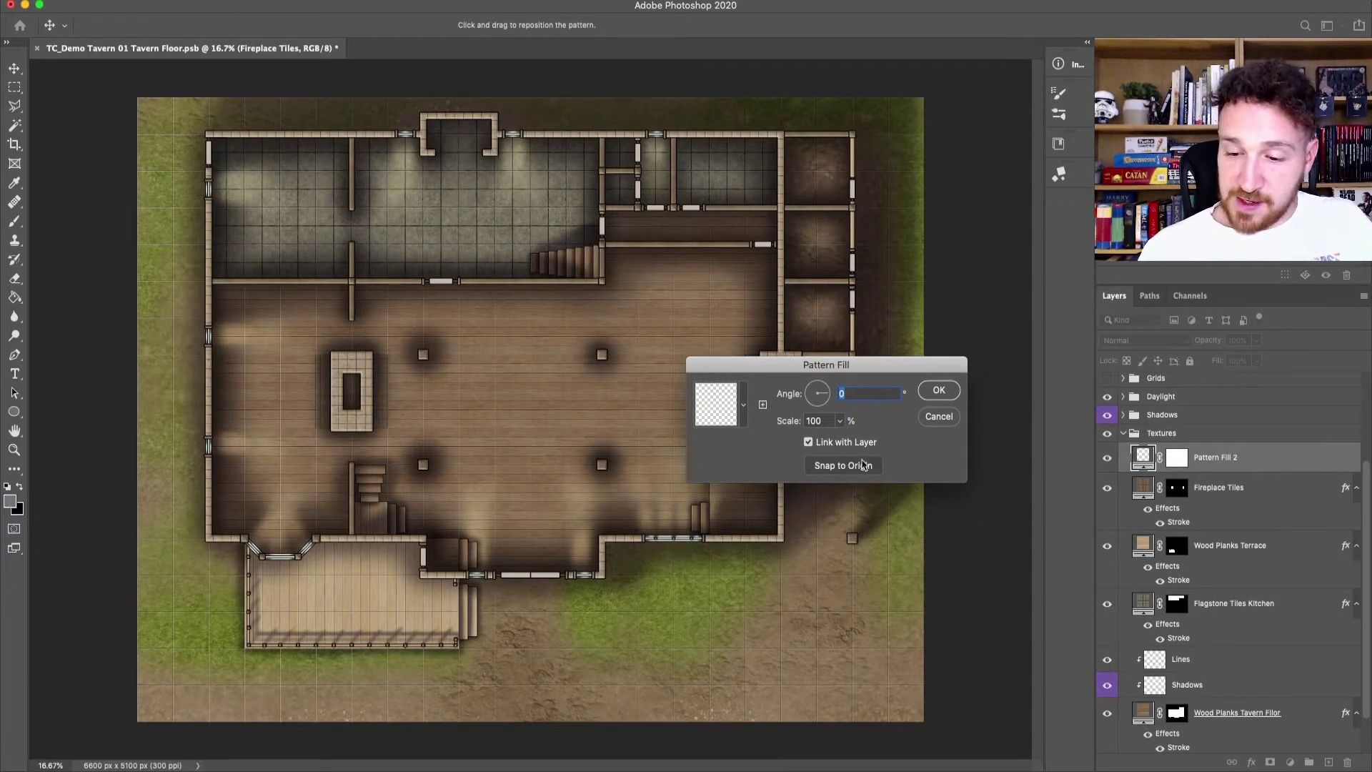
click(744, 406)
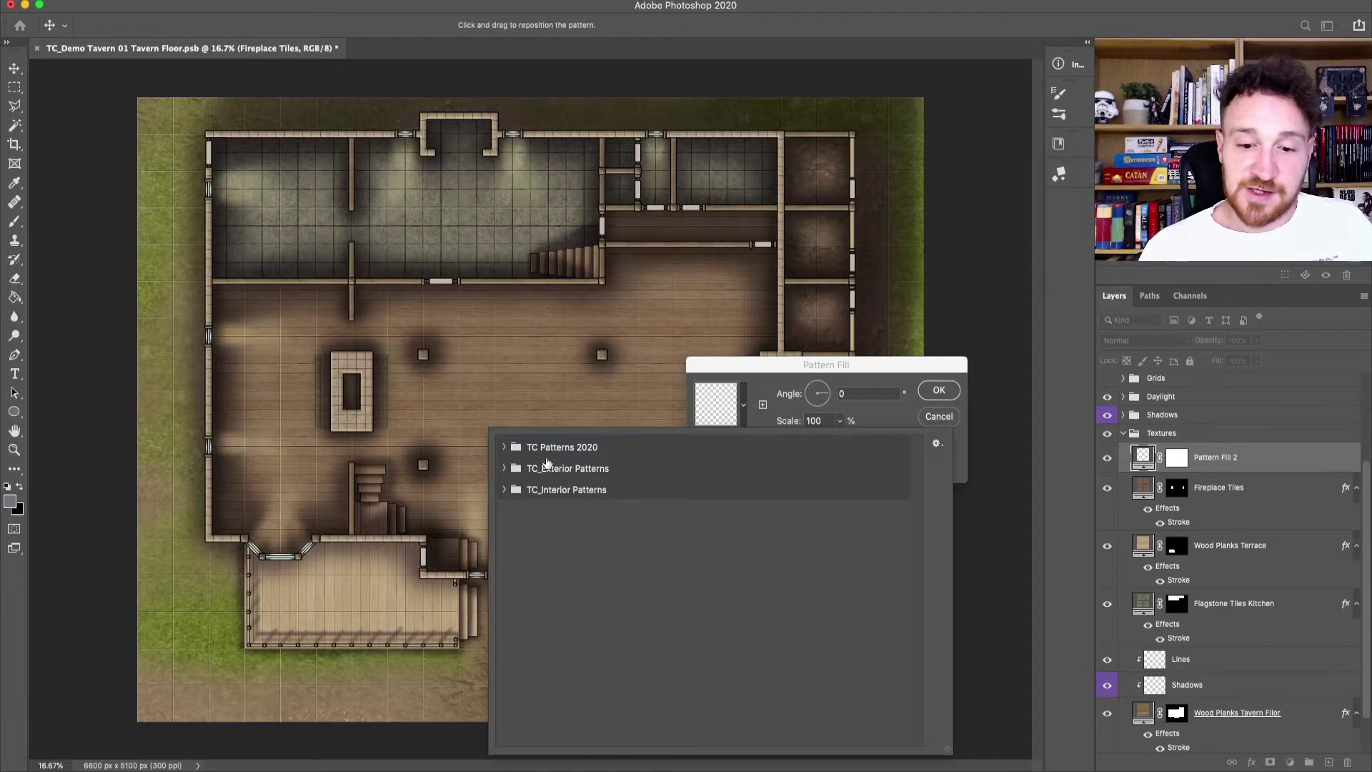
click(504, 489)
click(504, 488)
click(504, 447)
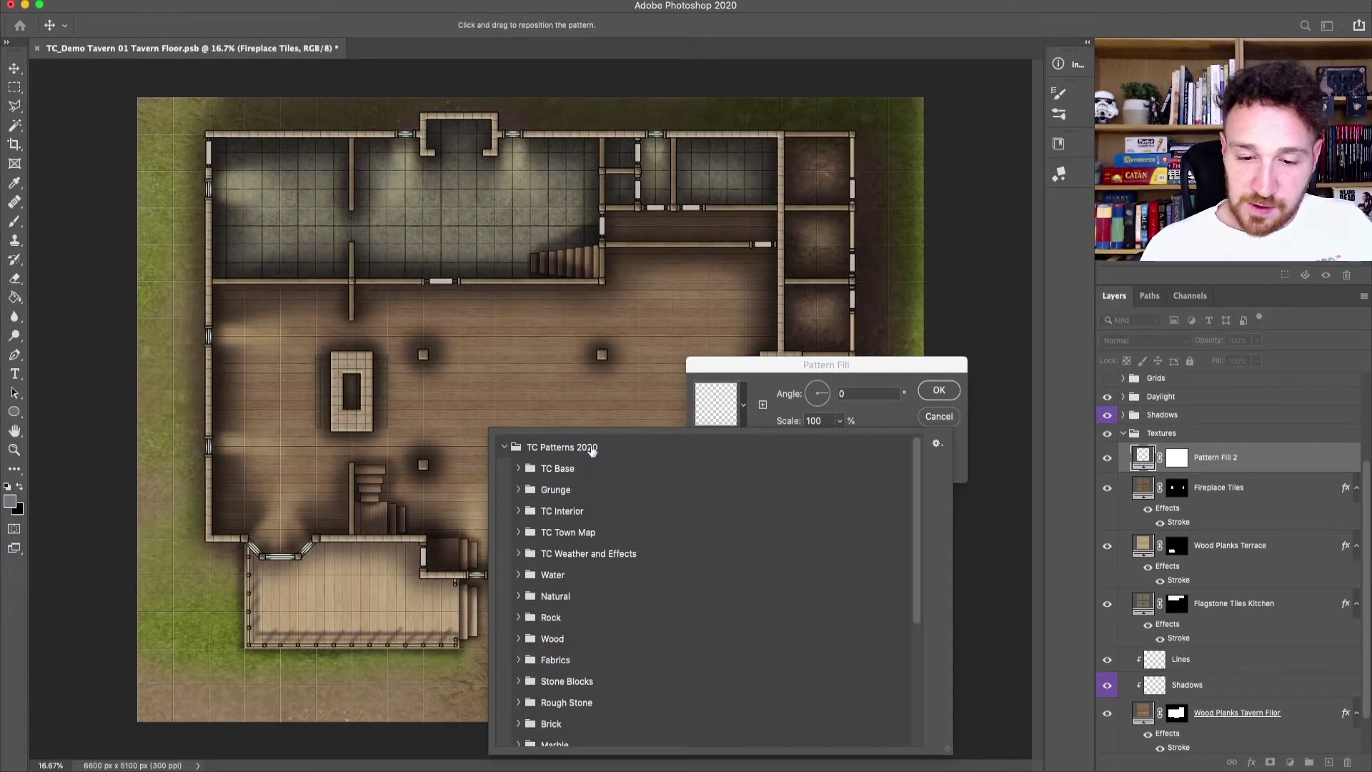
click(519, 490)
drag(918, 476, 918, 495)
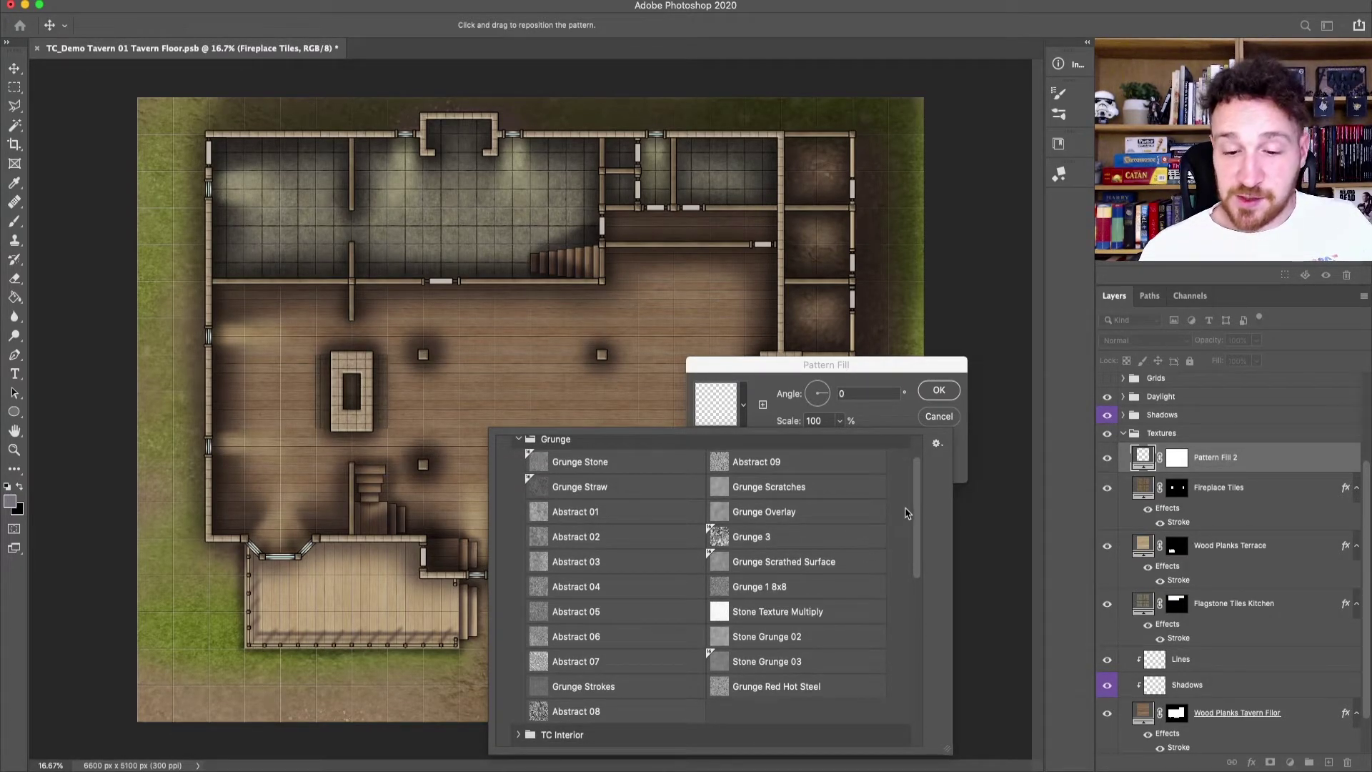
Step: Preview Grunge Stone, then fill the layer with the Grunge Straw pattern at 250% scale
click(619, 469)
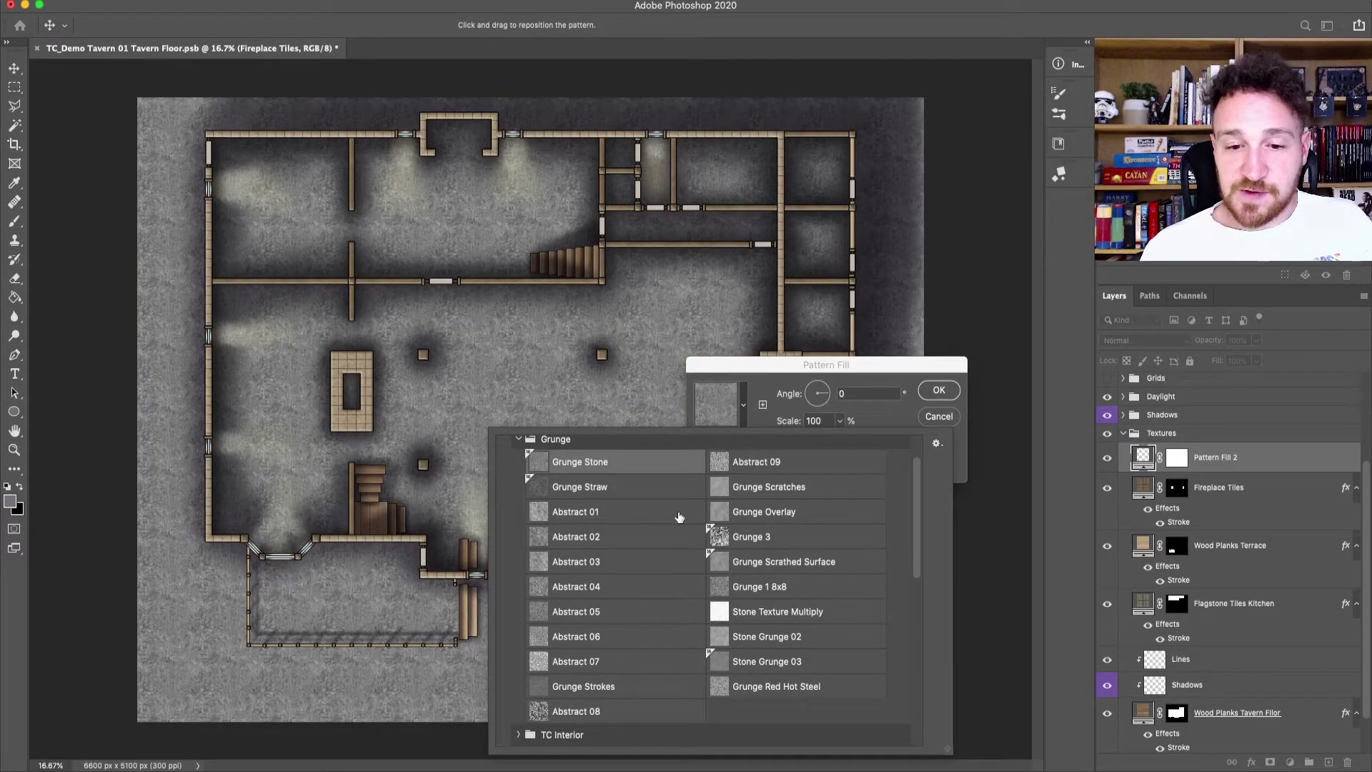
click(621, 490)
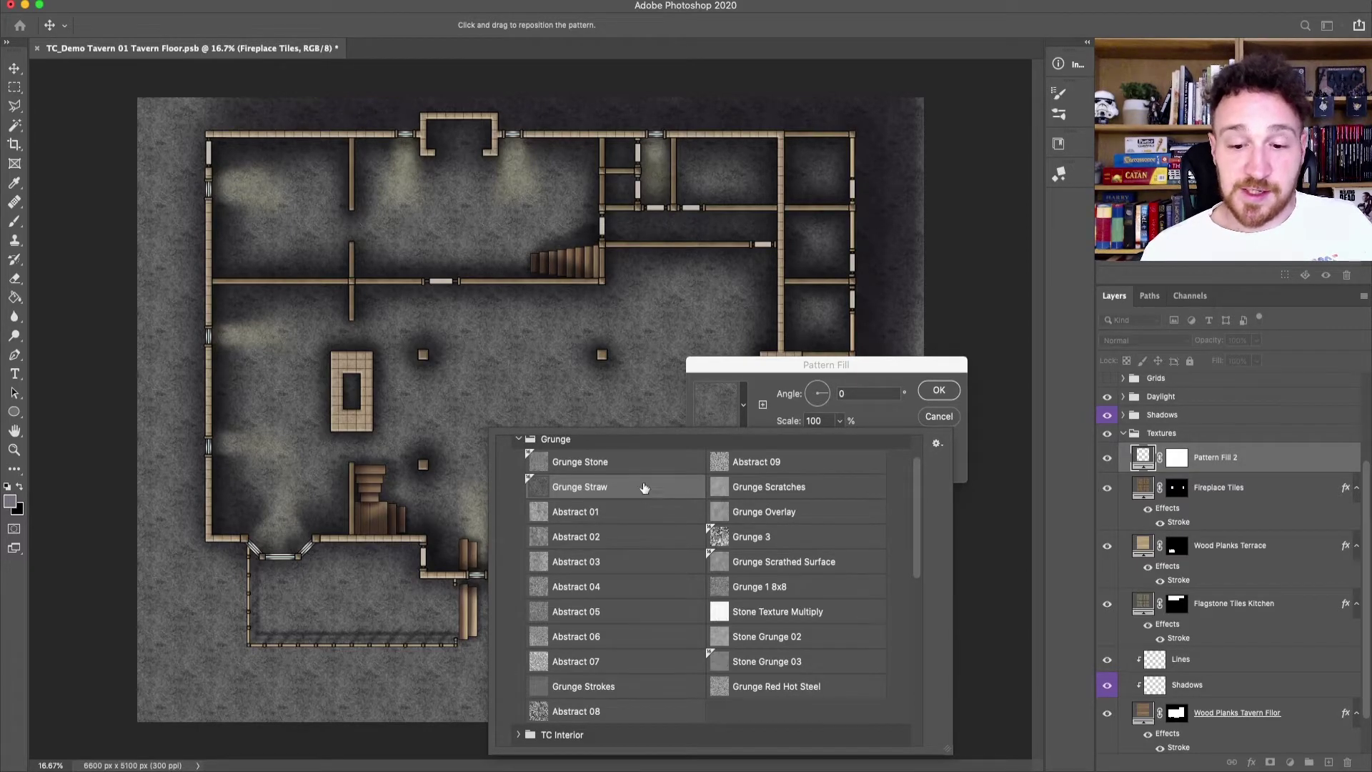
click(759, 413)
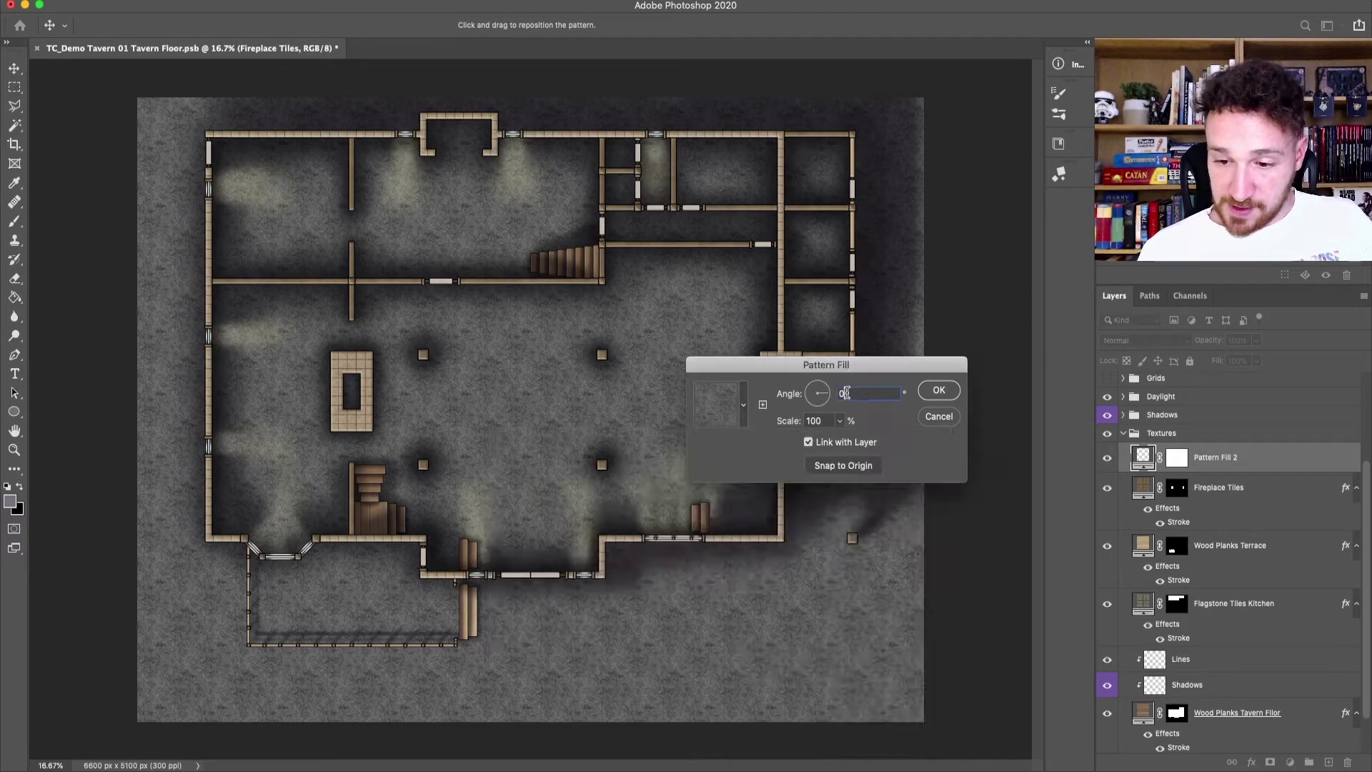
key(Tab)
text(250)
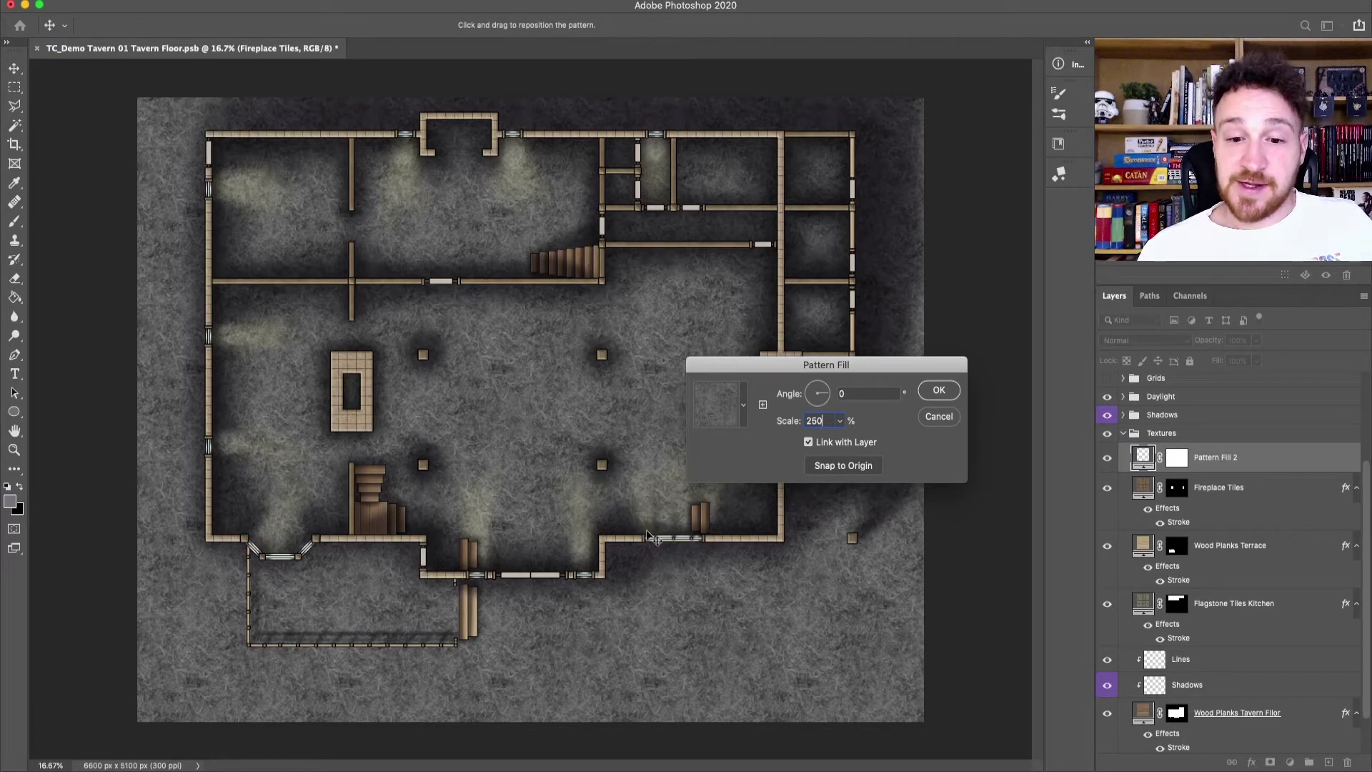
click(939, 391)
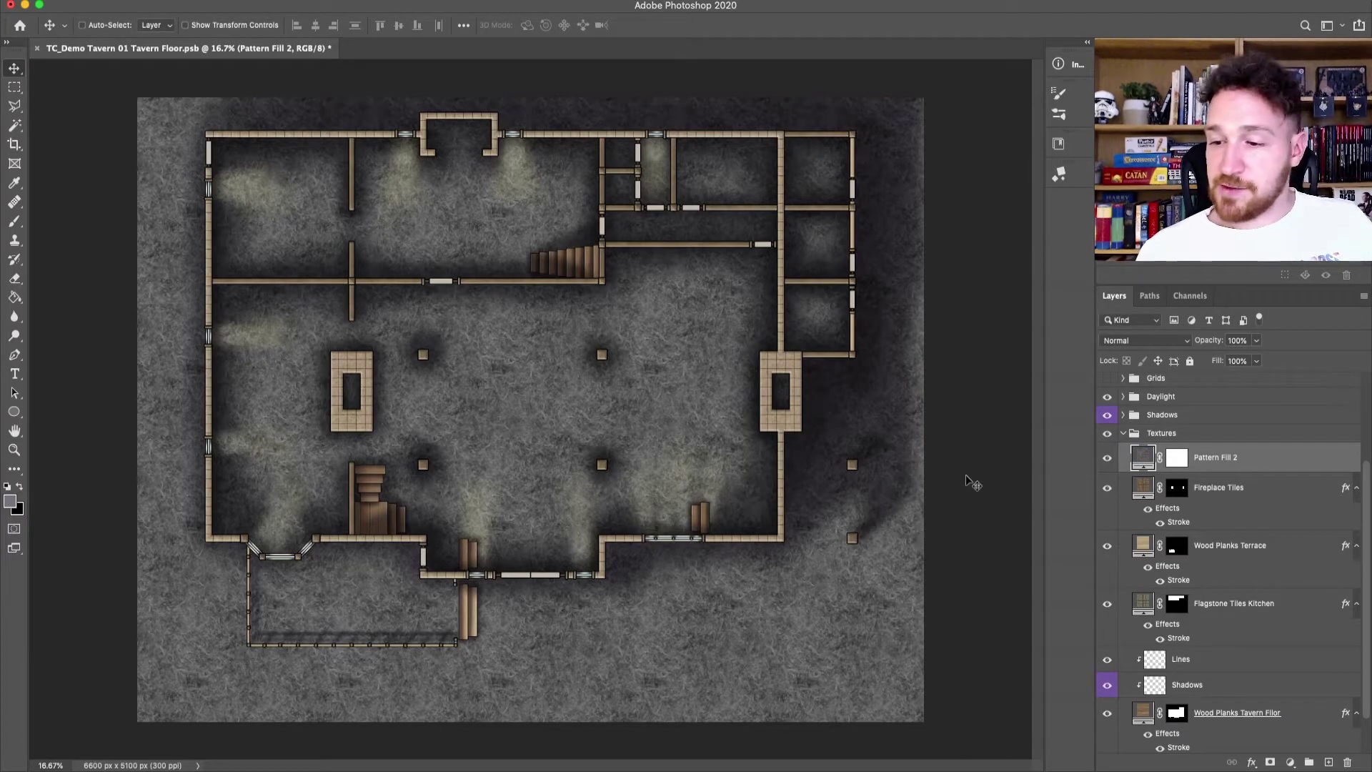
Step: Blend the grunge pattern layer in Overlay mode at 30% opacity and compare the map with and without it
click(1173, 341)
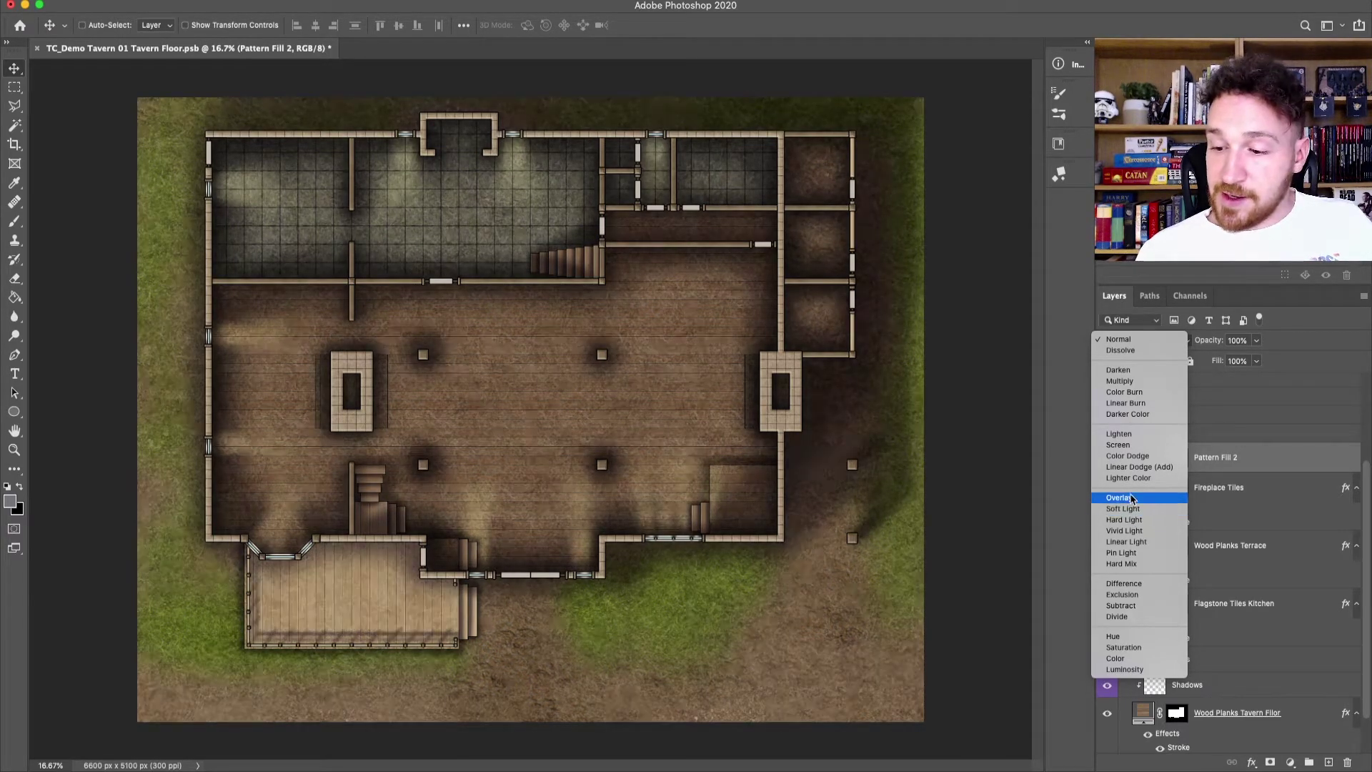
click(1131, 499)
click(1237, 341)
text(30)
key(Return)
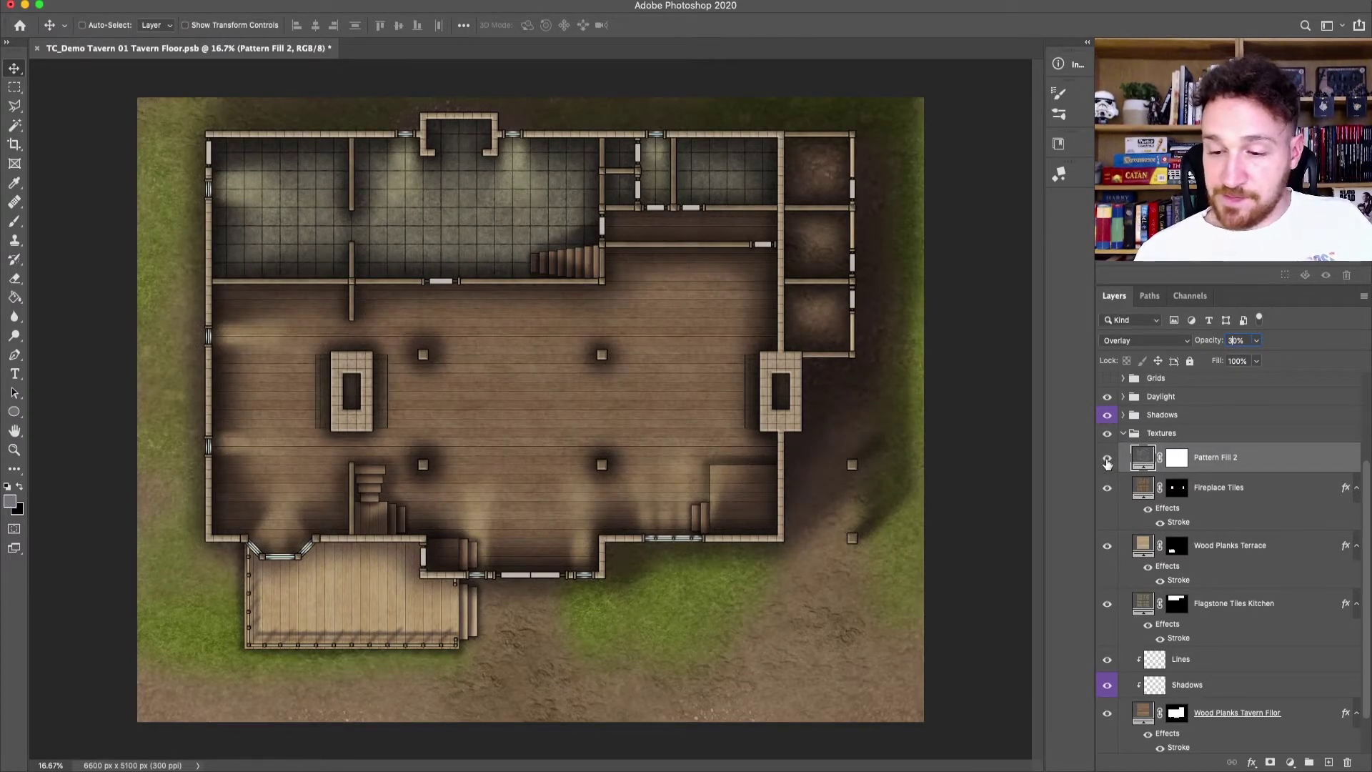
click(1107, 461)
click(1108, 460)
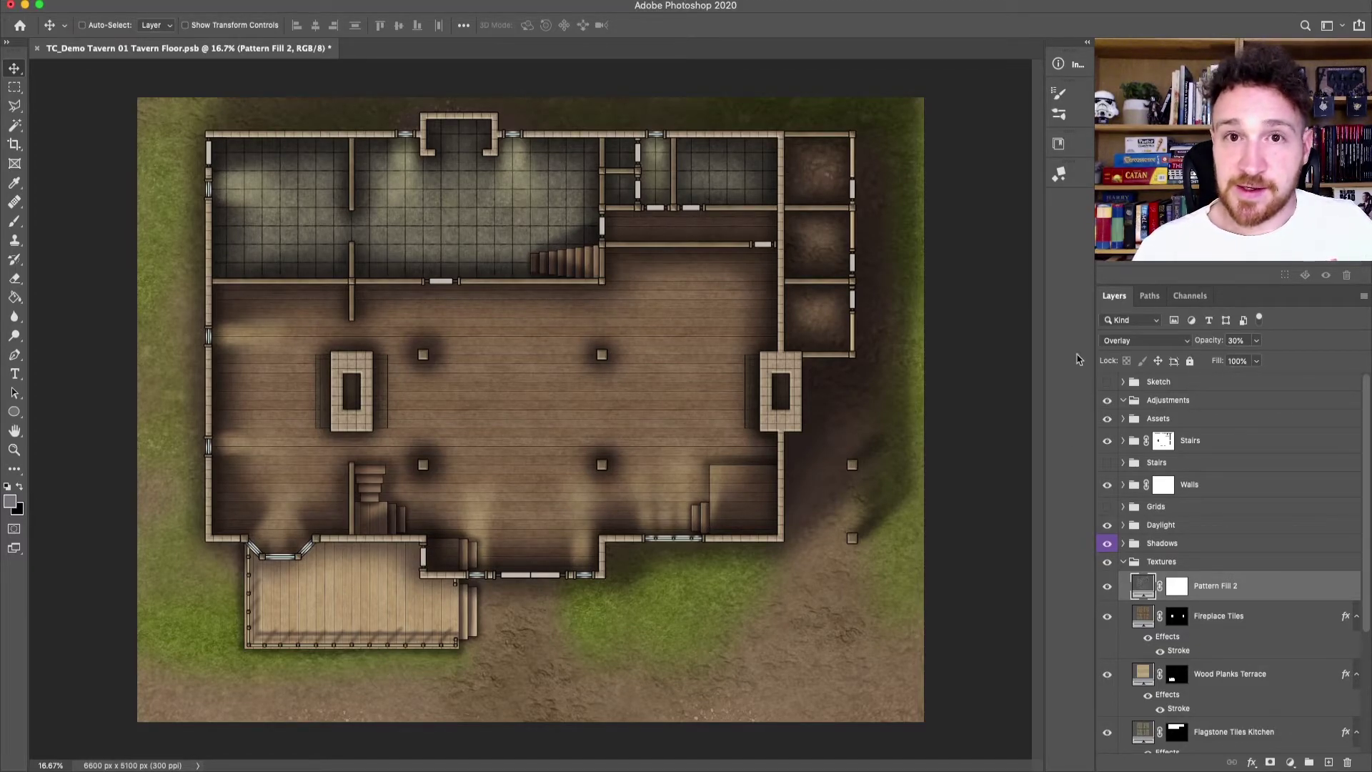
Step: Create a new layer inside the Adjustments group and name it Clouds
click(1222, 405)
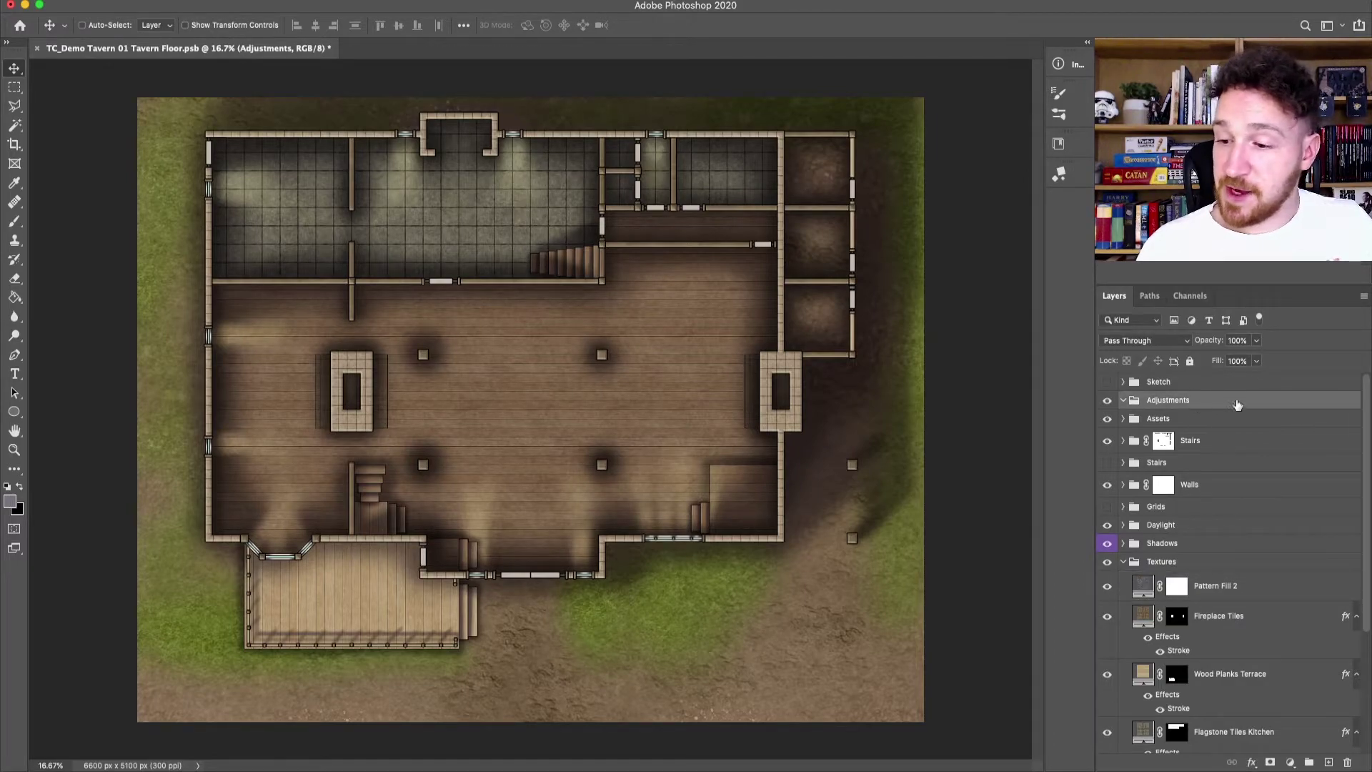
click(1328, 762)
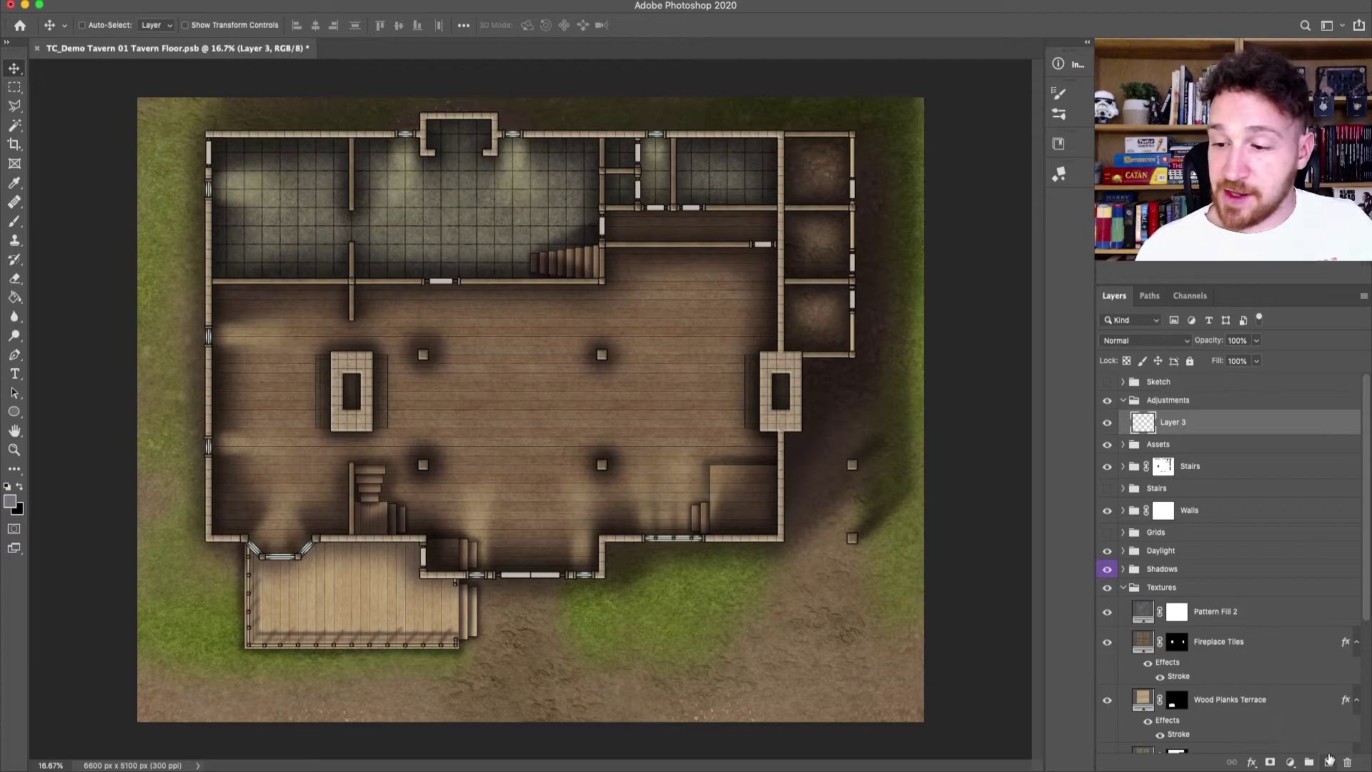
double_click(1176, 423)
text(Clouds)
key(Return)
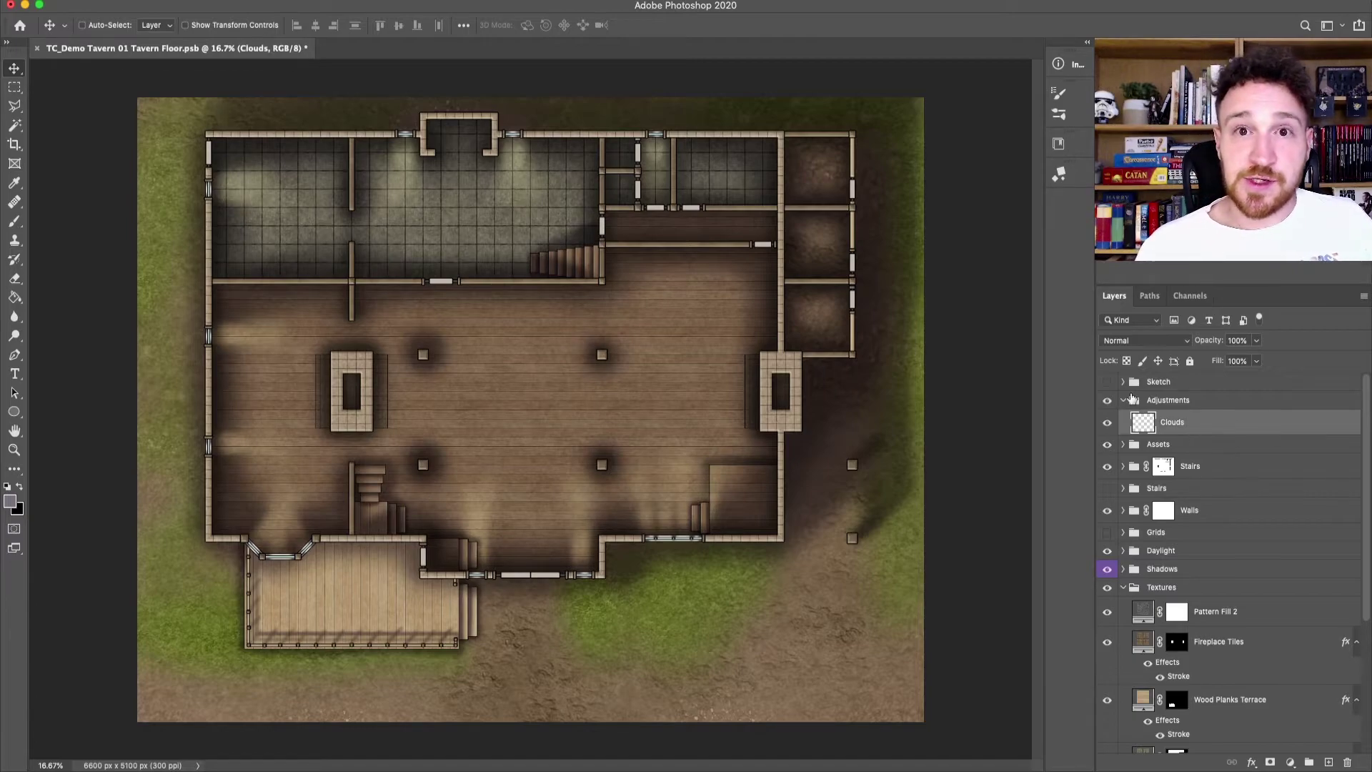
Step: Set the foreground colour to the pale beige #d6d2b4
click(11, 502)
drag(250, 382, 250, 379)
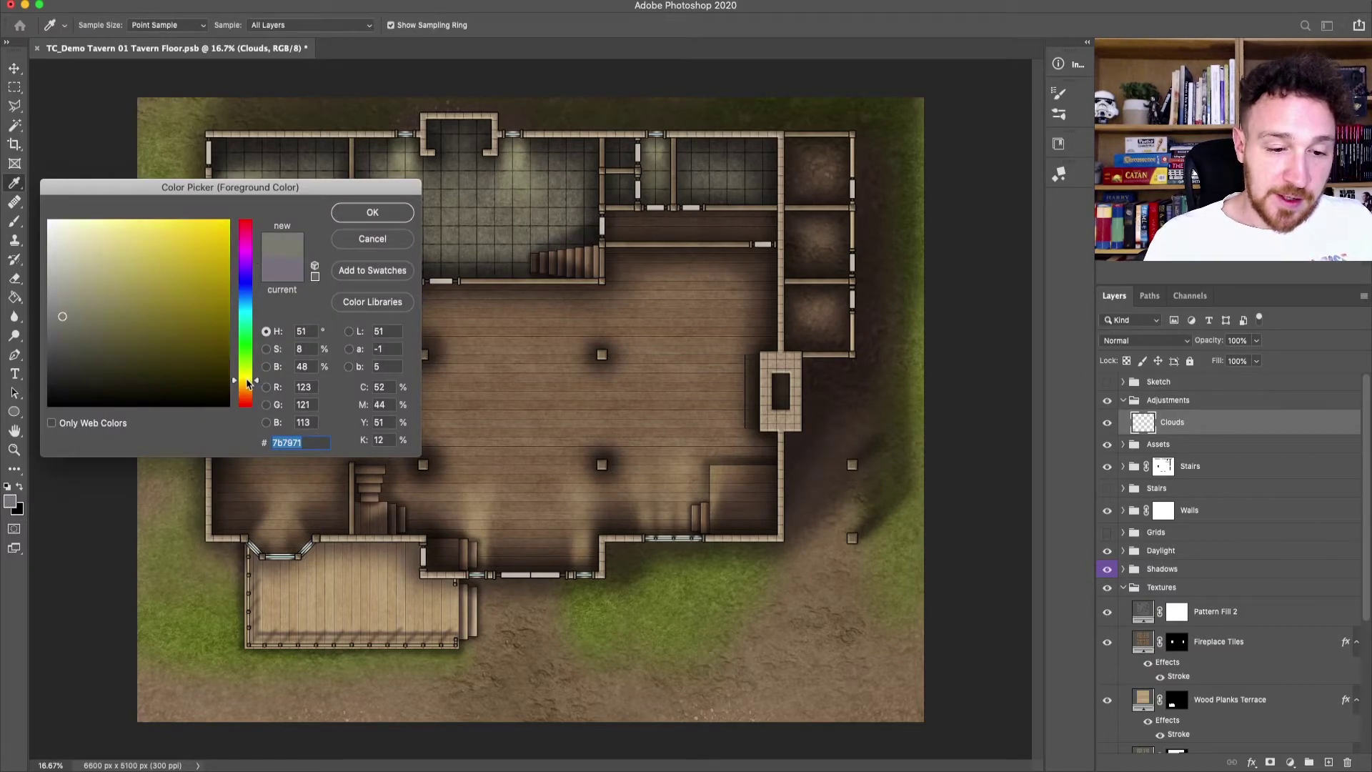
click(77, 248)
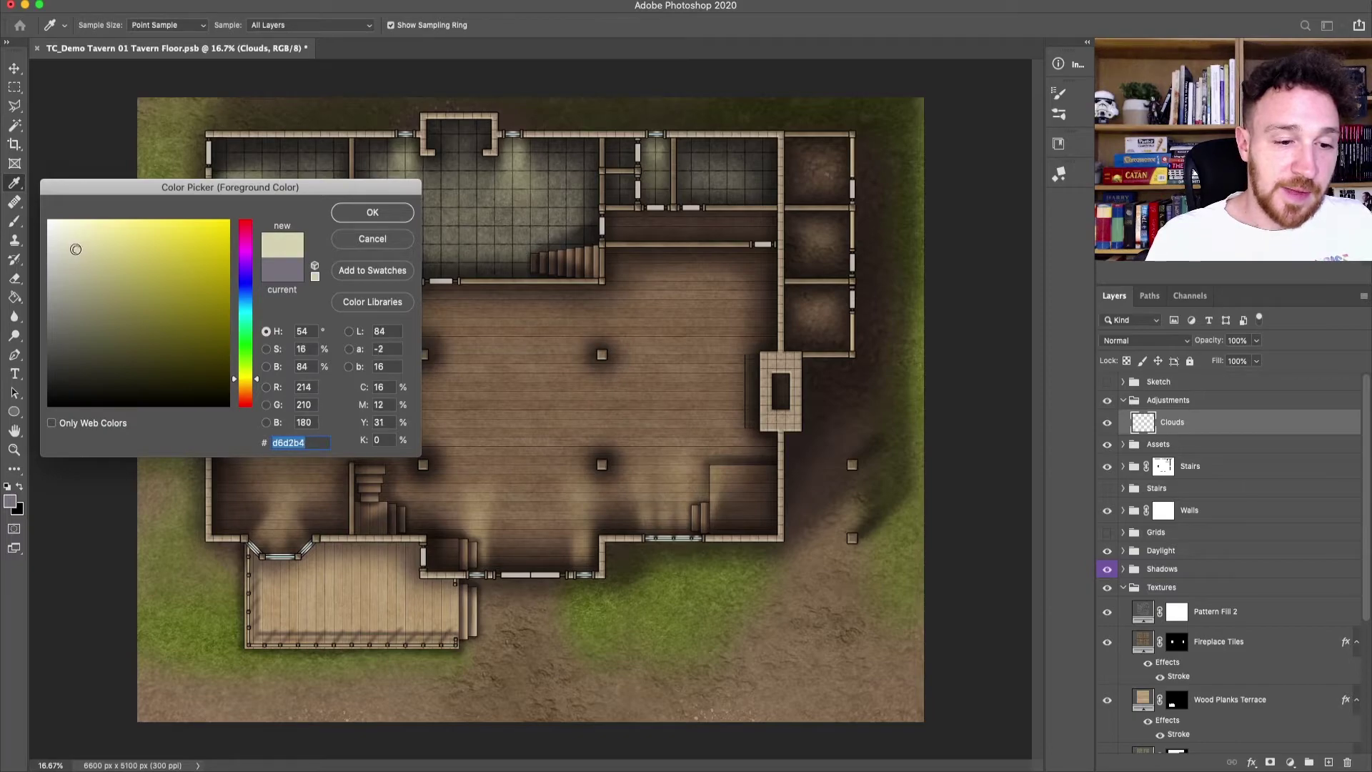
click(375, 212)
Step: Swap the foreground and background colours and set the new foreground to the dark blue-grey #3e3e47
click(22, 489)
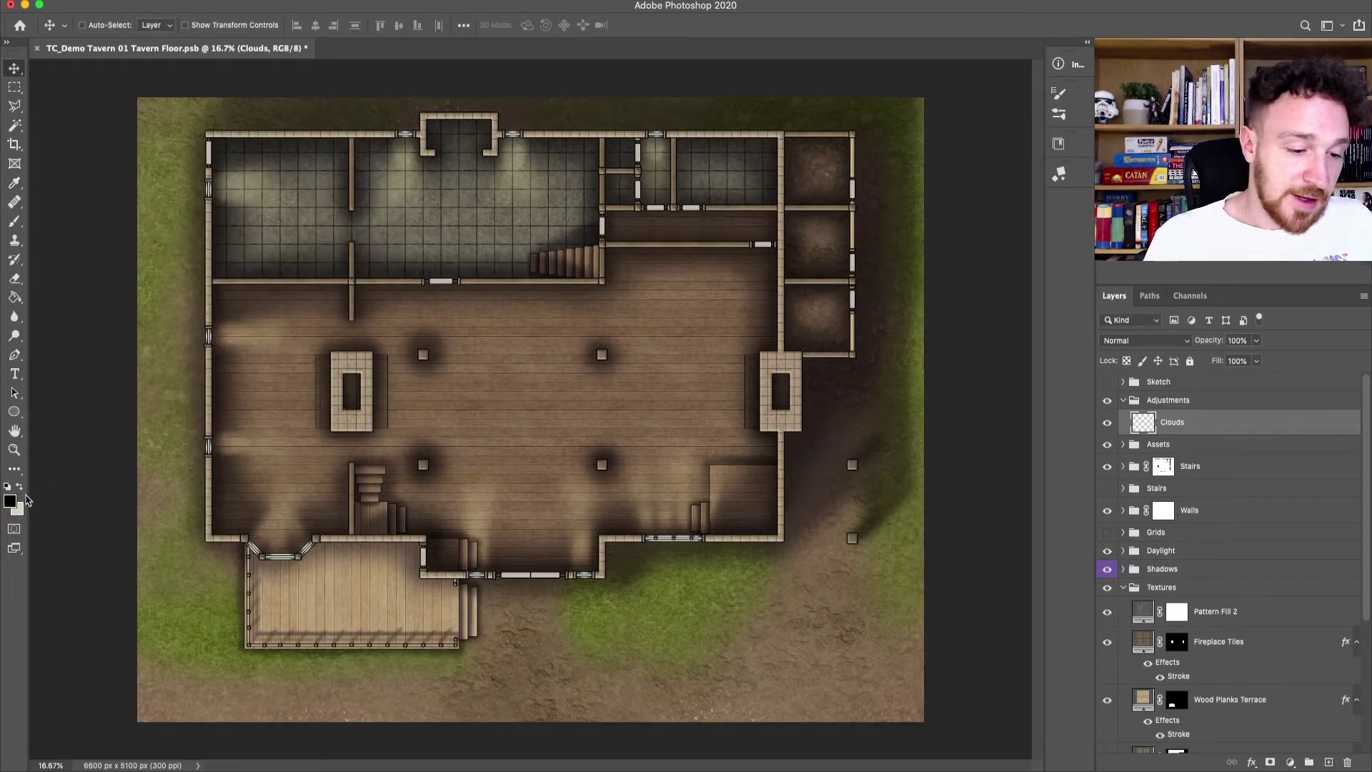
click(11, 502)
drag(250, 291, 247, 284)
click(71, 353)
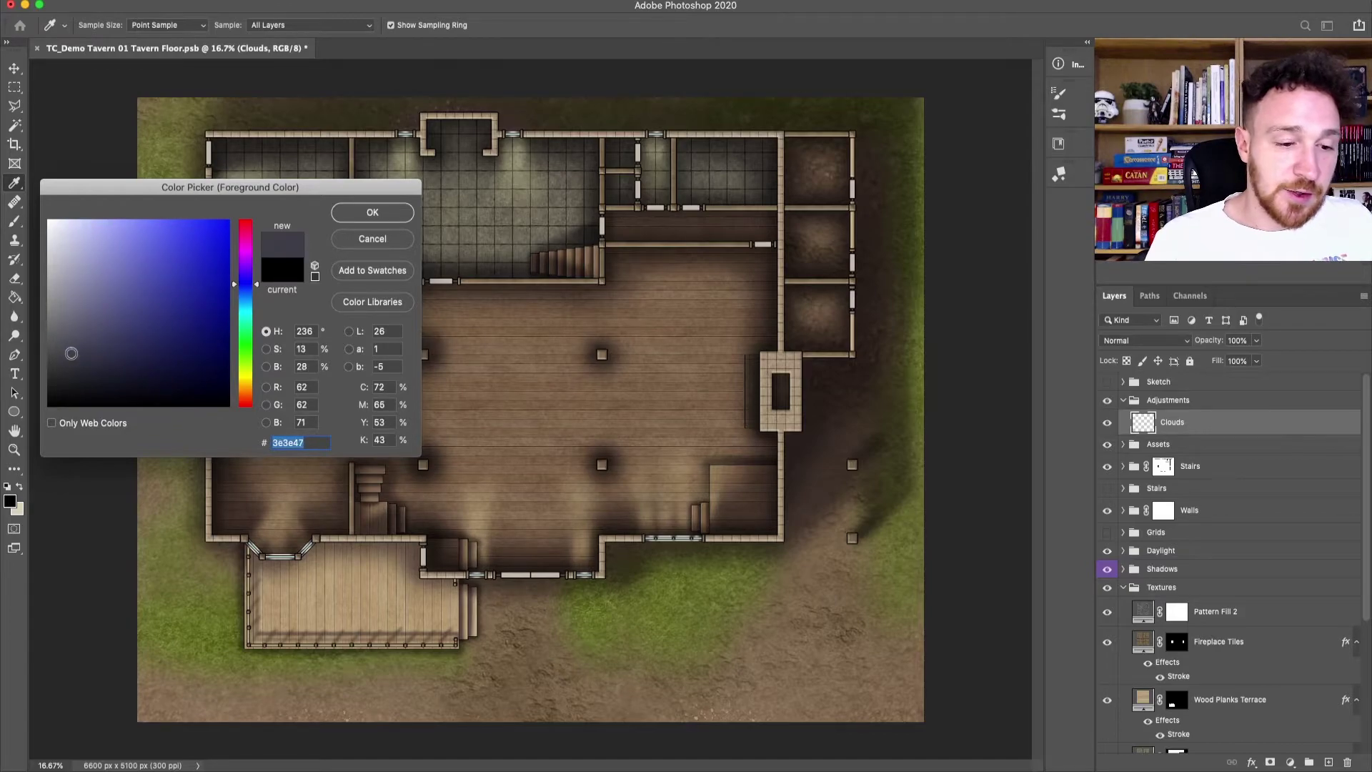
click(372, 213)
Step: Swap the colours back and fill the whole Clouds layer with the pale beige using the Paint Bucket
click(20, 488)
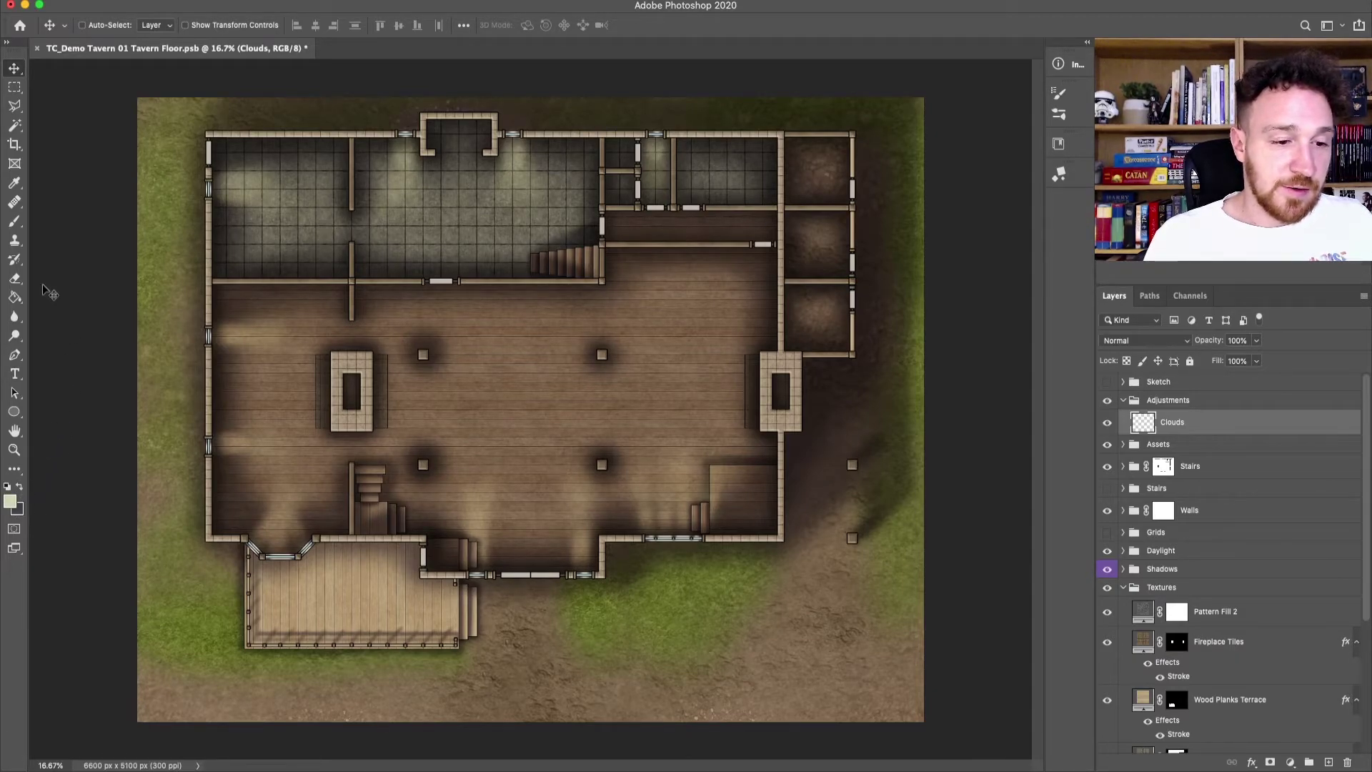
click(15, 298)
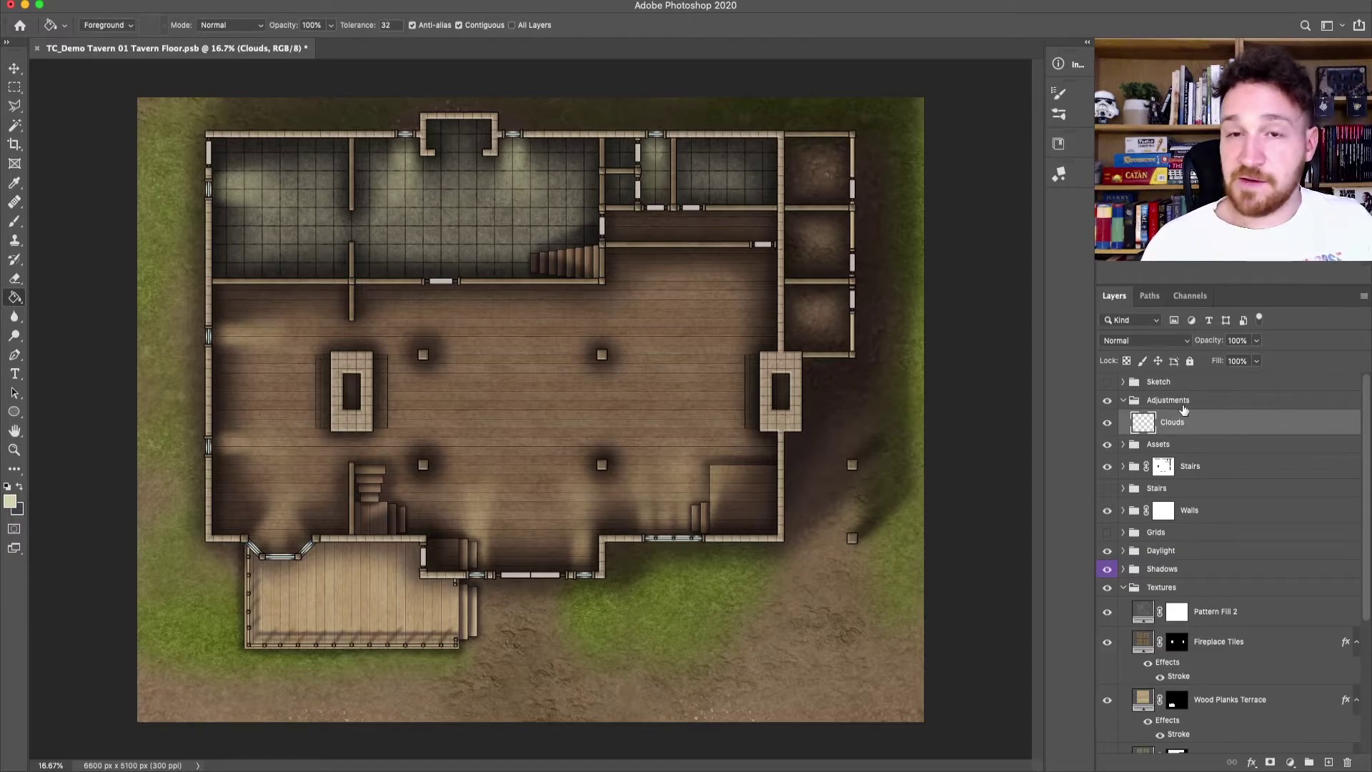
click(592, 387)
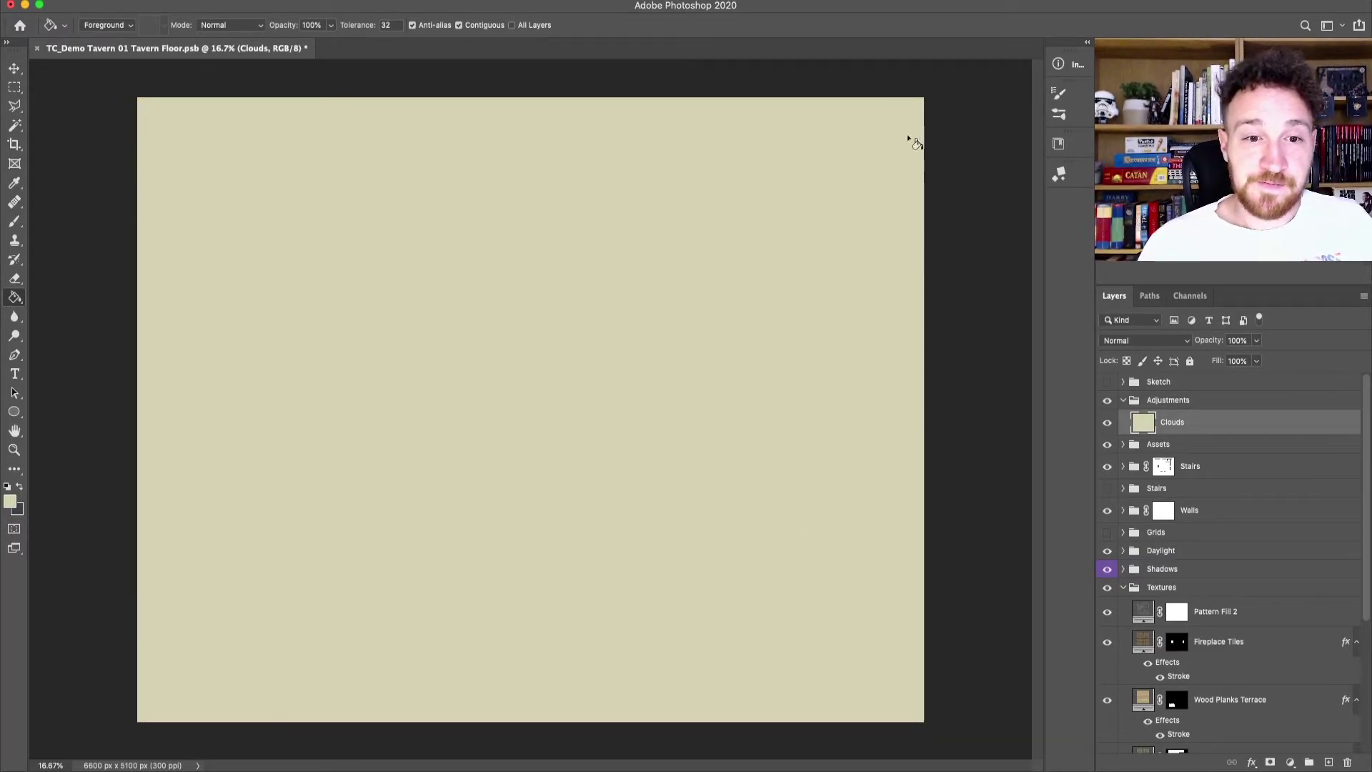
Step: Render the Clouds filter over the beige fill of the Clouds layer
click(357, 1)
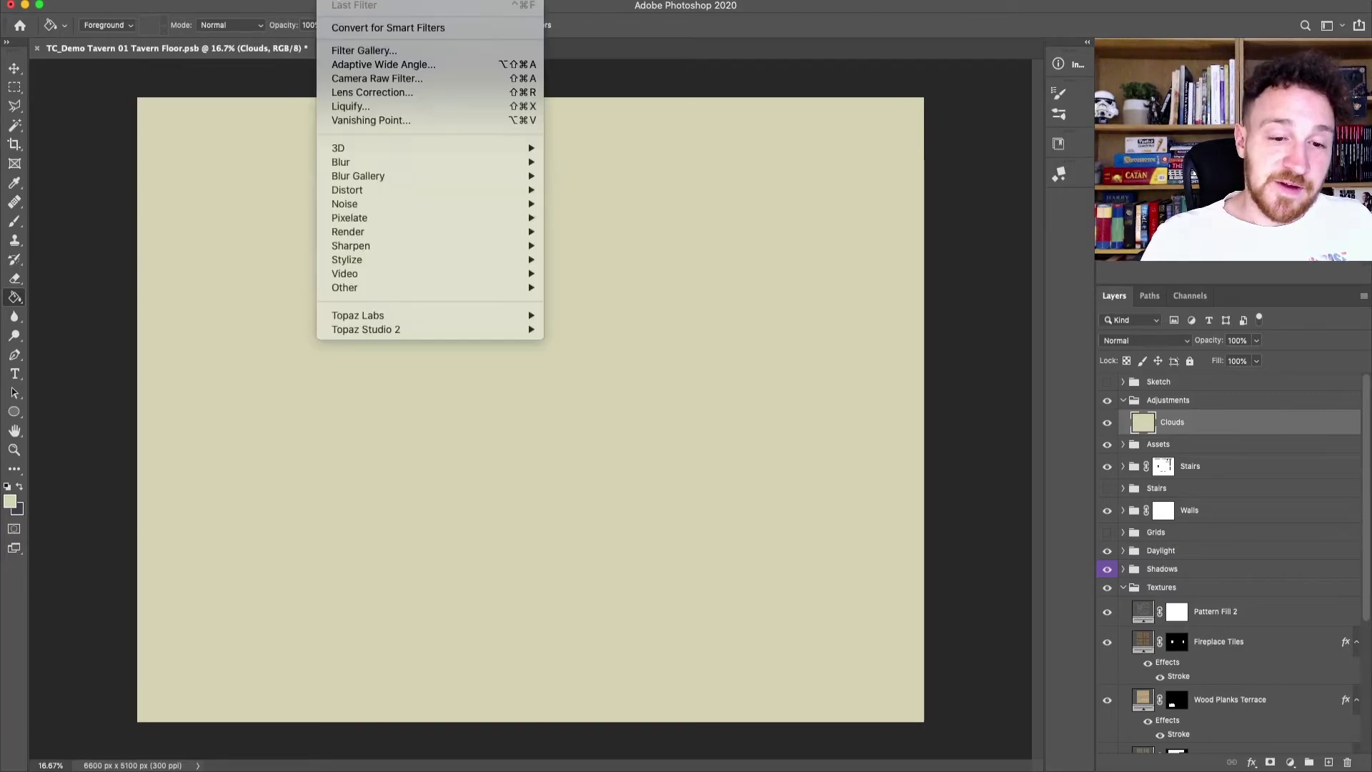
mouse_move(479, 236)
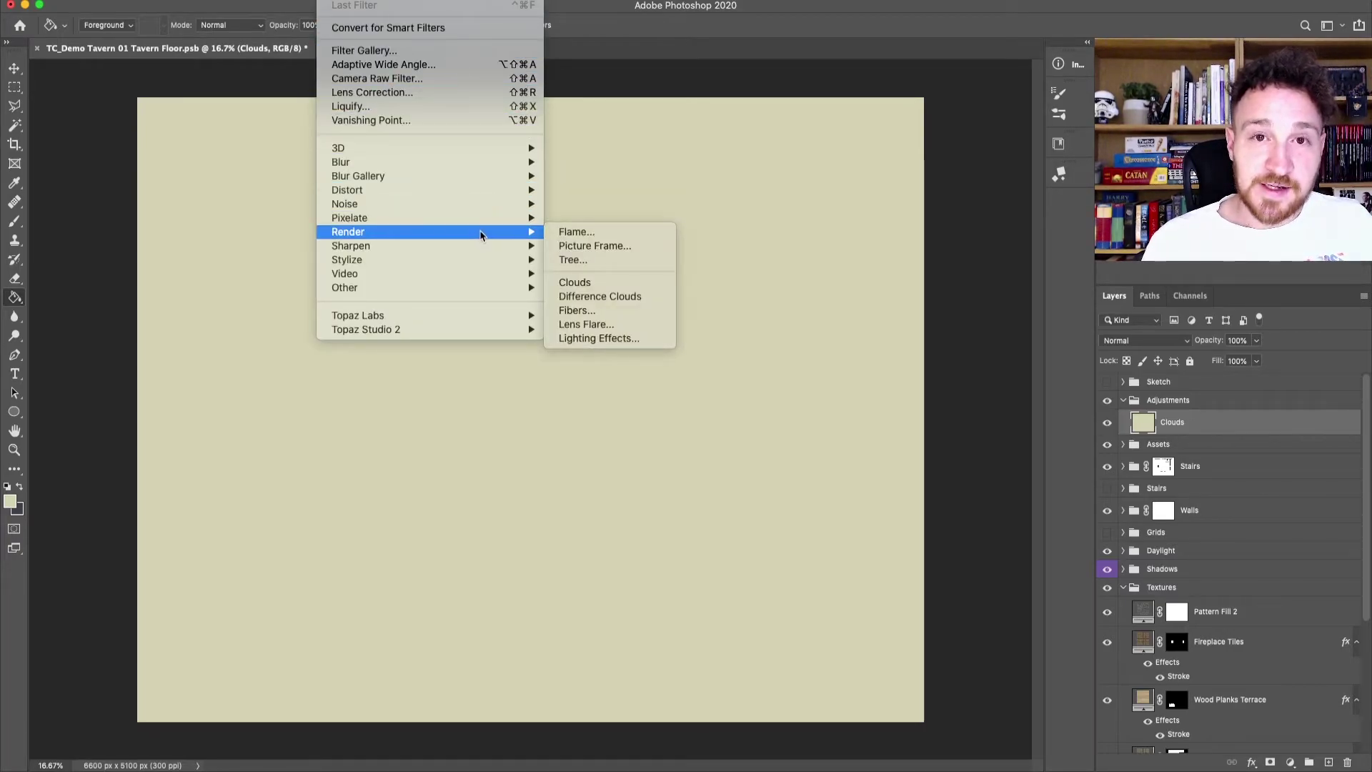
click(624, 284)
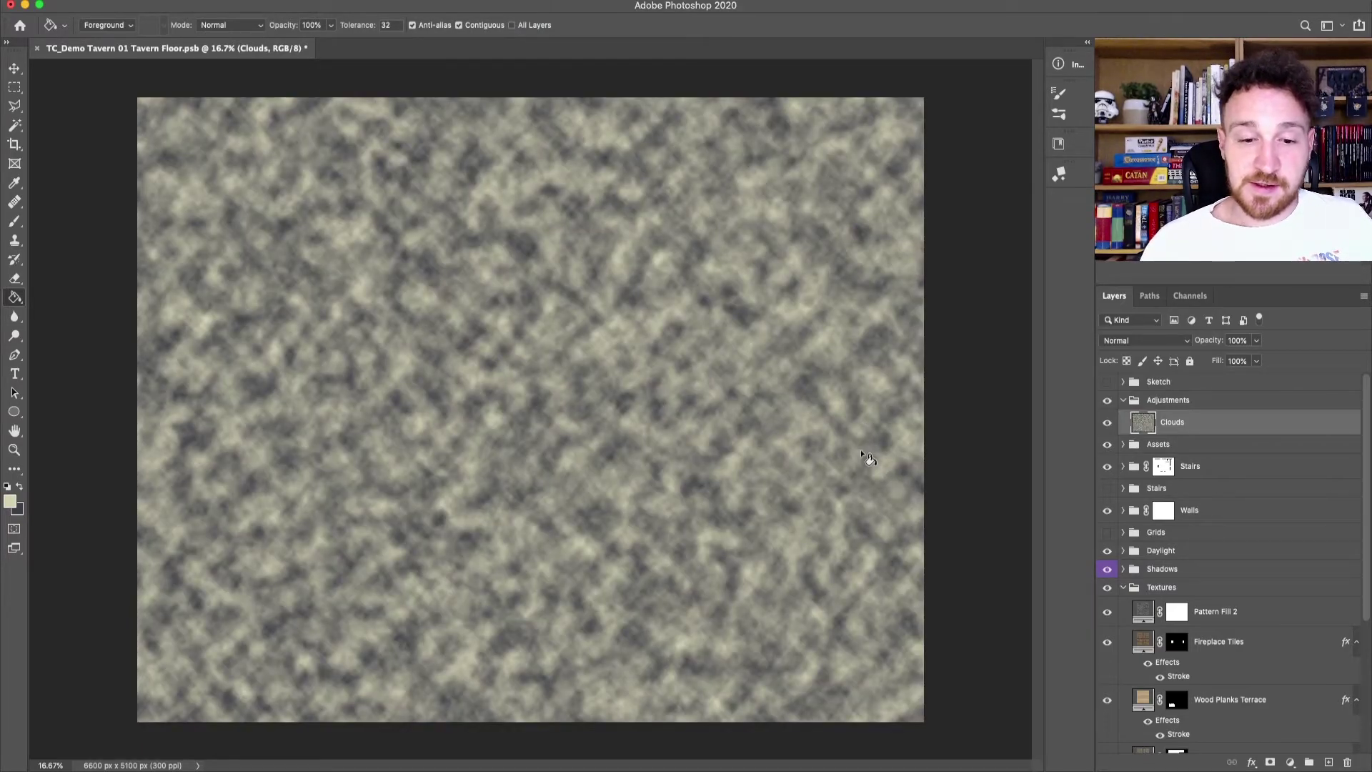
Step: Select a rectangle in the upper-right corner of the clouds and enlarge it about 525% so it covers the whole canvas
click(14, 87)
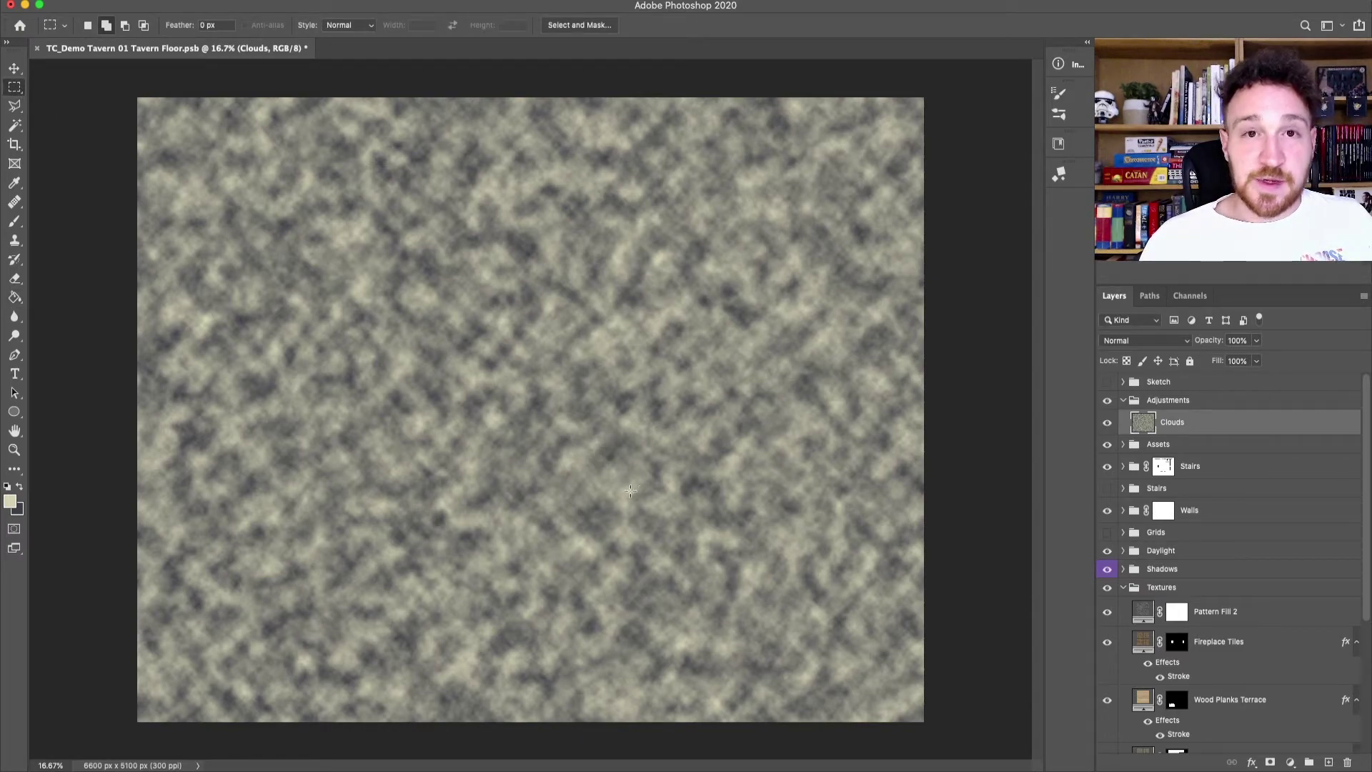
drag(926, 93, 766, 217)
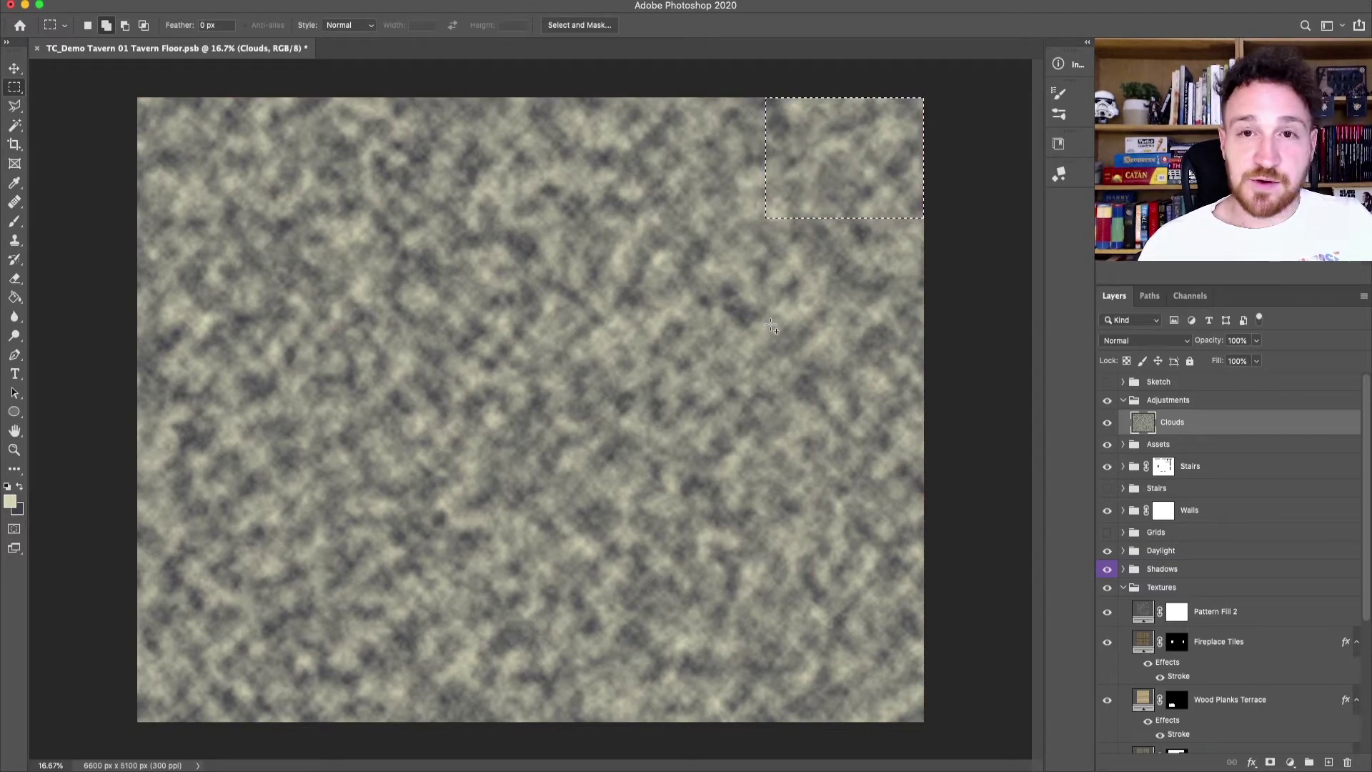
key(super+t)
drag(765, 218, 74, 744)
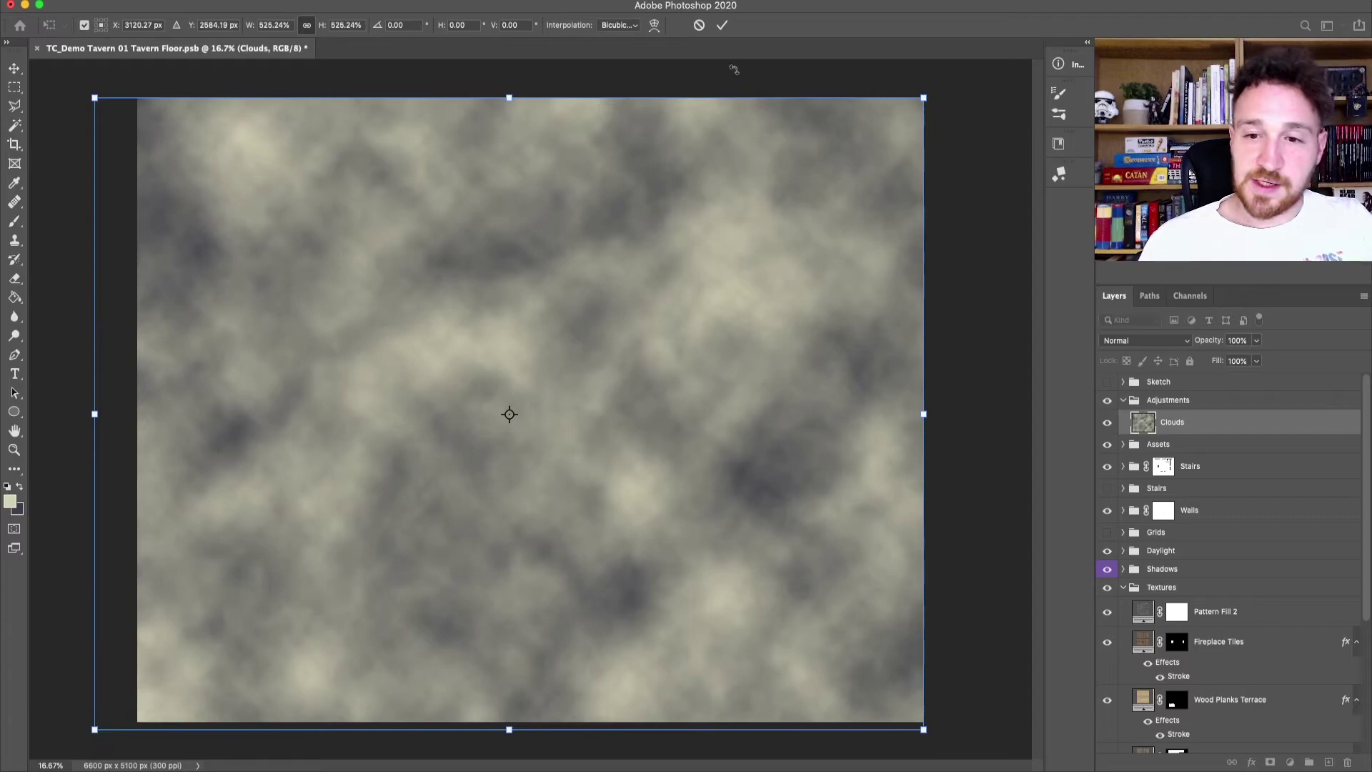
click(722, 24)
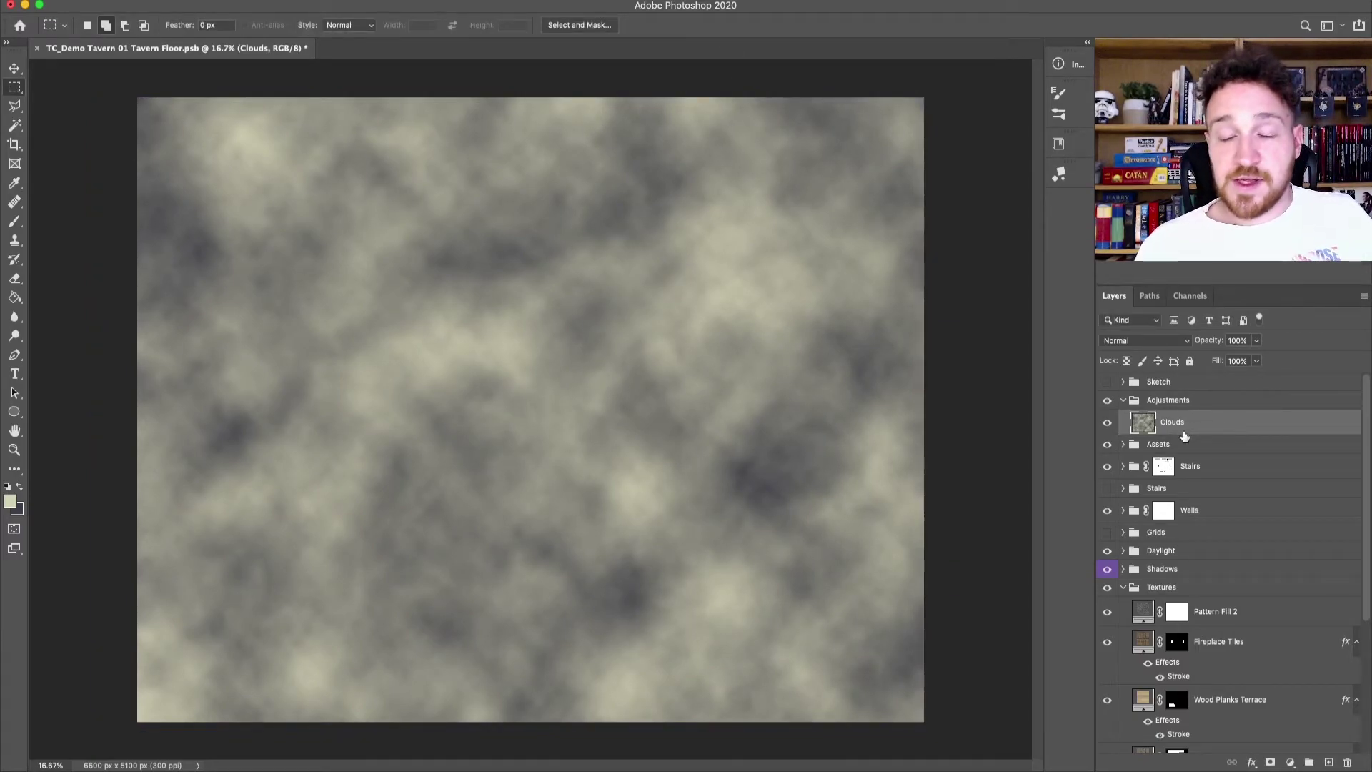
Step: Set the Clouds layer to Overlay at 71% opacity and compare the map with the layer hidden and shown
click(1185, 342)
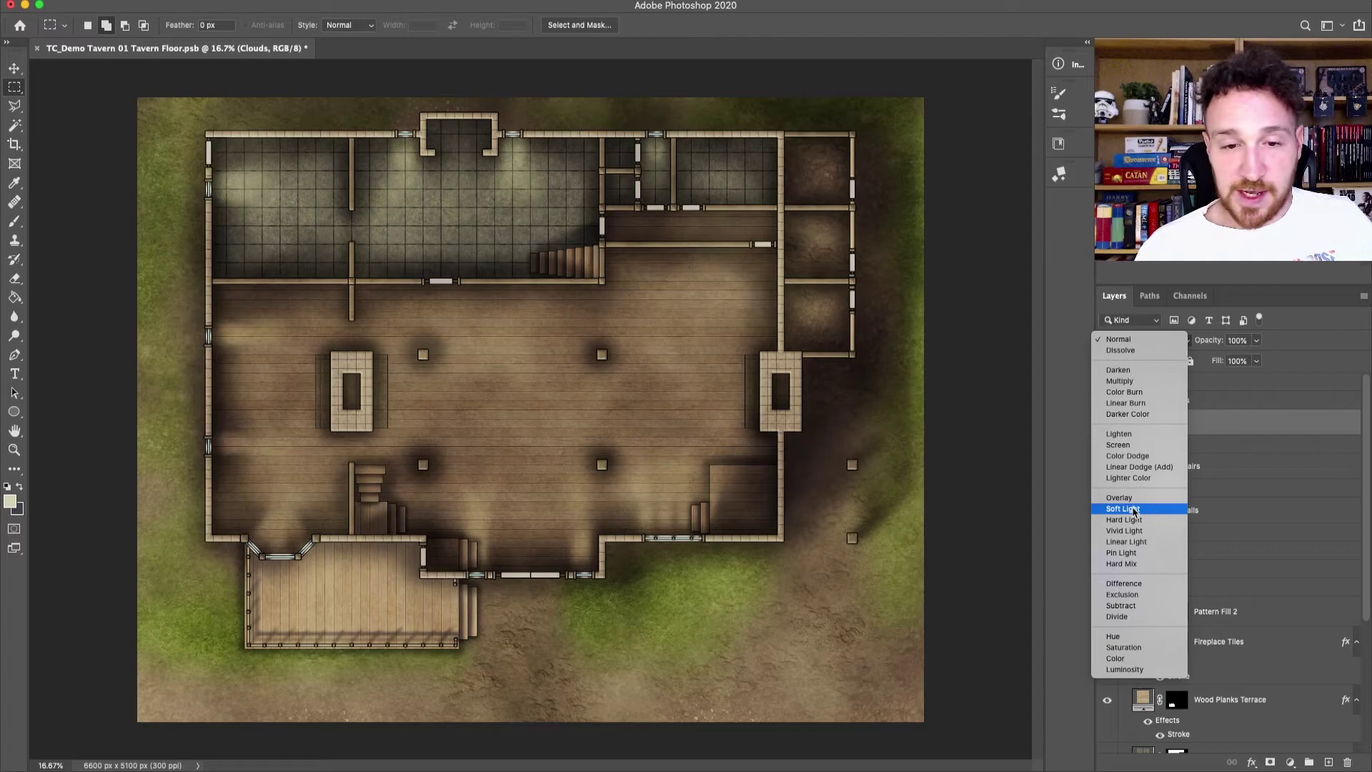
click(1133, 500)
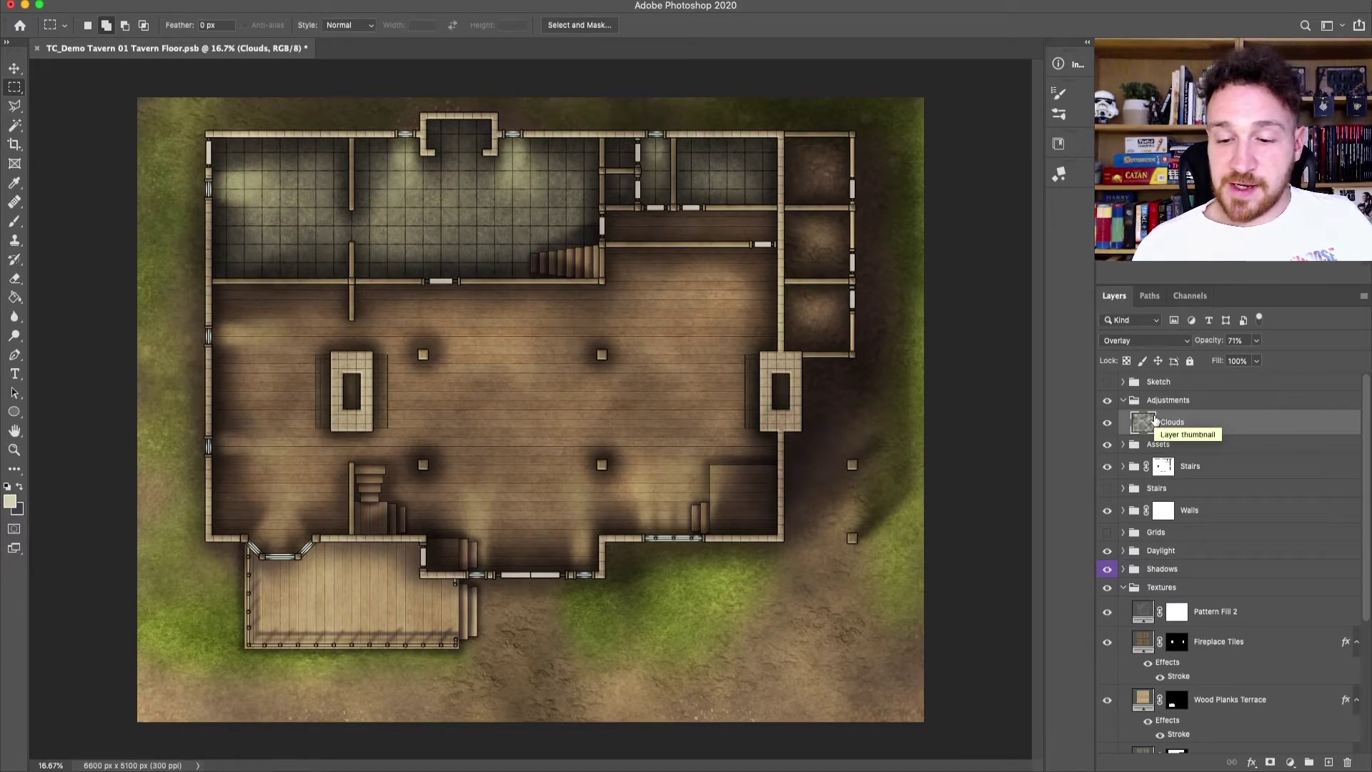
click(1107, 423)
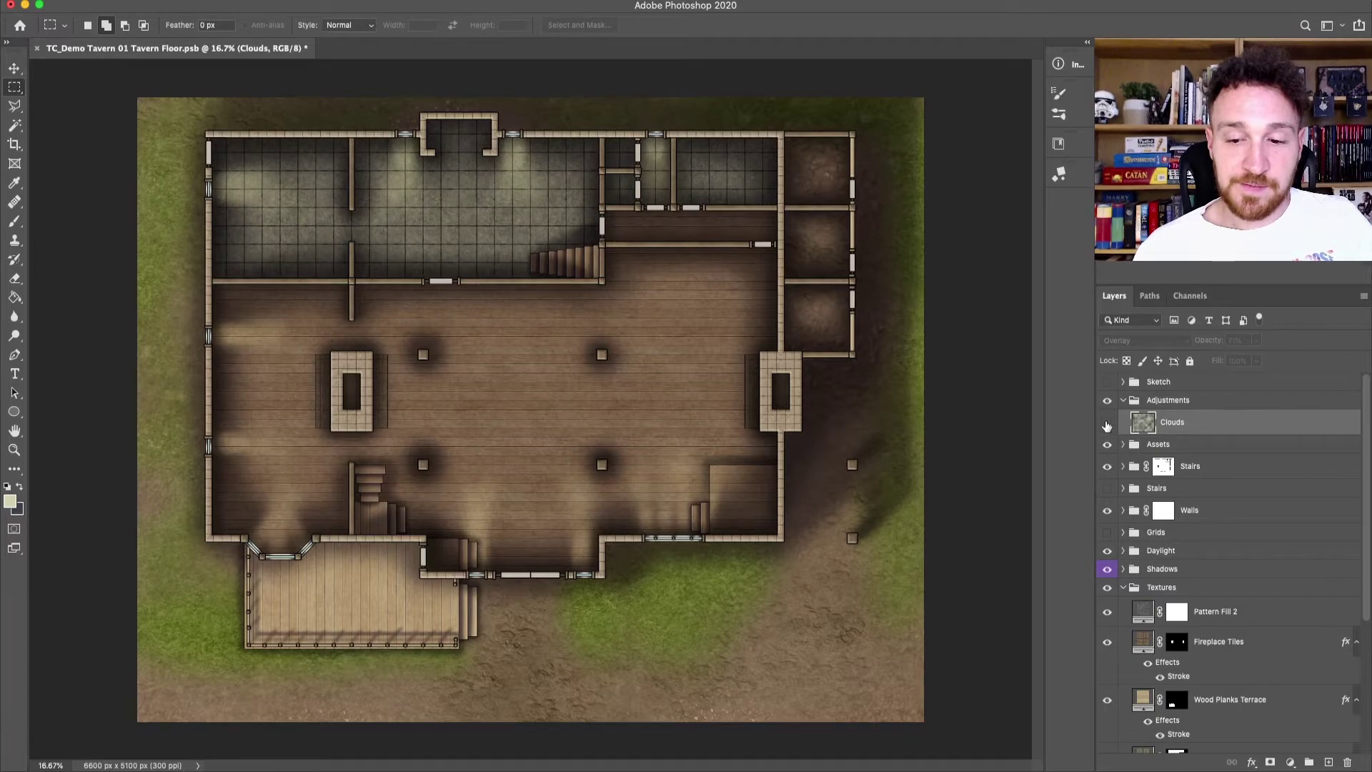
click(1107, 423)
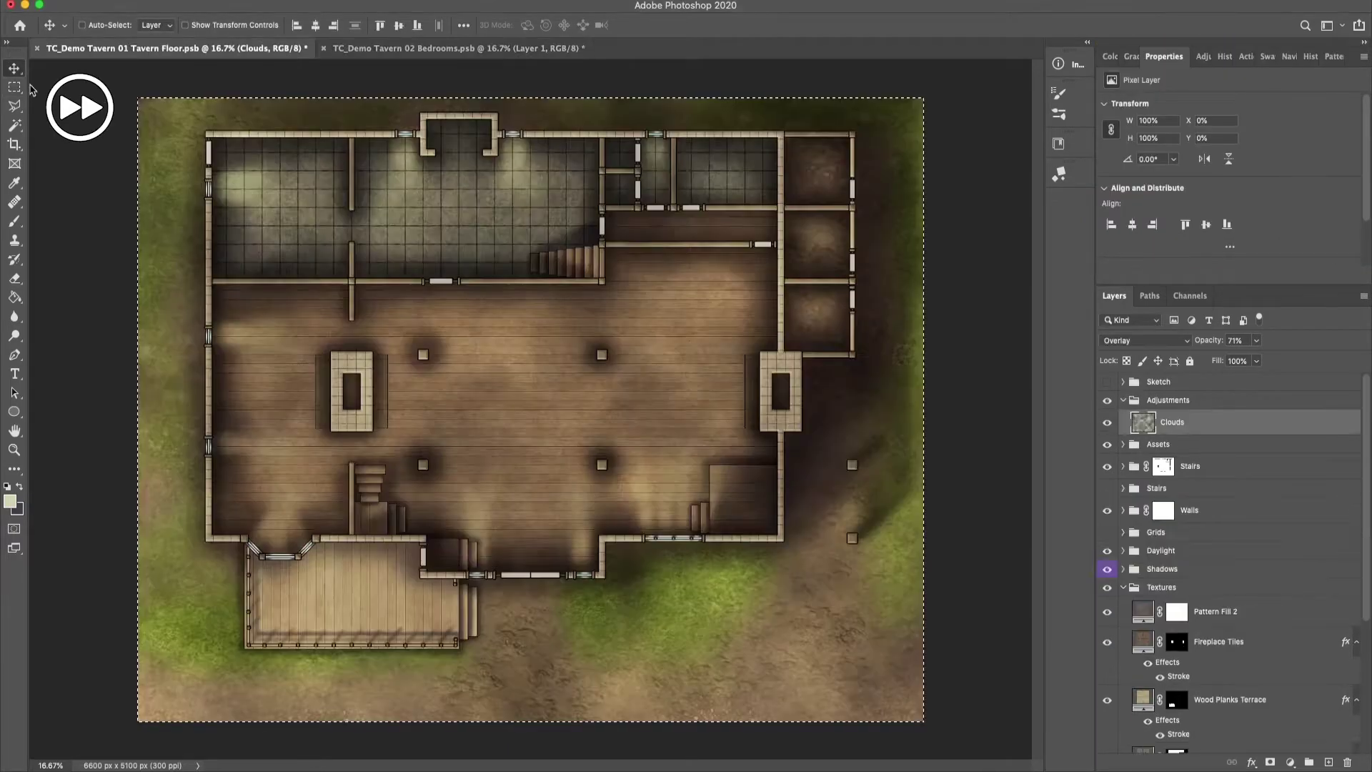
Step: Copy the whole tavern floor map merged and paste it into the Below group of the TC_Demo Tavern 02 Bedrooms document
key(super+a)
click(146, 6)
click(190, 113)
click(457, 48)
click(146, 6)
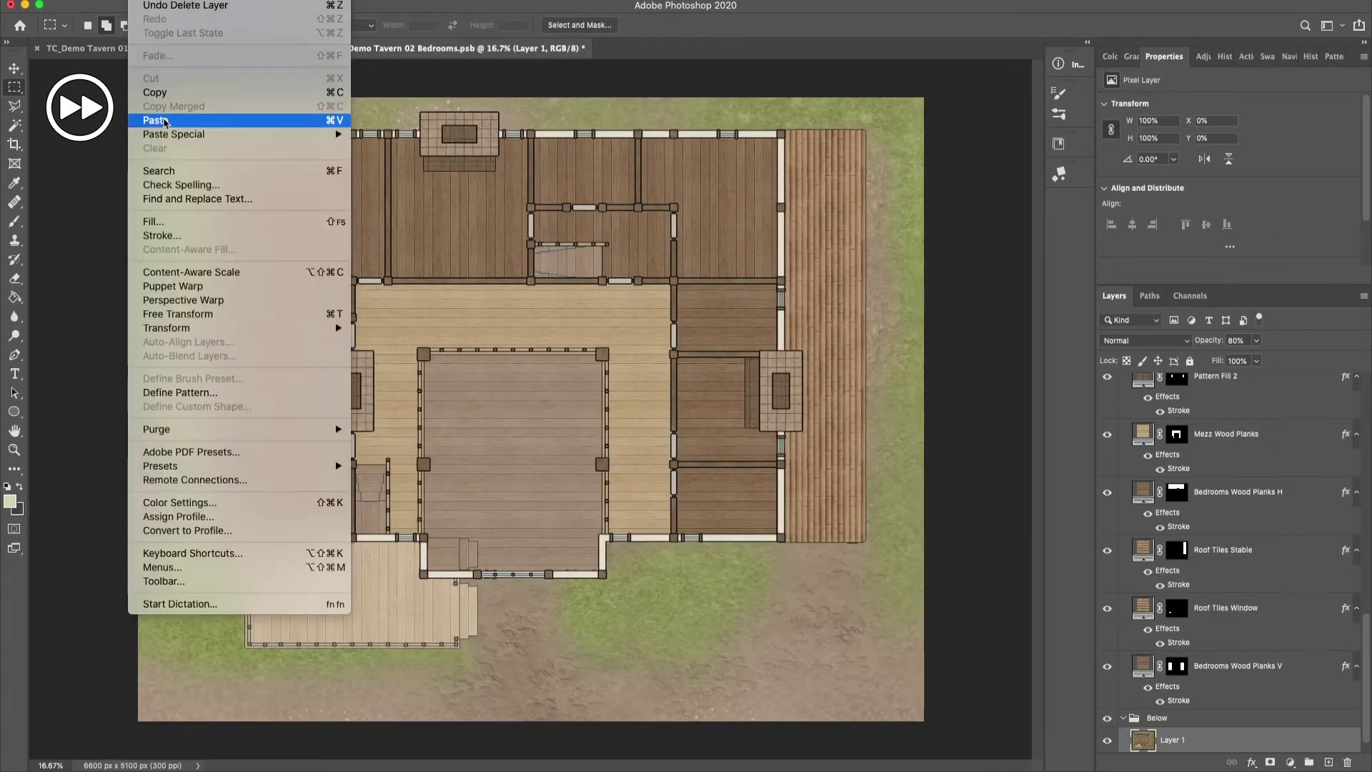
click(156, 120)
Step: Add a Levels adjustment layer above the pasted ground floor and set its black output level to 20
click(1289, 764)
click(1280, 544)
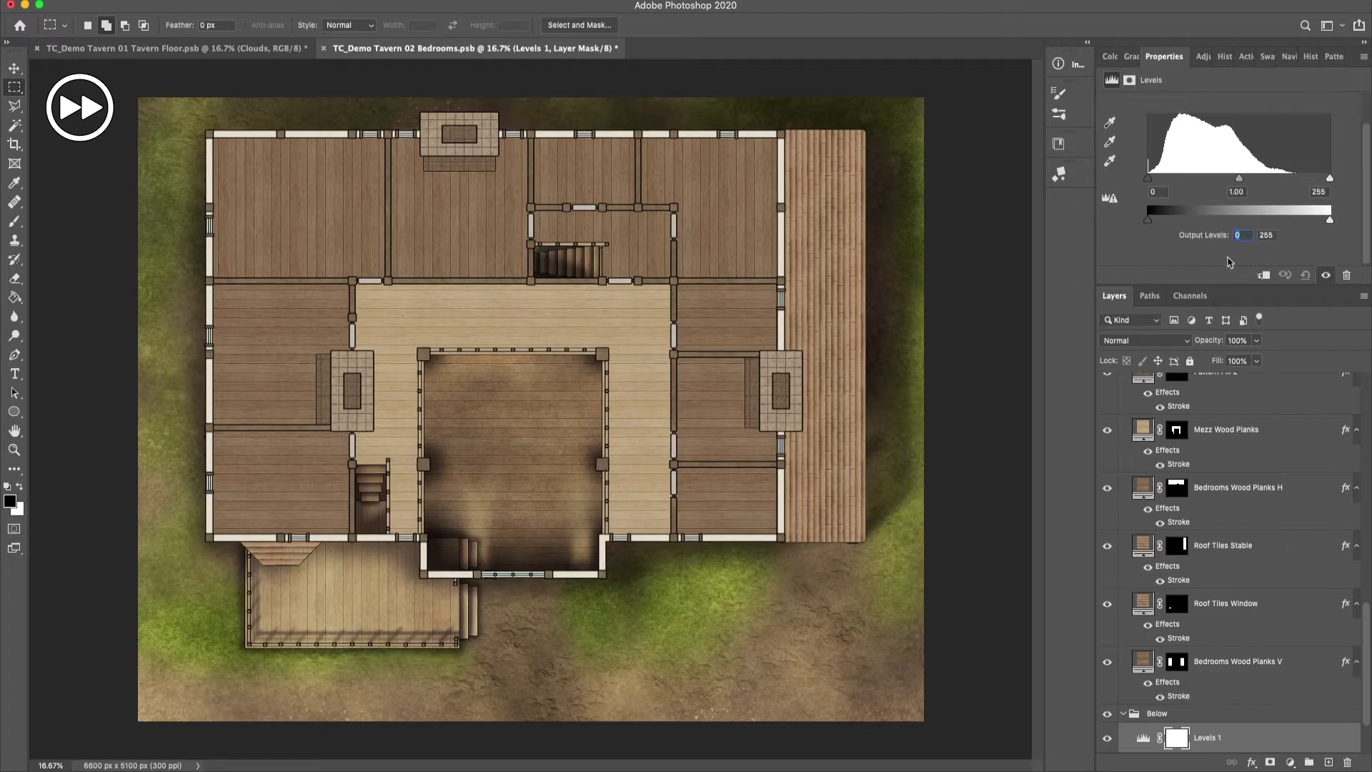
text(20)
Step: Add a Bevel & Emboss effect to the Posts layer with an angle of -125° and an altitude of 45°
drag(1369, 631, 1370, 403)
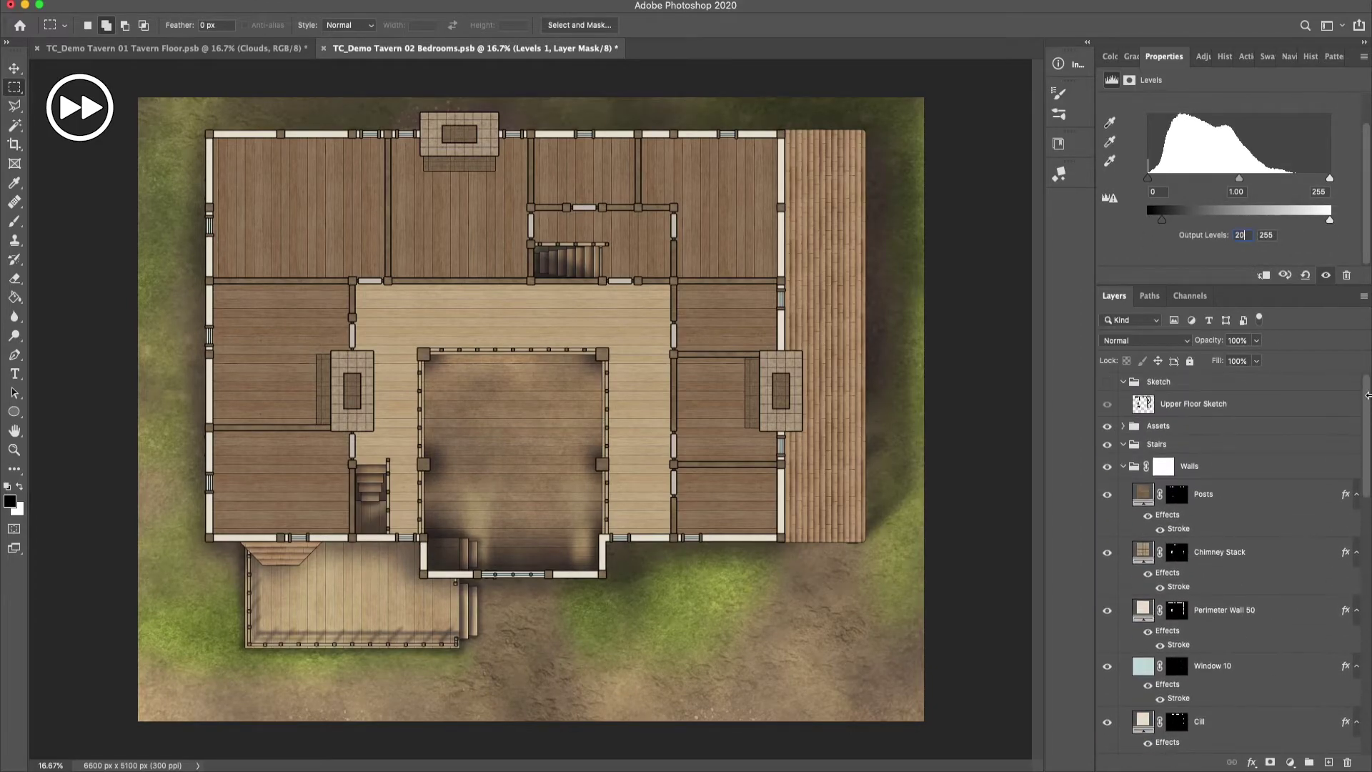
click(1219, 496)
key(super+plus)
right_click(631, 491)
click(14, 73)
click(15, 71)
right_click(637, 482)
click(704, 500)
click(1251, 763)
click(1276, 626)
drag(679, 358, 649, 390)
text(-12545)
click(874, 219)
Step: Add the same Bevel & Emboss effect to the Chimney Stack layer
click(1218, 566)
click(1252, 763)
click(1276, 621)
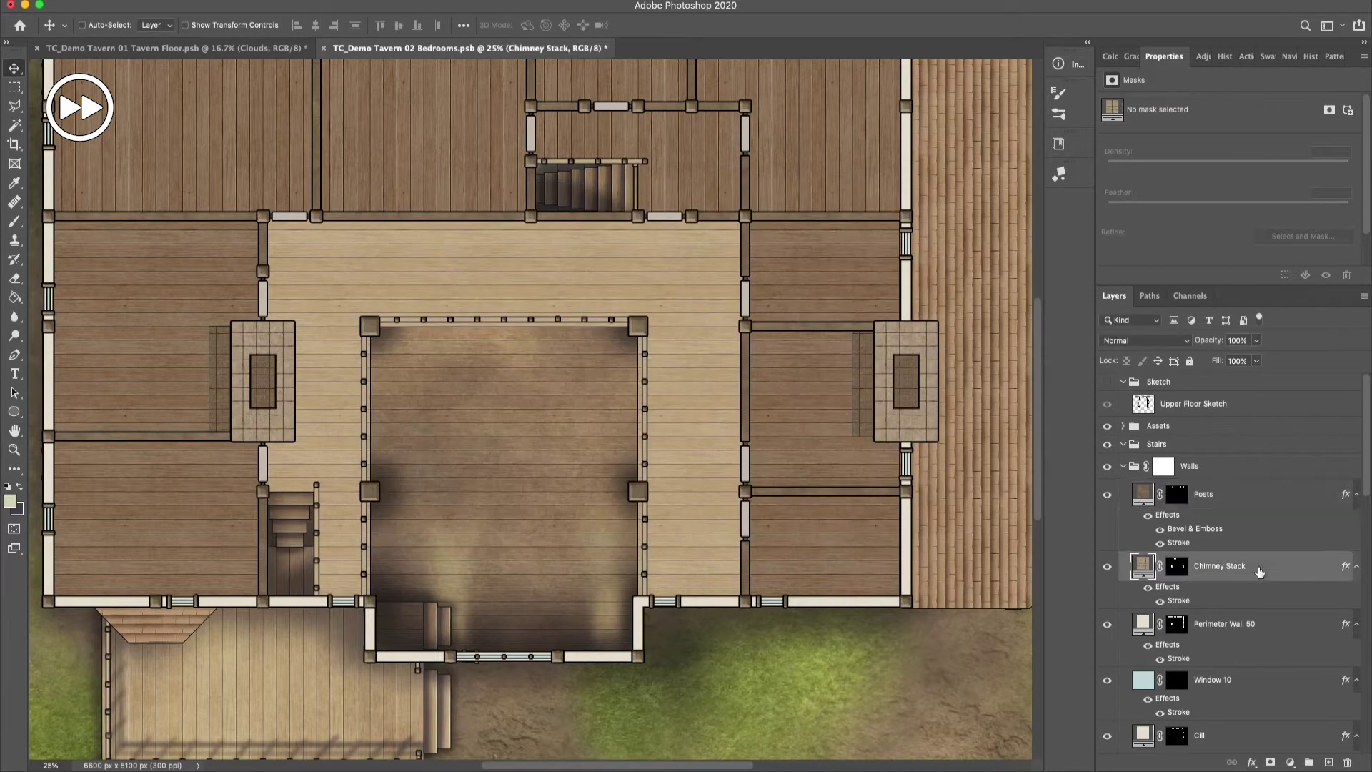
key(Return)
Step: Add a Bevel & Emboss effect to the Perimeter Wall 50 layer
click(1219, 624)
click(1251, 762)
click(1286, 621)
click(647, 250)
click(647, 264)
click(874, 219)
Step: Add a Bevel & Emboss effect to the Interior Walls 40 layer
scroll(1300, 581, down, 2)
click(1257, 566)
click(1251, 763)
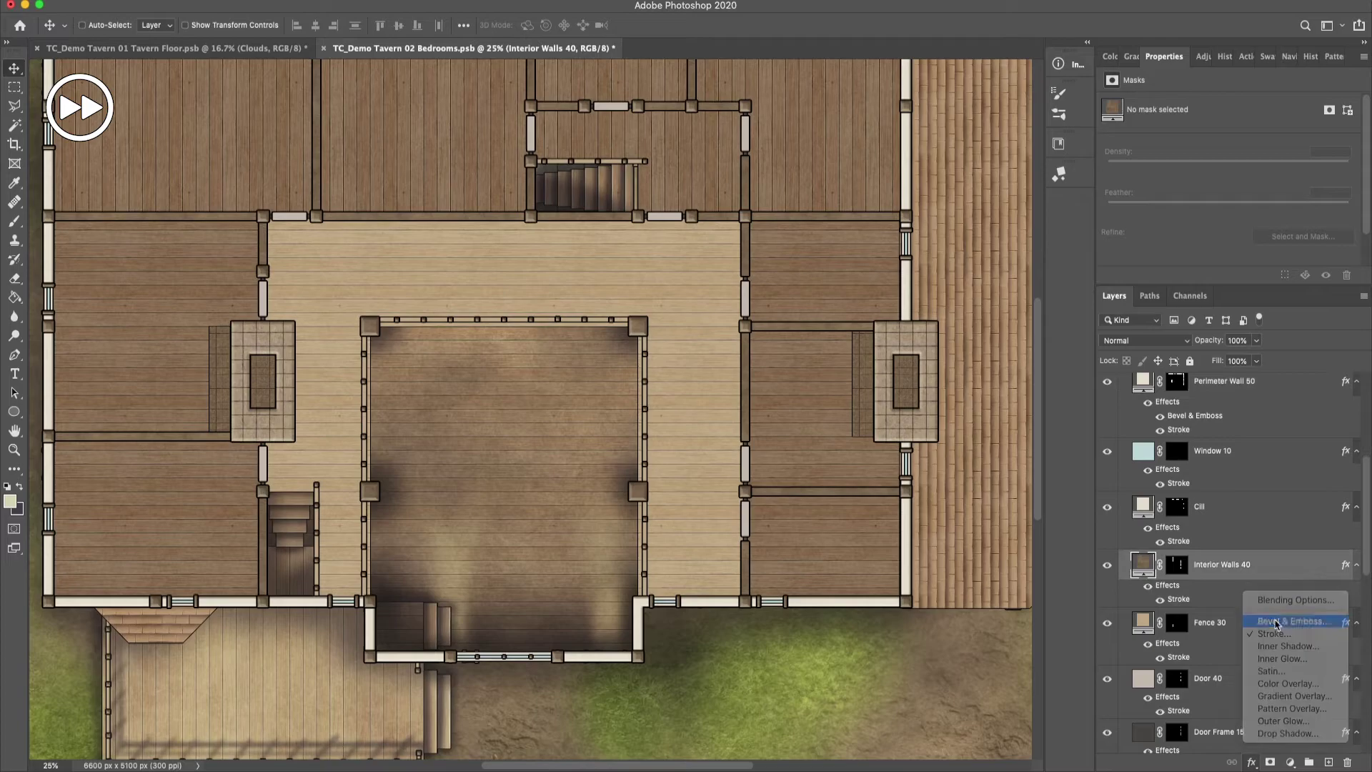
click(1276, 621)
click(874, 219)
Step: Add a Bevel & Emboss effect to the Fence 30 layer
scroll(1363, 562, down, 2)
click(1210, 526)
click(1252, 763)
click(1275, 621)
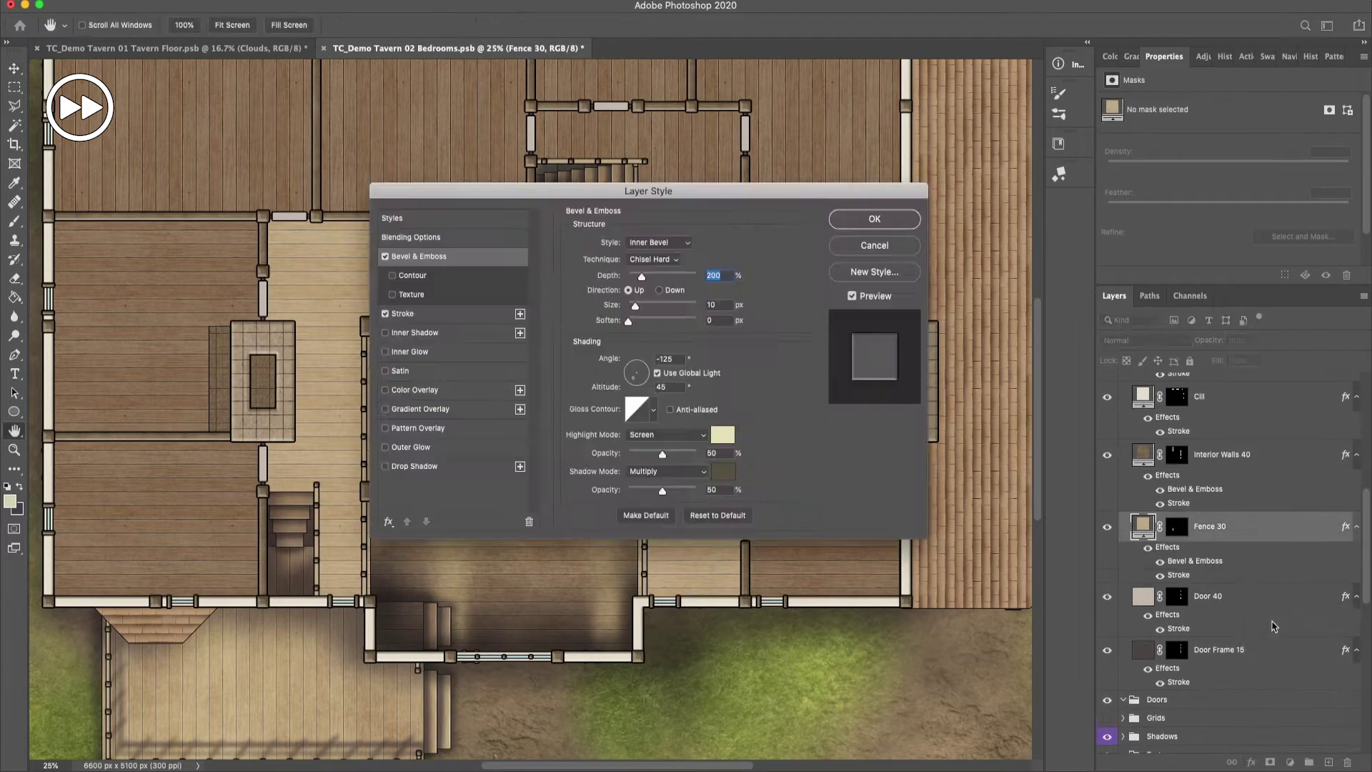
click(874, 218)
scroll(1256, 467, up, 2)
scroll(1256, 467, up, 3)
click(1177, 476)
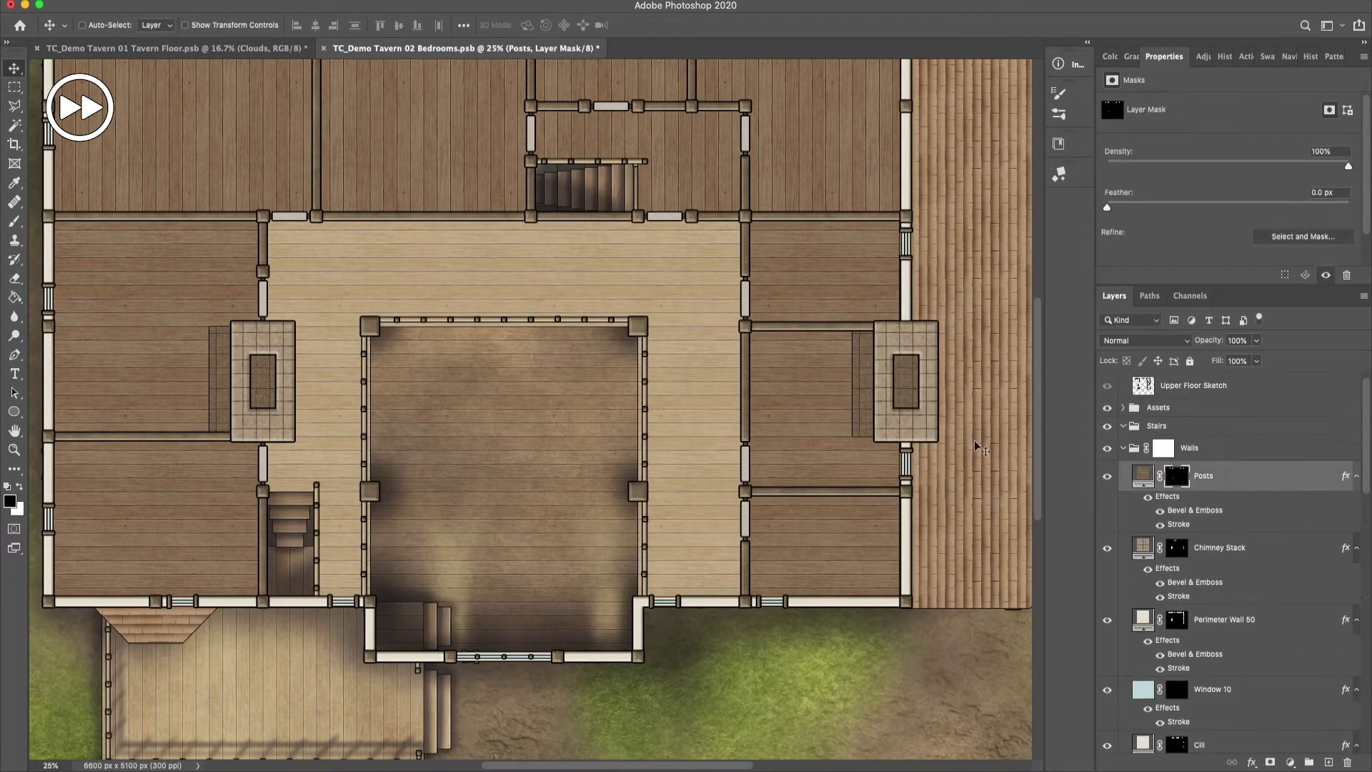
key(b)
key(d)
key(ctrl+apostrophe)
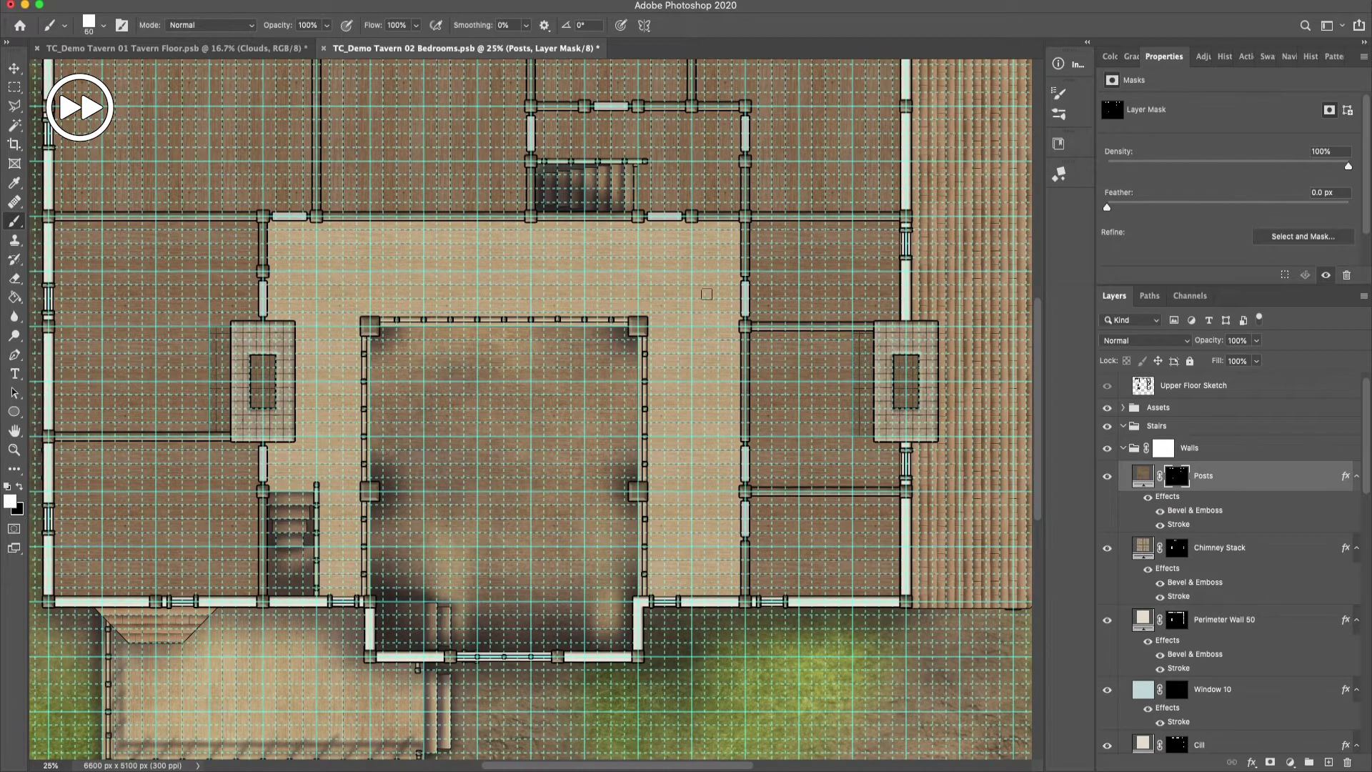
key(ctrl+apostrophe)
key(v)
click(1143, 475)
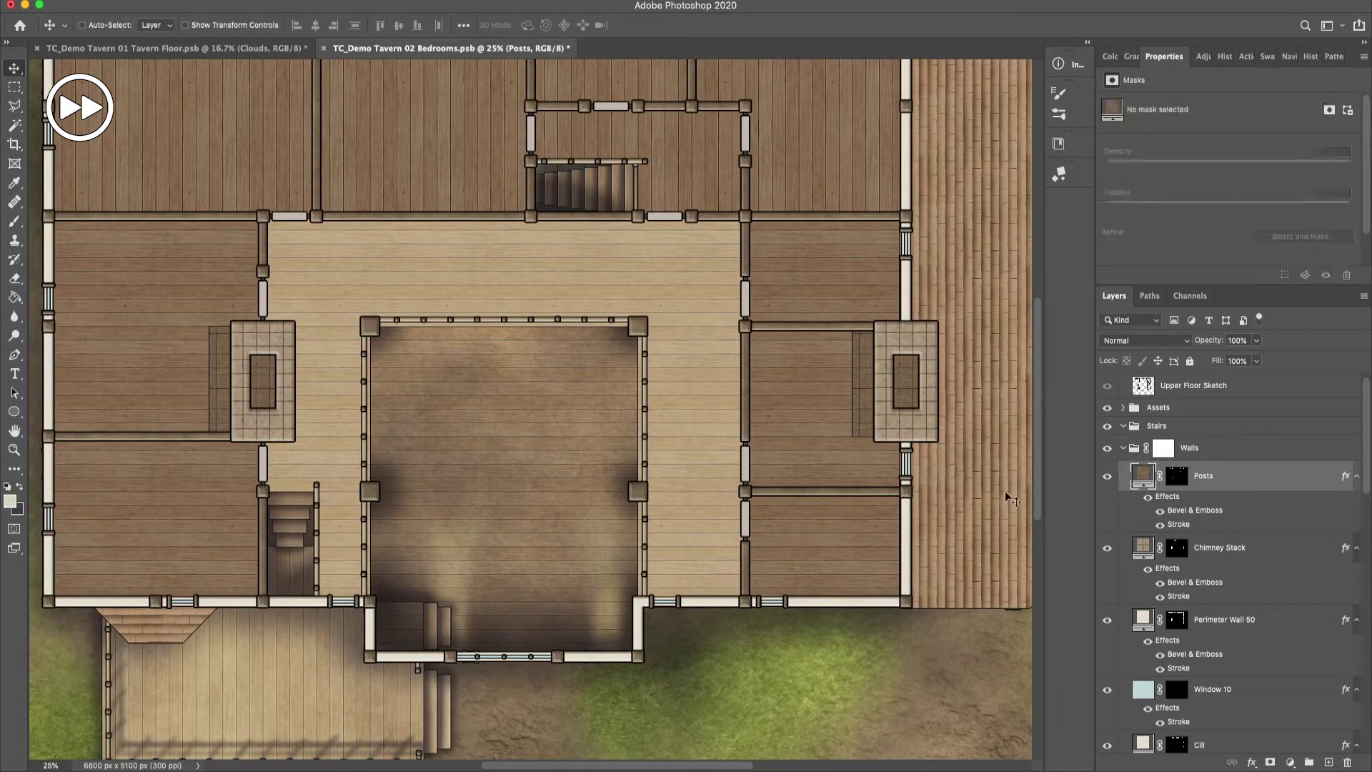
Step: Show the grid, select the upper-floor rooms and mezzanine walkway, and mask the Interior shadows group to that area
key(m)
key(ctrl+minus)
key(ctrl+apostrophe)
drag(423, 134, 781, 146)
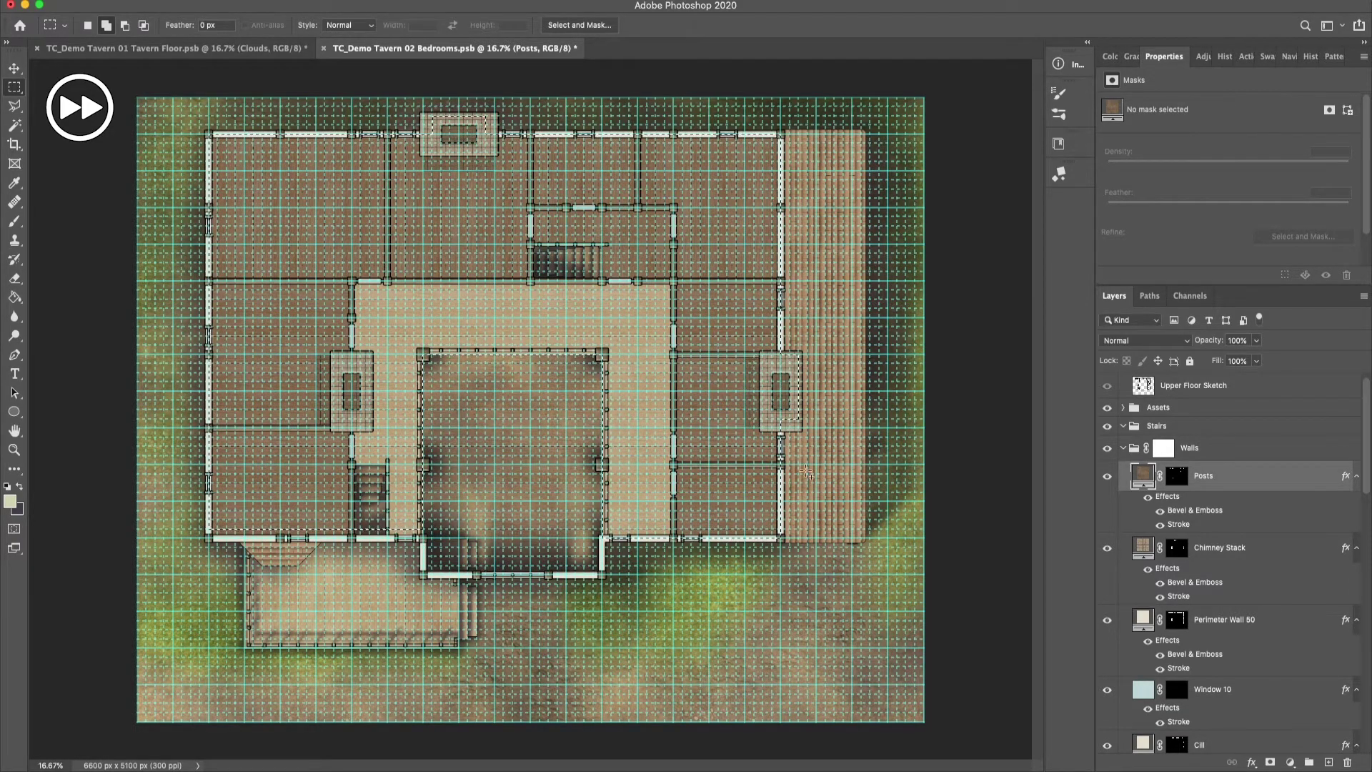
scroll(1215, 543, down, 10)
click(1175, 519)
Step: Mask the Exterior shadows group to the areas of the Roof Tiles Stable and Roof Tiles Window layers
click(1190, 600)
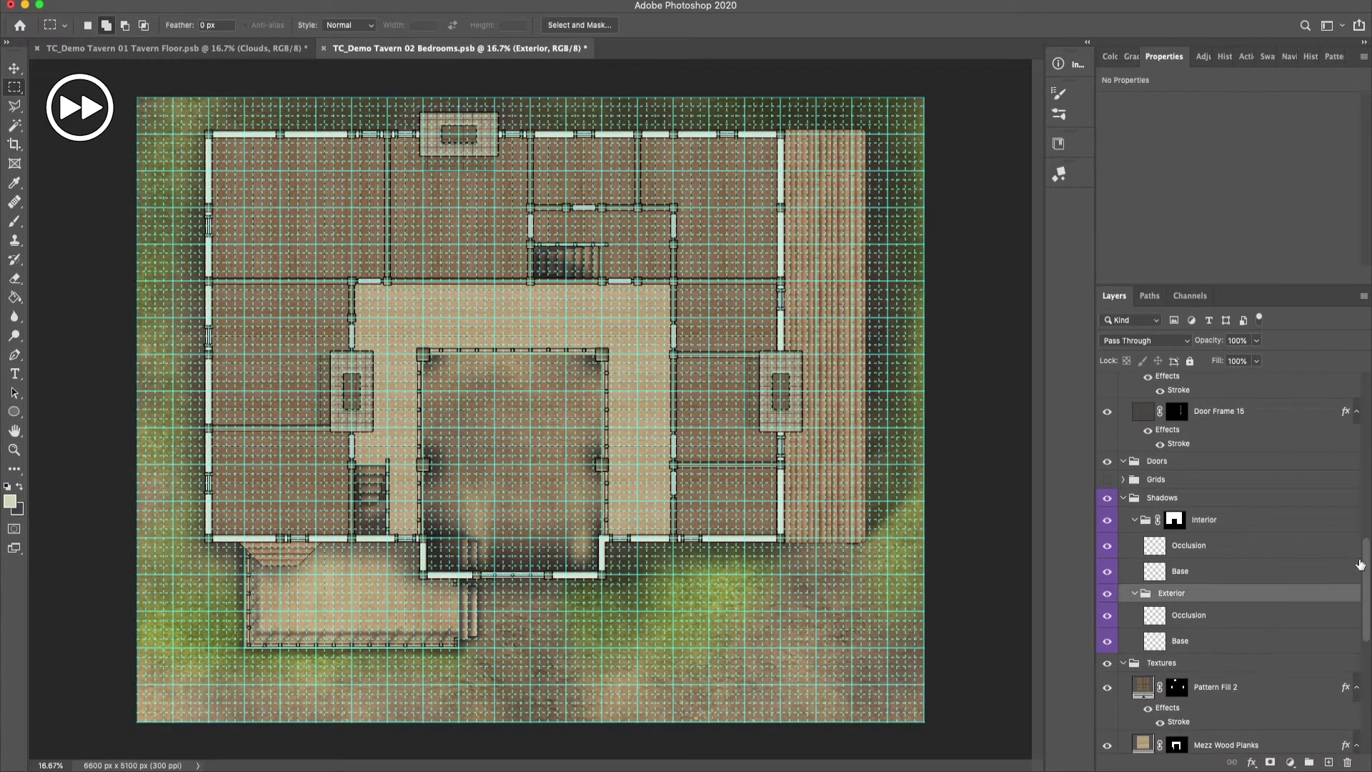
scroll(1179, 611, down, 5)
super+click(1181, 554)
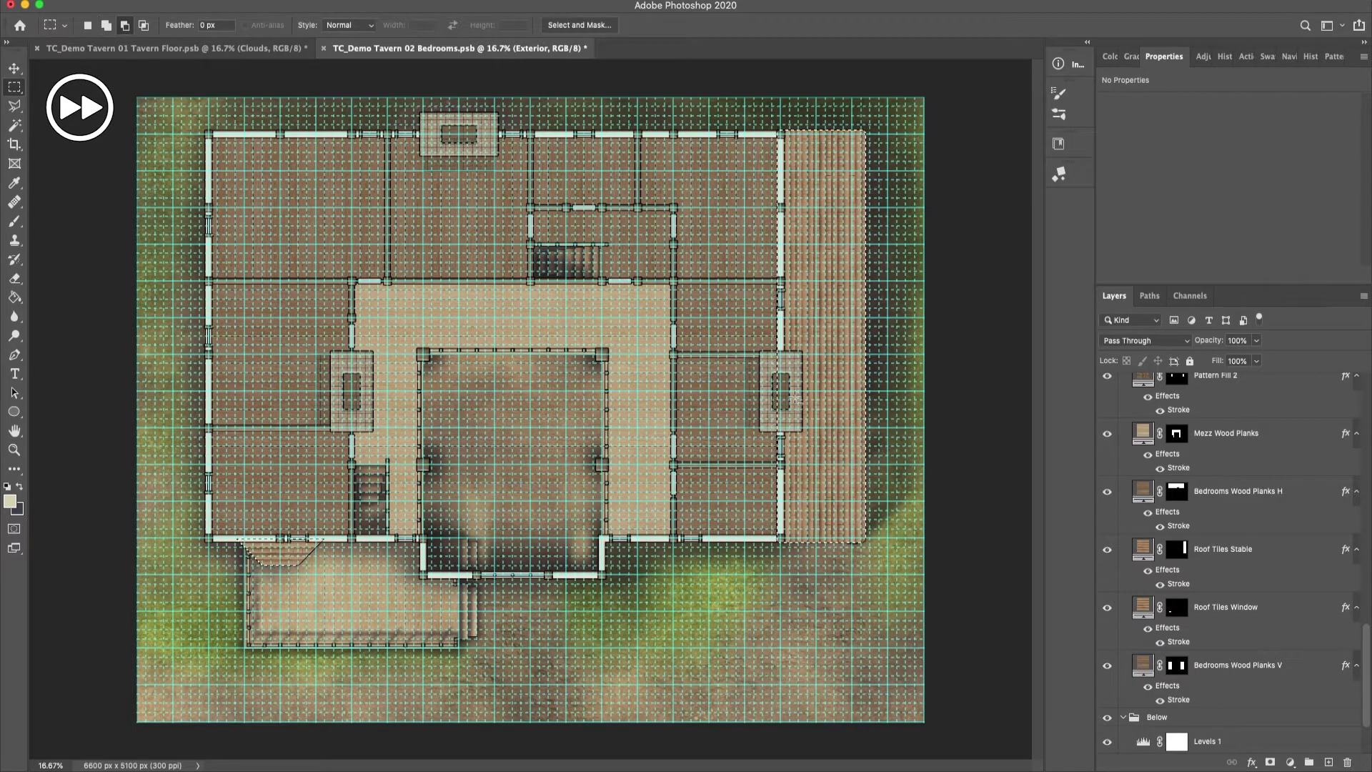
scroll(1208, 572, up, 5)
Step: Hide the grid and paint soft shadows along the outer walls on the interior Base layer with a 600 px brush
click(1208, 572)
key(super+h)
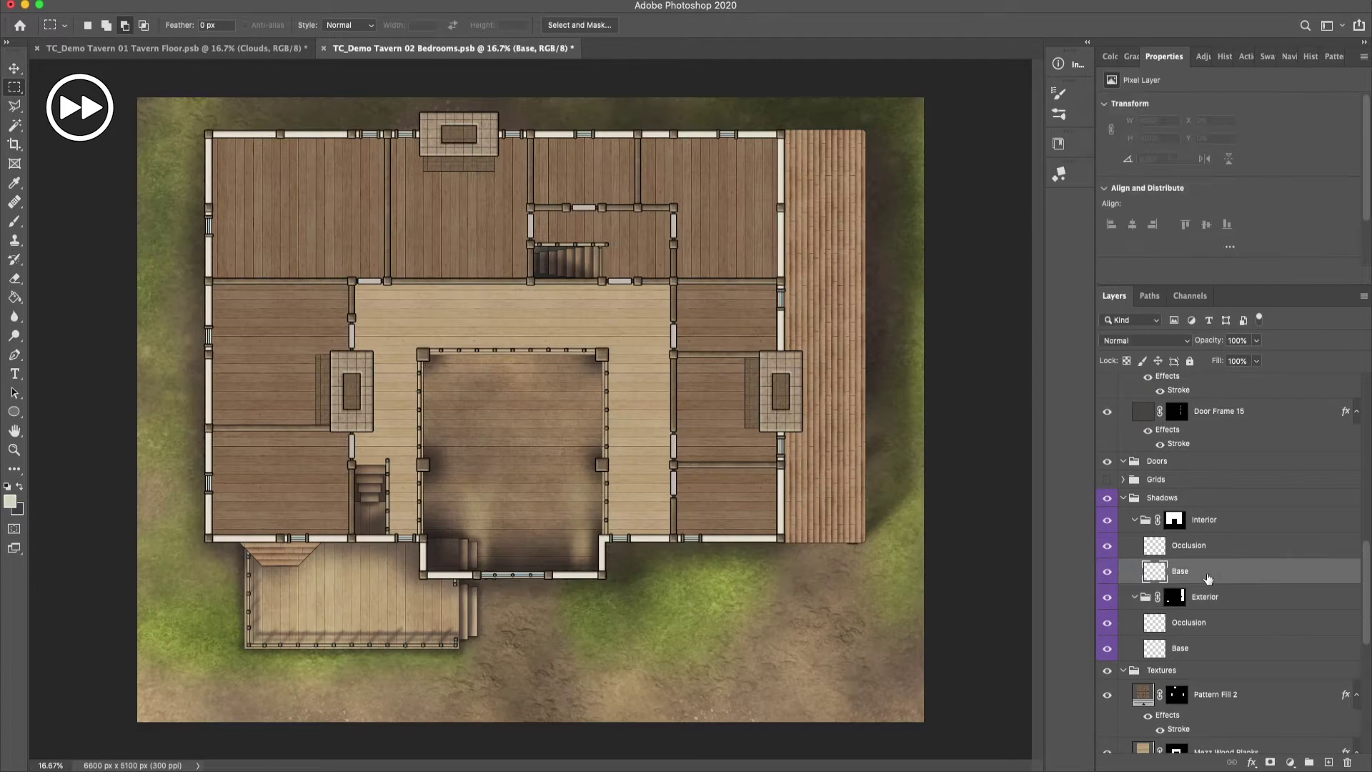
key(b)
click(89, 25)
click(10, 501)
click(371, 212)
mouse_move(210, 132)
mouse_down()
mouse_move(214, 374)
mouse_move(311, 535)
mouse_move(595, 569)
mouse_move(750, 537)
mouse_move(781, 393)
mouse_move(496, 136)
mouse_up()
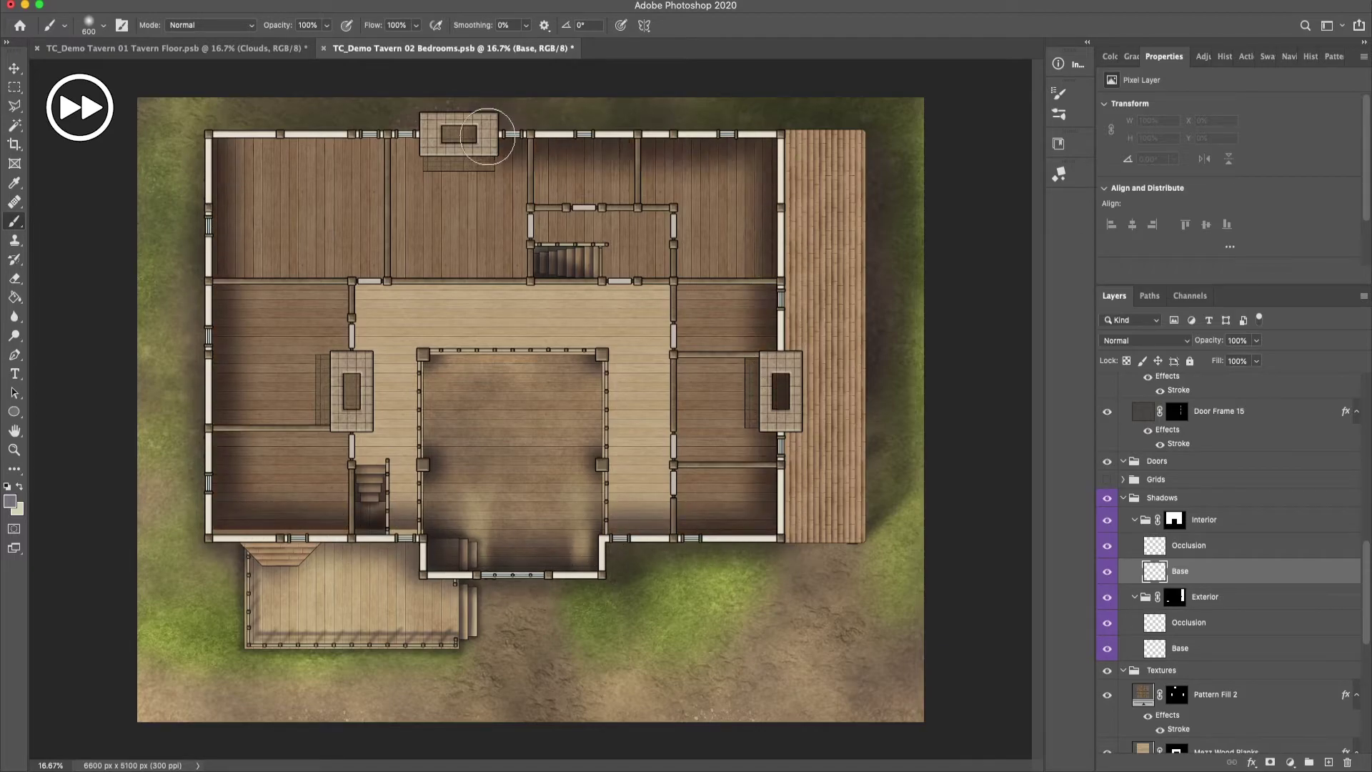
Step: Paint on the Interior group's mask inside a rectangular selection along the building's lower-left wall, then clear the selection
click(1174, 520)
key(m)
drag(209, 473, 423, 537)
key(b)
drag(215, 533, 419, 535)
key(ctrl+d)
Step: Paint base shadows along the bedroom walls and around the mezzanine on the interior Base layer using progressively smaller brushes
click(1180, 571)
mouse_move(229, 300)
mouse_down()
mouse_move(343, 257)
mouse_move(384, 124)
mouse_move(352, 515)
mouse_move(336, 343)
mouse_move(679, 301)
mouse_move(600, 280)
mouse_move(643, 215)
mouse_move(586, 243)
mouse_up()
key(bracketleft)
key(bracketleft)
mouse_move(418, 343)
mouse_down()
mouse_move(423, 447)
mouse_move(456, 353)
mouse_move(608, 375)
mouse_move(655, 462)
mouse_move(424, 354)
mouse_move(427, 468)
mouse_move(605, 354)
mouse_move(437, 475)
mouse_move(393, 554)
mouse_up()
key(bracketleft)
key(bracketleft)
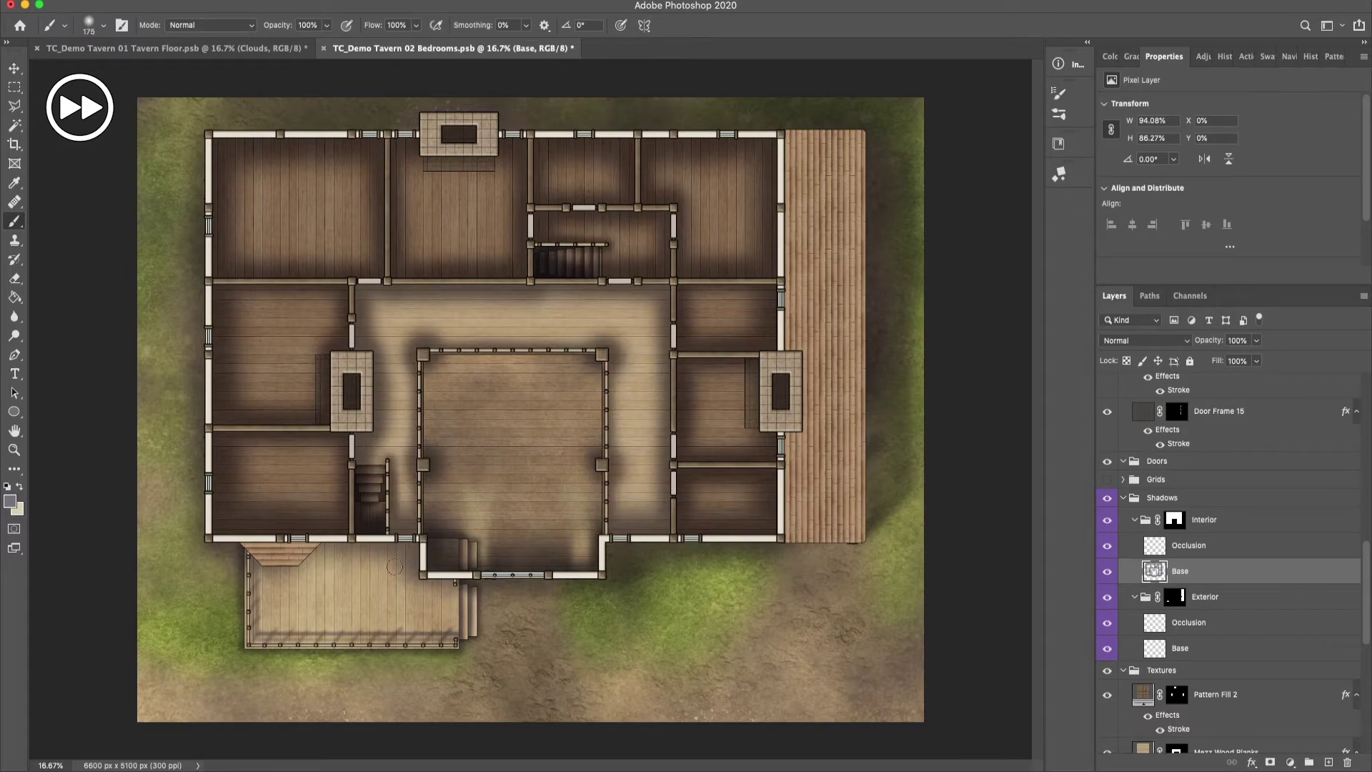
mouse_move(763, 165)
mouse_down()
mouse_move(348, 154)
mouse_move(262, 271)
mouse_move(376, 238)
mouse_move(465, 294)
mouse_move(229, 315)
mouse_move(691, 477)
mouse_up()
drag(654, 307, 382, 311)
drag(664, 540, 664, 311)
Step: Choose a darker colour and paint tighter shadows along the left rooms' walls and the mezzanine railing on the interior Occlusion layer
click(1200, 547)
click(10, 501)
click(63, 363)
click(372, 211)
key(bracketleft)
key(bracketleft)
mouse_move(216, 148)
mouse_down()
mouse_move(215, 397)
mouse_move(422, 540)
mouse_move(228, 429)
mouse_up()
drag(350, 350, 229, 282)
mouse_move(212, 139)
mouse_down()
mouse_move(383, 145)
mouse_move(407, 266)
mouse_move(434, 134)
mouse_move(541, 144)
mouse_move(531, 260)
mouse_move(357, 283)
mouse_move(368, 357)
mouse_move(442, 430)
mouse_up()
mouse_move(419, 356)
mouse_down()
mouse_move(420, 512)
mouse_move(602, 351)
mouse_up()
drag(602, 352, 606, 532)
click(613, 468)
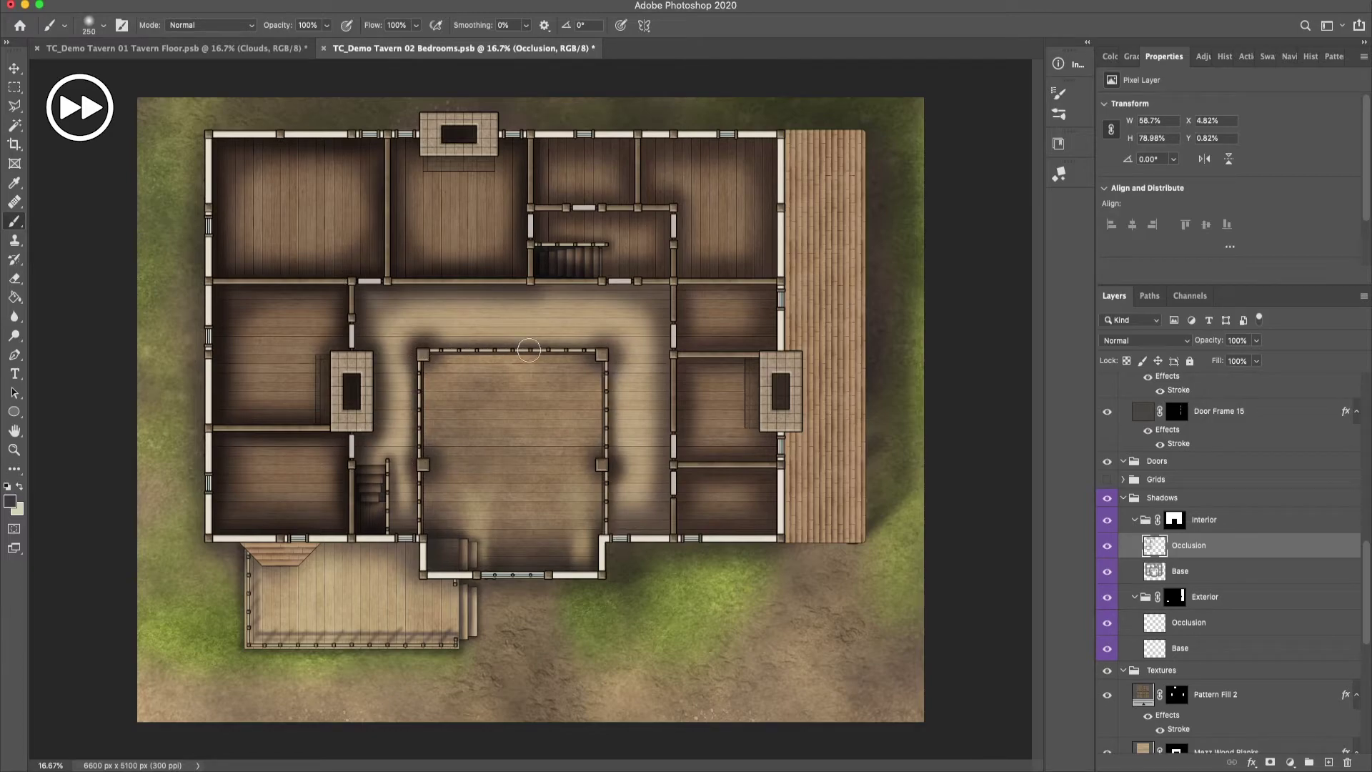
Step: Paint occlusion shadows around the upper staircase and along the walls of the right-hand bedrooms with a smaller brush
mouse_move(531, 207)
mouse_down()
mouse_move(645, 200)
mouse_move(775, 131)
mouse_move(676, 212)
mouse_move(534, 265)
mouse_move(601, 253)
mouse_up()
key(bracketleft)
drag(674, 287, 674, 532)
mouse_move(679, 352)
mouse_down()
mouse_move(781, 289)
mouse_move(778, 355)
mouse_up()
drag(777, 355, 779, 452)
mouse_move(679, 464)
mouse_down()
mouse_move(787, 466)
mouse_move(690, 534)
mouse_move(611, 534)
mouse_up()
key(bracketright)
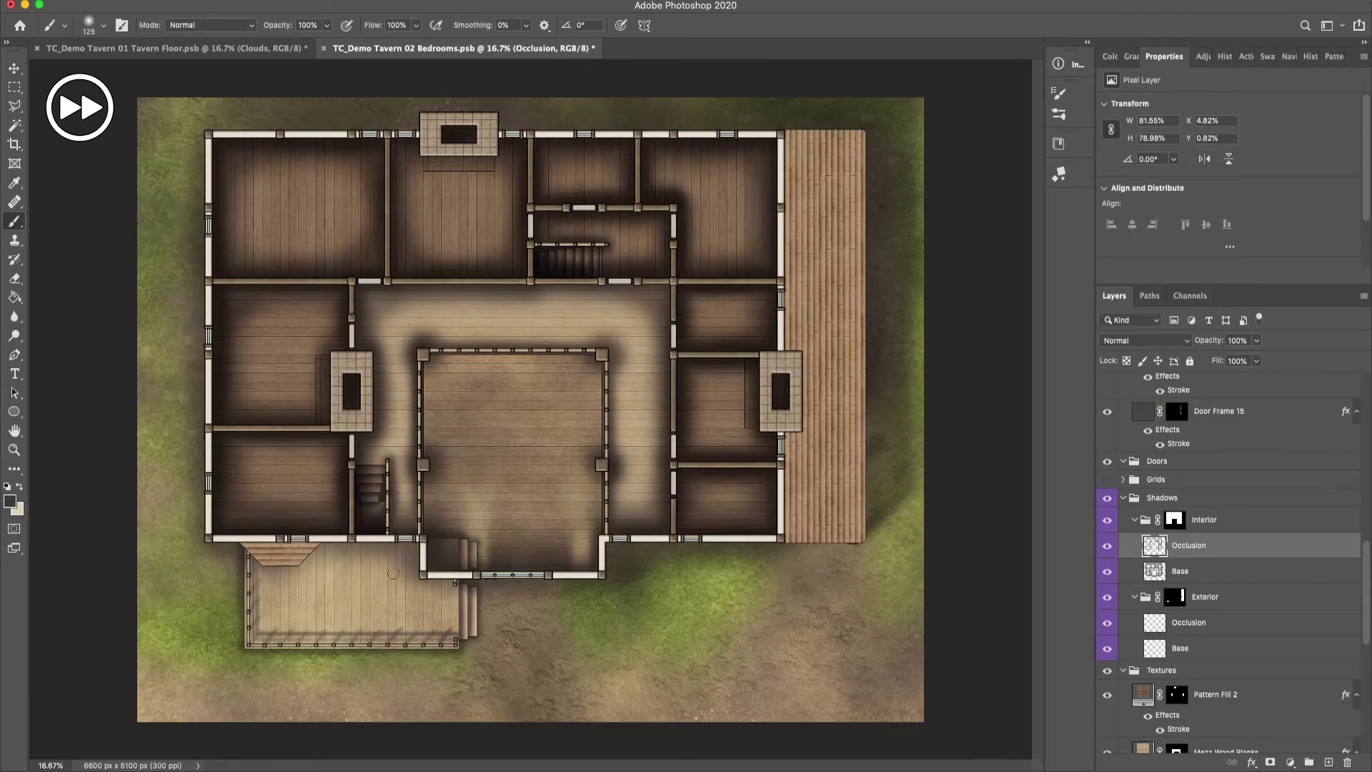
Step: Erase the shadows in front of the windows around the building on the interior Base layer
click(1188, 576)
key(e)
drag(220, 336, 248, 334)
drag(214, 223, 236, 227)
mouse_move(371, 137)
mouse_down()
mouse_move(366, 158)
mouse_move(402, 163)
mouse_up()
drag(509, 129, 511, 161)
drag(286, 525, 304, 508)
key(bracketright)
drag(306, 442, 306, 447)
drag(227, 481, 221, 485)
key(bracketleft)
drag(406, 493, 406, 525)
drag(622, 500, 622, 528)
drag(741, 446, 769, 446)
drag(757, 304, 777, 304)
drag(729, 136, 728, 161)
mouse_move(585, 138)
mouse_down()
mouse_move(575, 183)
mouse_move(591, 161)
mouse_up()
Step: Create a layer group above the Shadows group and name it Daylight
click(1215, 504)
click(1308, 763)
double_click(1160, 498)
text(Daylight)
key(Return)
Step: Add a layer named Sunlight inside the Daylight group and set its blend mode to Soft Light
key(super+shift+alt+n)
text(Sunlight)
key(Return)
click(1157, 342)
click(1136, 509)
Step: Swap to the pale beige and brush sunlight inward from the windows around the building on the Sunlight layer
key(x)
key(b)
drag(298, 534, 299, 483)
drag(213, 484, 277, 485)
drag(213, 340, 273, 348)
drag(213, 223, 280, 224)
drag(366, 139, 363, 214)
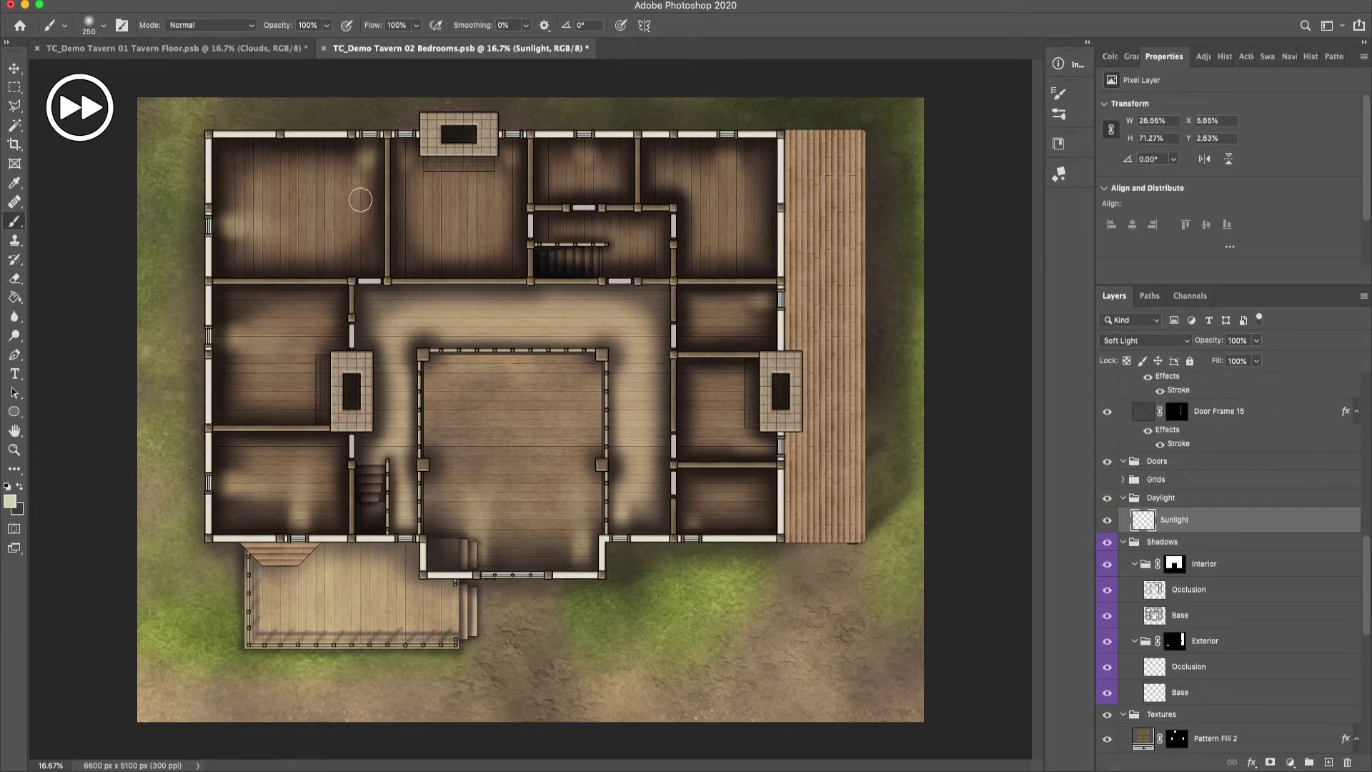
drag(407, 138, 407, 218)
drag(509, 137, 508, 218)
drag(586, 138, 586, 201)
drag(729, 137, 729, 219)
drag(692, 540, 692, 477)
drag(780, 449, 772, 449)
drag(779, 299, 708, 299)
drag(622, 535, 621, 450)
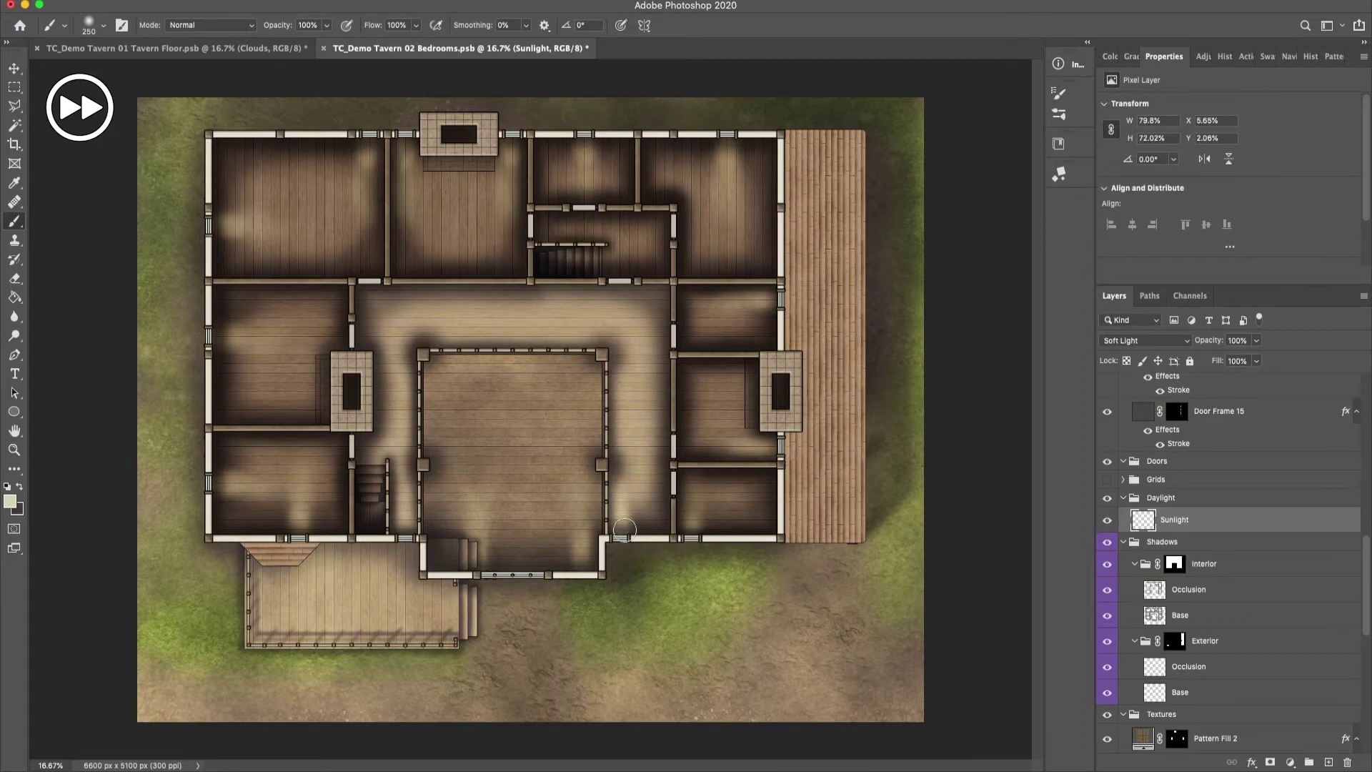
drag(403, 536, 404, 438)
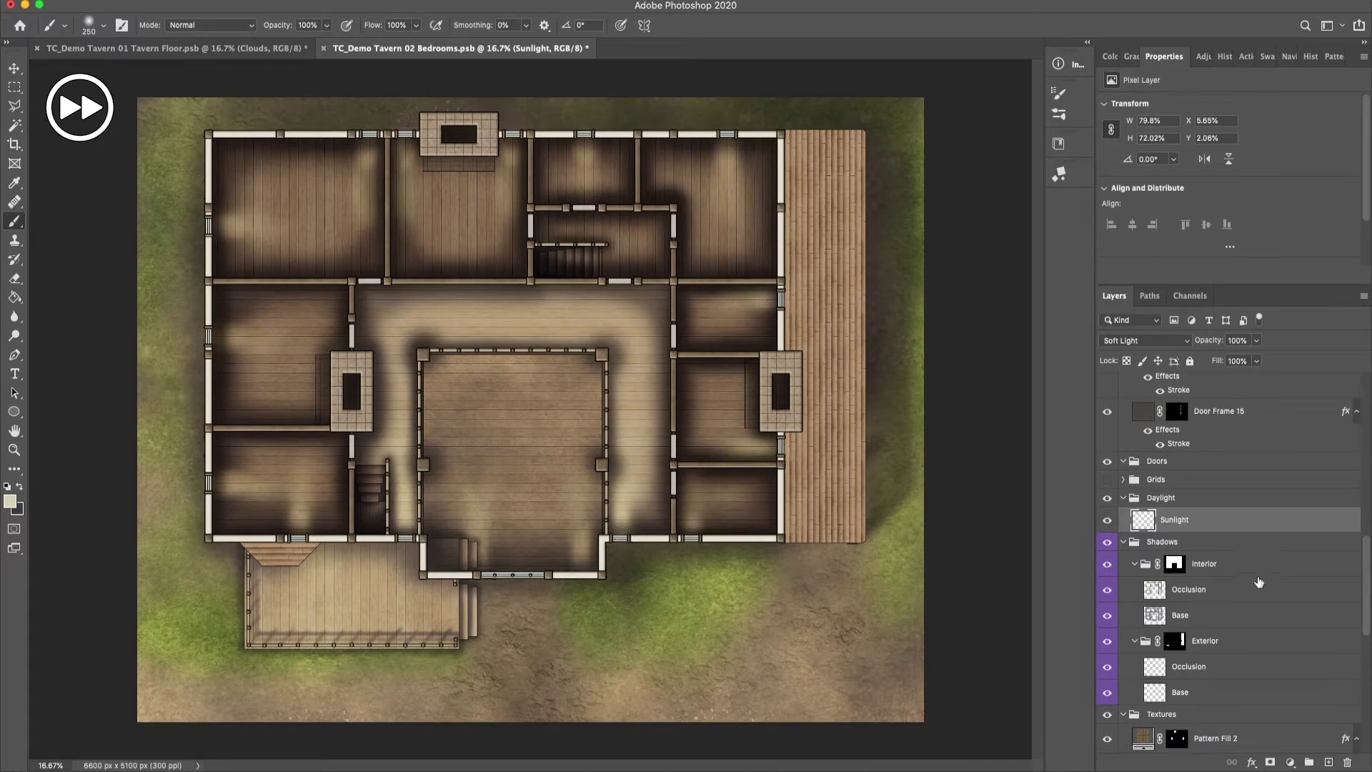
Step: Swap to the dark color and a 175 px brush for shading the fireplaces on the interior Occlusion layer
click(1267, 587)
key(x)
key(bracketleft)
key(bracketleft)
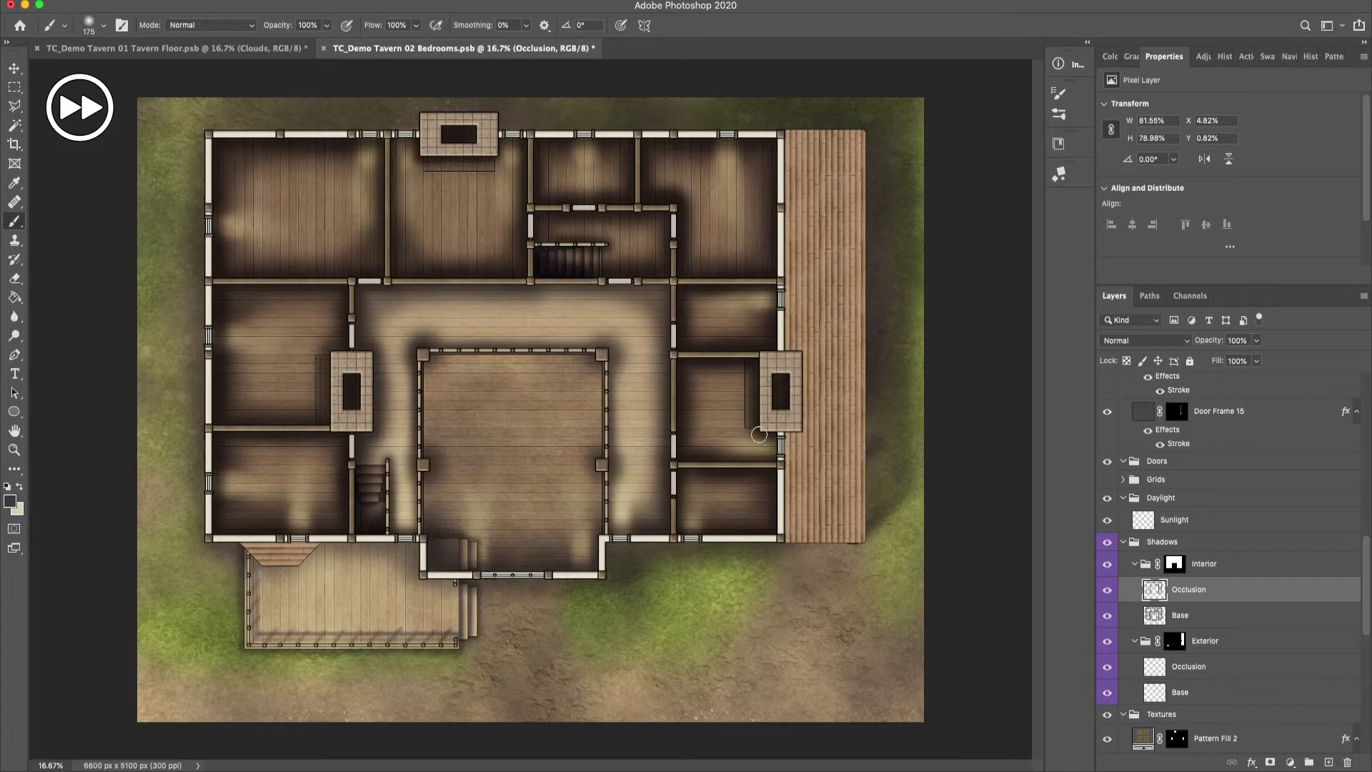
Step: Rename the fireplace tile layer Fireplace and give it a Chisel Hard Inner Bevel with 200% depth and 10 px size
key(v)
right_click(472, 135)
click(514, 207)
double_click(1207, 601)
text(Fireplace)
key(Return)
click(1252, 762)
click(1229, 457)
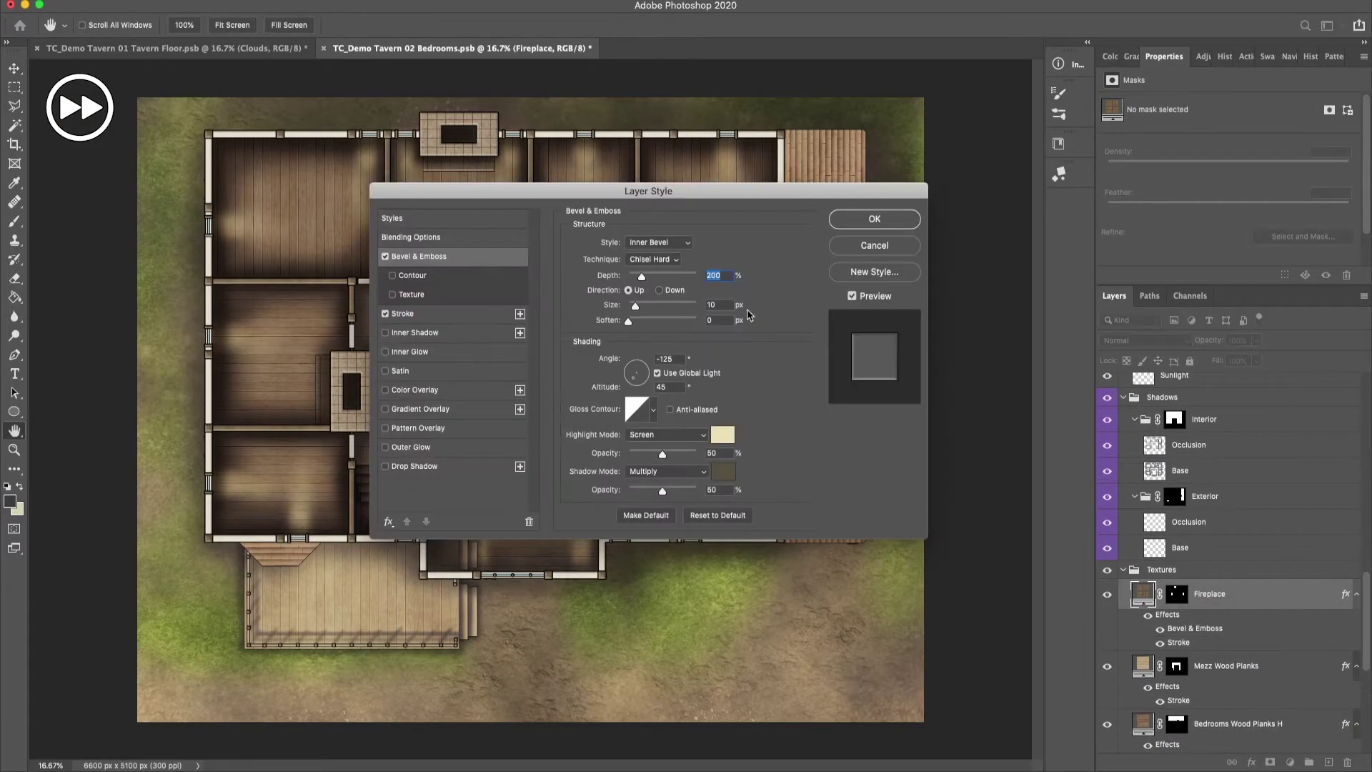
click(873, 218)
Step: Add a layer named Shadow clipped to the window Cill layer and set its blend mode to Multiply
key(super+equal)
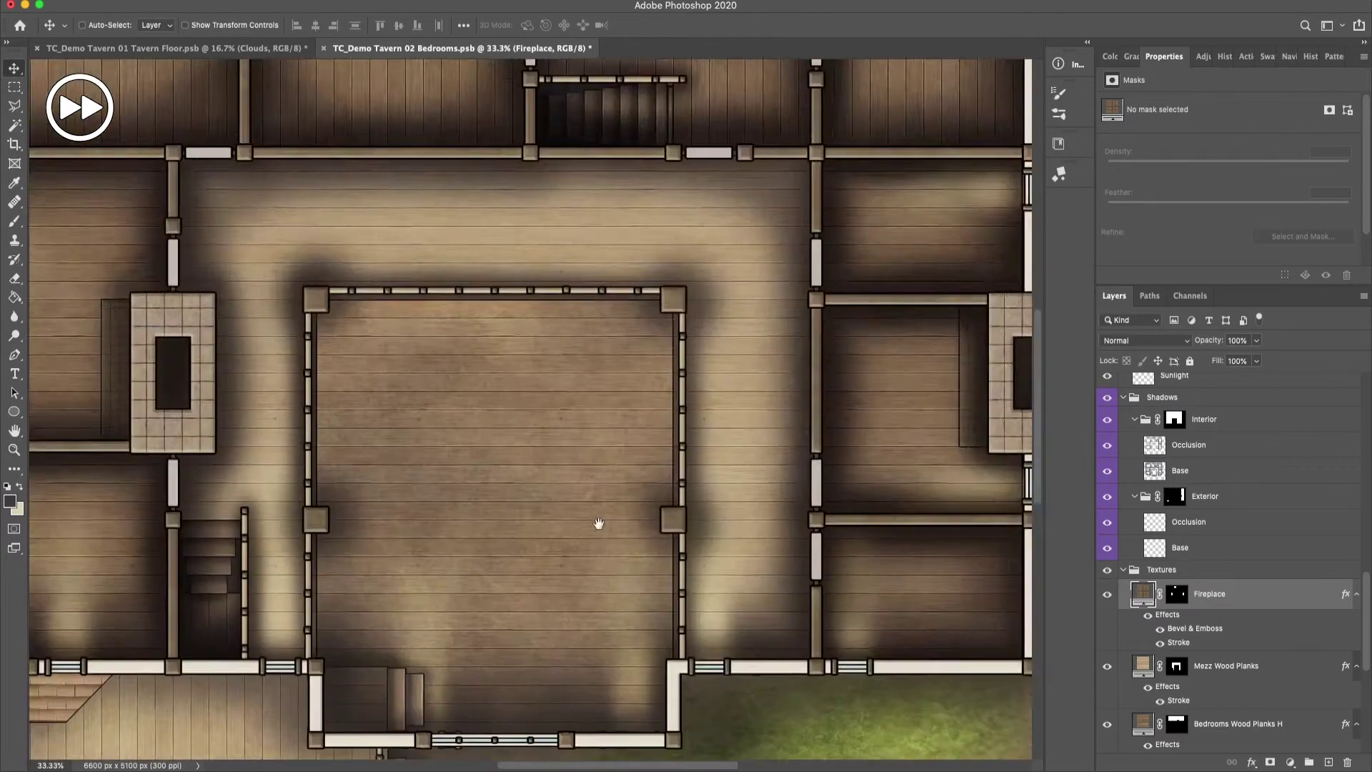
scroll(557, 591, down, 5)
scroll(557, 591, left, 4)
right_click(593, 451)
click(622, 469)
alt+click(1192, 393)
double_click(1173, 385)
text(Shadow)
click(1144, 340)
click(1129, 390)
Step: Brush muted grey shading over the window cills around the building on the Shadow layer with a 70 px brush
click(10, 501)
click(371, 212)
key(b)
key(bracketleft)
key(bracketleft)
key(bracketleft)
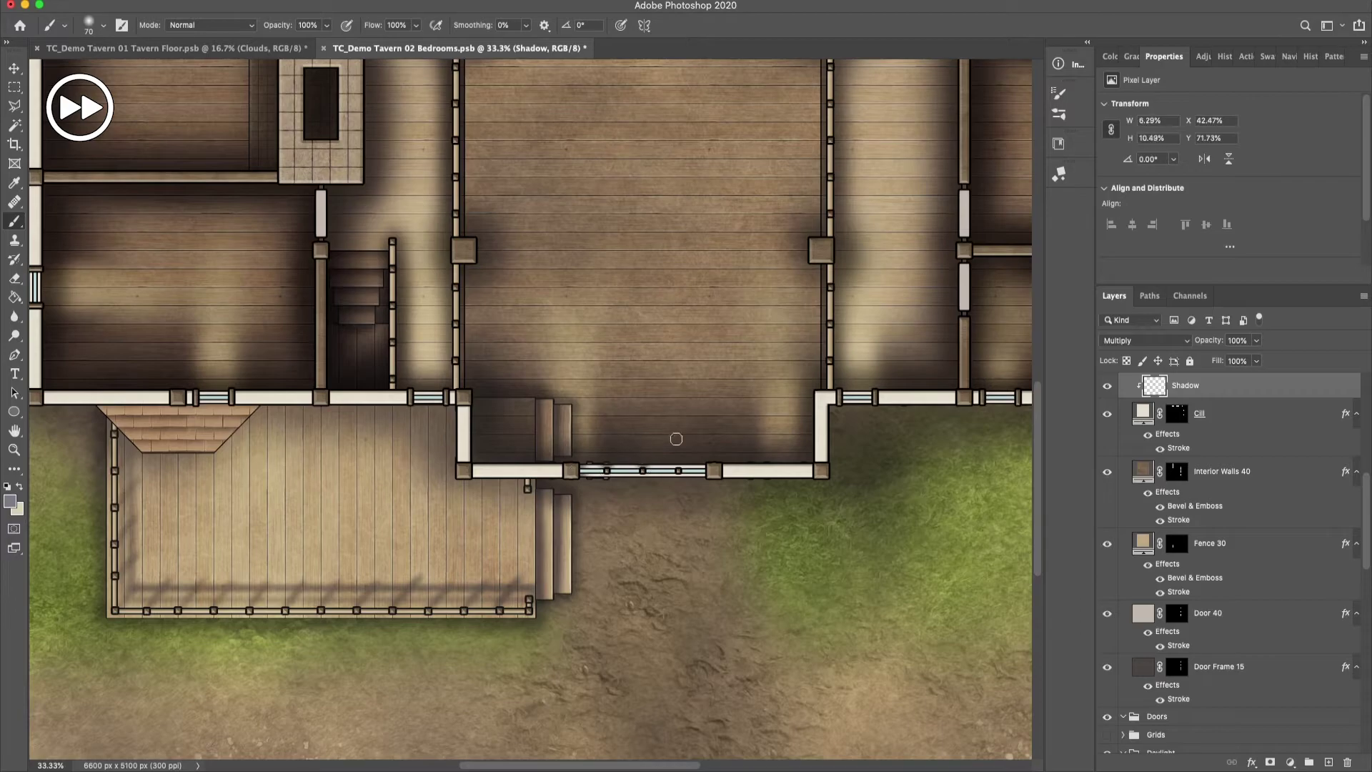
scroll(570, 515, right, 10)
scroll(722, 183, up, 7)
scroll(665, 475, up, 8)
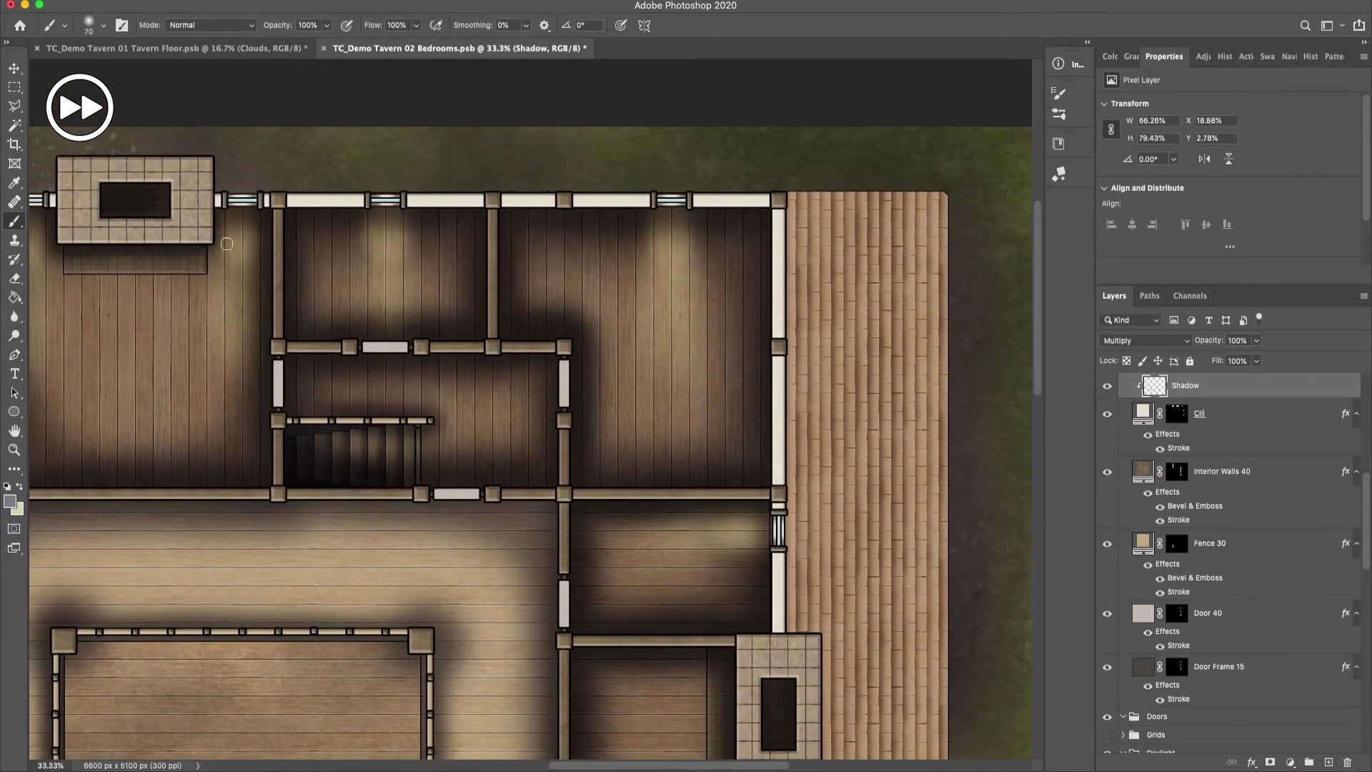
scroll(226, 229, left, 15)
scroll(193, 391, down, 18)
scroll(193, 391, left, 9)
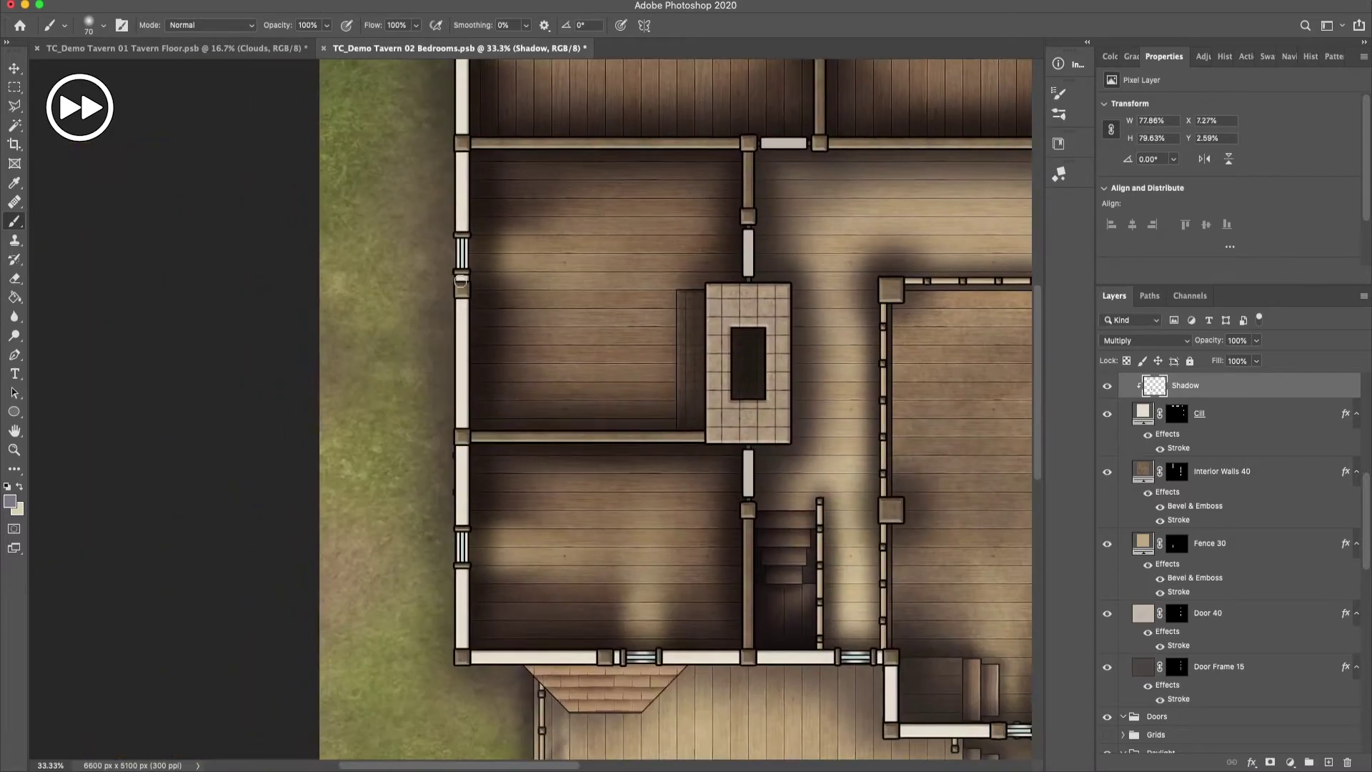
scroll(641, 368, right, 4)
scroll(955, 569, down, 2)
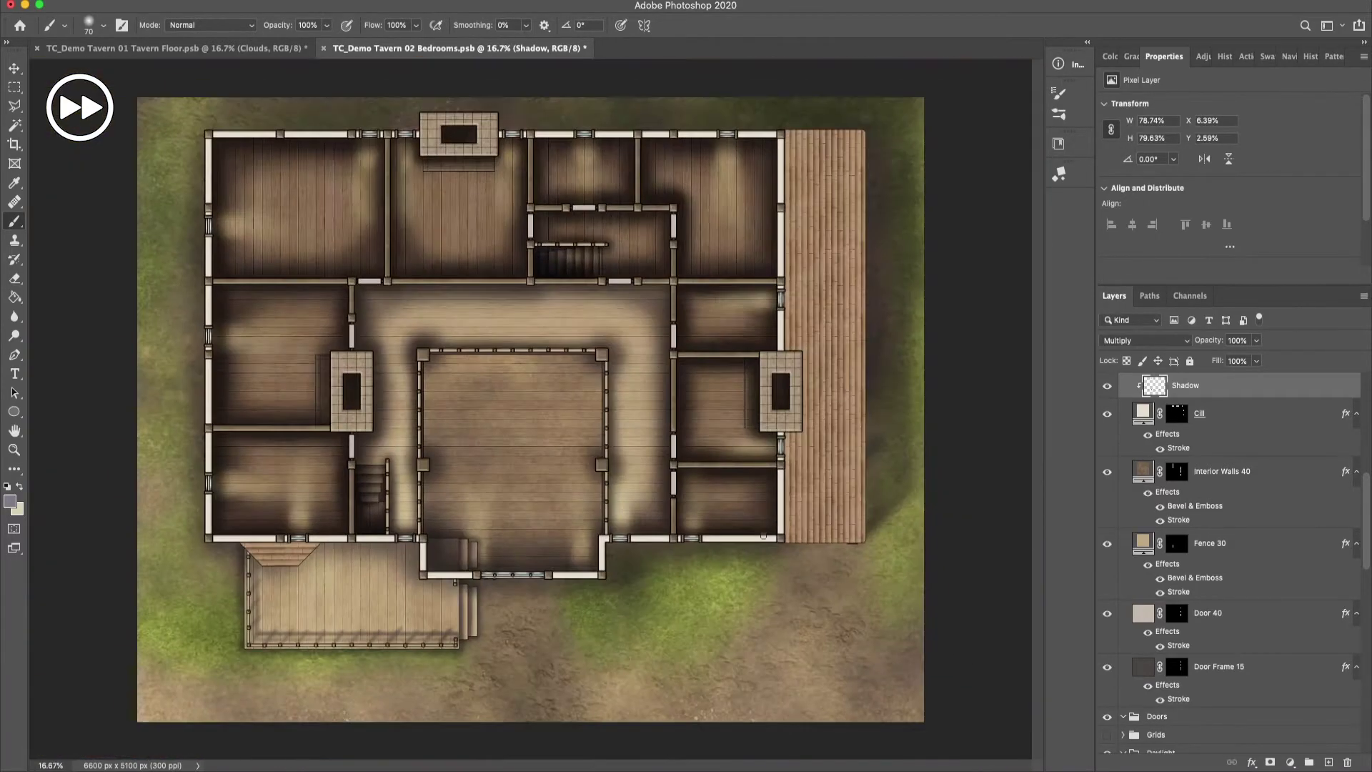
Step: Switch to the Tavern Floor document and duplicate its Stair layer into TC_Demo Tavern 02 Bedrooms.psb
scroll(1348, 402, up, 15)
click(1190, 448)
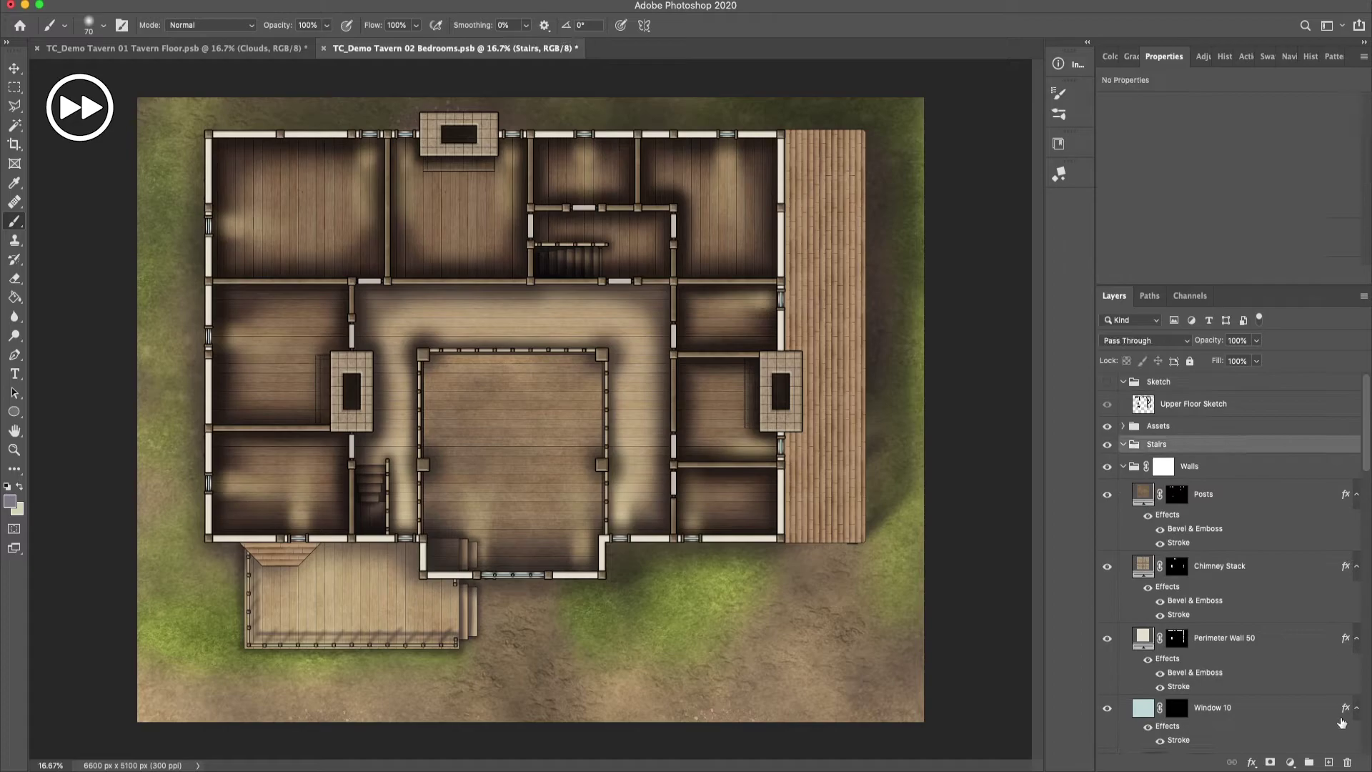
click(175, 48)
key(v)
click(1123, 467)
click(1223, 525)
right_click(1223, 525)
click(1058, 203)
click(460, 340)
click(460, 361)
click(609, 291)
Step: Return to the Bedrooms document and place the duplicated Stair layer inside the Stairs group
click(444, 48)
key(super+plus)
drag(1172, 448, 1176, 473)
click(1172, 445)
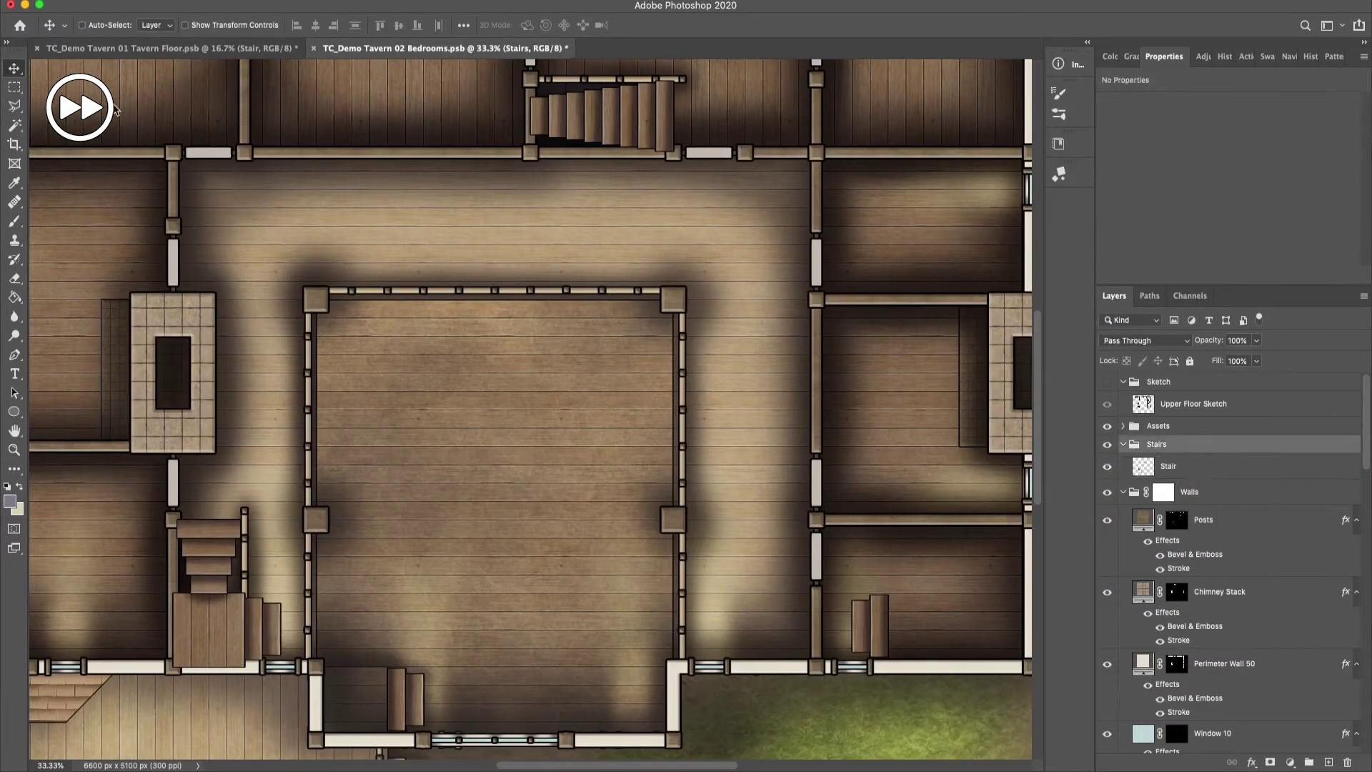
Step: Select the stairwell areas along the grid and mask the Stairs group to them
key(m)
key(super+apostrophe)
drag(529, 78, 672, 152)
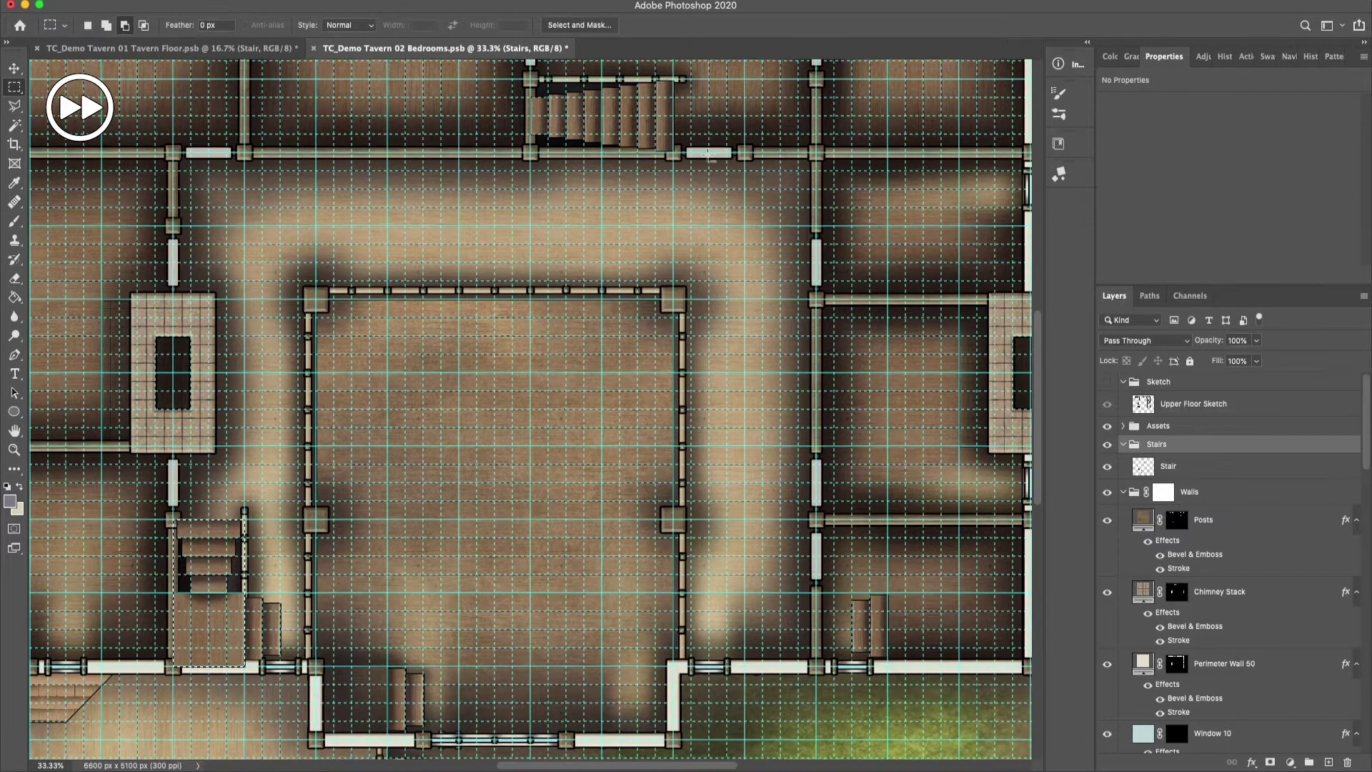
click(1270, 762)
key(super+apostrophe)
Step: Load the interior walls, posts, chimney stack and perimeter wall masks as one combined selection and expand it
key(v)
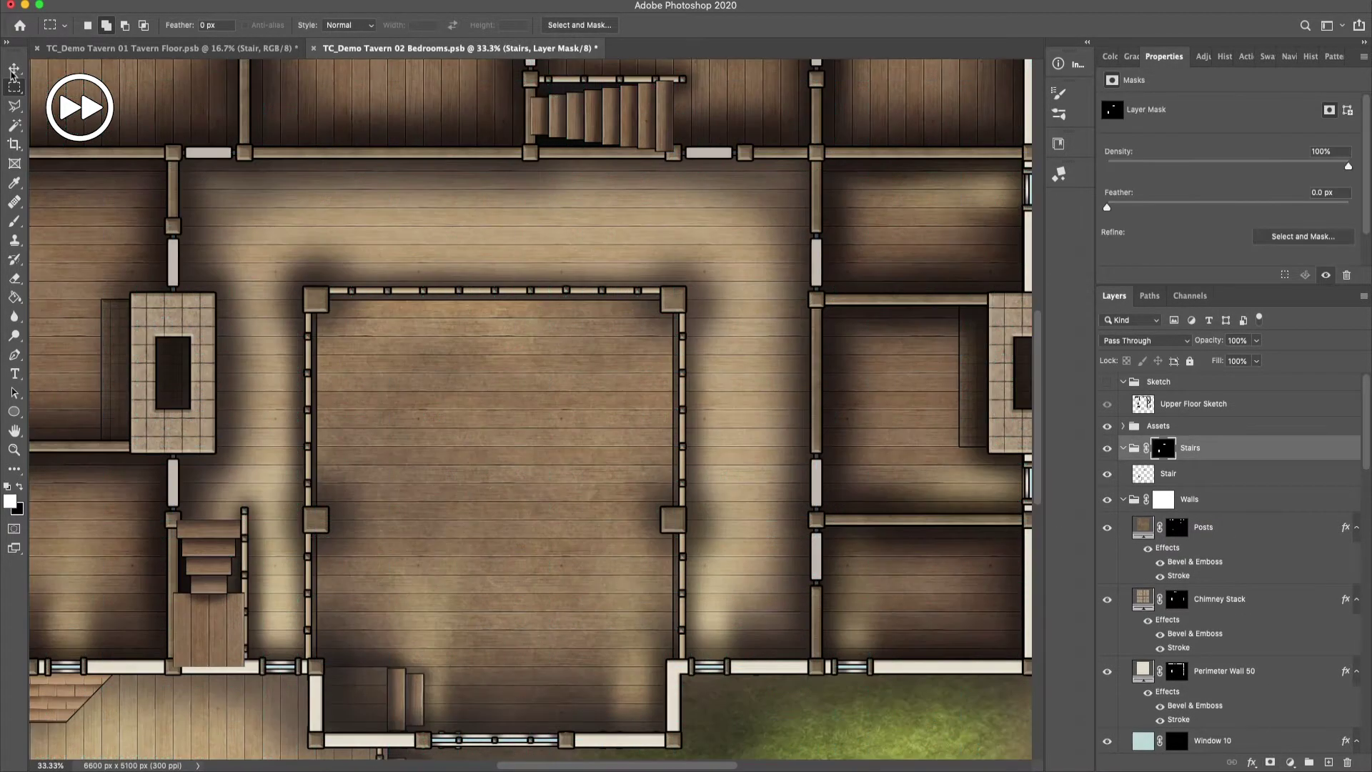
right_click(243, 500)
right_click(170, 536)
click(246, 597)
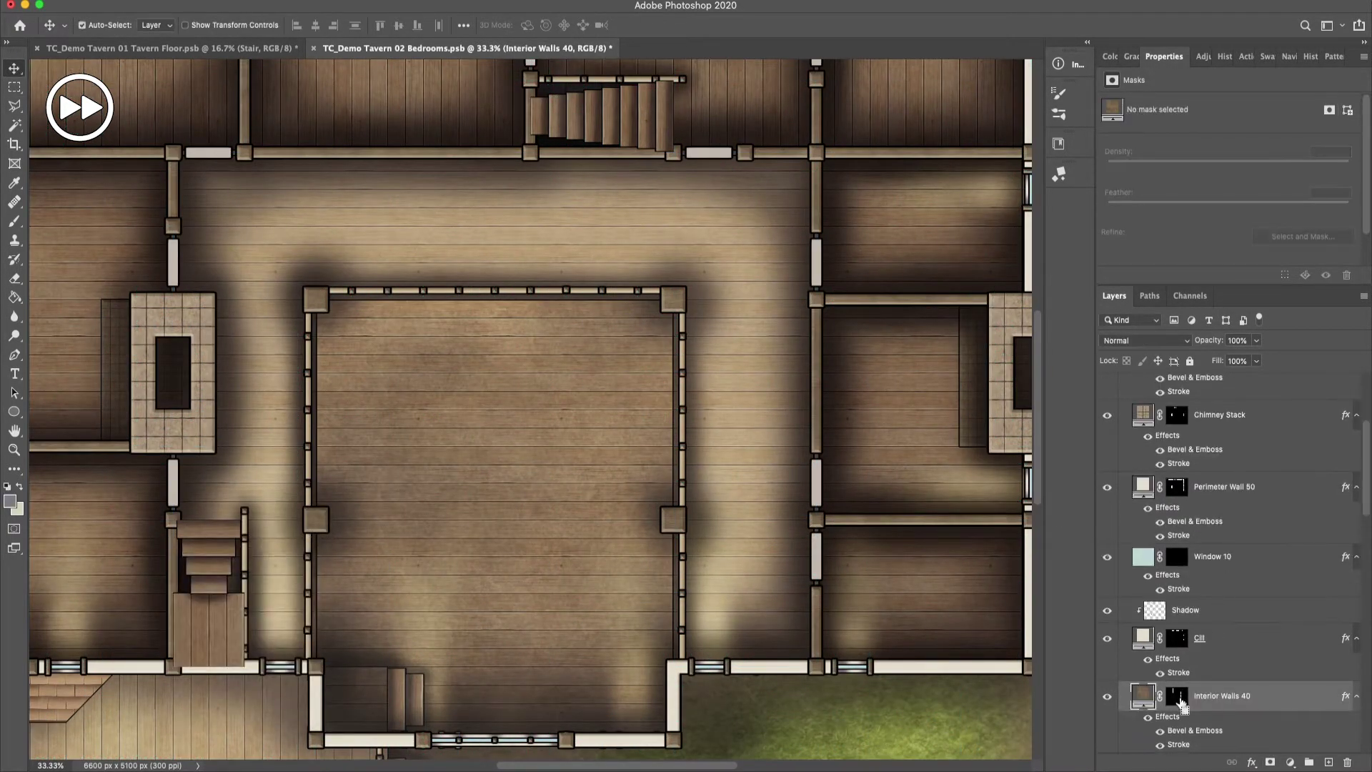
shift+super+click(1177, 455)
shift+super+click(1177, 526)
shift+super+click(1177, 597)
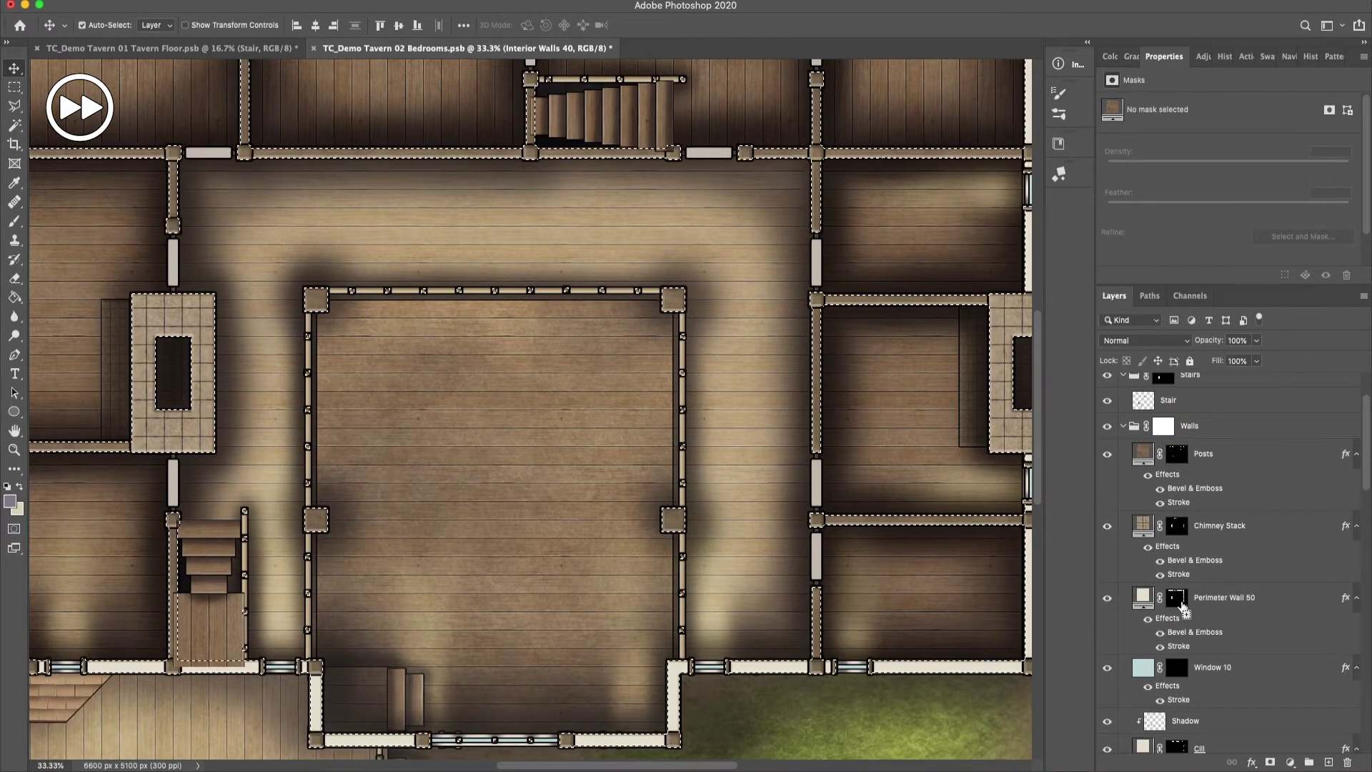
click(293, 0)
mouse_move(372, 199)
click(508, 227)
Step: Paint black with a 200 px square brush on the Stairs mask to hide the stairs overlapping the walls
alt+click(1163, 376)
key(b)
click(104, 26)
text(200)
key(Return)
key(x)
drag(156, 516, 185, 676)
drag(515, 79, 699, 147)
Step: Load the fence mask as a selection, expand it, and hide the stairs beneath the railings on the Stairs mask
alt+click(1170, 449)
drag(1368, 454, 1351, 419)
super+click(1177, 548)
click(288, 1)
mouse_move(322, 199)
click(507, 227)
click(461, 477)
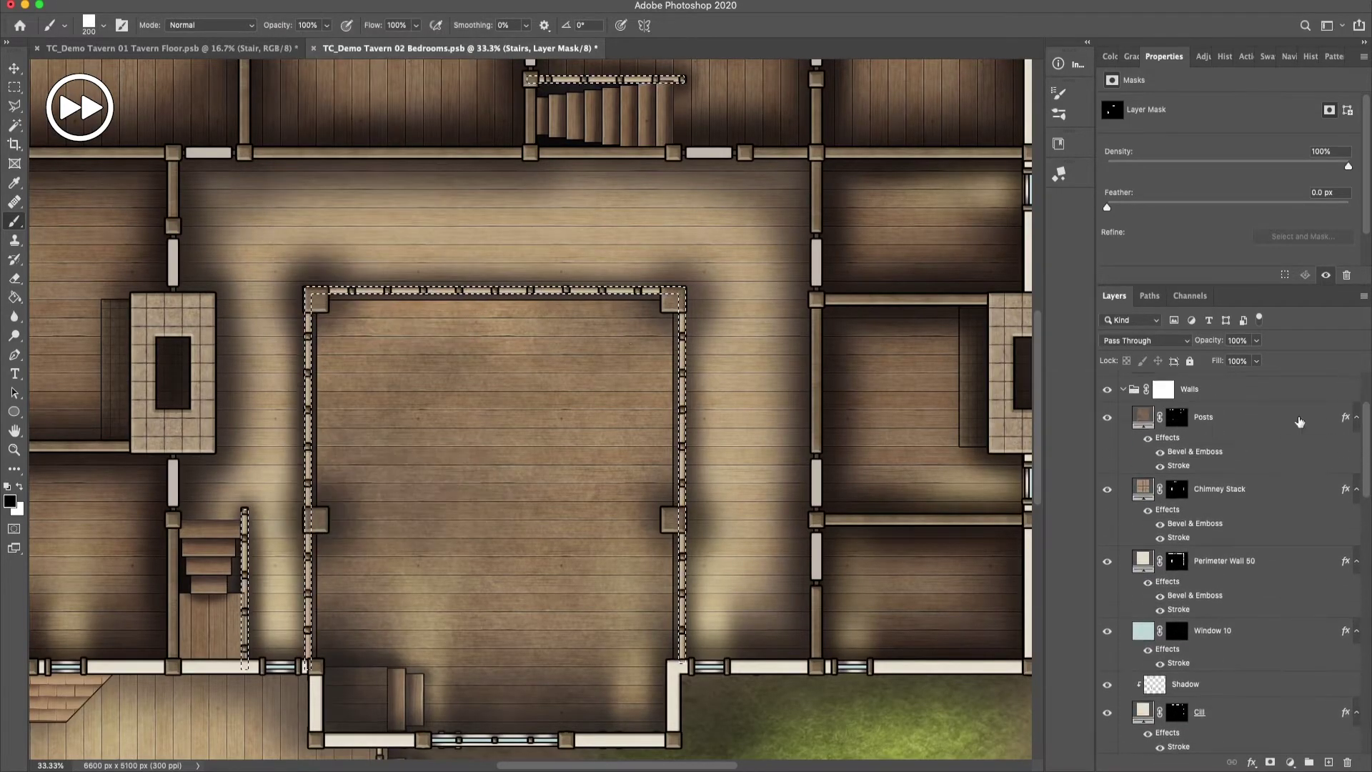
scroll(1350, 419, up, 3)
alt+click(1164, 447)
key(super+d)
Step: Add a layer named Ambient above the Stair layer and color-code it violet
key(super+plus)
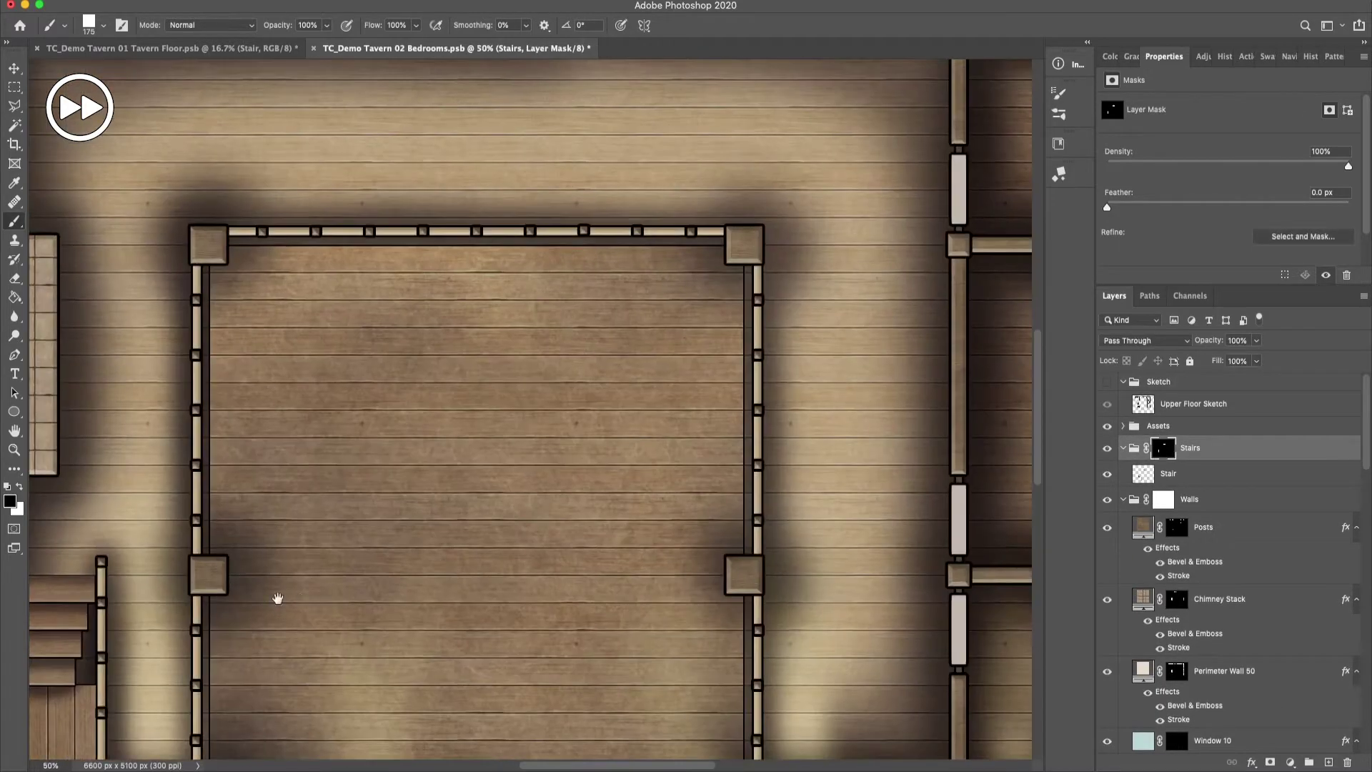
drag(266, 615, 751, 447)
key(super+plus)
key(super+plus)
key(super+minus)
key(v)
click(1242, 478)
click(1331, 759)
double_click(1172, 474)
text(Ambient)
key(Return)
right_click(1177, 484)
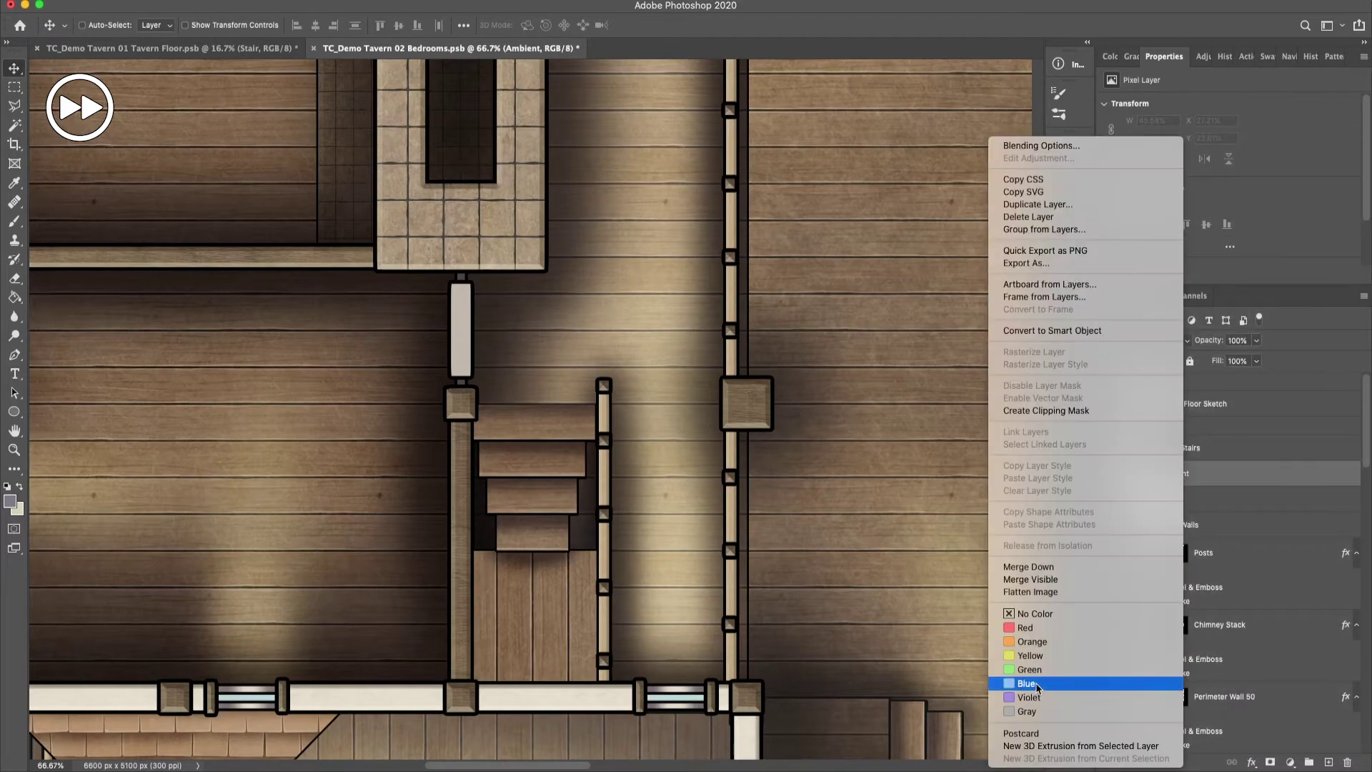
click(1209, 697)
Step: Switch to the soft airbrush and set the Ambient layer's blend mode to Multiply
key(super+minus)
key(super+minus)
click(14, 221)
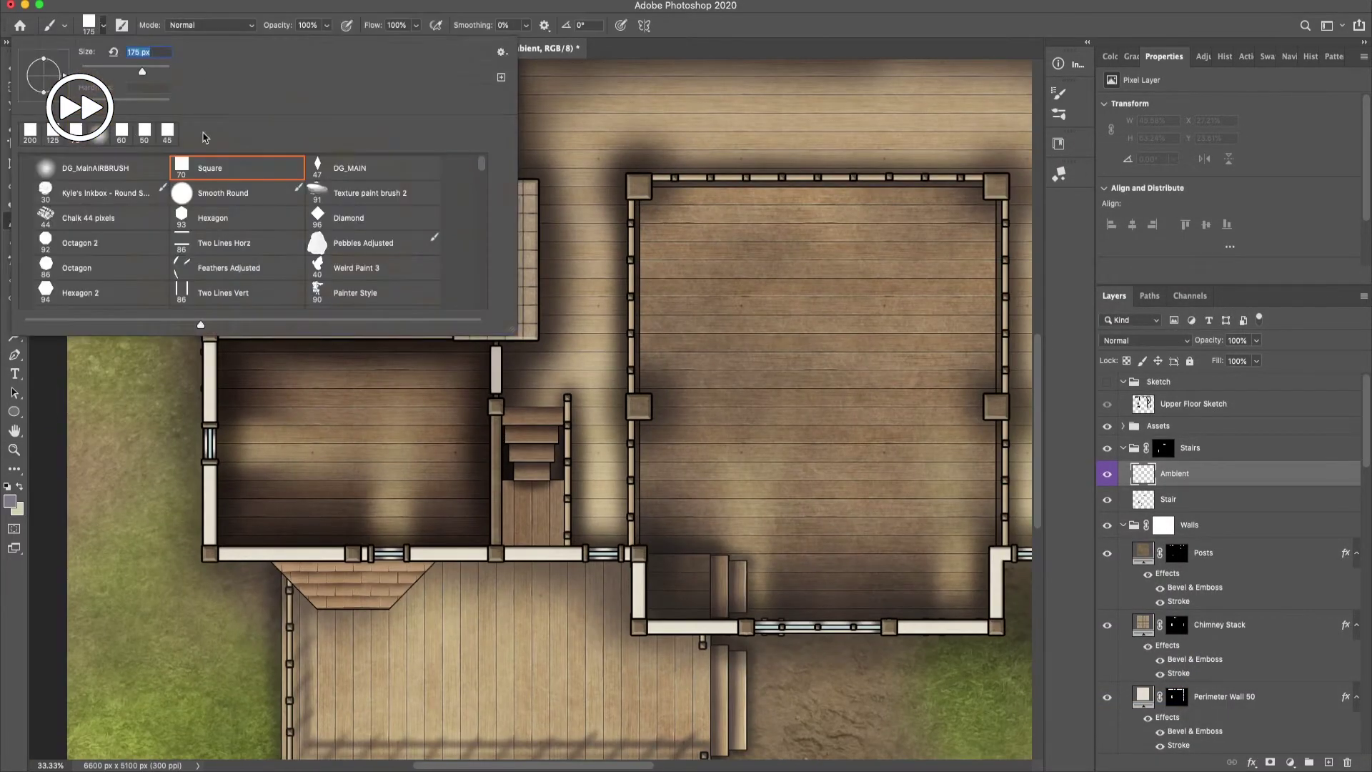
click(1155, 342)
click(1120, 381)
Step: Brush dark shading over the lower ends of both staircases on the Ambient layer clipped to Stair
mouse_move(494, 408)
mouse_down()
mouse_move(539, 561)
mouse_move(554, 509)
mouse_up()
drag(820, 323, 575, 636)
key(bracketleft)
key(bracketleft)
mouse_move(715, 283)
mouse_down()
mouse_move(600, 330)
mouse_move(685, 307)
mouse_move(633, 305)
mouse_move(608, 343)
mouse_up()
key(bracketright)
key(bracketright)
drag(421, 610, 607, 352)
drag(500, 543, 434, 578)
scroll(434, 578, down, 2)
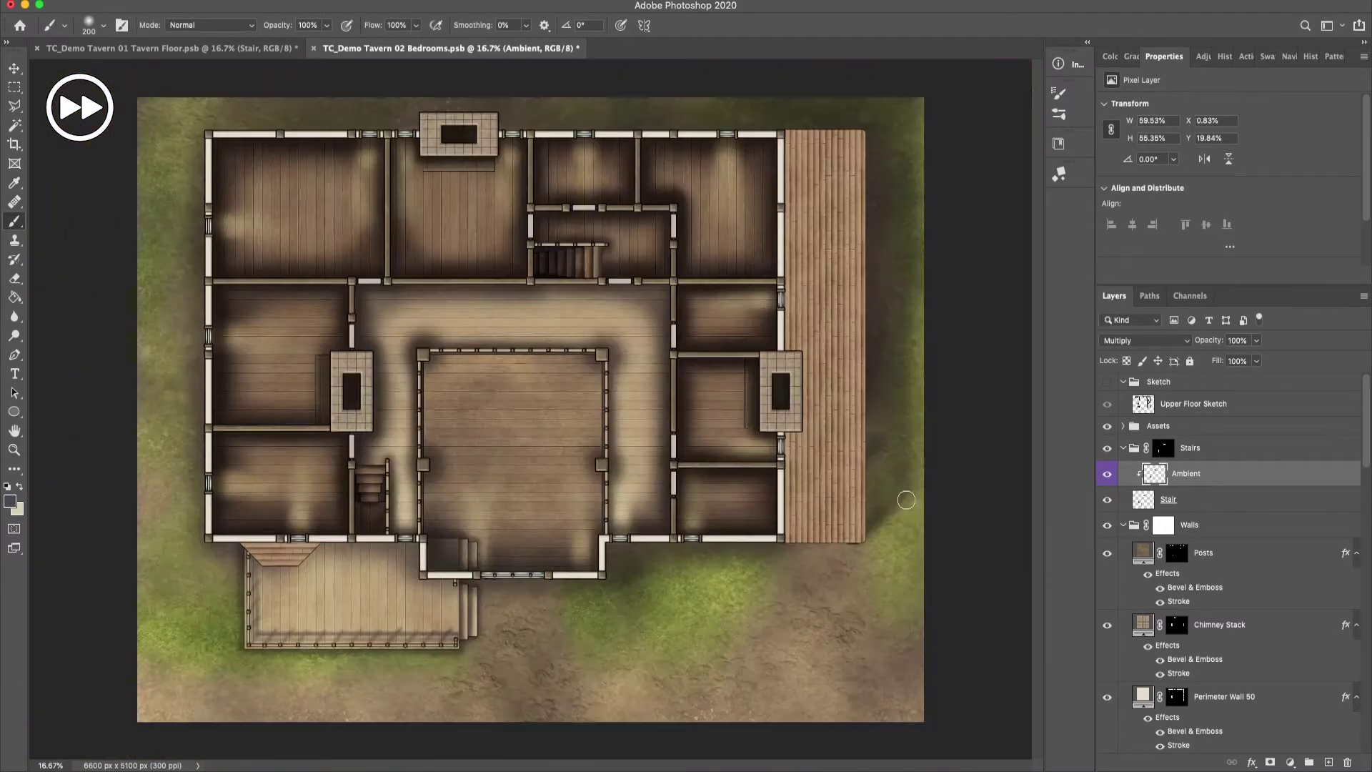
Step: Add a Multiply layer clipped to the Fence 30 layer
key(v)
scroll(515, 425, up, 3)
scroll(1175, 675, down, 4)
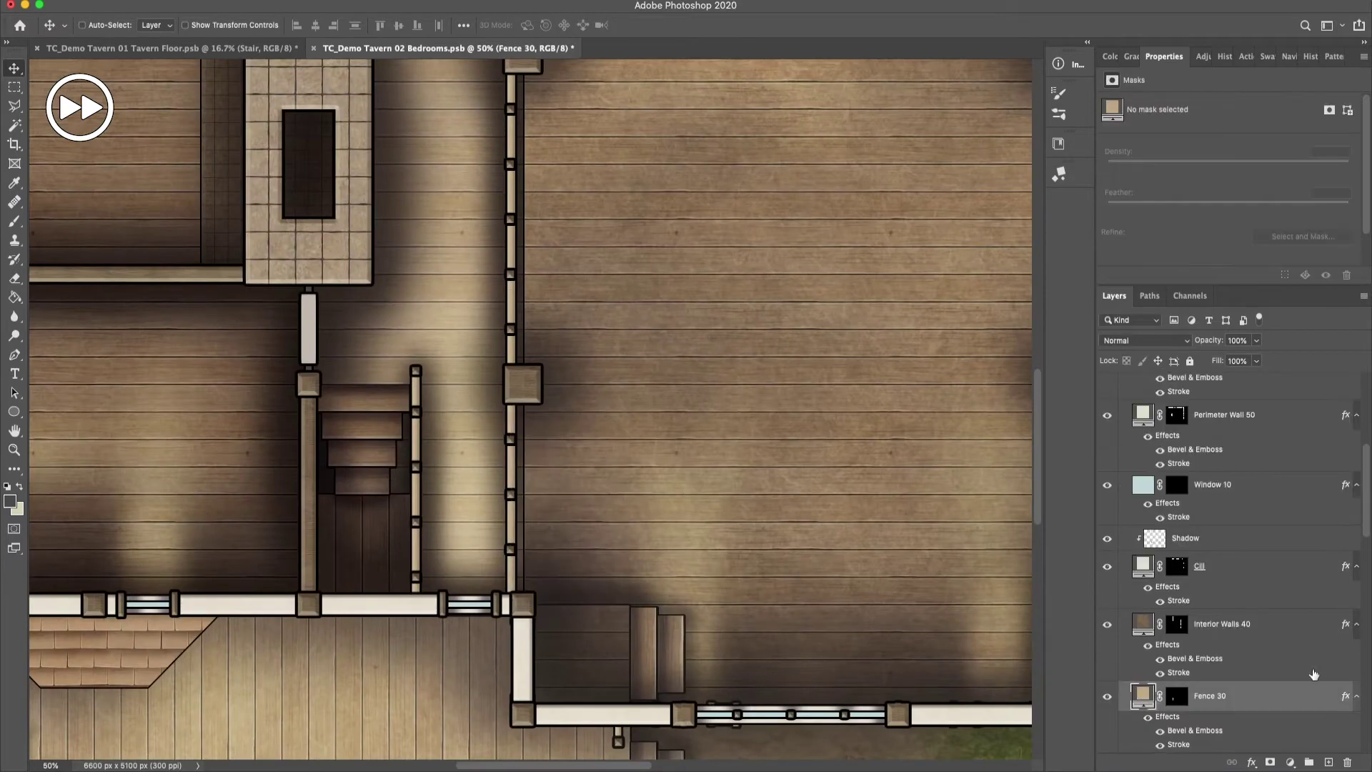
click(1184, 693)
key(ctrl+0)
Step: Brush soft shadows onto the railings beside the stairs and around the mezzanine posts on the clipped fence layer
click(14, 221)
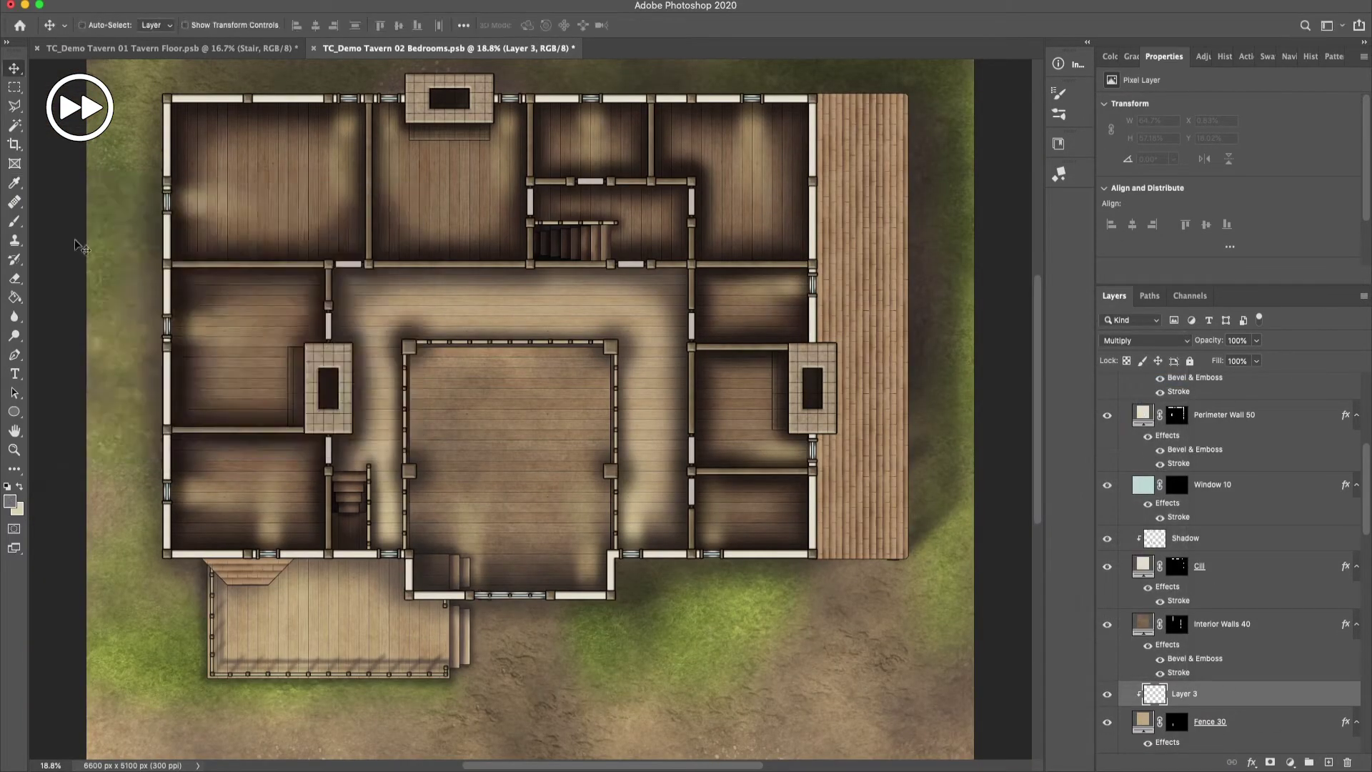
click(360, 547)
click(409, 351)
click(407, 472)
click(609, 347)
key(bracketleft)
click(534, 238)
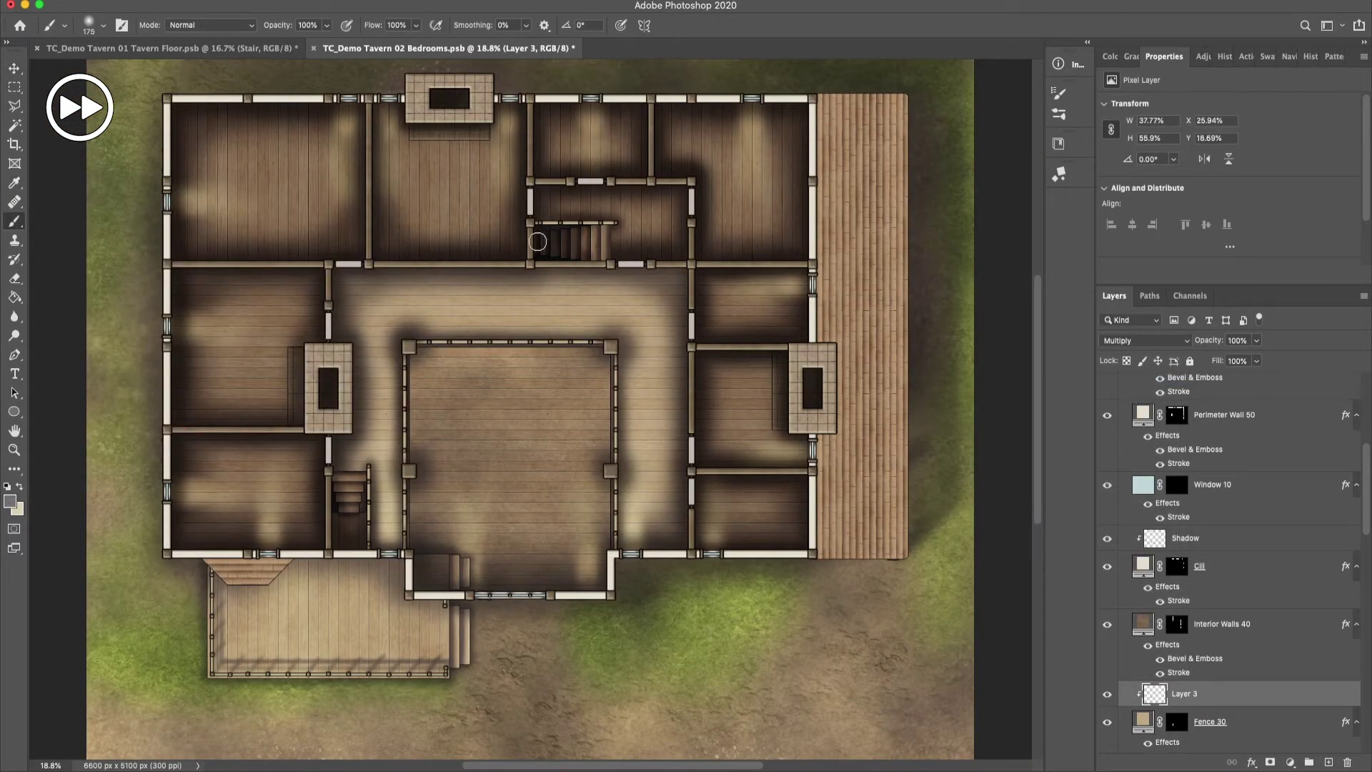
click(14, 68)
Step: Switch to the Tavern Floor document and clear its canvas selection
drag(1365, 483, 1365, 720)
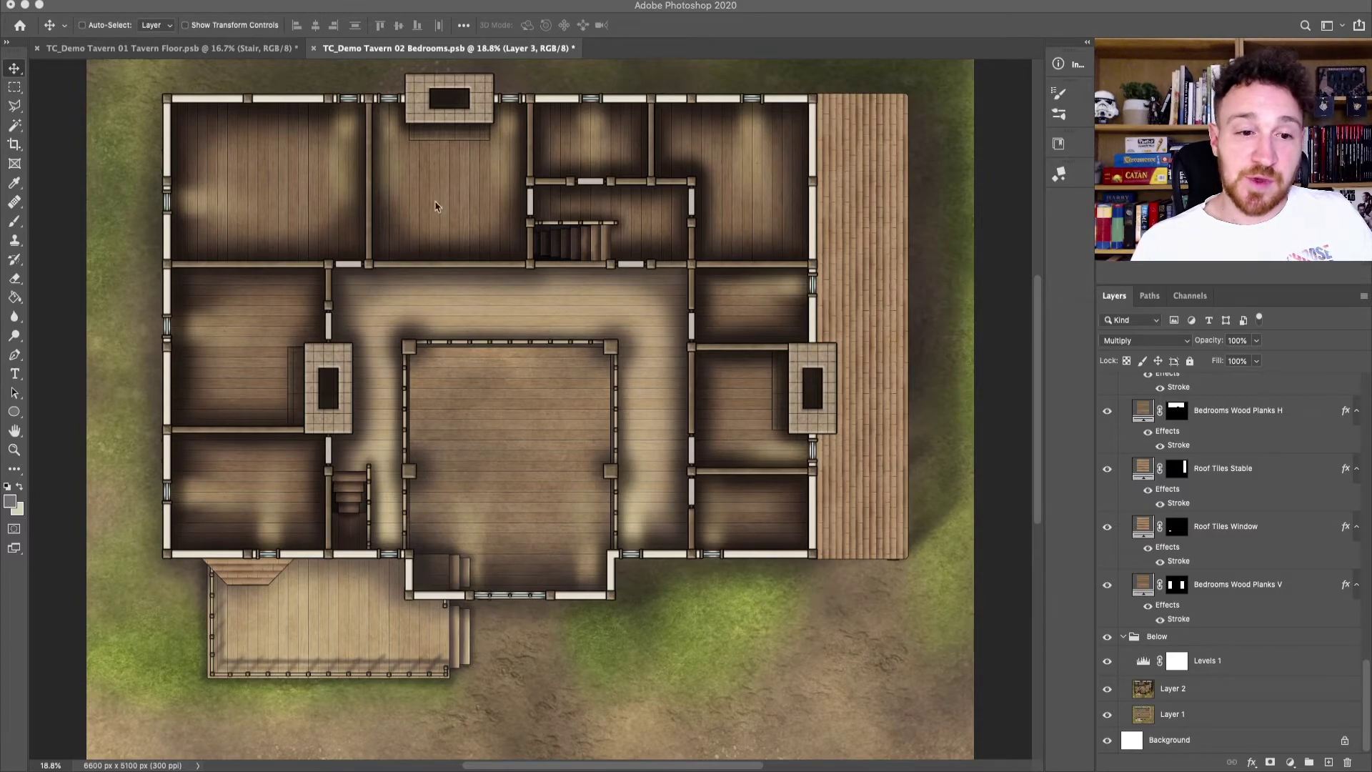
click(221, 46)
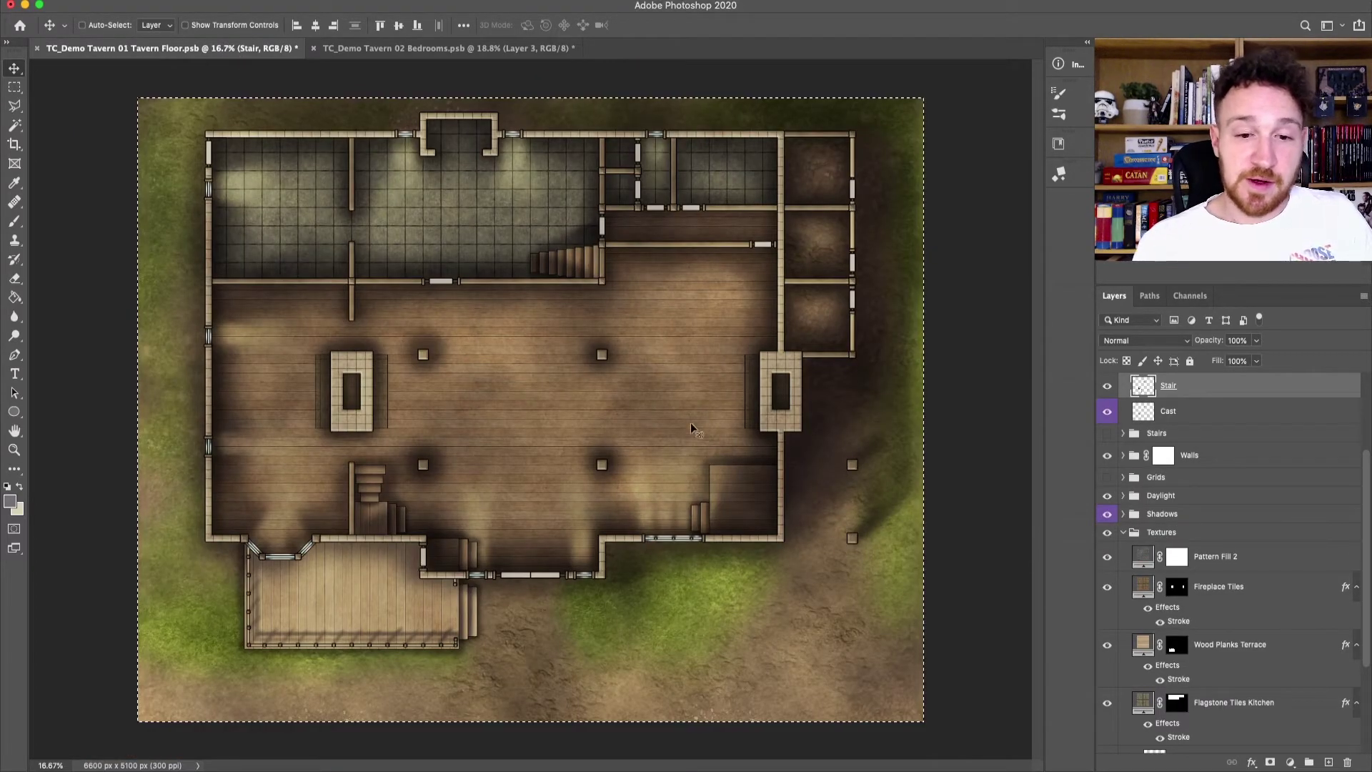
key(super+d)
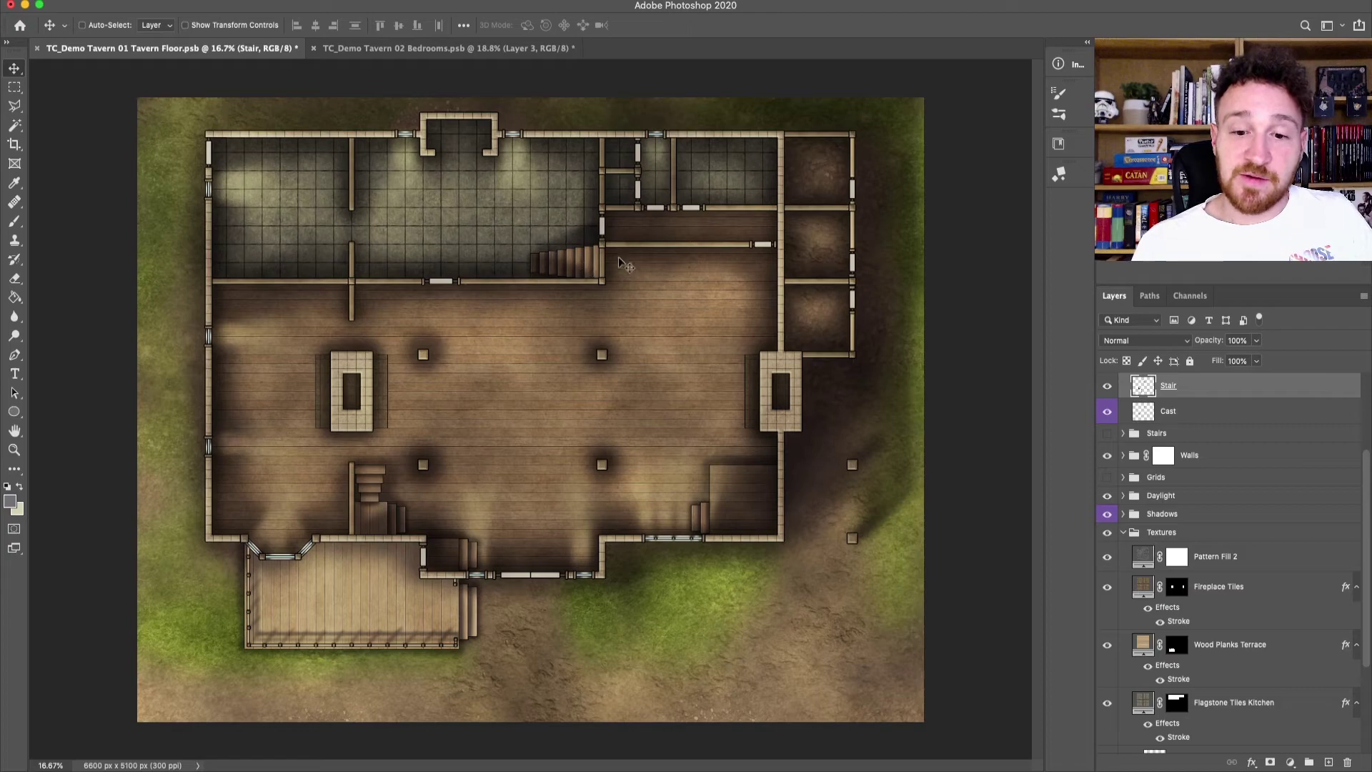
click(1161, 434)
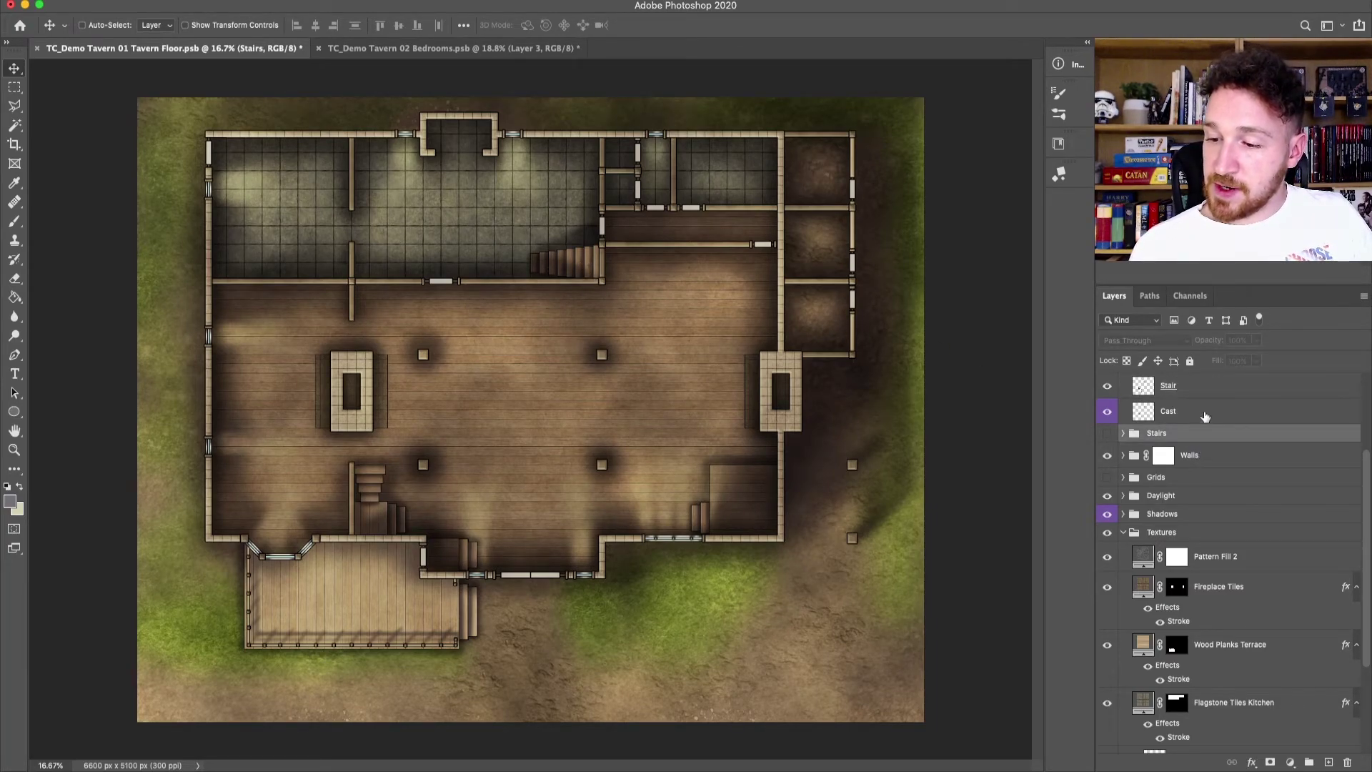
right_click(1215, 387)
click(1061, 204)
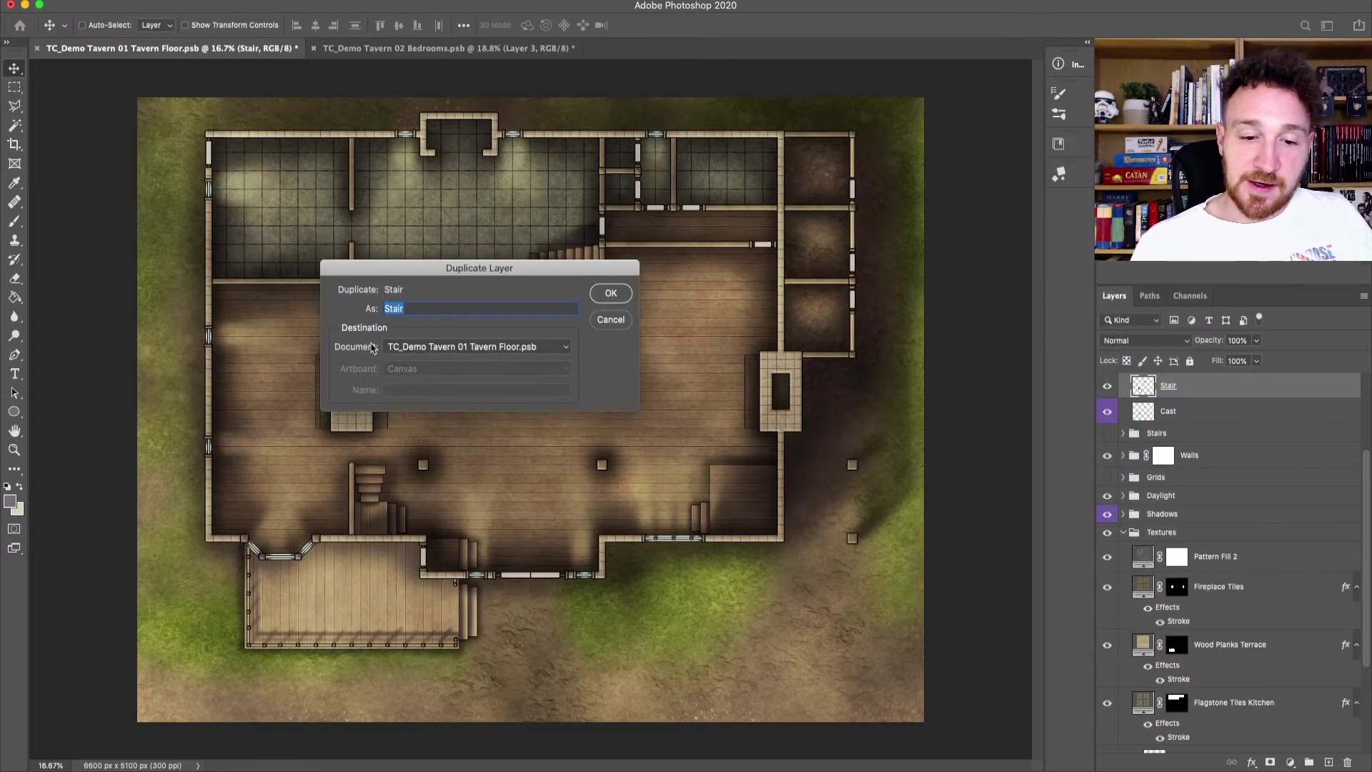
click(550, 348)
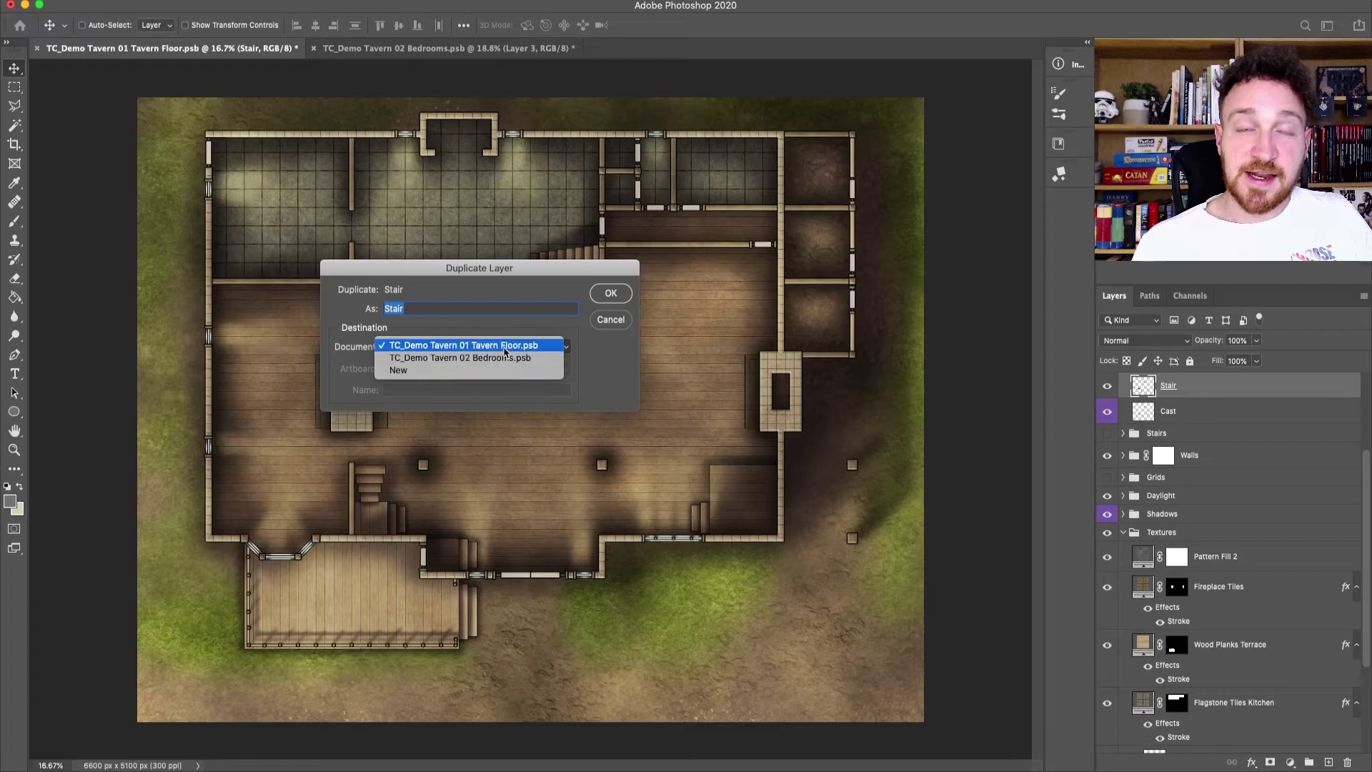
click(488, 55)
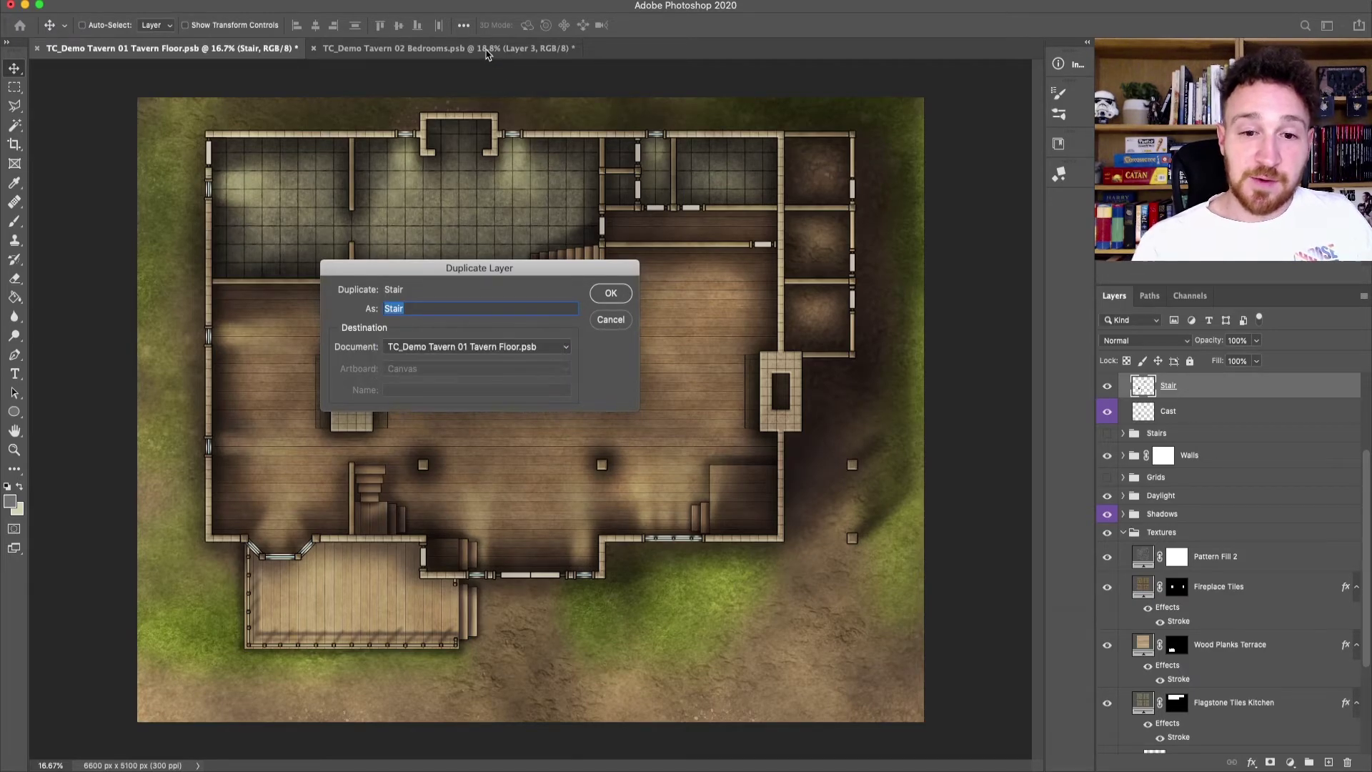
click(611, 322)
Step: Return to the Bedrooms document and examine Layer 2 and Levels 1 in the Below group
key(ctrl+Tab)
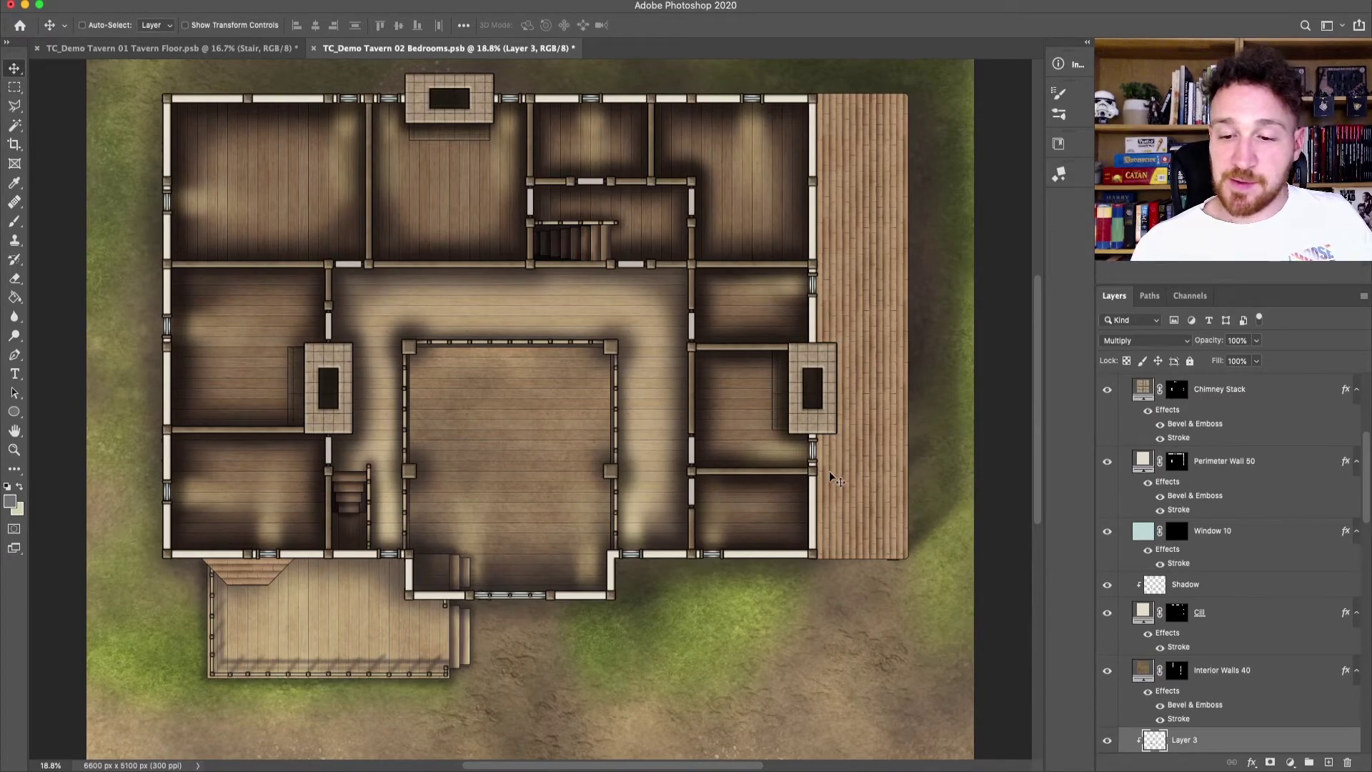
drag(1366, 461, 1365, 726)
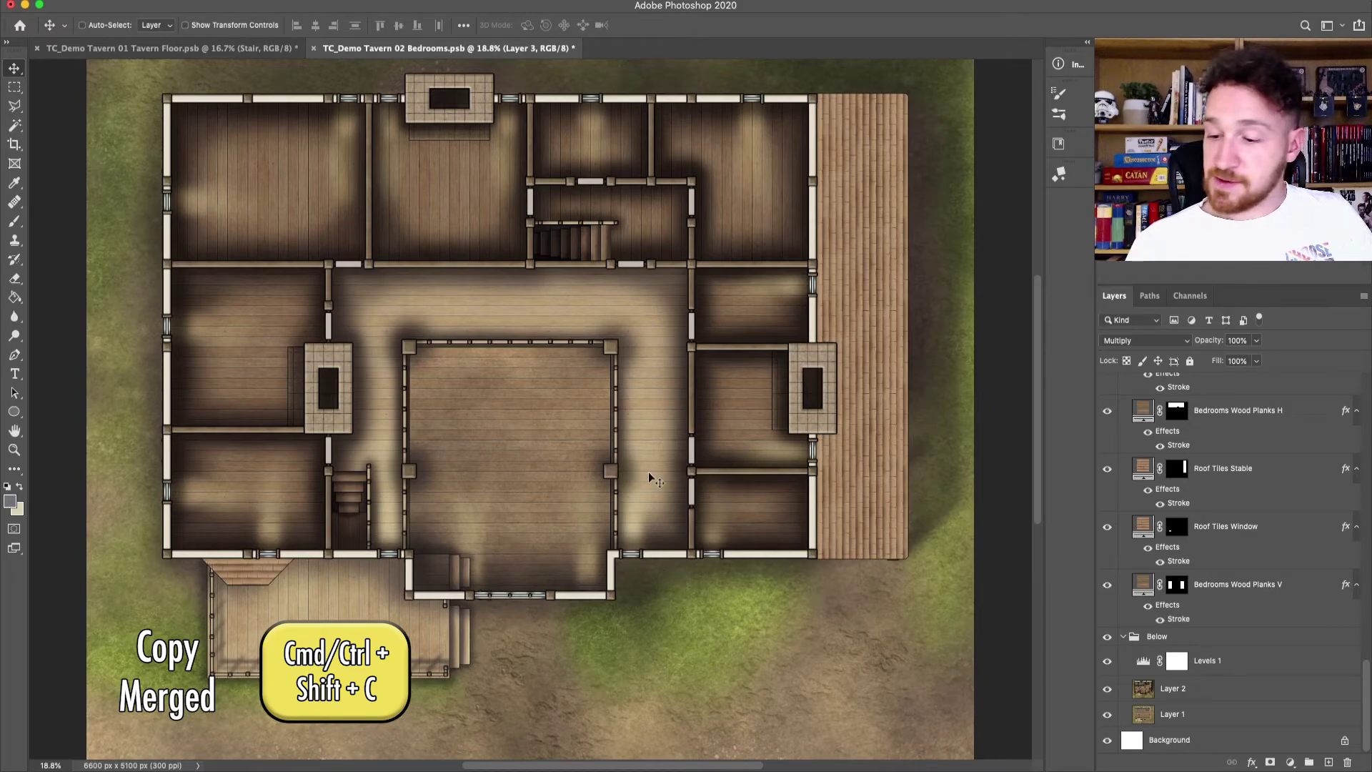
click(1208, 698)
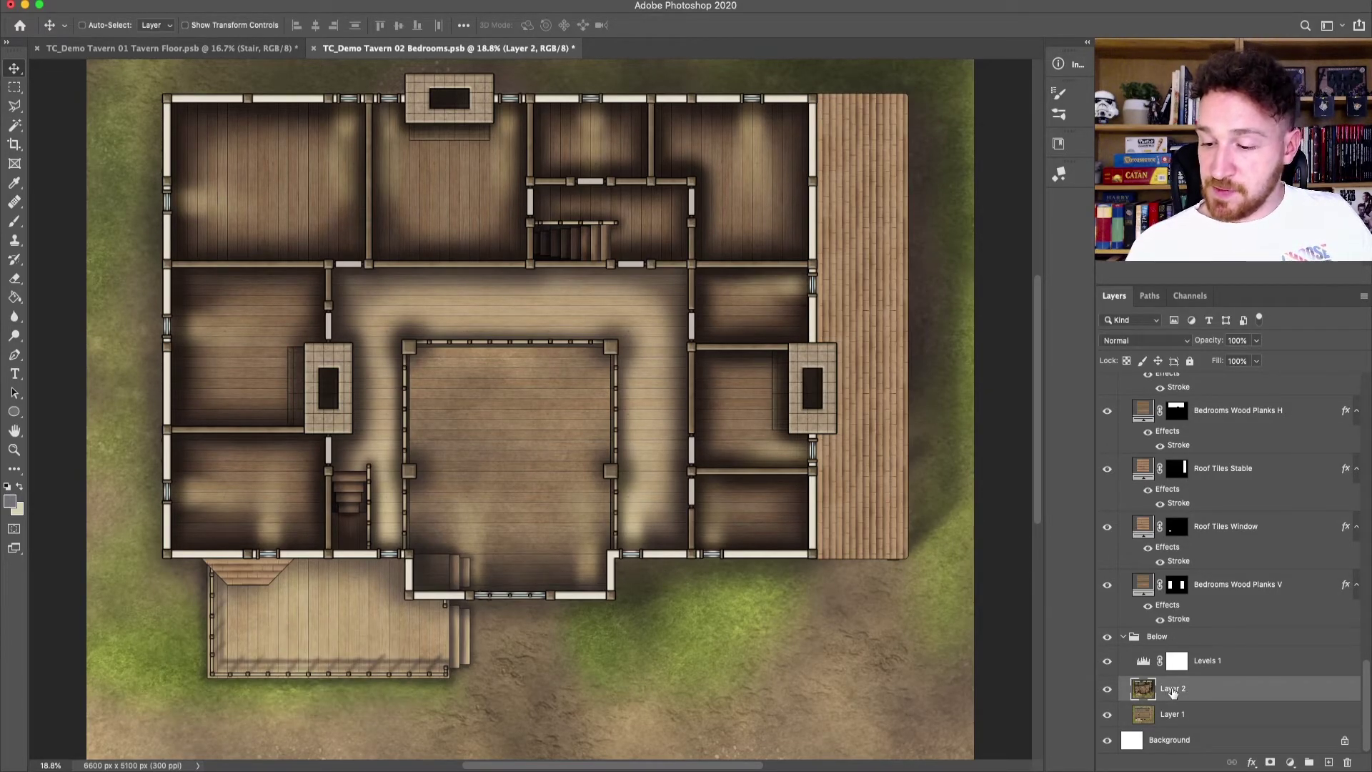
click(1228, 667)
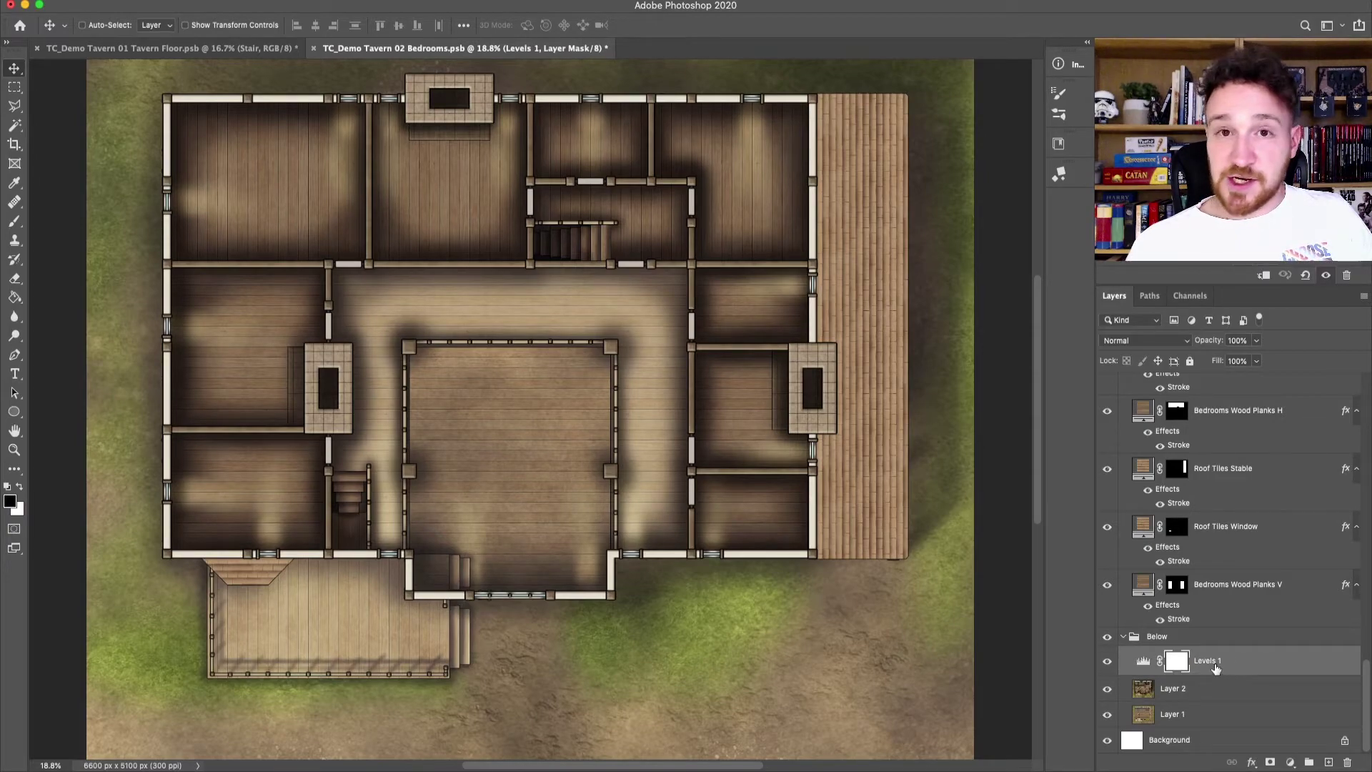
click(1291, 763)
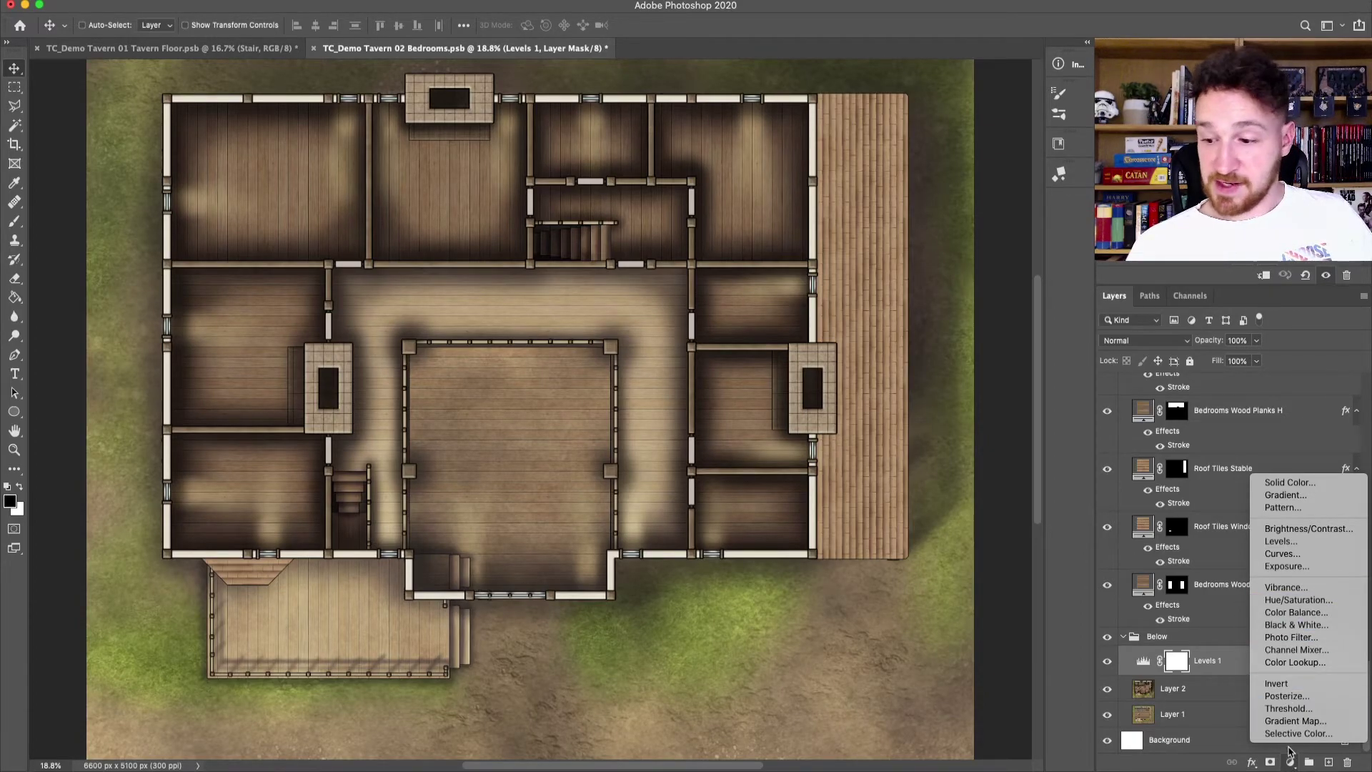
click(1292, 544)
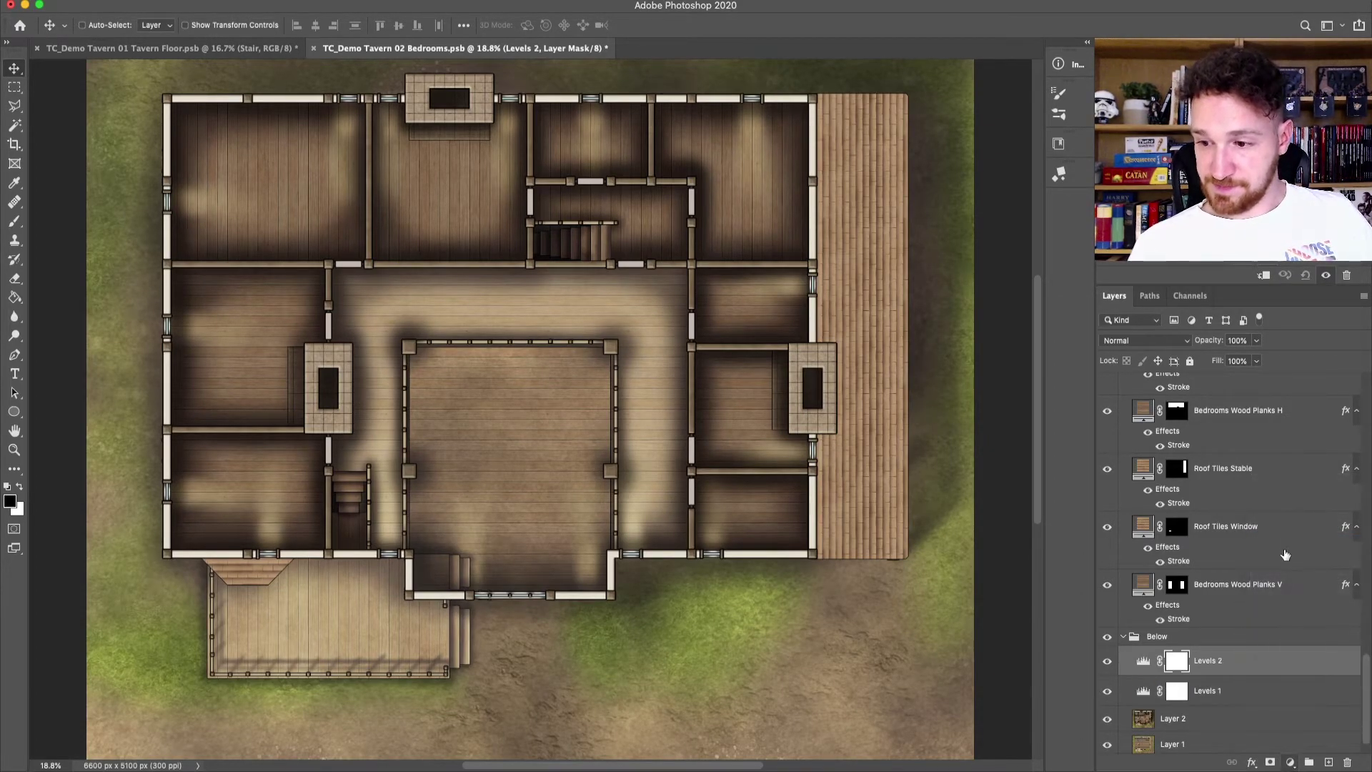
drag(1328, 659, 1349, 762)
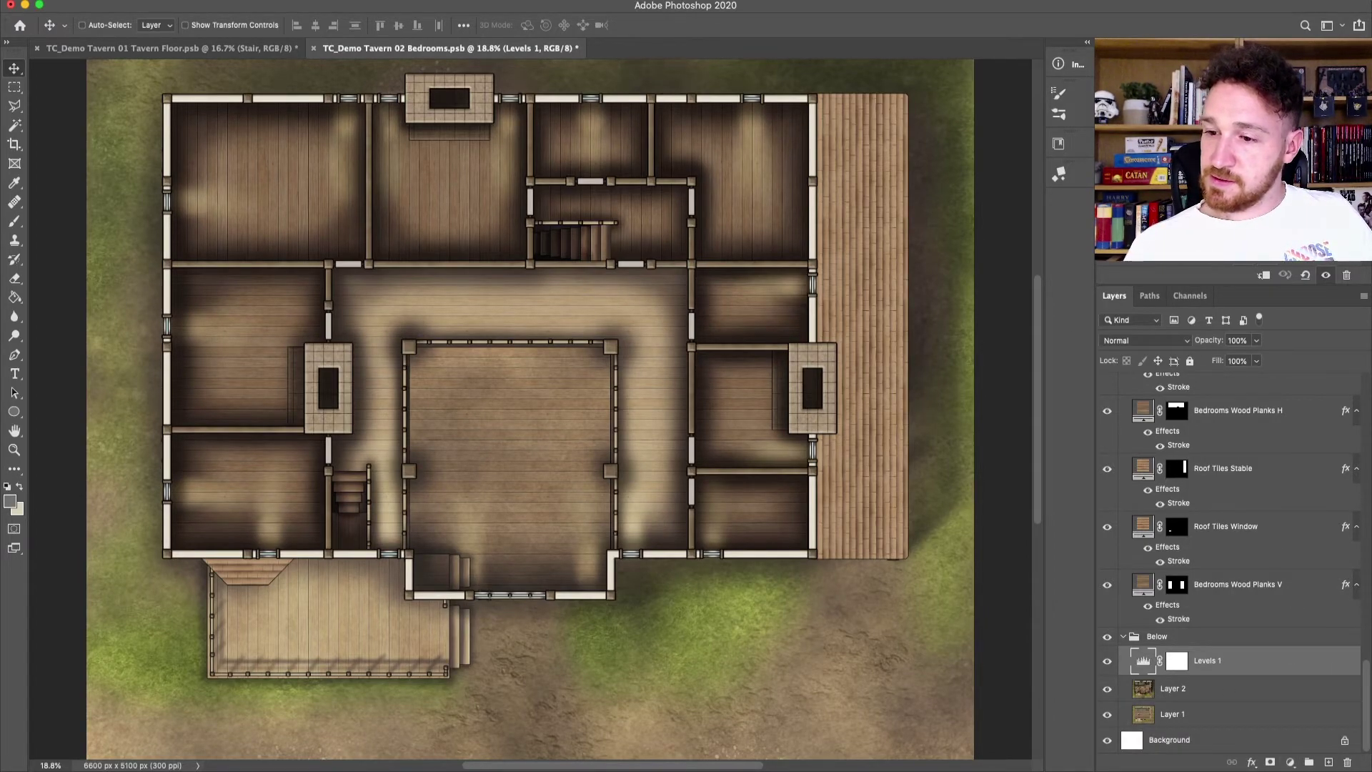
Step: Try a black output level of 0 on the Levels 1 adjustment and restore it to 20
drag(1122, 49, 372, 203)
drag(552, 491, 833, 524)
click(600, 417)
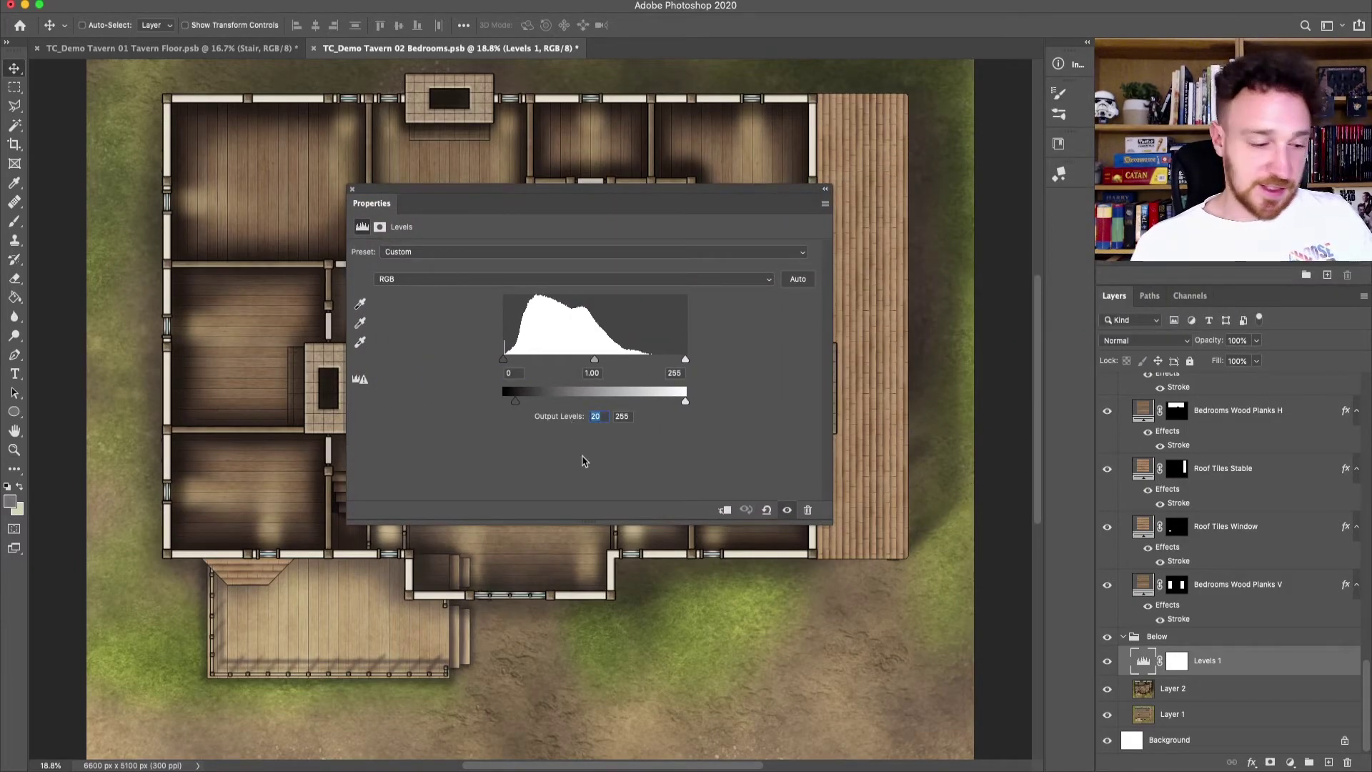
text(0)
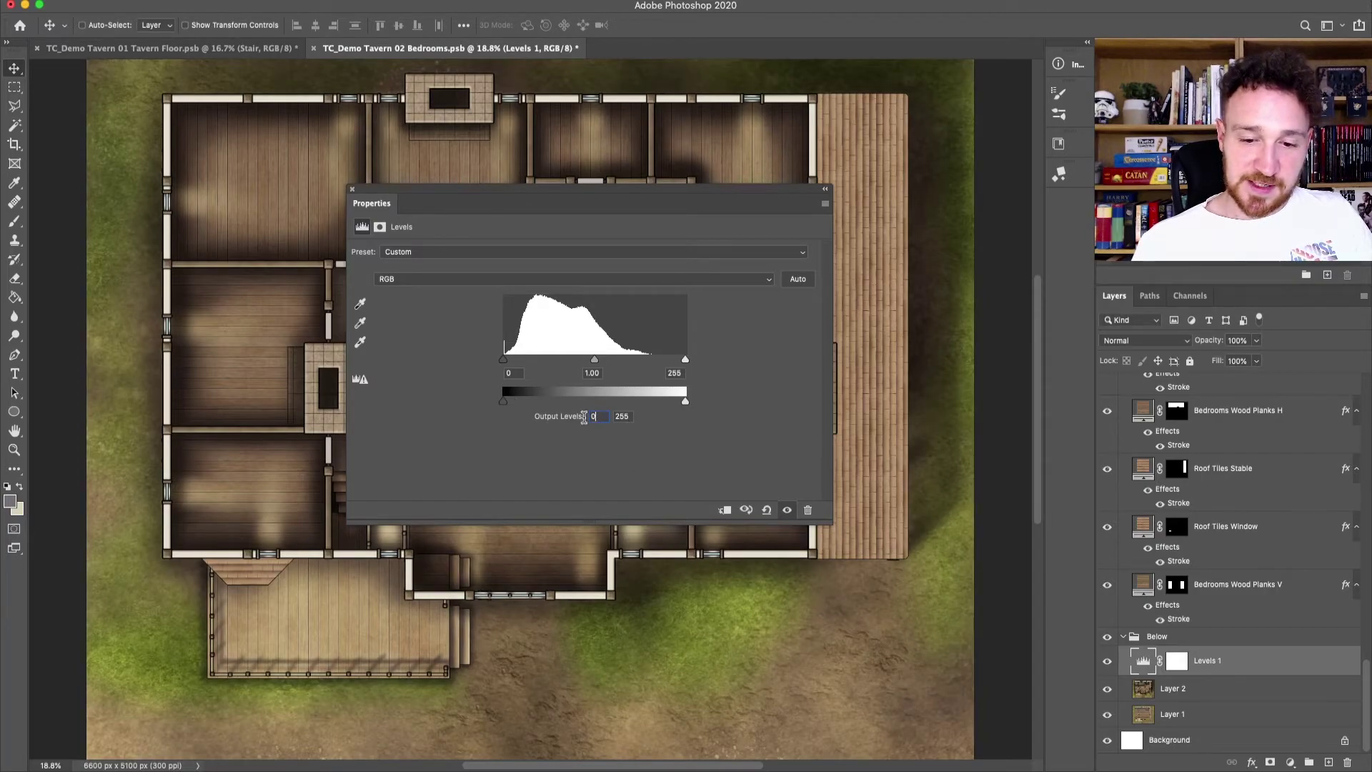
text(20)
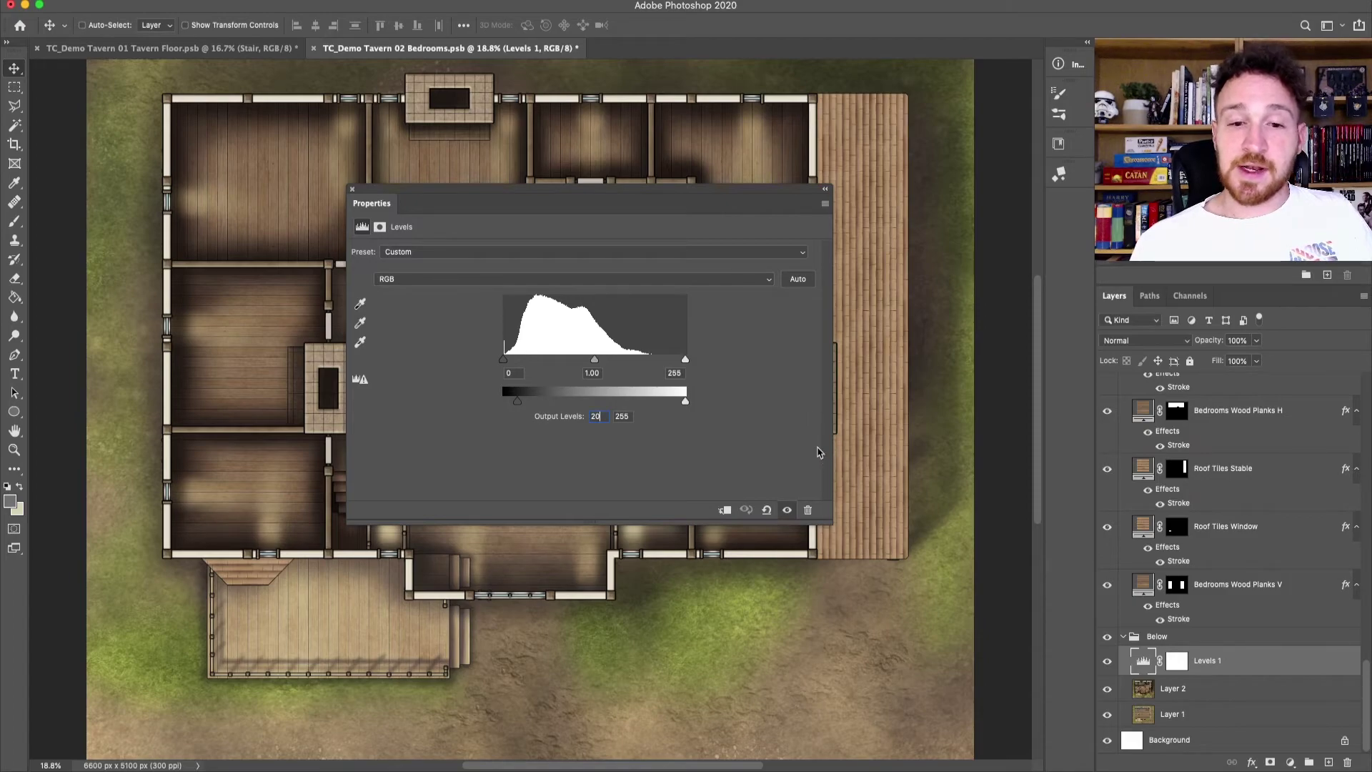
drag(455, 199, 1229, 266)
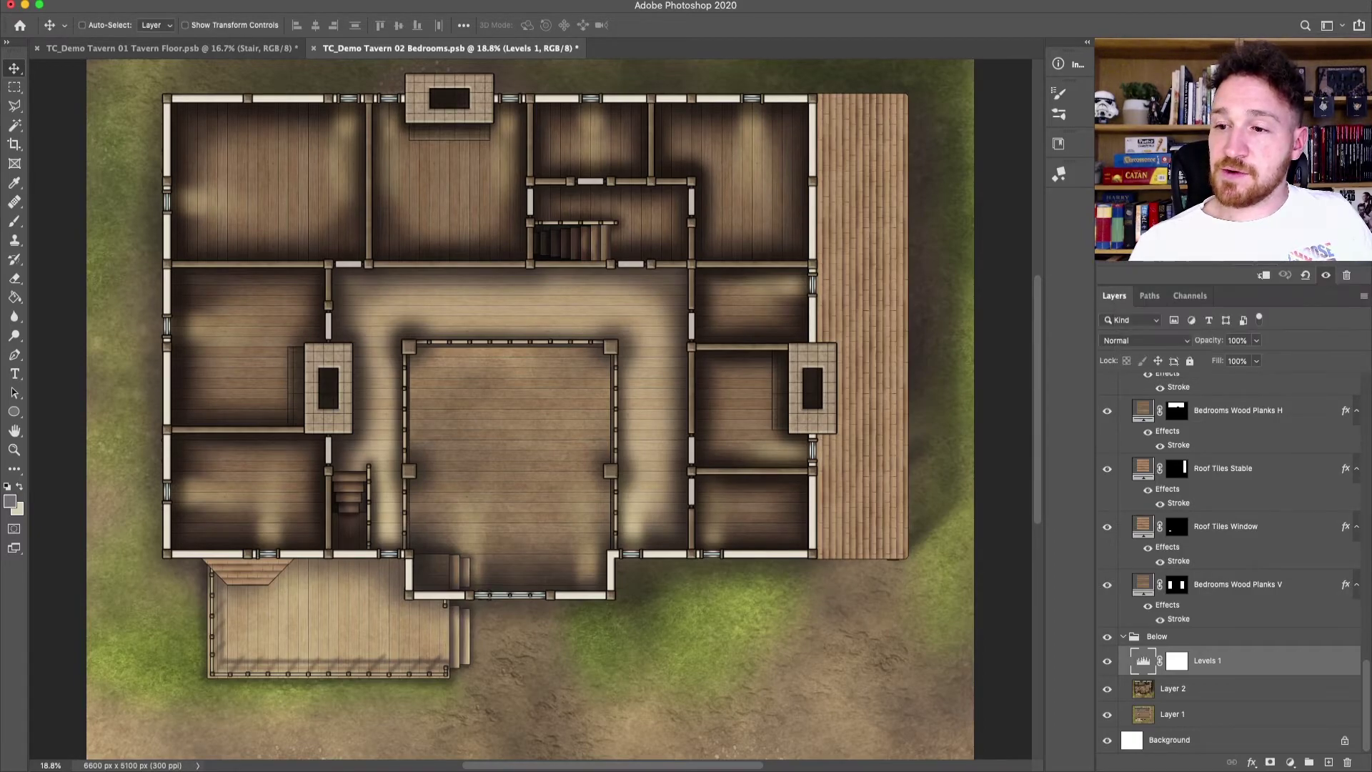
Step: Add a new layer above Levels 1 in the Below group, set it to Multiply and label it violet
click(1329, 762)
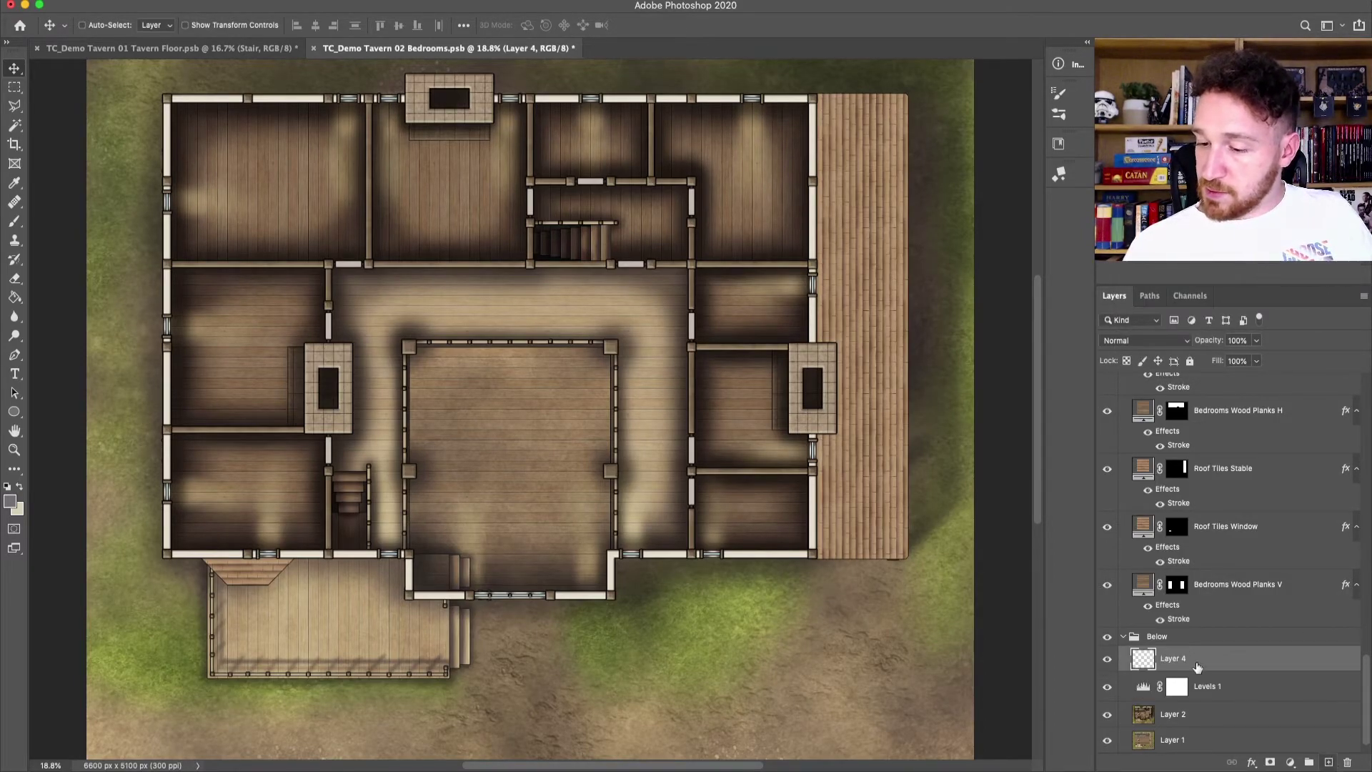
click(1149, 341)
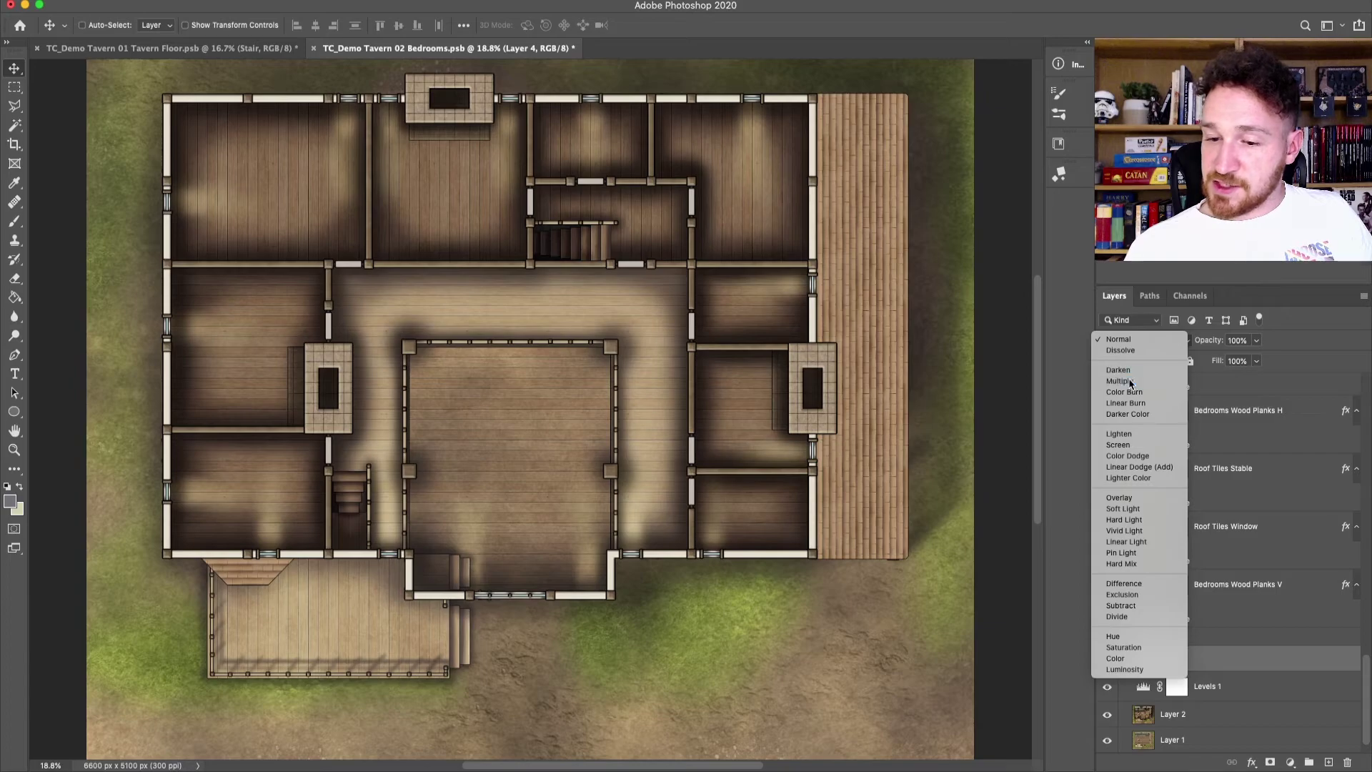
click(1134, 383)
right_click(1214, 661)
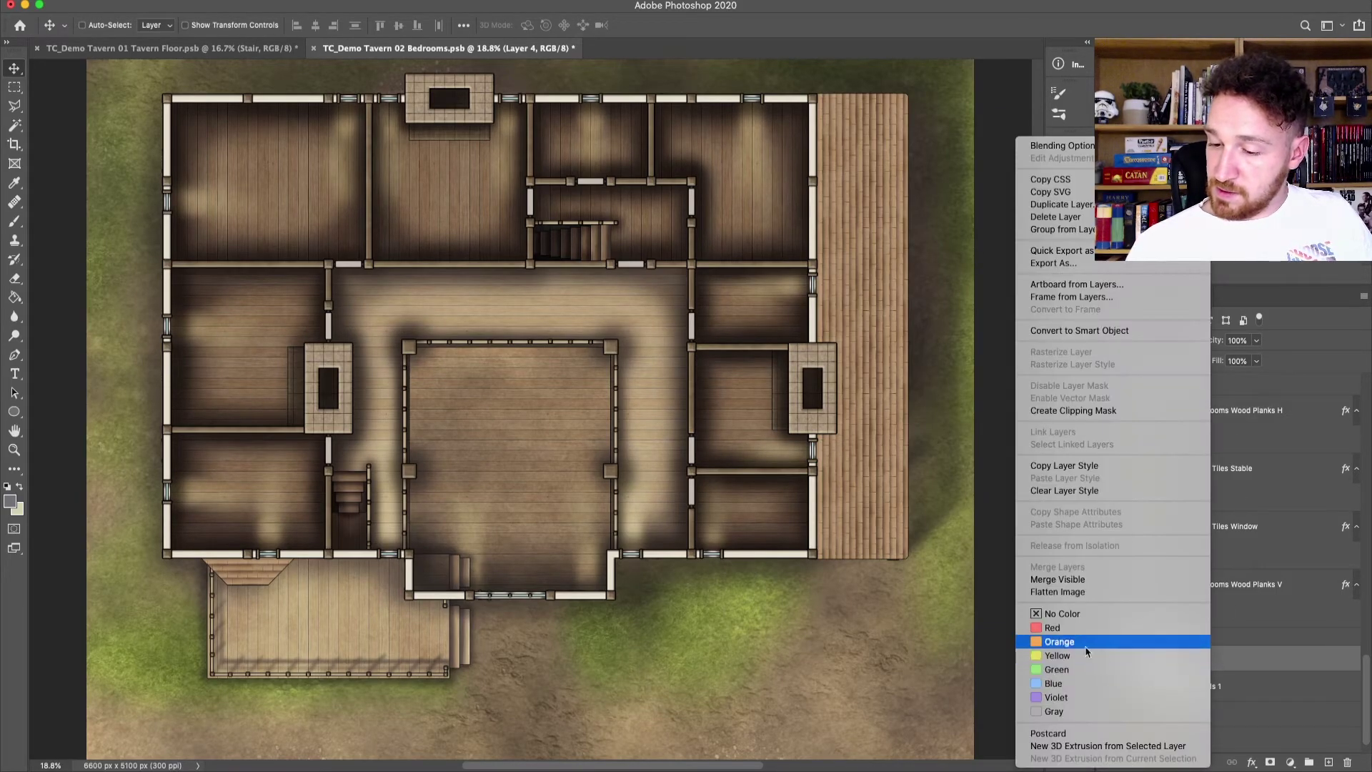
click(1201, 697)
Step: Brush soft shadows with a brush of about 400 px around the building's outer walls and inside the mezzanine opening on the Multiply layer
mouse_move(14, 221)
mouse_down()
mouse_move(98, 224)
mouse_move(156, 258)
mouse_up()
click(75, 221)
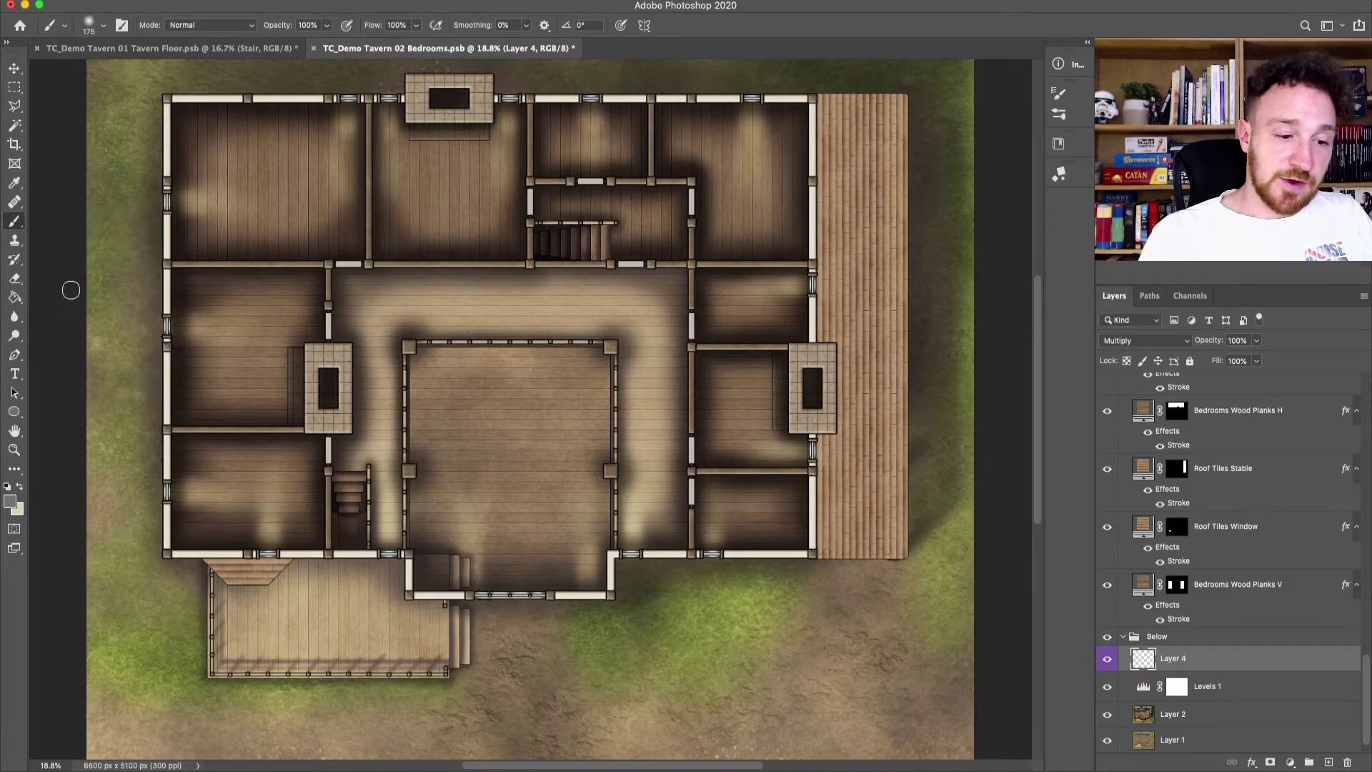
key(])
key(])
key(])
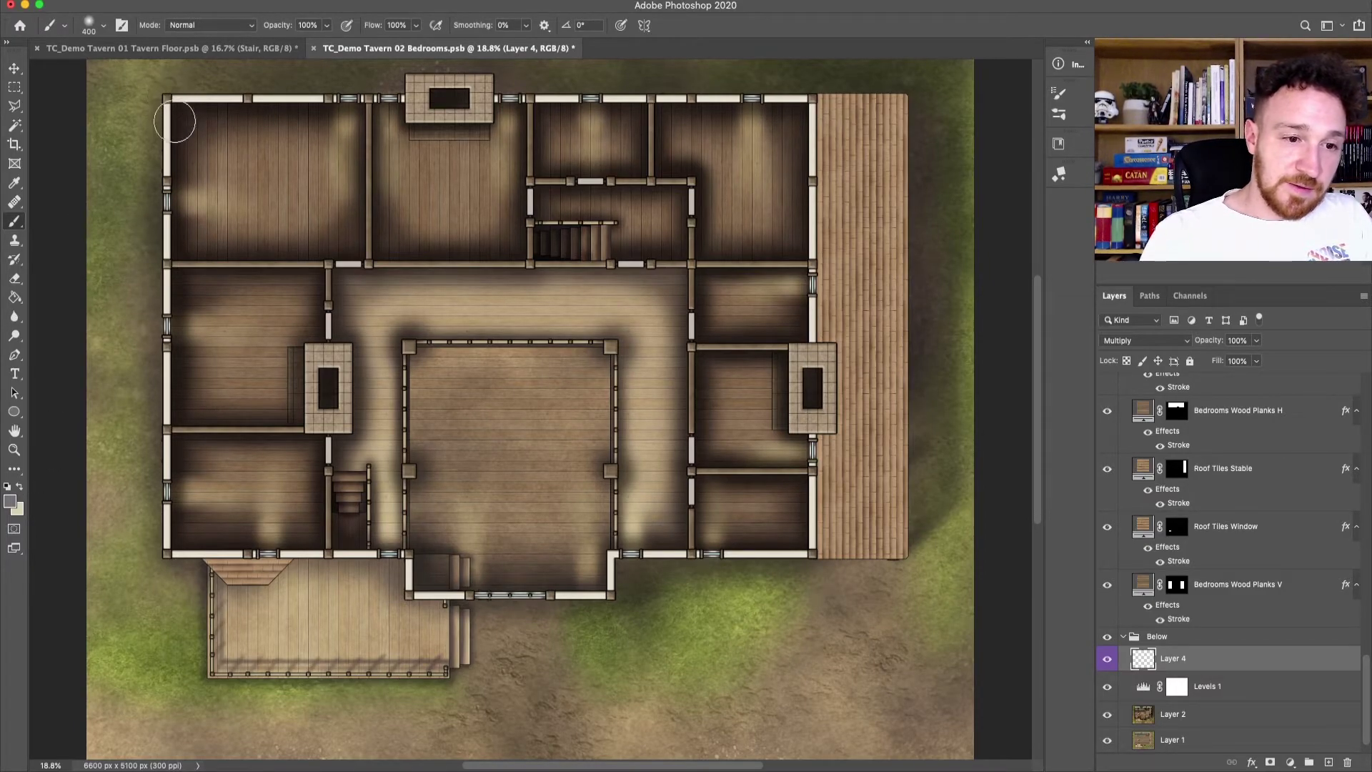
key(bracketright)
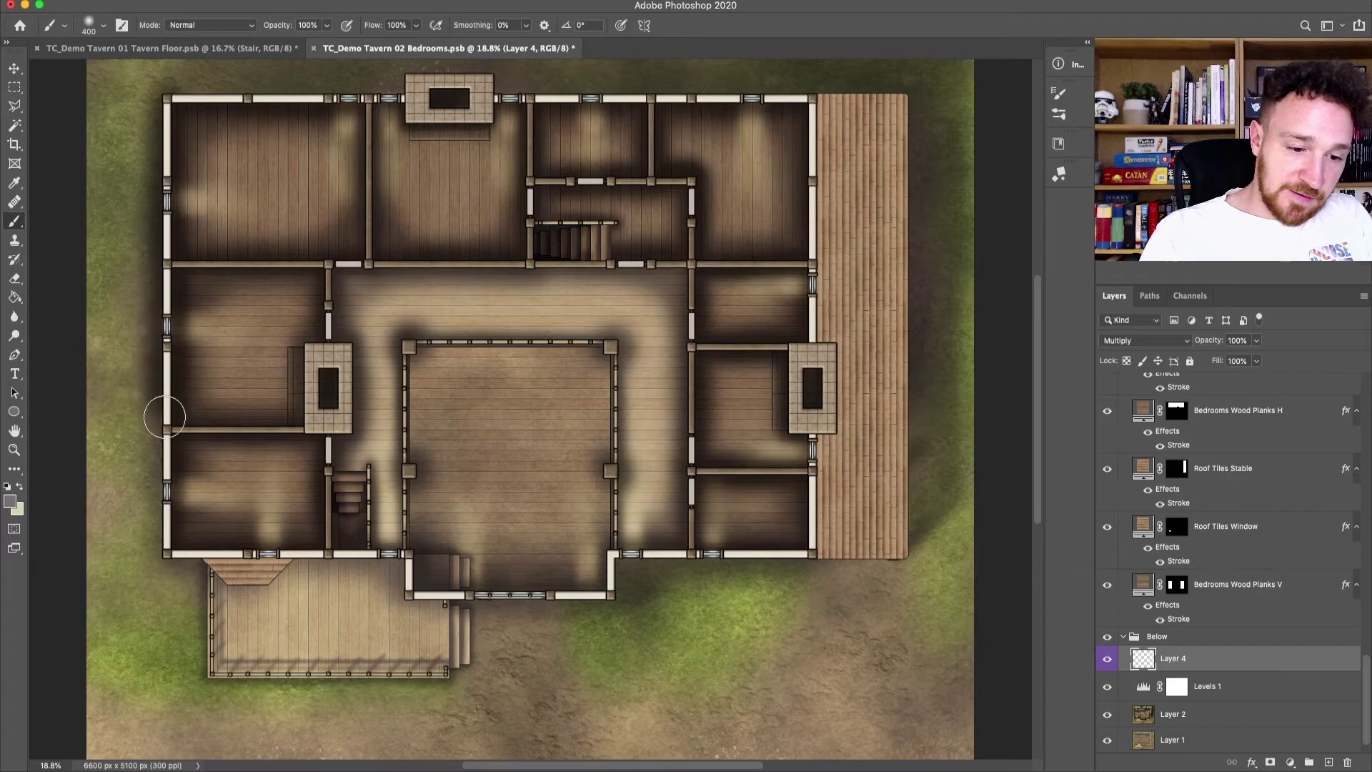
mouse_move(260, 557)
mouse_down()
mouse_move(446, 551)
mouse_move(409, 567)
mouse_move(429, 591)
mouse_move(582, 600)
mouse_move(619, 588)
mouse_move(624, 559)
mouse_move(897, 554)
mouse_move(915, 371)
mouse_move(908, 89)
mouse_move(549, 98)
mouse_move(503, 79)
mouse_move(405, 96)
mouse_move(172, 90)
mouse_up()
key(bracketright)
mouse_move(418, 547)
mouse_down()
mouse_move(411, 383)
mouse_move(427, 346)
mouse_move(629, 336)
mouse_move(615, 583)
mouse_move(425, 580)
mouse_move(403, 563)
mouse_up()
key(bracketleft)
key(bracketleft)
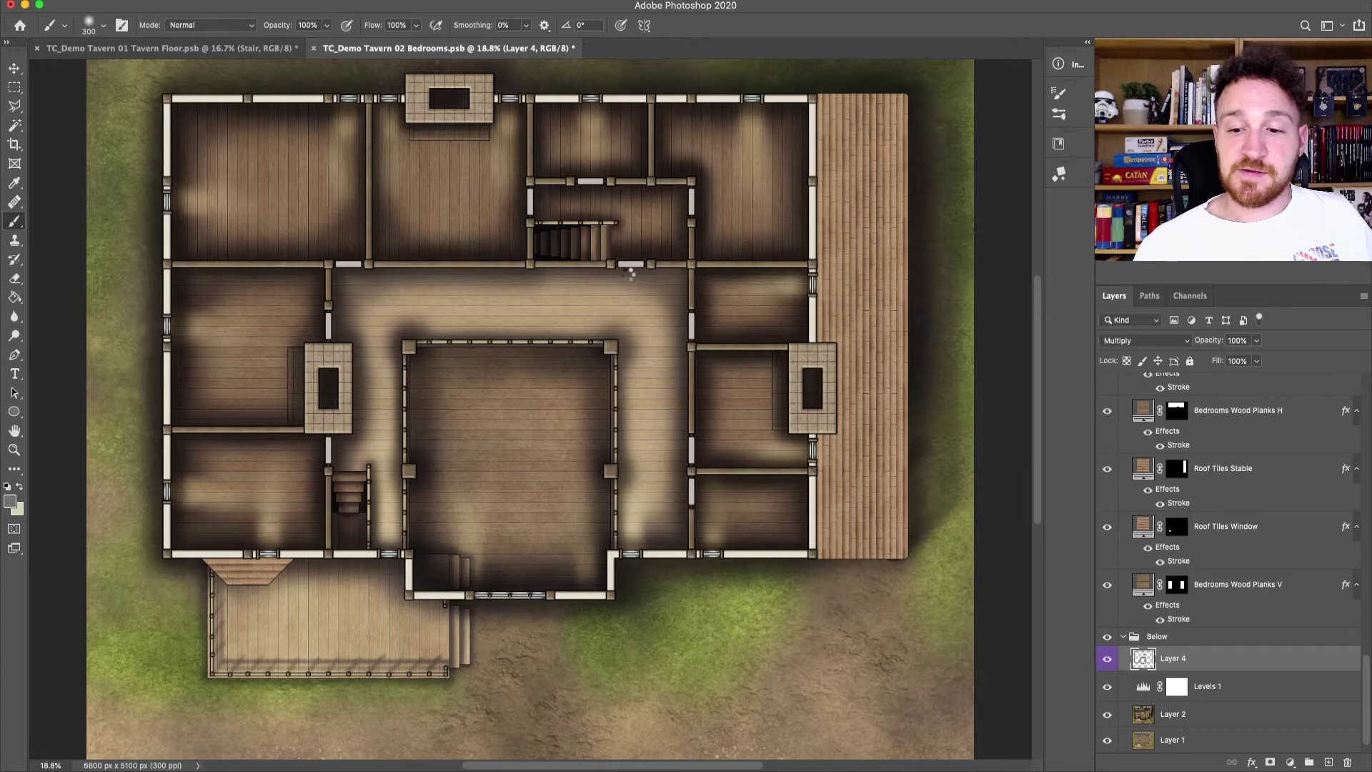
key(bracketright)
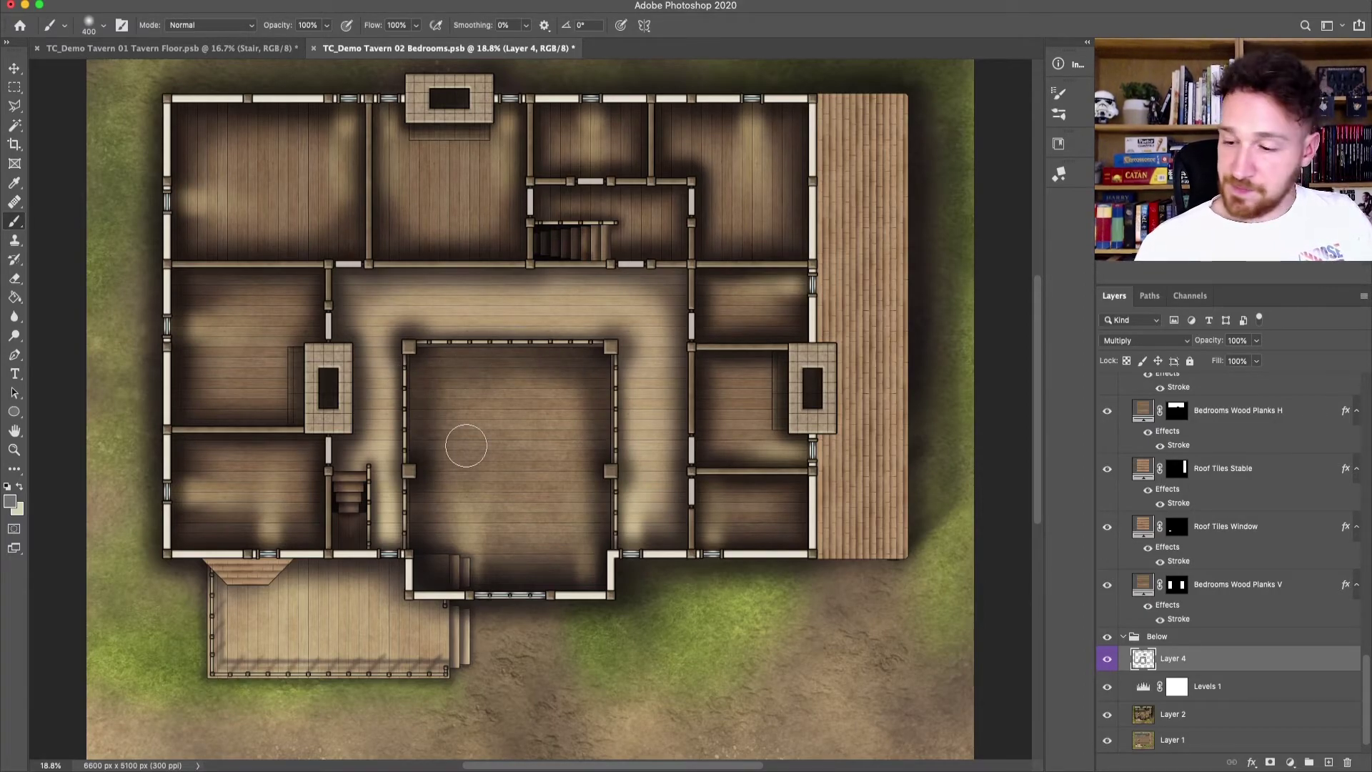
Step: Lower the shadow layer's opacity to 86% and compare the map with Layer 4 and Levels 1 hidden and shown
drag(1215, 342, 1217, 343)
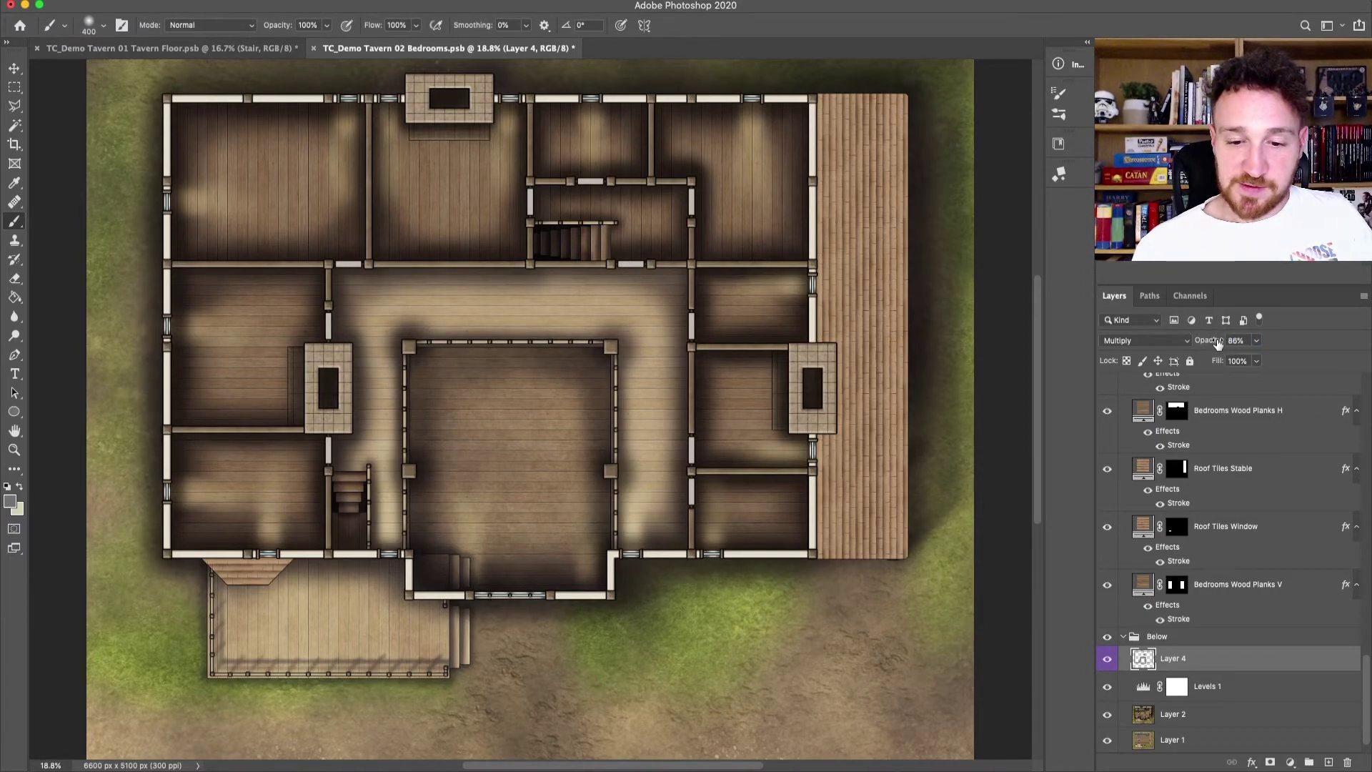
key(super+minus)
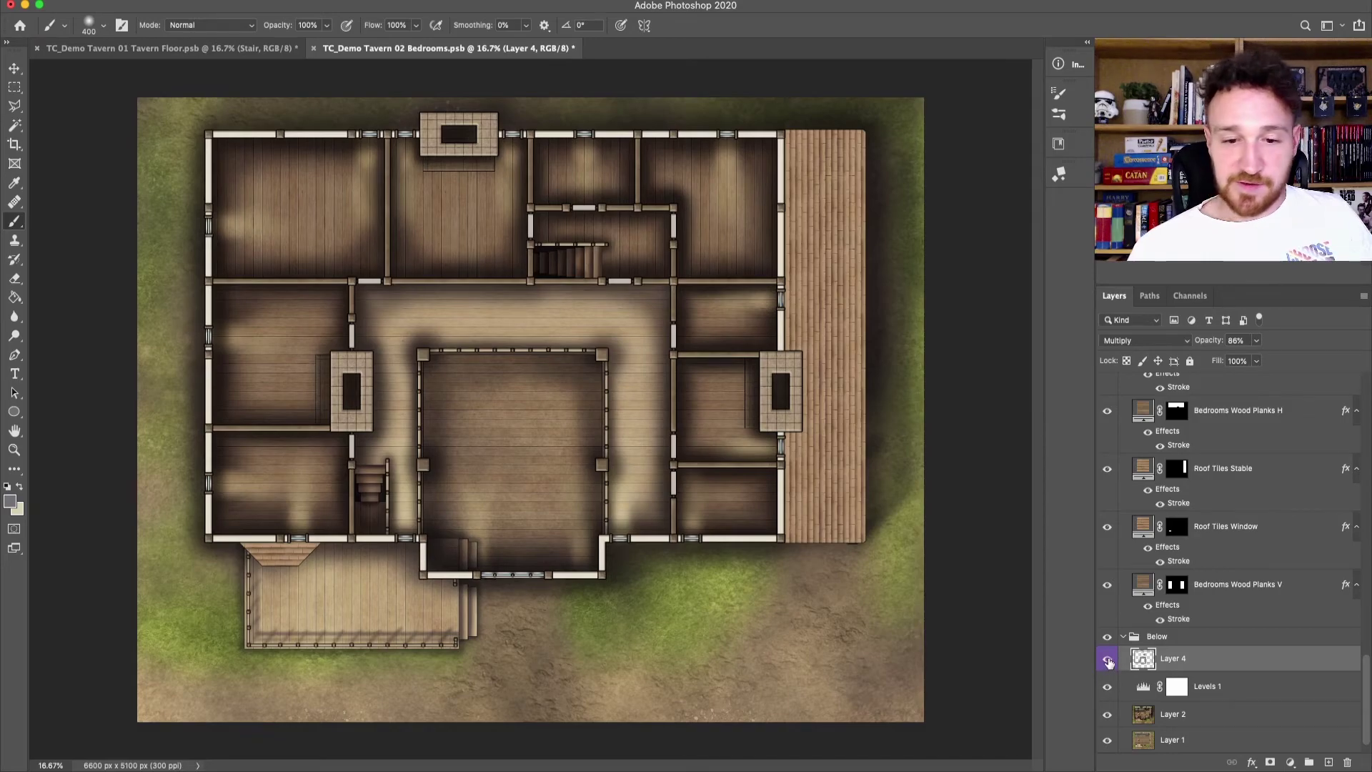
click(1108, 665)
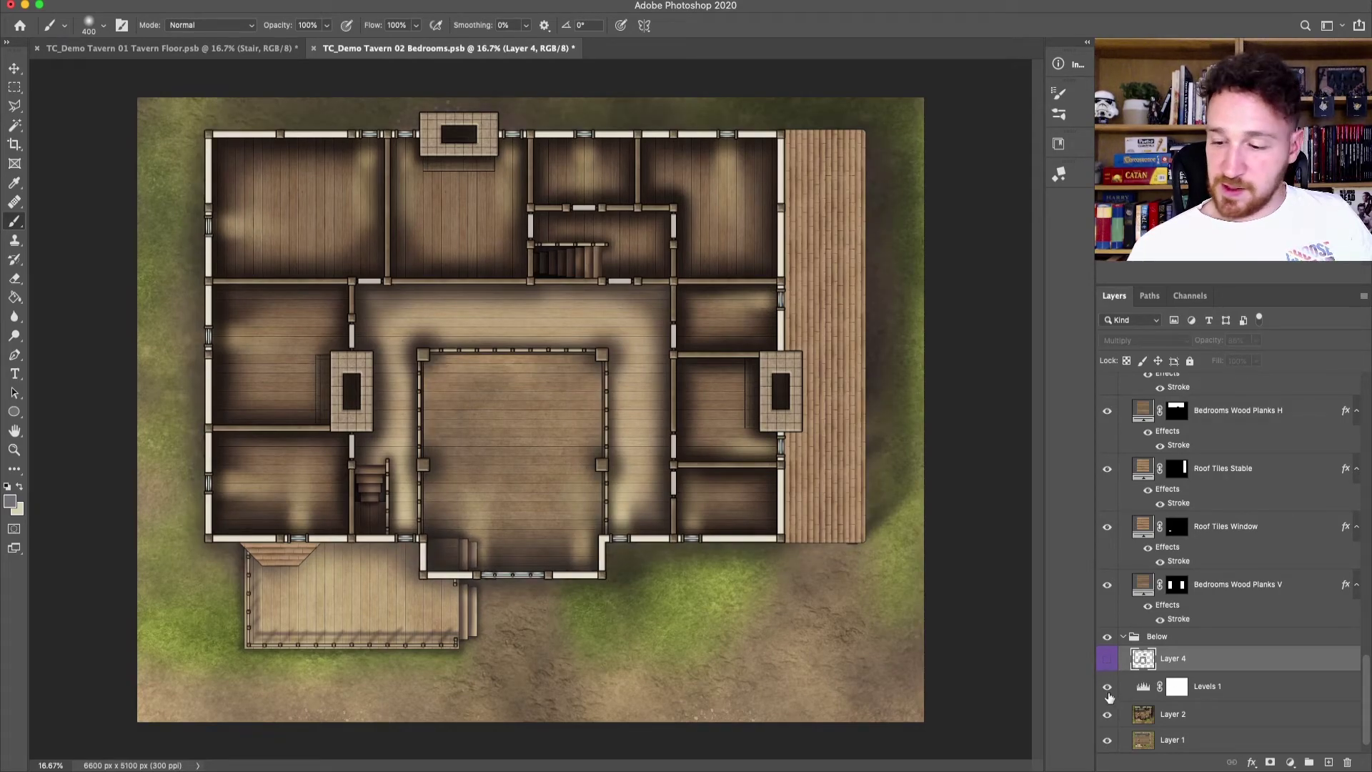
click(1107, 688)
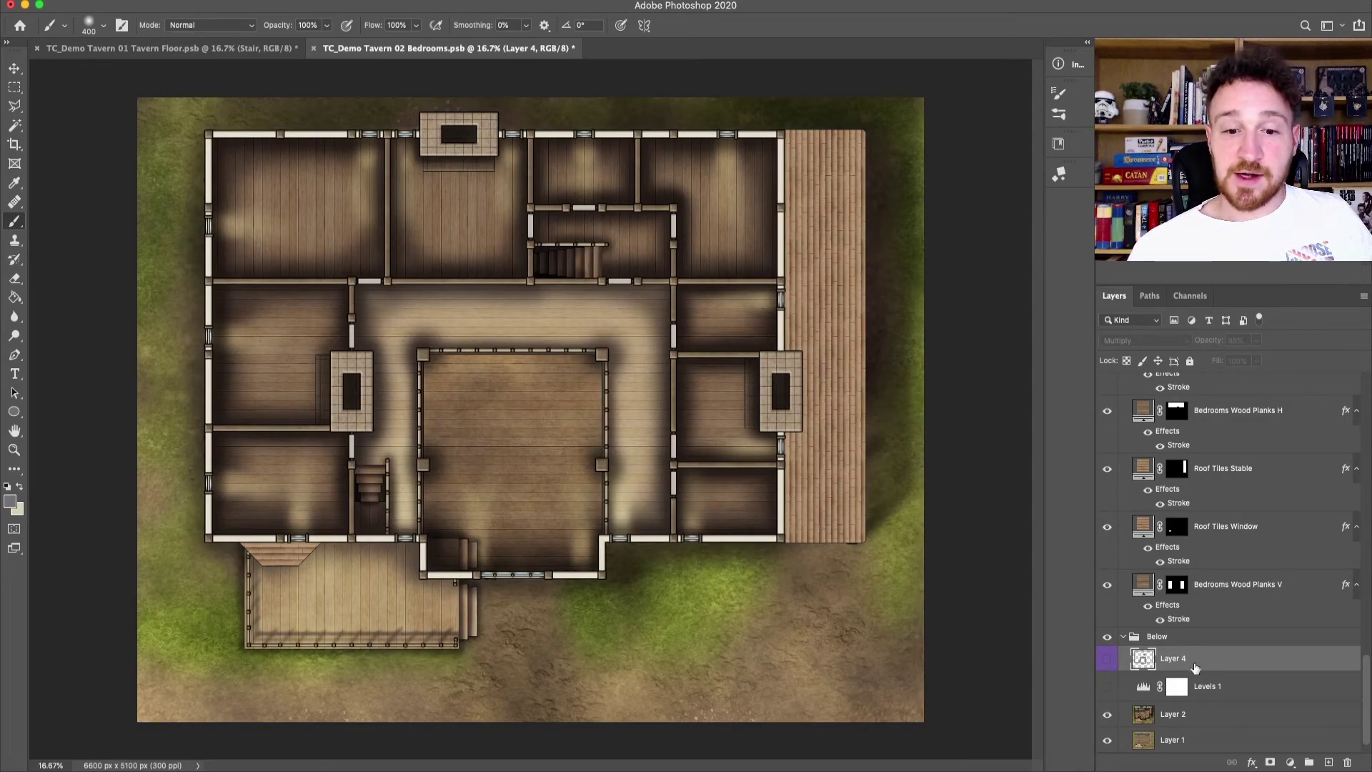
click(1107, 687)
click(1108, 659)
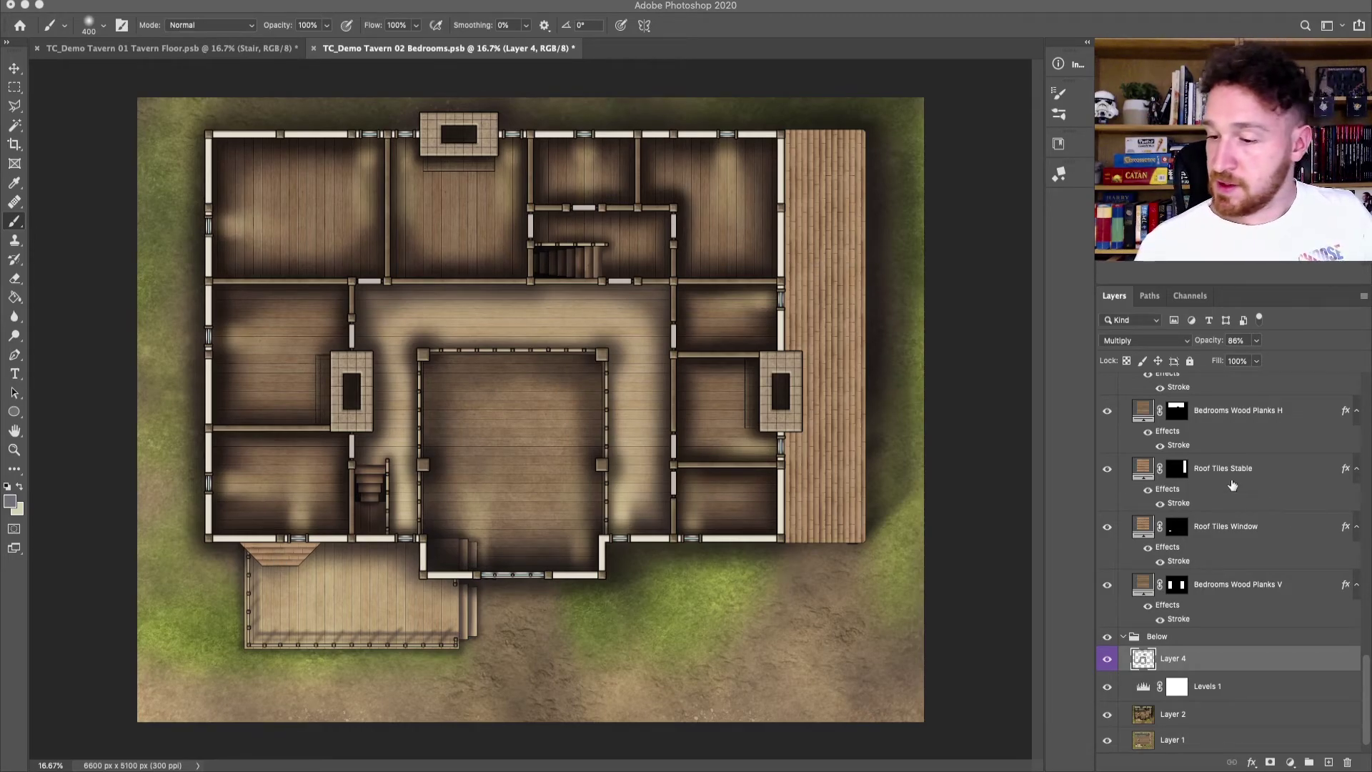
Step: Add a new layer directly above Roof Tiles Stable and set its blend mode to Overlay
scroll(1347, 641, up, 4)
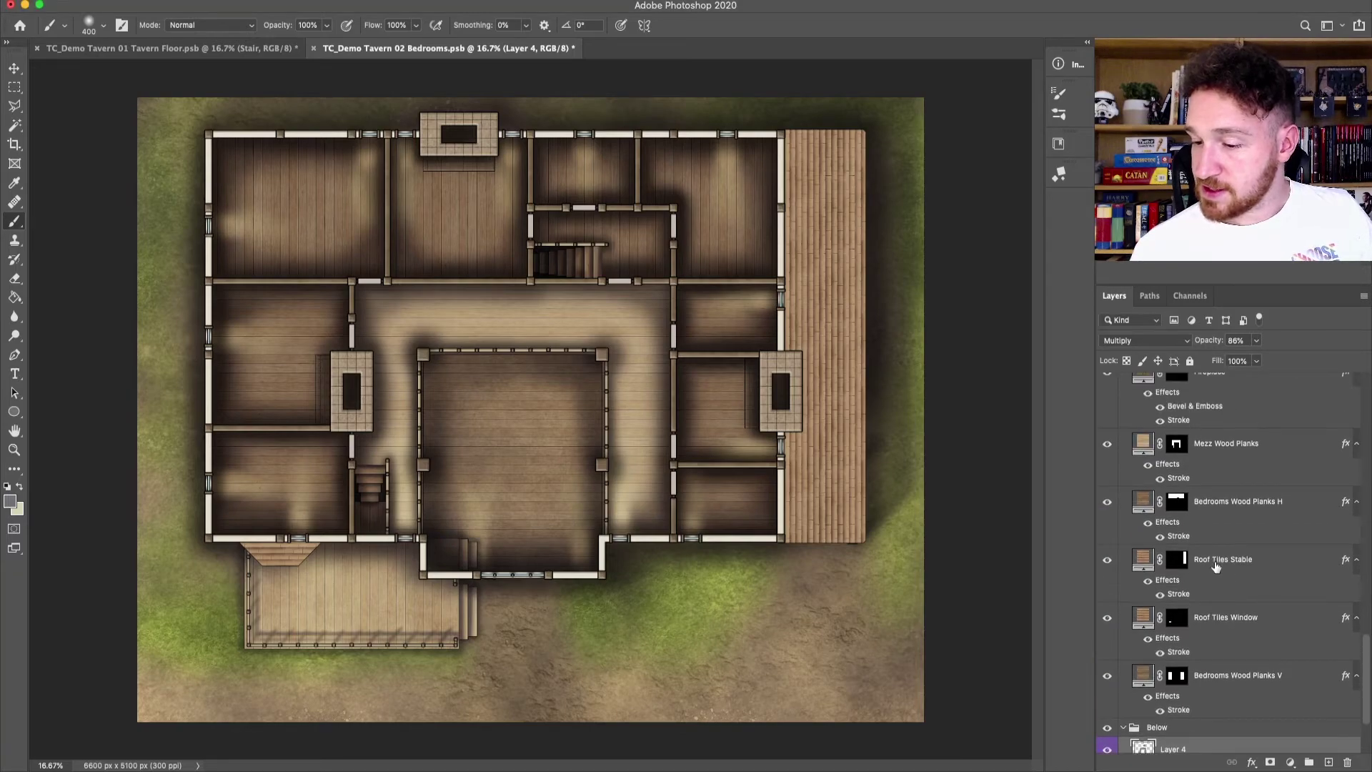
click(1257, 563)
click(1250, 626)
click(1265, 565)
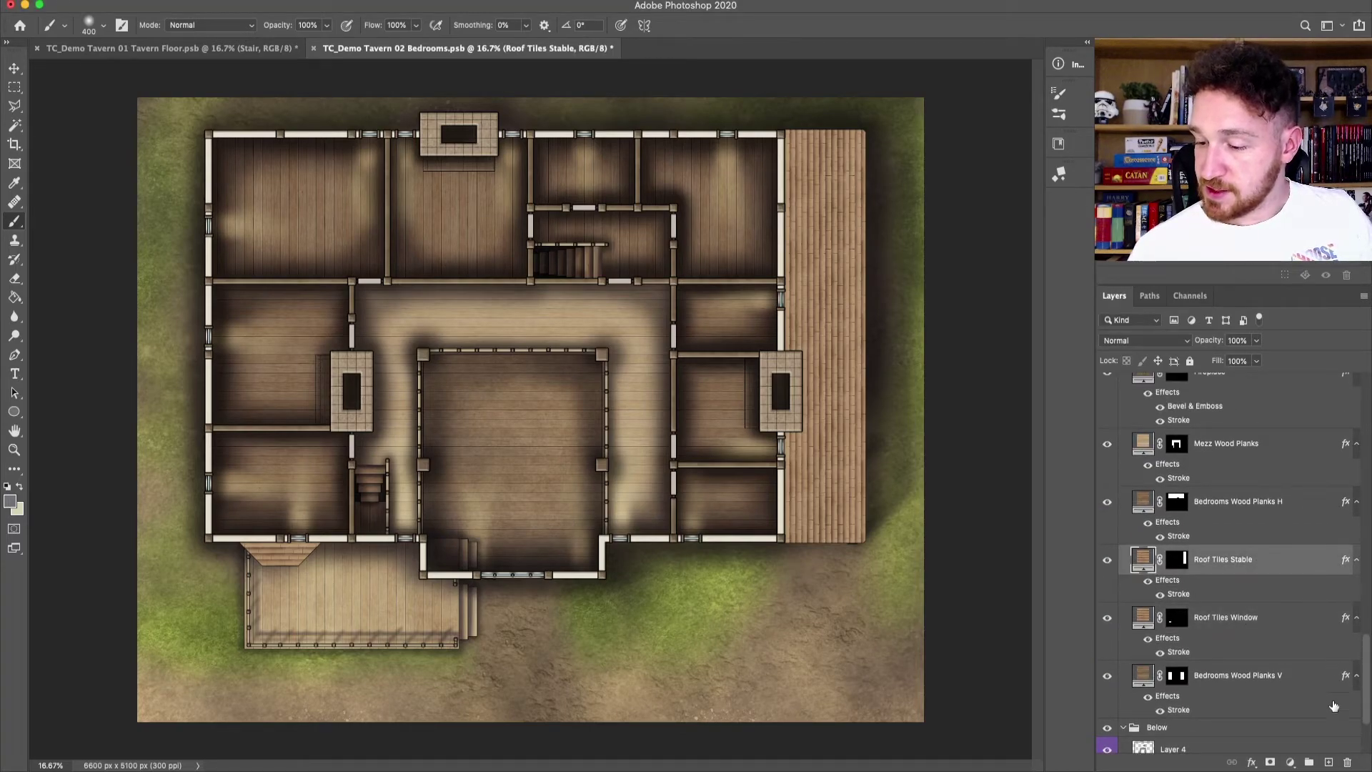
click(1328, 760)
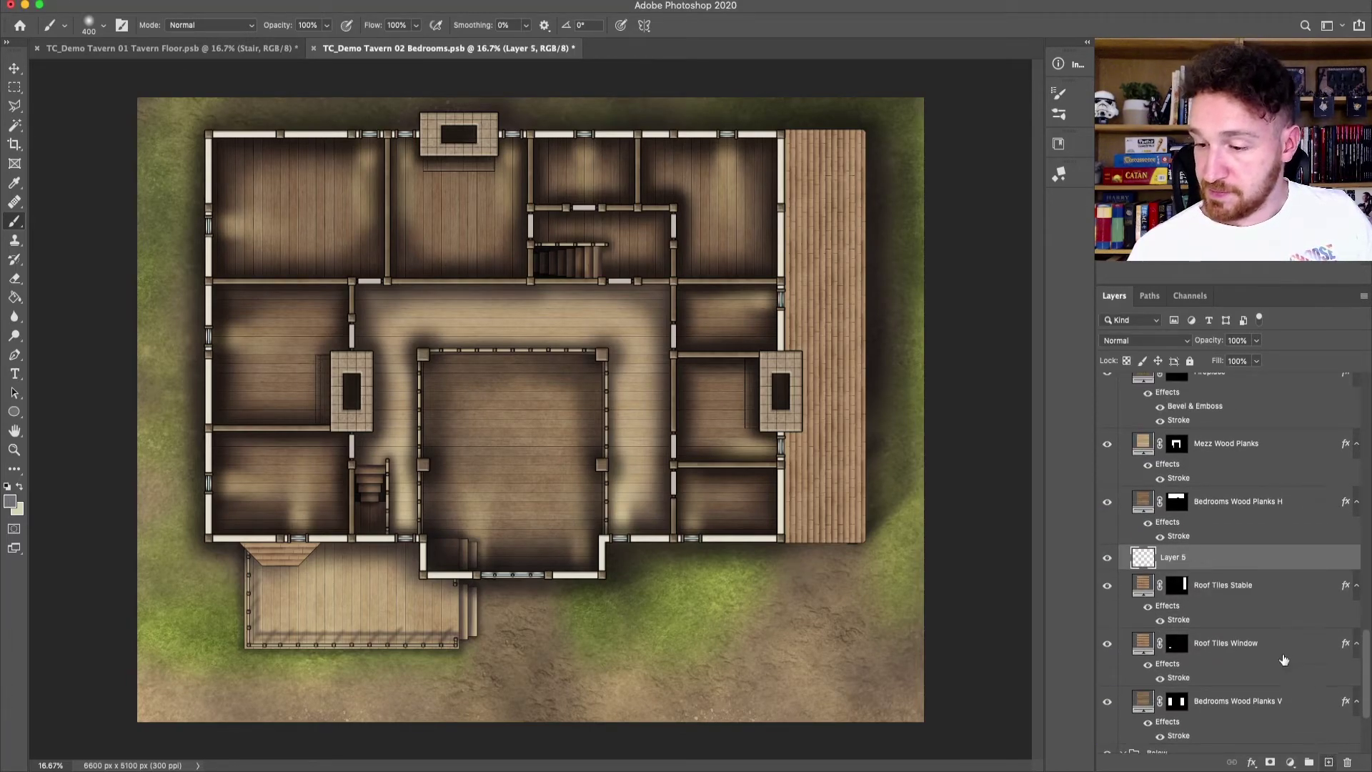
click(1156, 341)
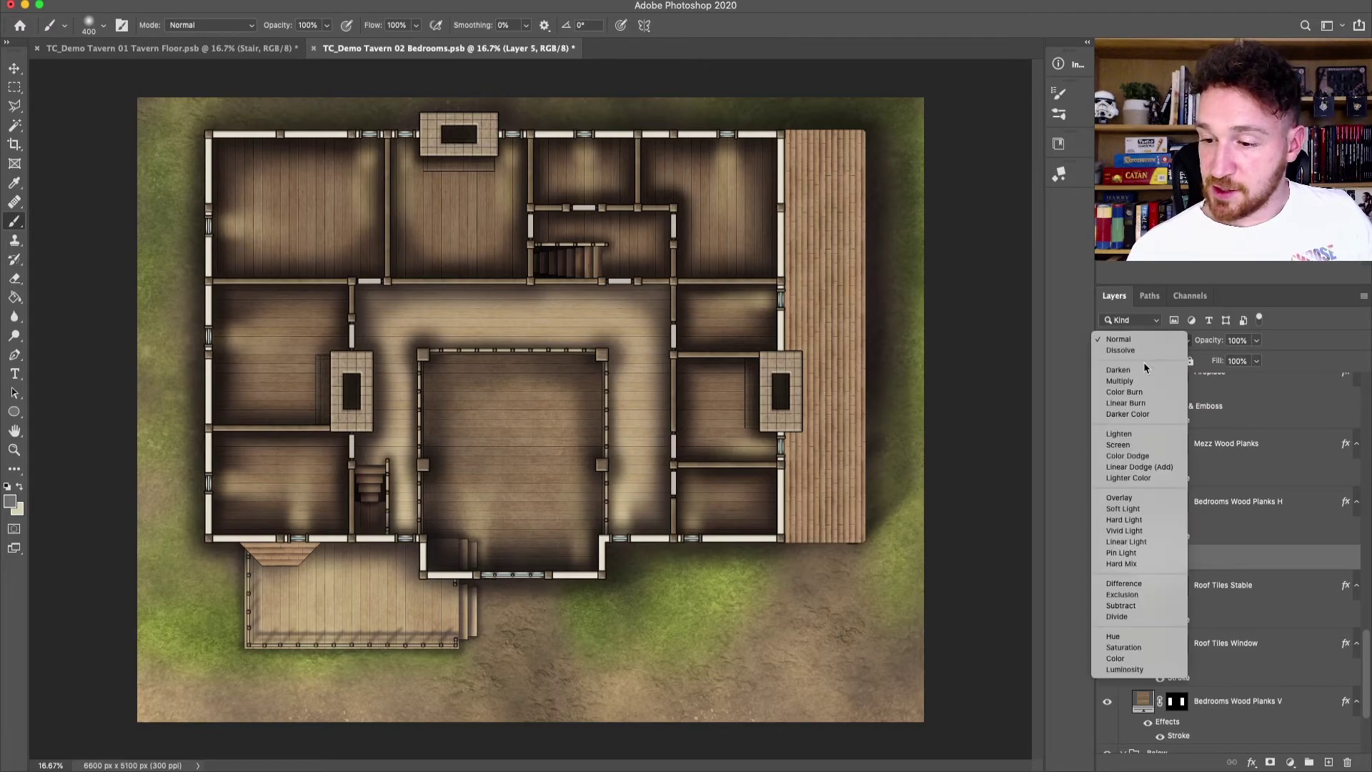
click(1119, 498)
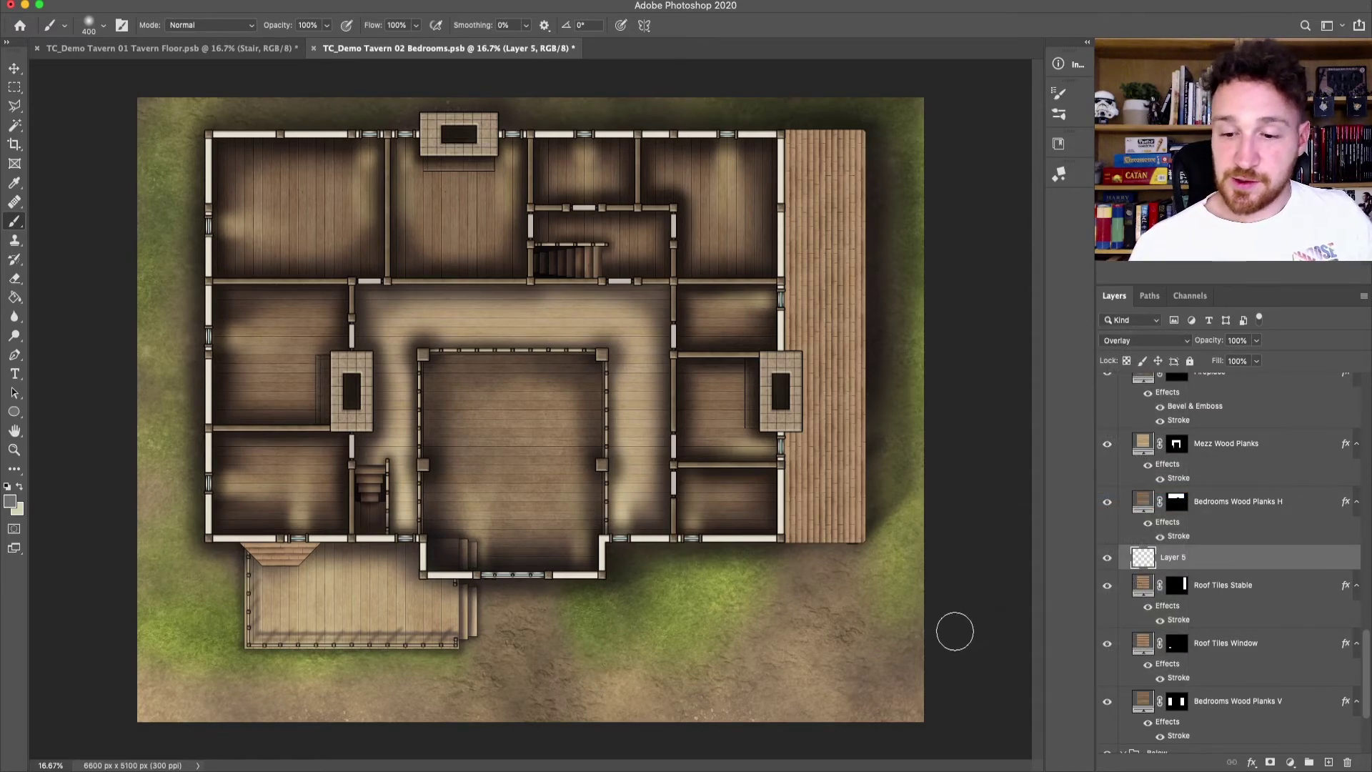
Step: Mask the Overlay layer to the combined shapes of Roof Tiles Stable and Roof Tiles Window, and rename it Slope
super+click(1178, 586)
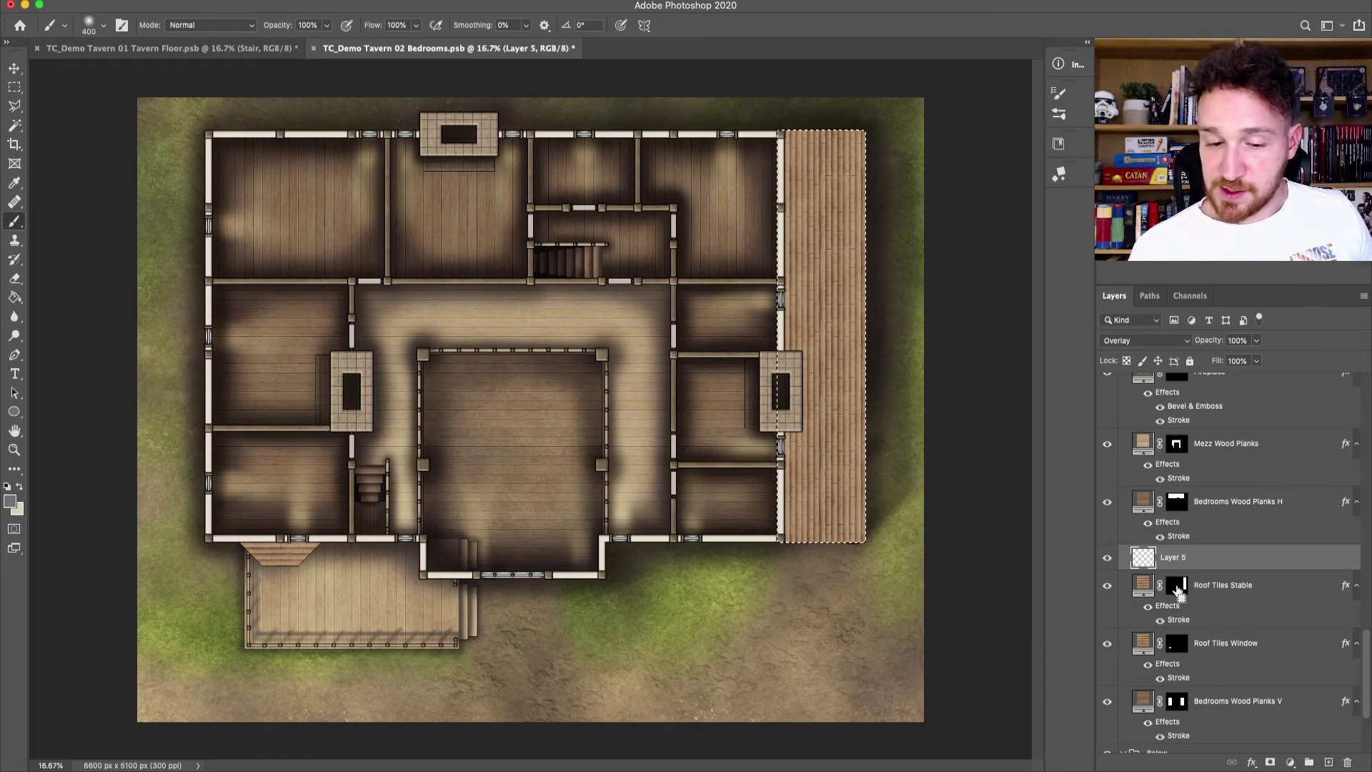
shift+super+click(1177, 648)
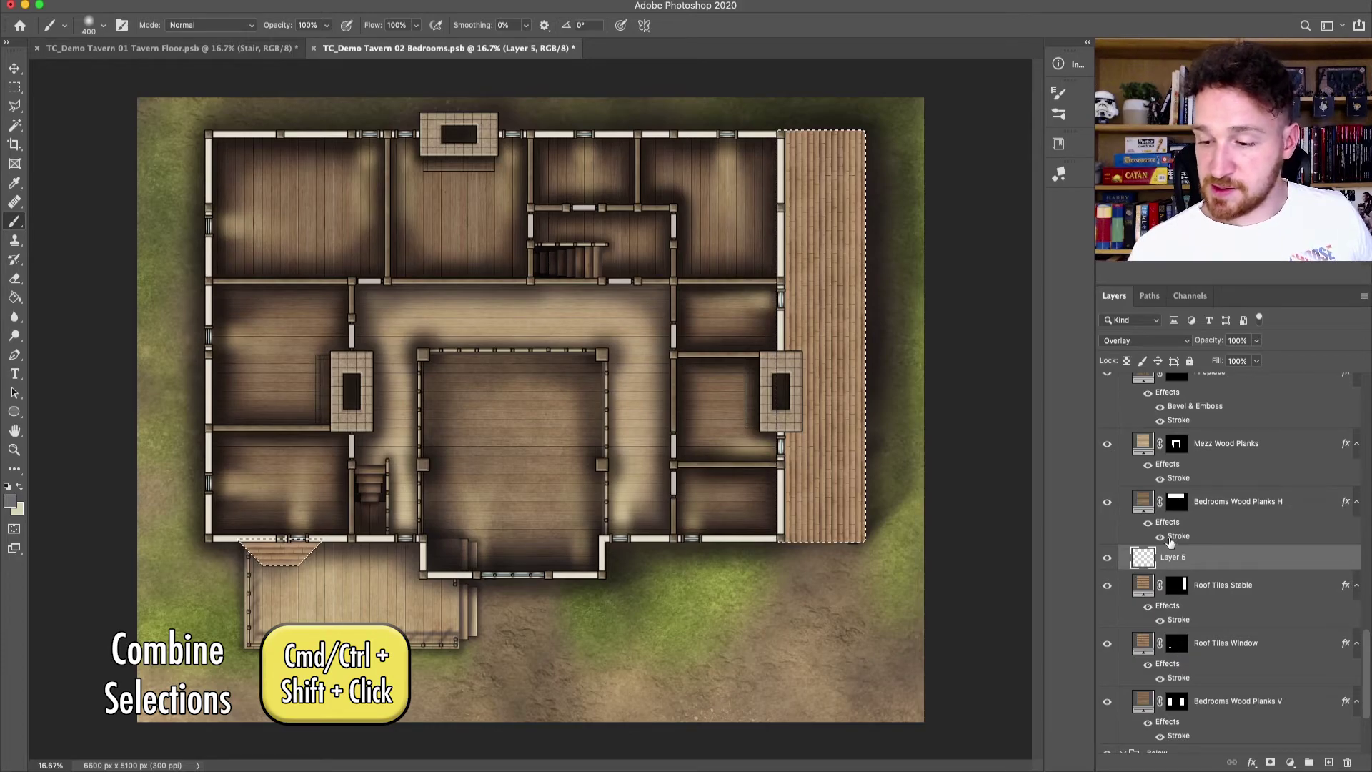
click(1269, 762)
double_click(1215, 558)
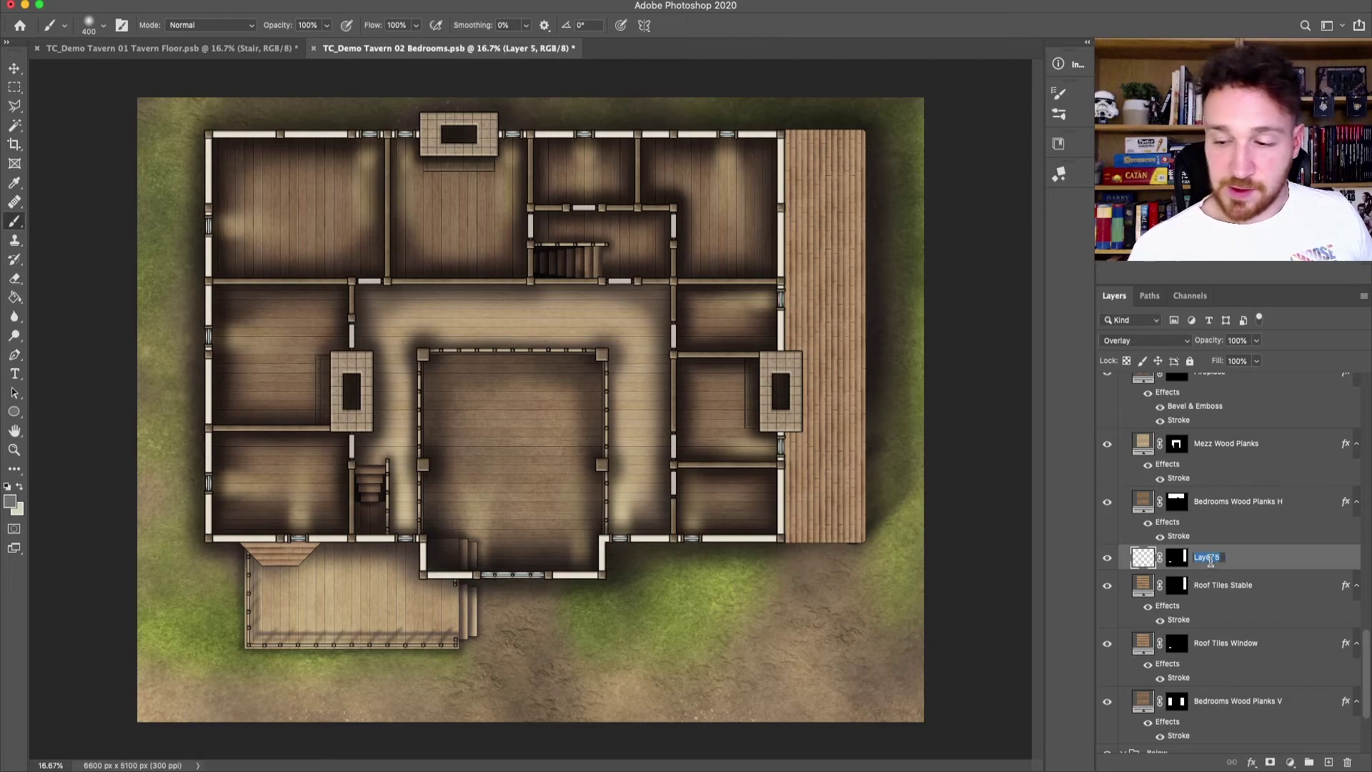
text(Slope)
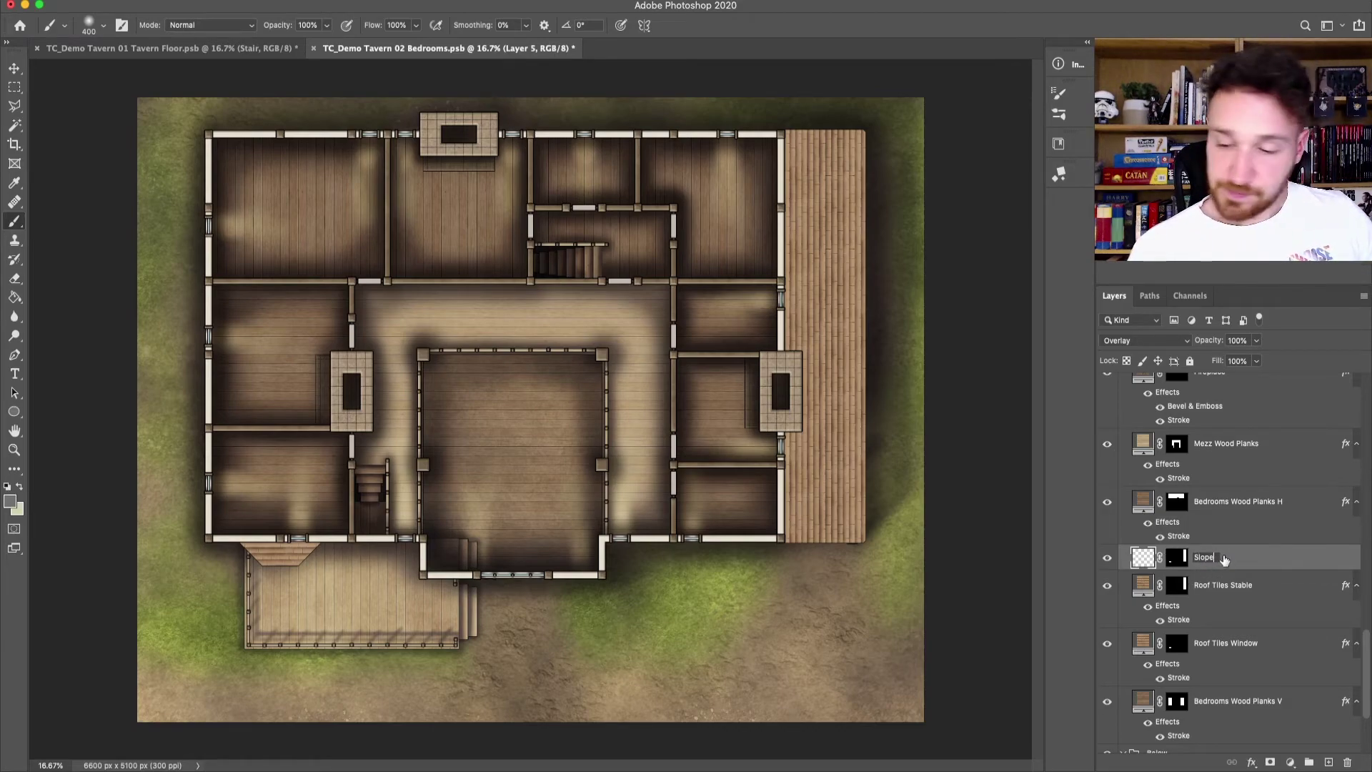
key(Return)
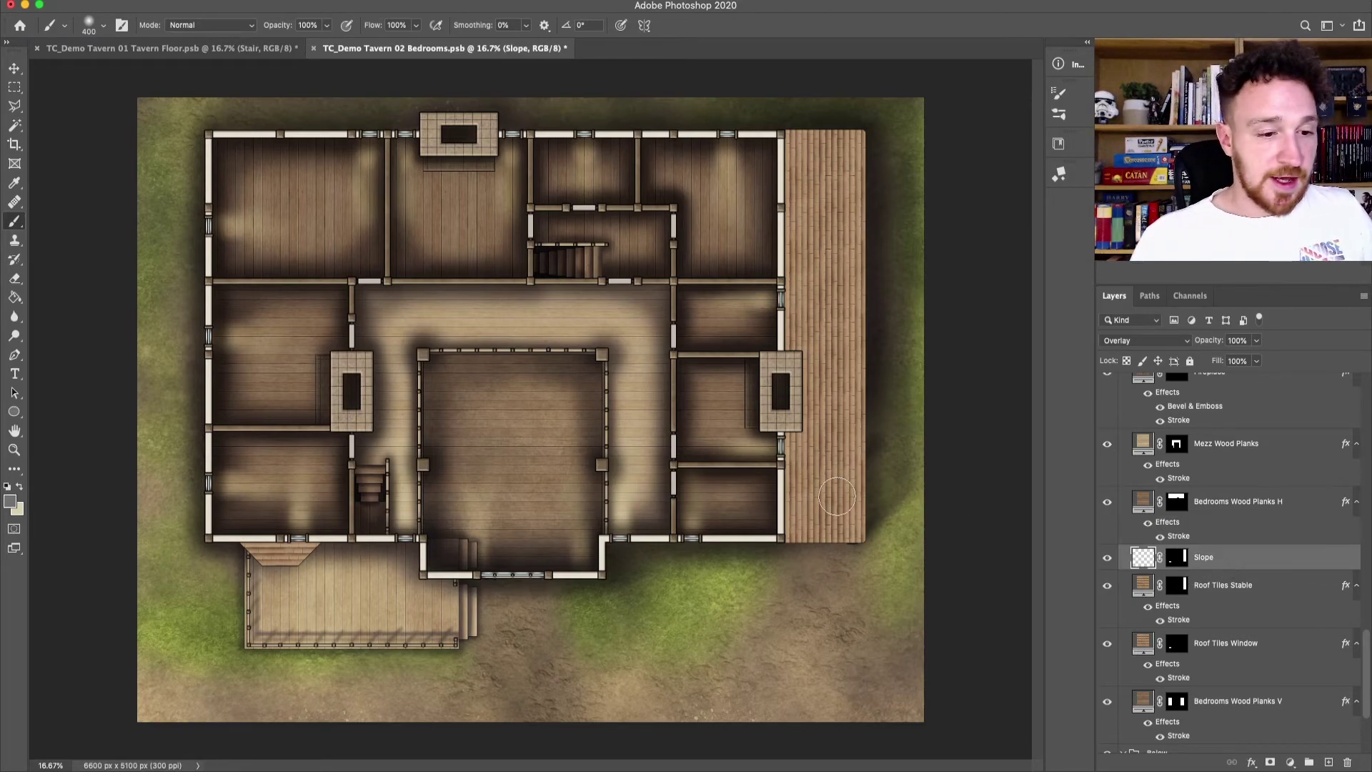
Step: Prepare the Gradient tool with light gray b1b1b1 as the foreground colour and dark gray 515151 as the background colour
click(15, 299)
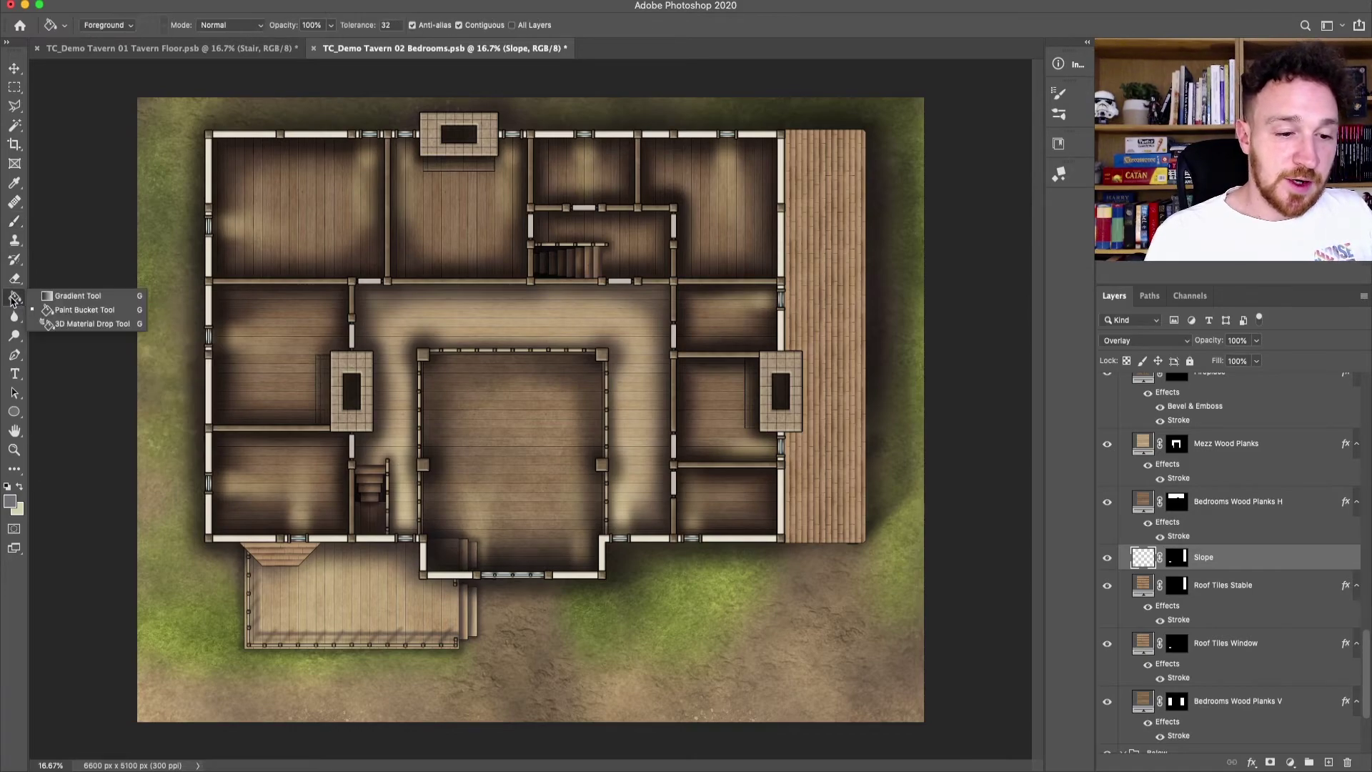
click(80, 297)
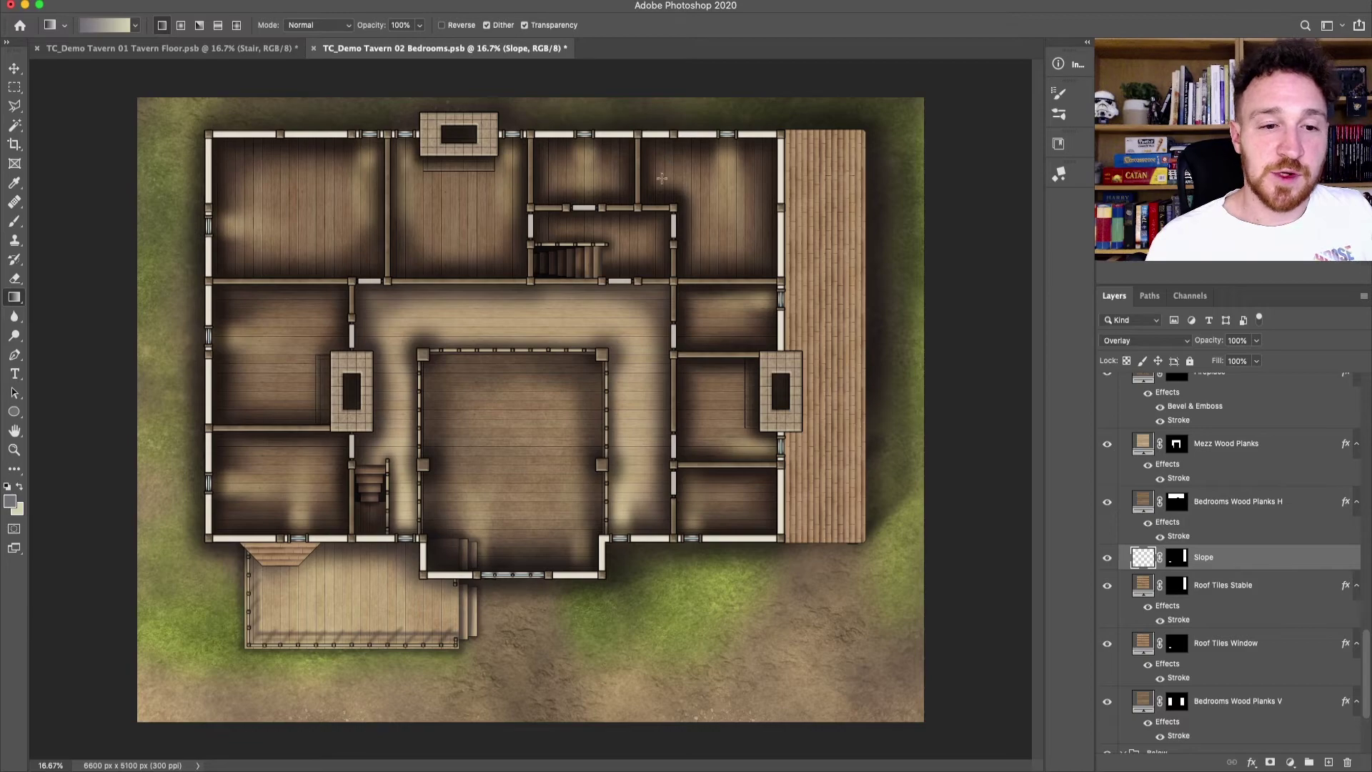
click(10, 502)
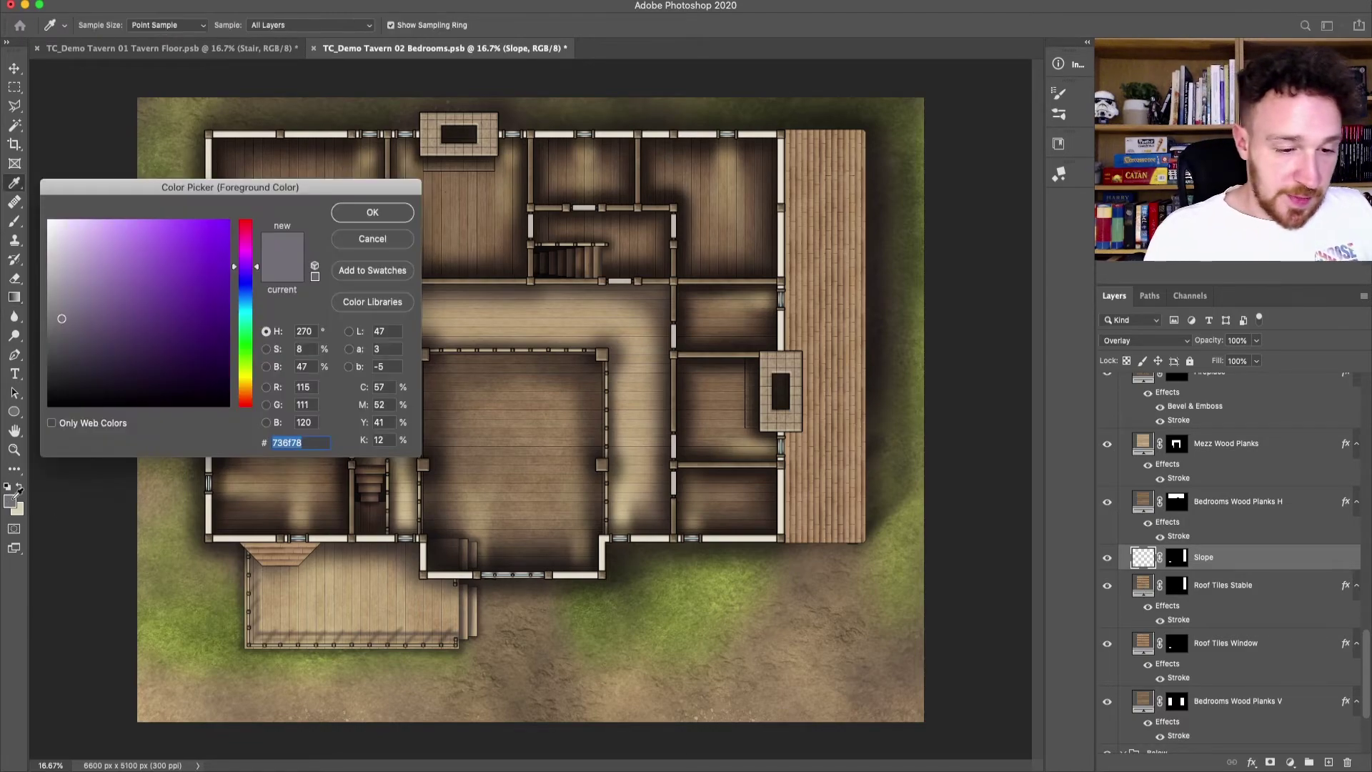
drag(65, 286, 51, 277)
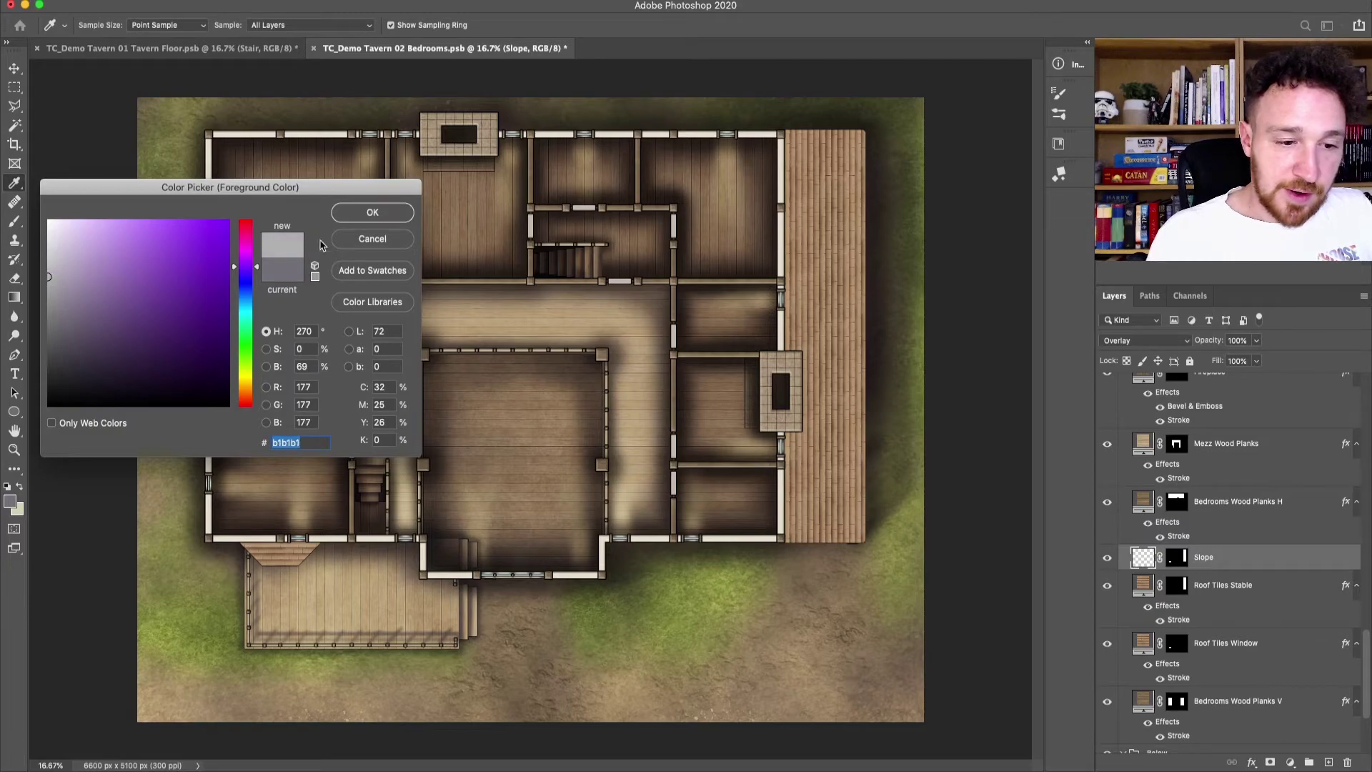
click(372, 213)
click(11, 502)
click(53, 347)
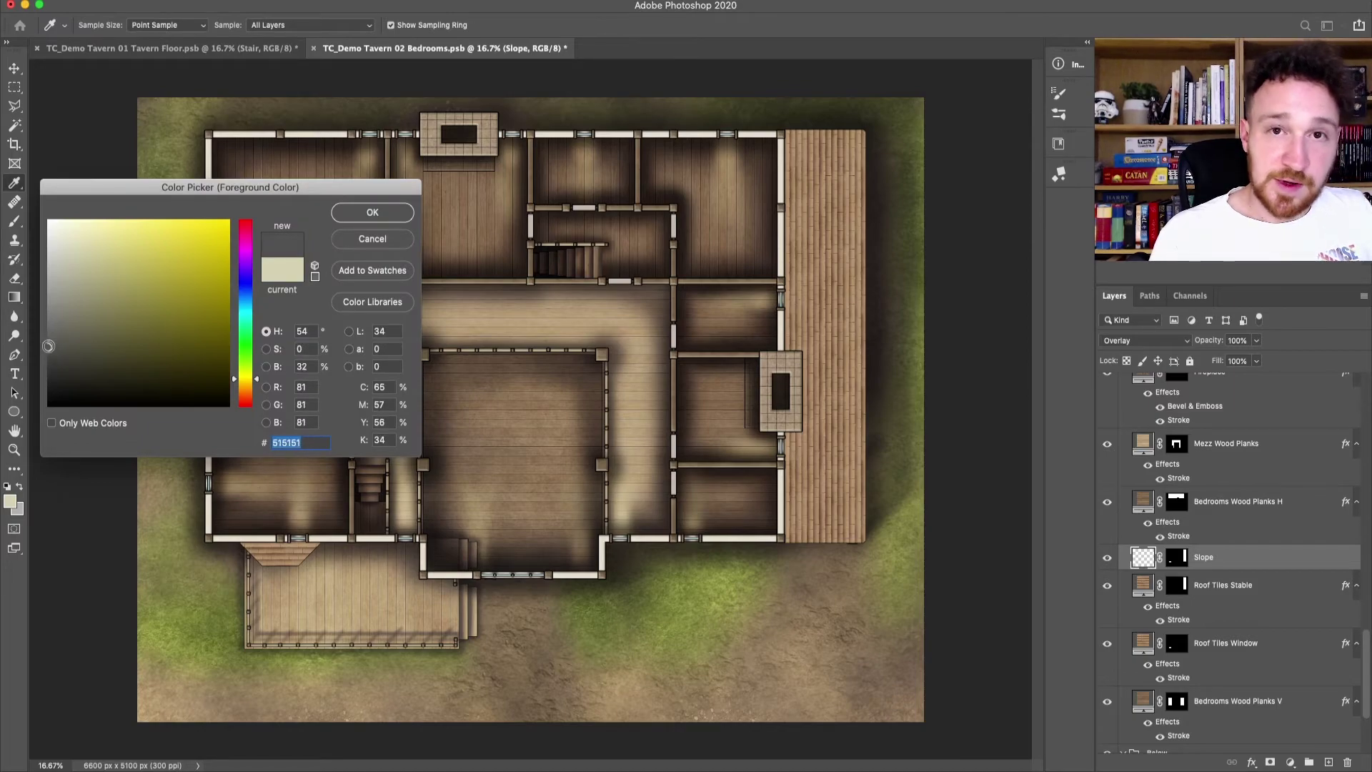
click(372, 213)
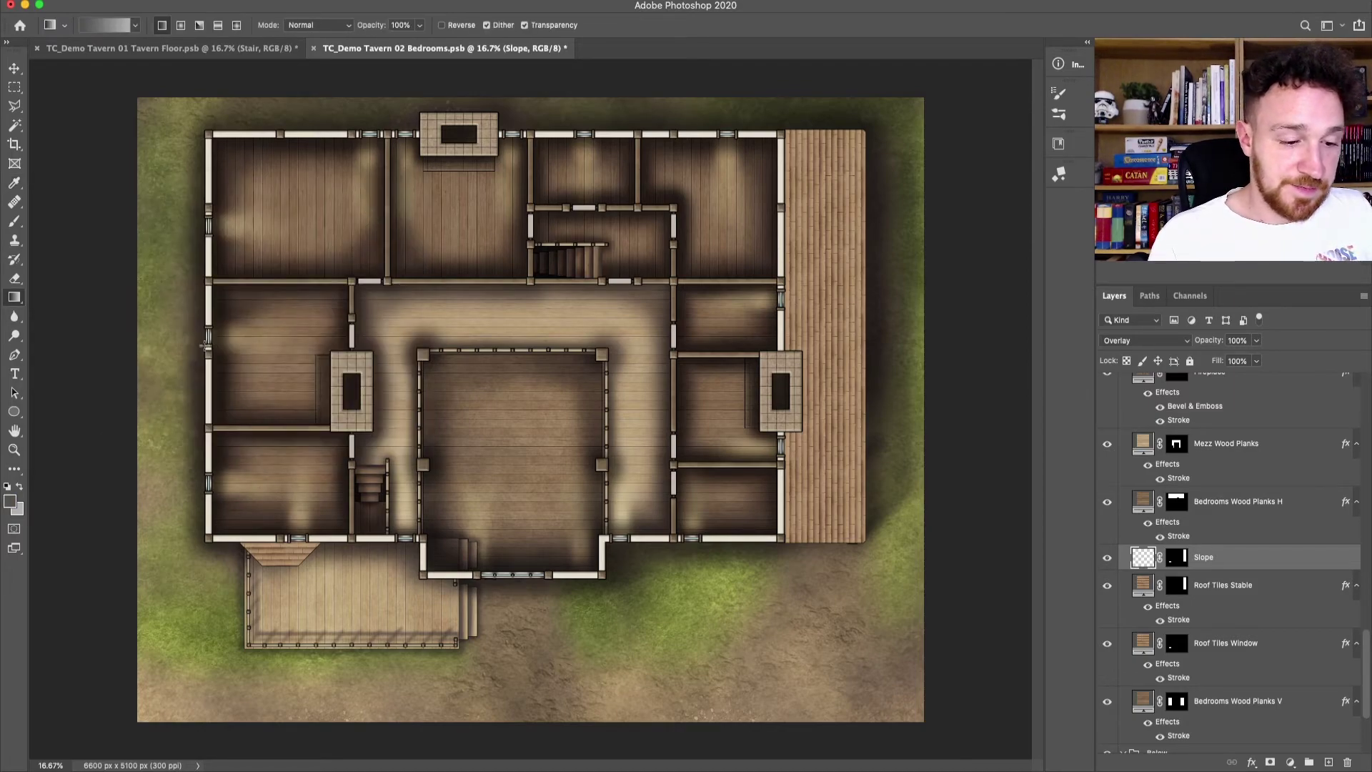
click(20, 488)
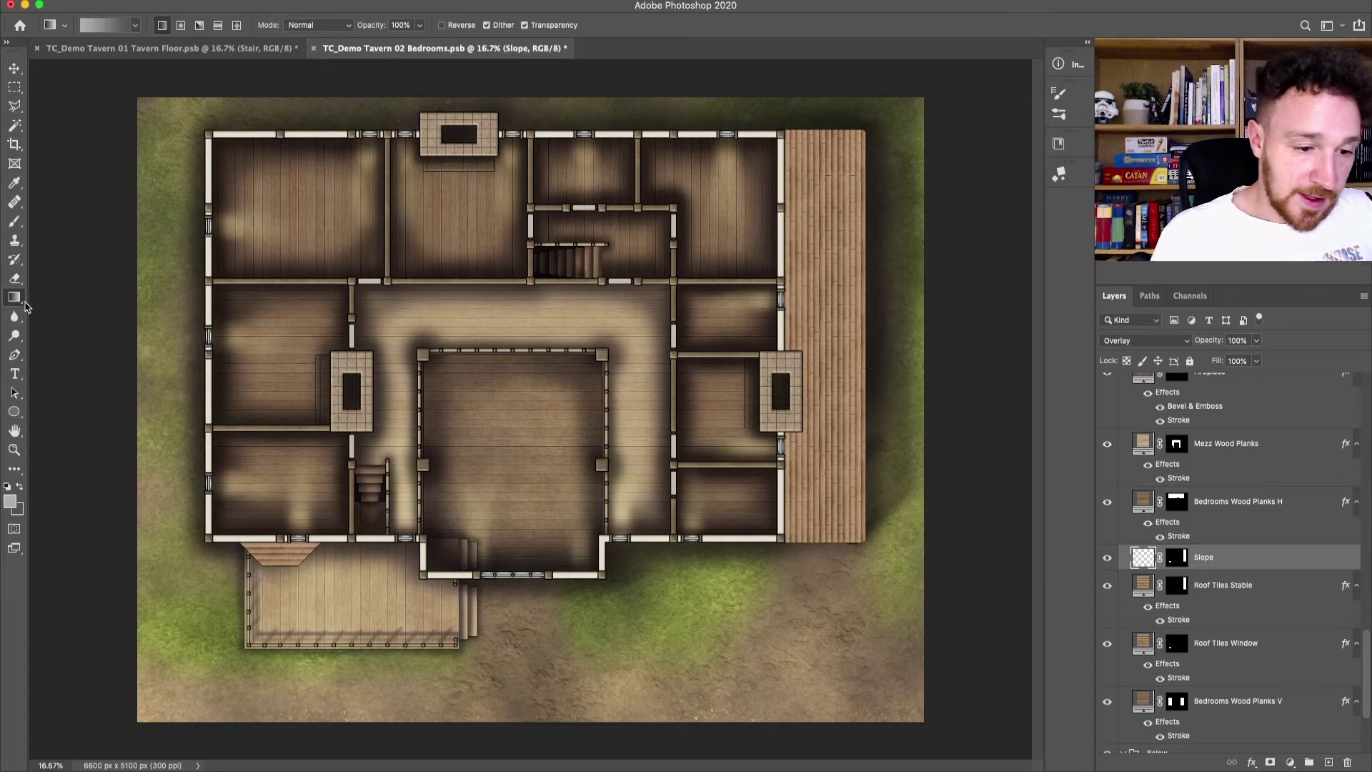
Step: Draw gradients on the Slope layer across the stable roof and the small window roof, each confined to its own rectangular selection
key(m)
drag(770, 117, 878, 566)
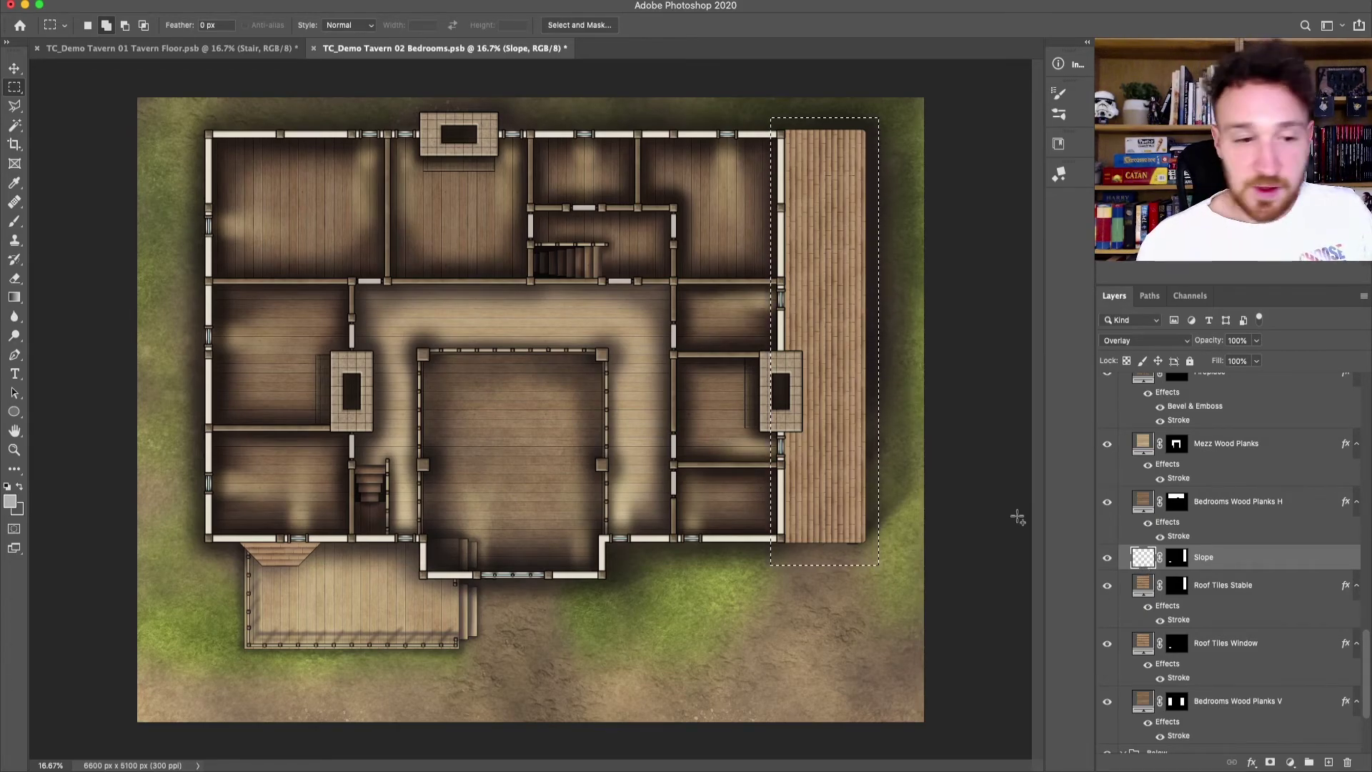
click(14, 298)
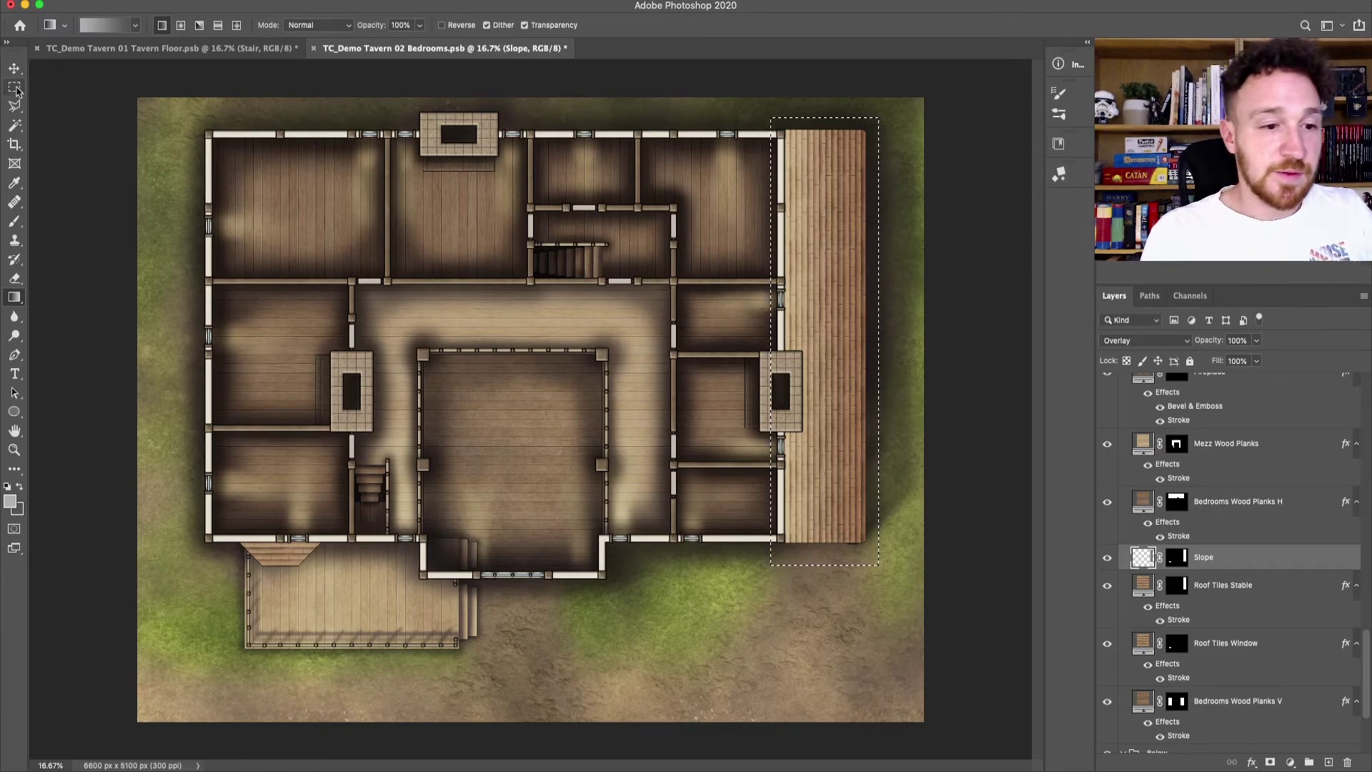
click(17, 88)
drag(231, 533, 350, 587)
click(14, 298)
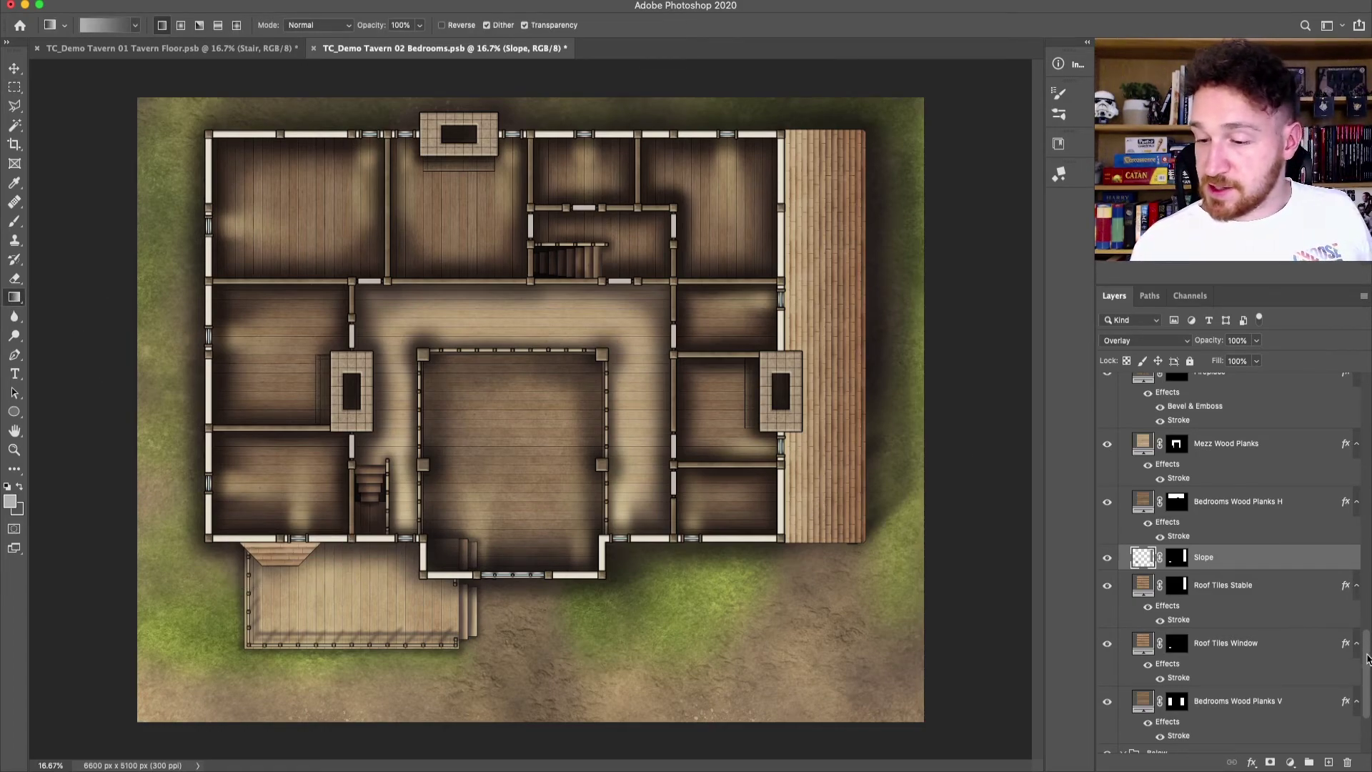
Step: Paint a soft, muted purple-gray shadow on the Exterior group's Base layer, down the stable roof beside the east wall
scroll(1367, 658, up, 10)
click(1201, 609)
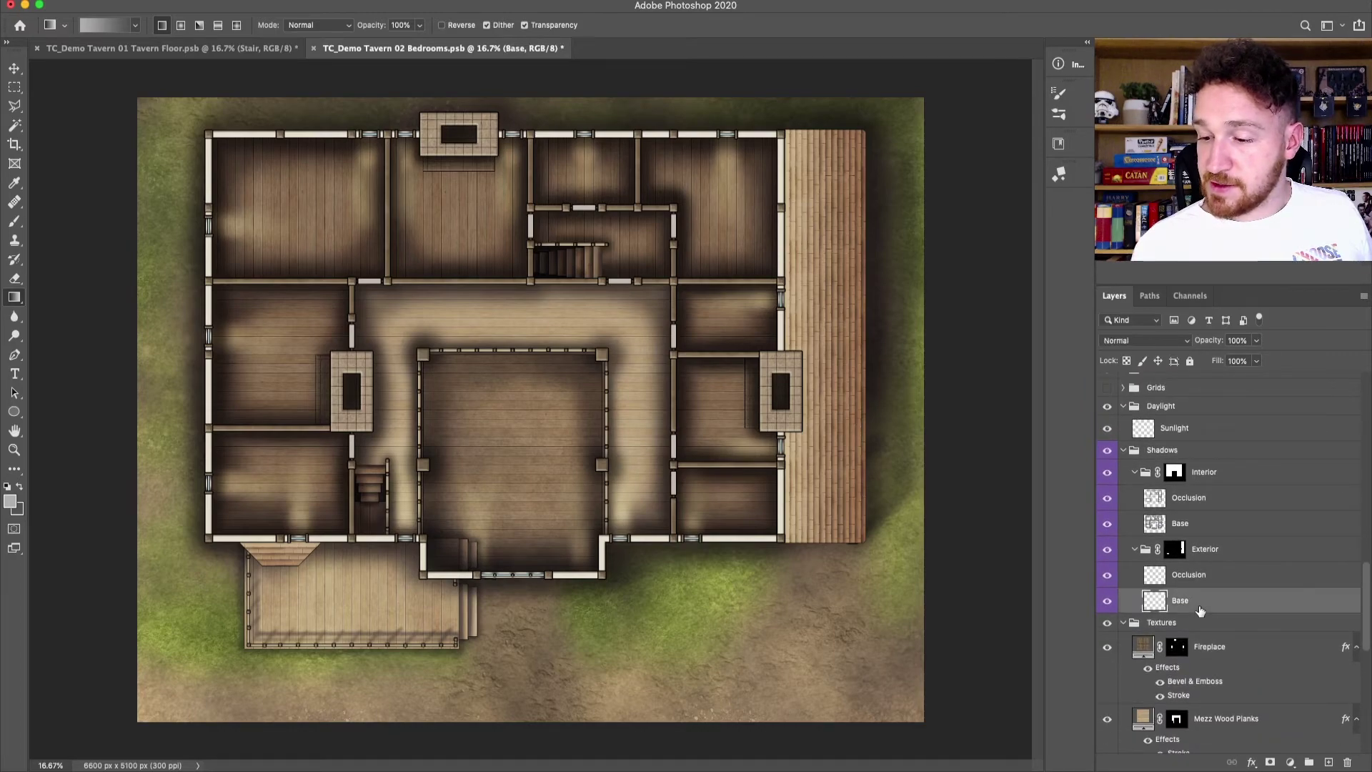
key(b)
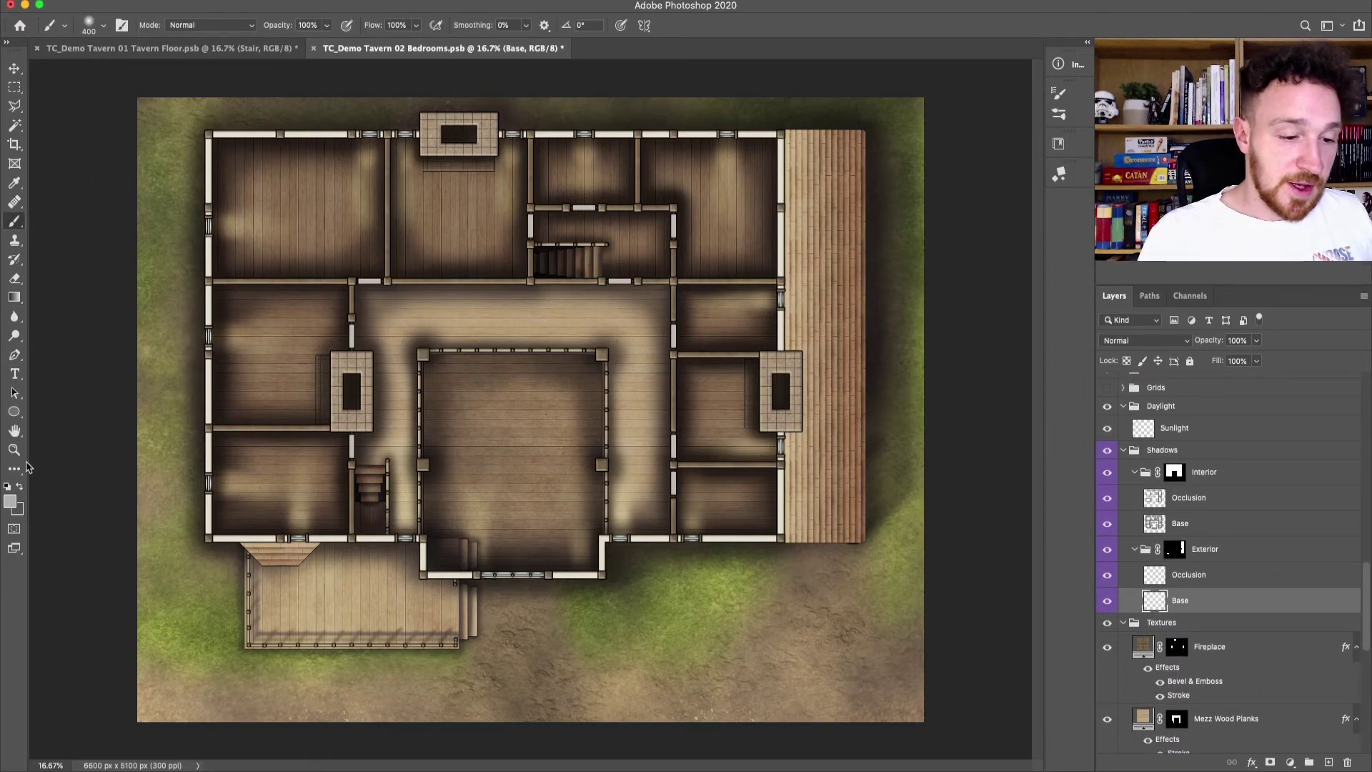
click(11, 500)
click(59, 311)
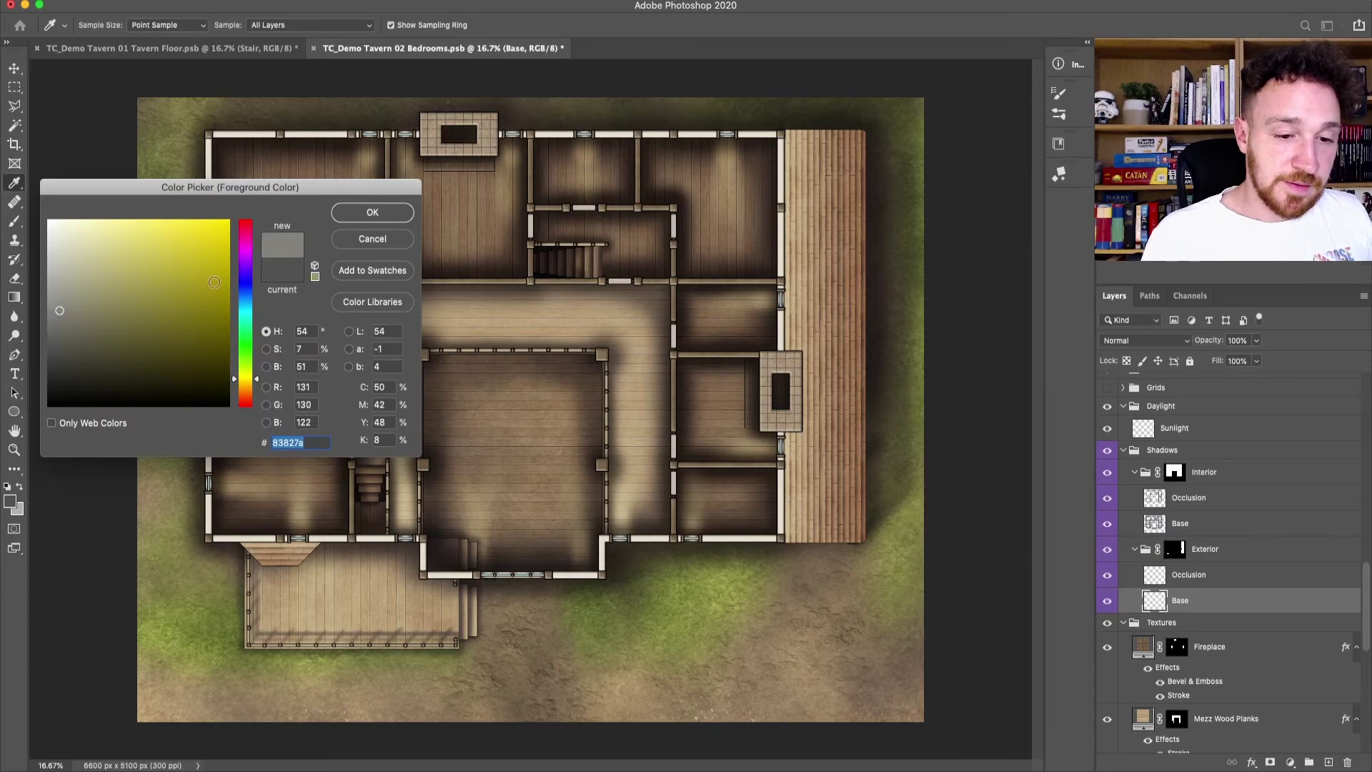
click(244, 267)
click(373, 212)
drag(799, 138, 801, 391)
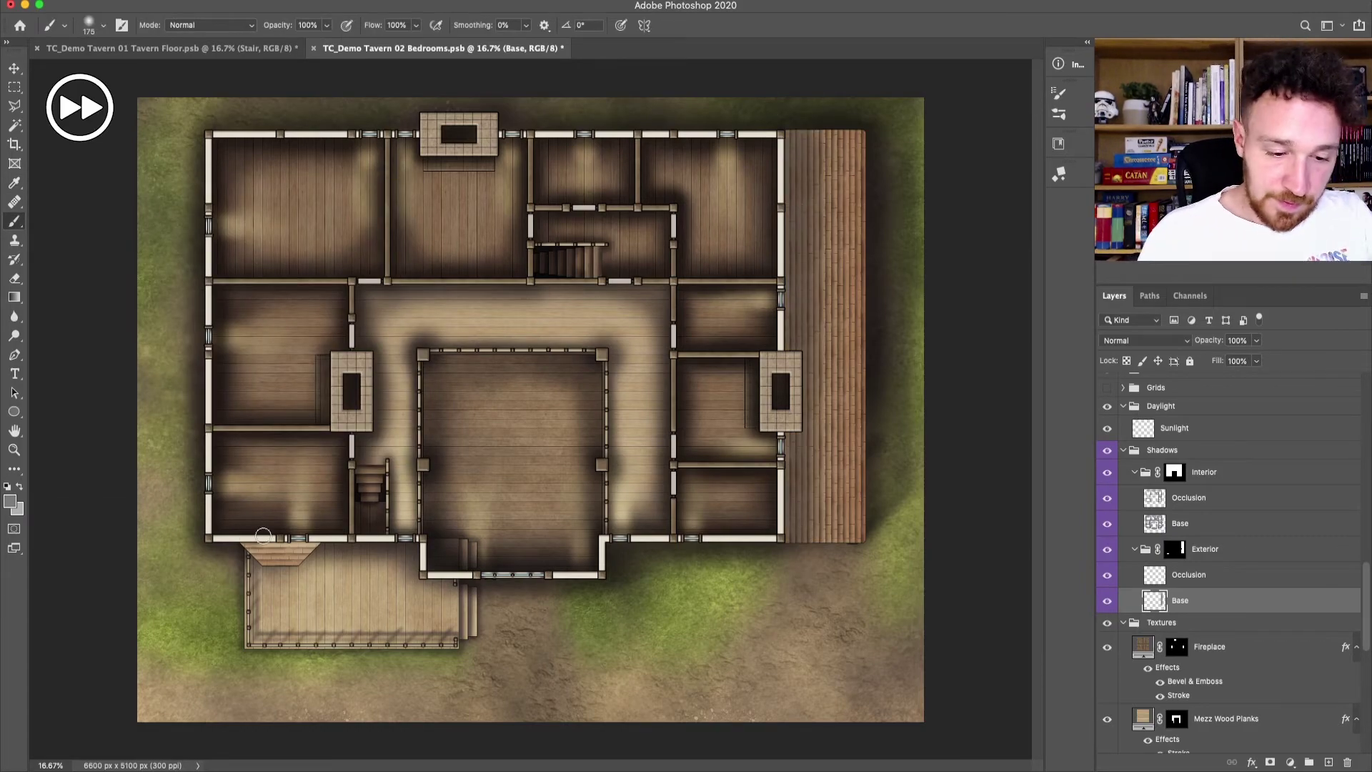
Step: Paint a contact shadow on the Exterior group's Occlusion layer along the stable roof's wall edge and around the east chimney
click(1155, 574)
click(10, 500)
click(372, 212)
key(bracketright)
key(bracketright)
key(bracketright)
drag(787, 135, 790, 540)
mouse_move(822, 475)
mouse_down()
mouse_move(819, 396)
mouse_move(791, 392)
mouse_up()
key(bracketright)
key(bracketright)
key(bracketright)
key(bracketright)
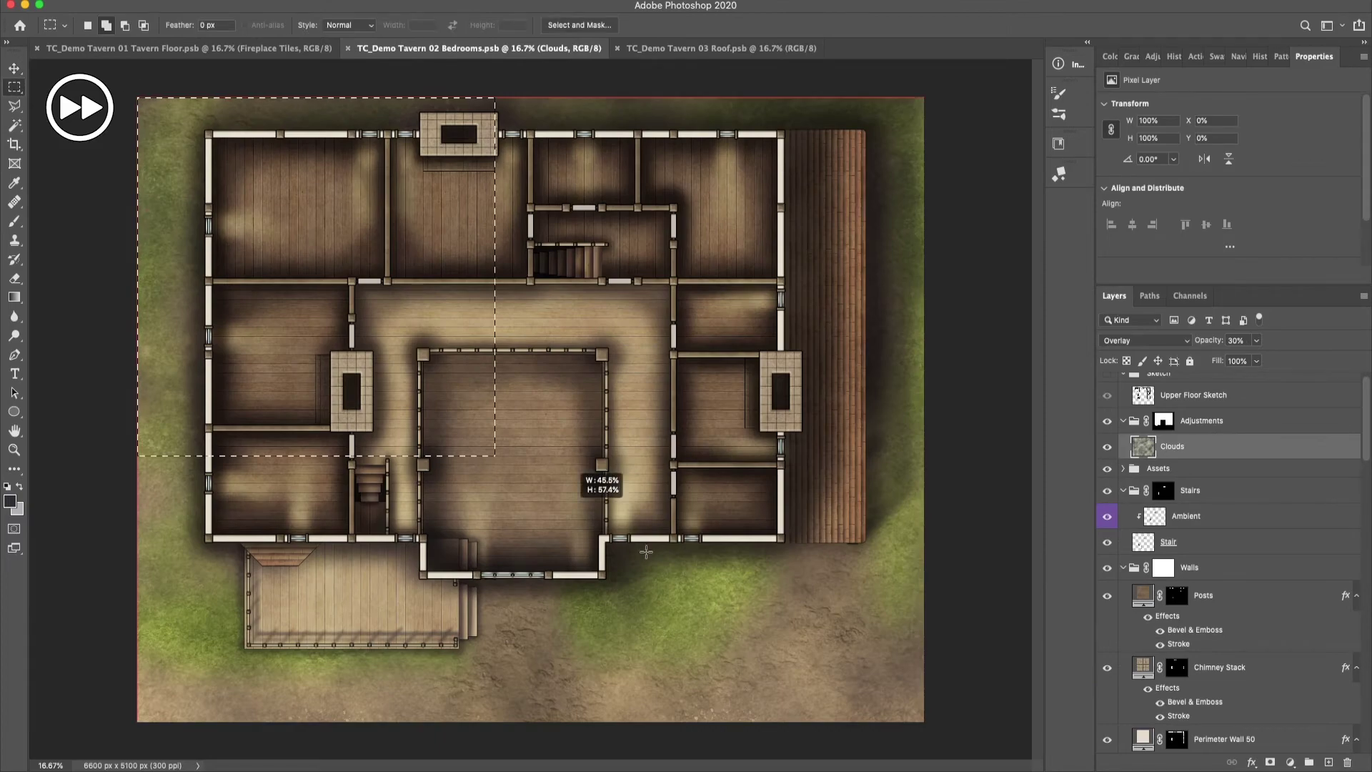
Step: Paste the merged bedrooms map into the roof document's Below group and add a Levels adjustment above it with output black at 20
click(159, 7)
click(158, 7)
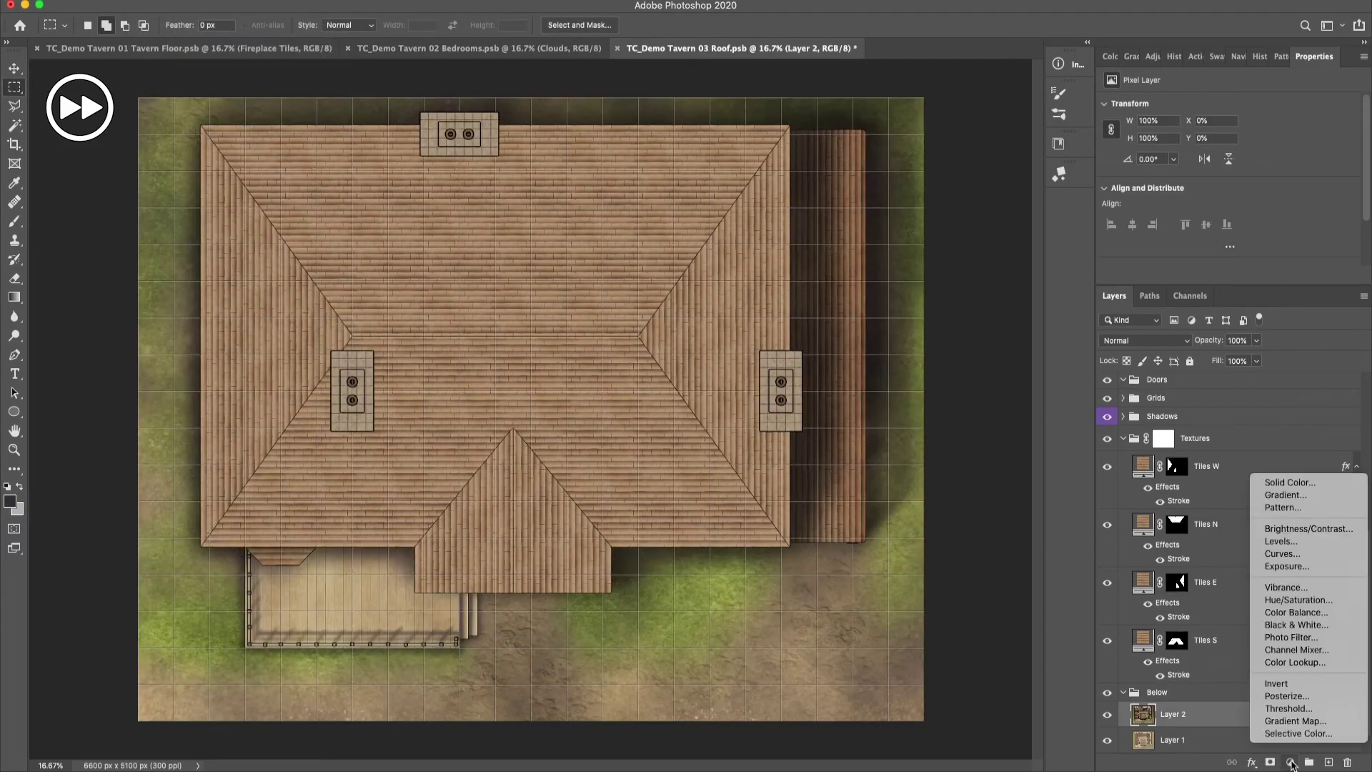
click(1290, 762)
drag(1315, 57, 477, 215)
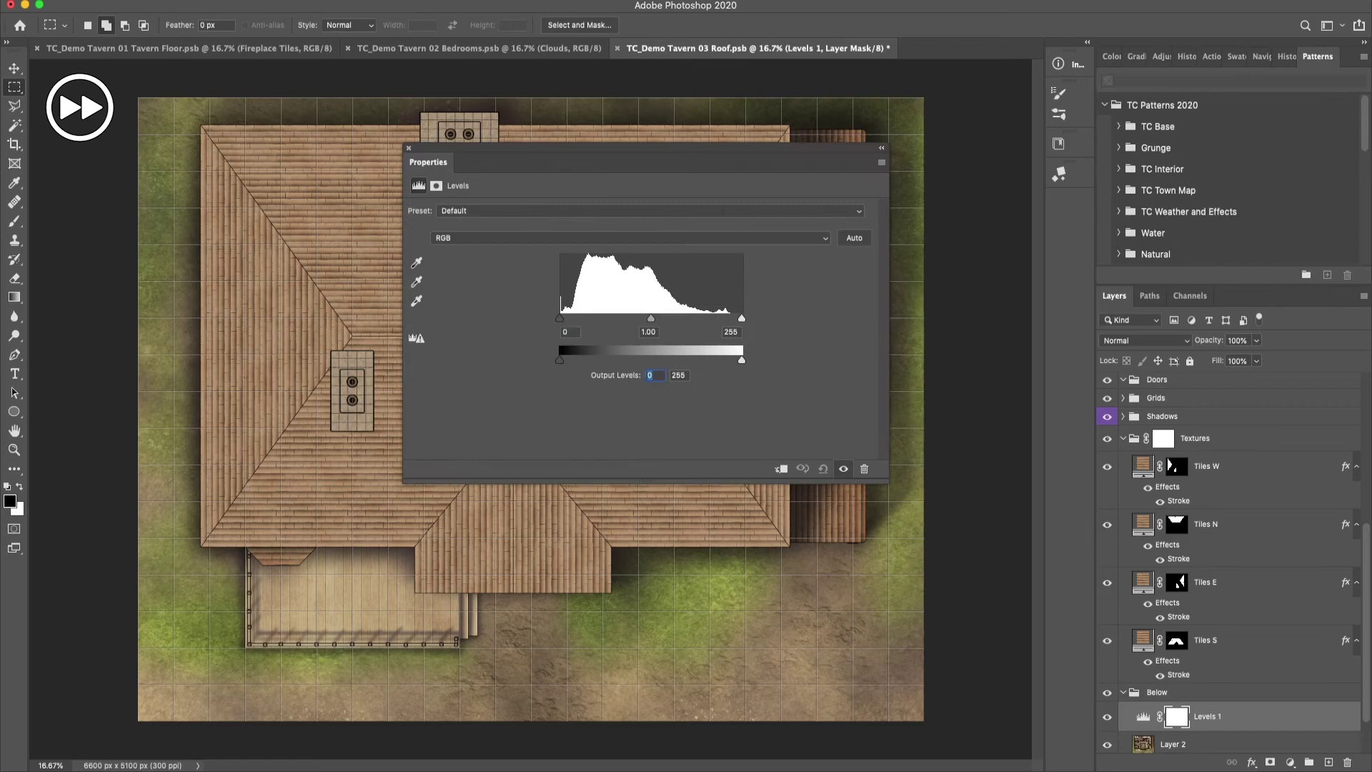
text(20)
drag(439, 168, 1315, 56)
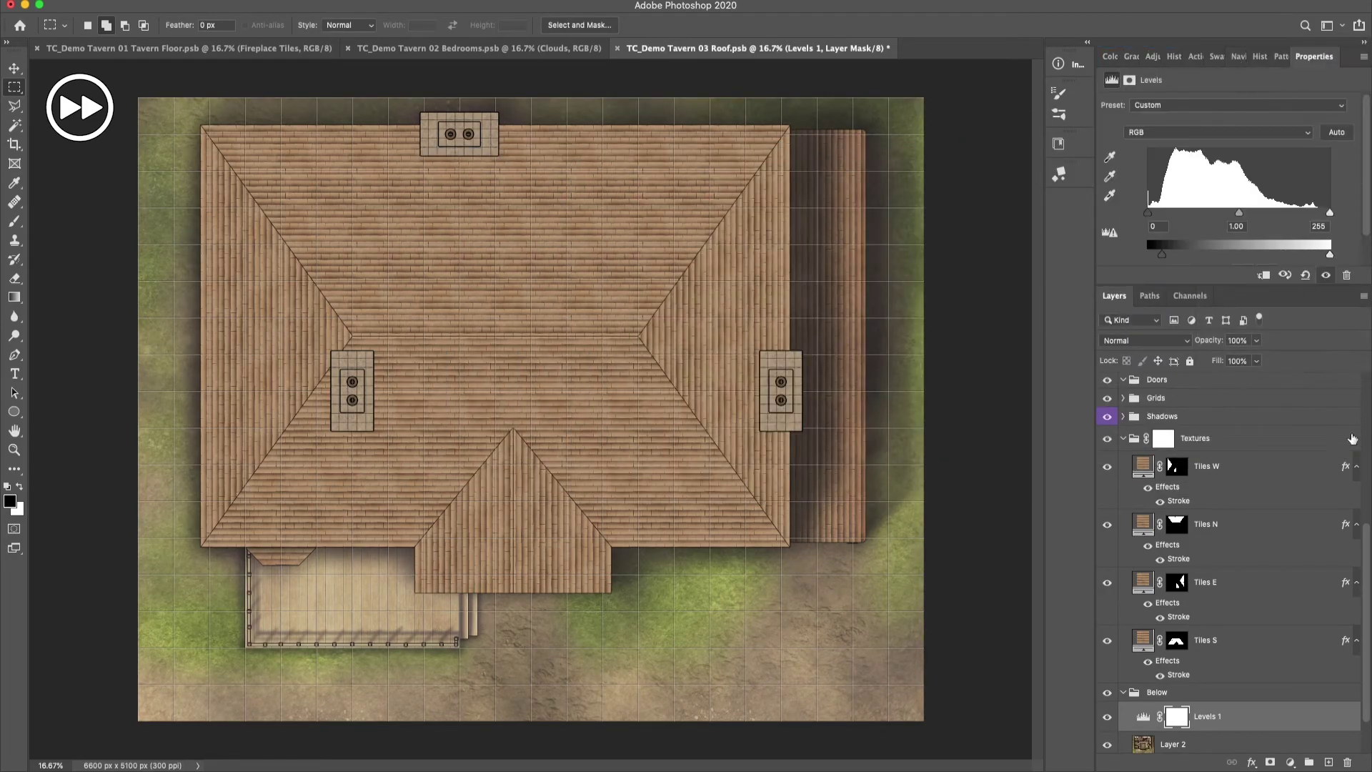
Step: Add a layer named Shadow above Levels 1, give it a violet label and set its blend mode to Multiply
key(super+shift+alt+n)
text(Shadow)
key(Return)
right_click(1174, 658)
click(1037, 615)
click(1145, 340)
click(1143, 389)
Step: Brush a soft purple-gray shadow around the outer edge of the main roof on the Shadow layer
click(10, 501)
key(Return)
key(b)
mouse_move(207, 118)
mouse_down()
mouse_move(207, 452)
mouse_move(426, 548)
mouse_move(419, 589)
mouse_move(789, 496)
mouse_move(792, 336)
mouse_move(727, 134)
mouse_move(220, 132)
mouse_up()
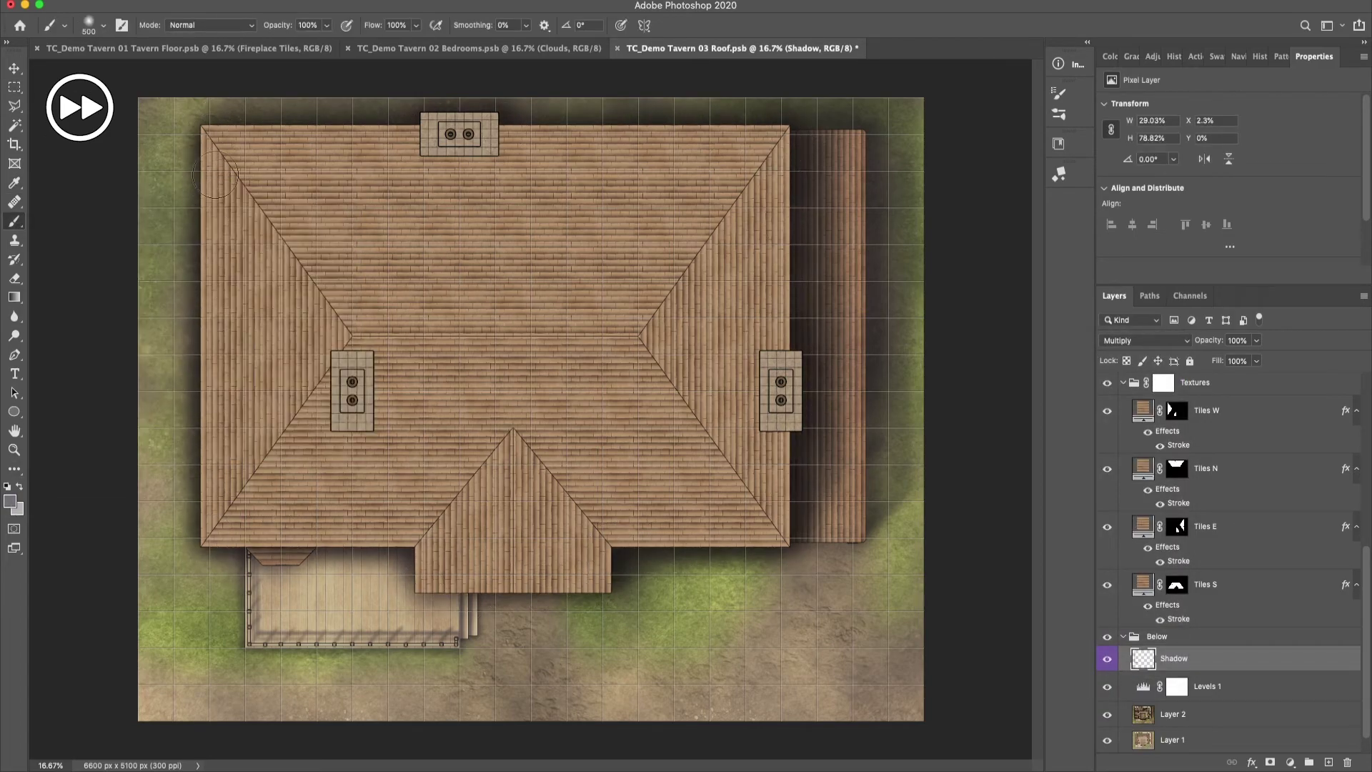
Step: Add a layer named Gradient above Tiles W, mask it to the roof shape and set its blend mode to Overlay
click(14, 69)
scroll(1230, 500, up, 3)
click(1243, 474)
click(1328, 762)
double_click(1175, 473)
text(Gradient)
key(Return)
click(1270, 763)
click(1143, 341)
click(1119, 498)
click(1143, 471)
Step: Set the foreground colour to b2b1b2, select the west roof slope and draw a gradient that is light at the ridge and dark at the eave
click(14, 183)
click(10, 502)
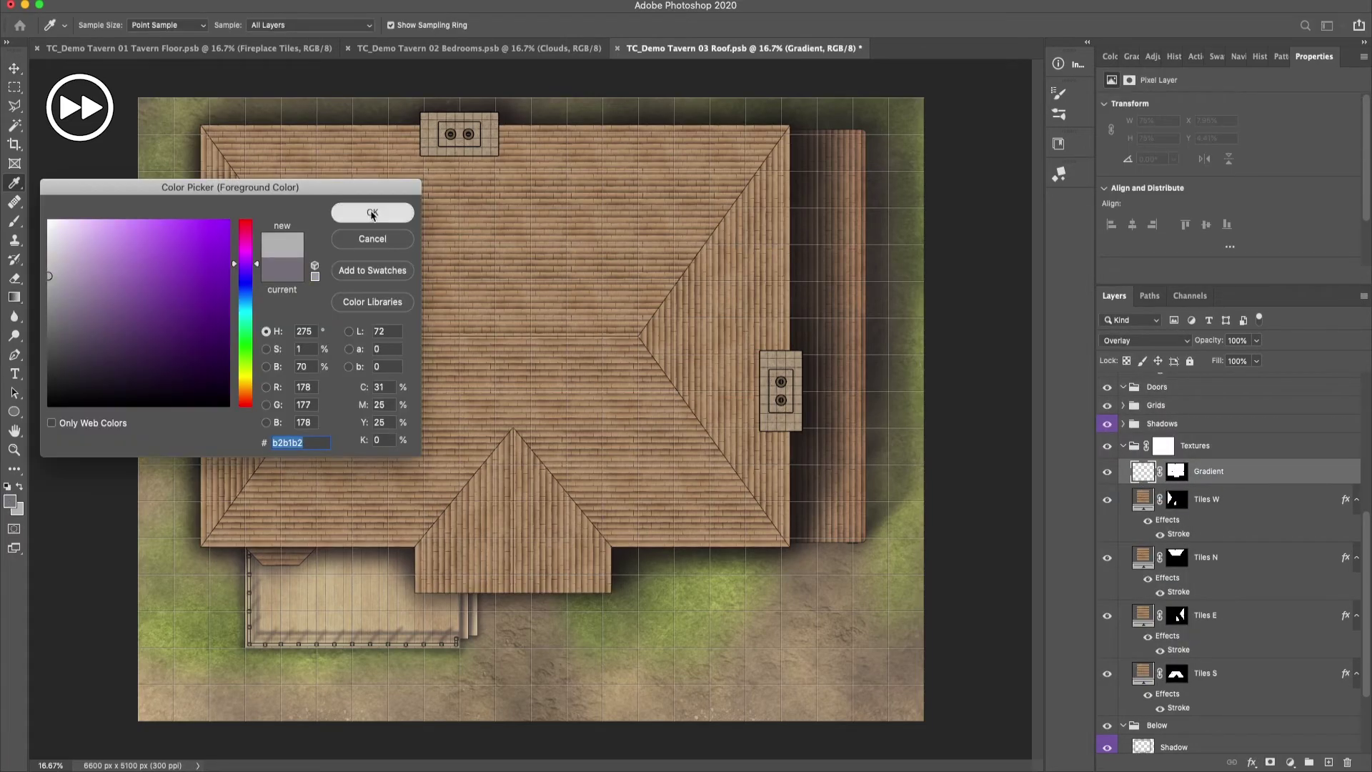
key(Return)
key(l)
key(super+apostrophe)
click(202, 126)
click(350, 335)
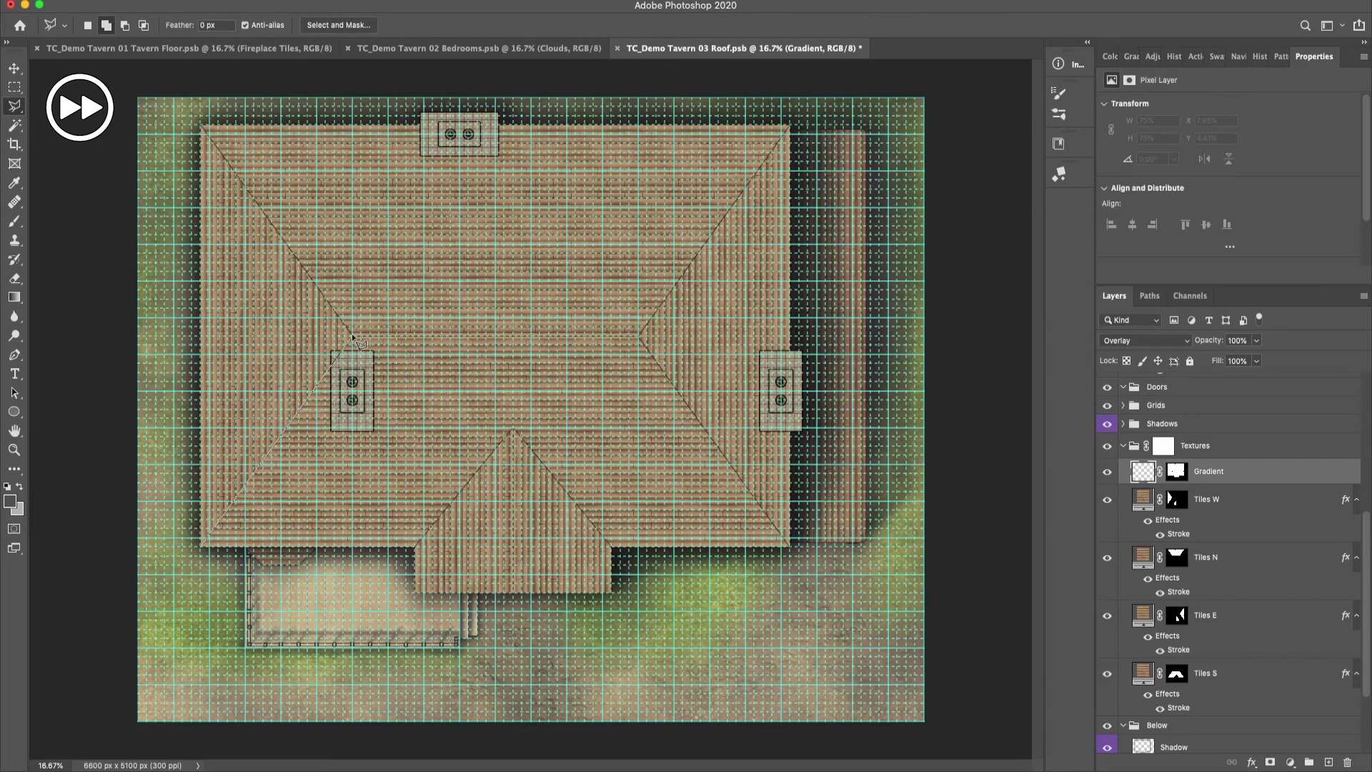
key(super+h)
key(g)
key(x)
drag(350, 334, 202, 335)
key(l)
key(super+d)
Step: Select the north roof slope along its grid corners and draw a gradient from the dark eave to the light ridge
key(super+h)
click(202, 126)
click(351, 335)
click(639, 335)
double_click(789, 131)
key(super+h)
key(g)
drag(551, 129, 551, 331)
key(l)
key(super+d)
Step: Select the triangular east roof slope and draw a gradient from its dark outer eave to the light ridge end
key(super+h)
click(789, 131)
double_click(639, 336)
key(super+h)
key(g)
drag(789, 335, 637, 333)
key(l)
key(super+d)
Step: Select the south roof slope around the front gable and draw a gradient from the dark eave to the light ridge
key(super+h)
click(350, 335)
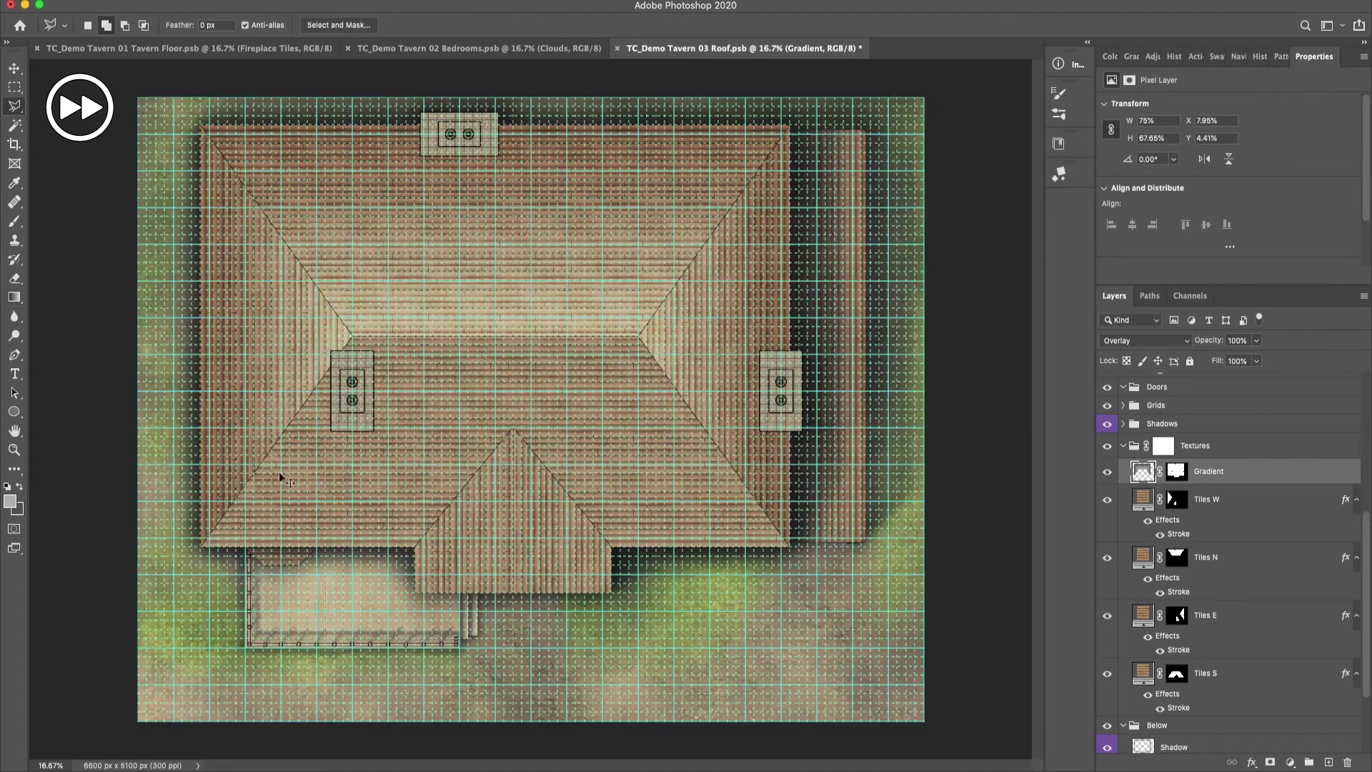
click(639, 335)
click(789, 547)
click(611, 546)
click(513, 429)
click(414, 547)
double_click(203, 547)
key(super+h)
key(g)
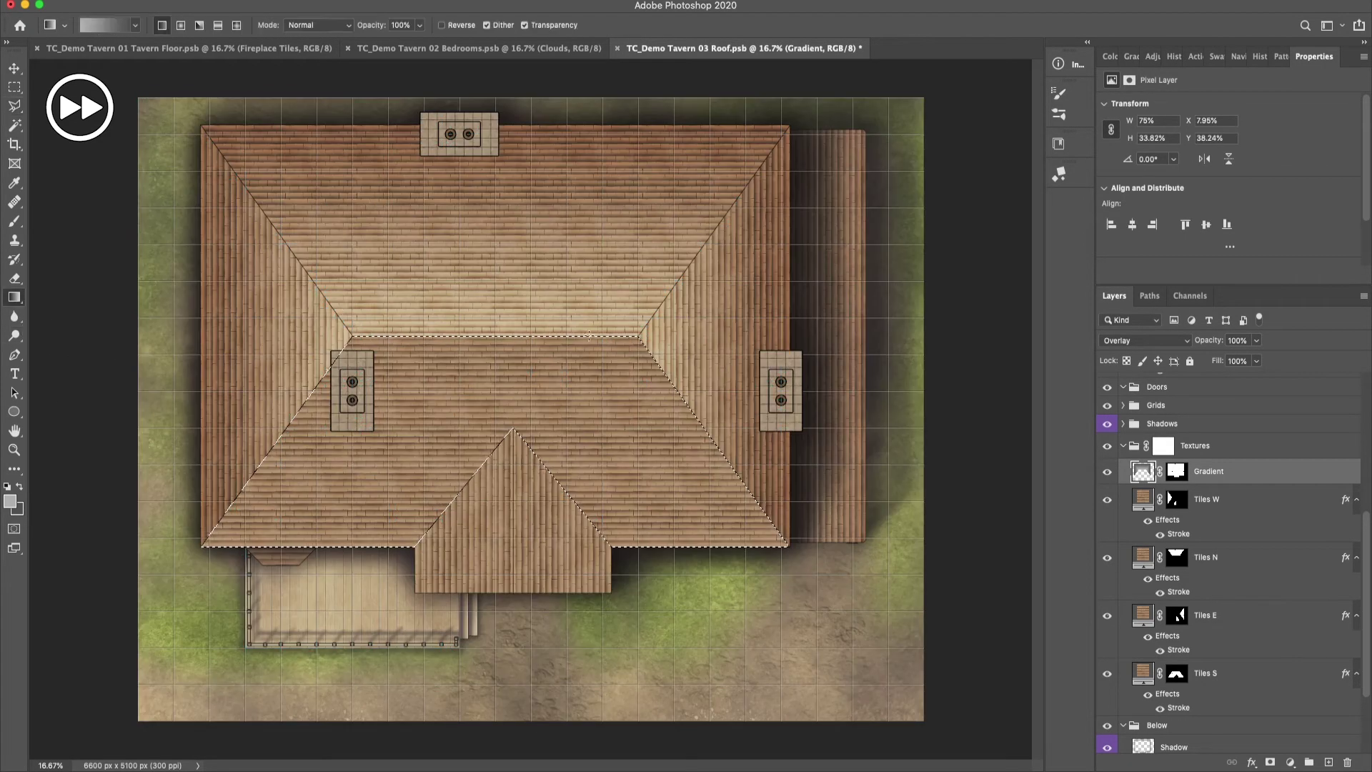
drag(588, 547, 588, 336)
key(l)
key(super+d)
Step: Select the east half of the front gable and draw a gradient from its dark outer edge to the light centre ridge
key(super+h)
click(612, 548)
click(612, 593)
double_click(513, 593)
key(g)
drag(611, 570, 515, 569)
key(l)
key(super+d)
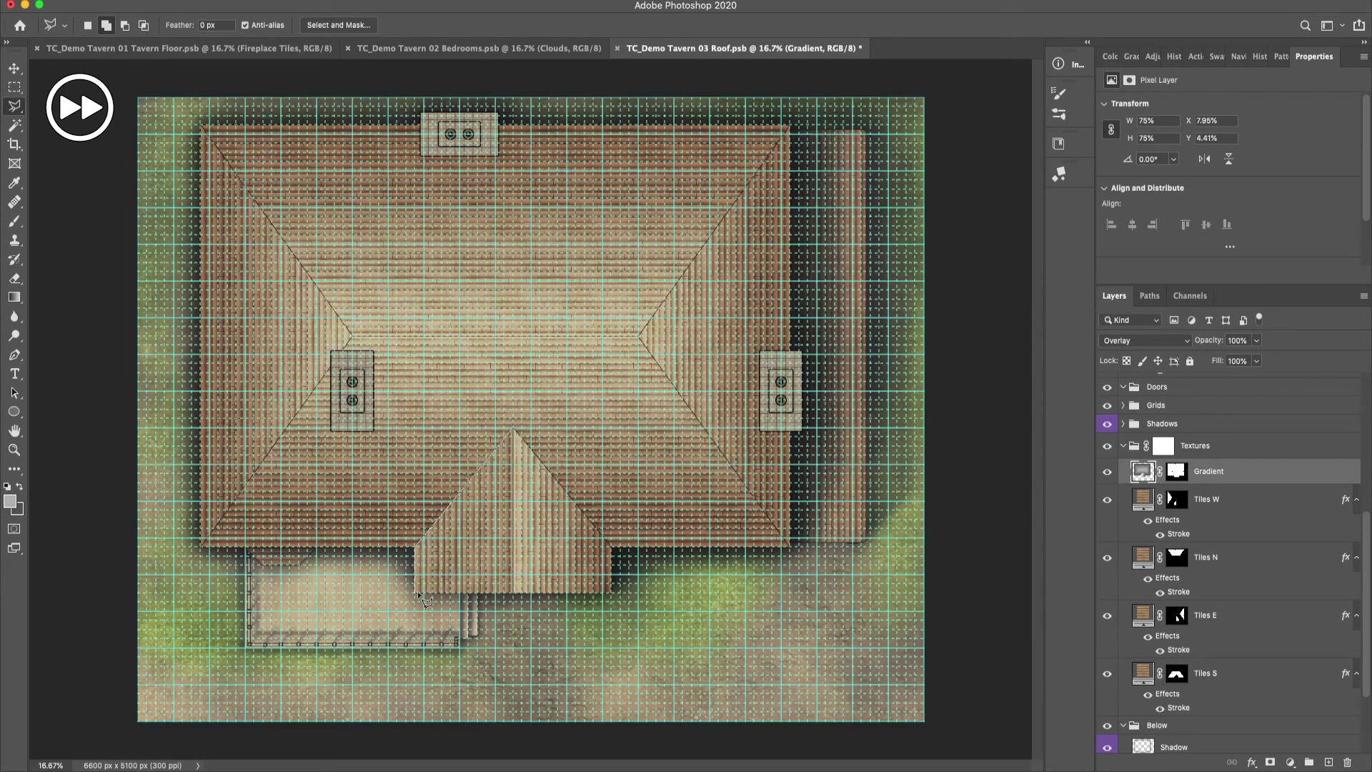
Step: Select the west half of the front gable and draw a matching gradient from its outer edge to the centre ridge
double_click(513, 594)
key(super+h)
key(g)
drag(415, 570, 512, 570)
Step: Add a Bevel & Emboss effect with an angle of -125 to the Chimney Stack layer
key(v)
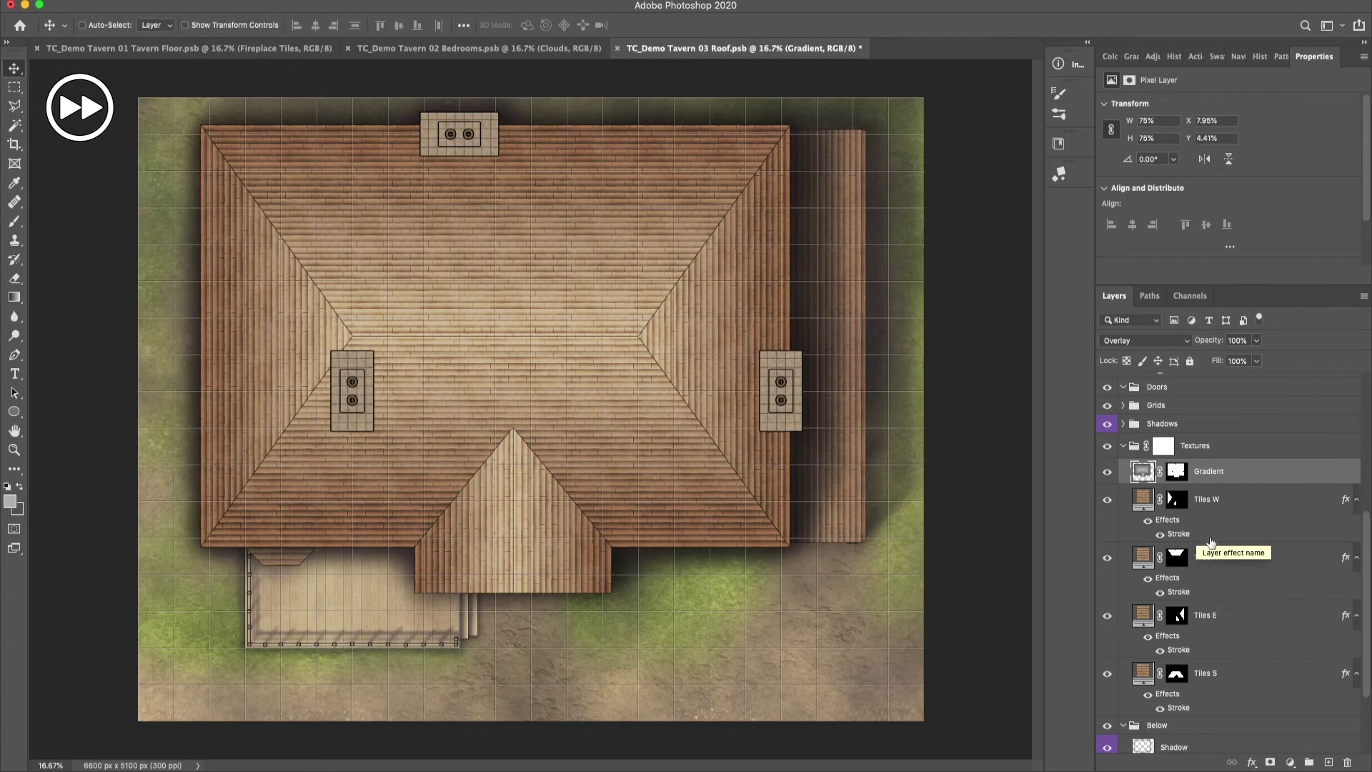
right_click(800, 372)
click(822, 355)
double_click(1210, 422)
text(-125)
click(881, 223)
key(super+j)
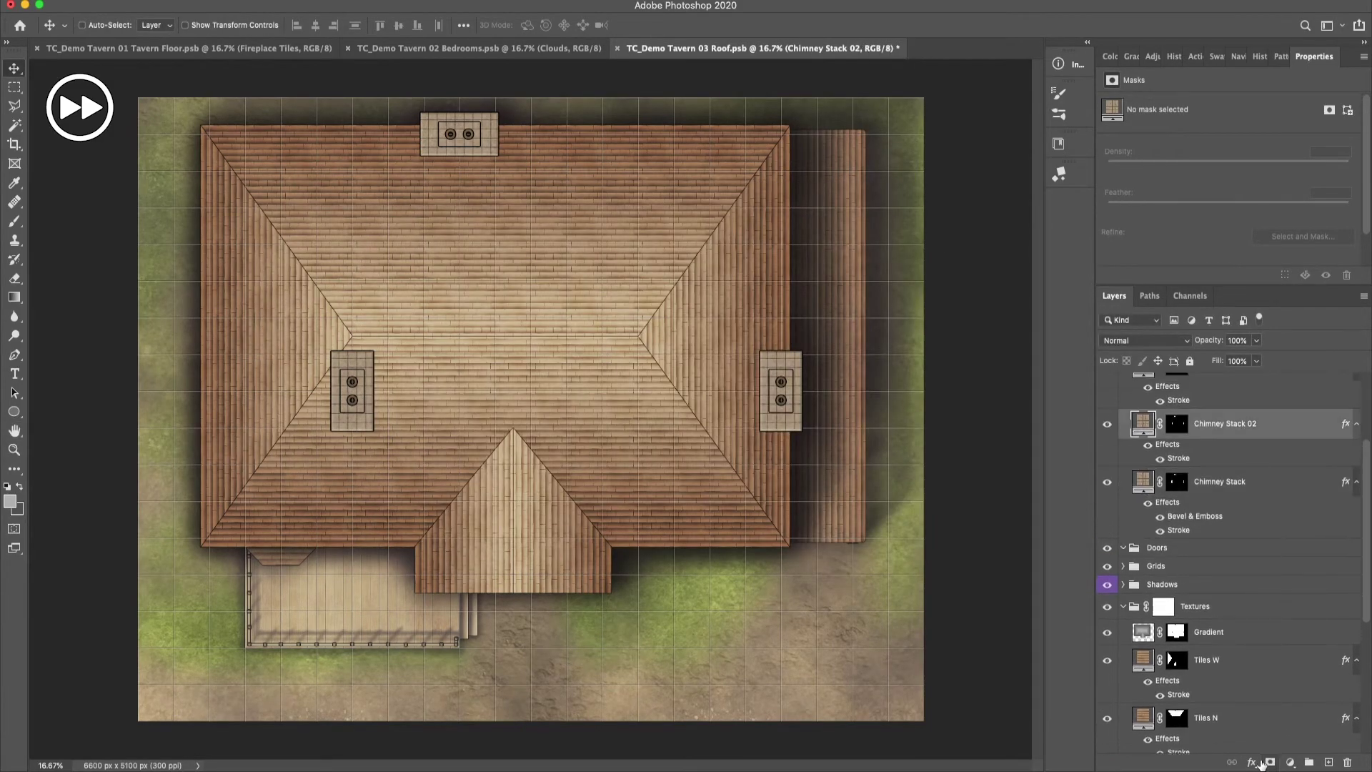
Step: Add Bevel & Emboss effects to the Chimney Stack 02 and Chimney Stack 03 layers
double_click(1230, 423)
click(875, 221)
key(super+j)
double_click(1230, 422)
click(654, 258)
click(650, 247)
click(875, 218)
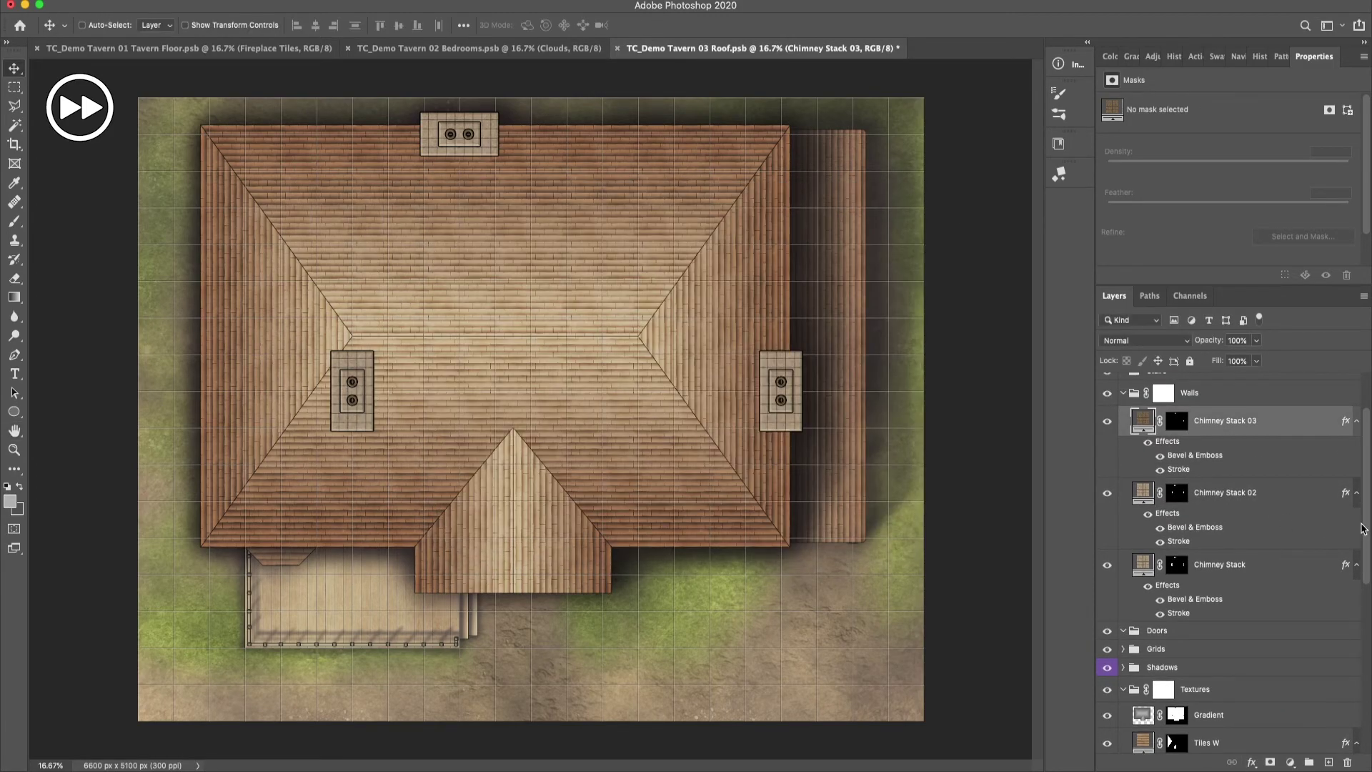
Step: Add a new layer clipped to Chimney Stack and set its blend mode to Multiply
key(super+shift+alt+n)
click(1152, 341)
click(1137, 392)
Step: Set the foreground colour to 736e76 and paint shadows with a small soft brush on the west chimney's base around its raised block
click(10, 501)
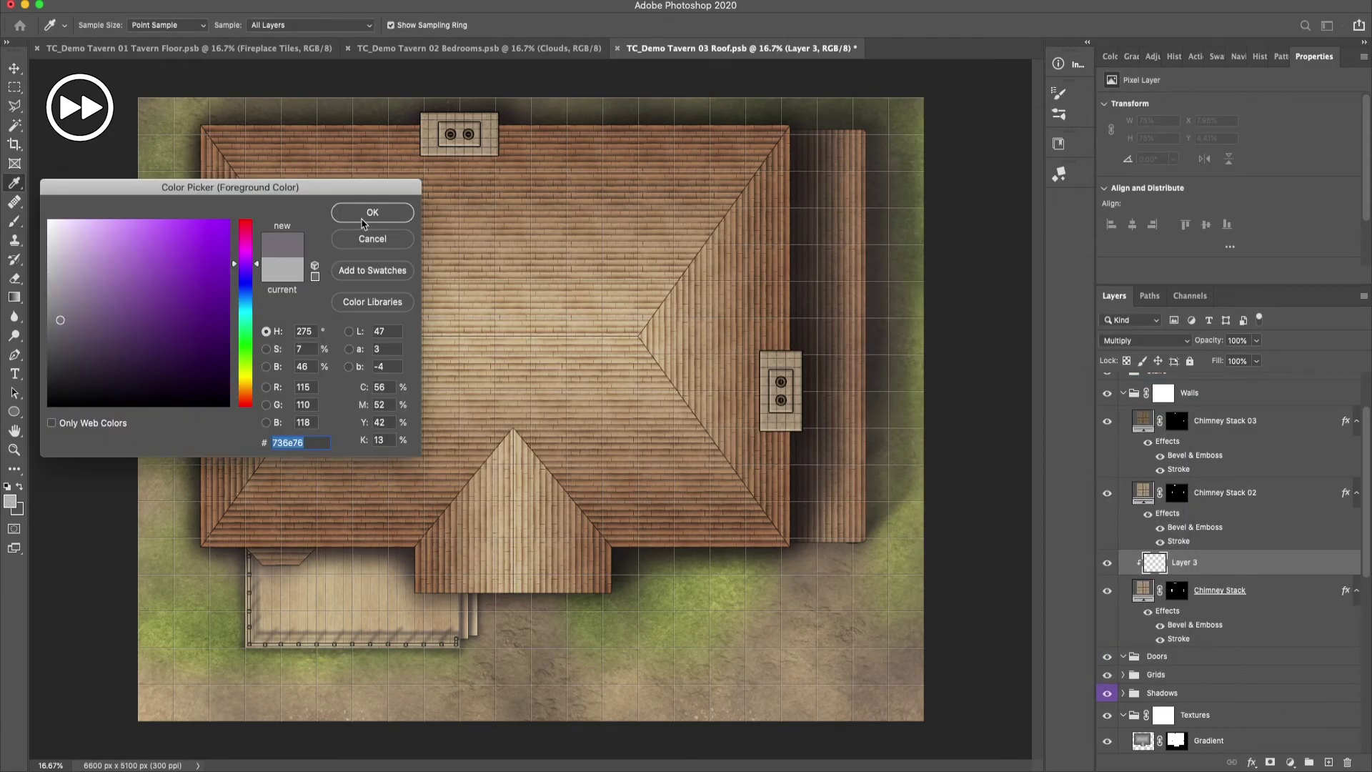
click(375, 203)
key(b)
key(super+equal)
key(super+equal)
key(bracketleft)
key(bracketleft)
key(bracketleft)
key(bracketleft)
key(bracketleft)
key(bracketleft)
key(bracketleft)
scroll(290, 380, left, 5)
mouse_move(528, 421)
mouse_down()
mouse_move(509, 337)
mouse_move(544, 313)
mouse_move(565, 400)
mouse_up()
drag(522, 322, 557, 344)
Step: Paint shadows around the raised blocks on the bases of the east and north chimneys
scroll(529, 400, right, 10)
key(bracketright)
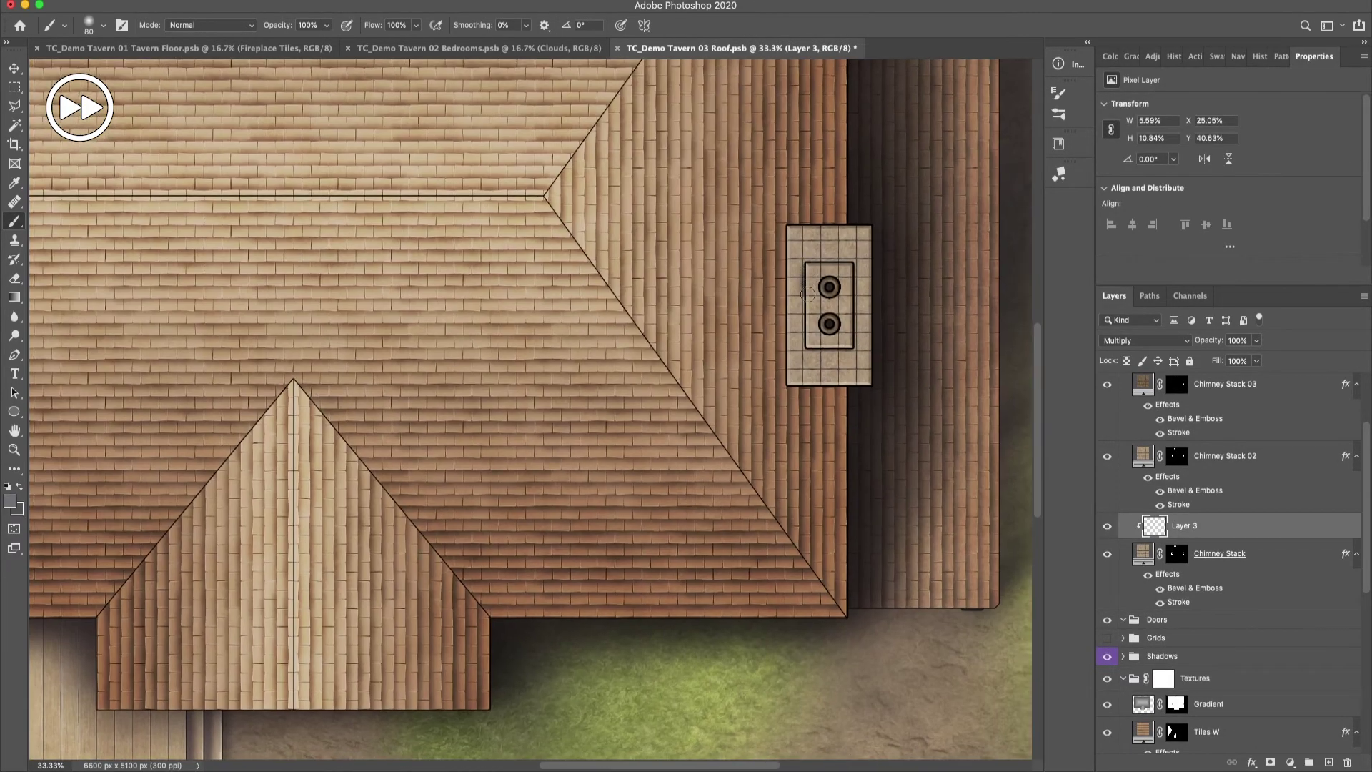
mouse_move(810, 309)
mouse_down()
mouse_move(850, 272)
mouse_move(840, 258)
mouse_up()
scroll(515, 266, up, 6)
scroll(515, 266, left, 5)
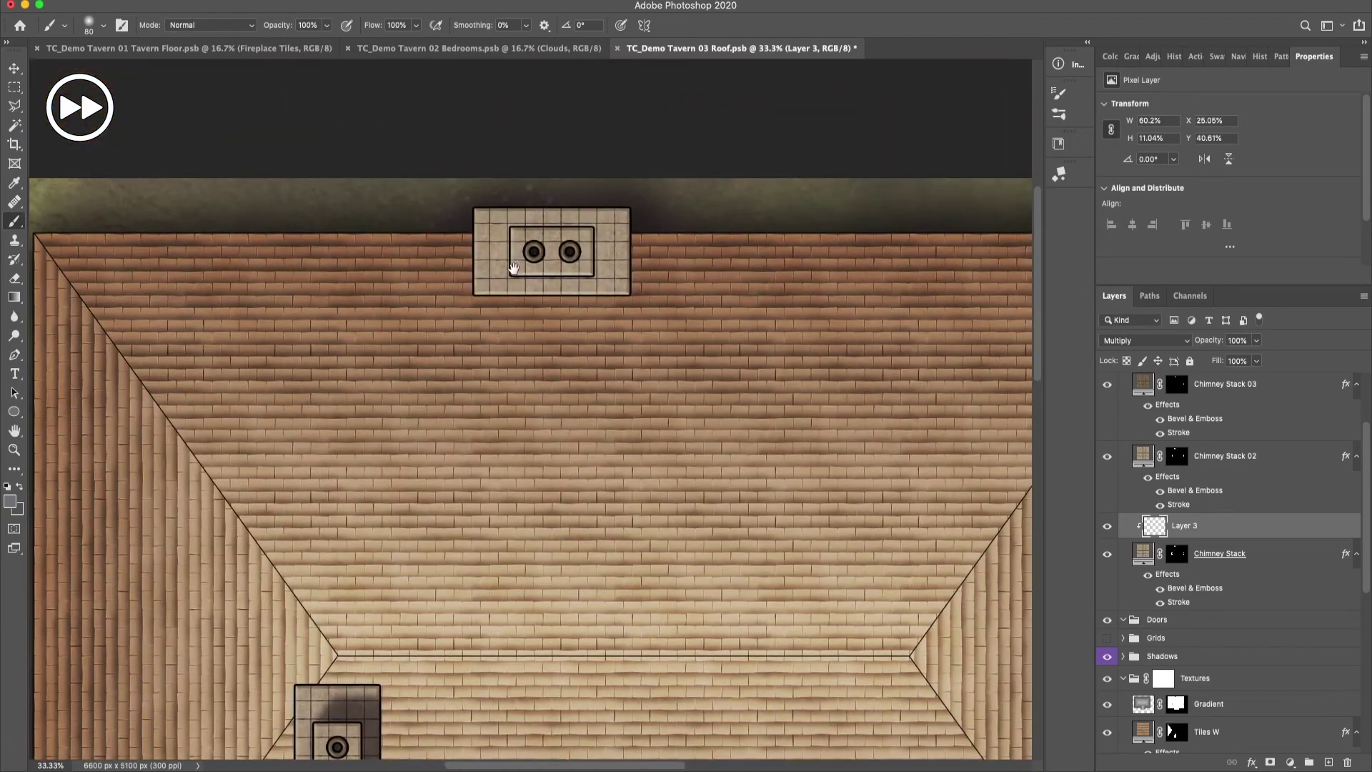
mouse_move(614, 221)
mouse_down()
mouse_move(569, 205)
mouse_move(611, 229)
mouse_up()
Step: Add a new layer clipped to Chimney Stack 02 and set its blend mode to Multiply
click(1225, 455)
key(ctrl+shift+alt+n)
key(ctrl+alt+g)
click(1144, 341)
click(1140, 381)
Step: Paint shadows around the chimney pots on the raised blocks of the north, west and east chimneys
mouse_move(533, 250)
mouse_down()
mouse_move(551, 230)
mouse_move(579, 258)
mouse_up()
scroll(529, 357, down, 8)
scroll(529, 357, left, 3)
drag(479, 368, 464, 446)
scroll(464, 447, right, 10)
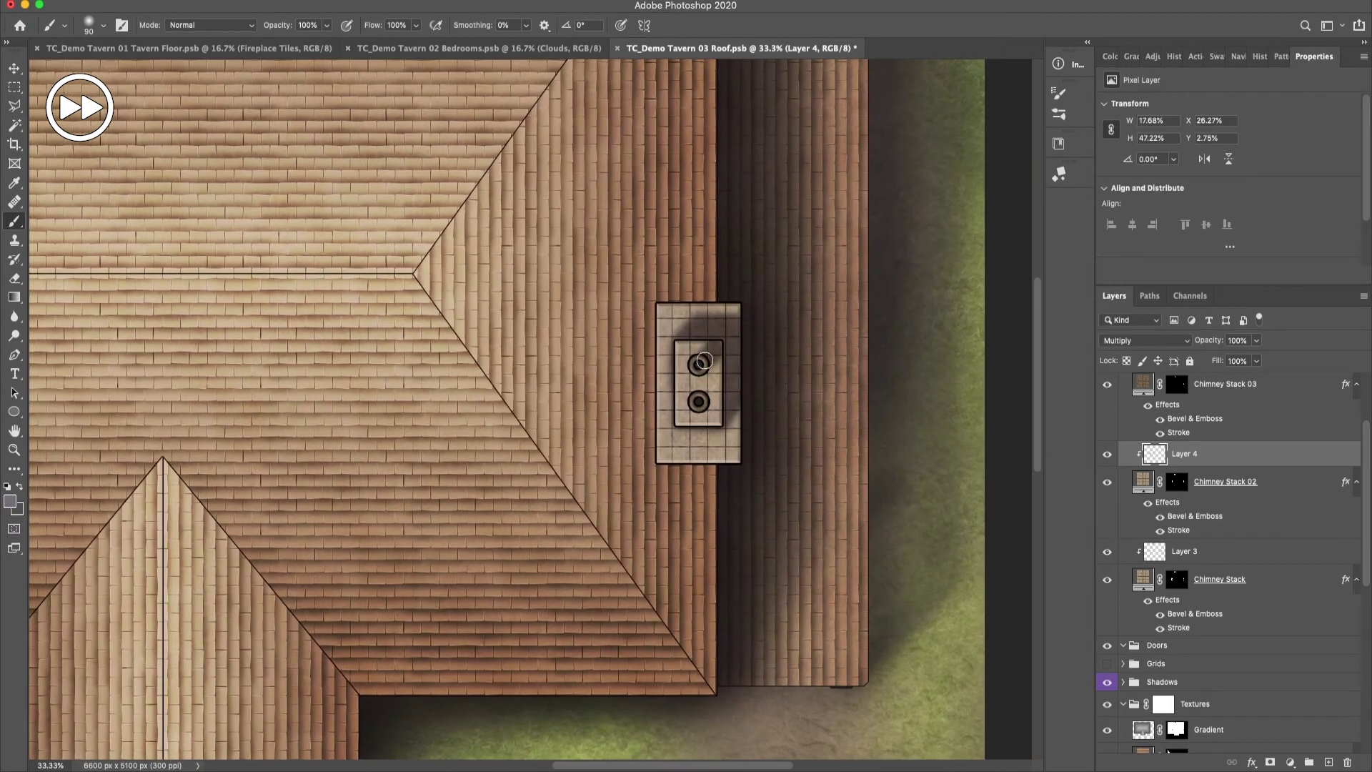
Step: Mask the Interior shadow group to the north- and east-facing roof slopes, and mask the Exterior shadow group with the Gradient layer's roof shape
key(super+minus)
key(super+minus)
key(v)
scroll(1198, 520, down, 5)
super+click(1175, 558)
shift+super+click(1176, 616)
scroll(1186, 536, up, 3)
alt+click(1123, 499)
click(1195, 524)
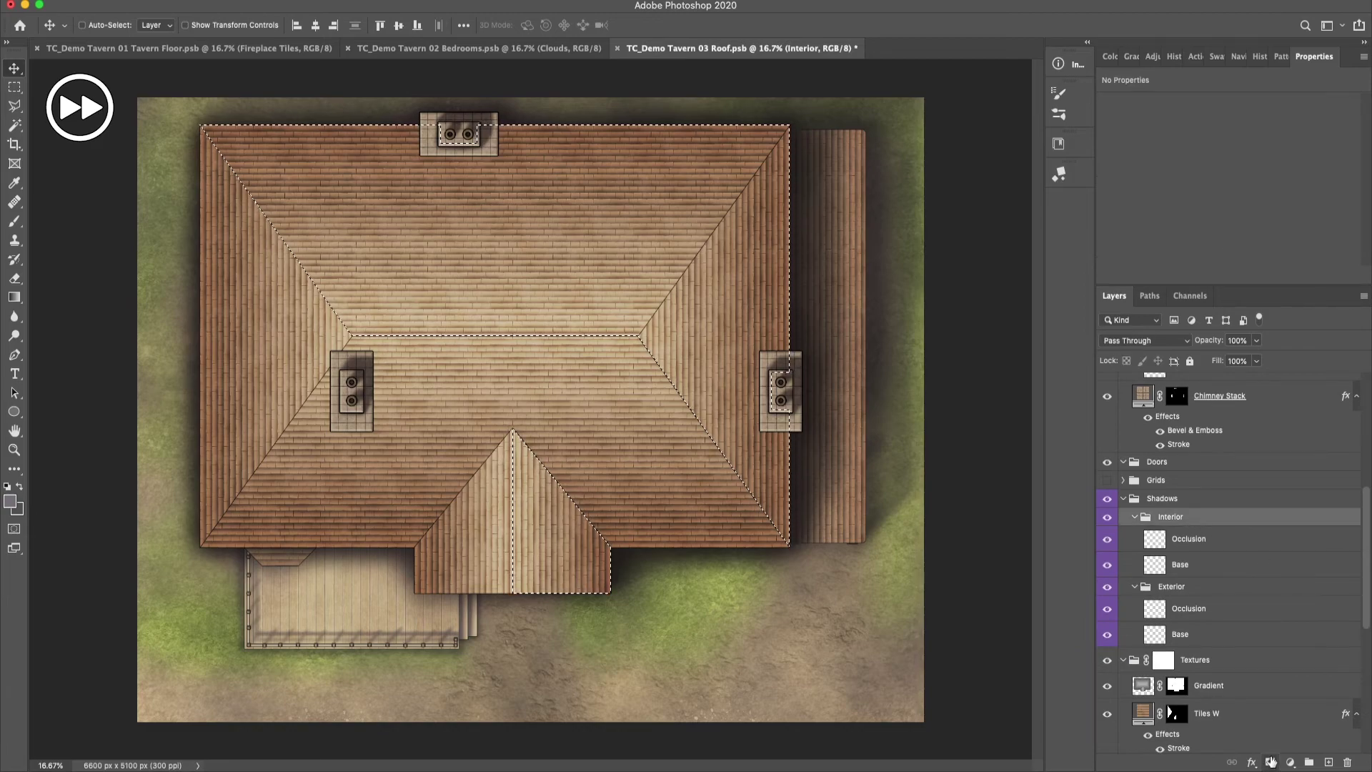
click(1270, 762)
click(1175, 685)
drag(1175, 685, 1173, 594)
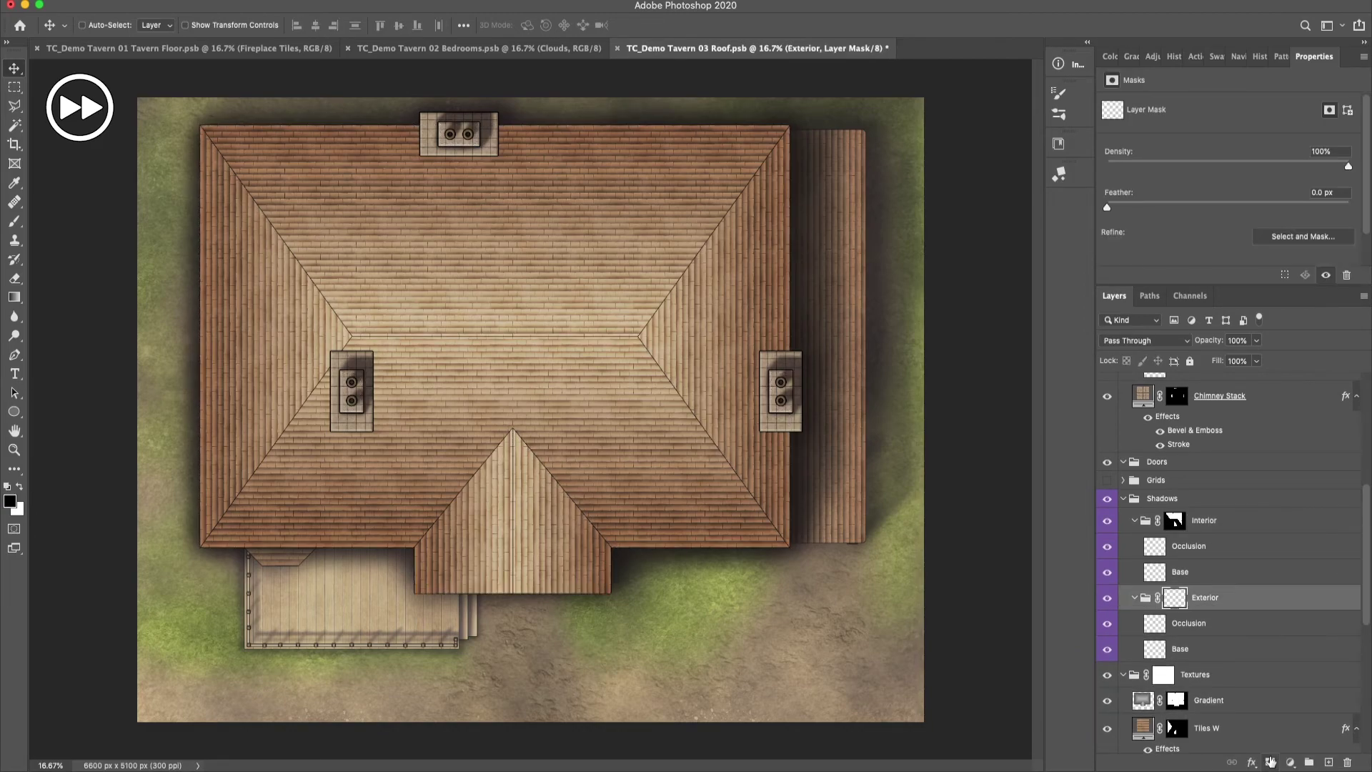
Step: On the Interior group's Base layer, paint broad soft shadows over the north and east slopes and set the layer opacity to 79%
click(1180, 572)
key(b)
mouse_move(337, 130)
mouse_down()
mouse_move(784, 315)
mouse_move(571, 521)
mouse_up()
drag(1224, 341, 1215, 345)
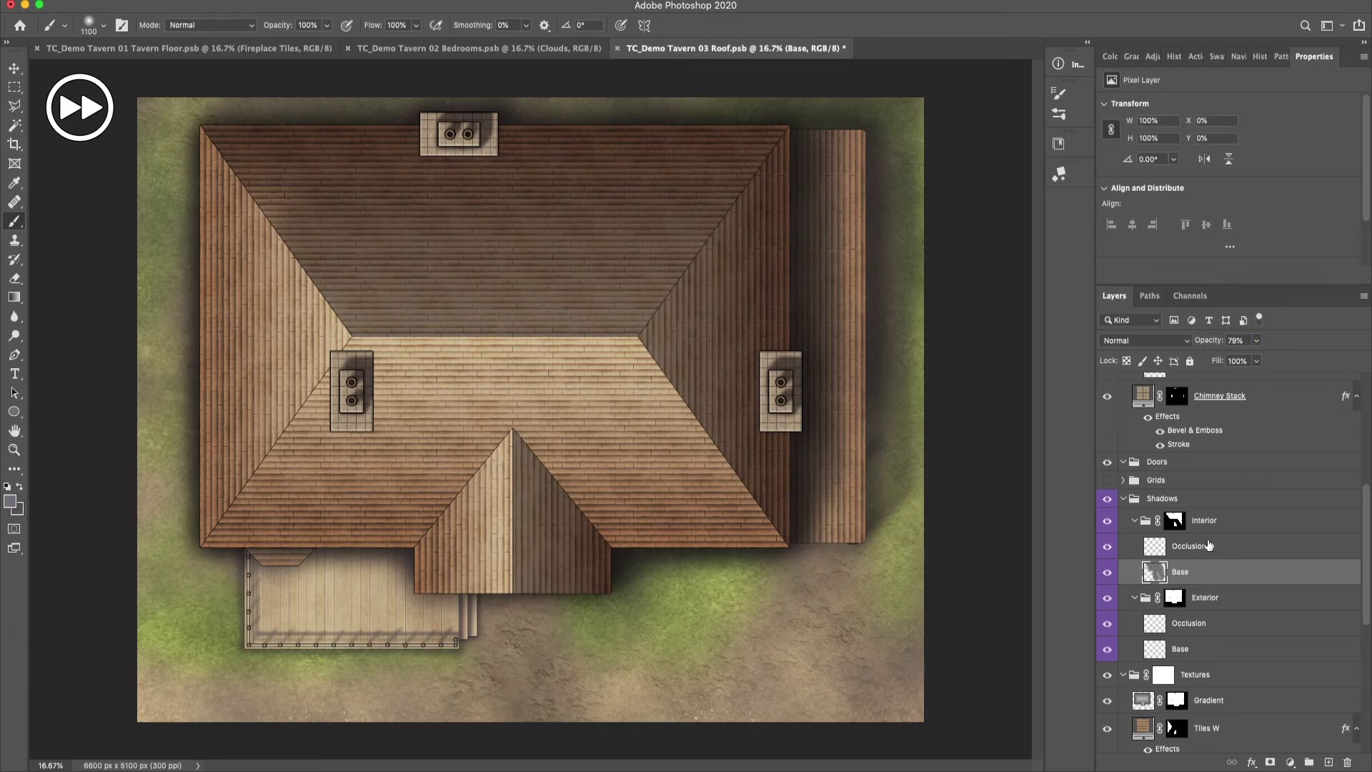
Step: On the Interior group's Occlusion layer, paint darker shadows along the shaded slopes' outer edges and the dormer's east side with a darker foreground colour
click(1201, 550)
click(10, 501)
click(55, 374)
click(371, 212)
drag(217, 113, 791, 532)
key(bracketleft)
key(bracketleft)
key(bracketleft)
drag(536, 466, 612, 572)
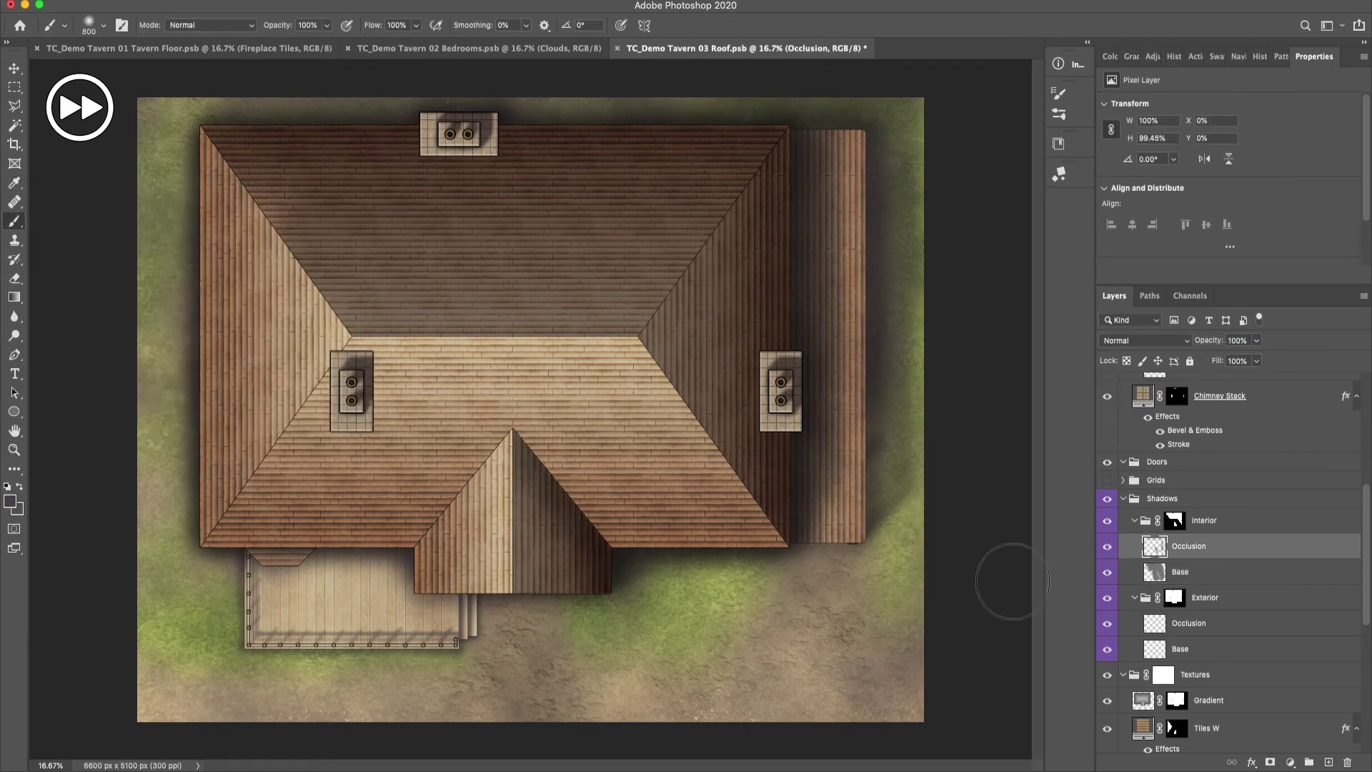
Step: Select the Exterior group's Base layer and set a near-black foreground colour
click(1186, 649)
click(10, 501)
click(60, 332)
click(371, 212)
click(10, 501)
click(371, 212)
click(10, 502)
click(57, 369)
click(370, 211)
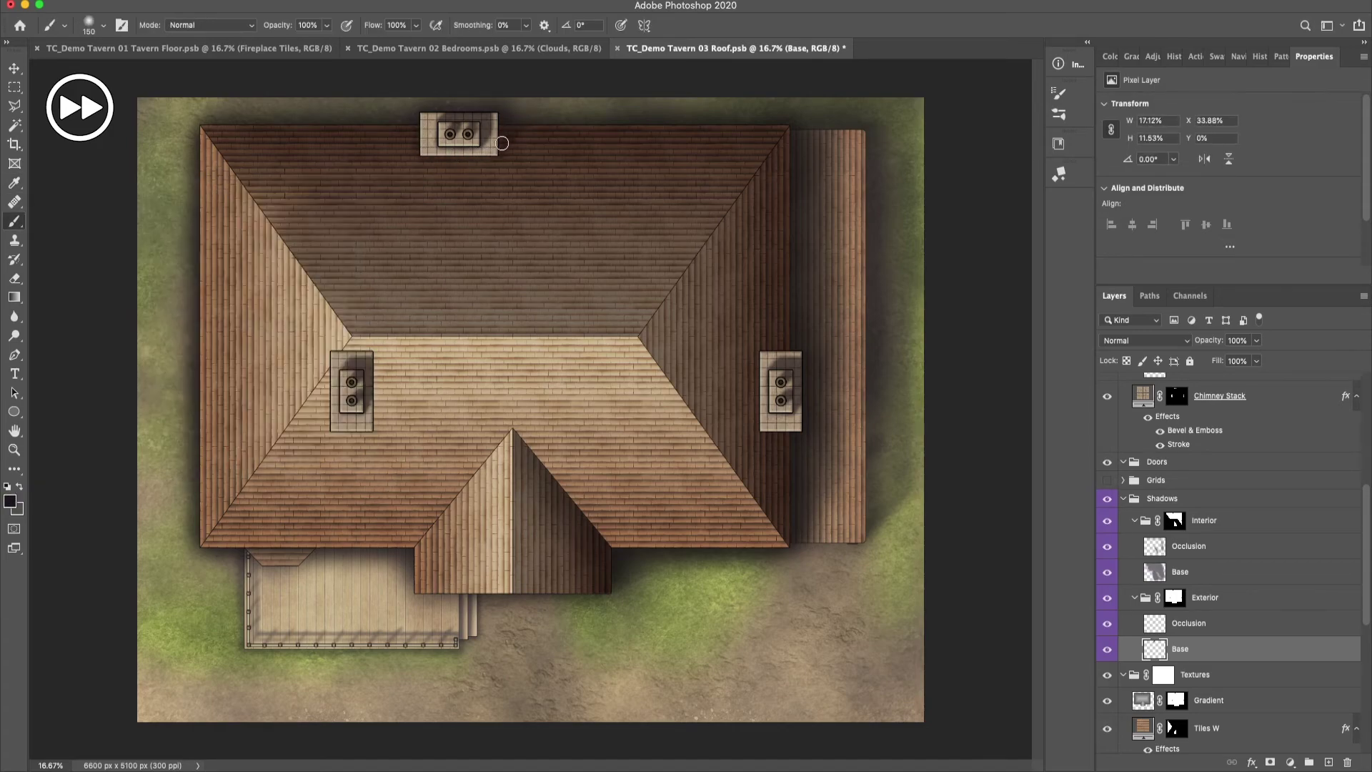
drag(519, 439, 590, 519)
key(bracketright)
key(bracketright)
key(bracketright)
key(bracketright)
key(bracketright)
key(super+z)
key(super+z)
Step: Set a lighter grey-purple foreground colour and paint cast shadows on the roof east of the dormer and beside the west chimney
click(10, 502)
click(61, 328)
click(371, 212)
mouse_move(520, 439)
mouse_down()
mouse_move(615, 537)
mouse_move(583, 527)
mouse_up()
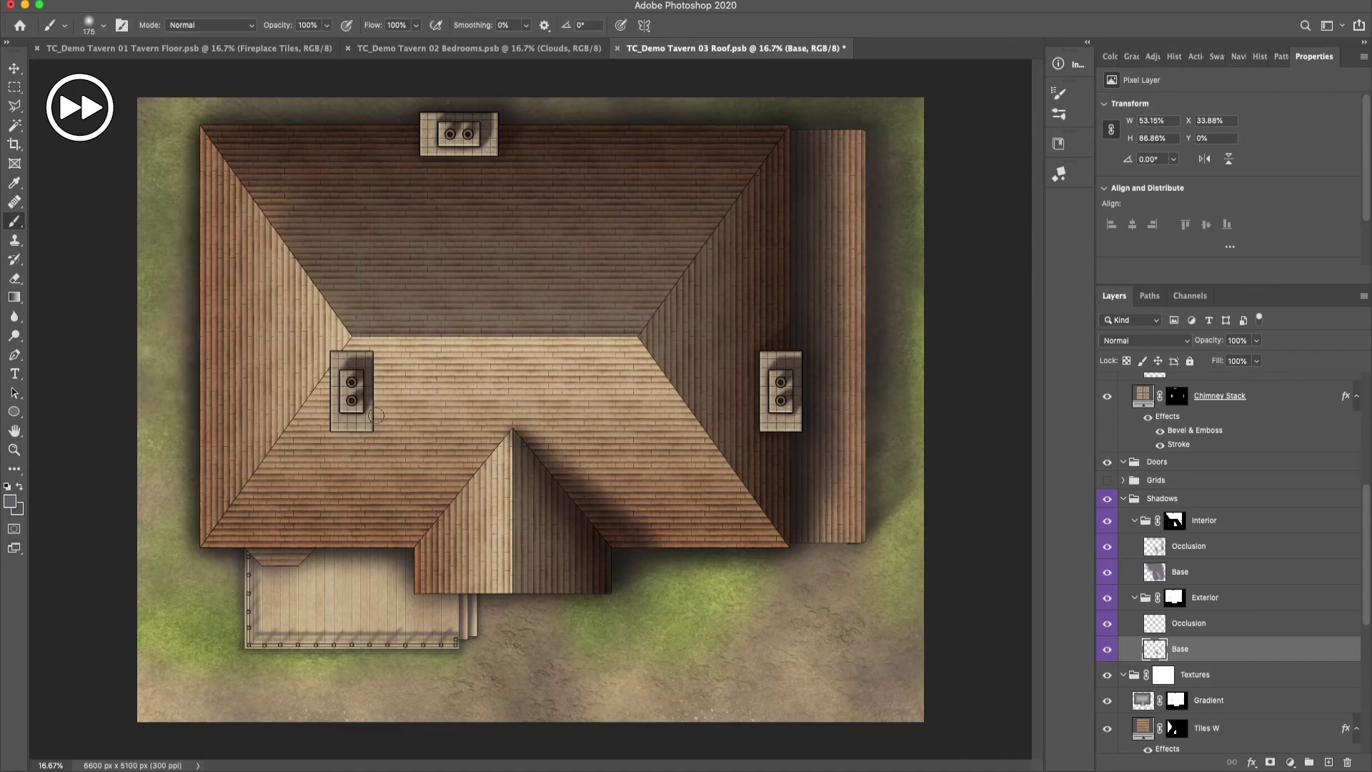
mouse_move(346, 344)
mouse_down()
mouse_move(389, 336)
mouse_move(374, 396)
mouse_up()
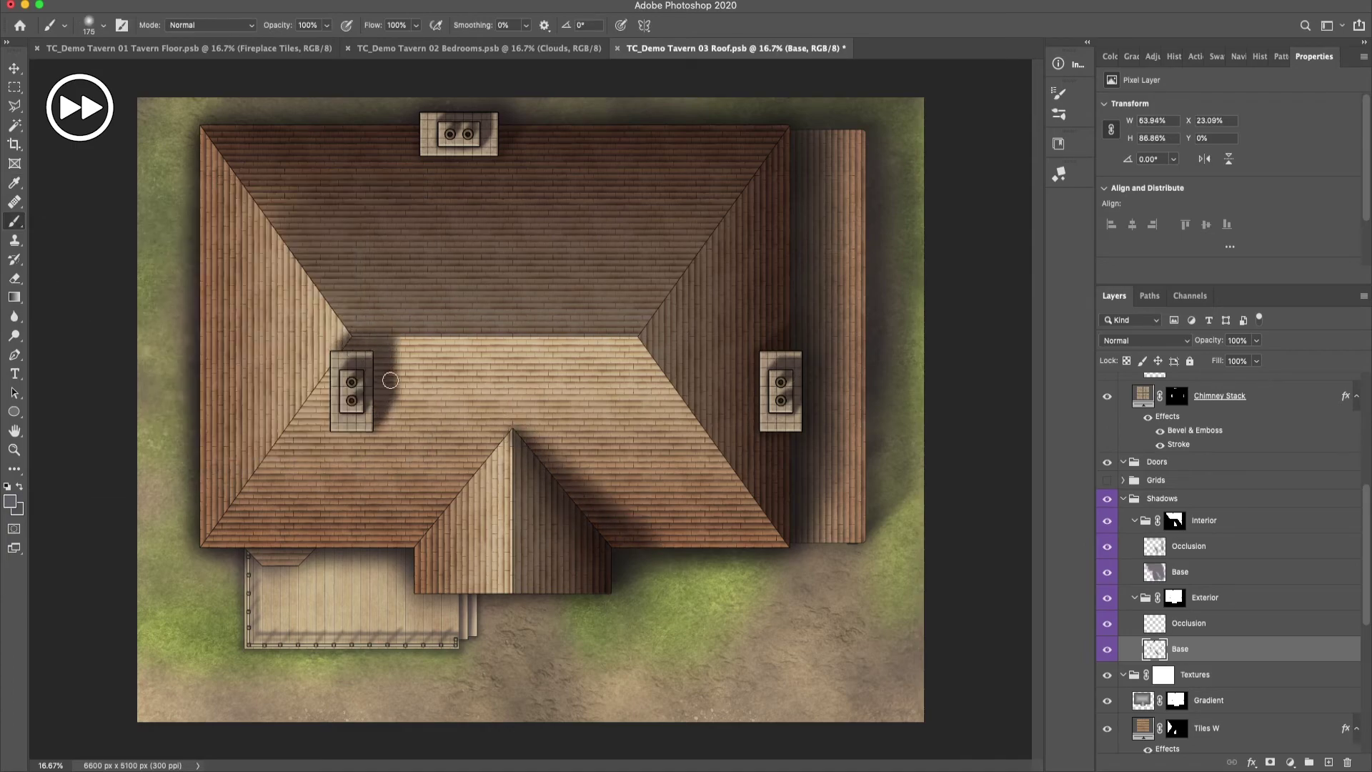
Step: Add a Grunge Stone pattern fill at 300% scale masked to the roof shape, and change the fill layer's blend mode
key(v)
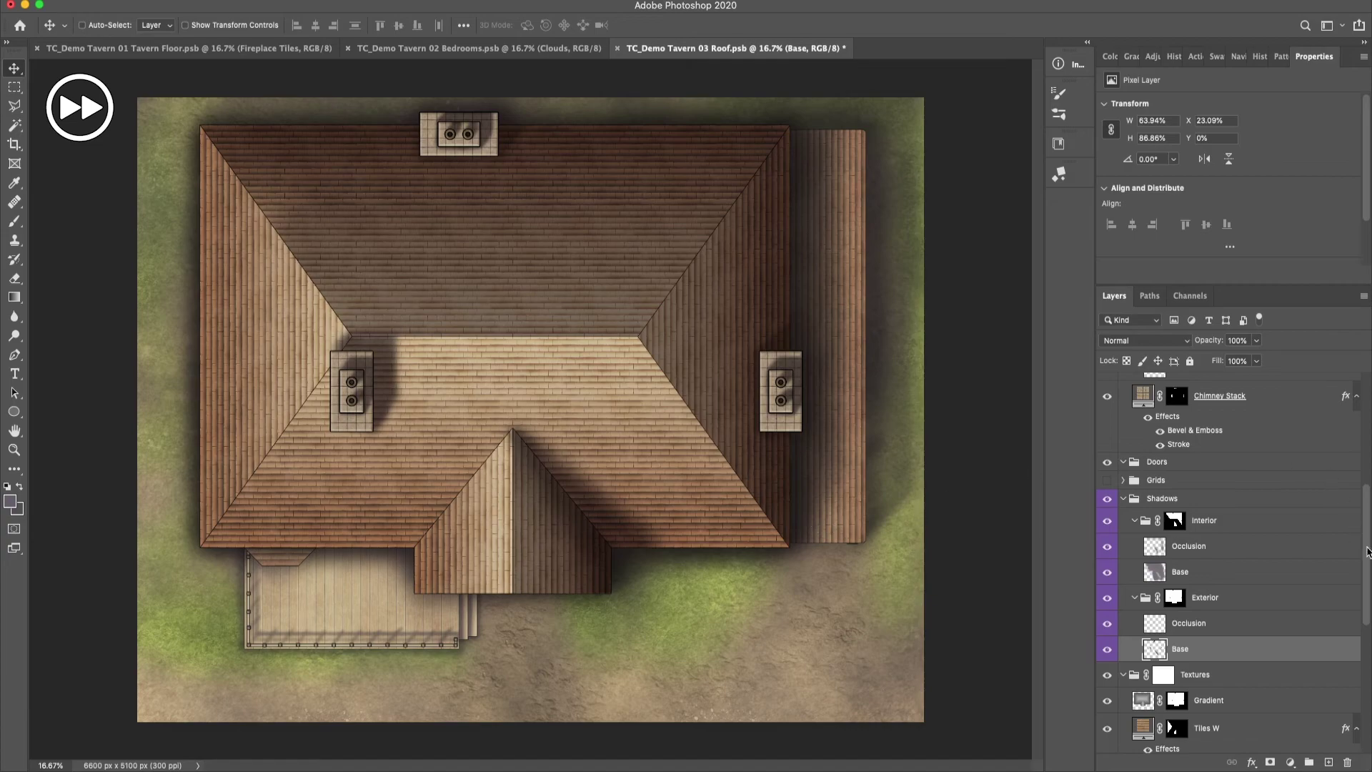
drag(1363, 534, 1363, 586)
super+click(1177, 556)
click(1258, 561)
click(1291, 763)
click(1319, 509)
click(743, 405)
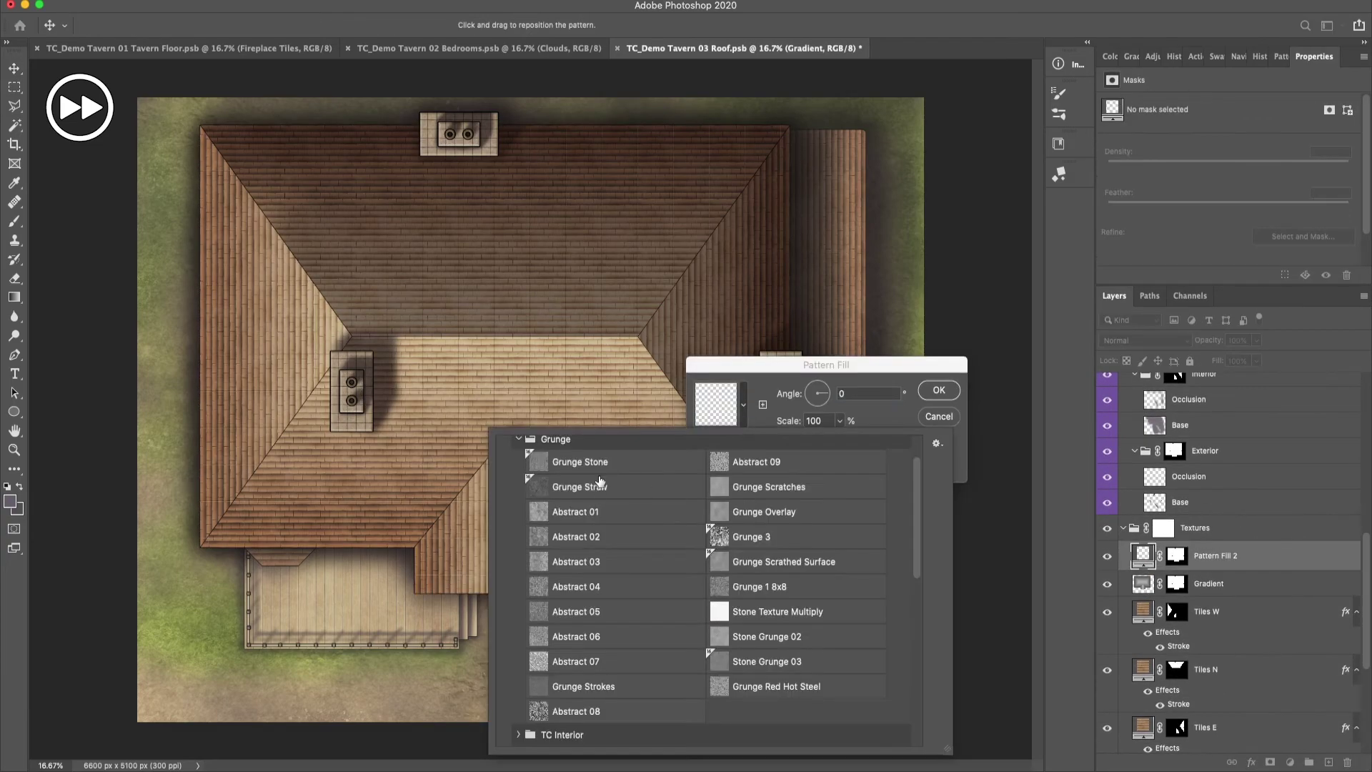
click(581, 462)
click(807, 421)
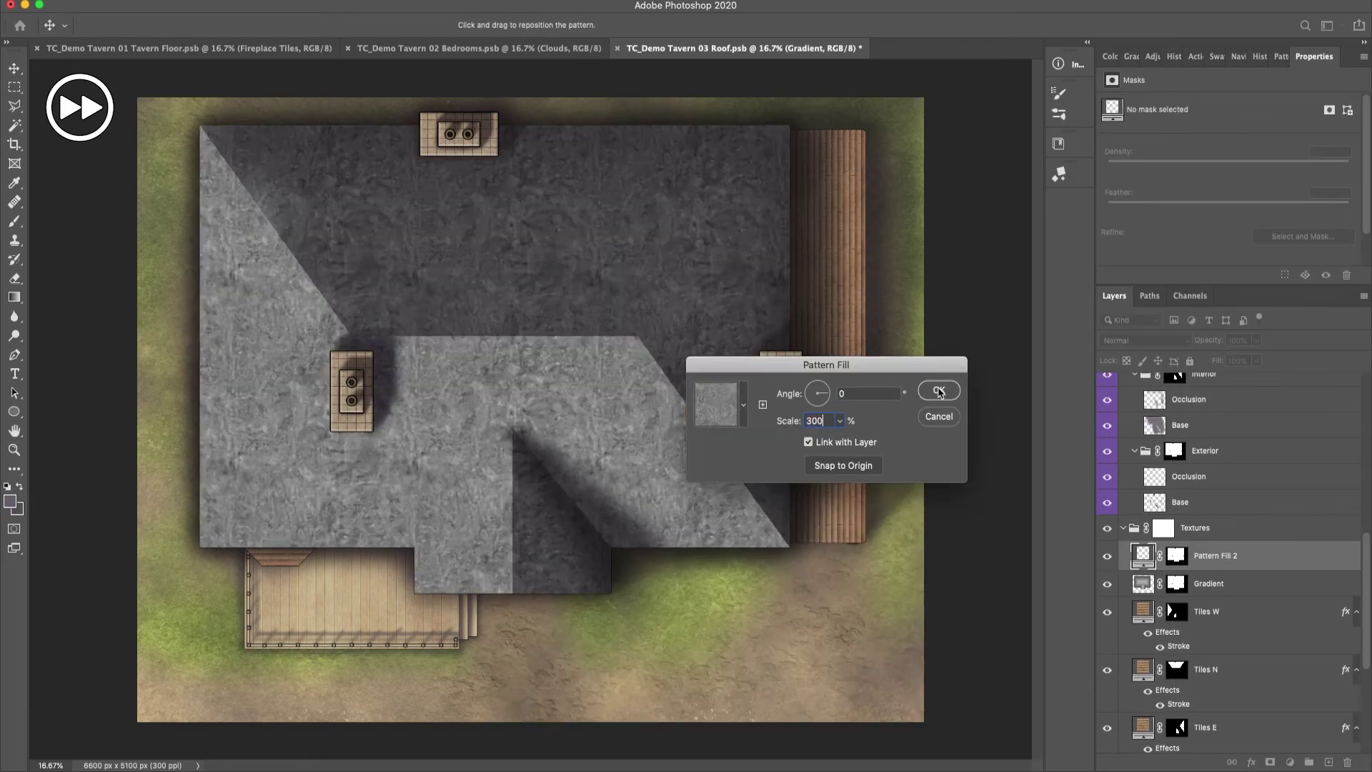
click(938, 390)
click(1144, 340)
click(1147, 499)
Step: Duplicate the Adjustments group from the Tavern 02 Bedrooms document into TC_Demo Tavern 03 Roof.psb and return to the roof document
drag(1366, 552, 1366, 390)
click(1201, 428)
click(479, 49)
click(1218, 431)
right_click(1208, 429)
click(1240, 219)
click(465, 346)
click(465, 355)
click(606, 291)
key(ctrl+Tab)
Step: Replace the Adjustments group's copied mask with one built from the roof map's own layer masks, and save the file
scroll(1229, 572, down, 5)
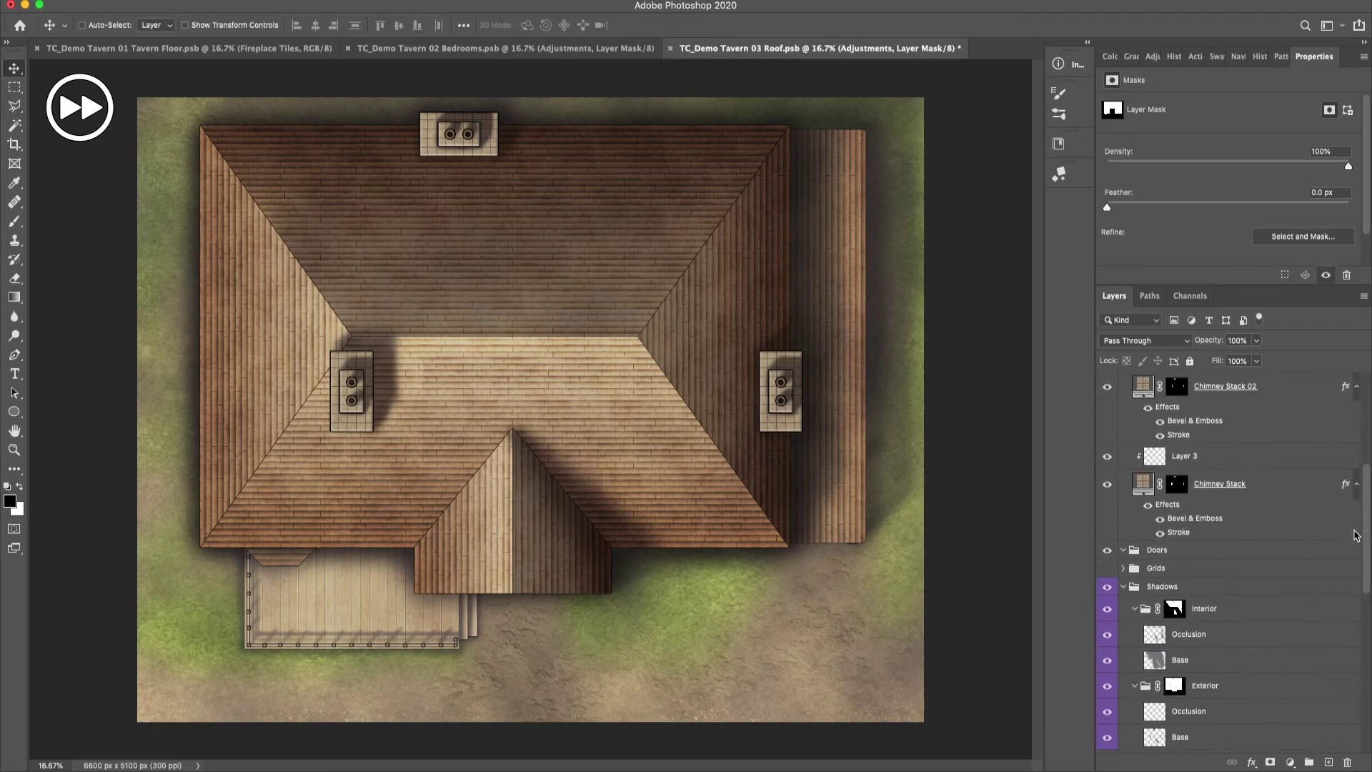
ctrl+click(1152, 671)
ctrl+shift+click(1178, 459)
drag(1365, 494, 1366, 428)
right_click(1162, 429)
click(1201, 453)
click(1269, 760)
key(super+s)
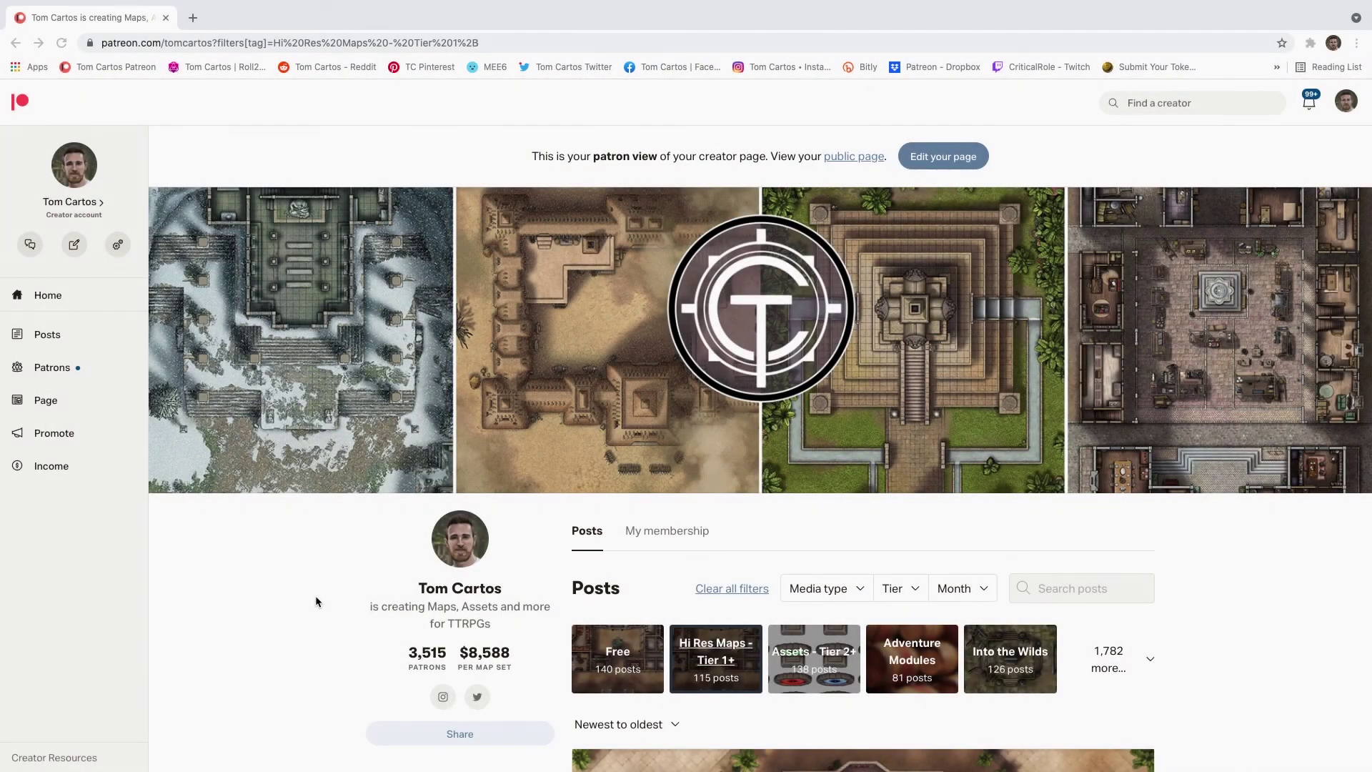
Step: In the browser, look through the Hi Res Maps - Tier 1+ posts on the Patreon creator page
scroll(315, 594, down, 1)
scroll(316, 601, down, 20)
scroll(317, 601, down, 20)
scroll(316, 602, down, 20)
scroll(316, 602, down, 20)
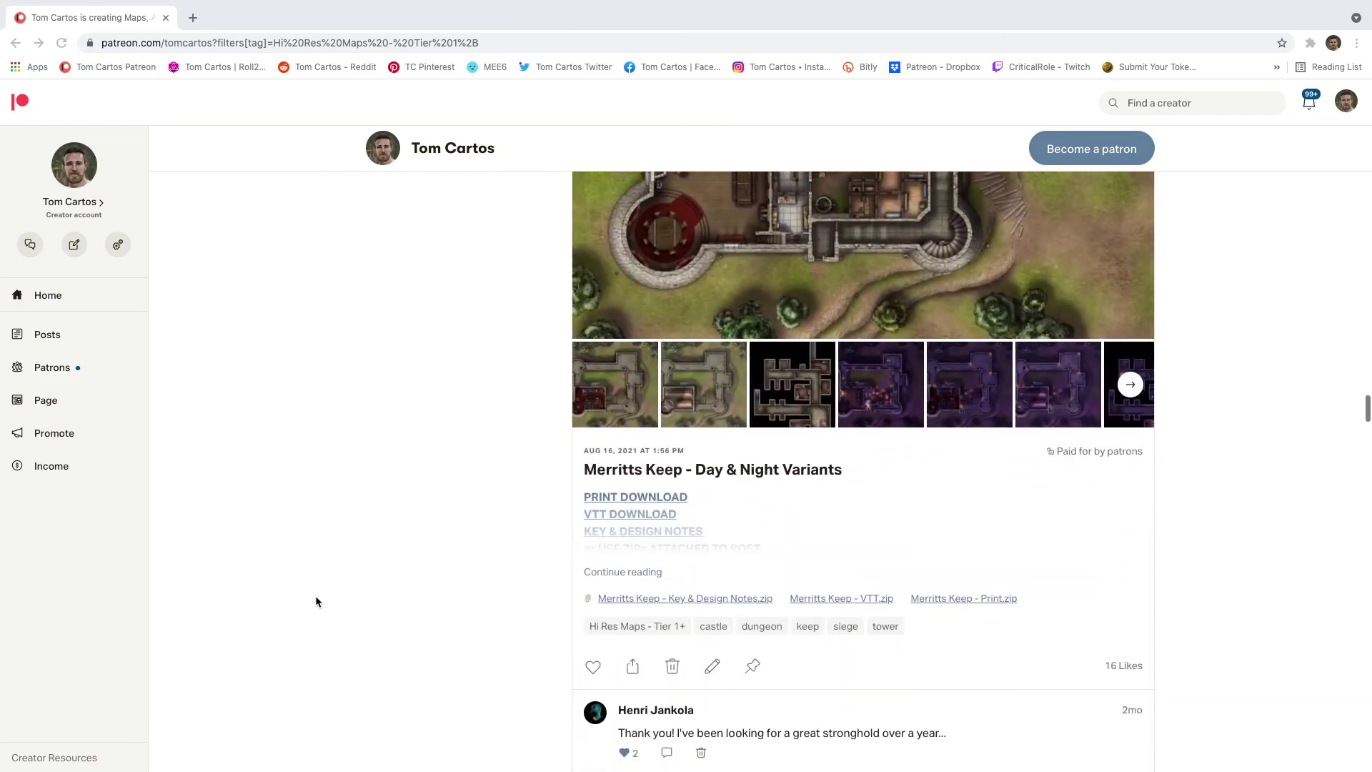
scroll(315, 602, down, 5)
scroll(315, 602, down, 5)
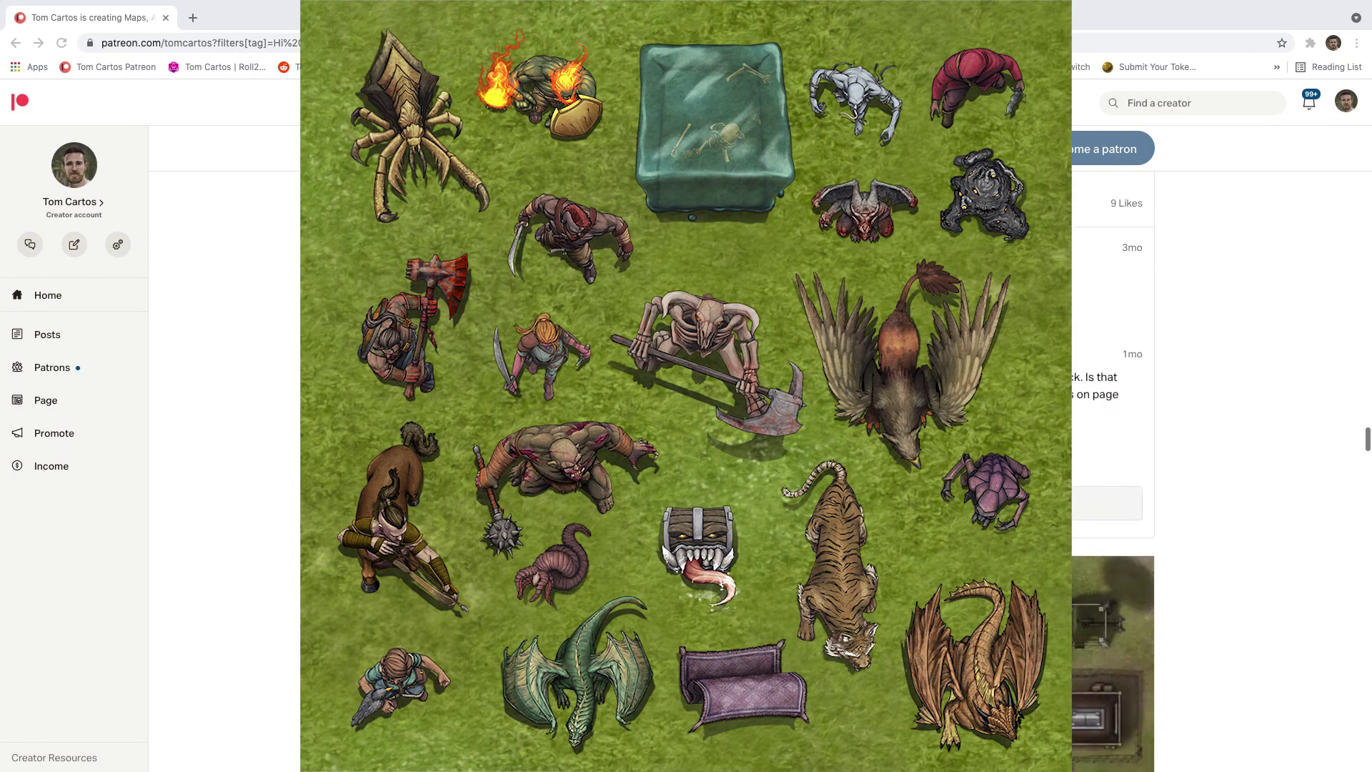
scroll(316, 602, down, 5)
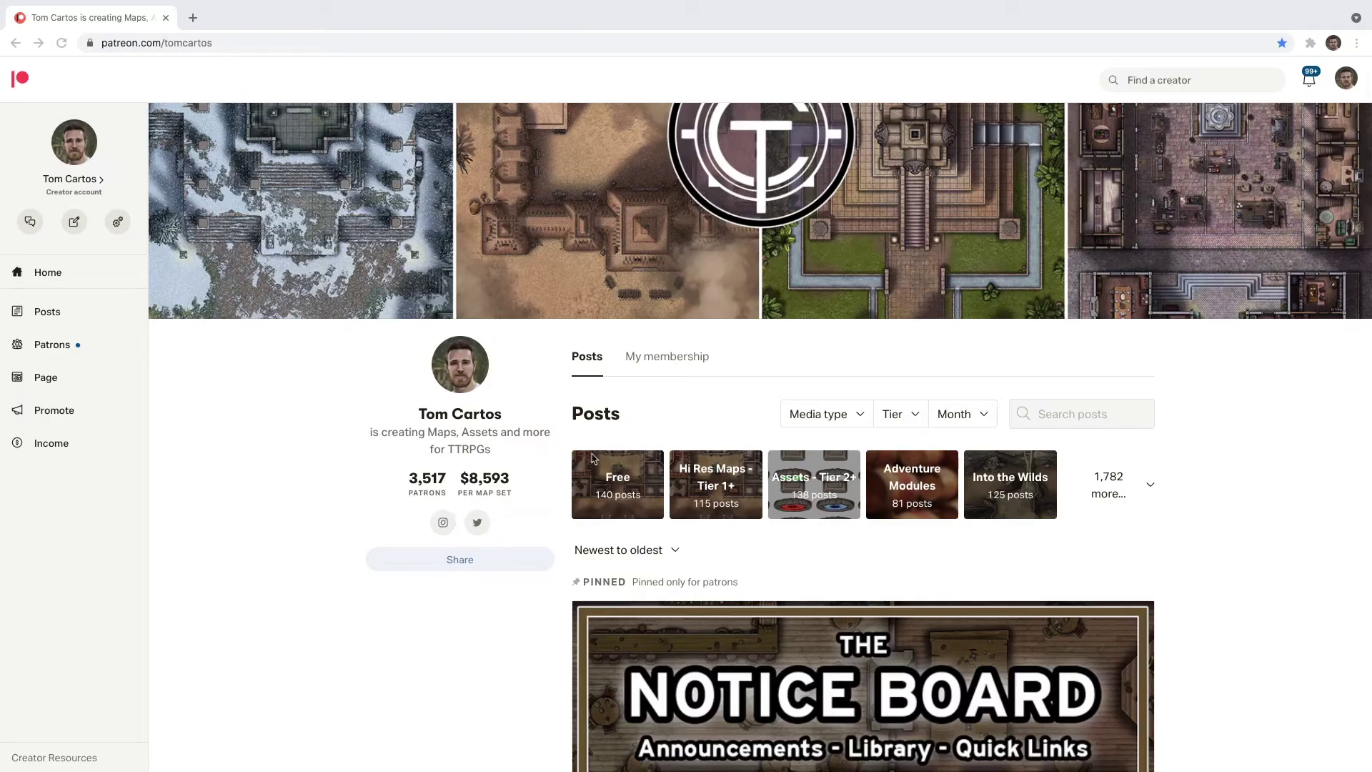
Step: Filter the Patreon posts by the Free tag and browse the free maps and token packs
click(619, 483)
scroll(1007, 557, down, 5)
scroll(1007, 561, down, 6)
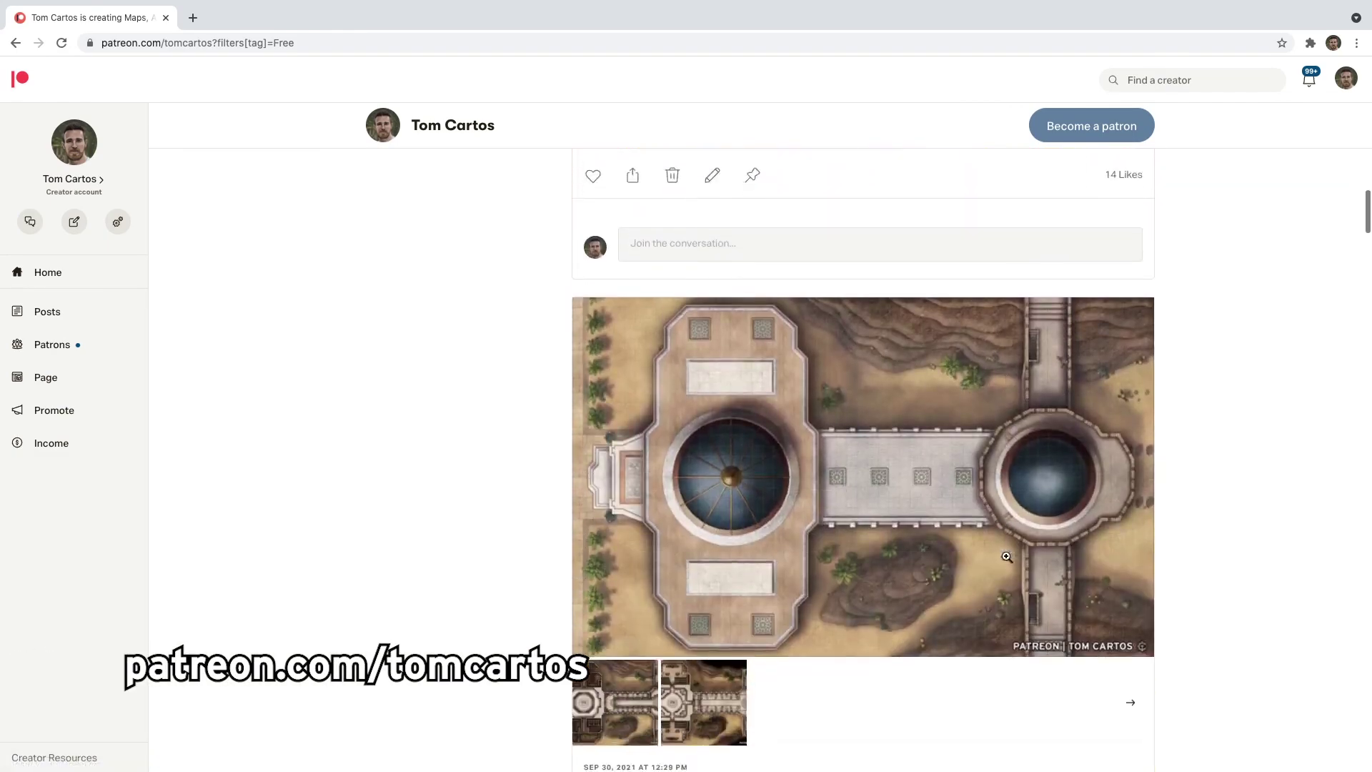
scroll(1007, 558, down, 20)
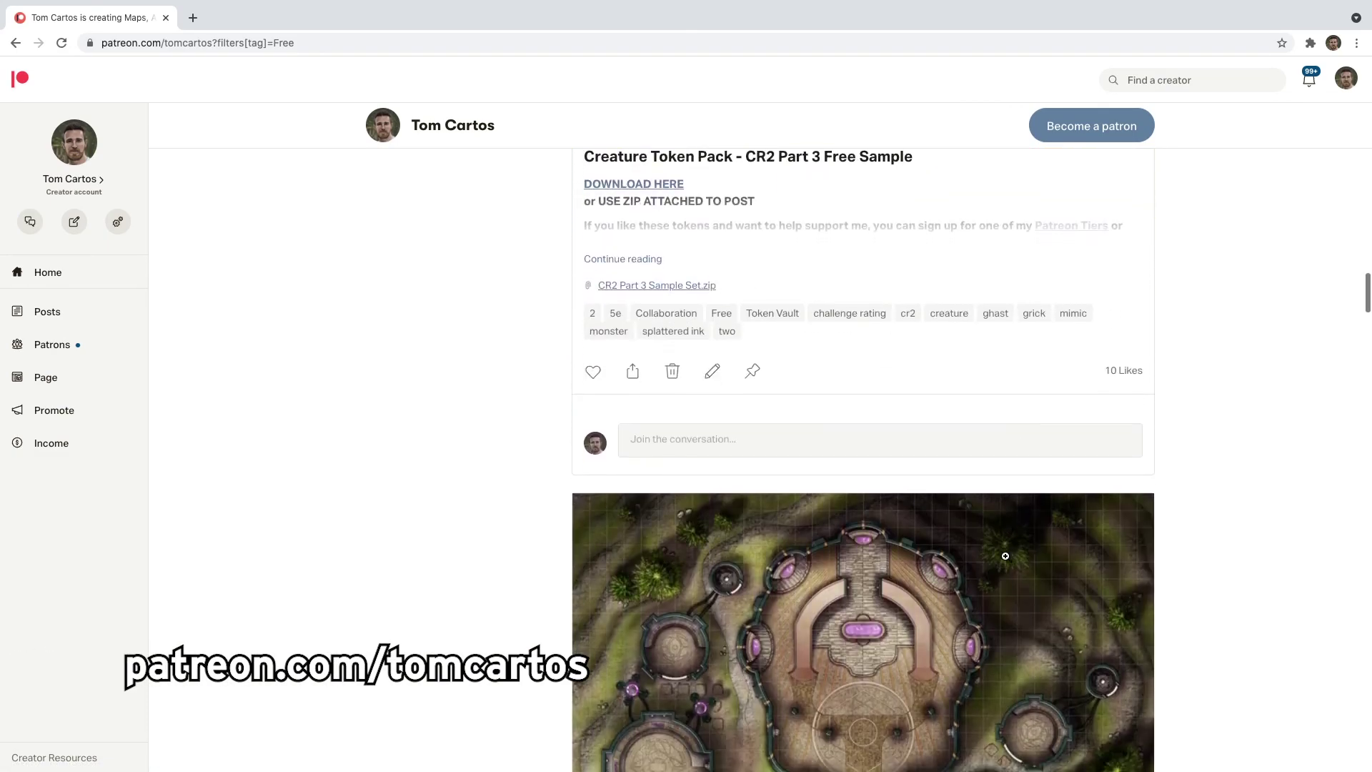
scroll(1007, 558, down, 10)
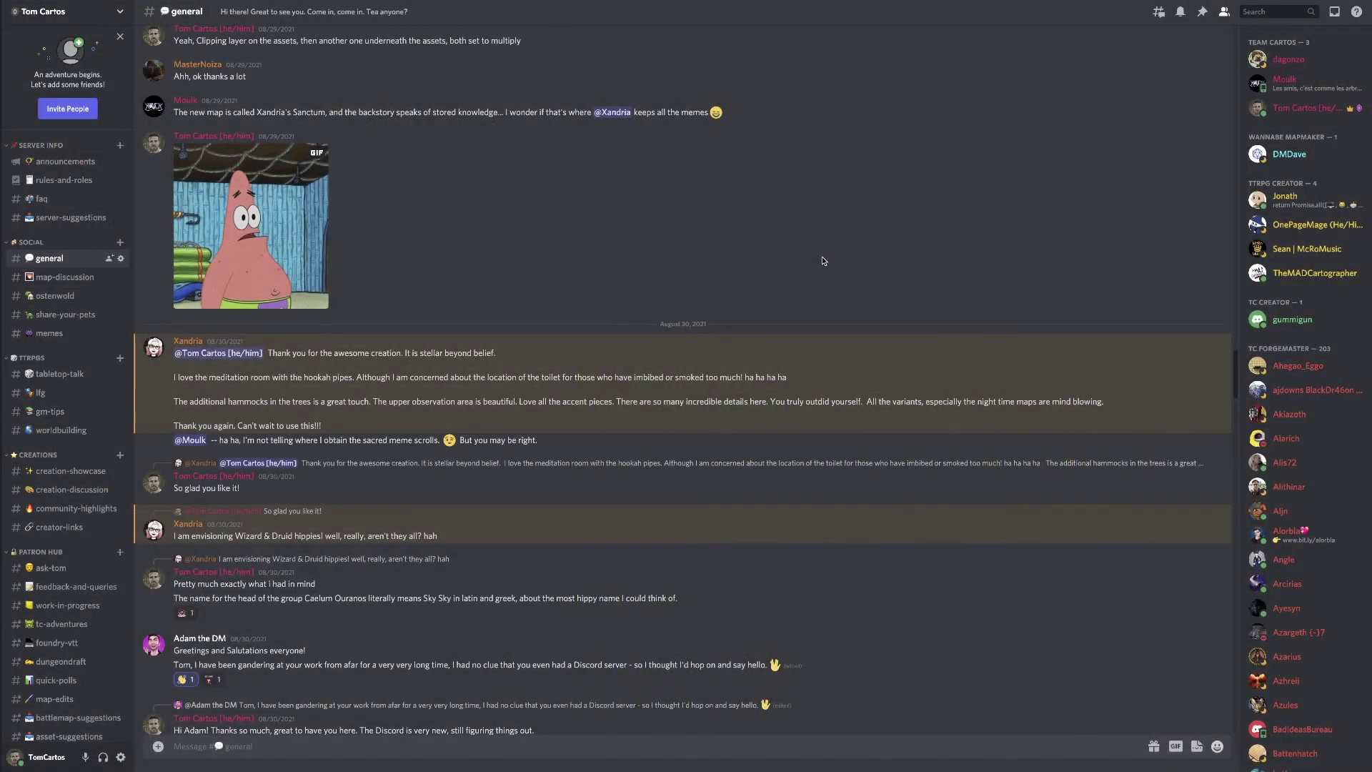
Step: In Discord, read through the general and ostenwold channels and open the worldbuilding channel
scroll(823, 261, down, 20)
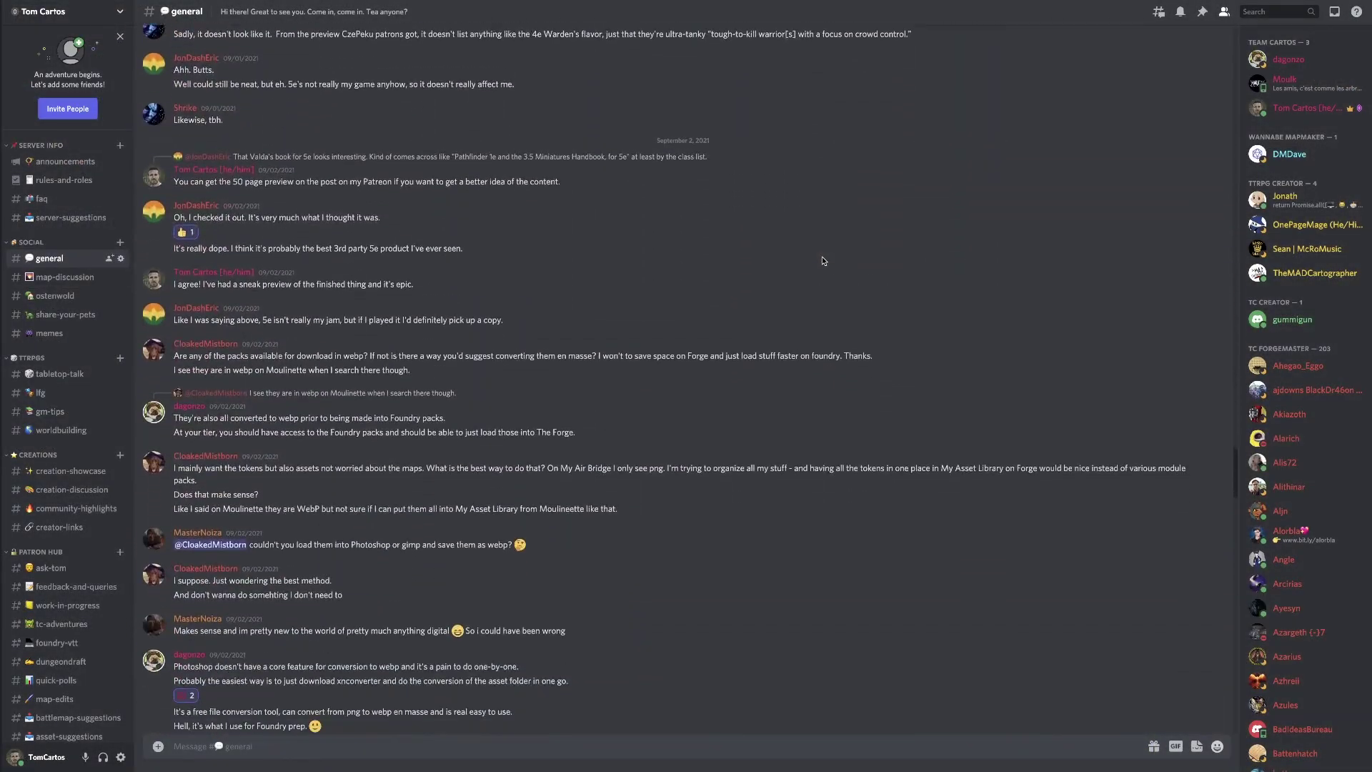
scroll(823, 261, down, 20)
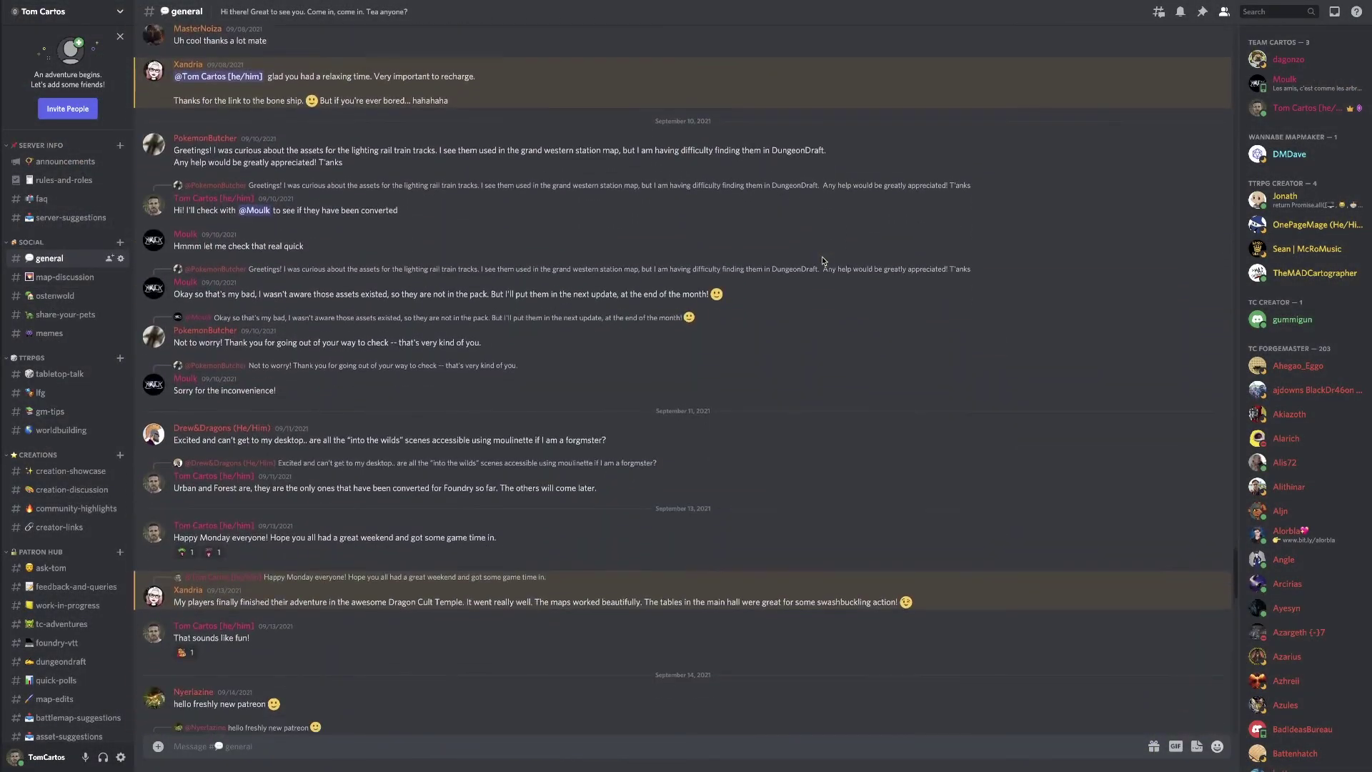
scroll(824, 261, down, 5)
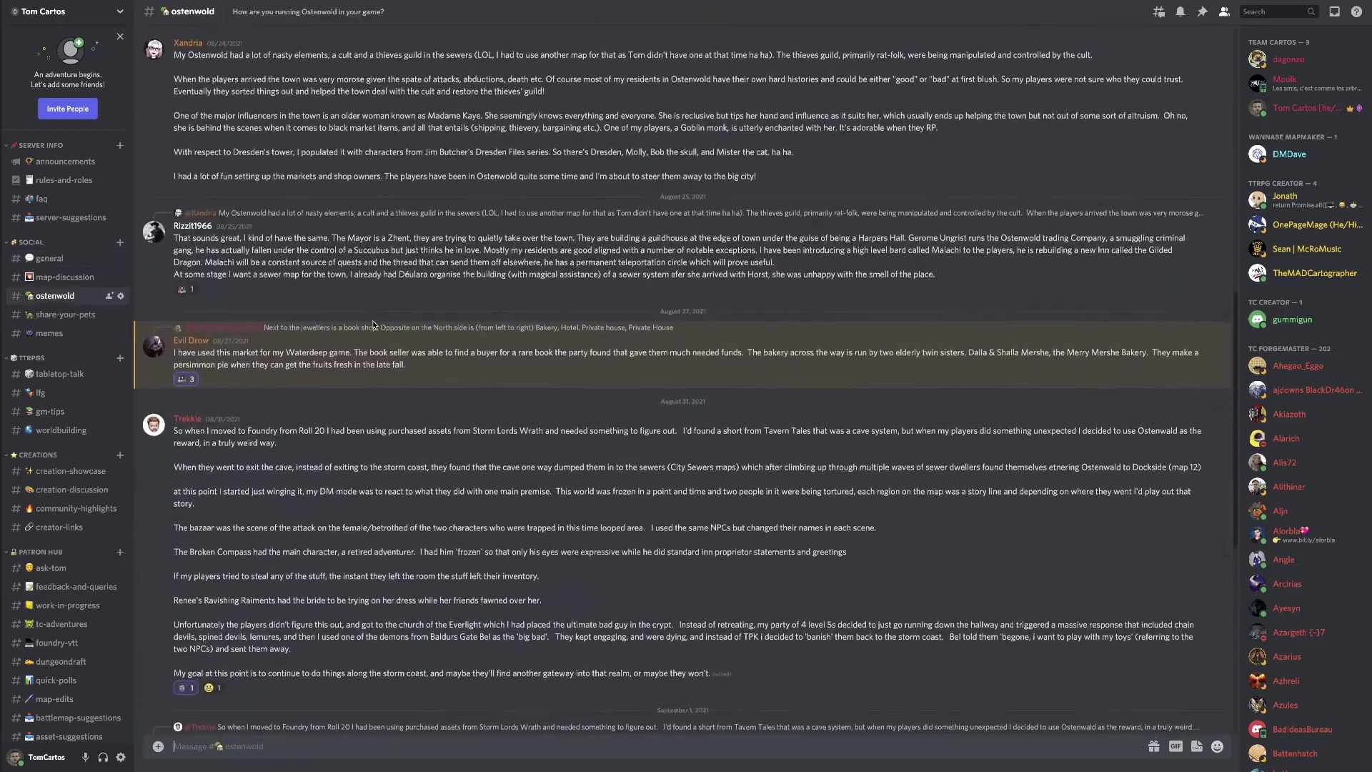
scroll(374, 325, up, 10)
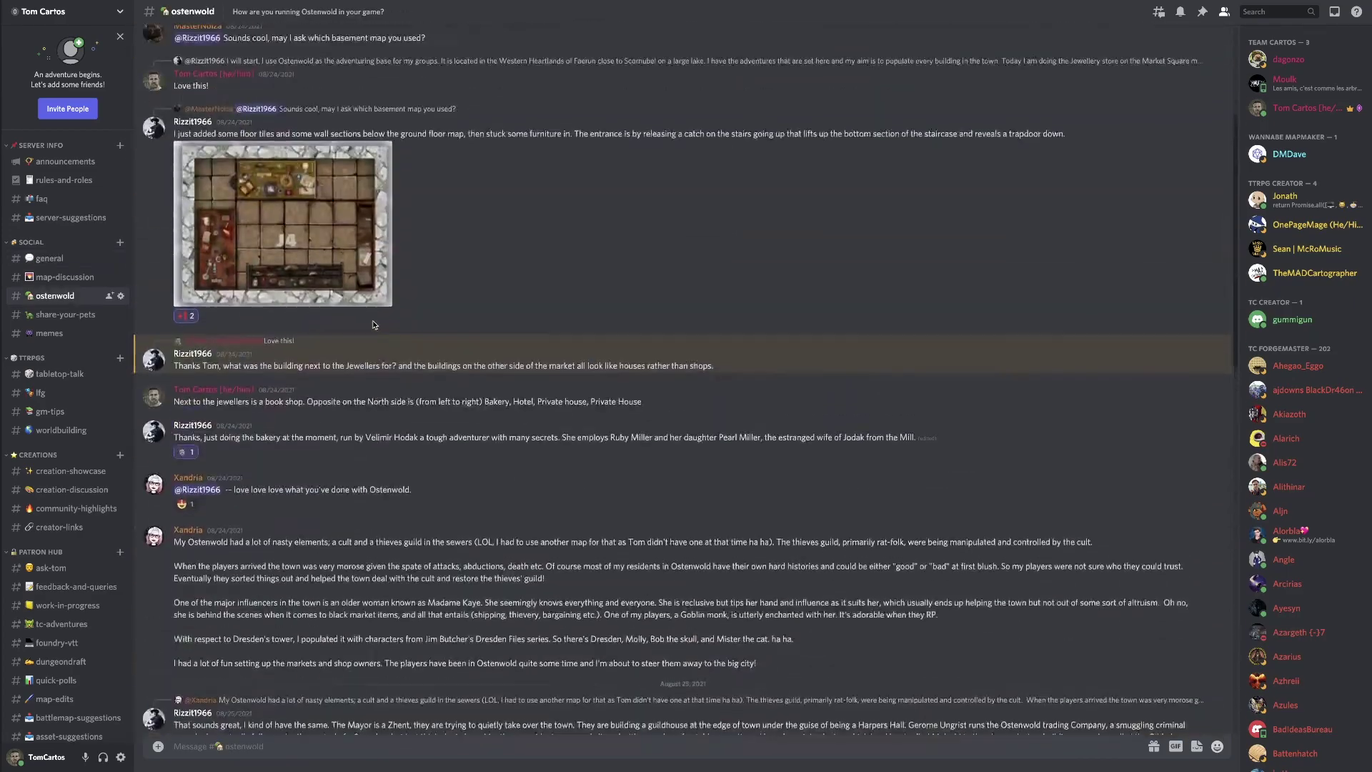
scroll(373, 325, up, 1)
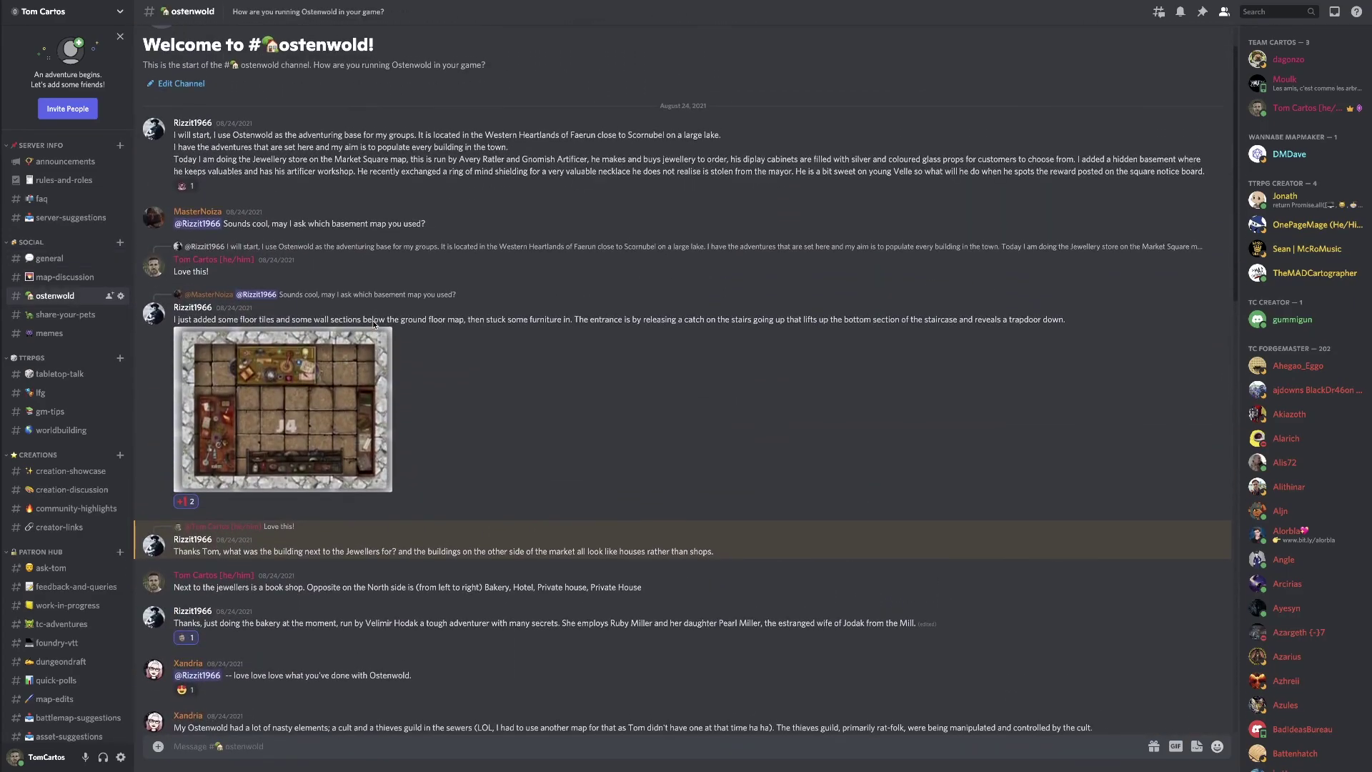
click(50, 431)
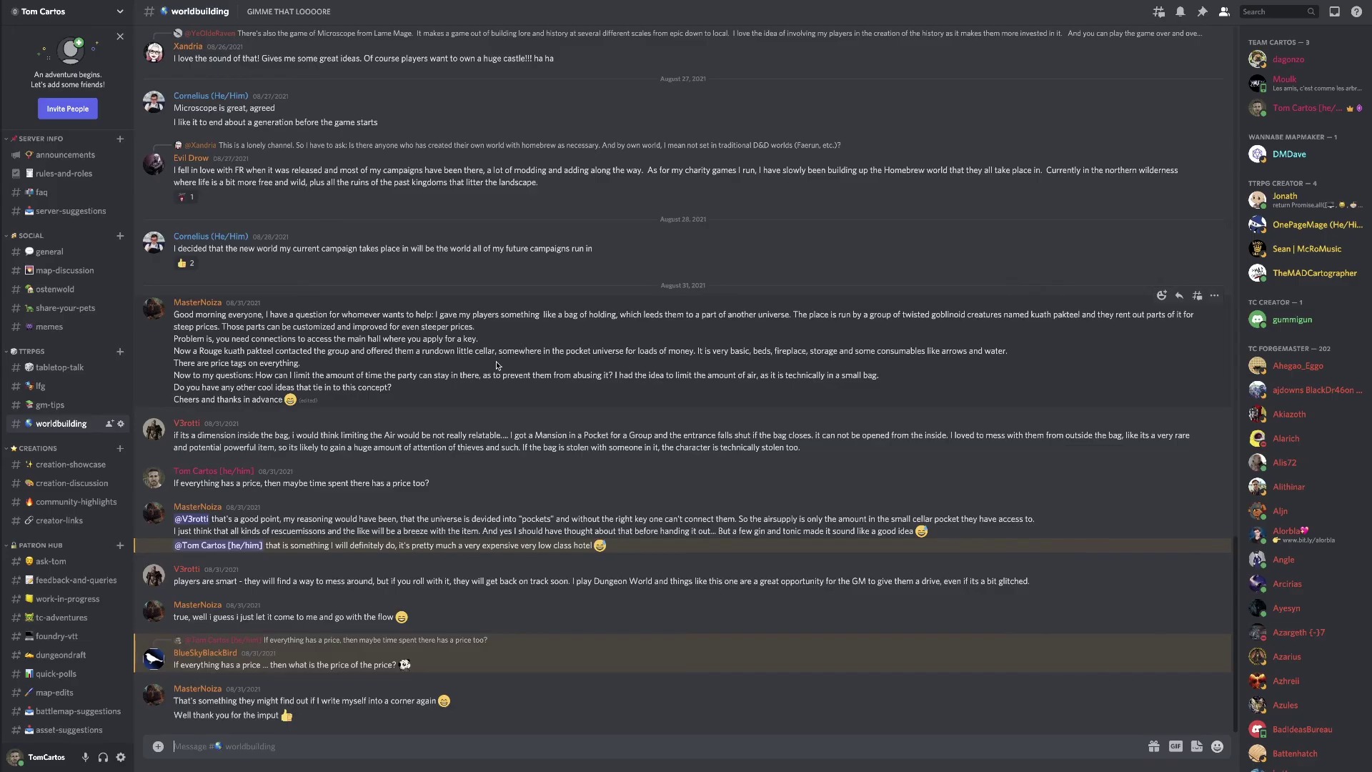